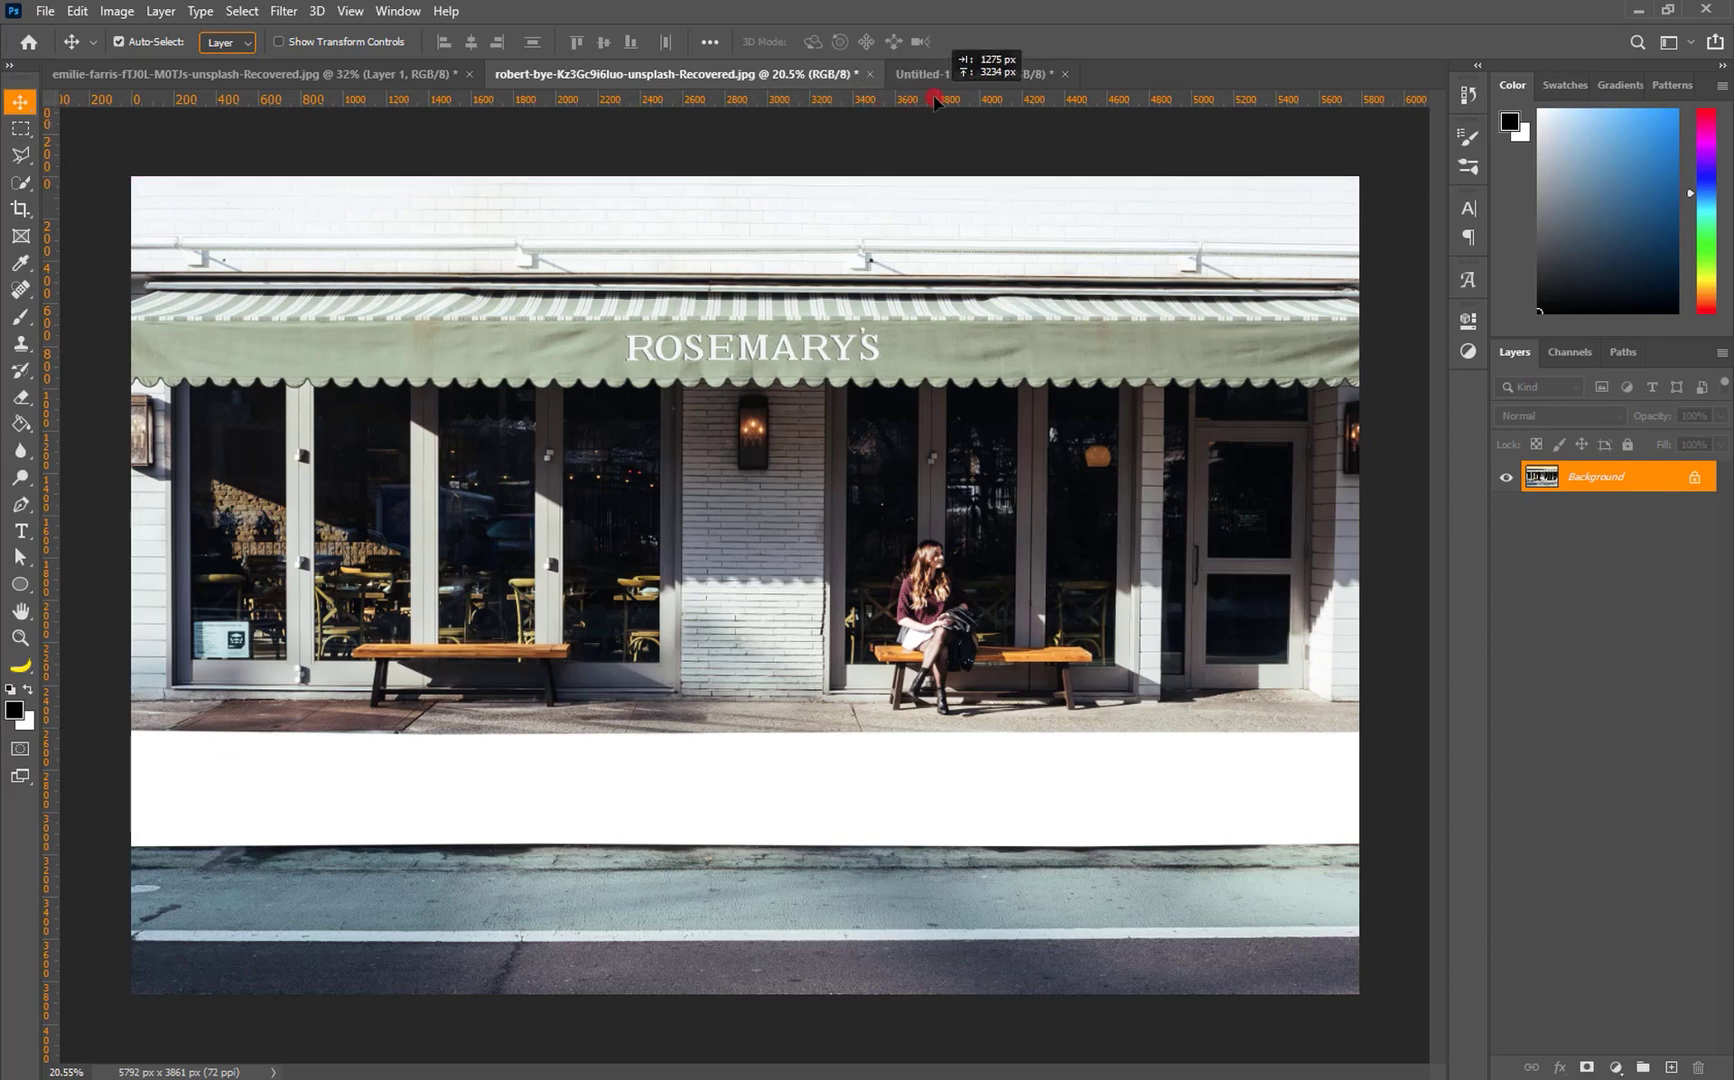
Move the pavement cutout to the lower part of the canvas and scale it proportionally to about 72%.
key("ctrl+t")
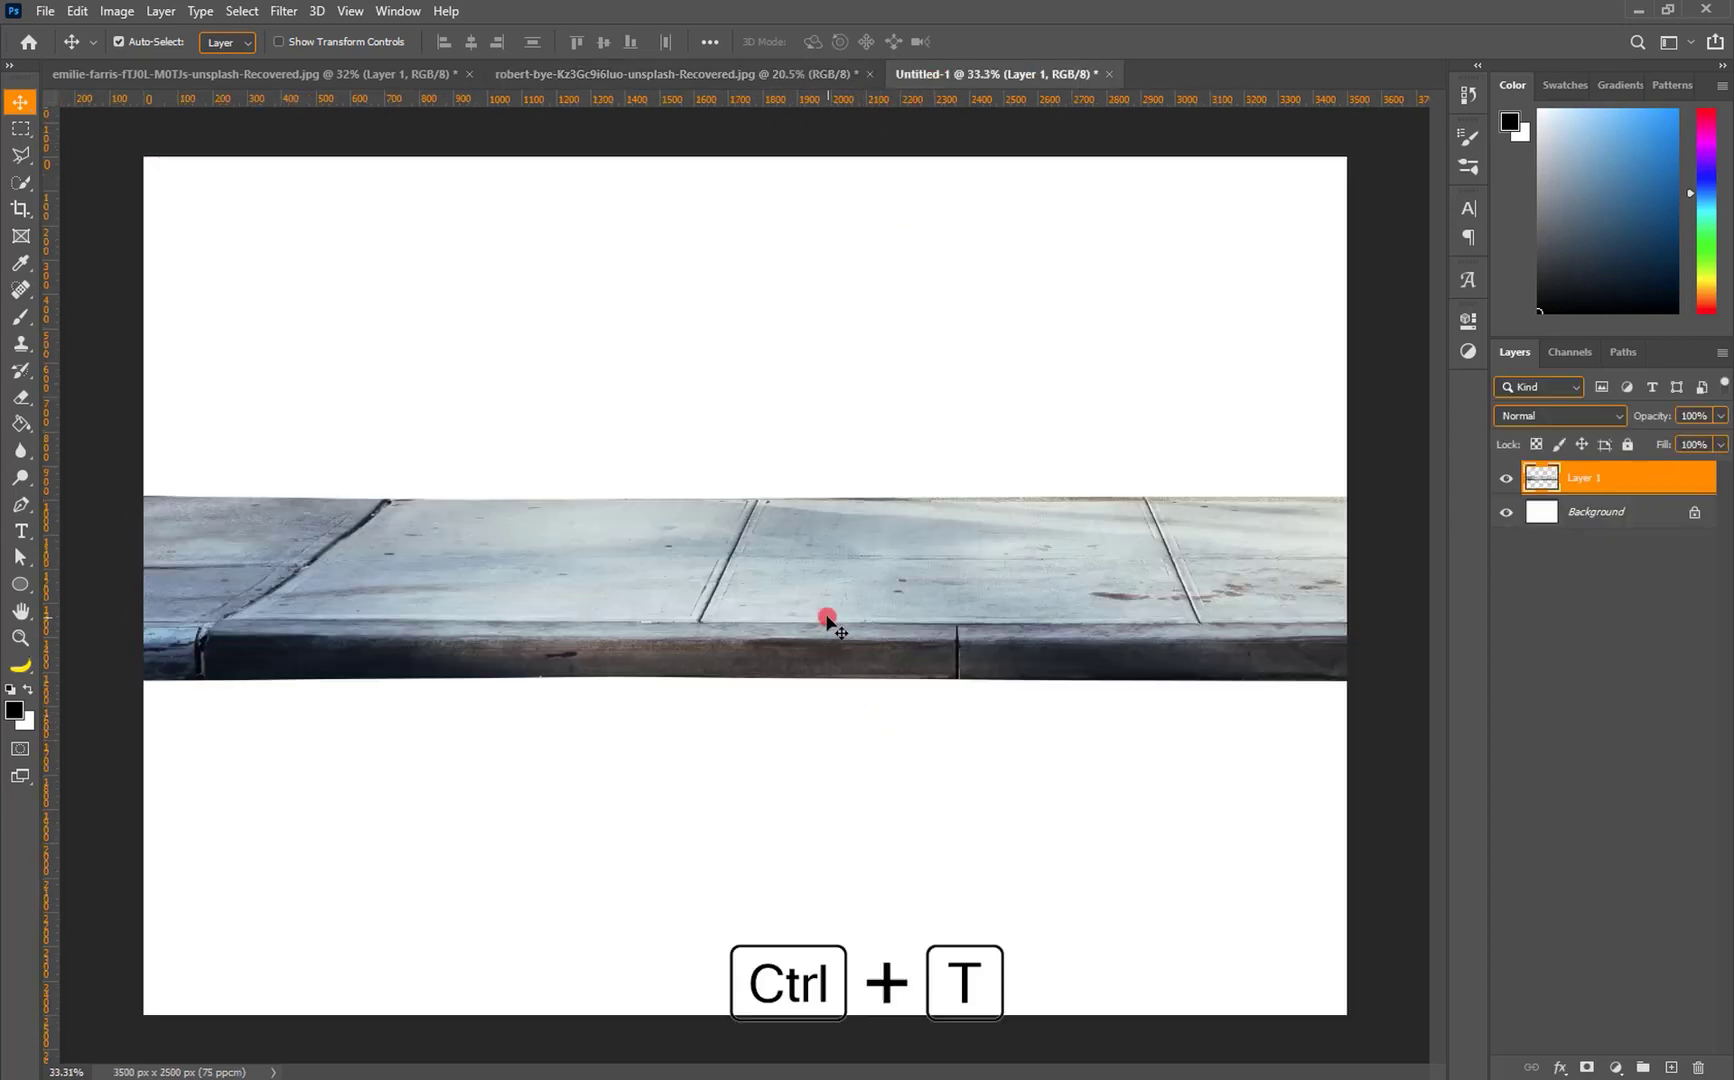
left_click_drag(824, 608, 810, 873)
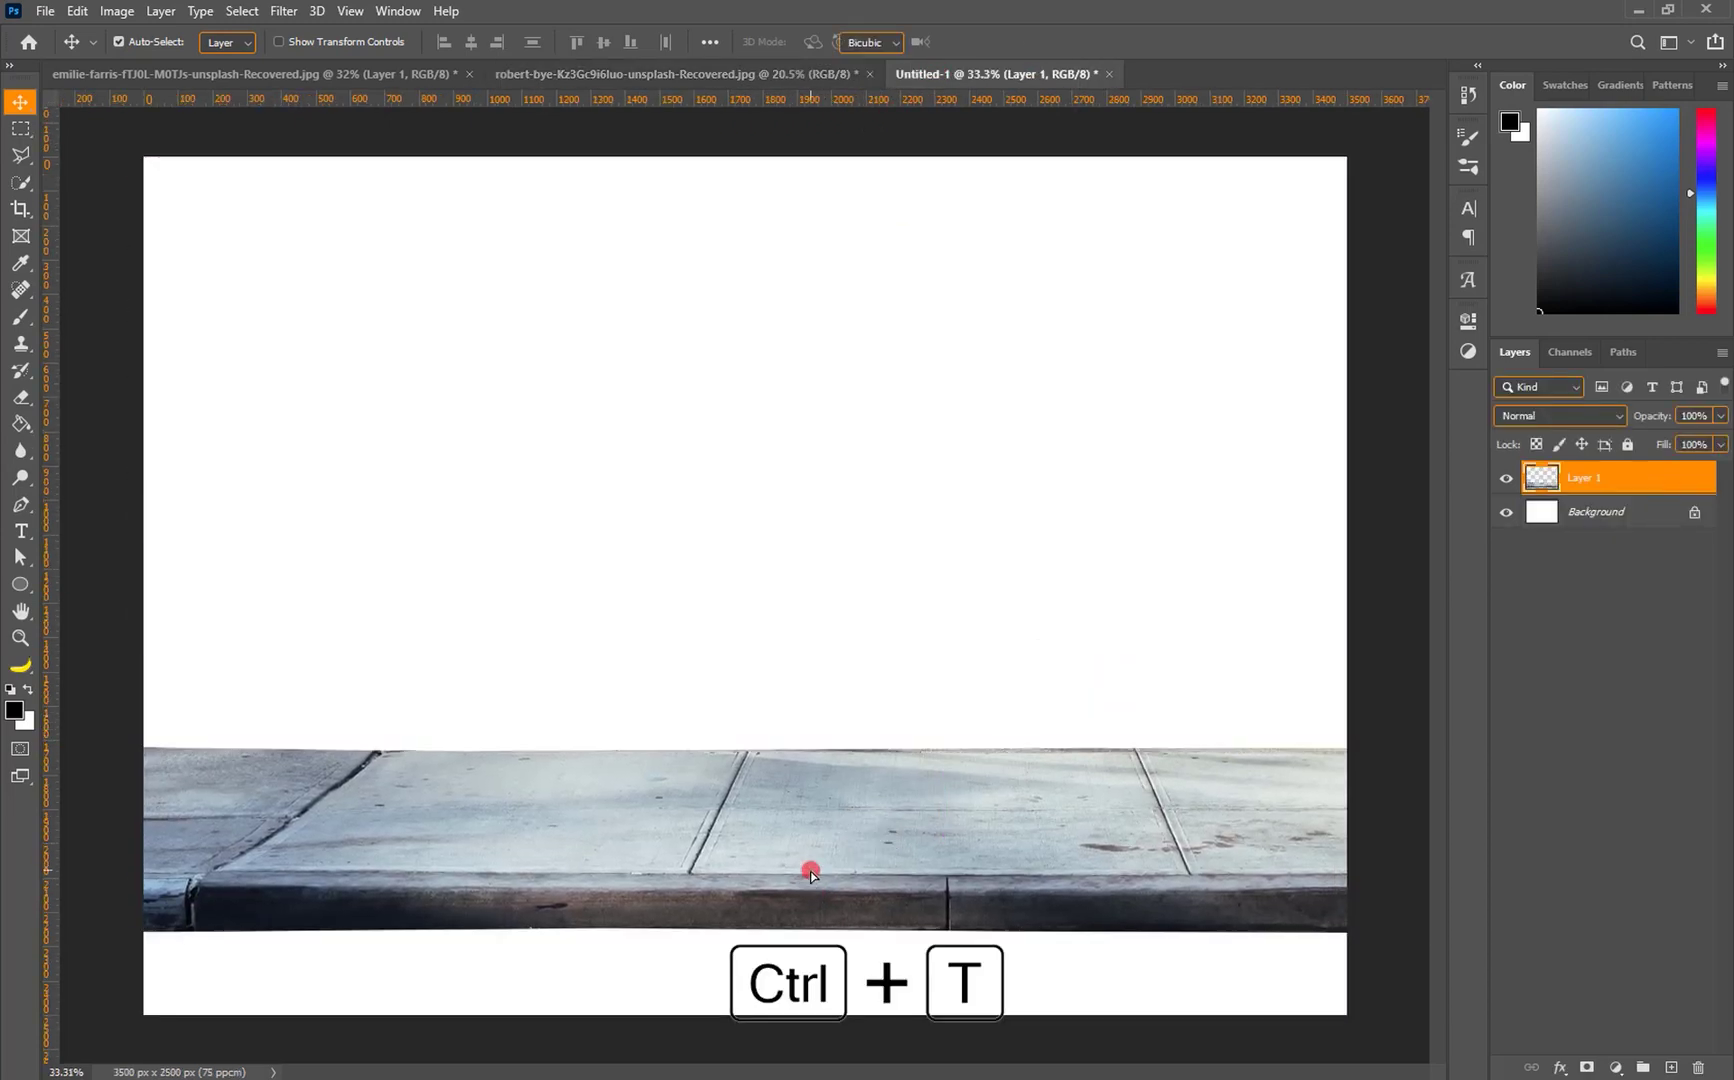
key("ctrl+t")
key("ctrl+minus")
key("ctrl+minus")
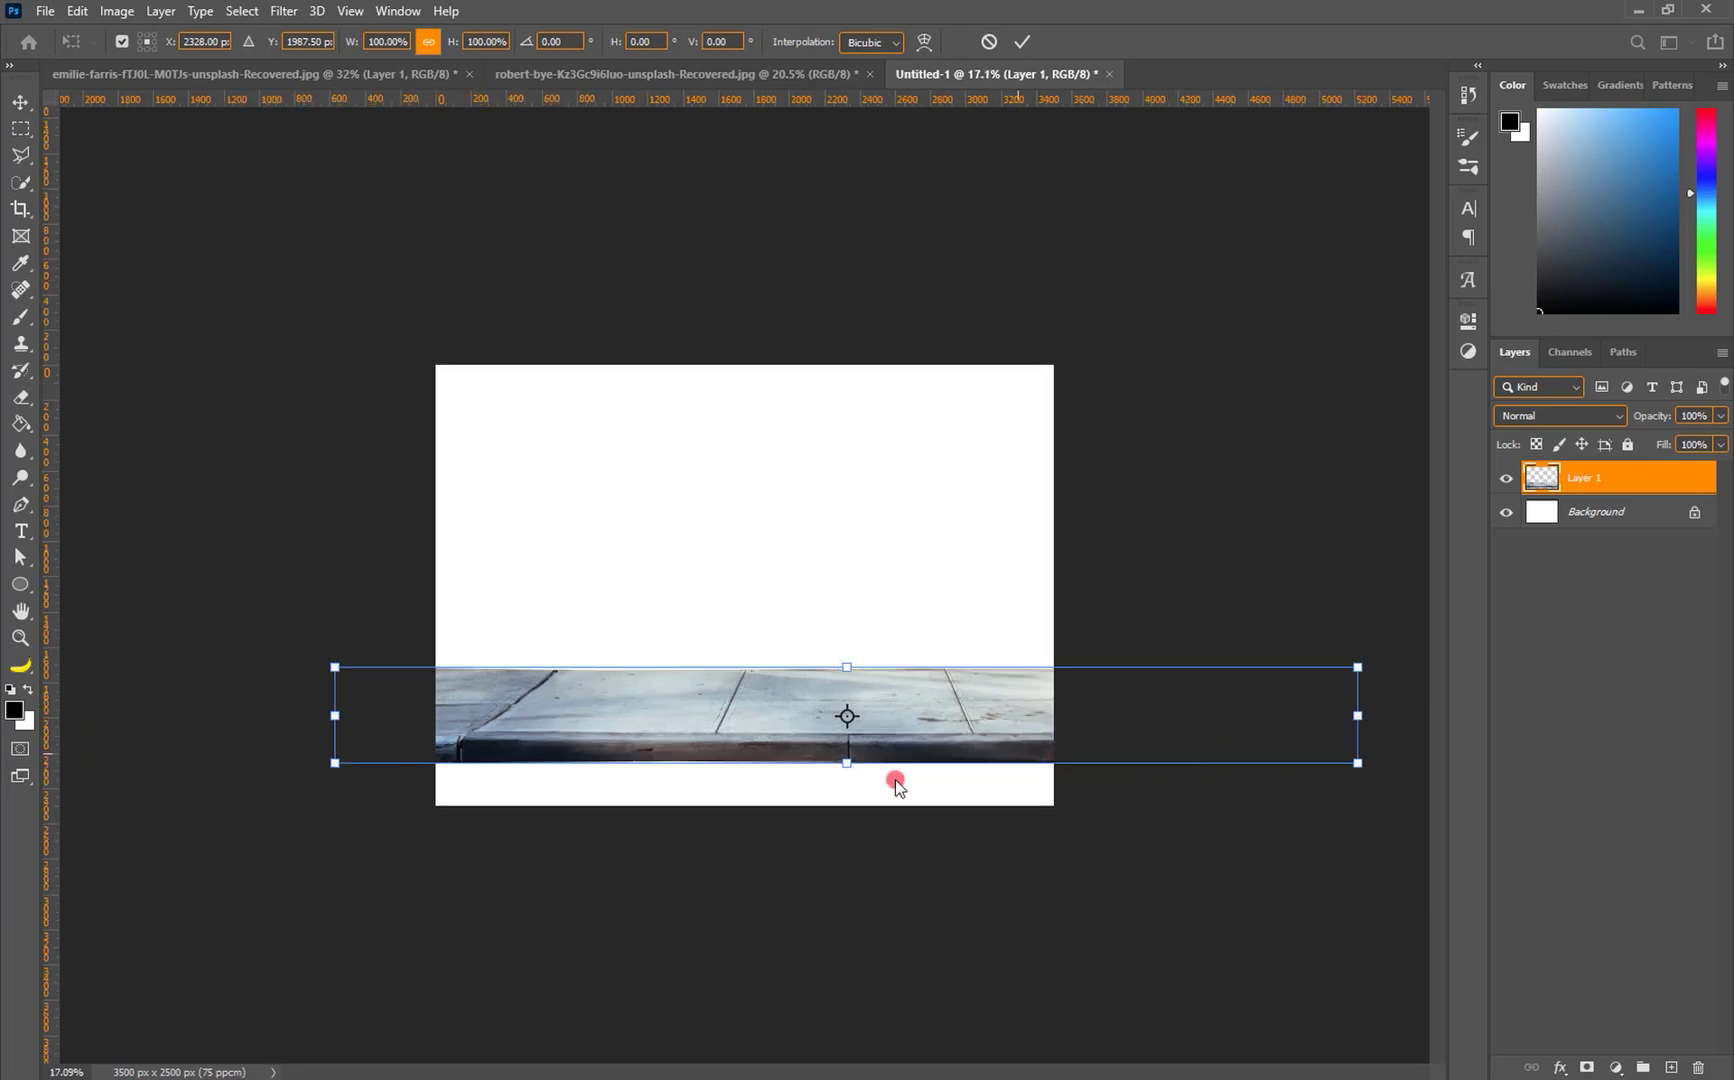
left_click_drag(847, 760, 753, 806)
Narrow the pavement to the exact canvas width, about 60% horizontally, and stretch it slightly taller past the canvas's lower edge.
key("ctrl+plus")
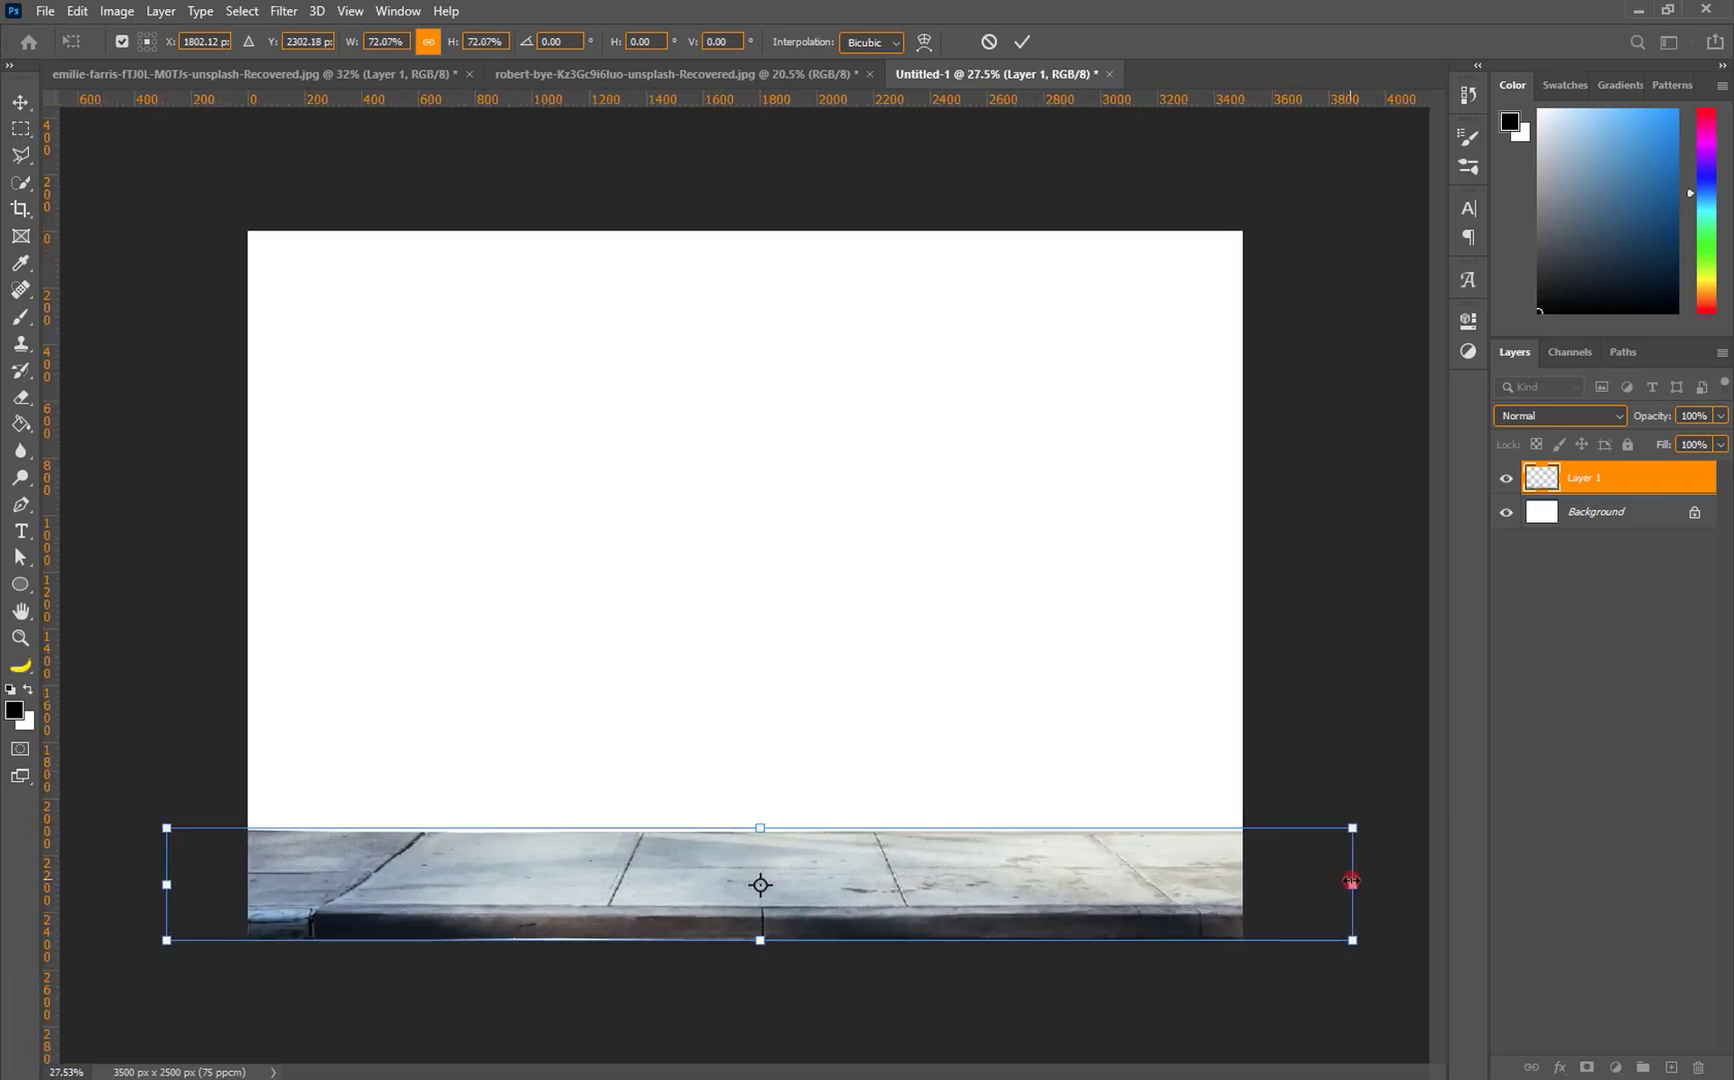
left_click_drag(1351, 881, 1246, 868)
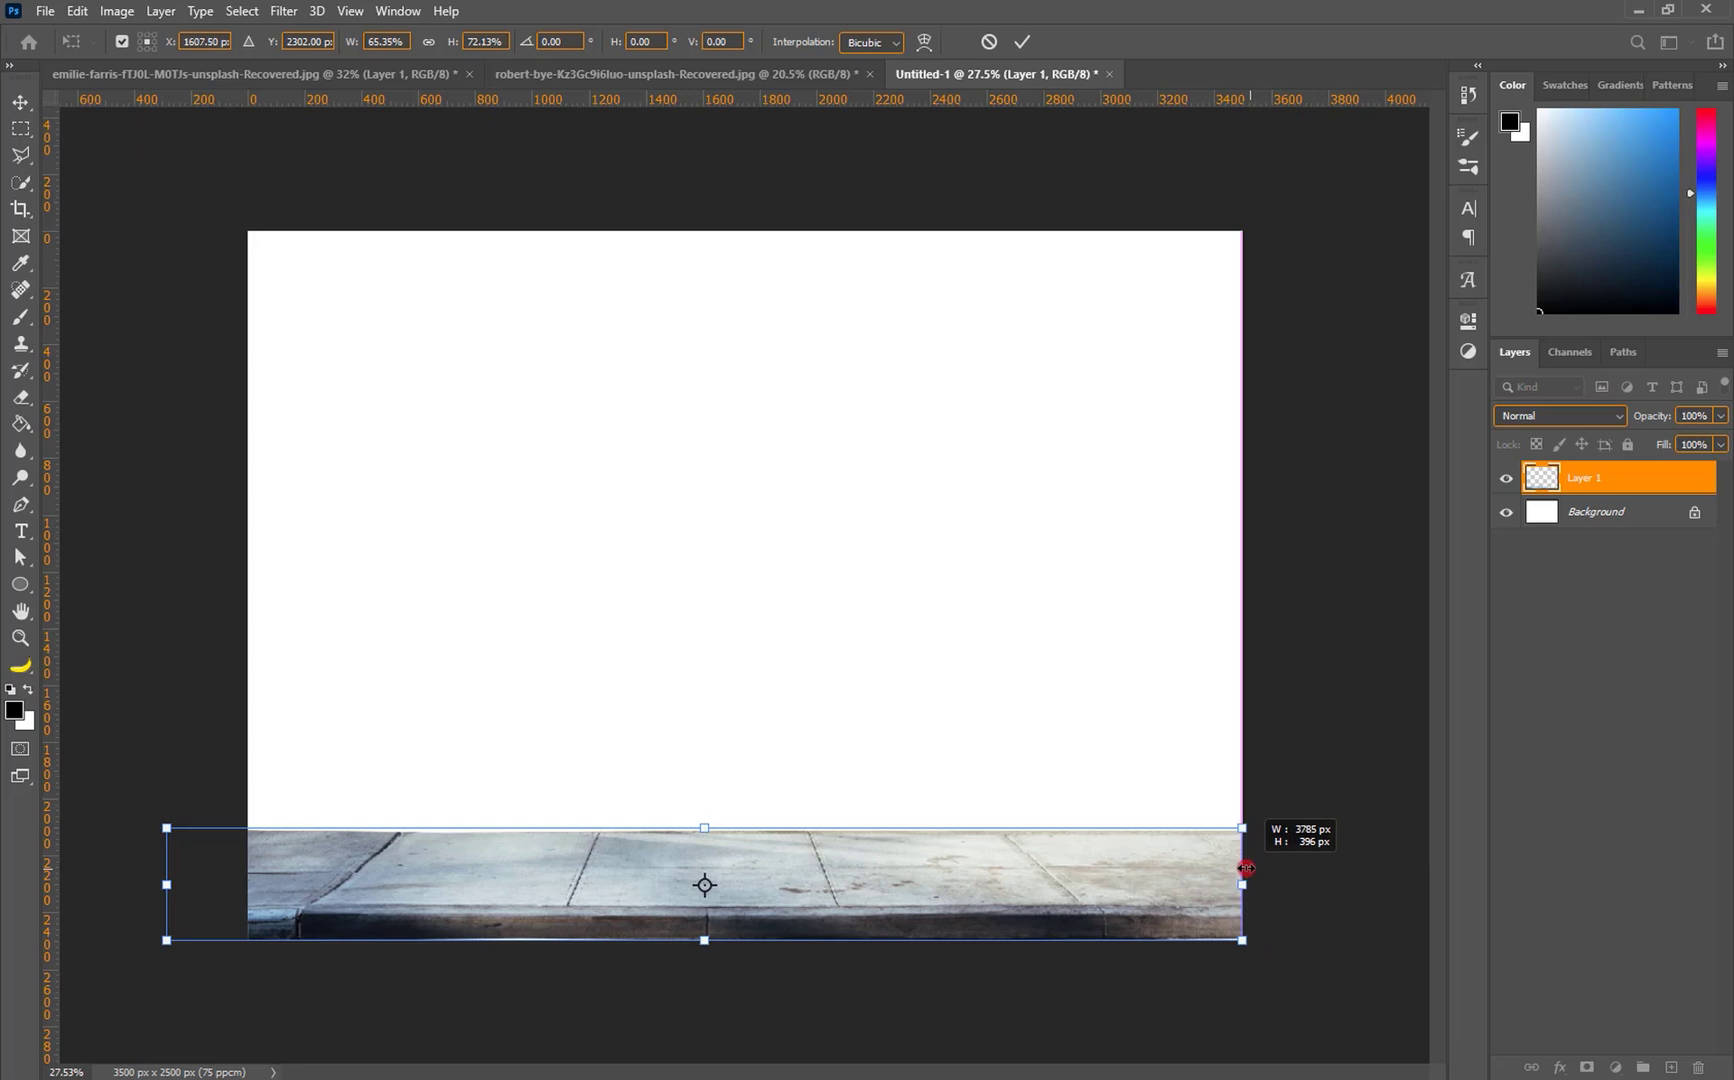
left_click_drag(162, 891, 240, 886)
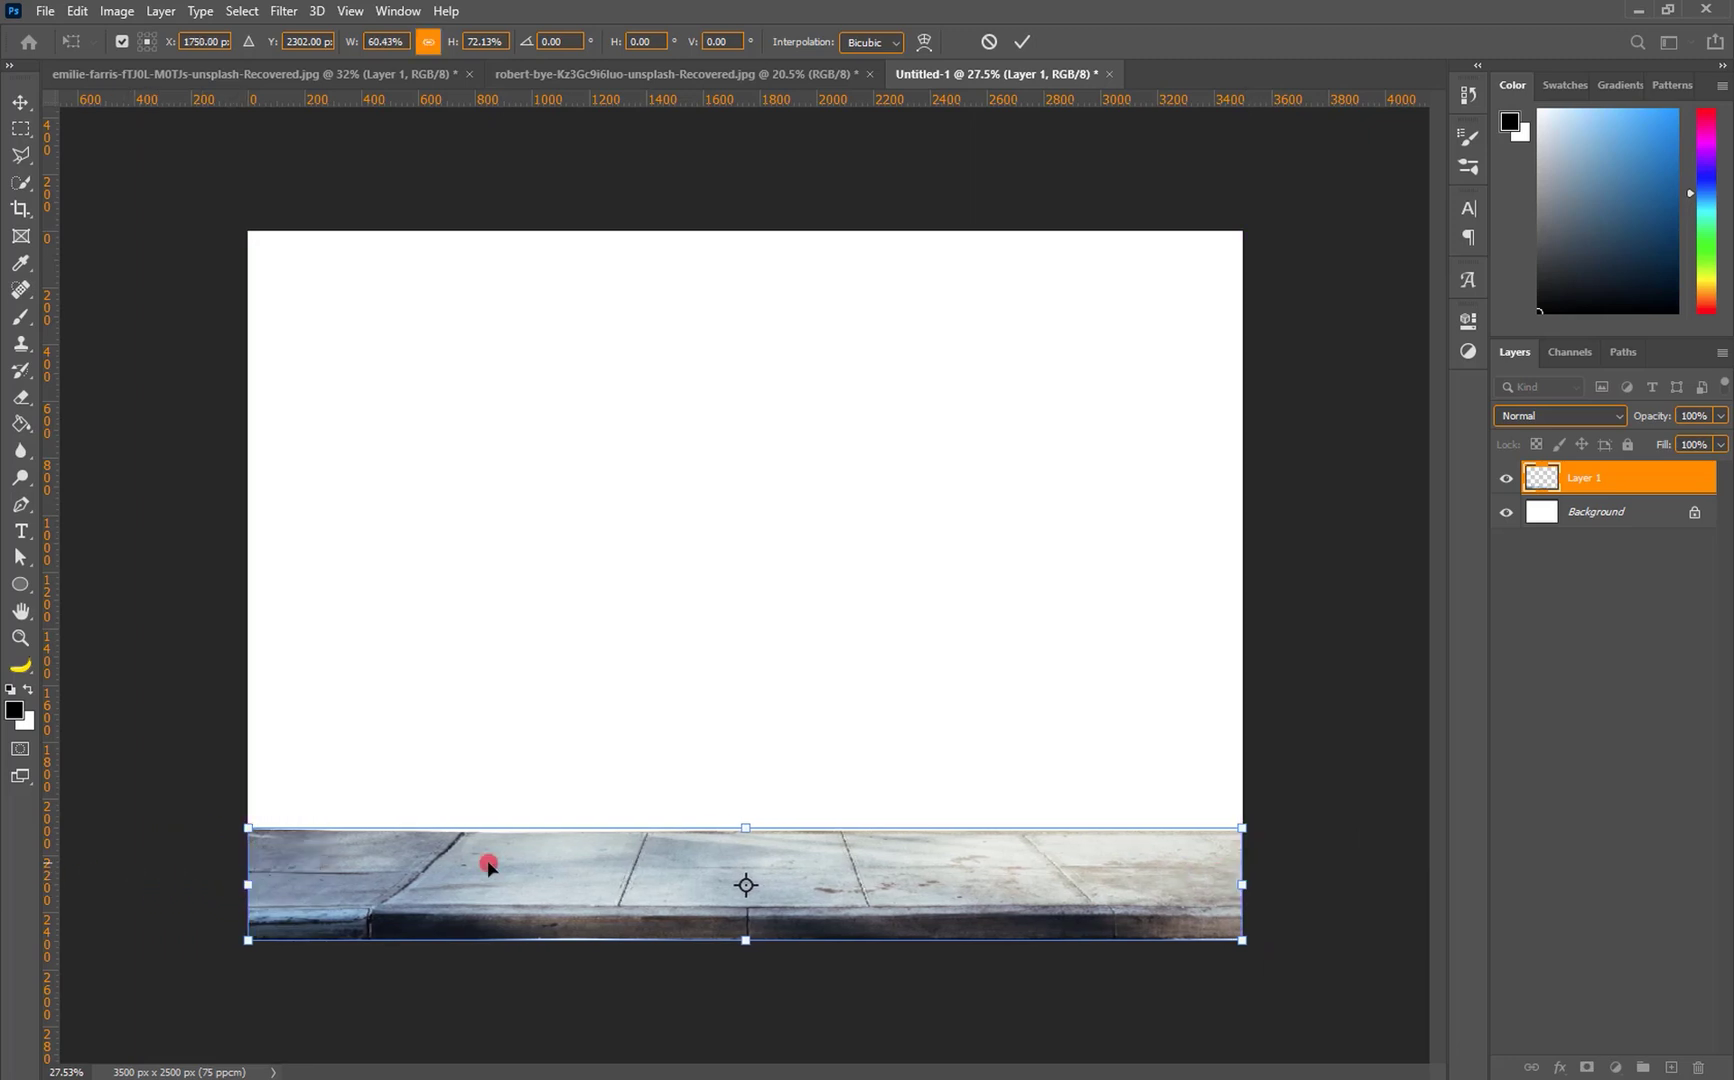
left_click_drag(717, 825, 696, 876)
left_click_drag(741, 957, 743, 948)
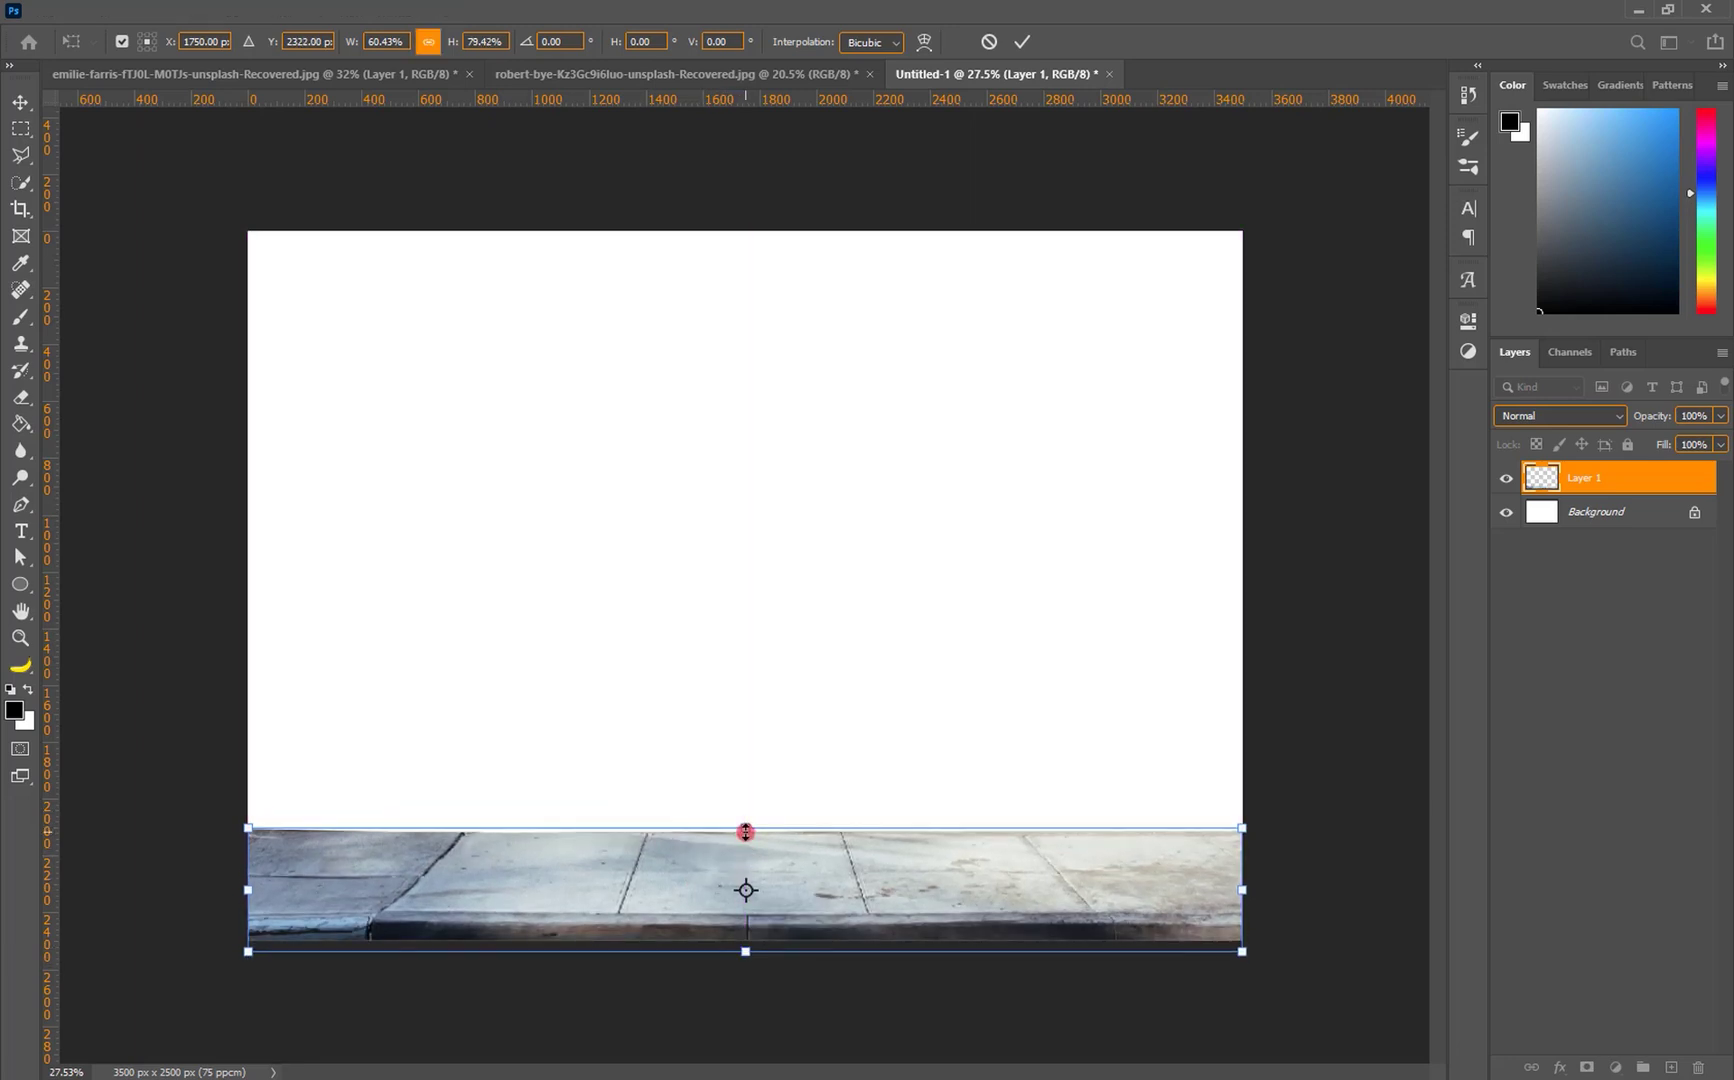
mouse_move(745, 828)
left_mouse_down()
mouse_move(744, 794)
mouse_move(743, 814)
left_mouse_up()
key("Return")
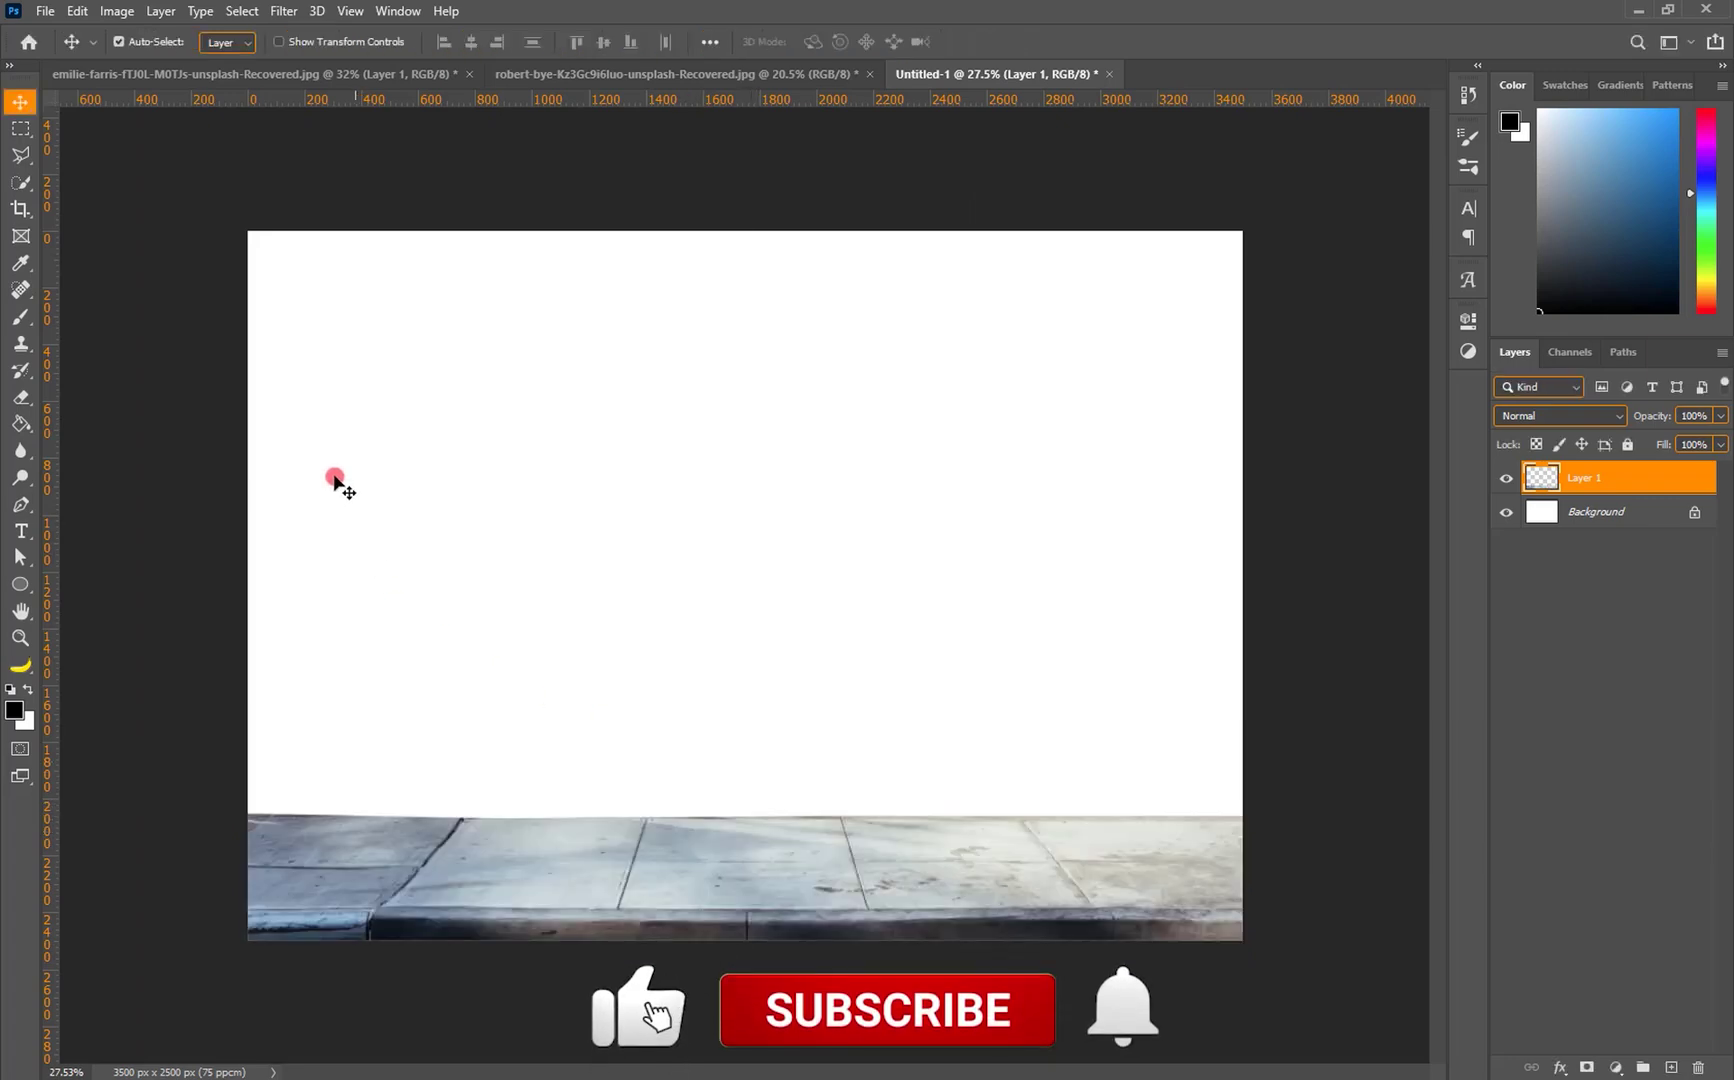
Bring the cyclist cutout into the Untitled-1 document, stand it centrally on the pavement and enlarge it to about 109%.
left_click(255, 76)
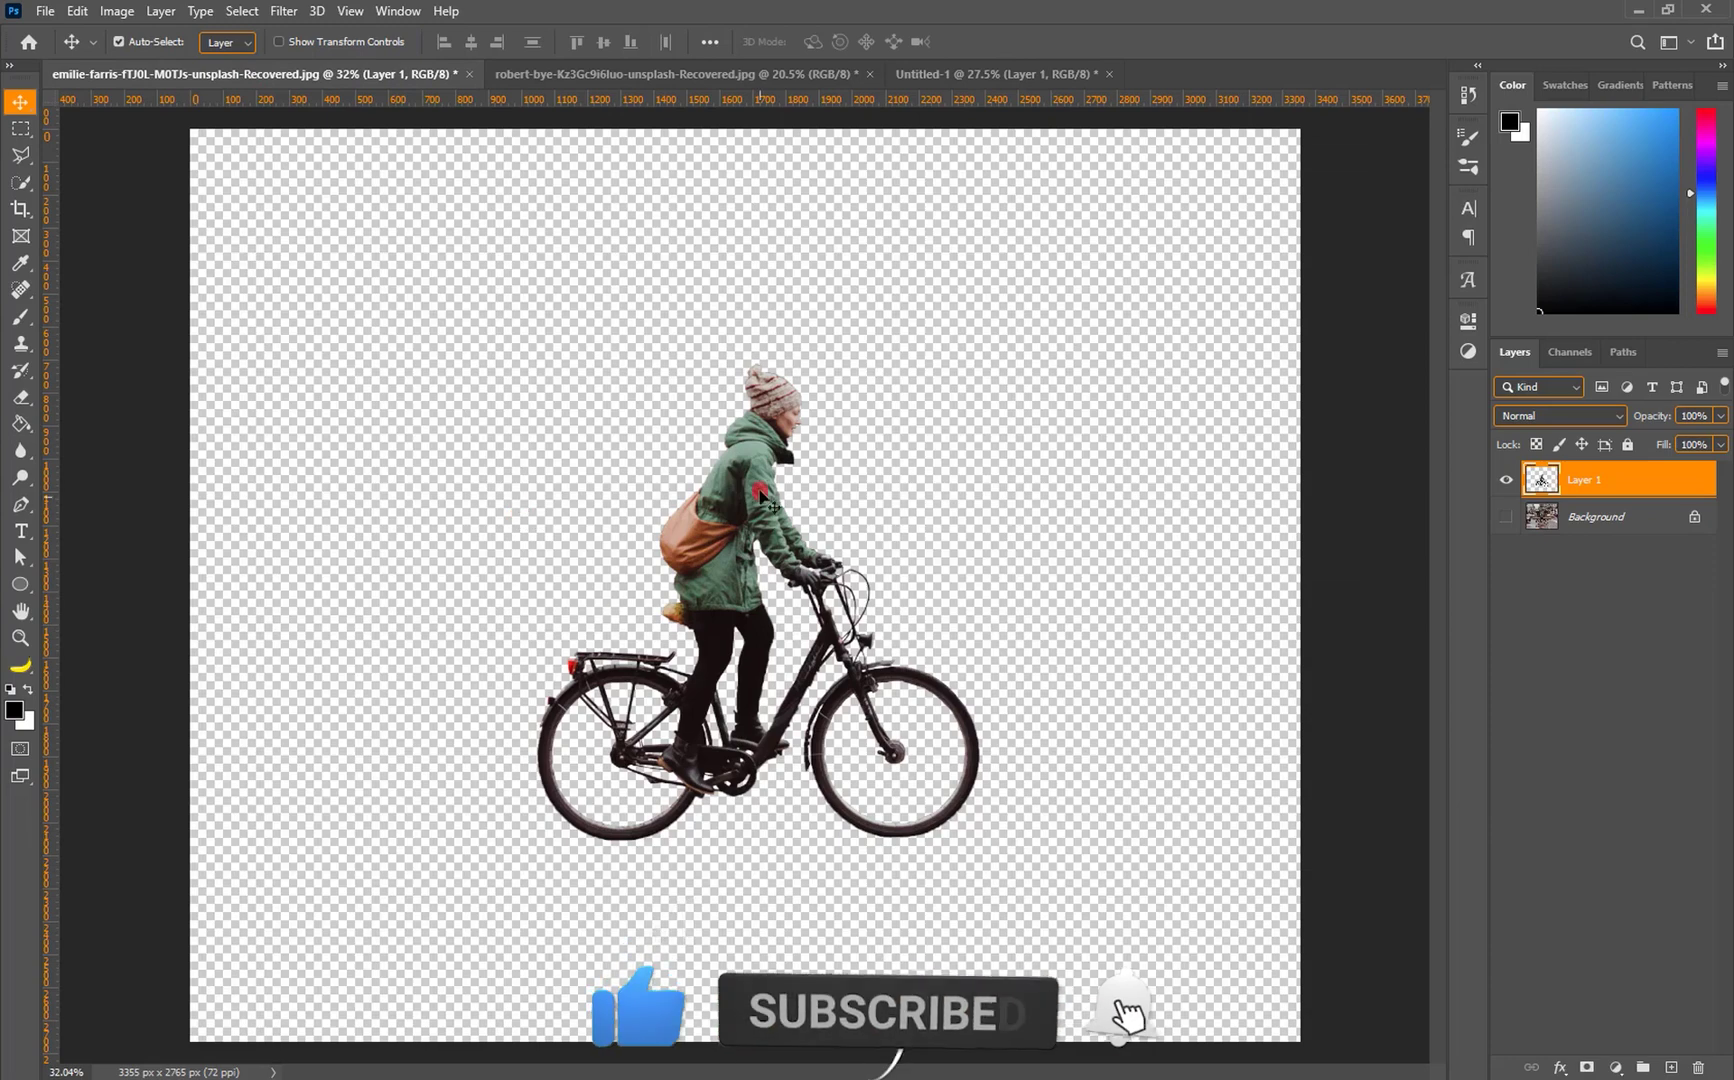
left_click_drag(818, 288, 738, 642)
key("ctrl+t")
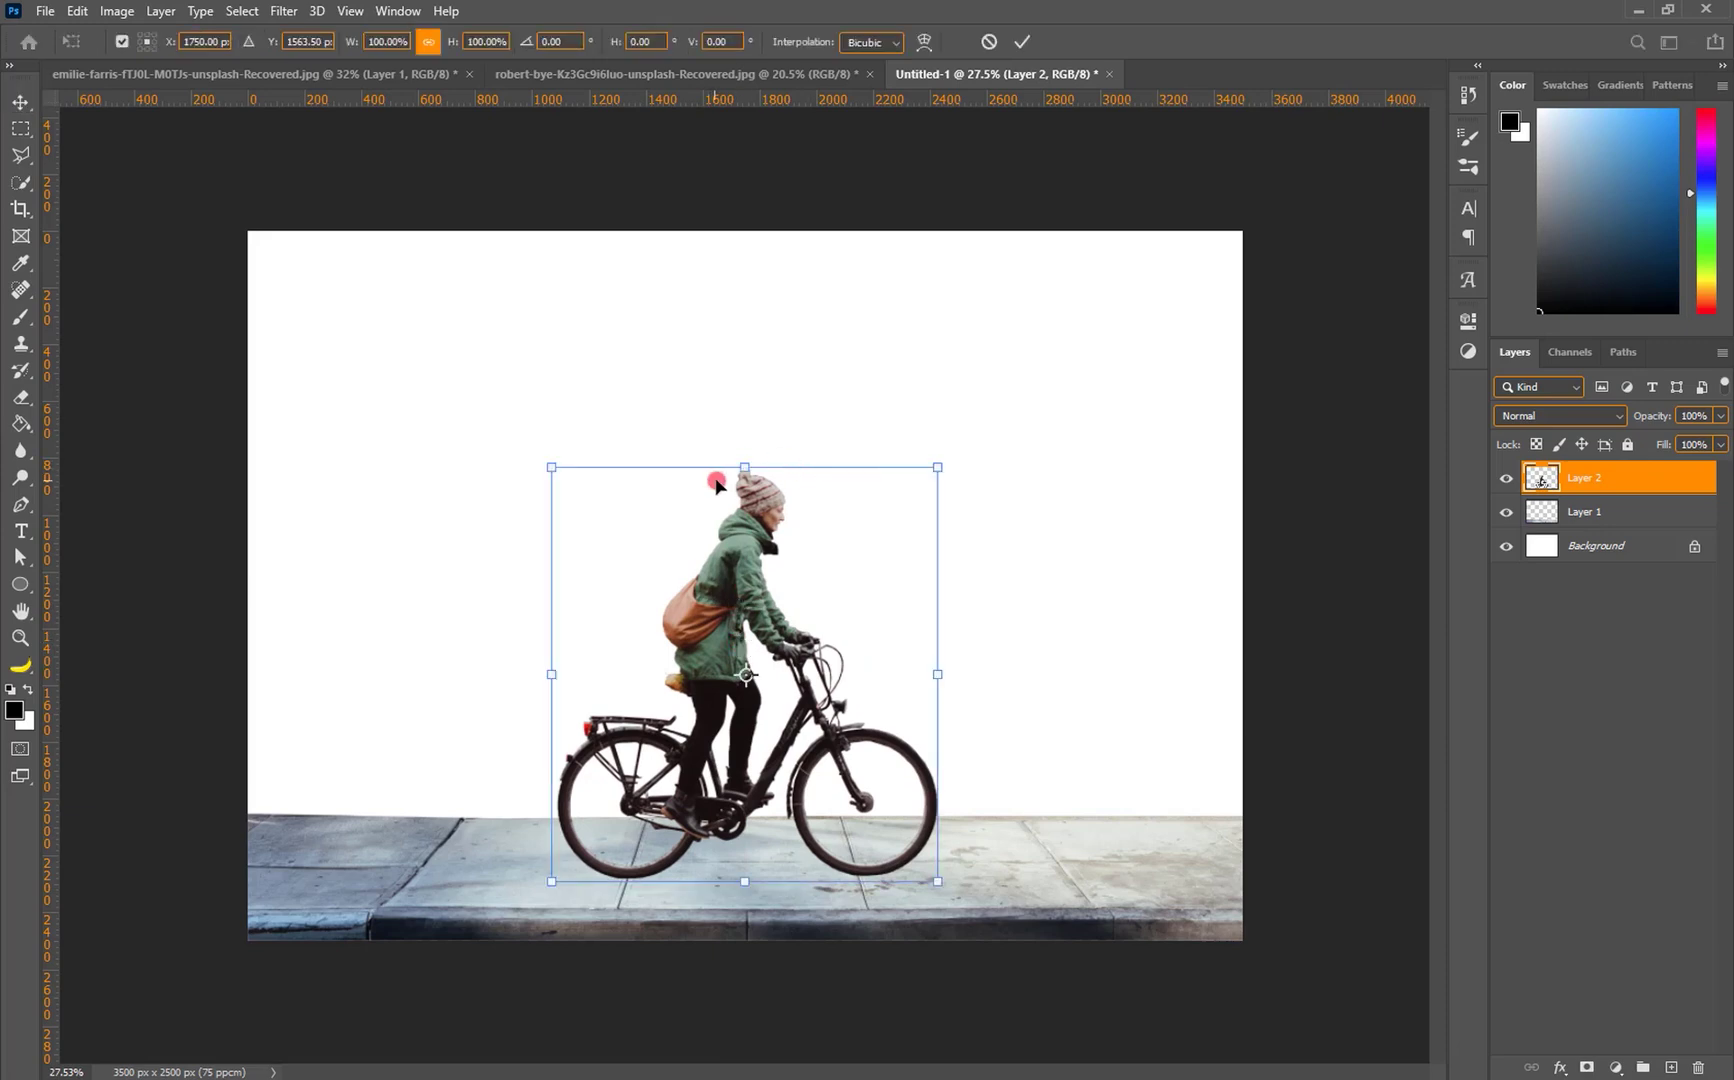
mouse_move(747, 452)
left_mouse_down()
mouse_move(747, 400)
mouse_move(747, 414)
left_mouse_up()
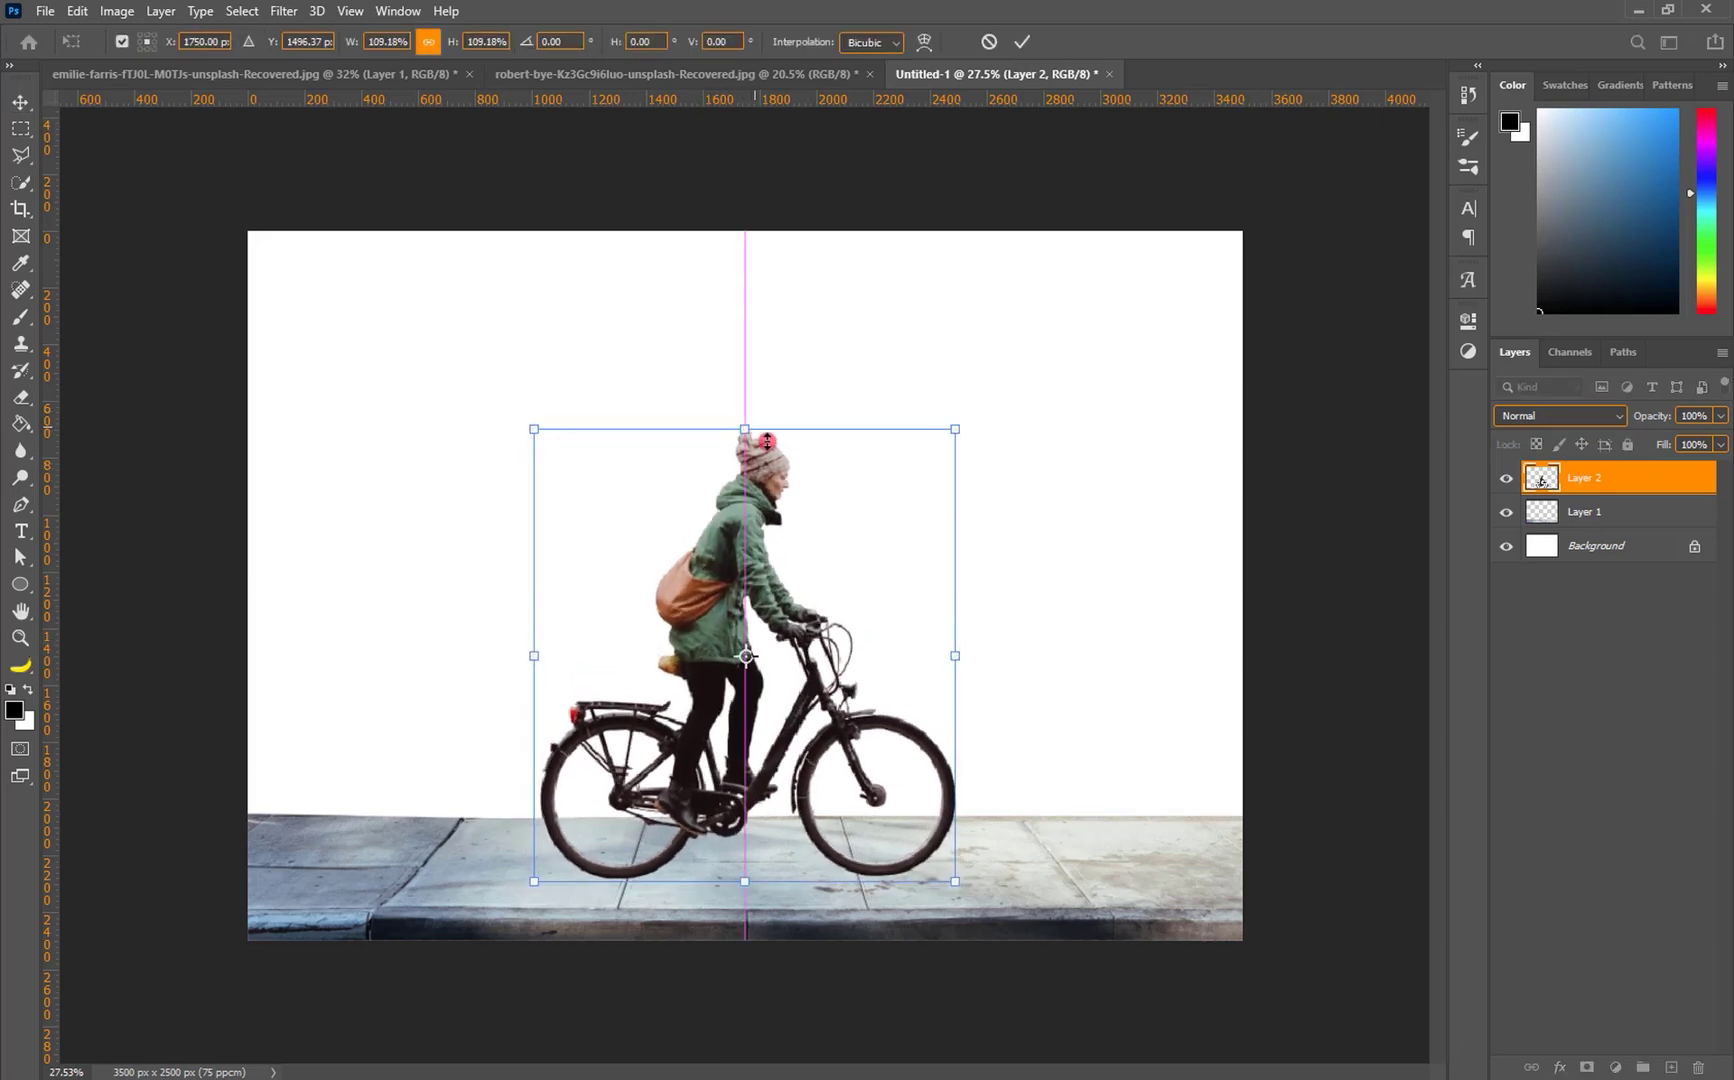
key("Return")
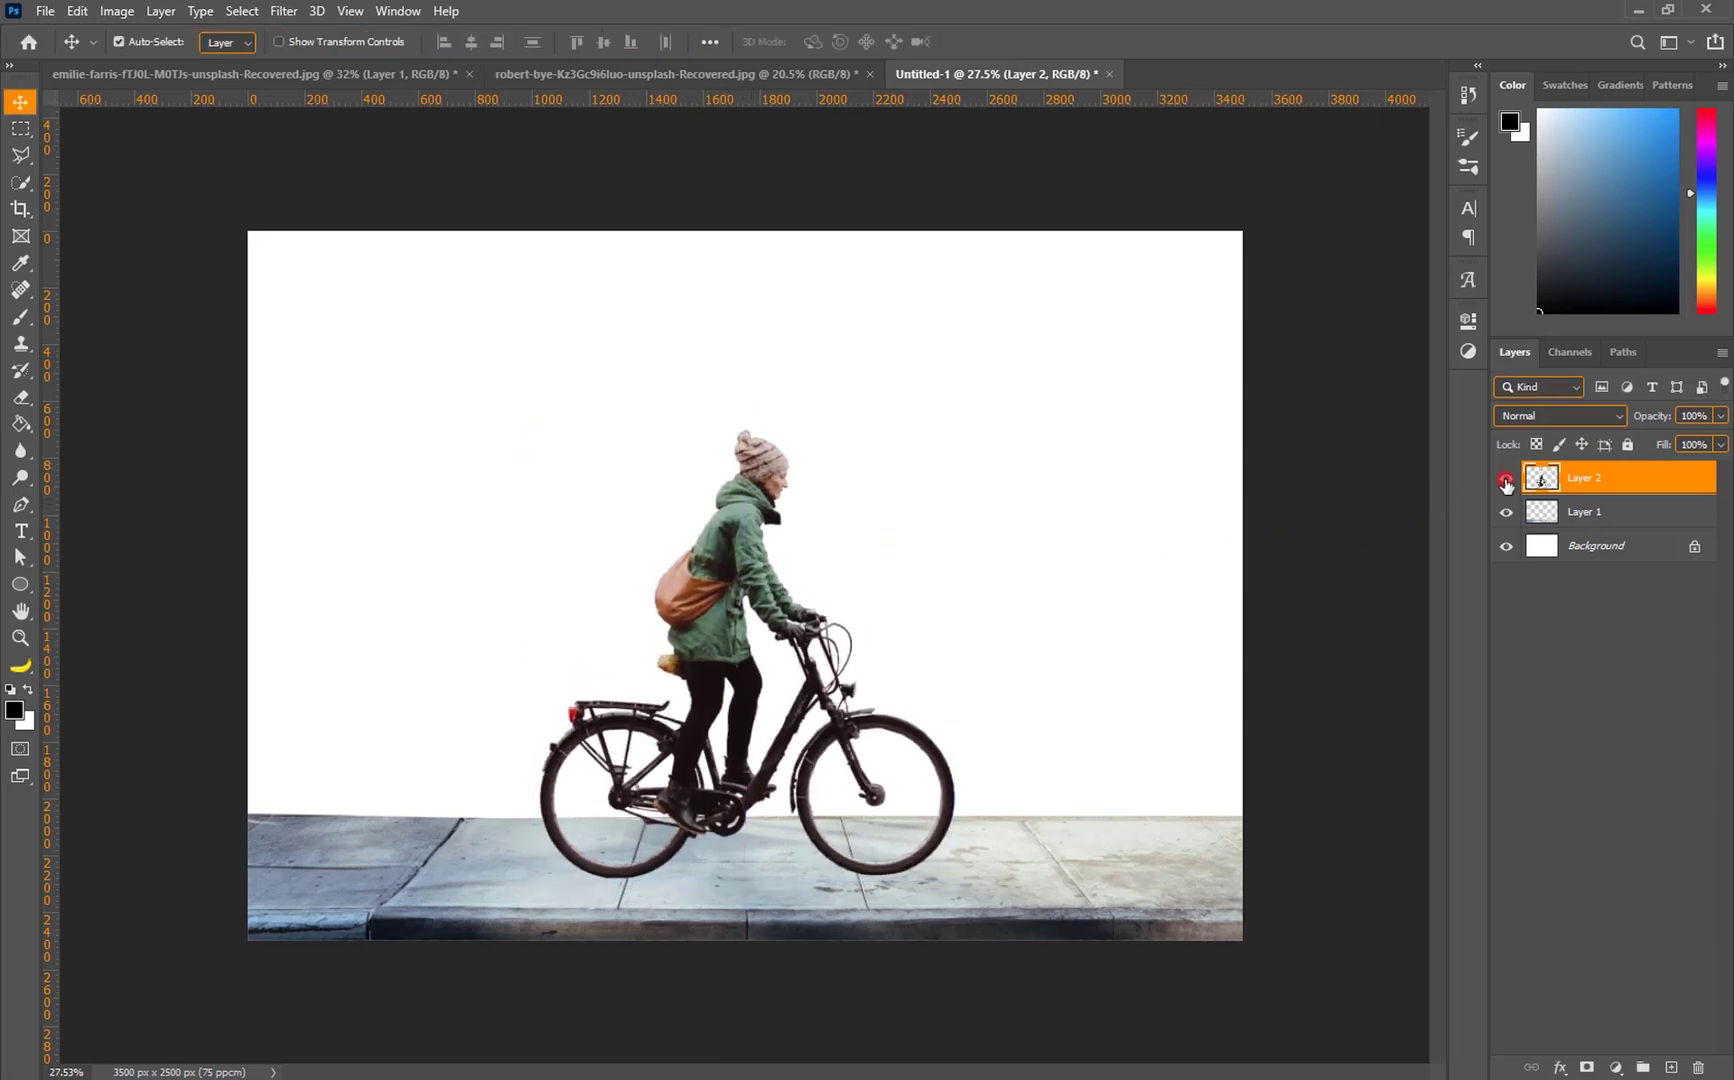
left_click(1506, 482)
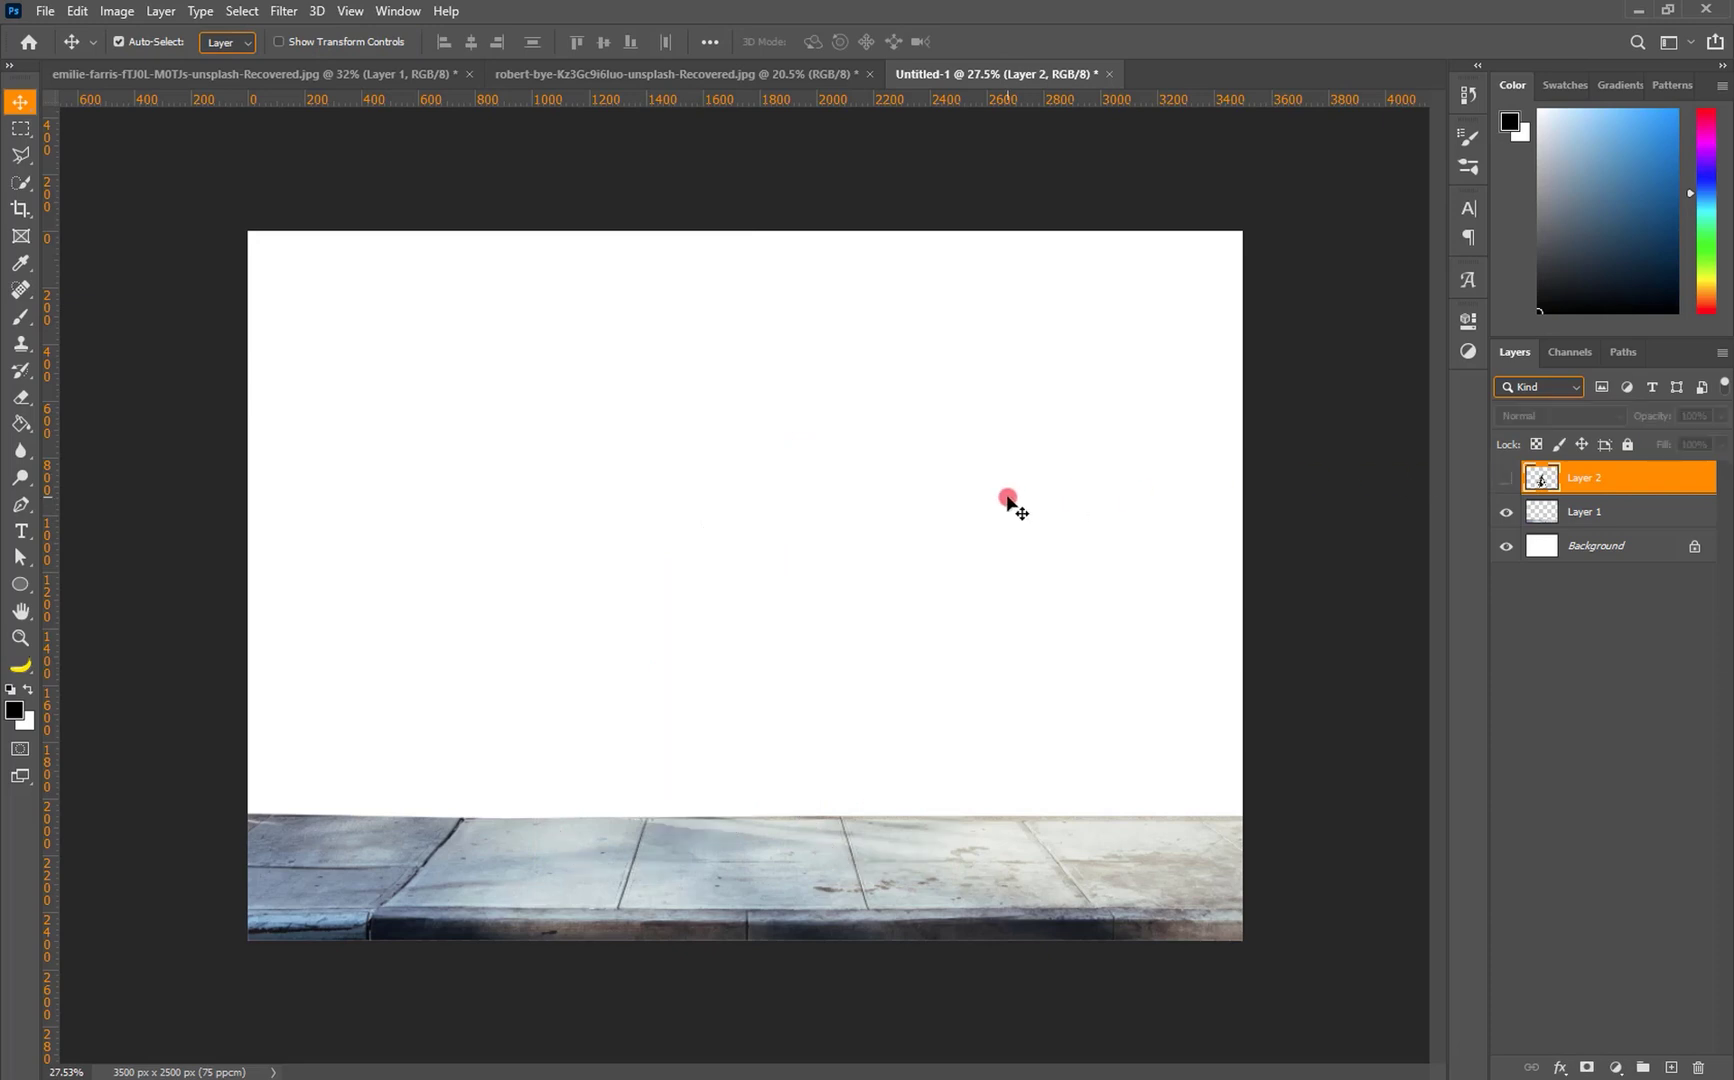
key("ctrl+o")
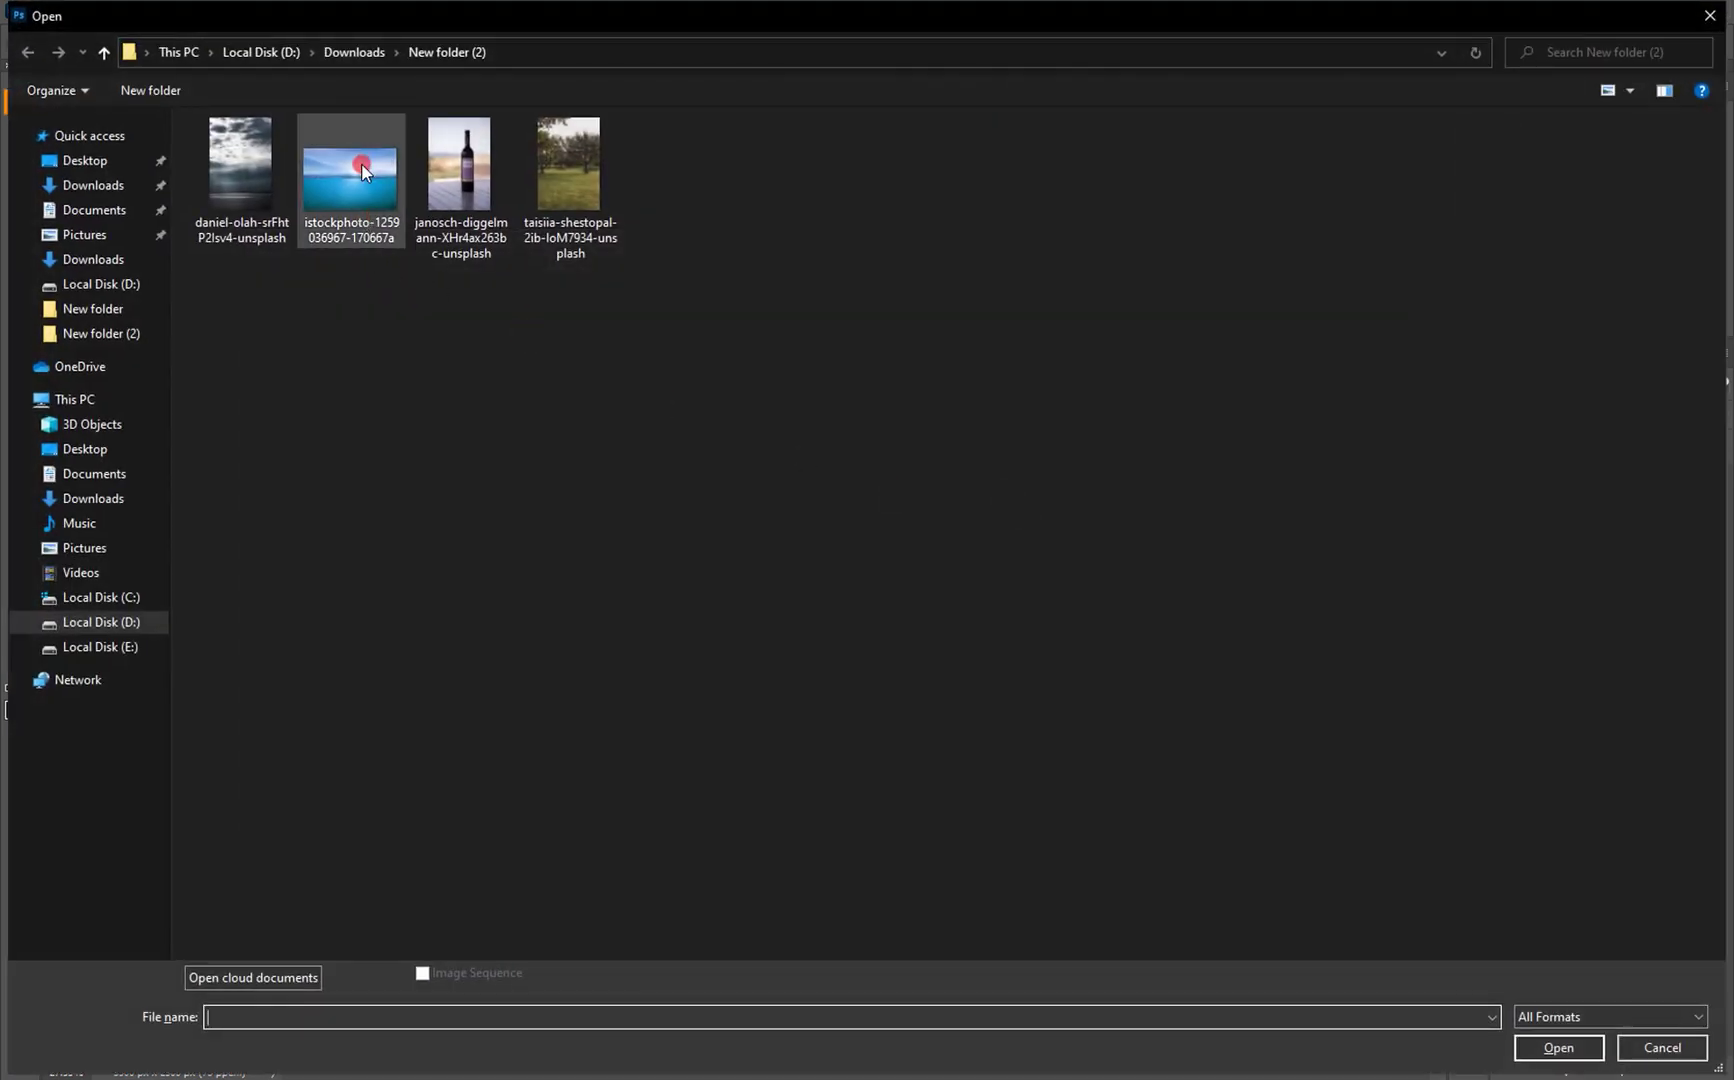
double_click(362, 172)
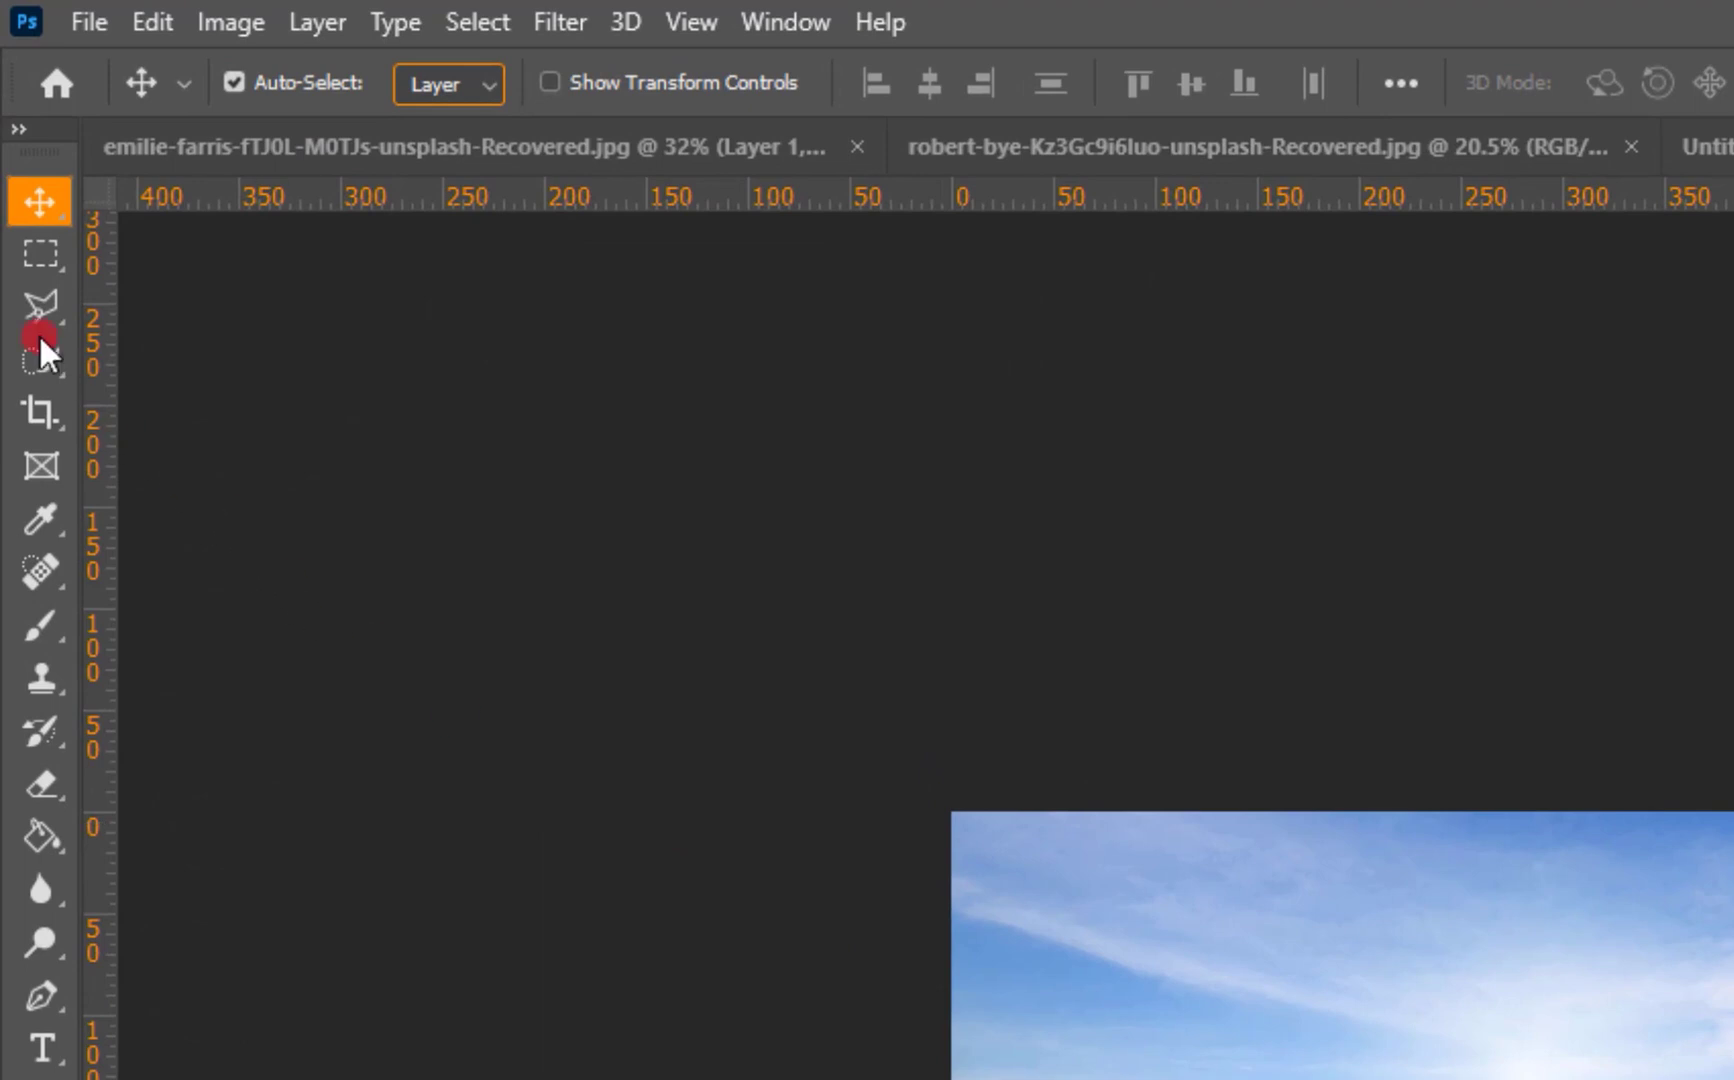
Select a thin full-width strip around the waterline of the ocean image and bring it into the Untitled-1 document.
left_click(40, 253)
left_click_drag(954, 1079, 986, 1079)
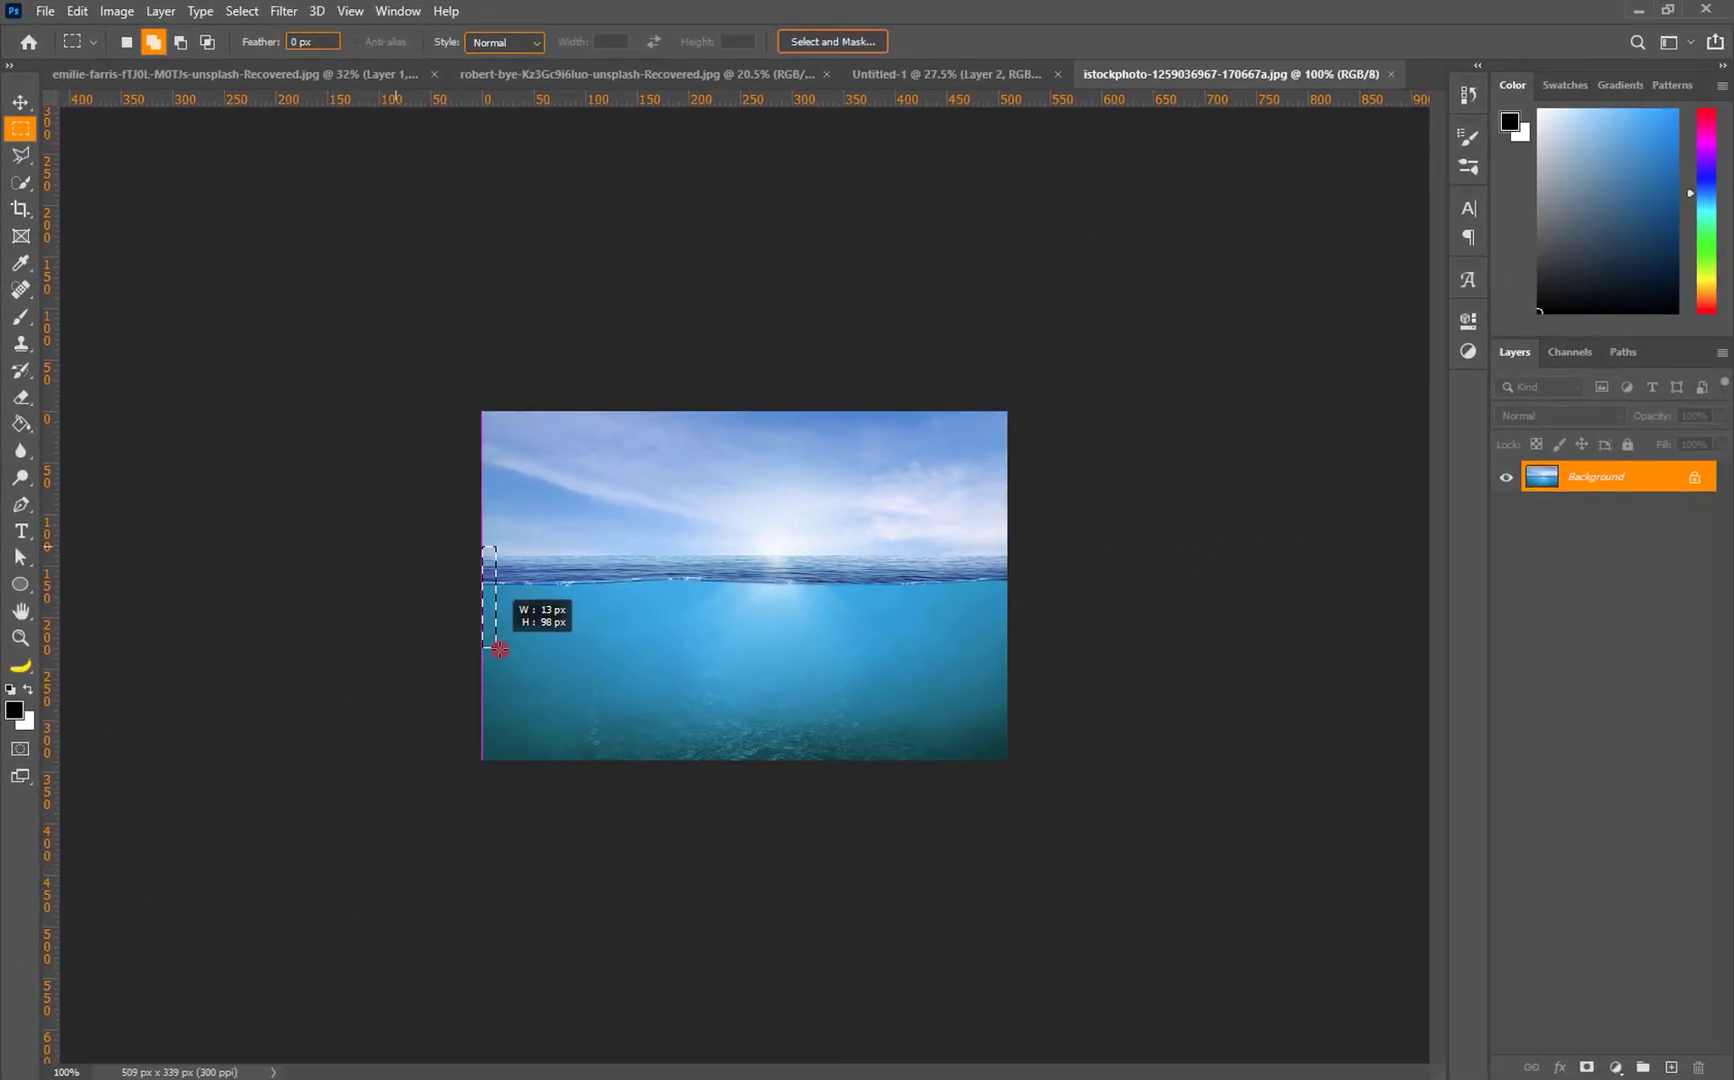
left_click_drag(499, 649, 1022, 599)
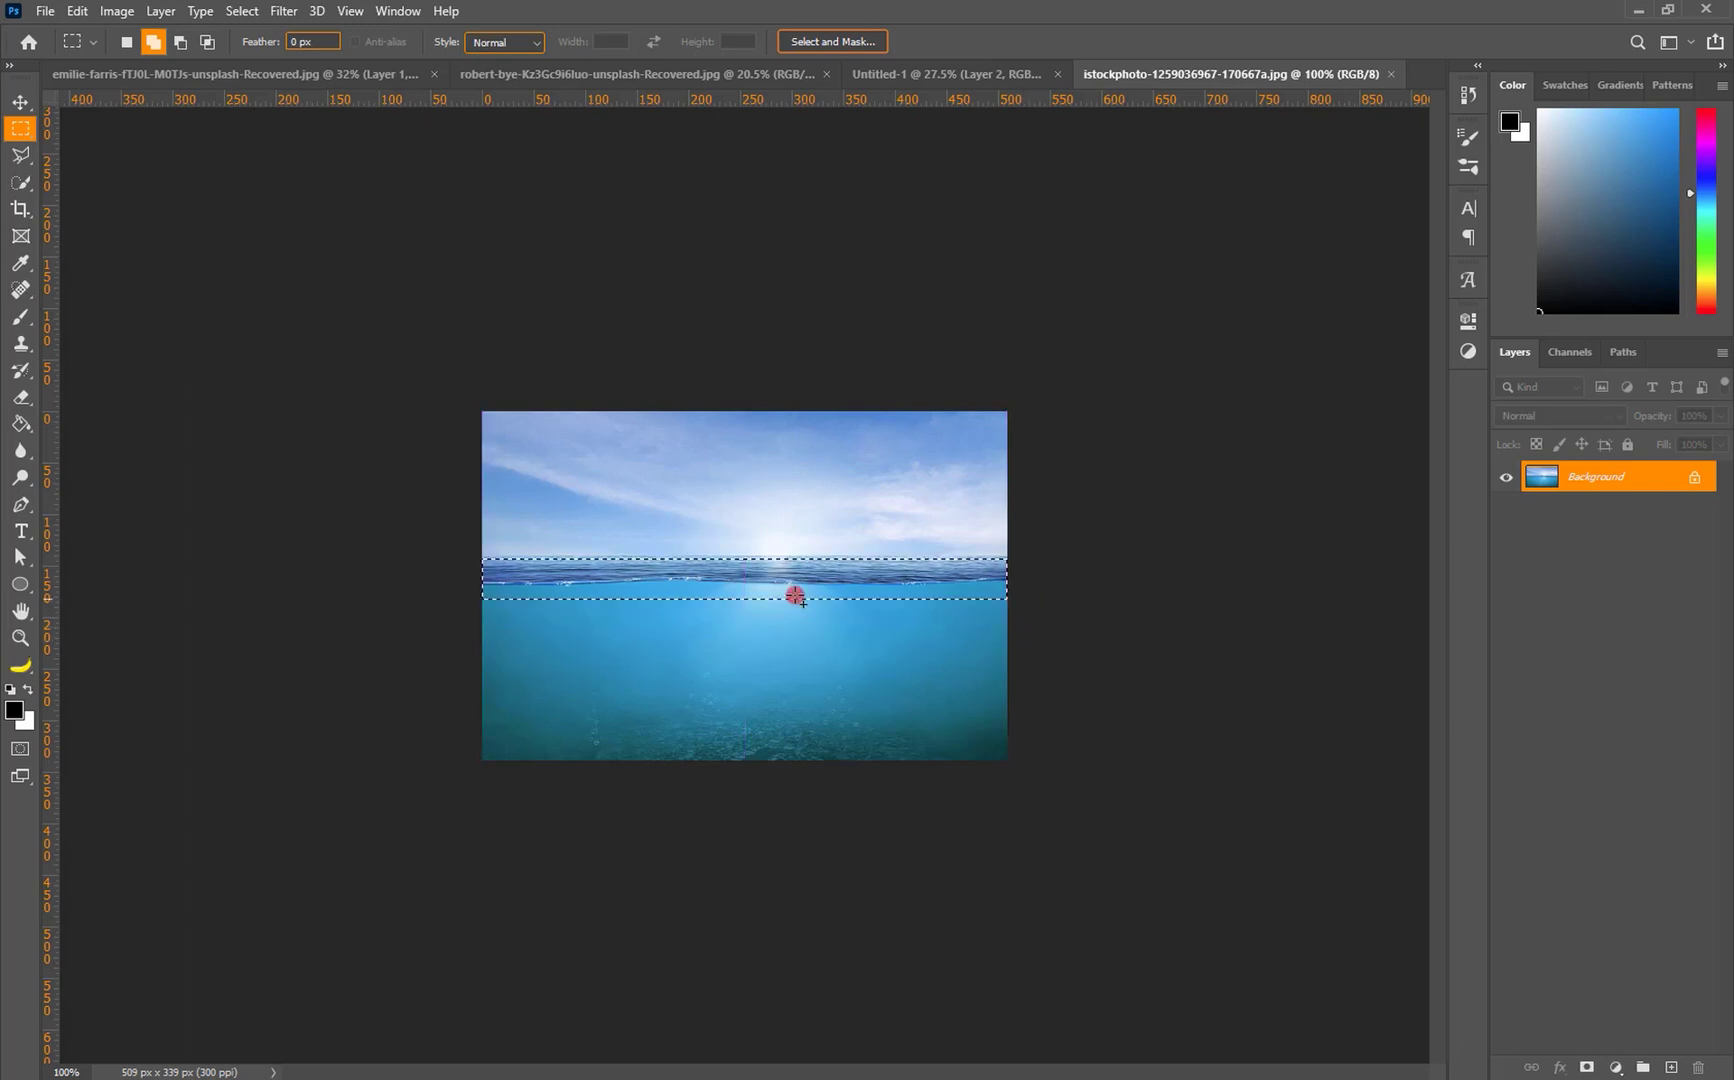
left_click(20, 102)
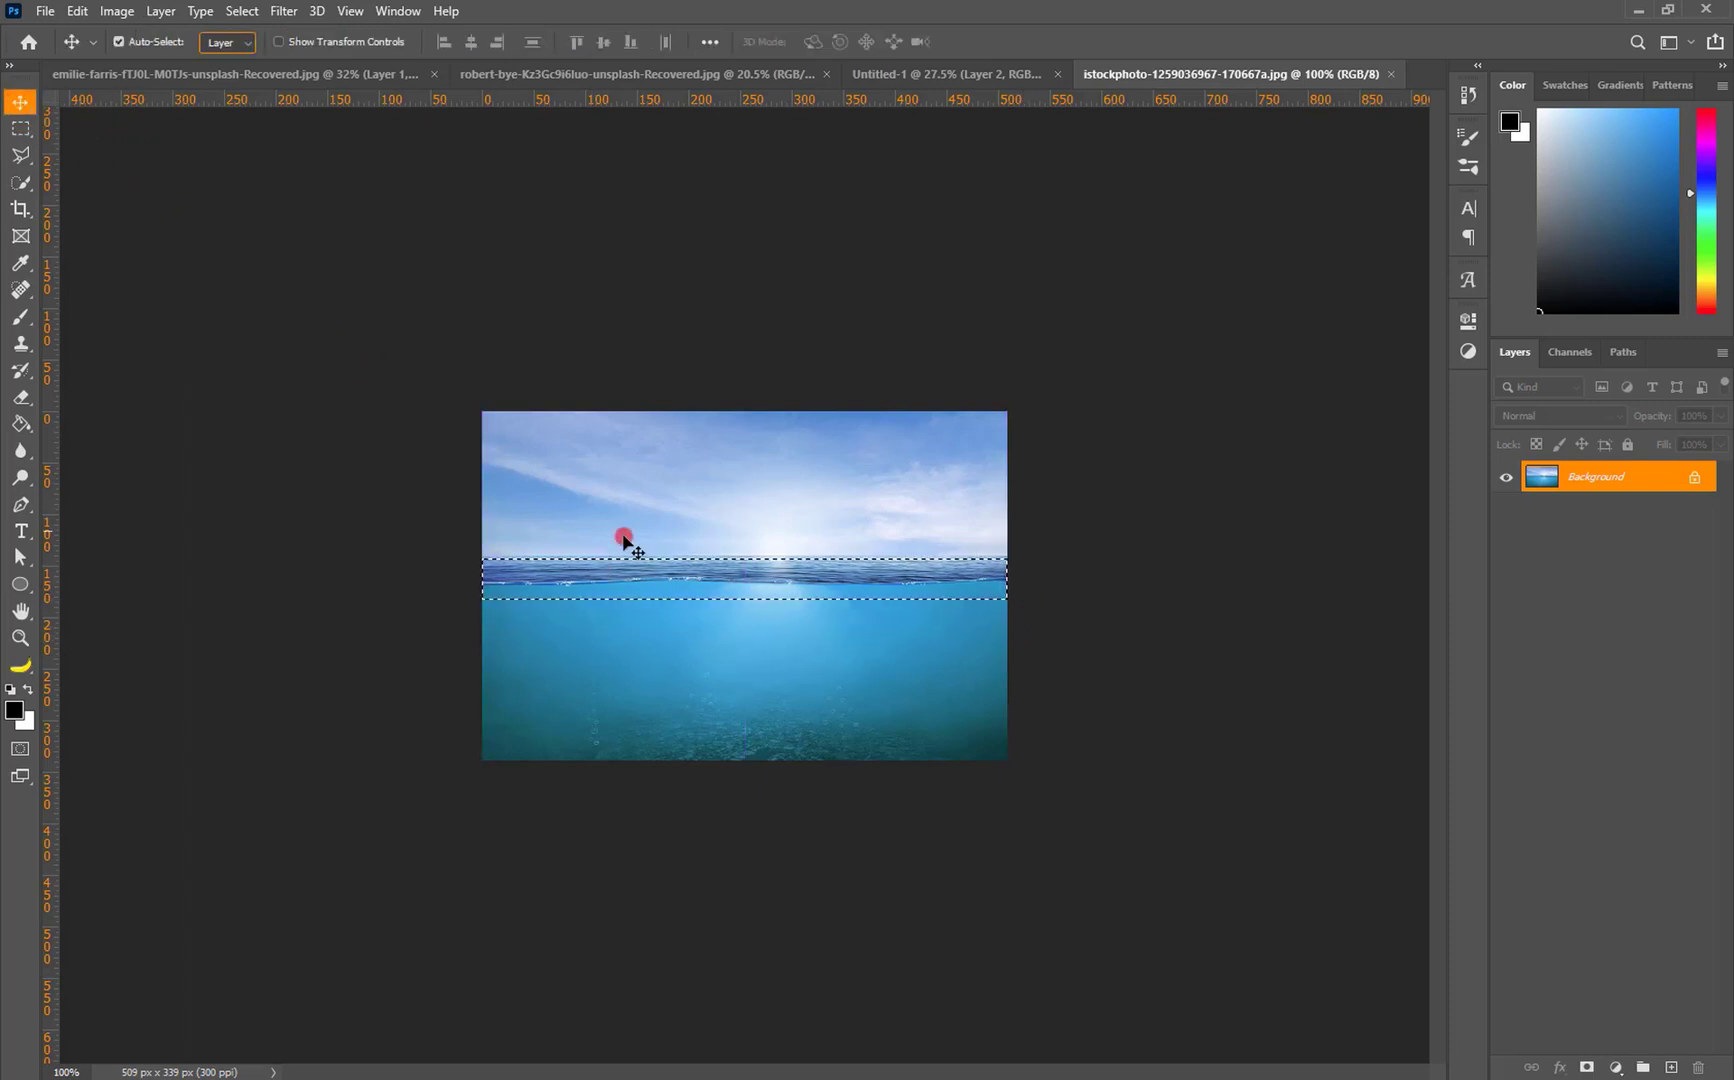
left_click_drag(639, 566, 742, 530)
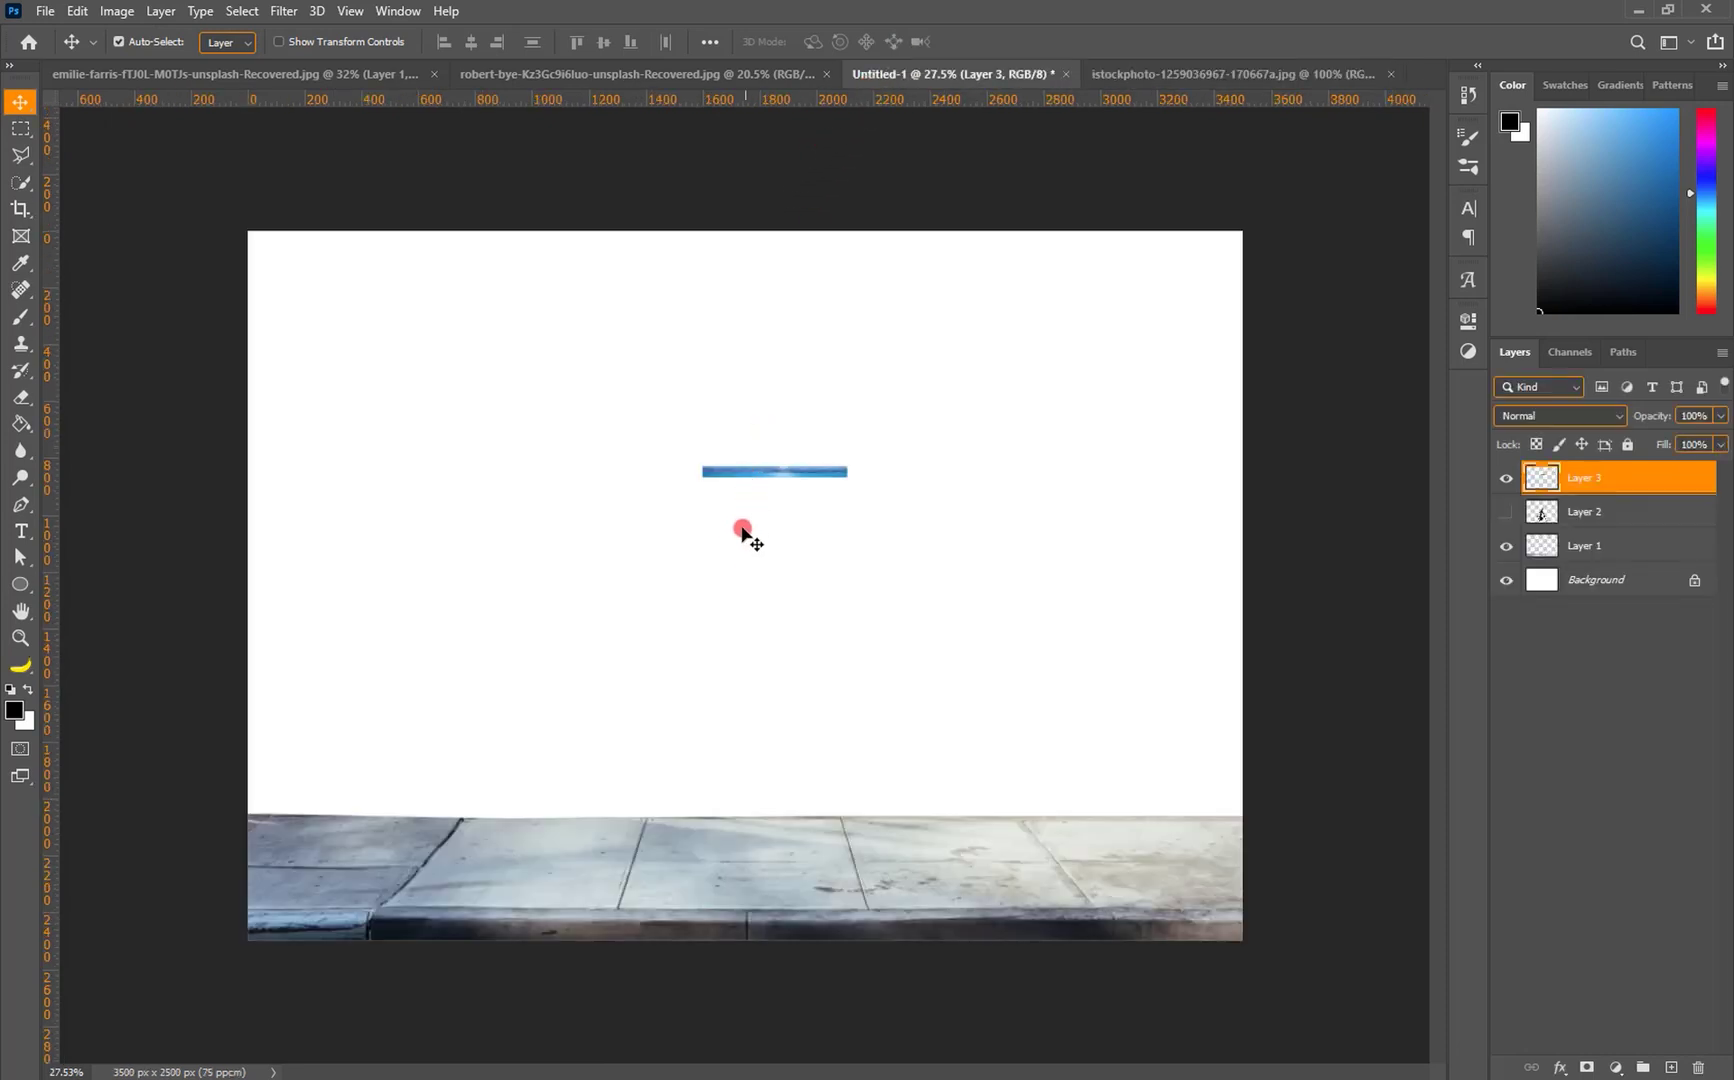
Enlarge the water strip and widen it to span the full canvas width, placing it across the middle.
key("ctrl+t")
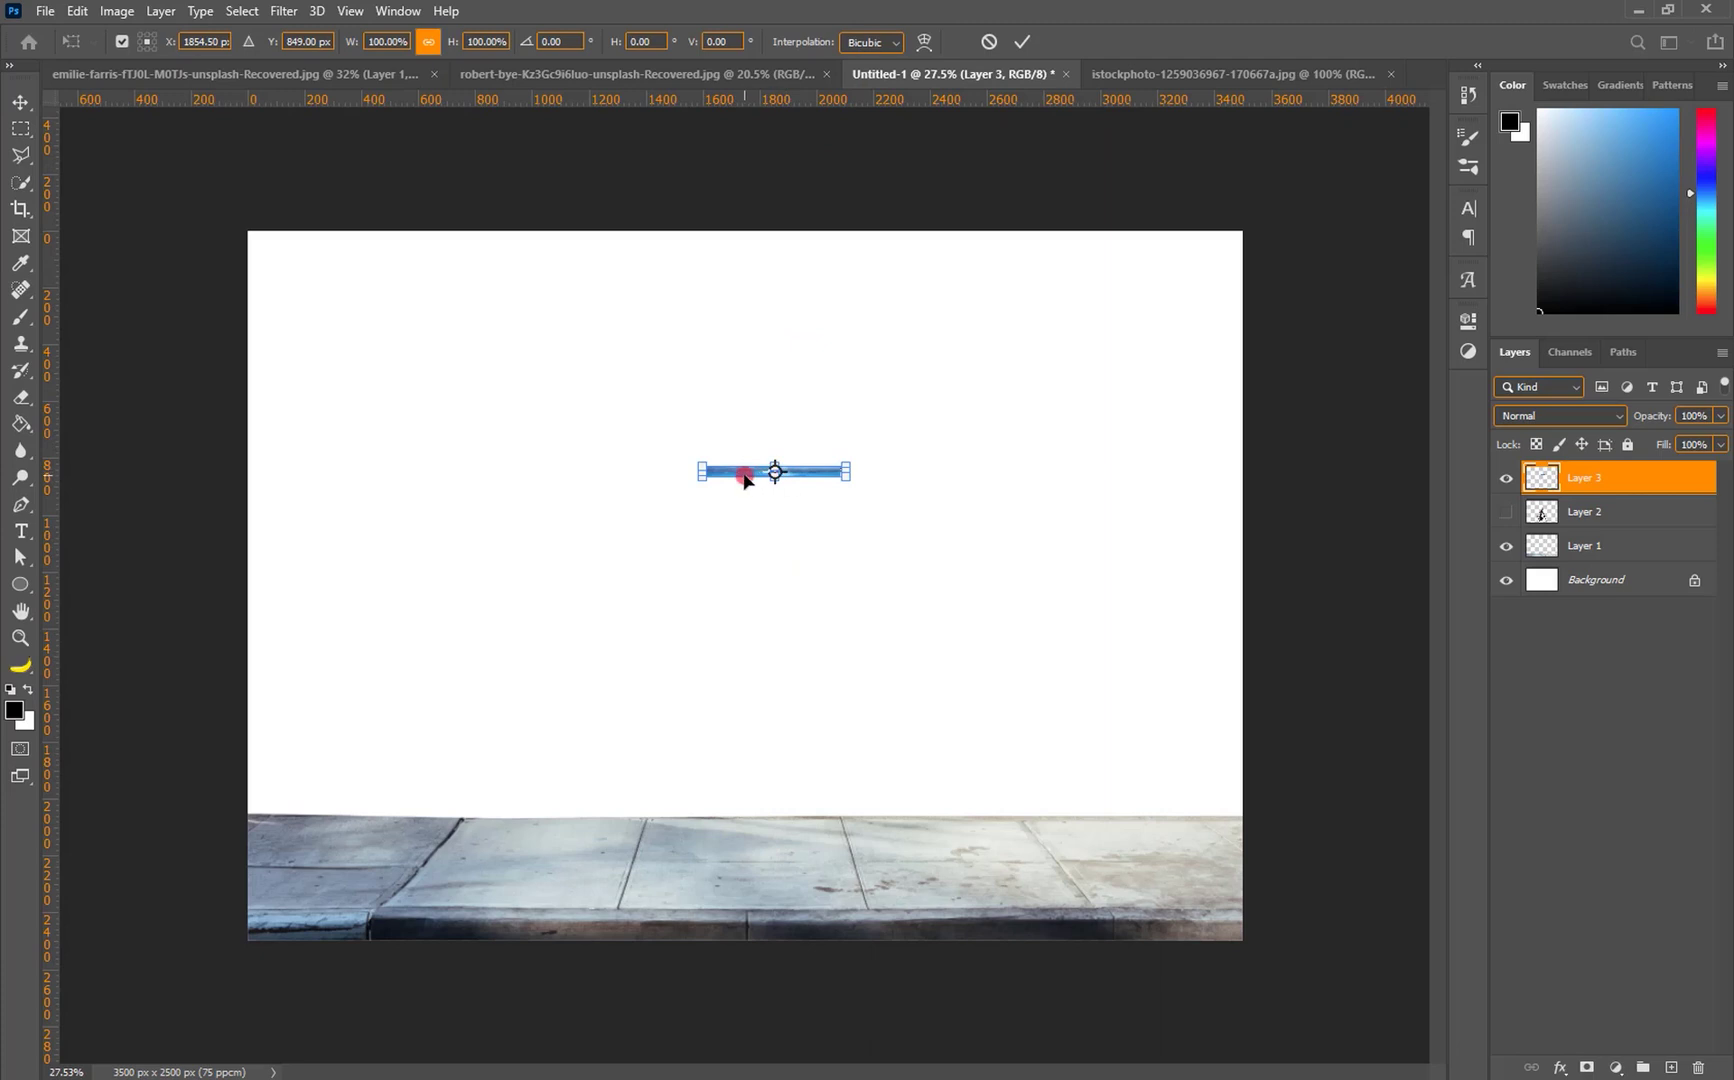
left_click_drag(751, 480, 755, 546)
key("Return")
key("ctrl+t")
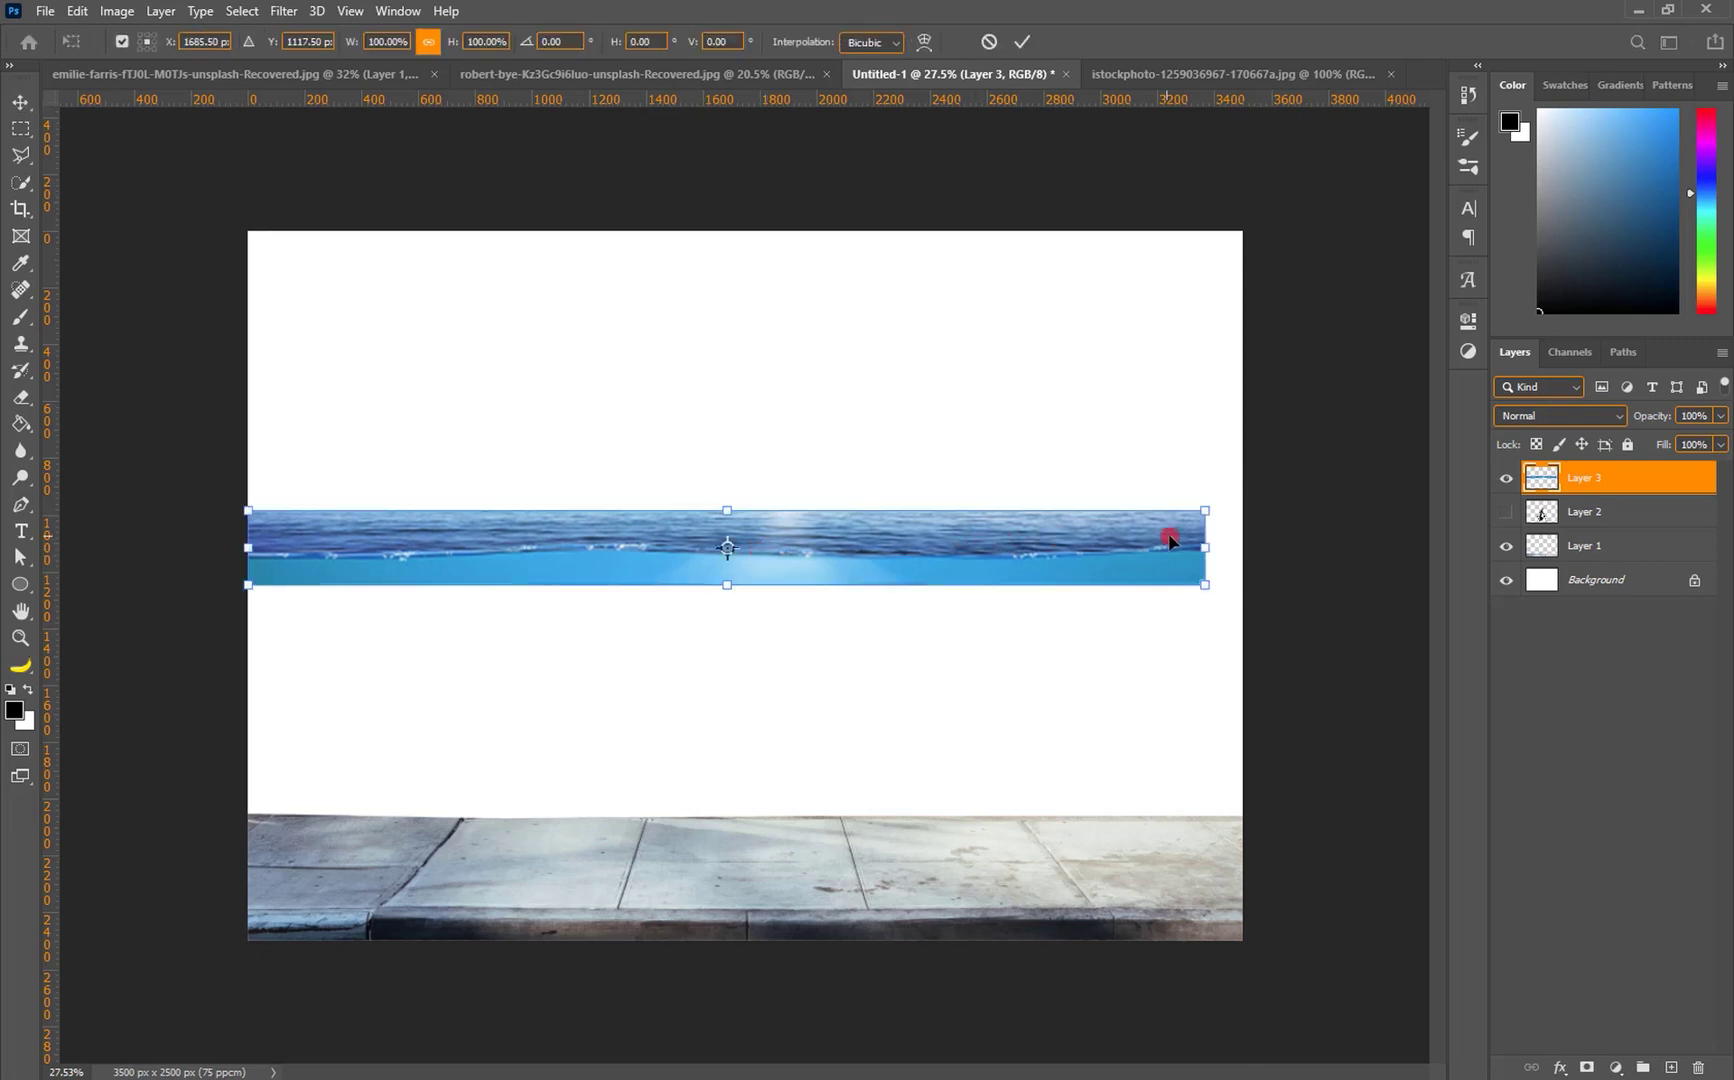
left_click_drag(1200, 546, 1243, 547)
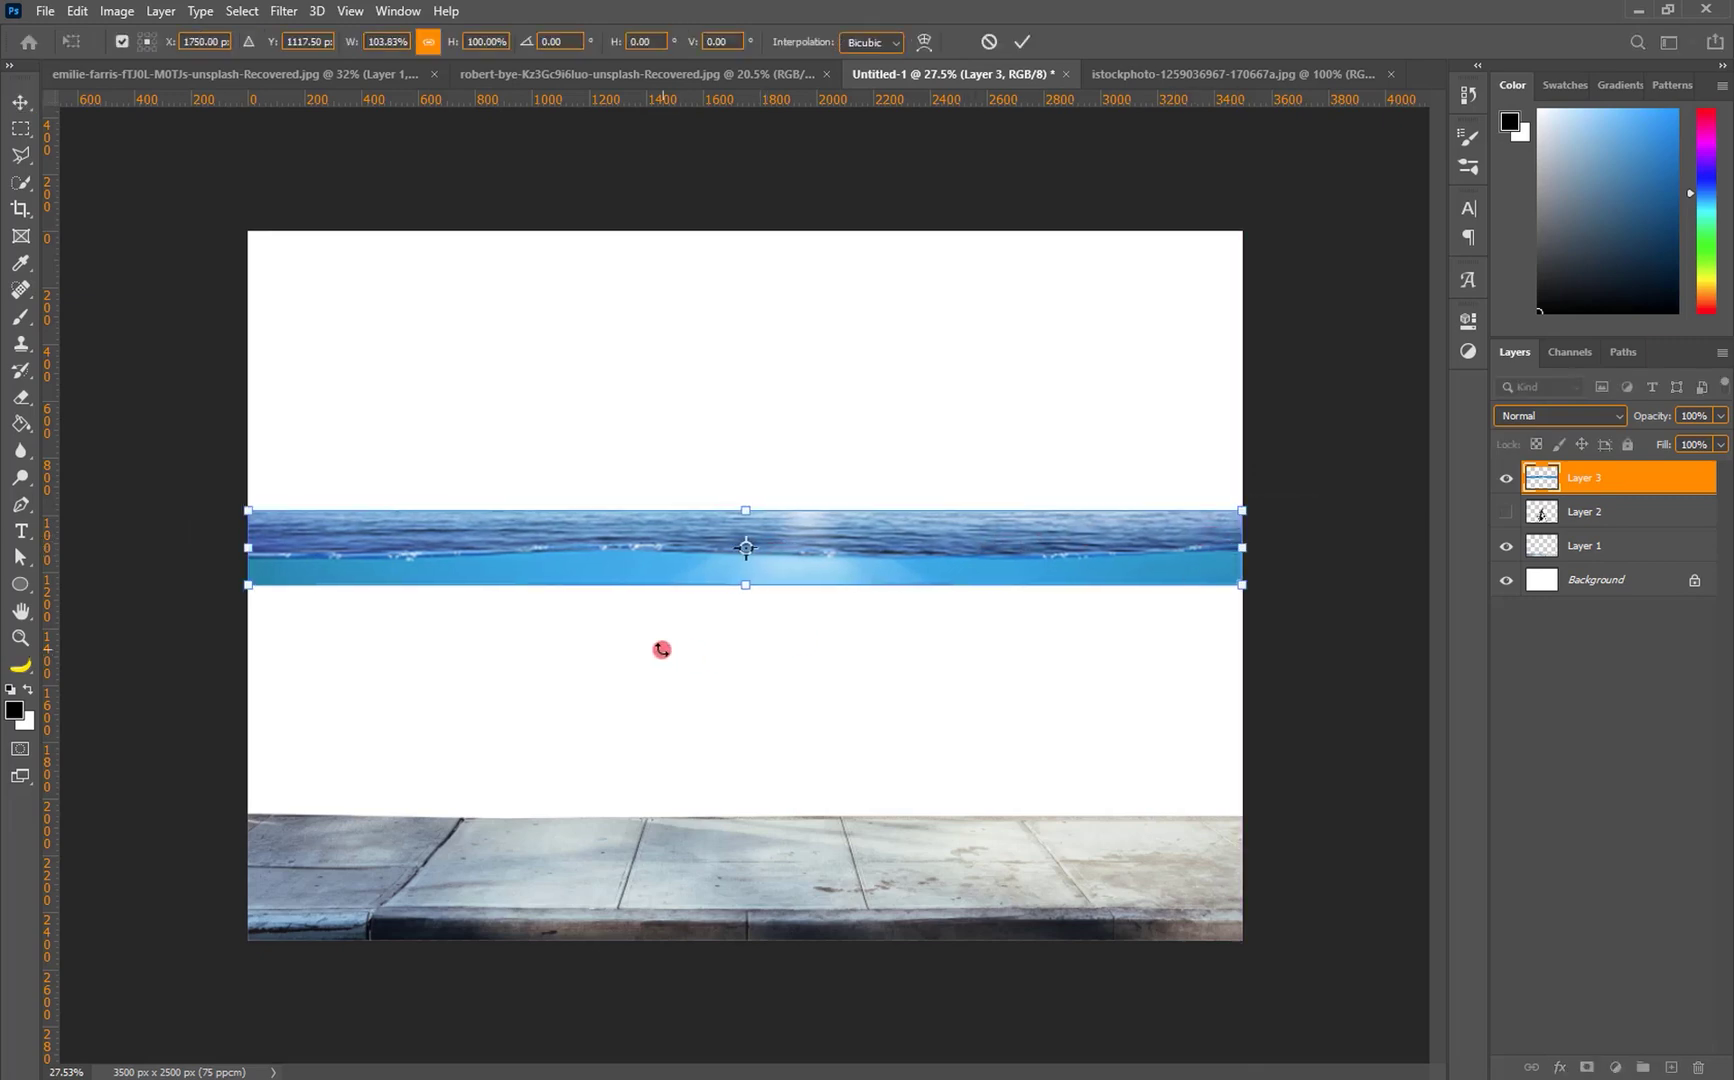
Stretch the water strip vertically to about 172% and move it down above the pavement.
left_click_drag(750, 591, 745, 607)
left_click_drag(744, 508, 745, 477)
left_click_drag(799, 543, 807, 603)
key("Return")
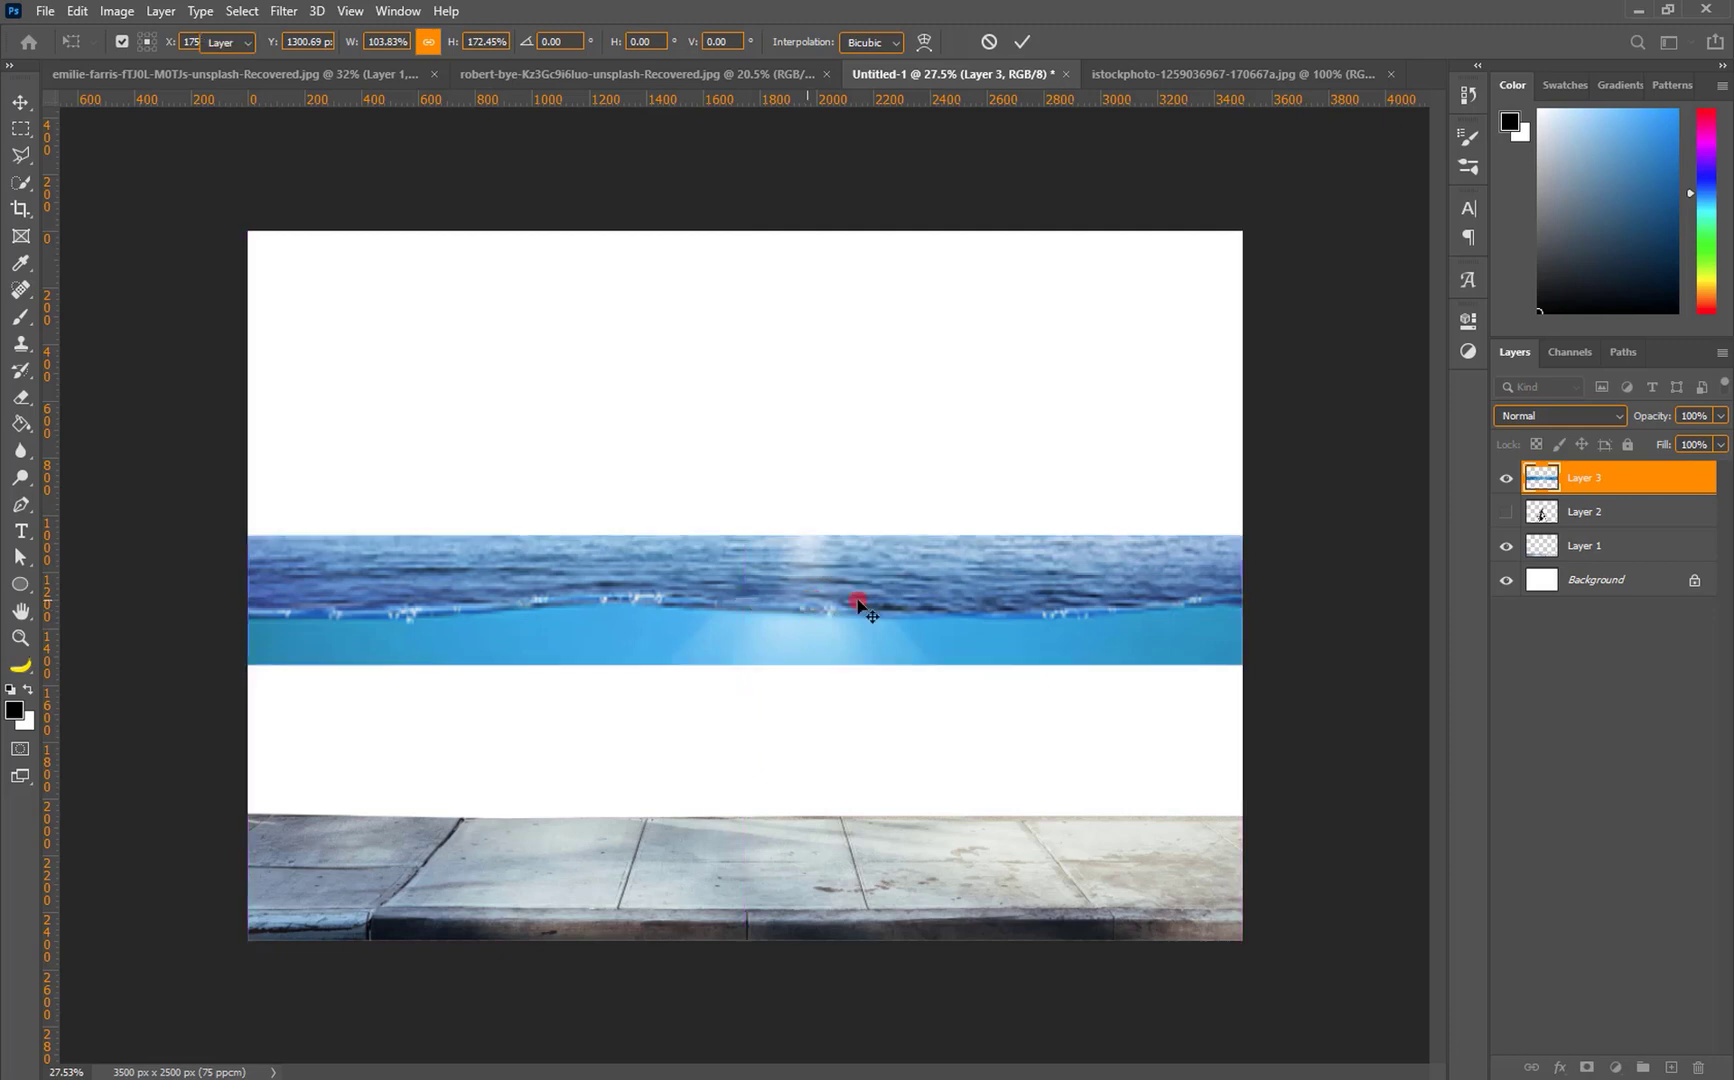
Show the cyclist layer, place the water strip layer beneath it and shift the strip slightly down.
left_click(1506, 514)
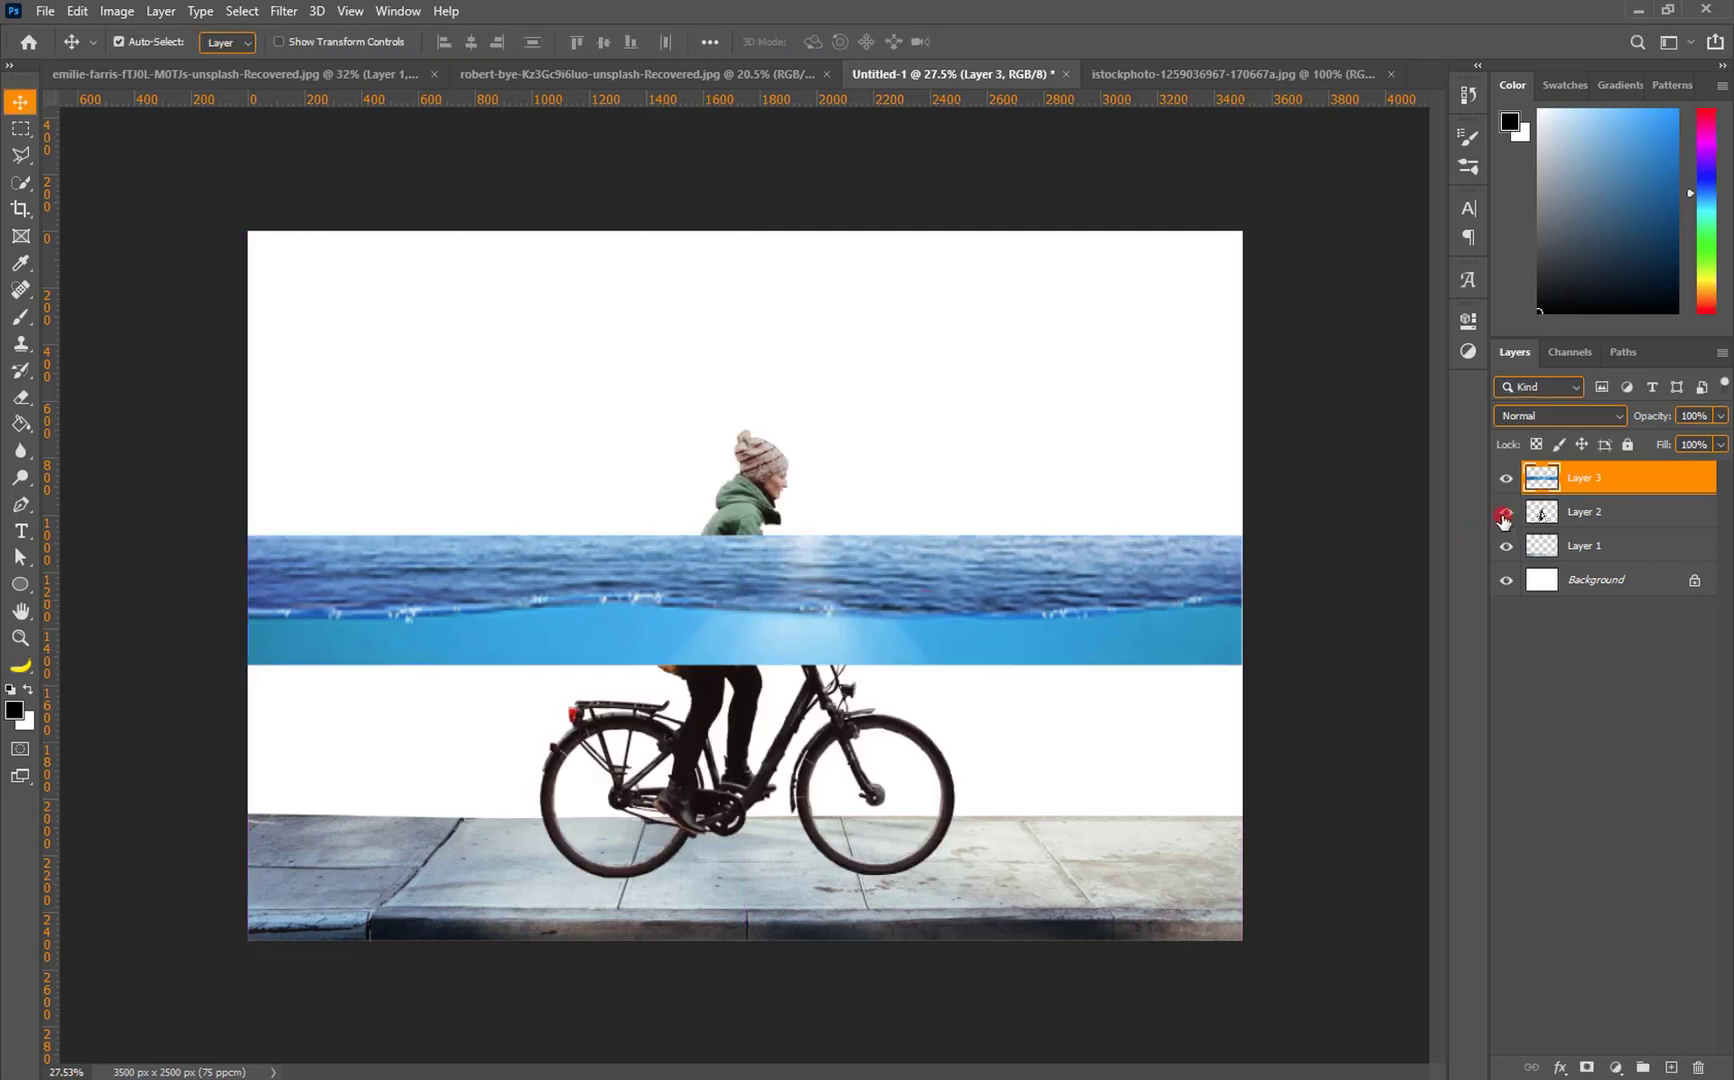
left_click_drag(1600, 496, 1585, 540)
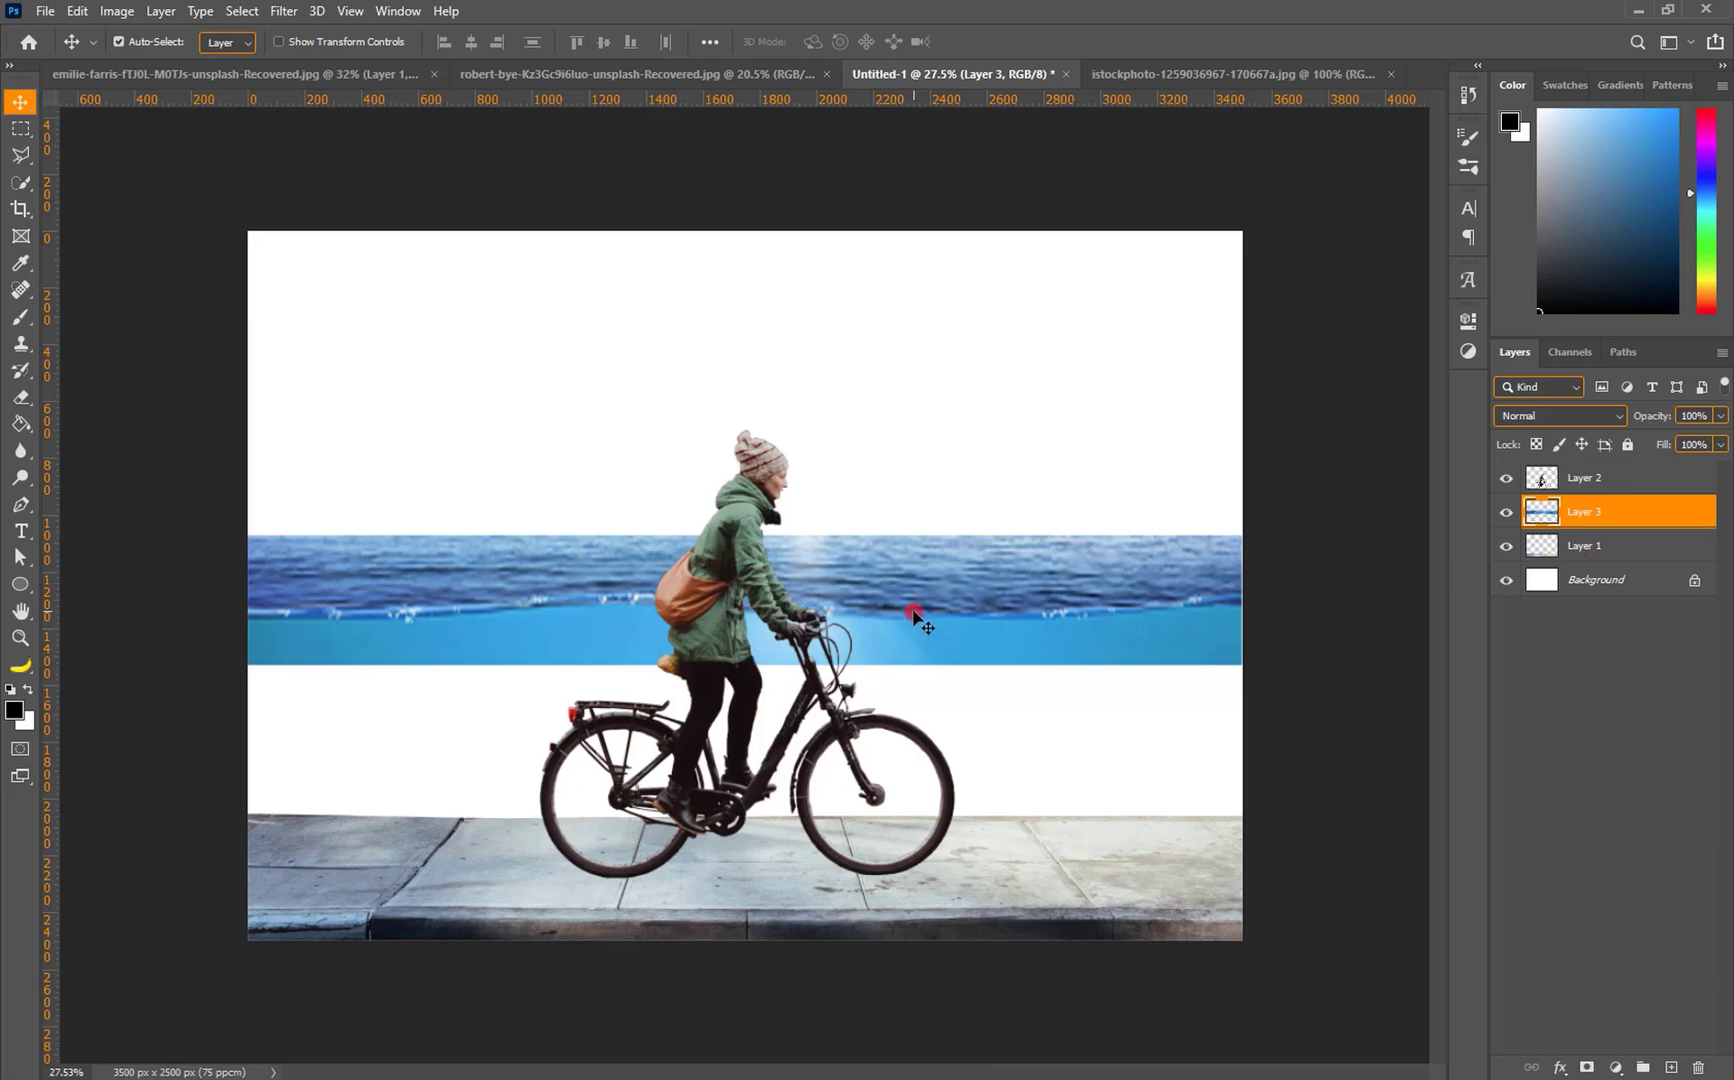
left_click_drag(900, 610, 900, 622)
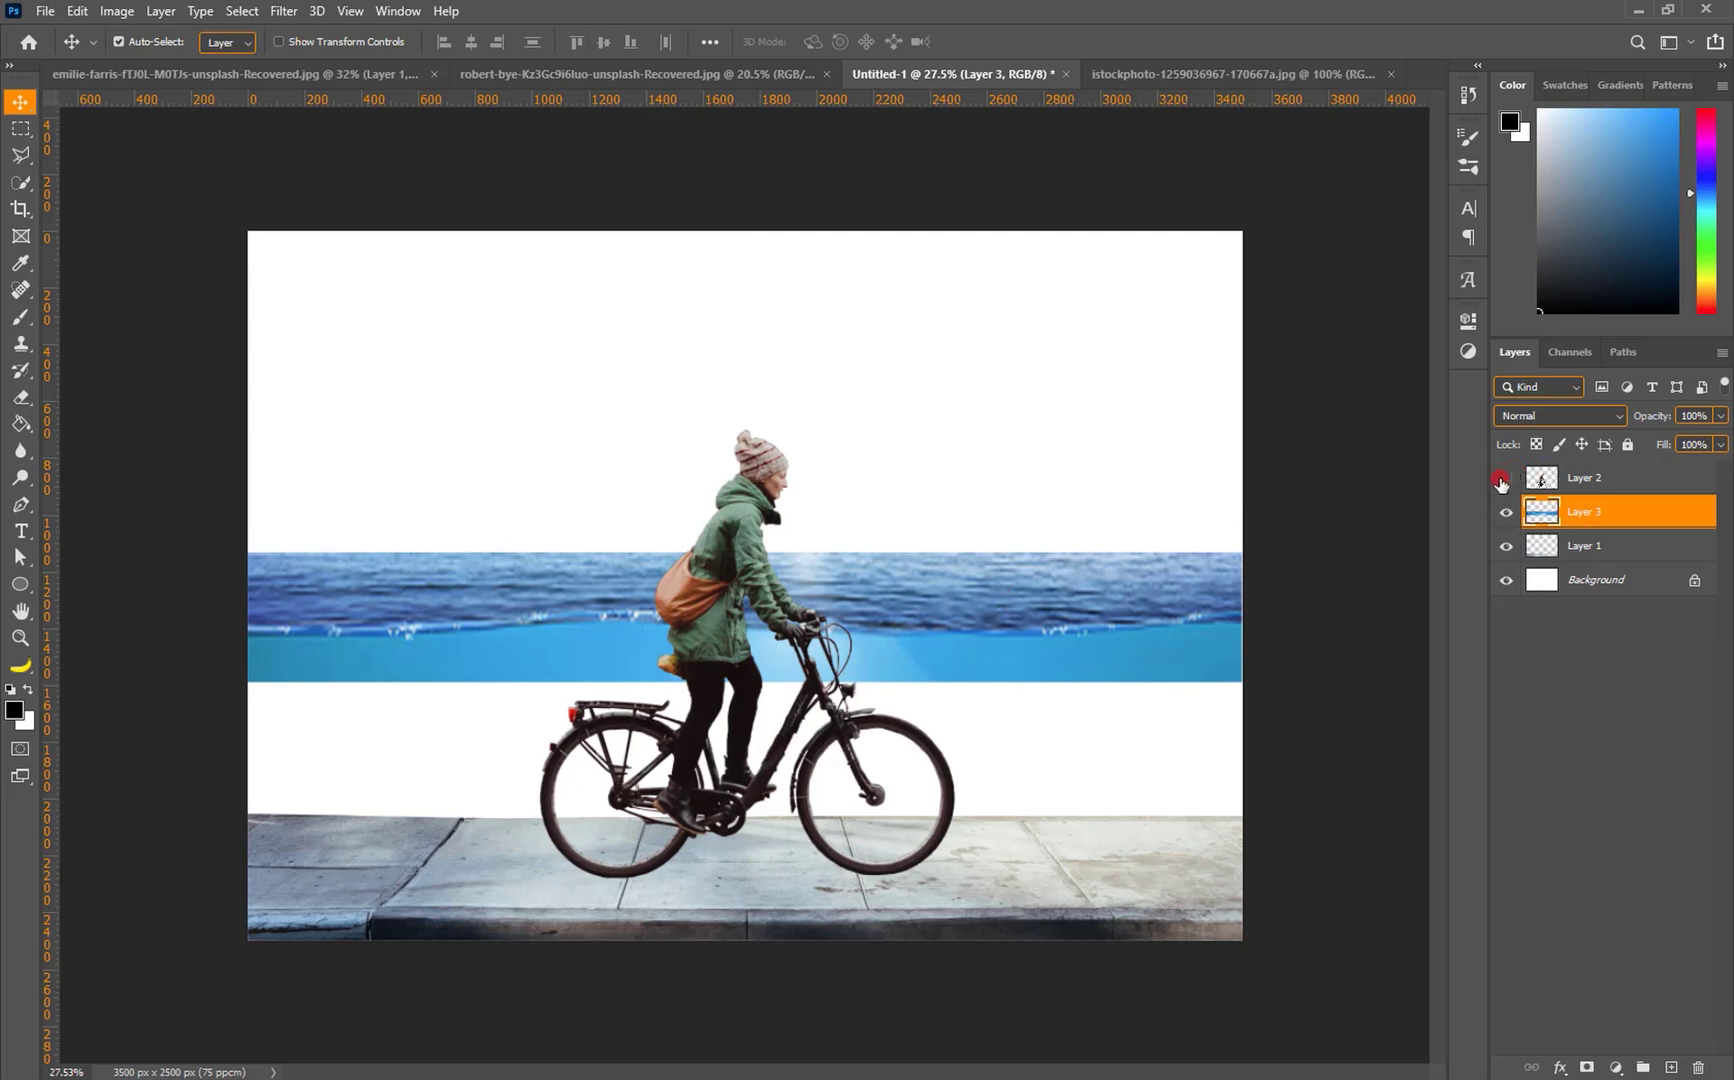
Hide the cyclist layer and select the full-width rectangle from just below the waterline to the canvas's lower edge.
left_click(1506, 479)
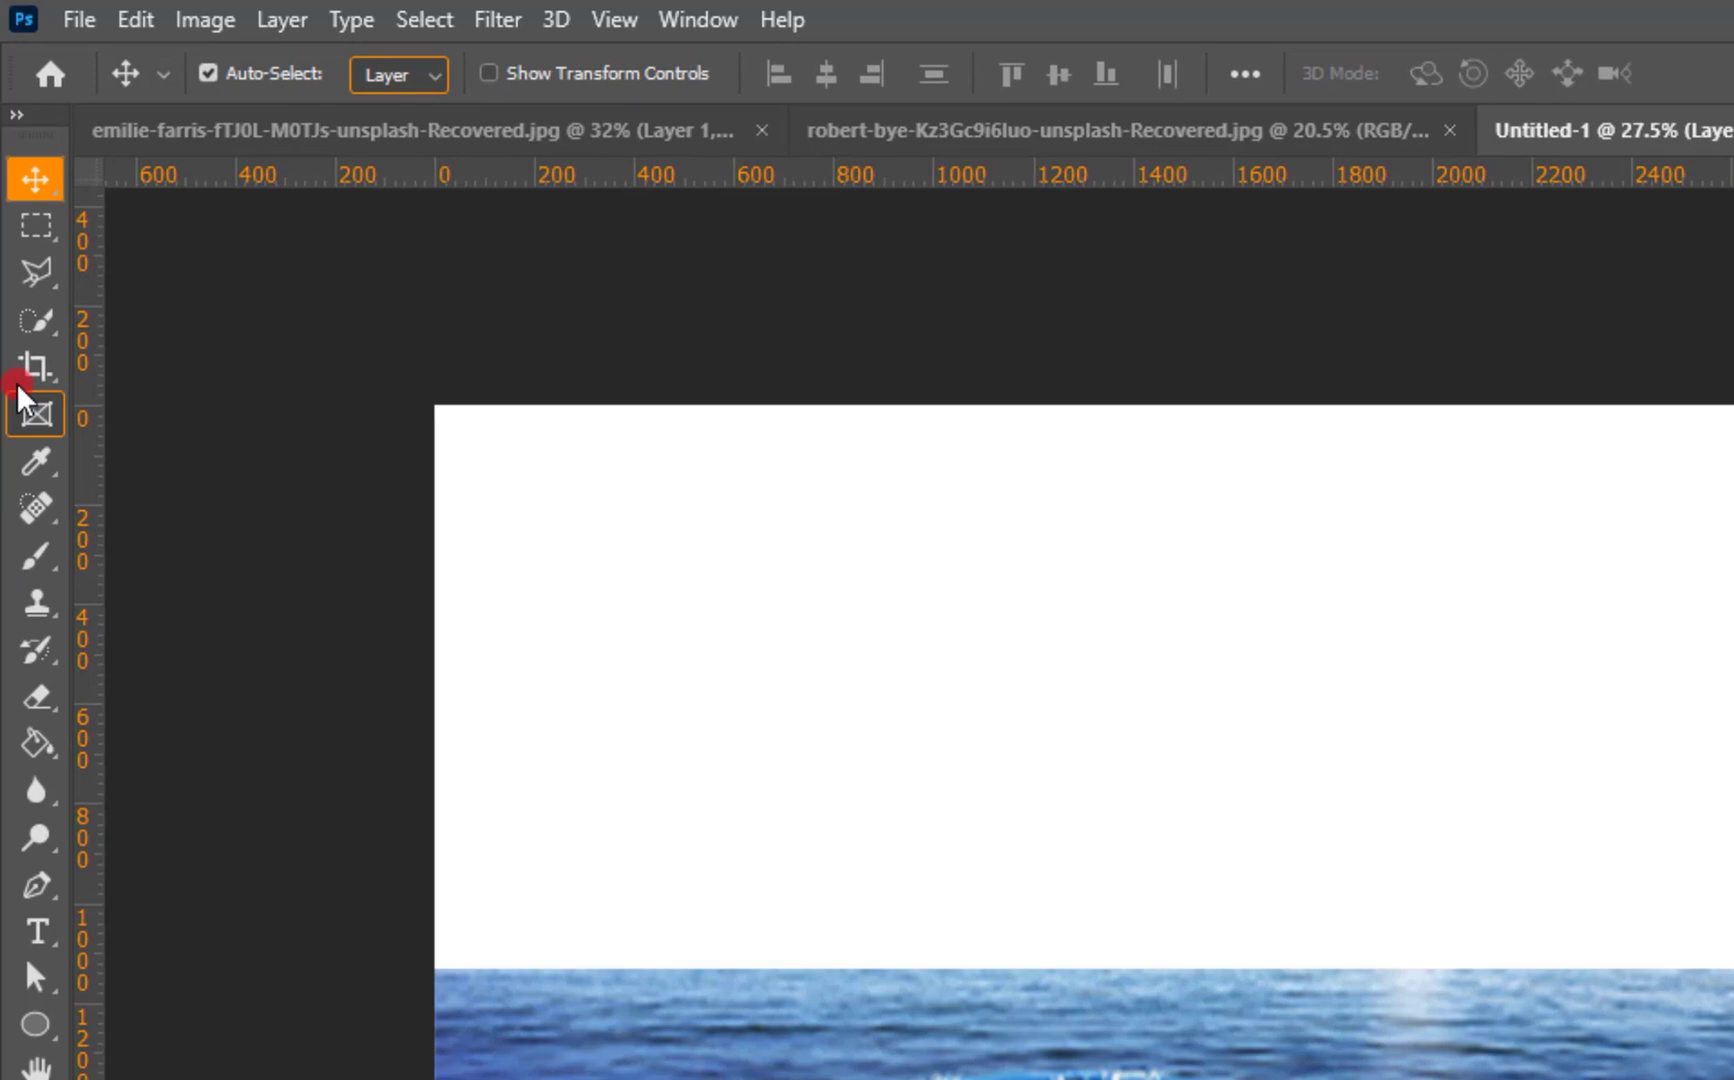
left_click(20, 224)
left_click_drag(193, 674, 1316, 1054)
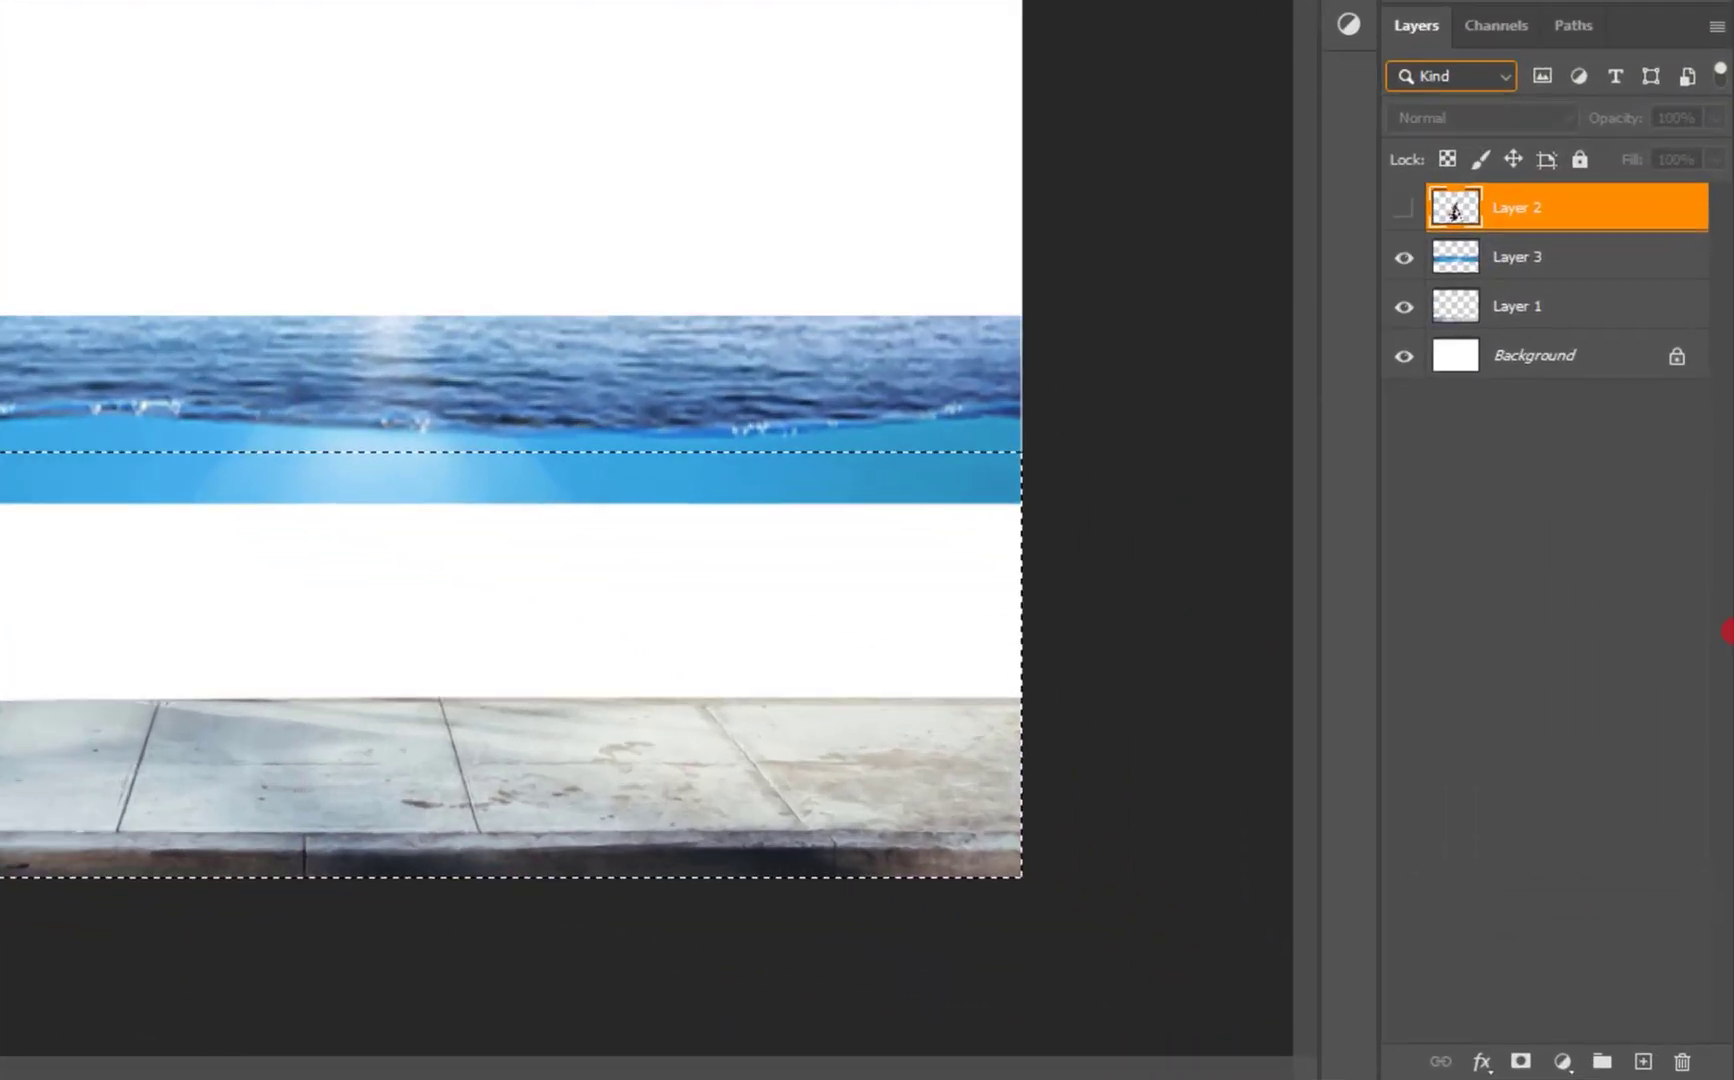
Add a Solid Color fill layer over the selected area, using the light blue sampled from just below the waterline.
left_click(1615, 1067)
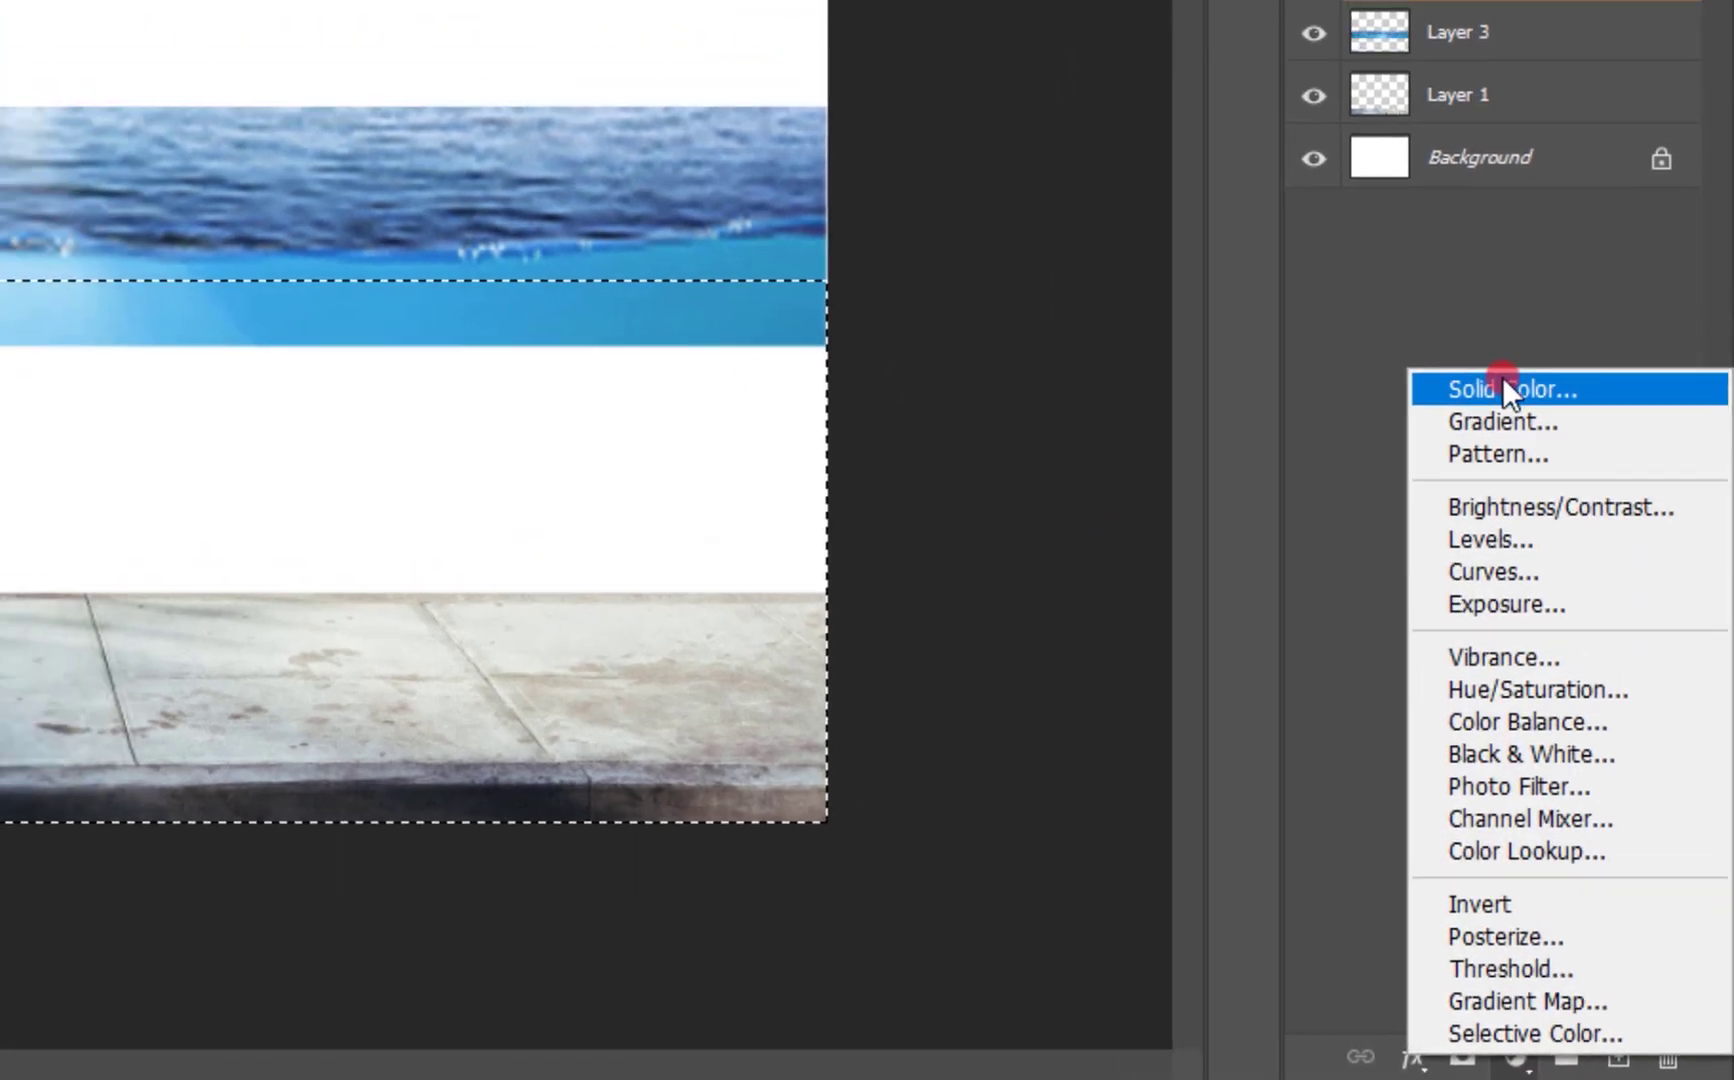
left_click(1490, 320)
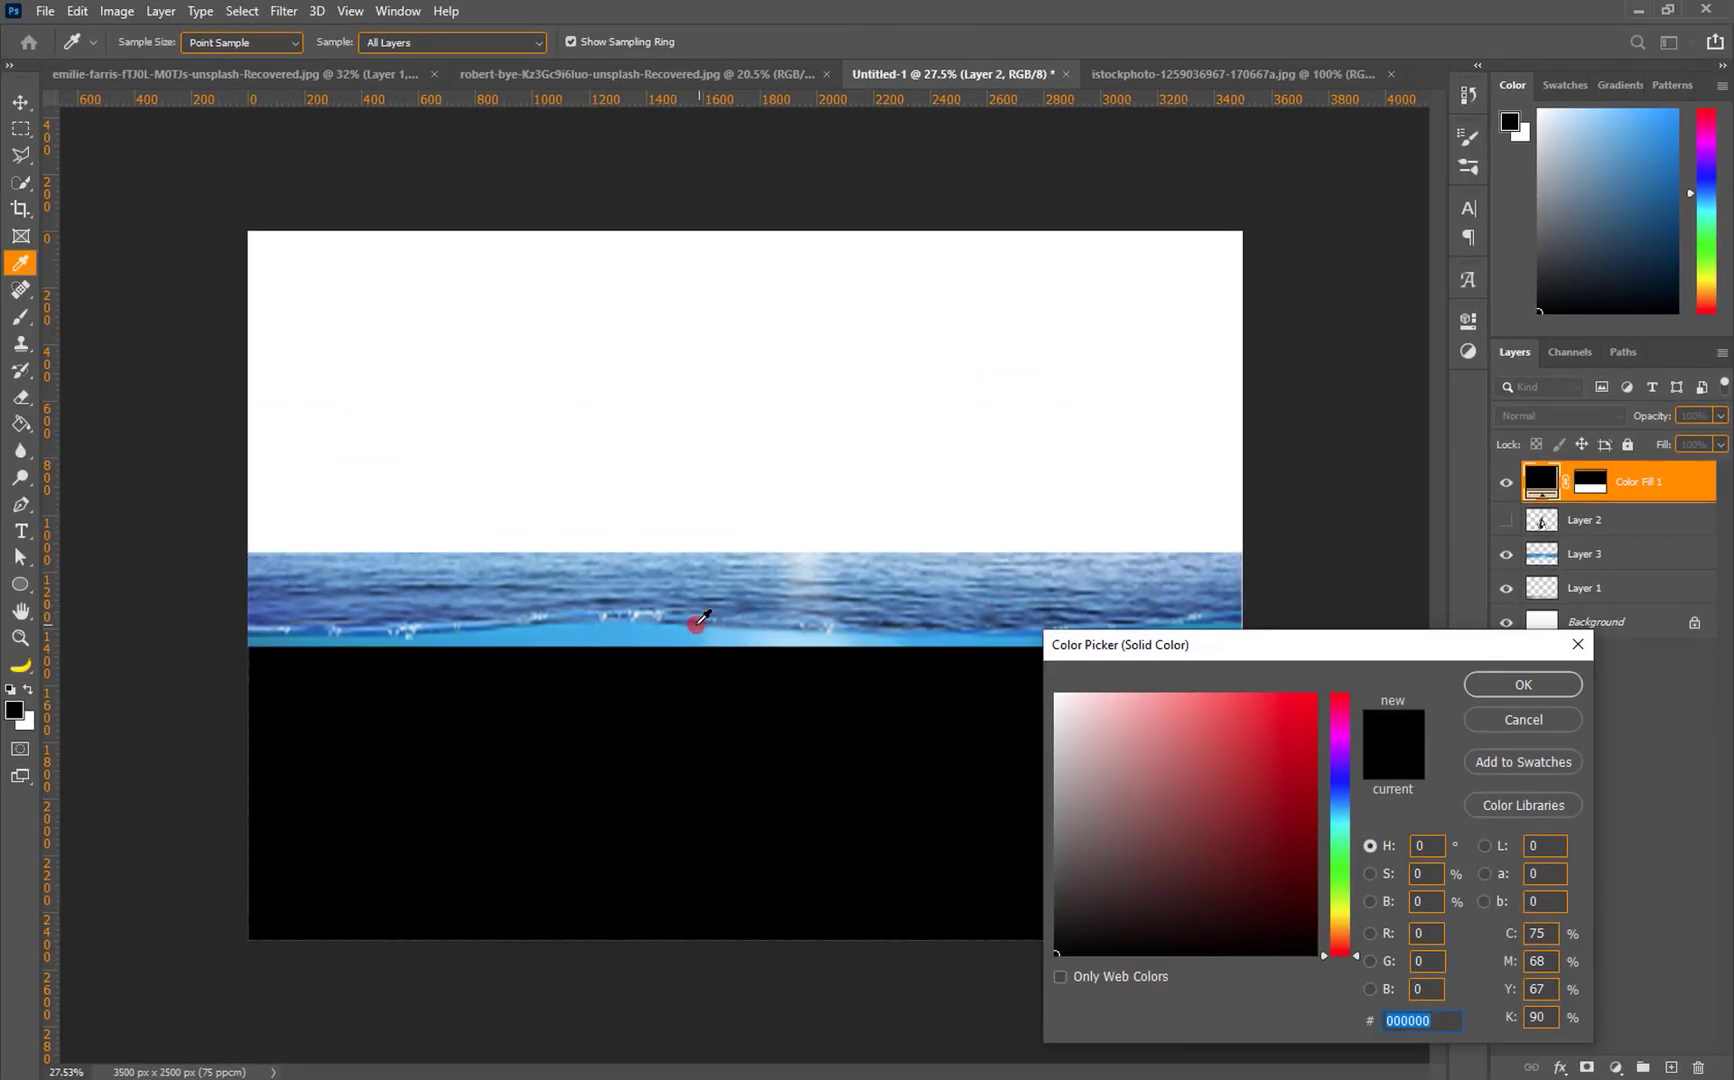
left_click(612, 630)
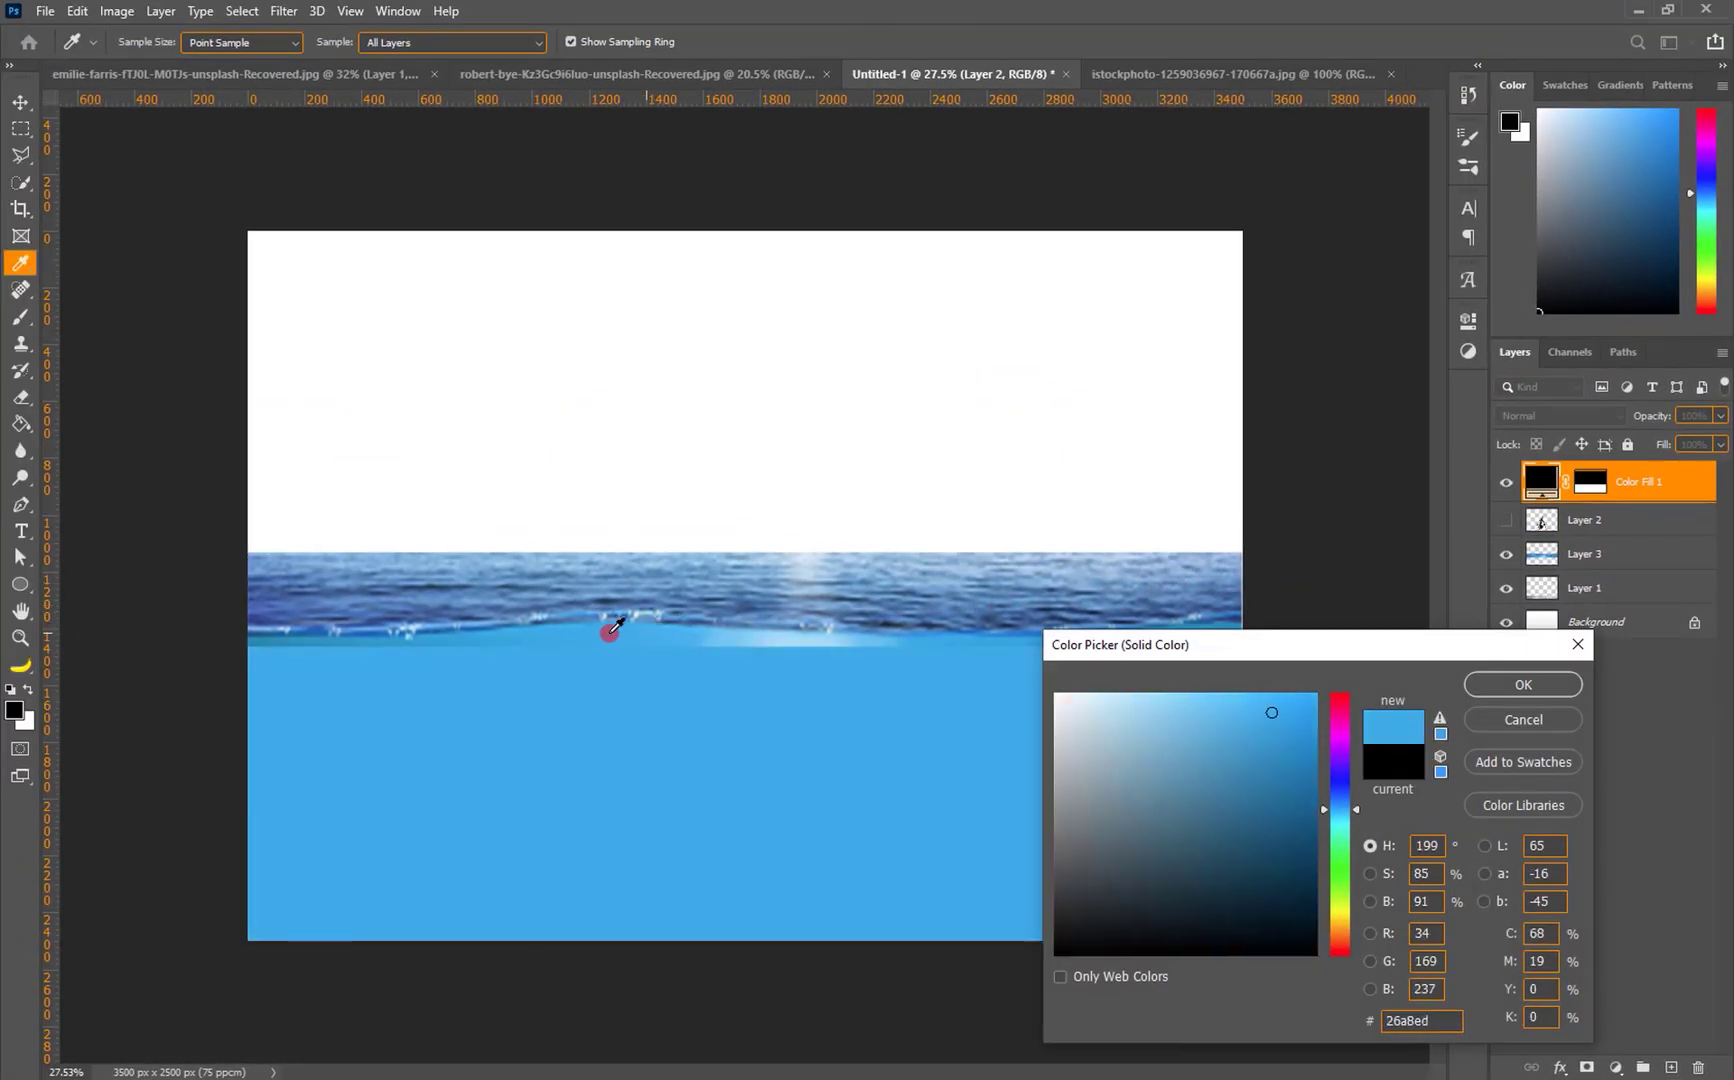
left_click(1523, 685)
key("m")
left_click(19, 102)
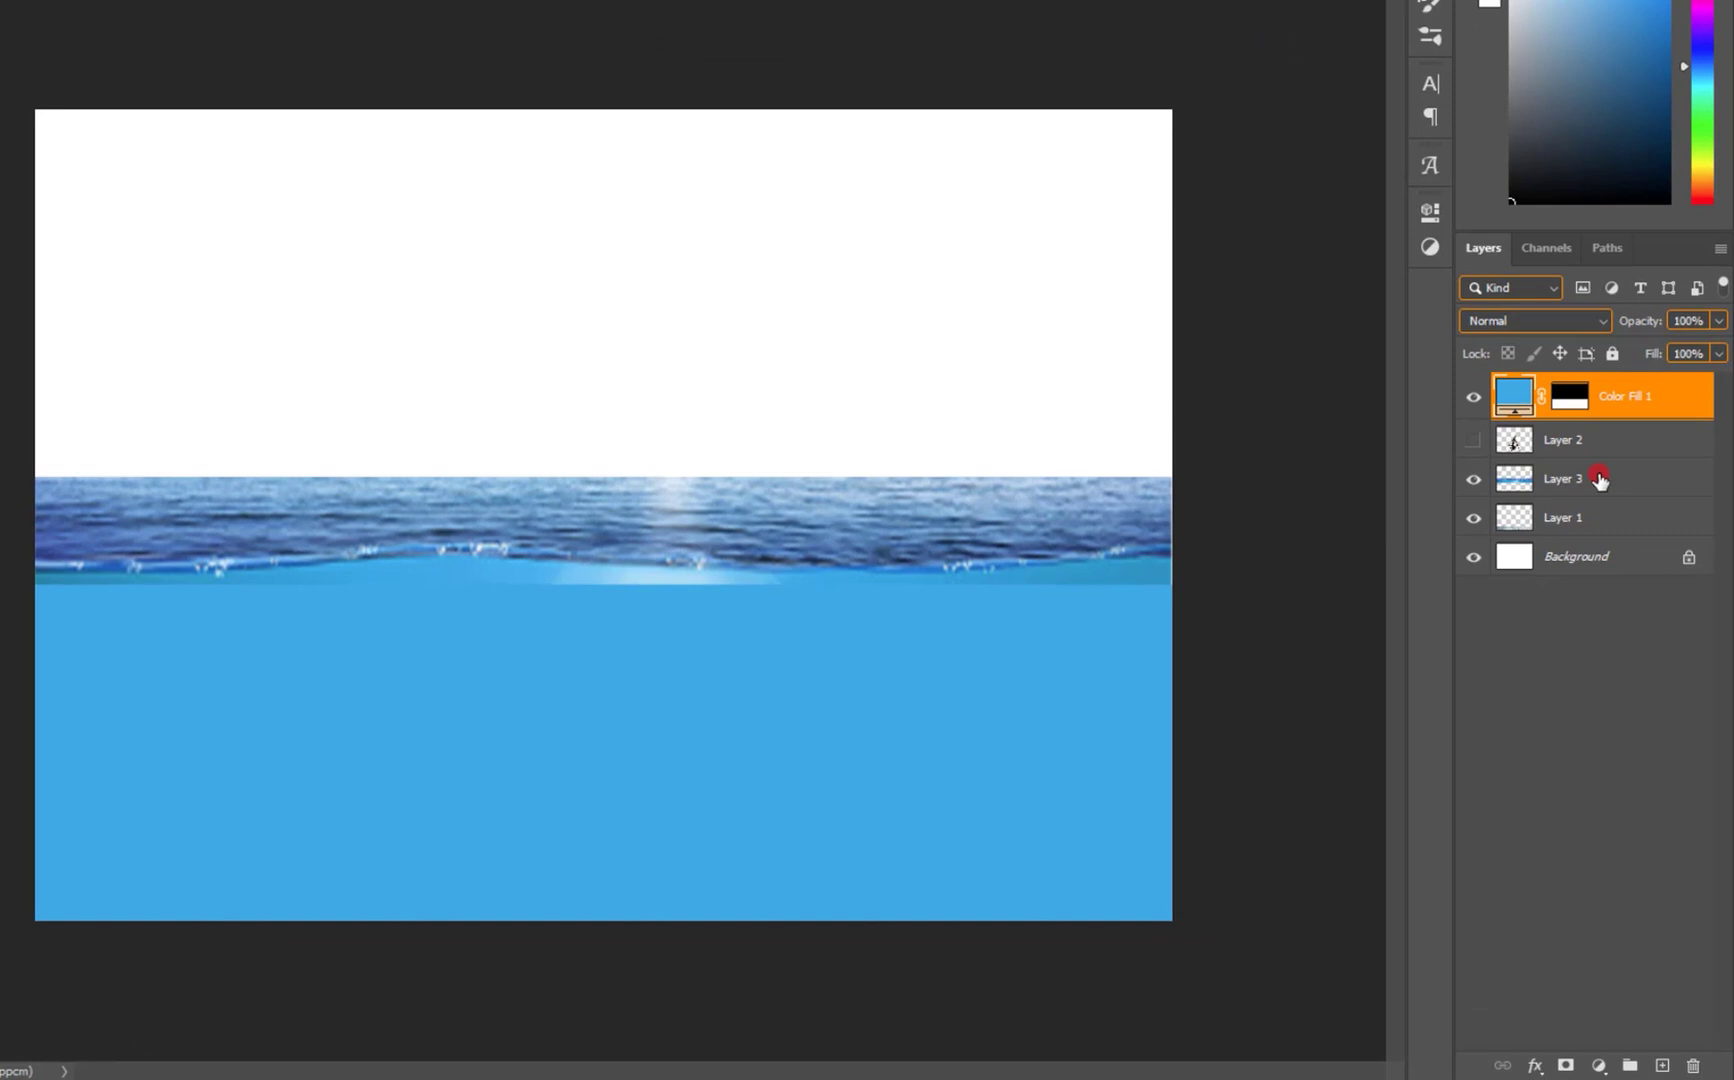
Lower the blue fill layer's opacity to 59%.
left_click(1612, 555)
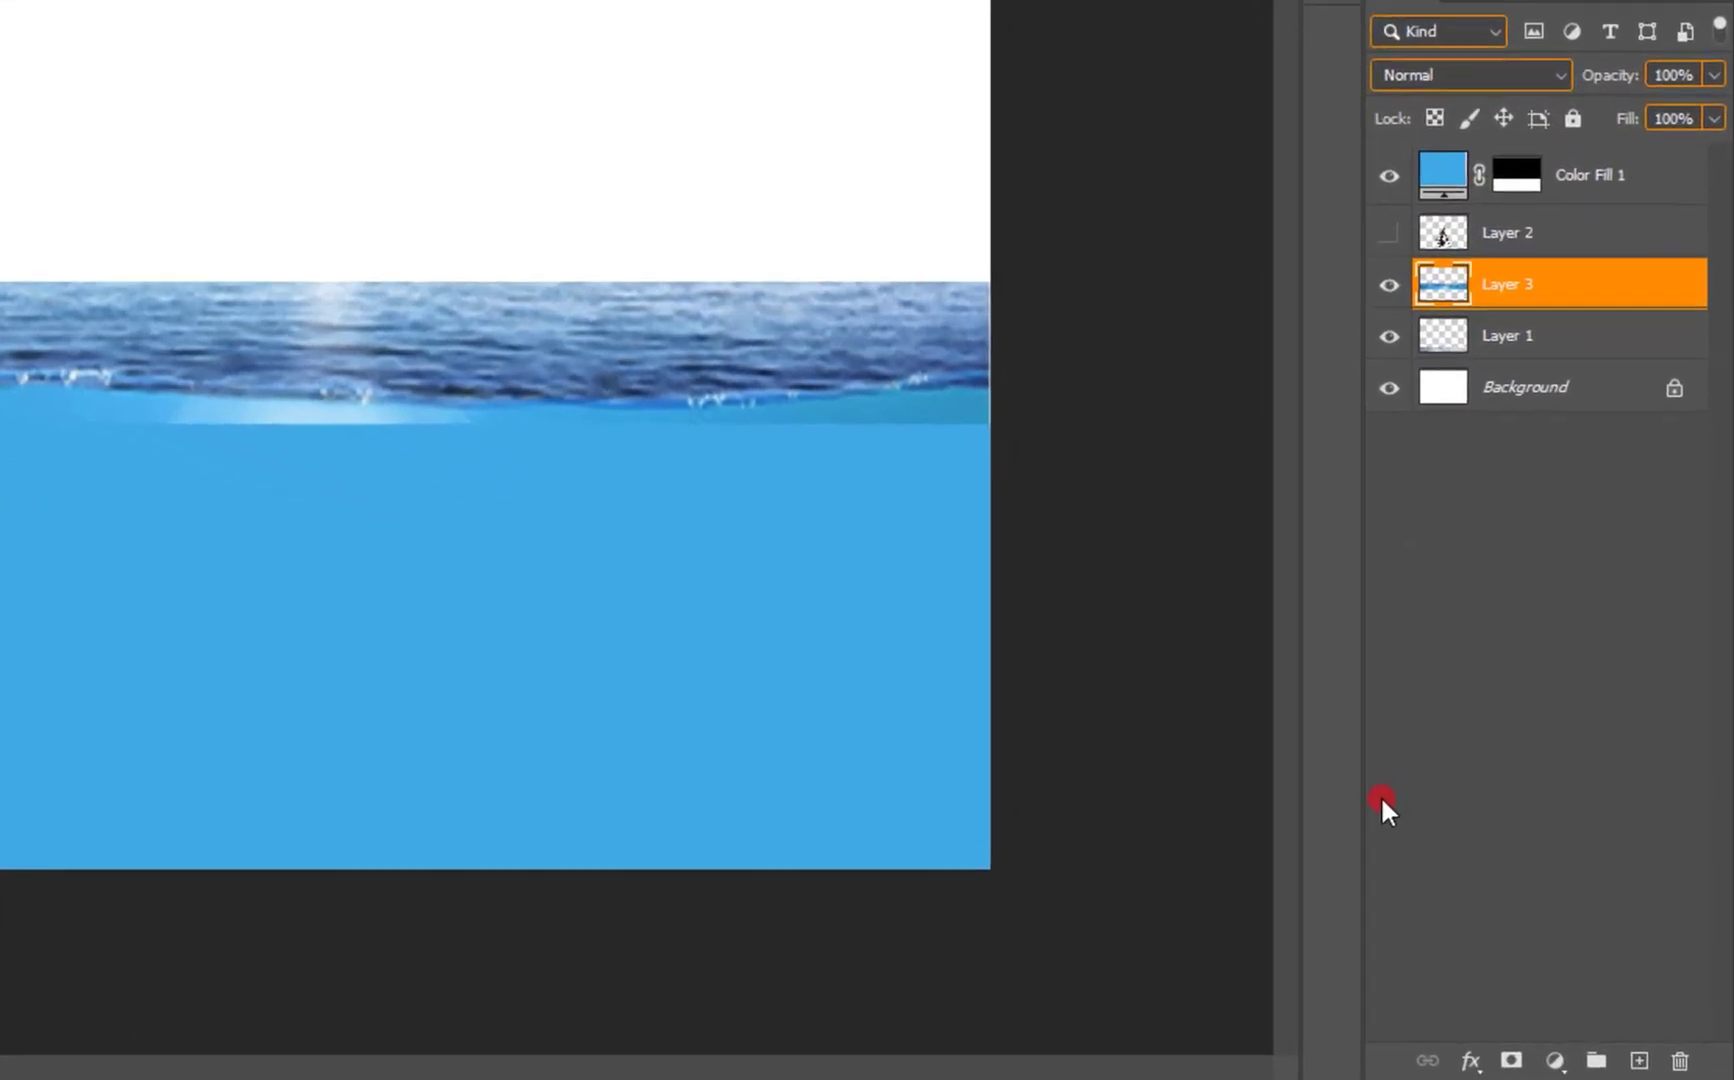
left_click(1628, 185)
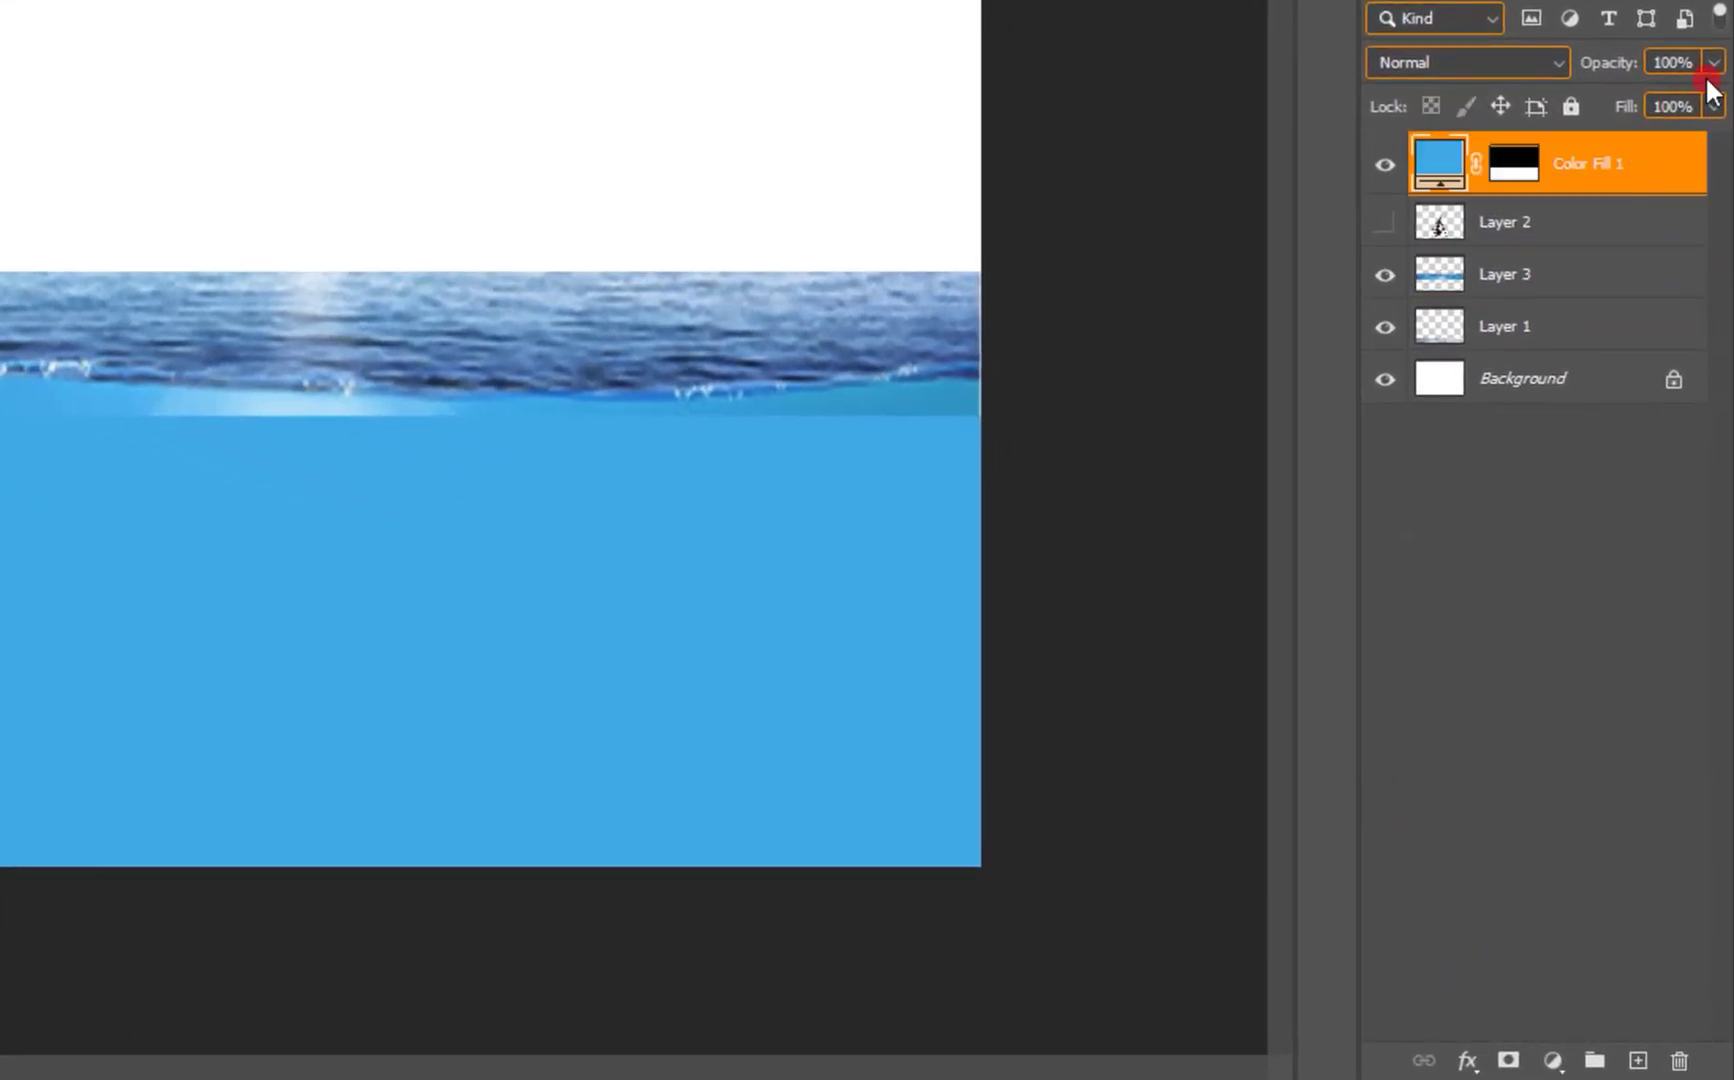
left_click(1712, 62)
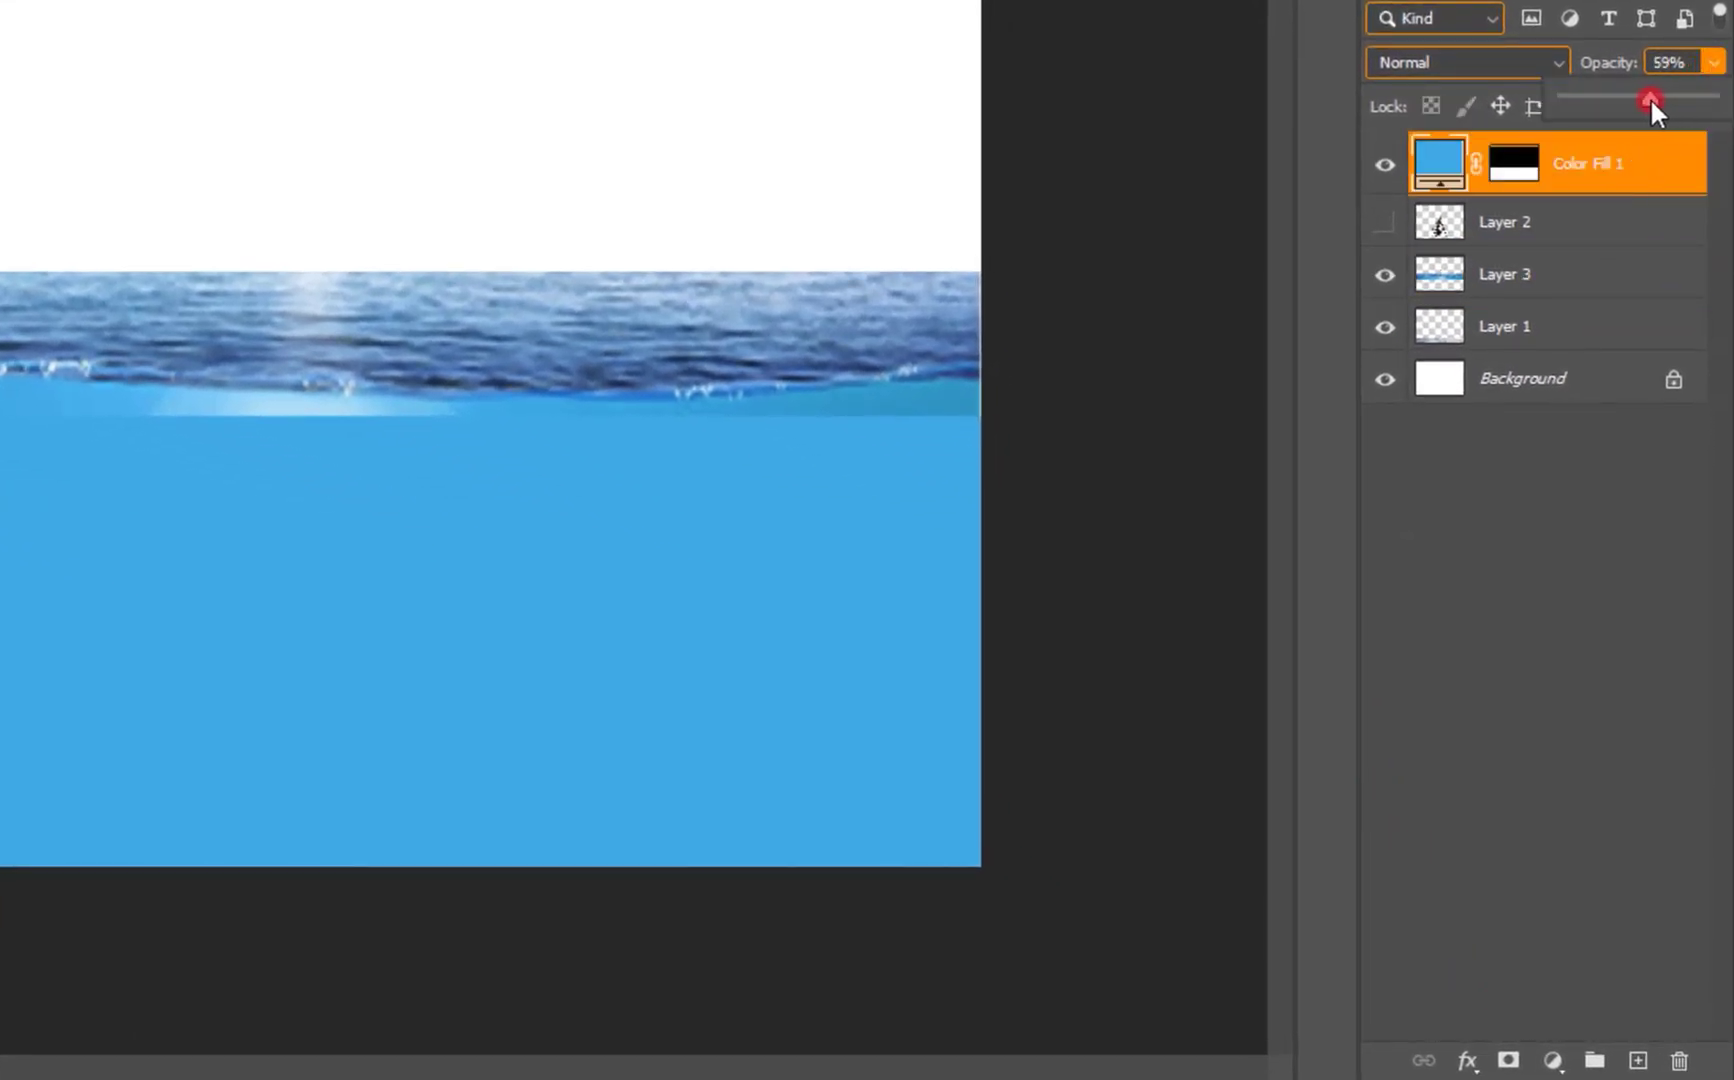
left_click_drag(1643, 98, 1648, 100)
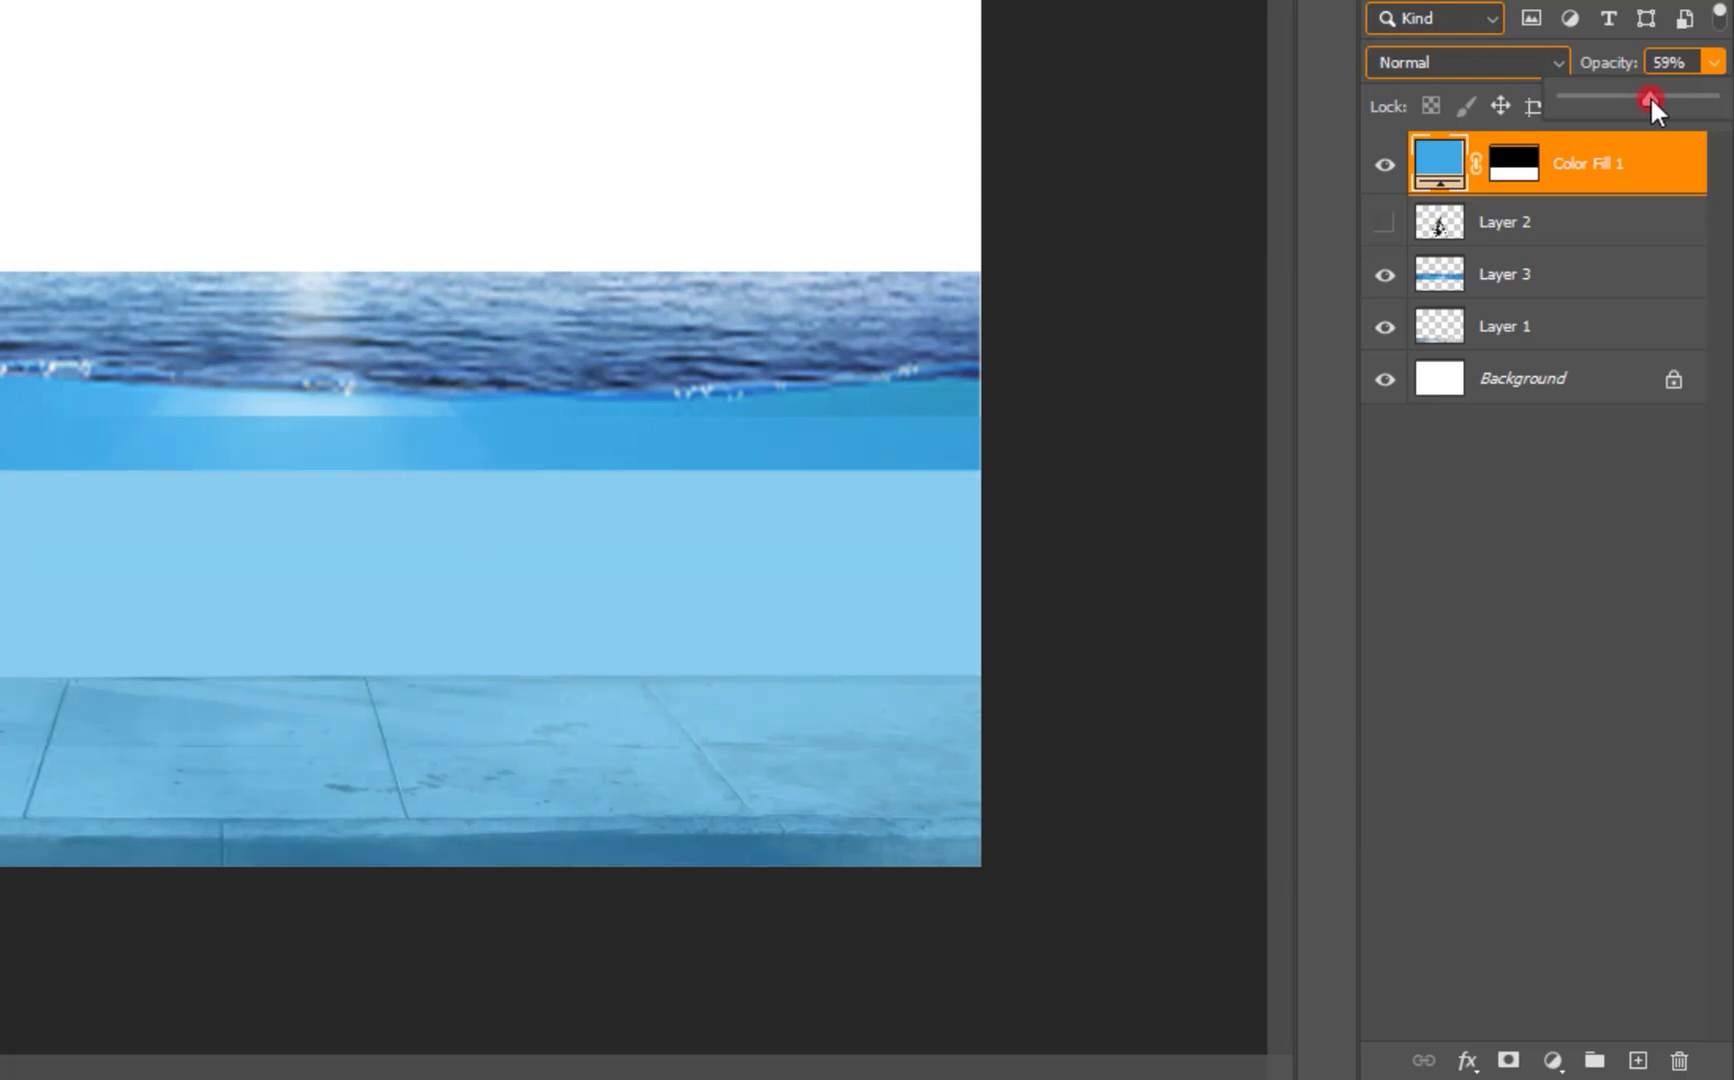
left_click(1462, 590)
Add a layer mask to the water strip layer and set up a soft black brush of 200 px with 0% hardness.
left_click(1550, 268)
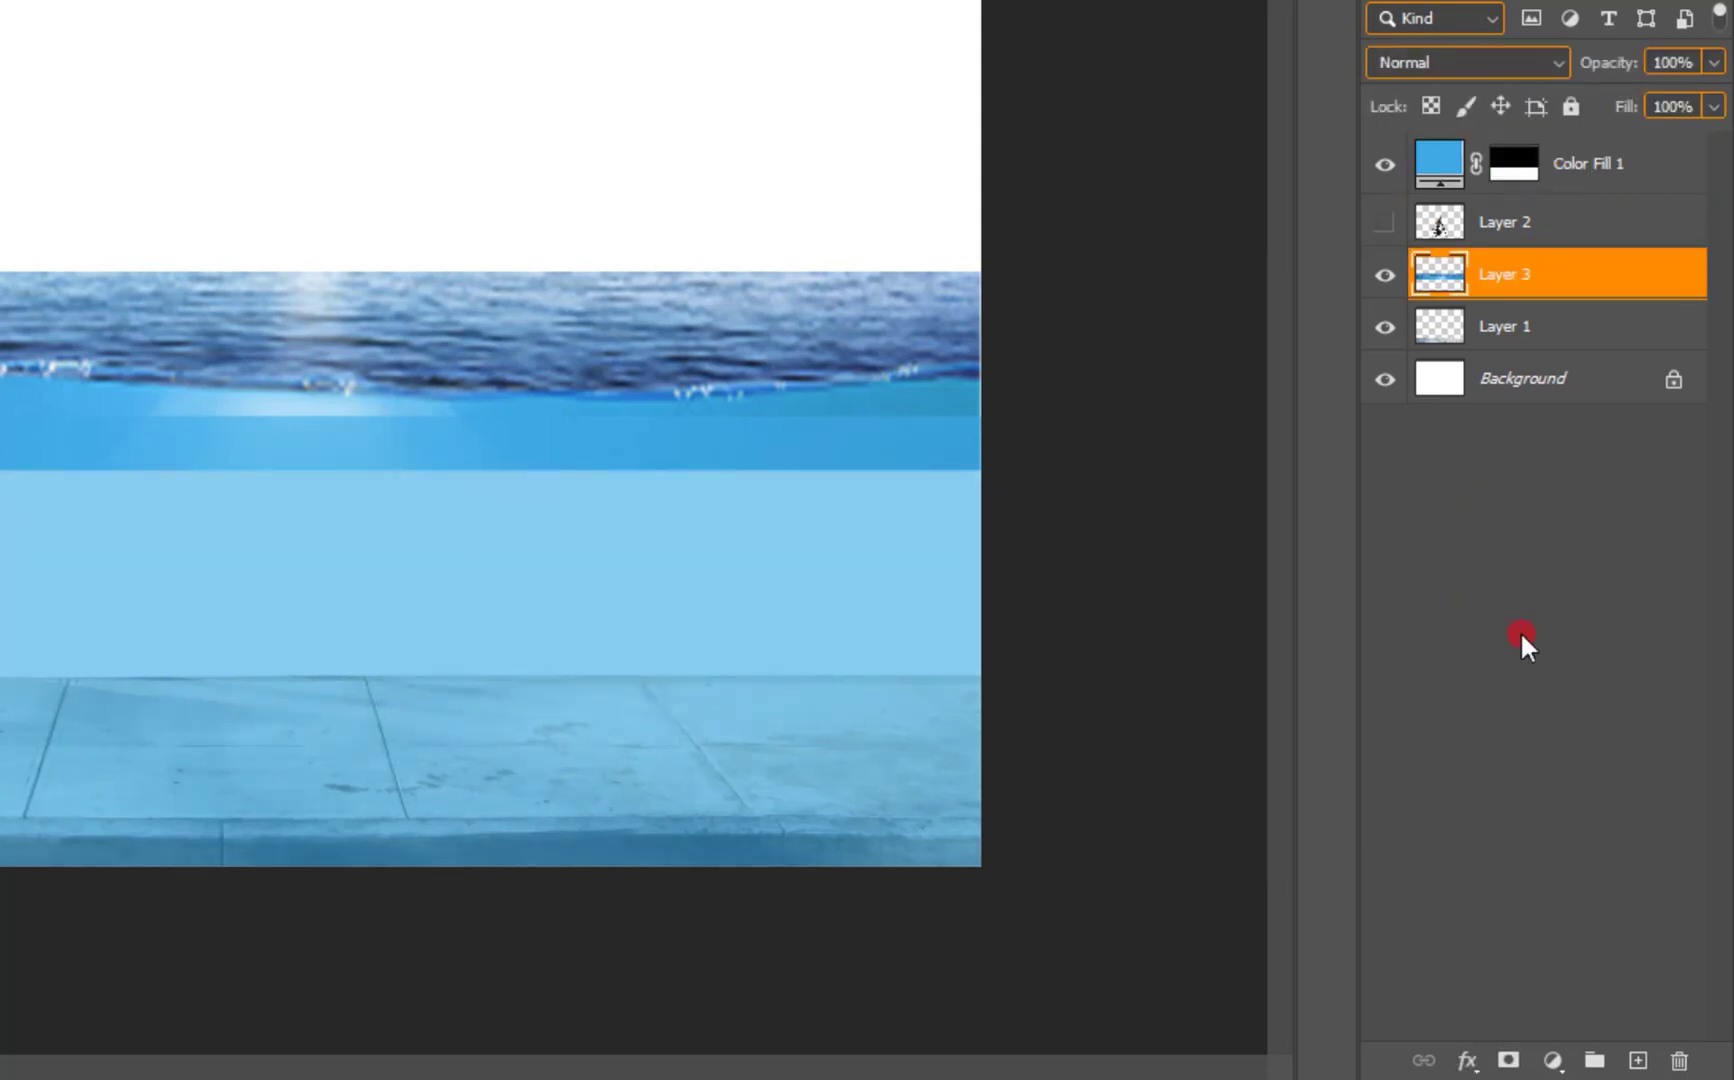
left_click(1505, 1057)
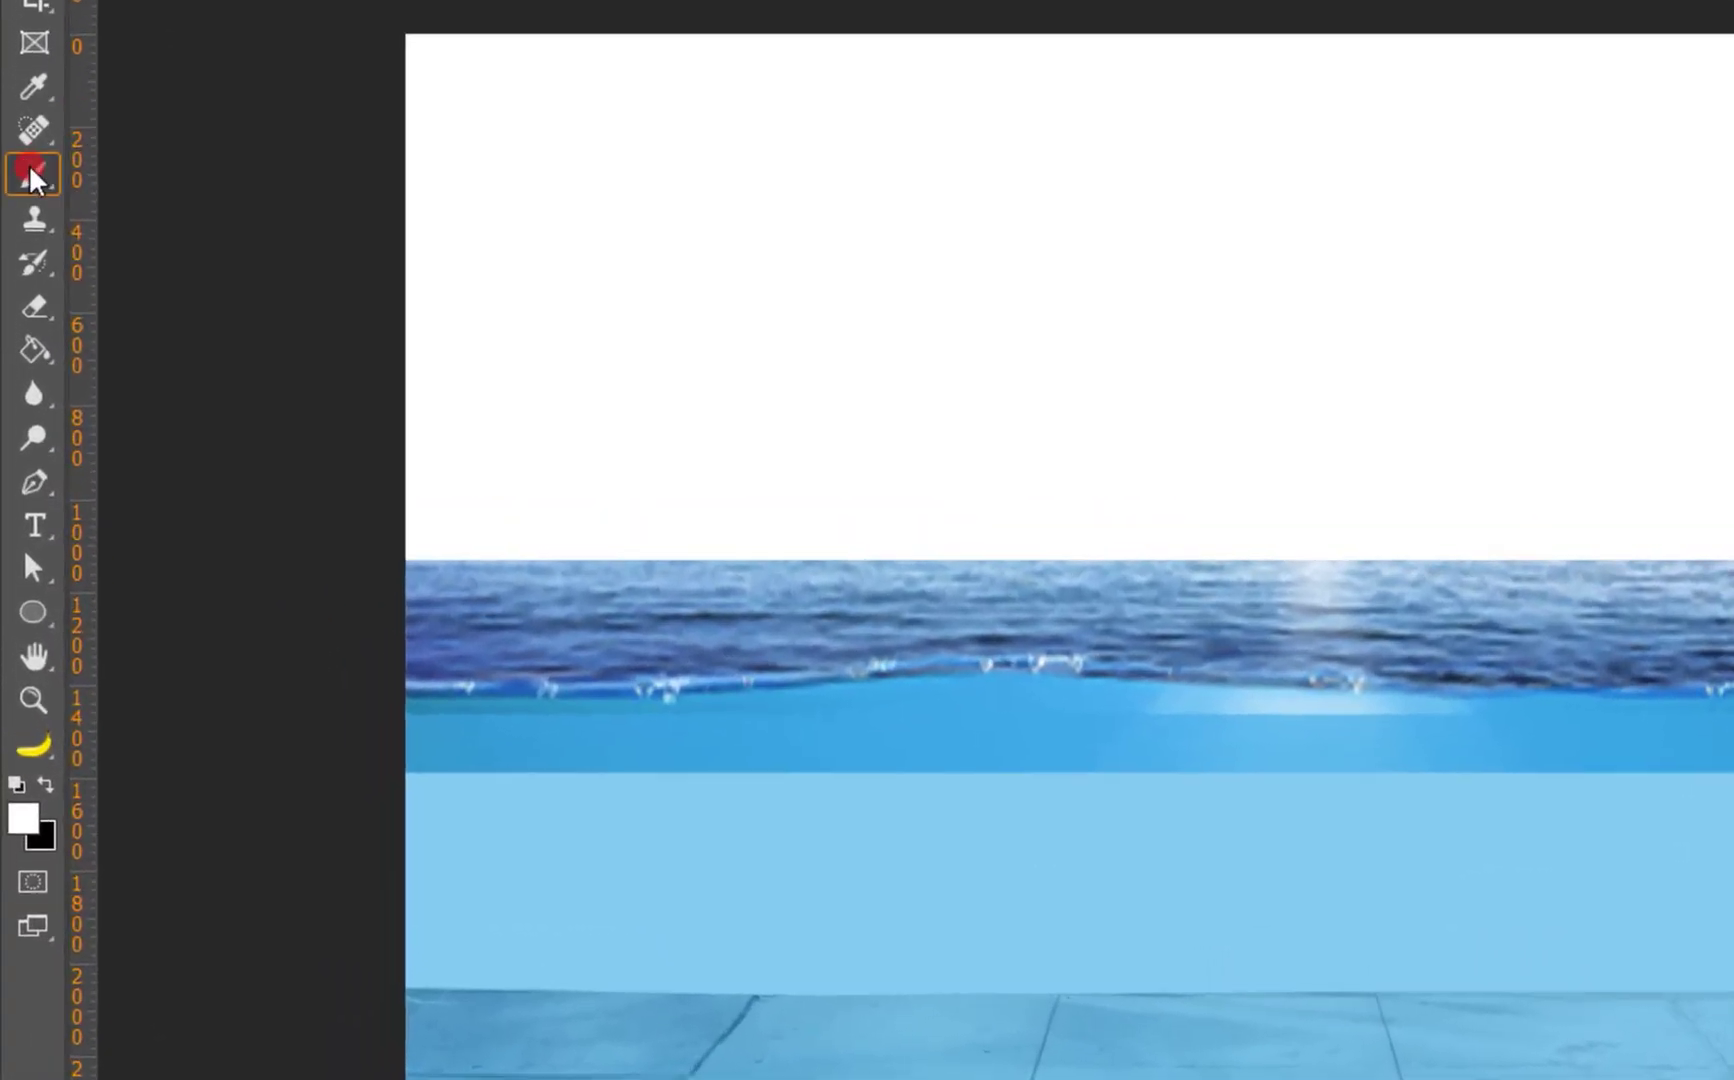
left_click(20, 316)
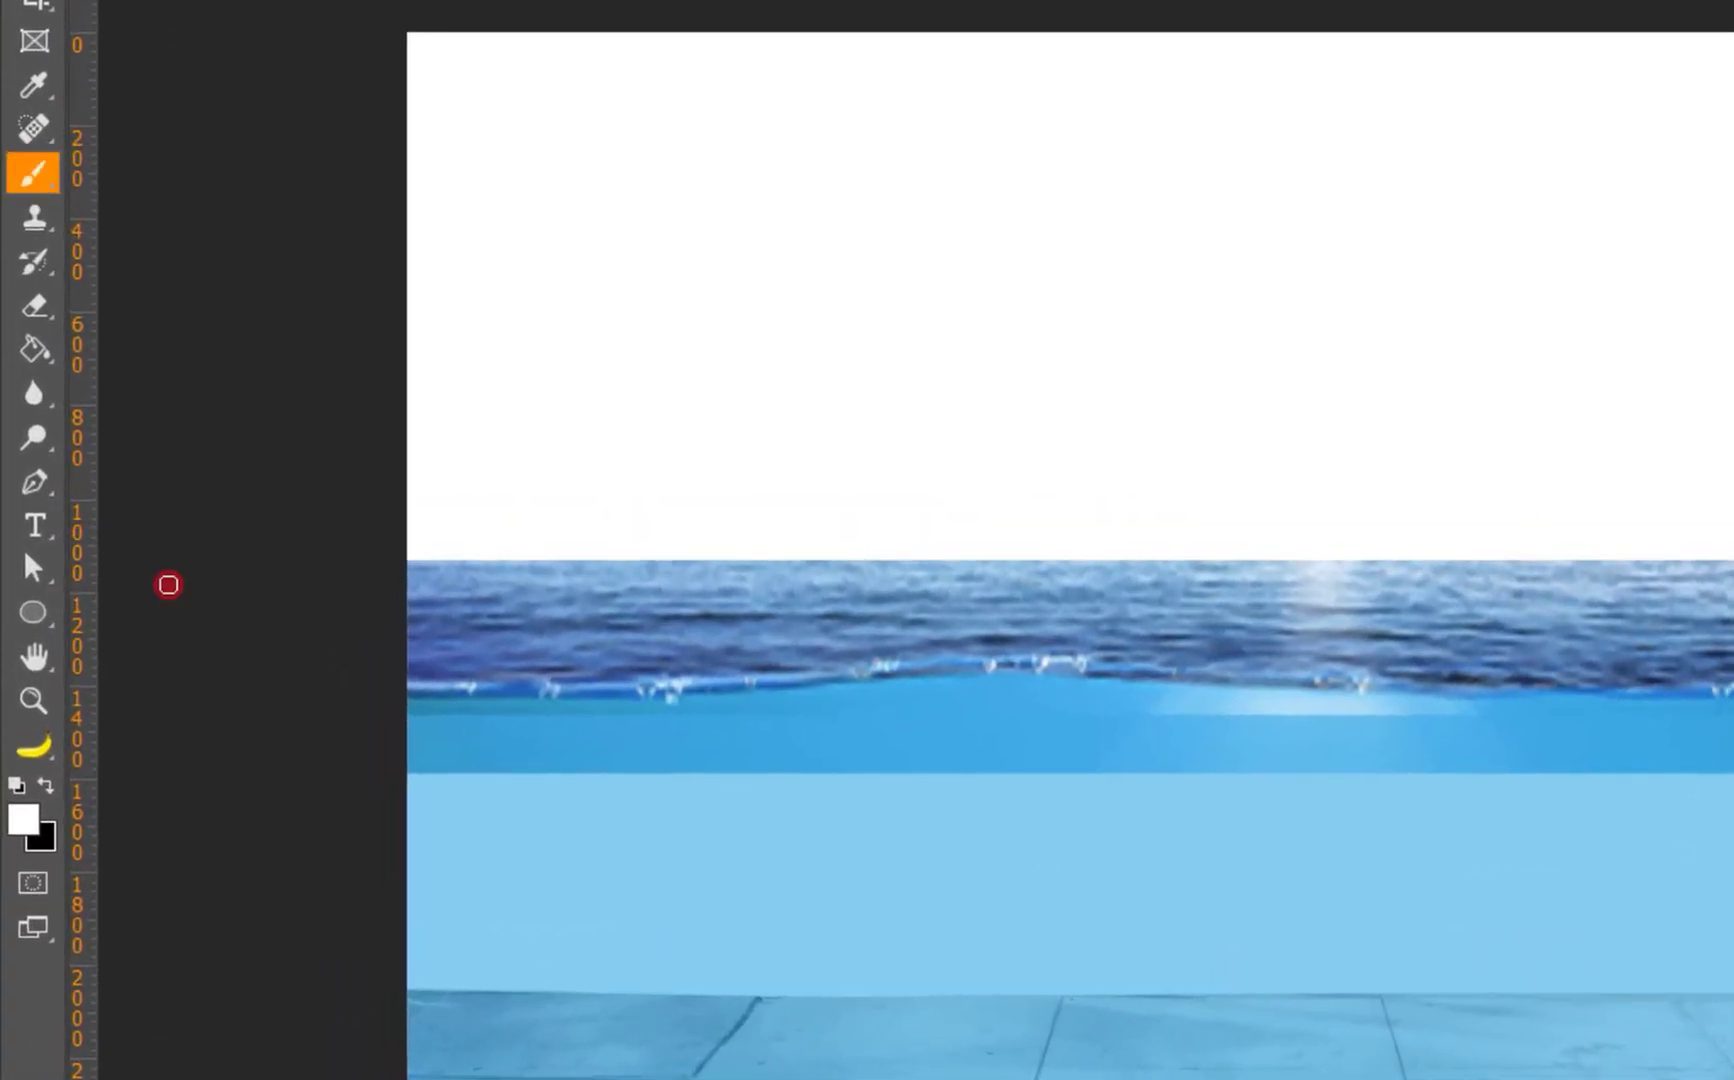
left_click(17, 786)
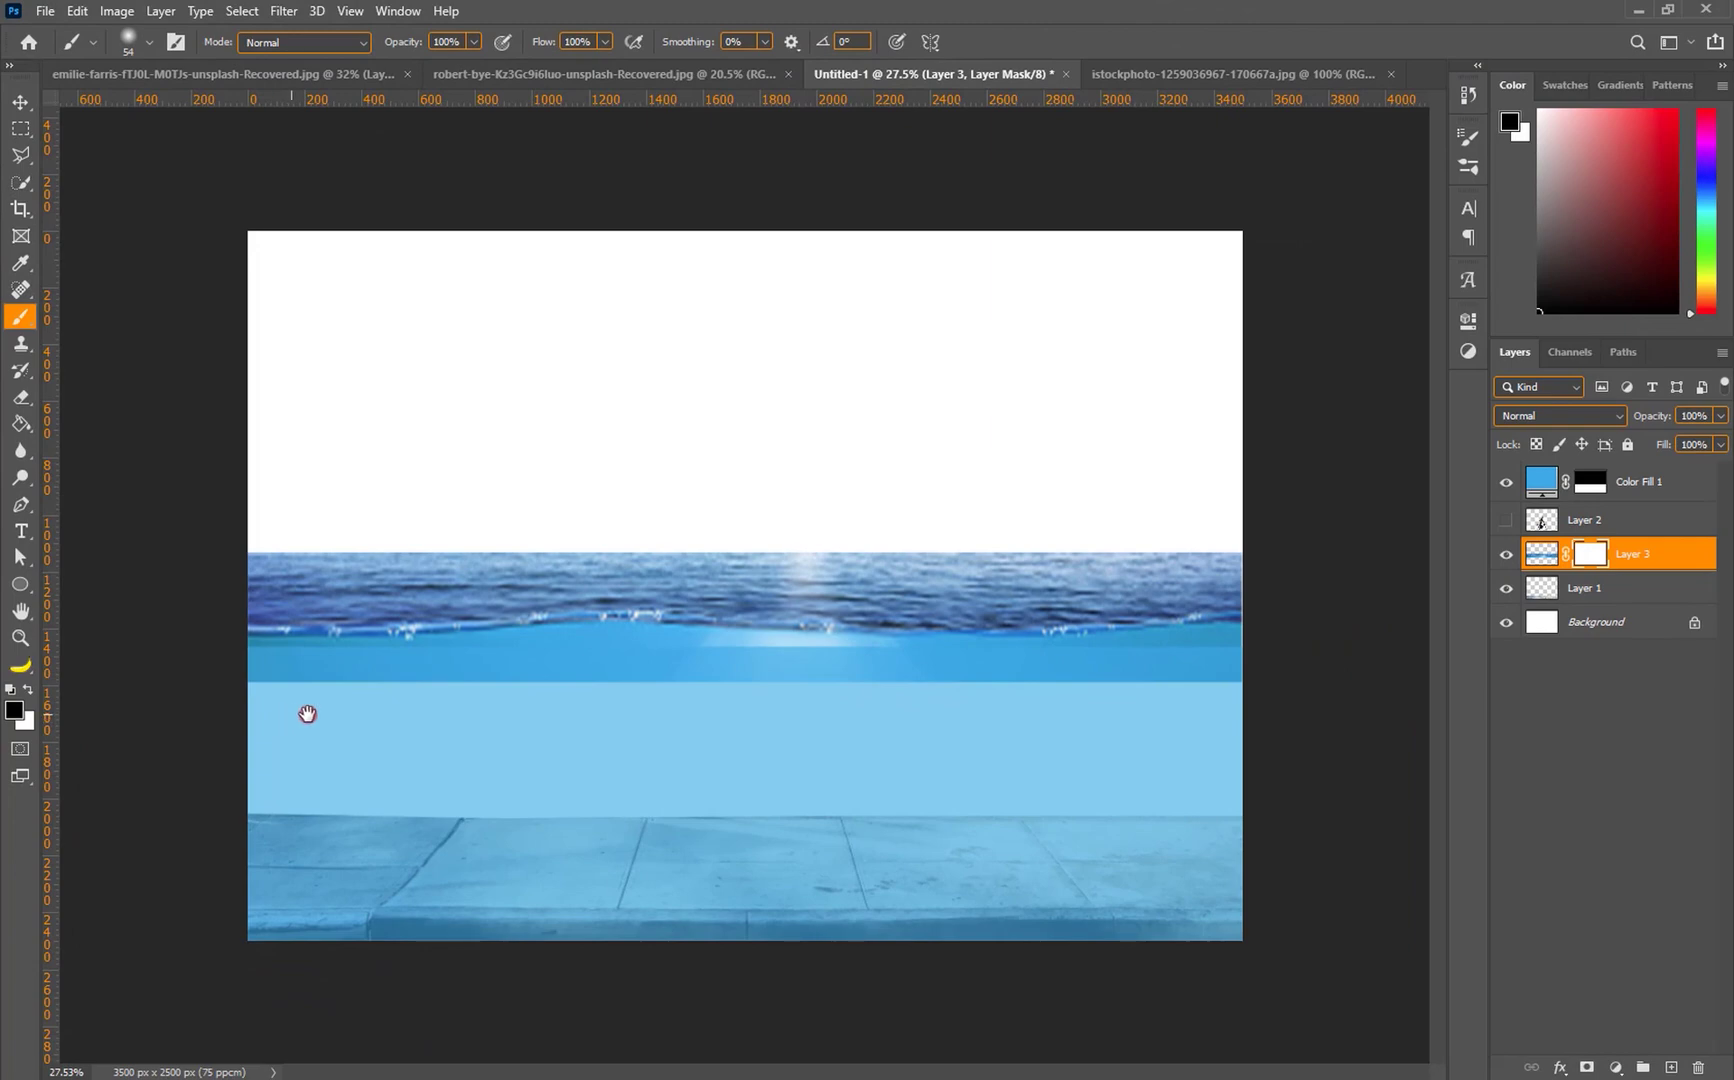
right_click(307, 713)
left_click(314, 584)
mouse_move(317, 688)
left_mouse_down()
mouse_move(355, 684)
mouse_move(316, 690)
left_mouse_up()
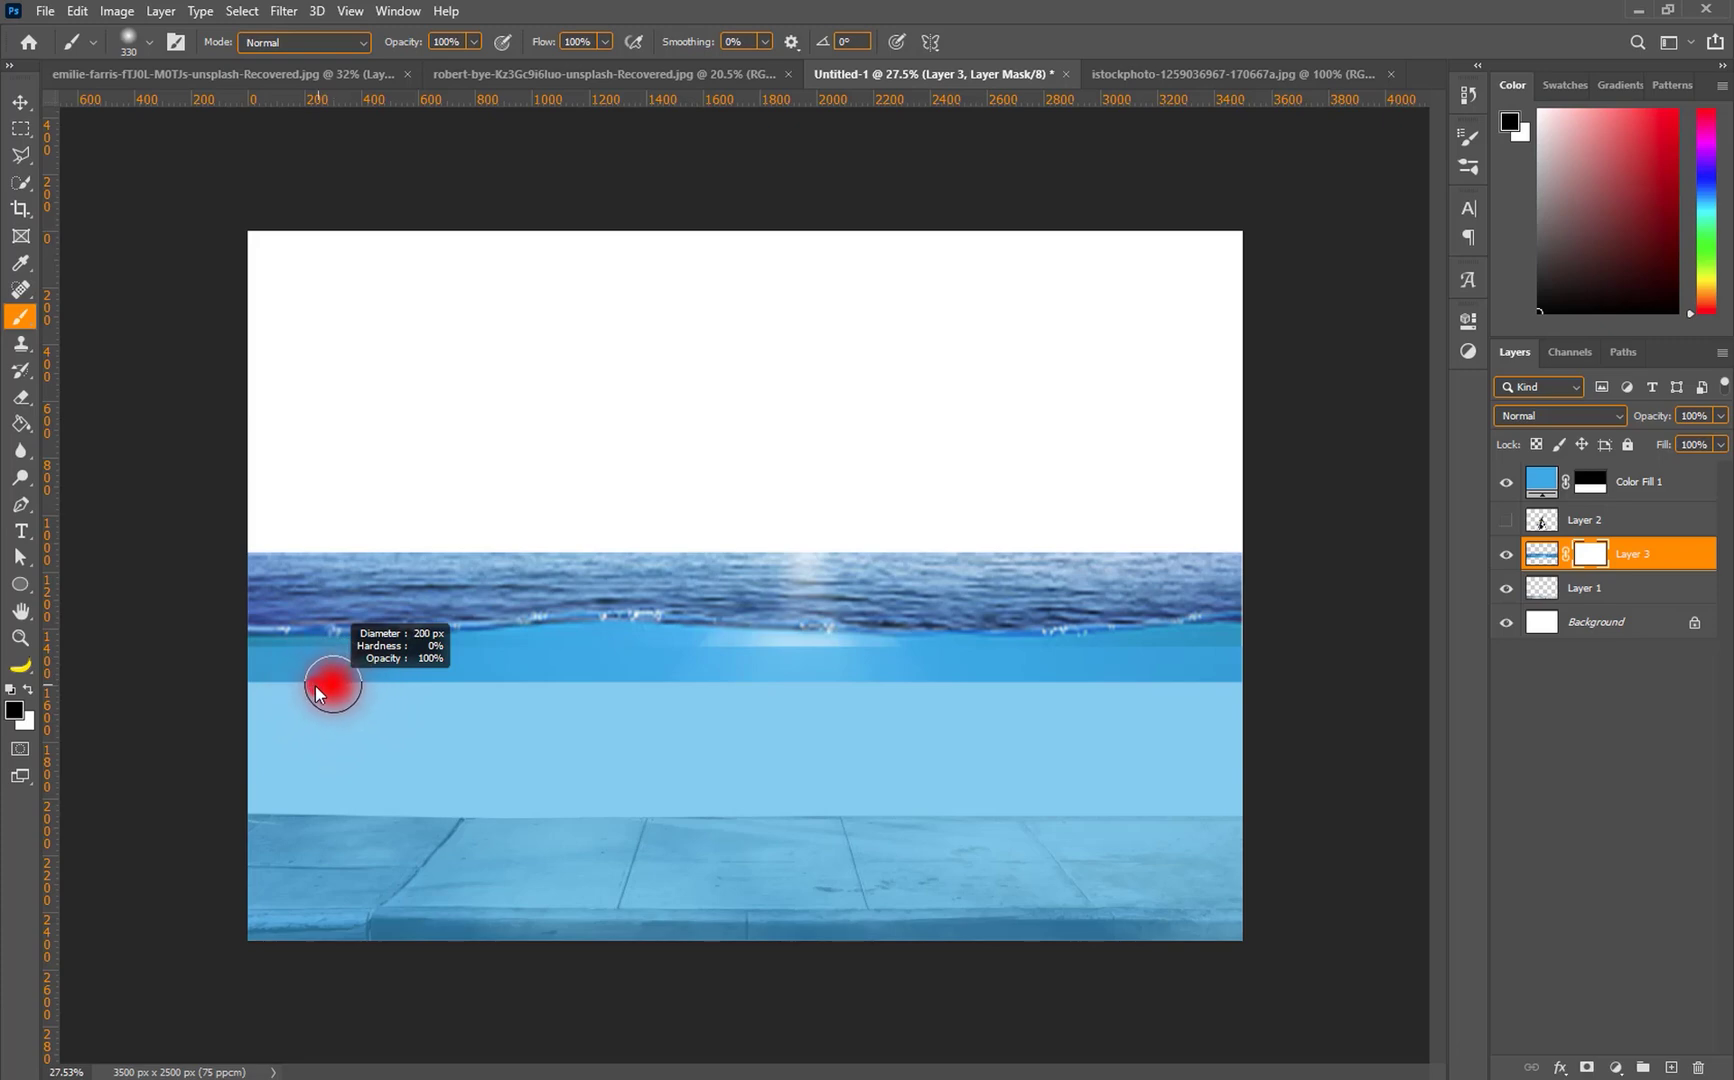
left_click_drag(314, 768, 314, 771)
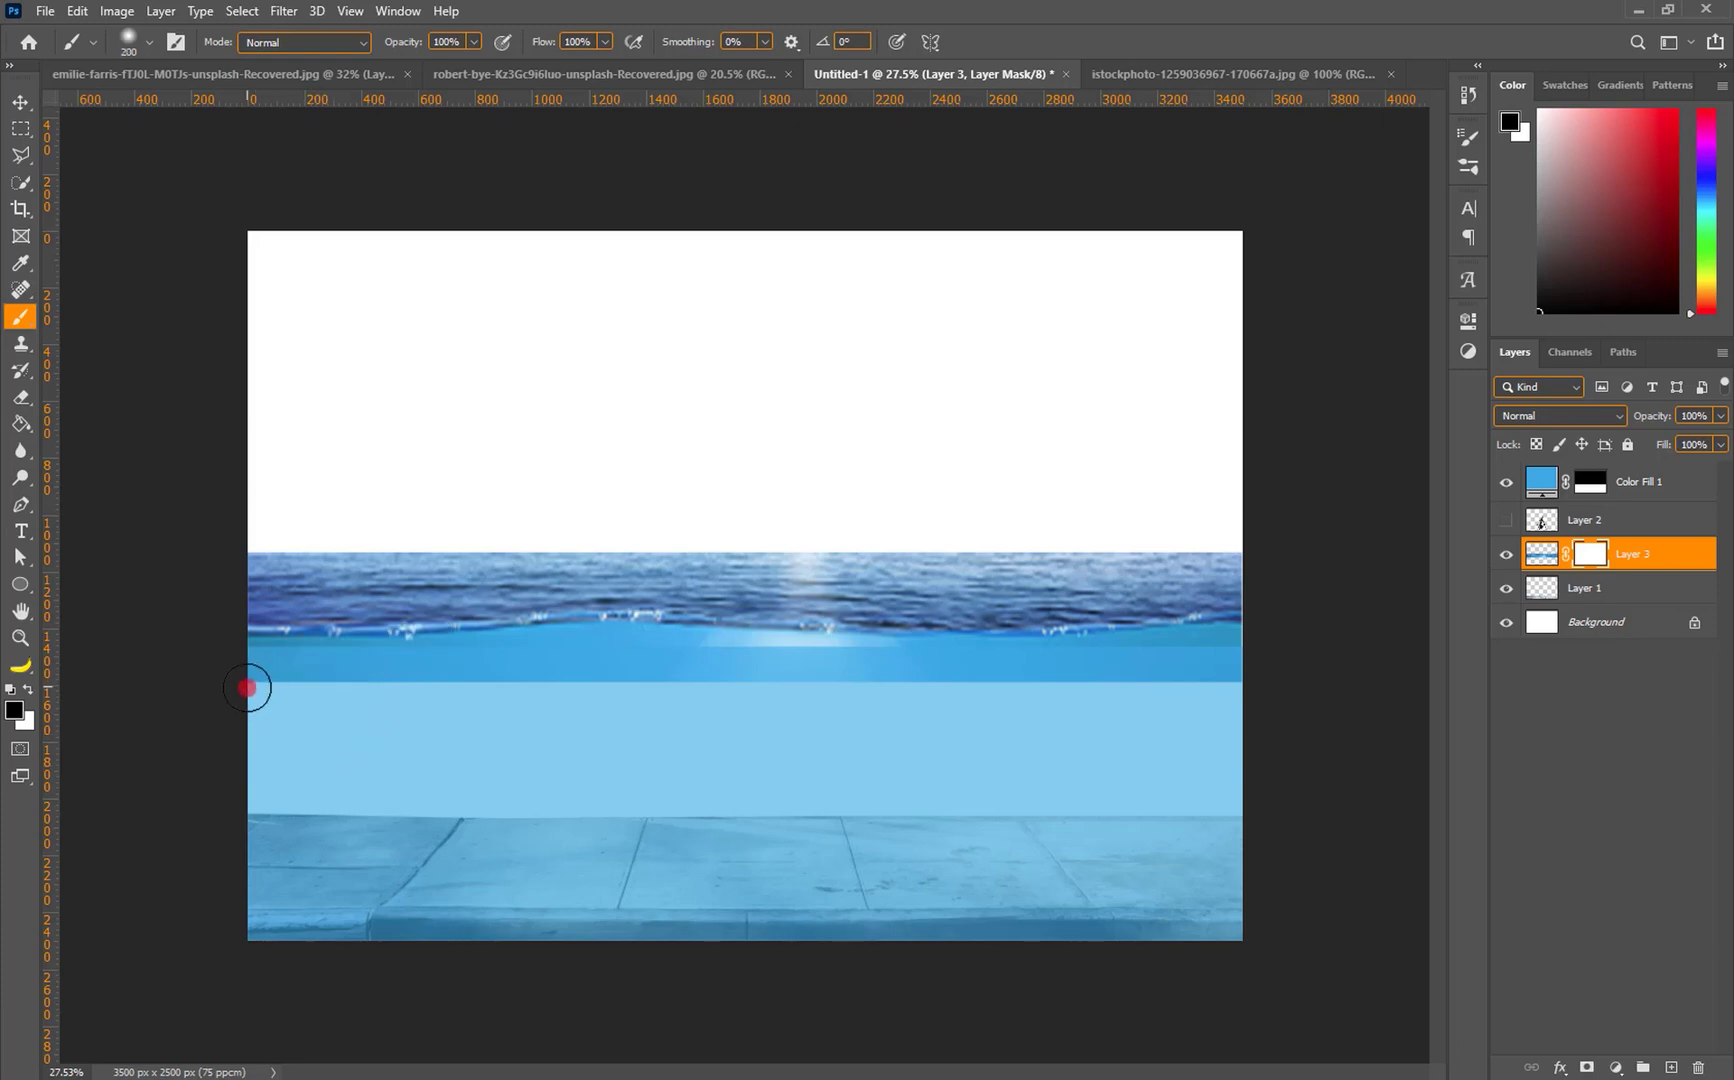
Paint black on the water strip's mask across the full width to hide the underwater band just below the waterline.
left_click_drag(254, 685, 284, 695)
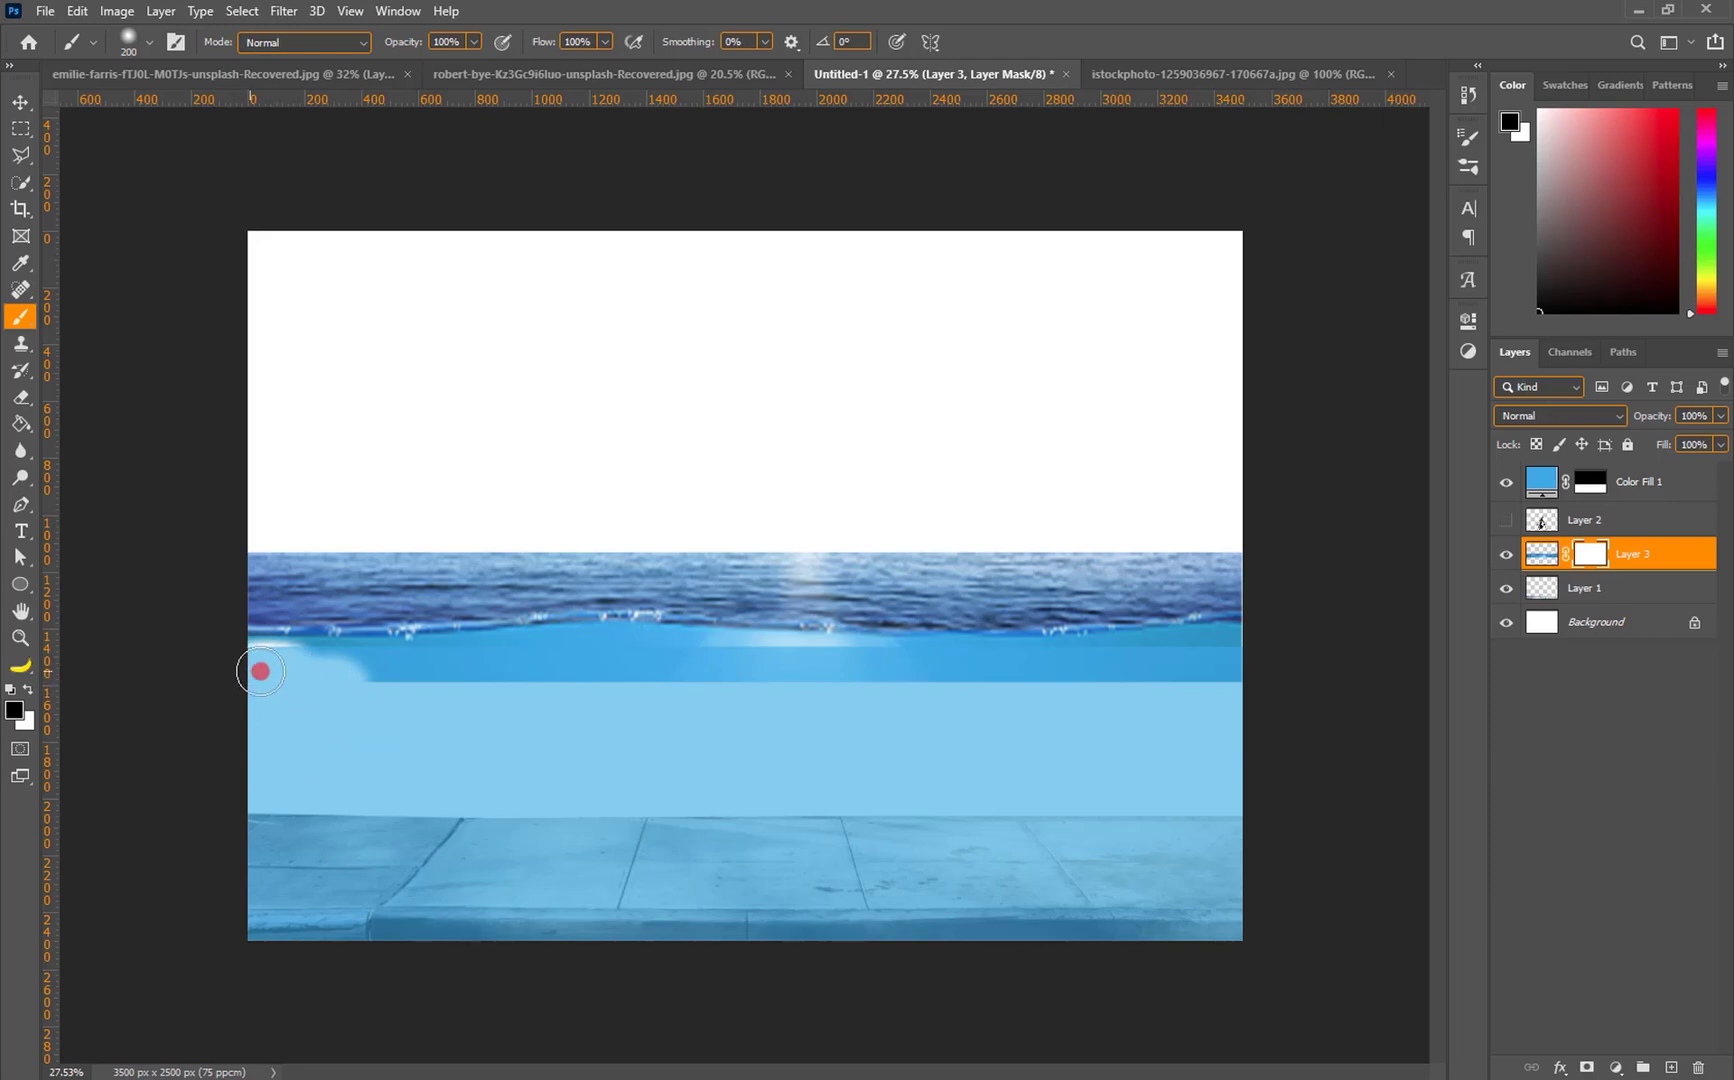
left_click_drag(301, 674, 347, 670)
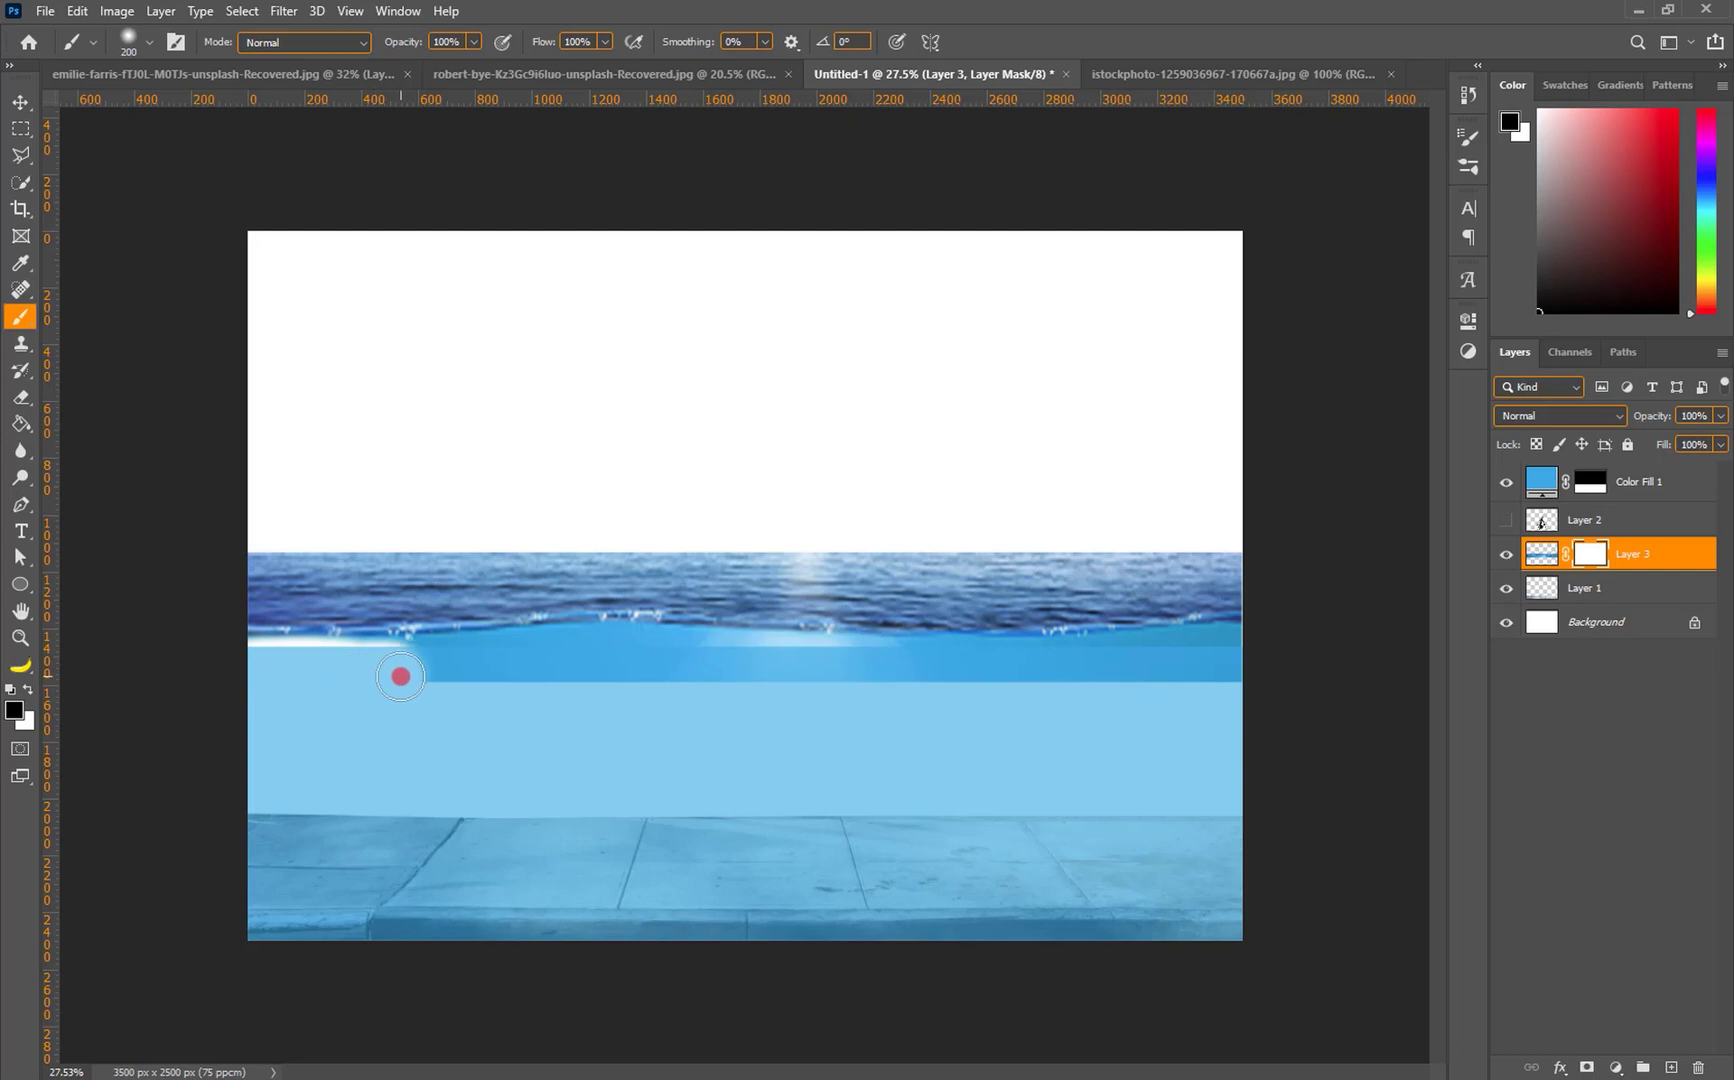
mouse_move(408, 674)
left_mouse_down()
mouse_move(457, 667)
mouse_move(399, 674)
mouse_move(561, 656)
mouse_move(1107, 677)
mouse_move(1012, 686)
mouse_move(1238, 670)
left_mouse_up()
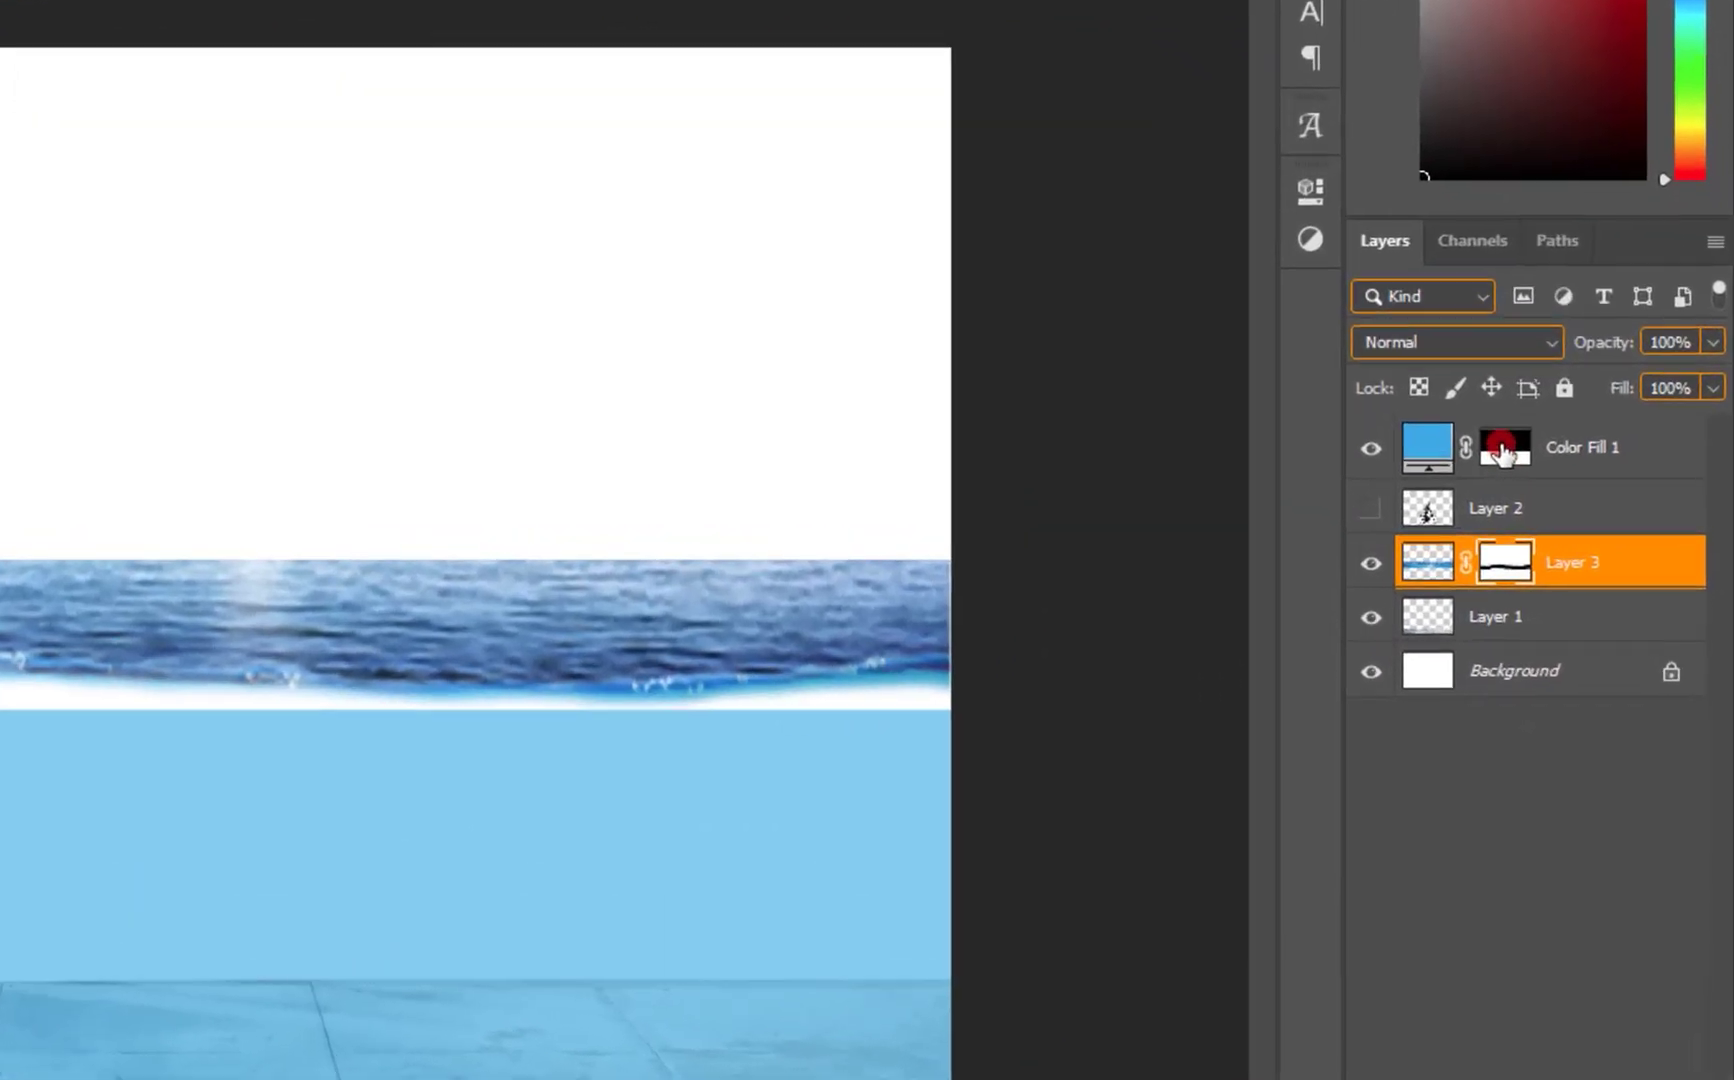
Paint white on the blue fill's mask along the full width to extend the fill up to the wavy waterline.
left_click(1589, 484)
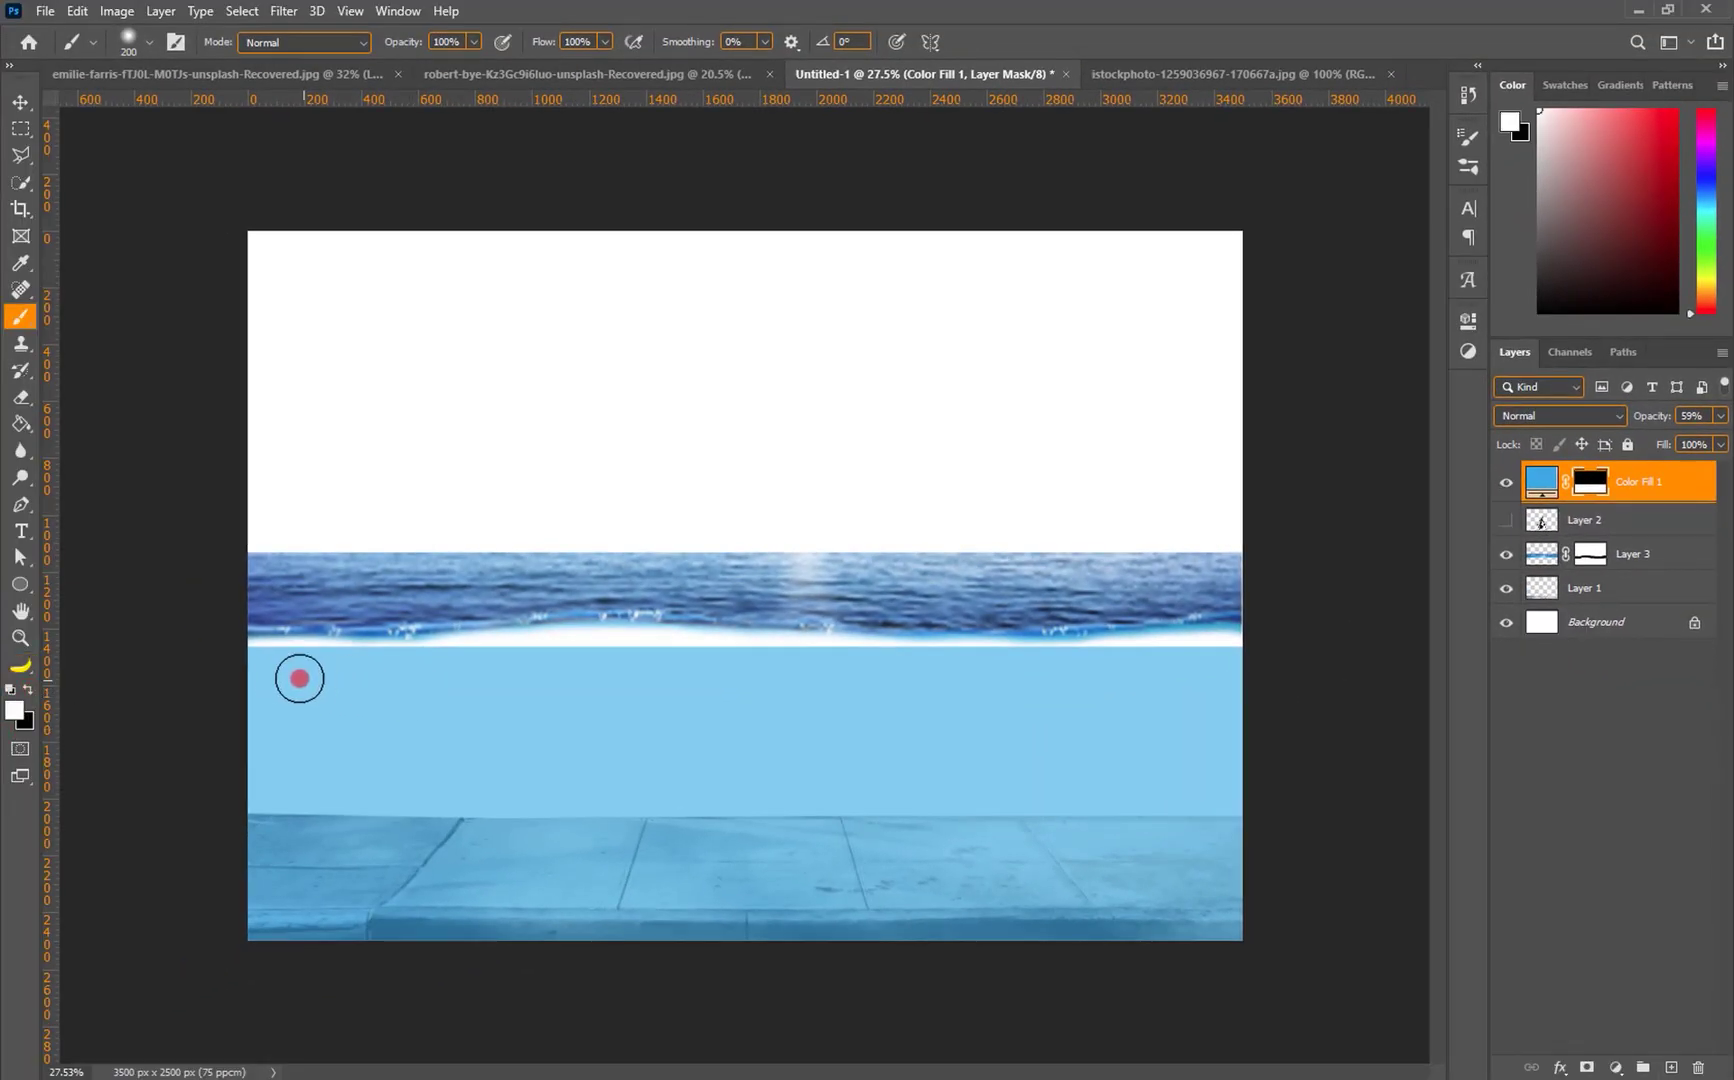
mouse_move(258, 672)
left_mouse_down()
mouse_move(569, 648)
mouse_move(1075, 666)
mouse_move(1253, 643)
mouse_move(1090, 697)
mouse_move(811, 702)
mouse_move(567, 650)
mouse_move(672, 663)
mouse_move(336, 668)
left_mouse_up()
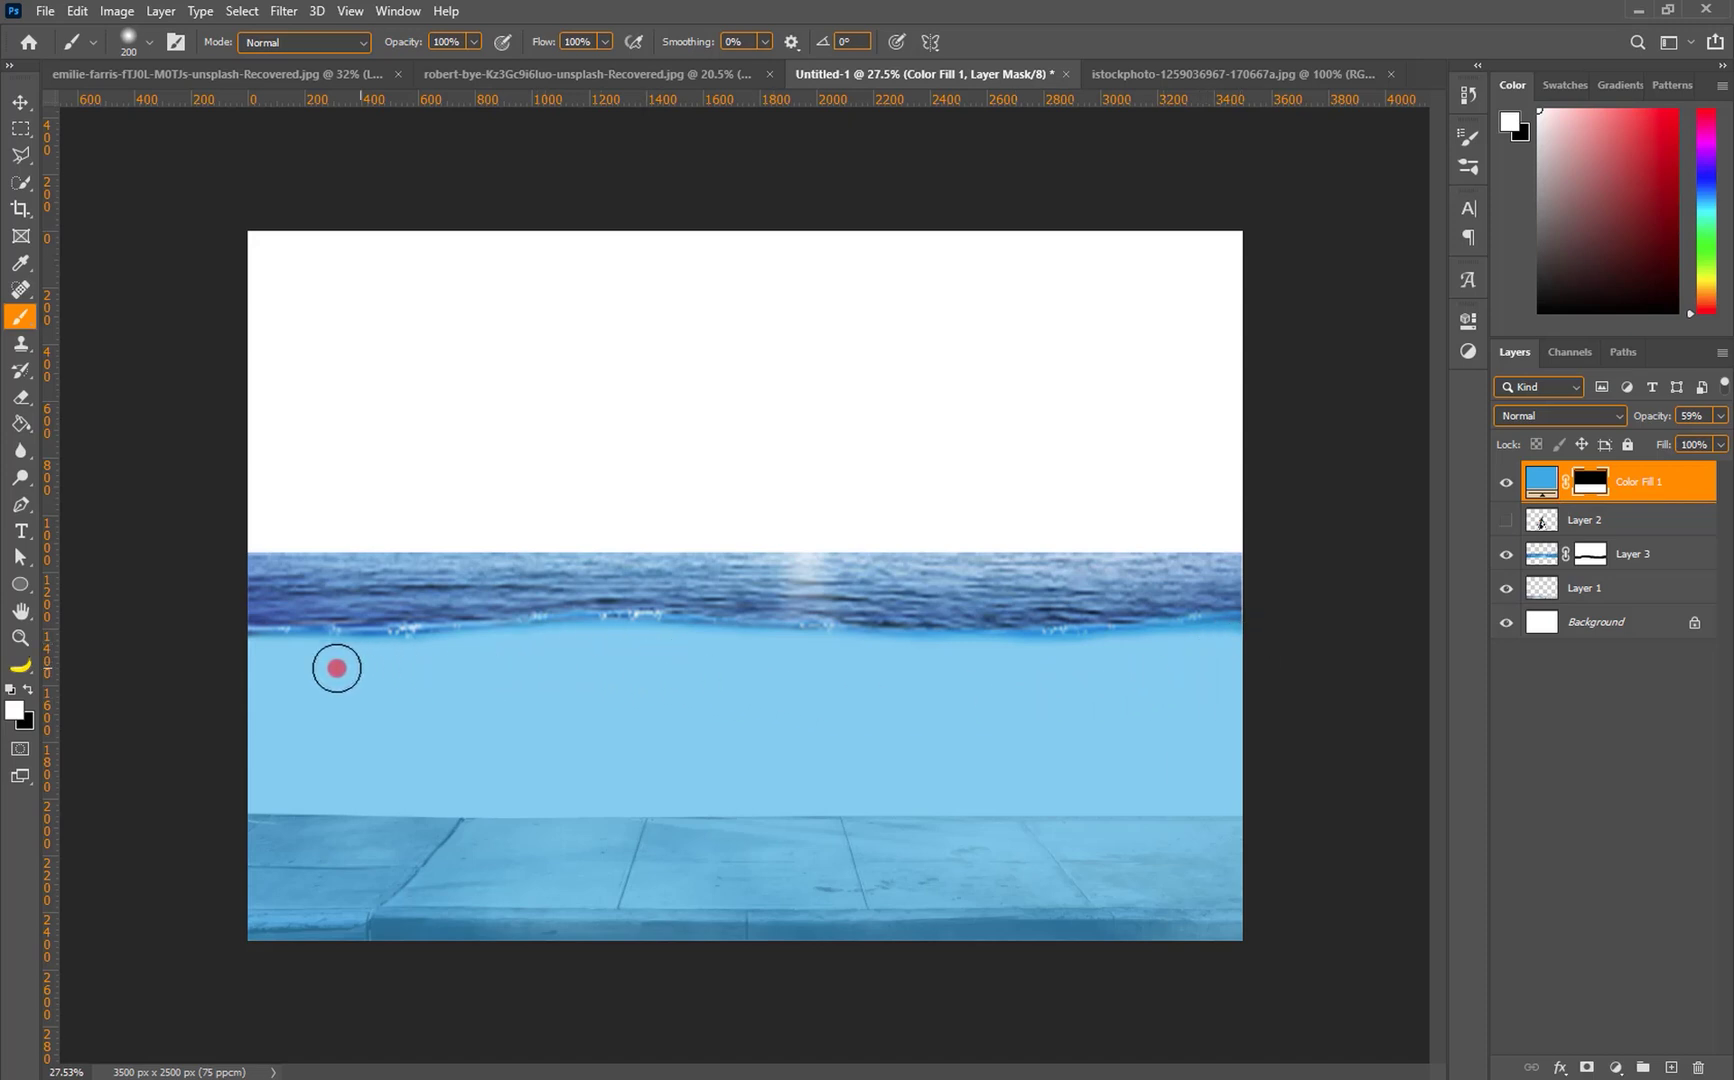
mouse_move(557, 658)
left_mouse_down()
mouse_move(446, 661)
mouse_move(1150, 676)
left_mouse_up()
Change the fill layer's colour to #2b96c9 and check it against the cyclist by briefly showing that layer.
double_click(1546, 485)
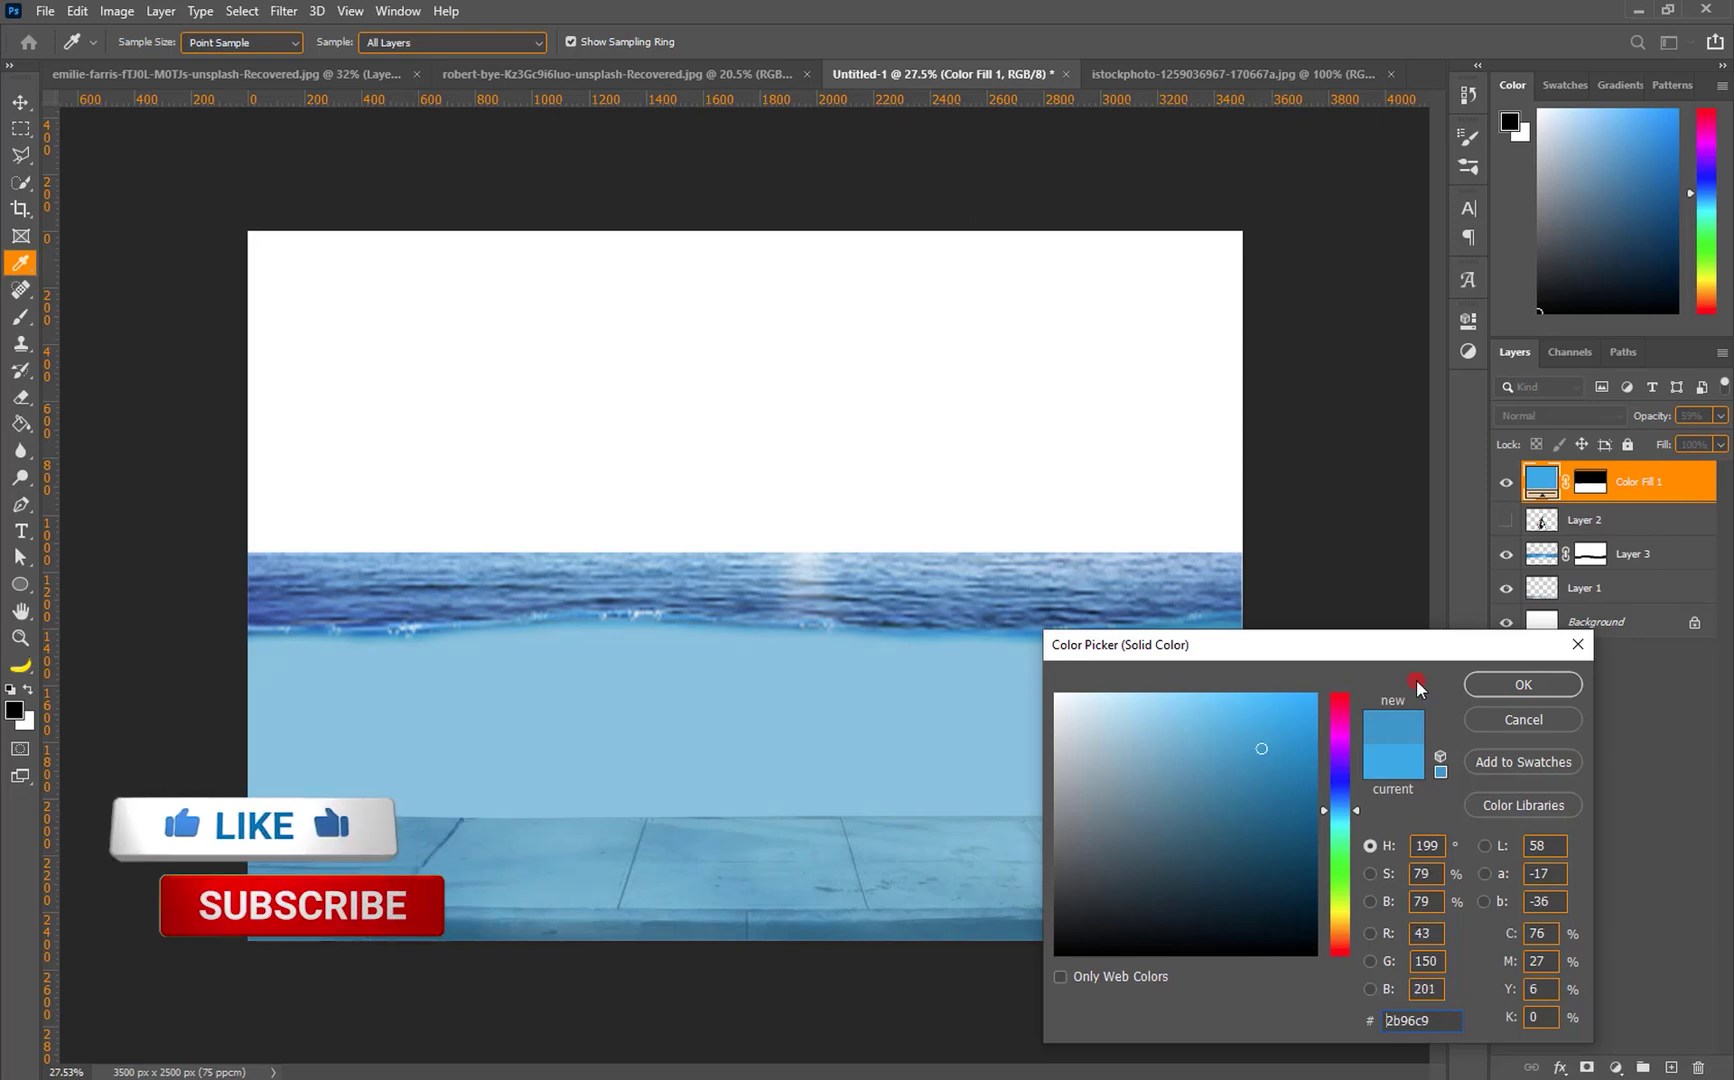
left_click(1489, 685)
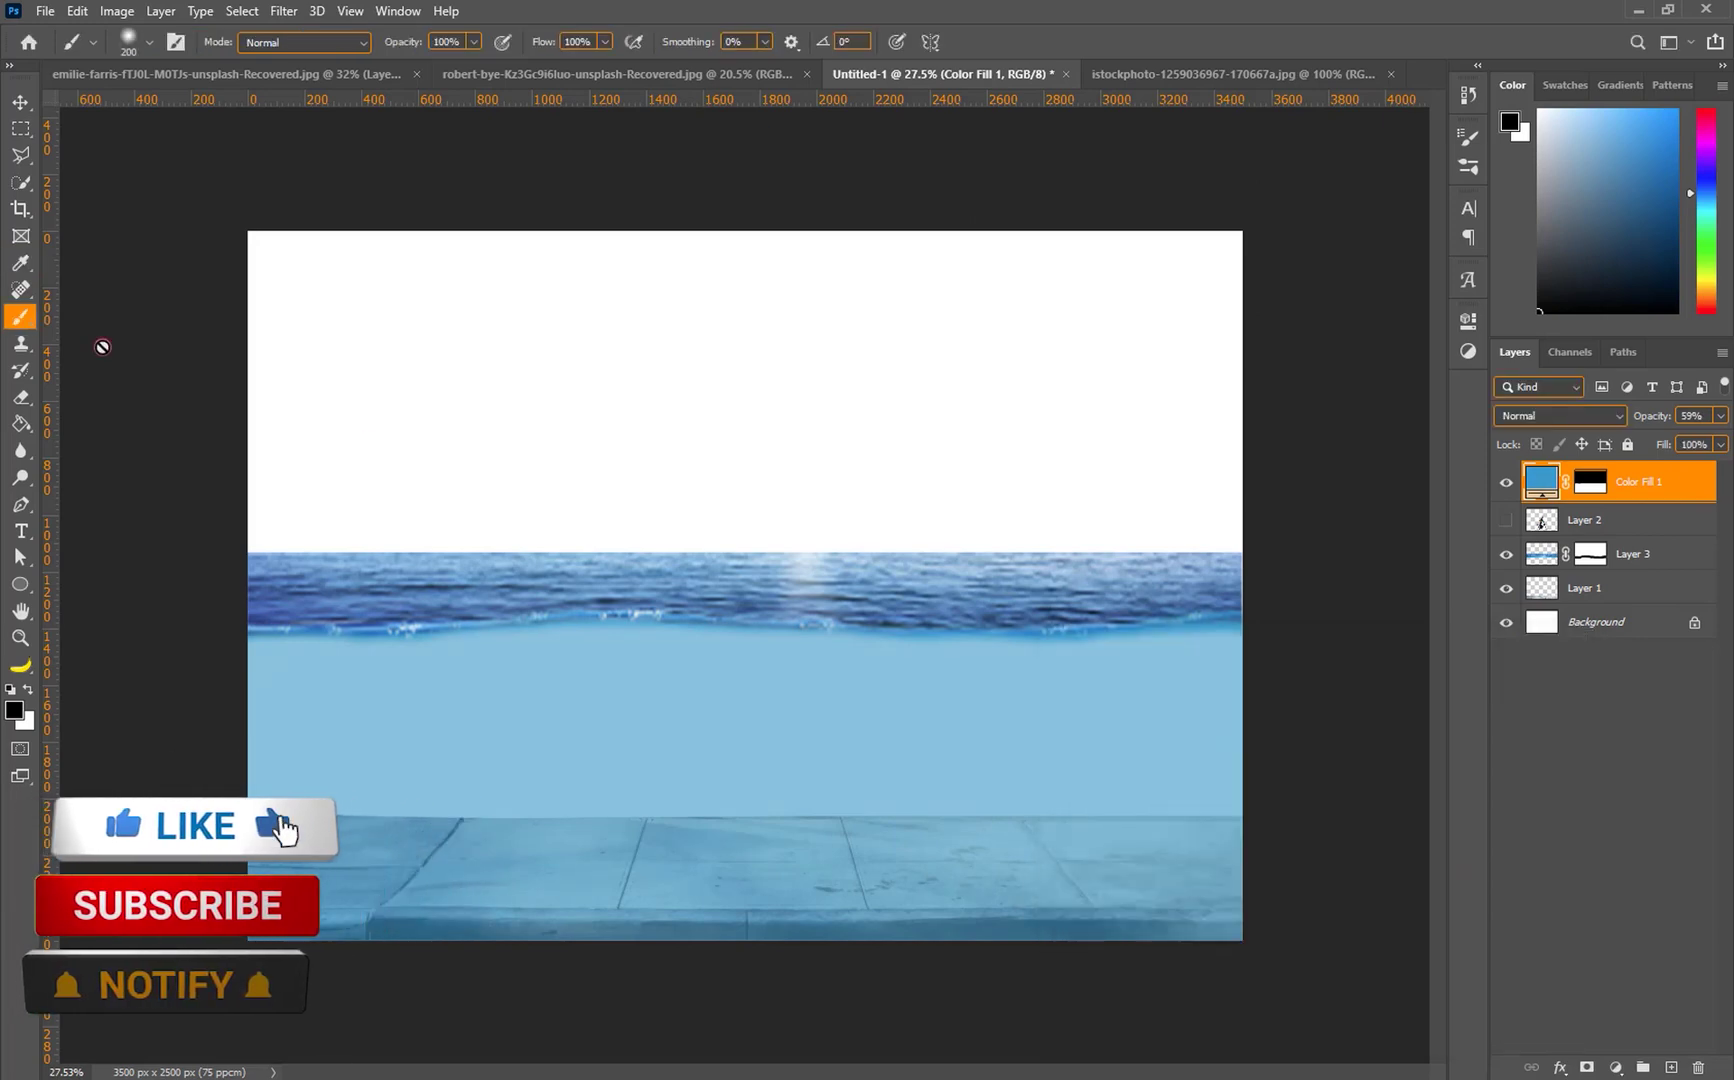
left_click(21, 106)
left_click(1504, 524)
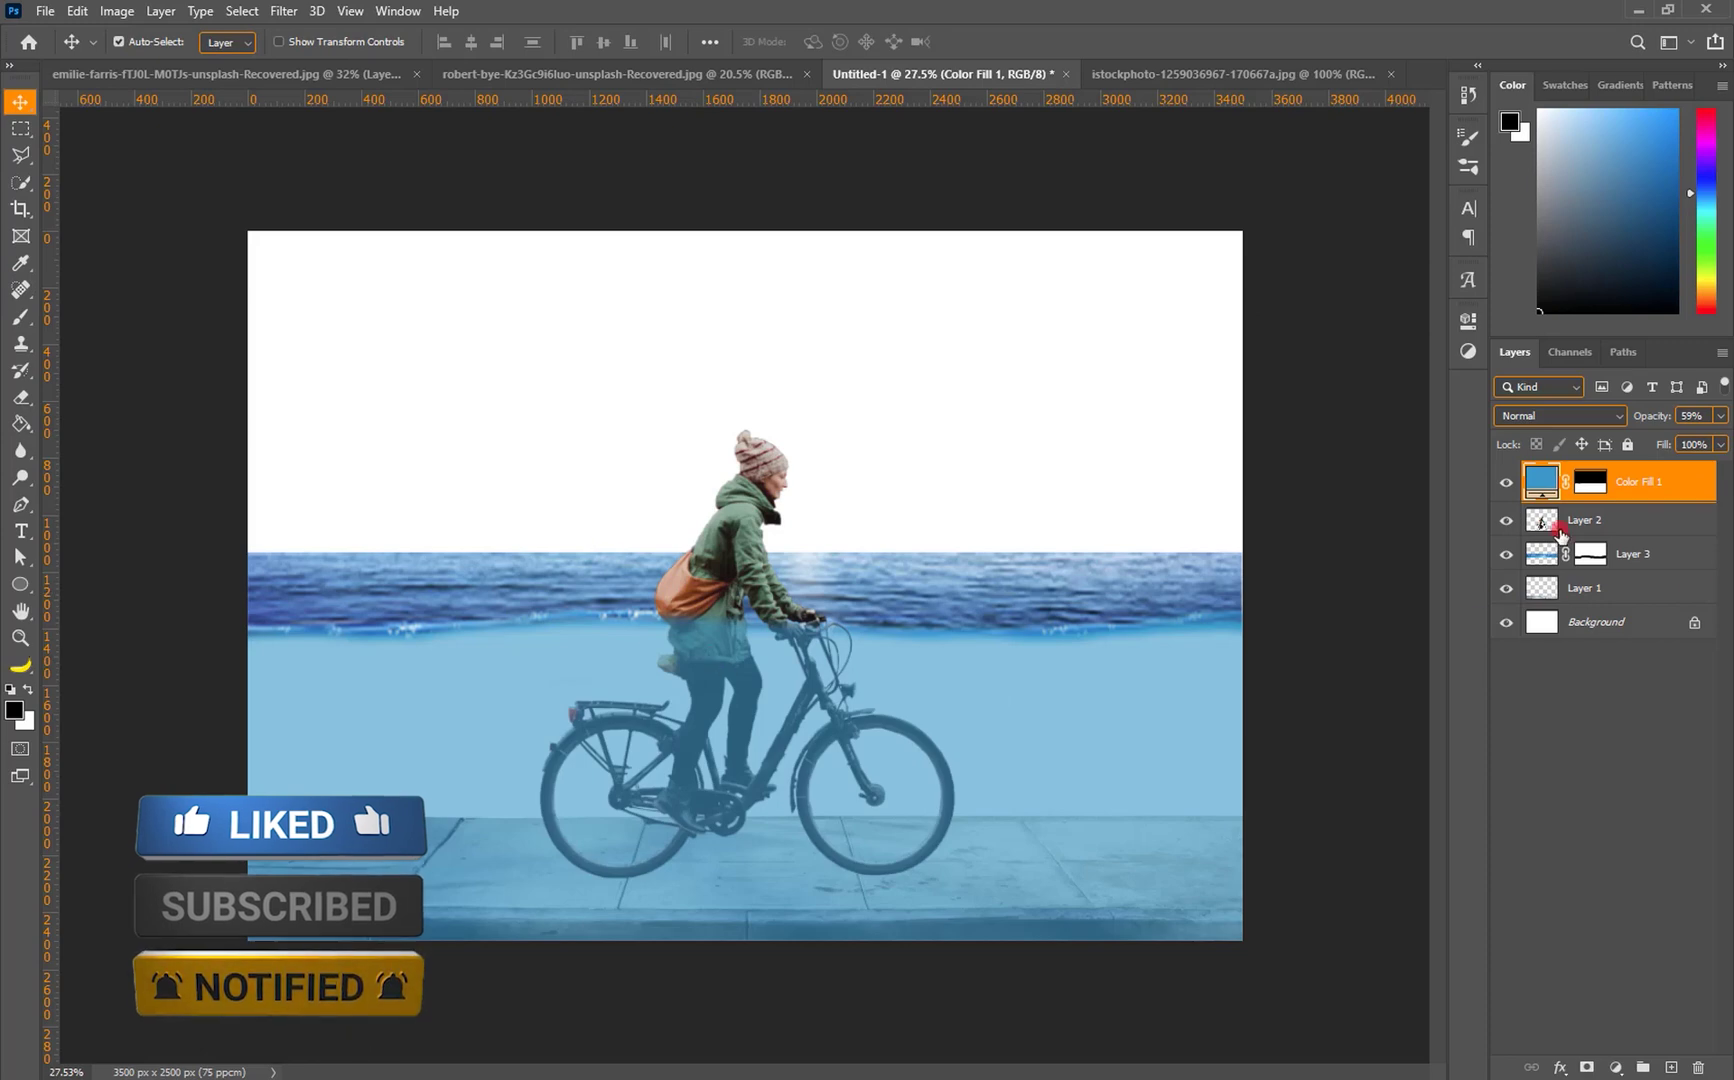
left_click(1506, 520)
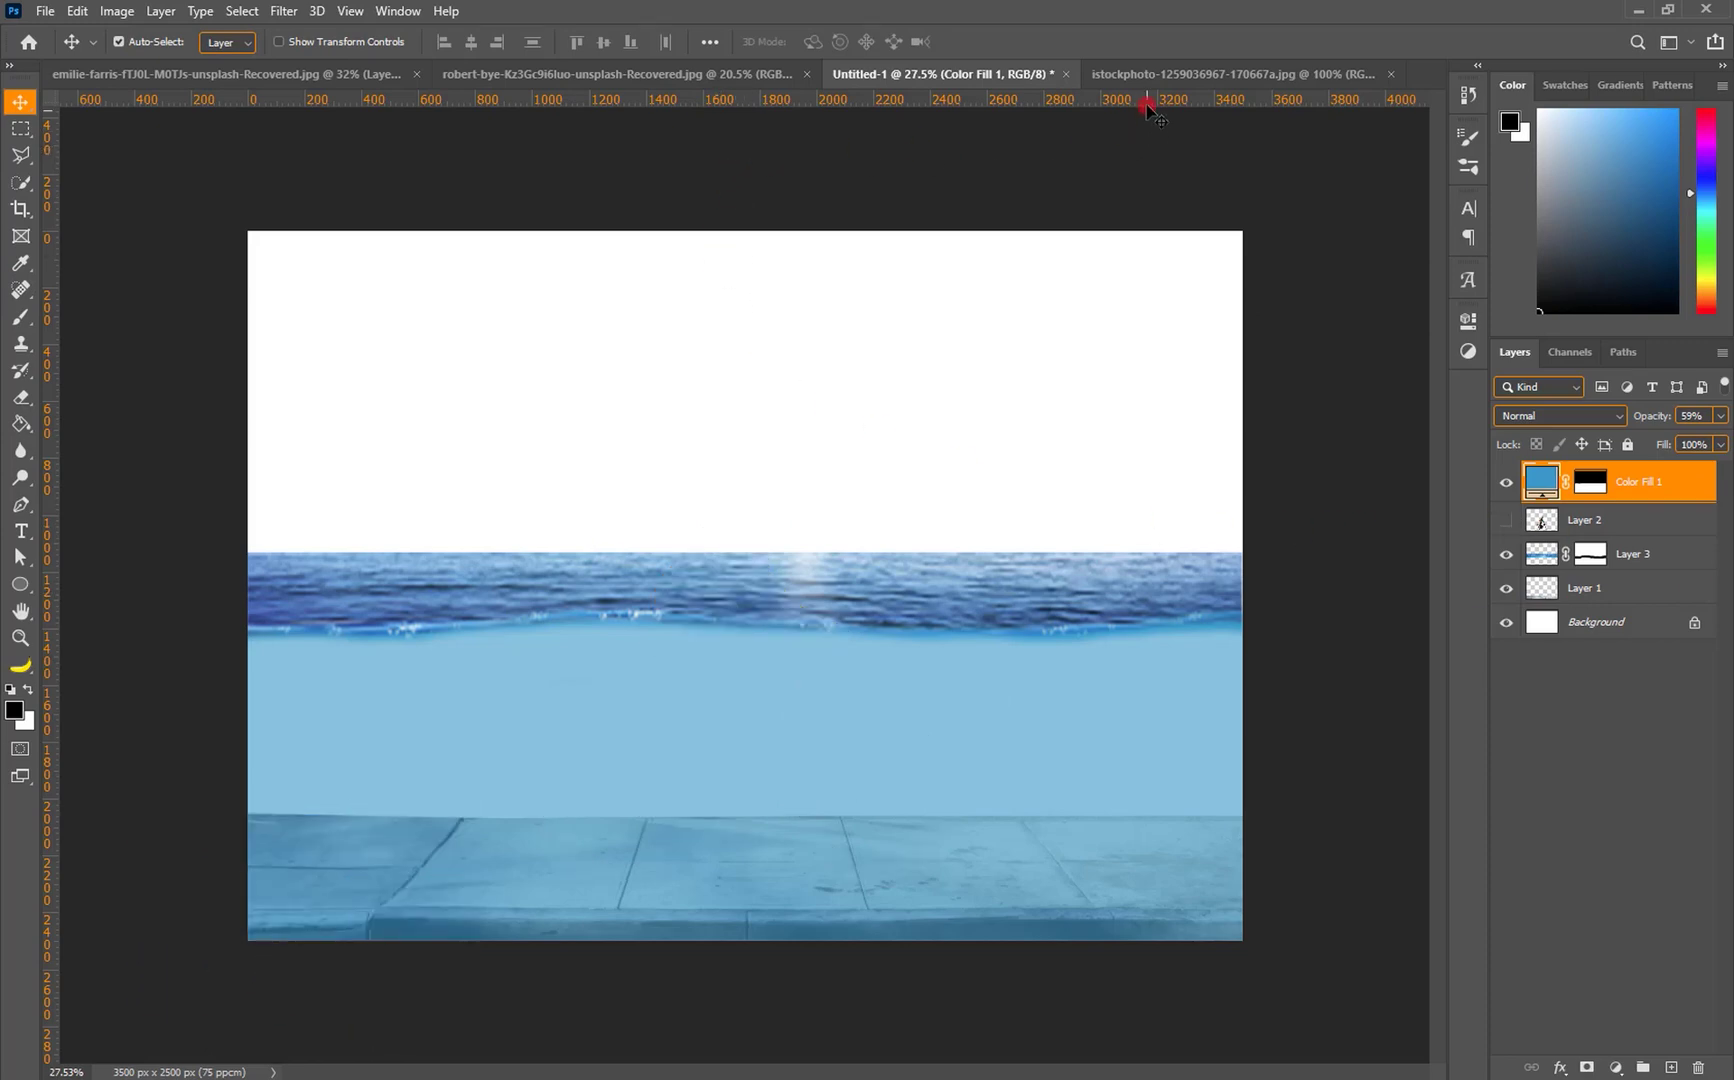
Close the stock water photo and open the image of dark clouds over the sea from New folder (2).
left_click(1150, 72)
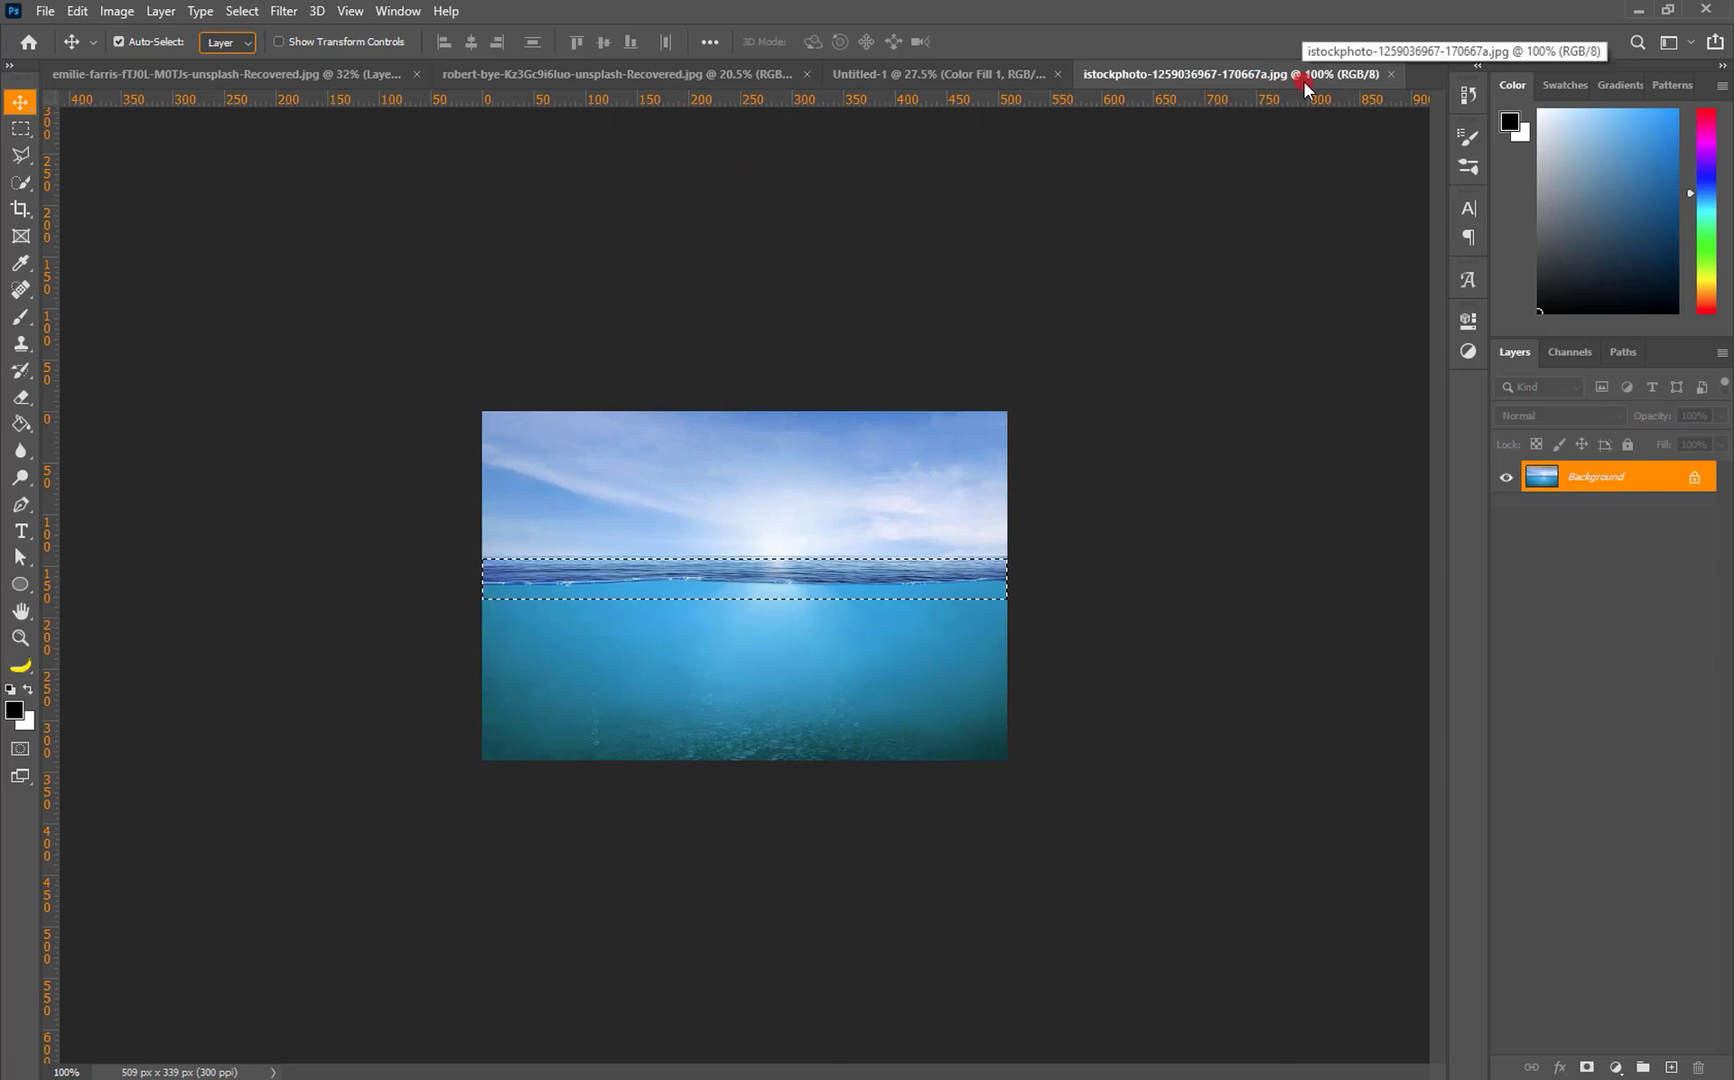
left_click(1390, 74)
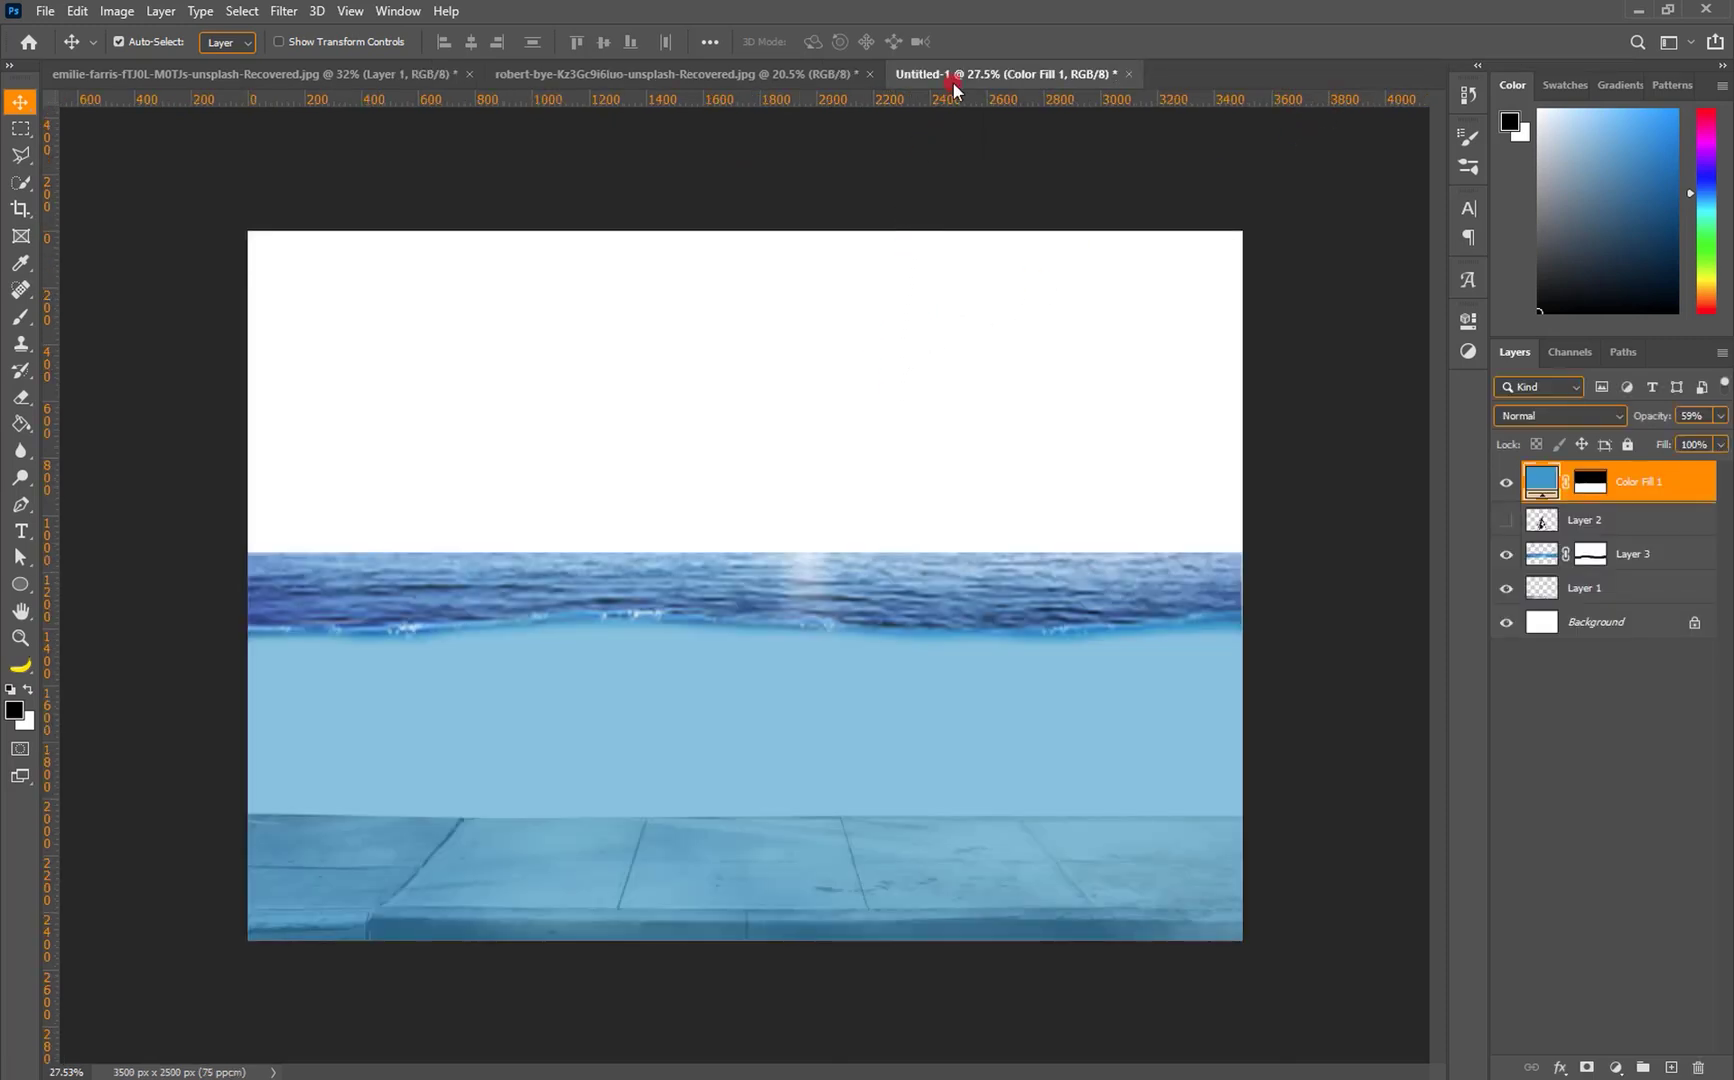
key("ctrl")
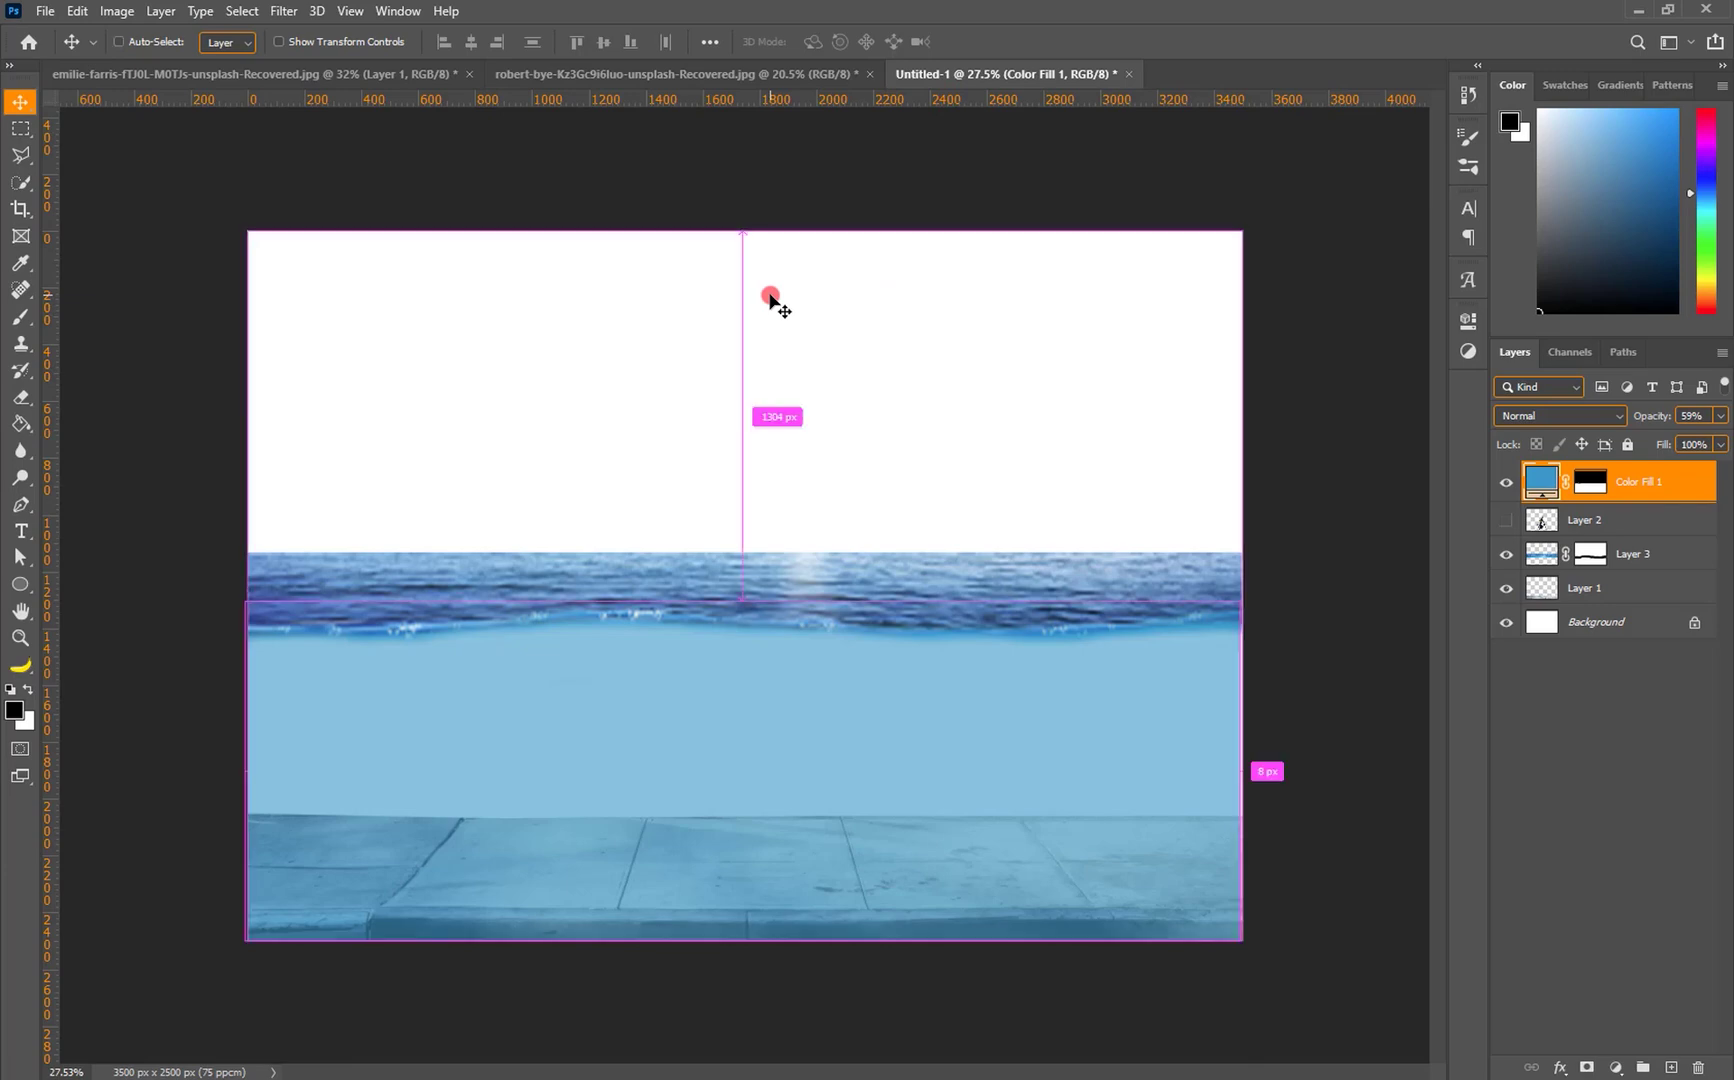
key("ctrl+o")
left_click(230, 178)
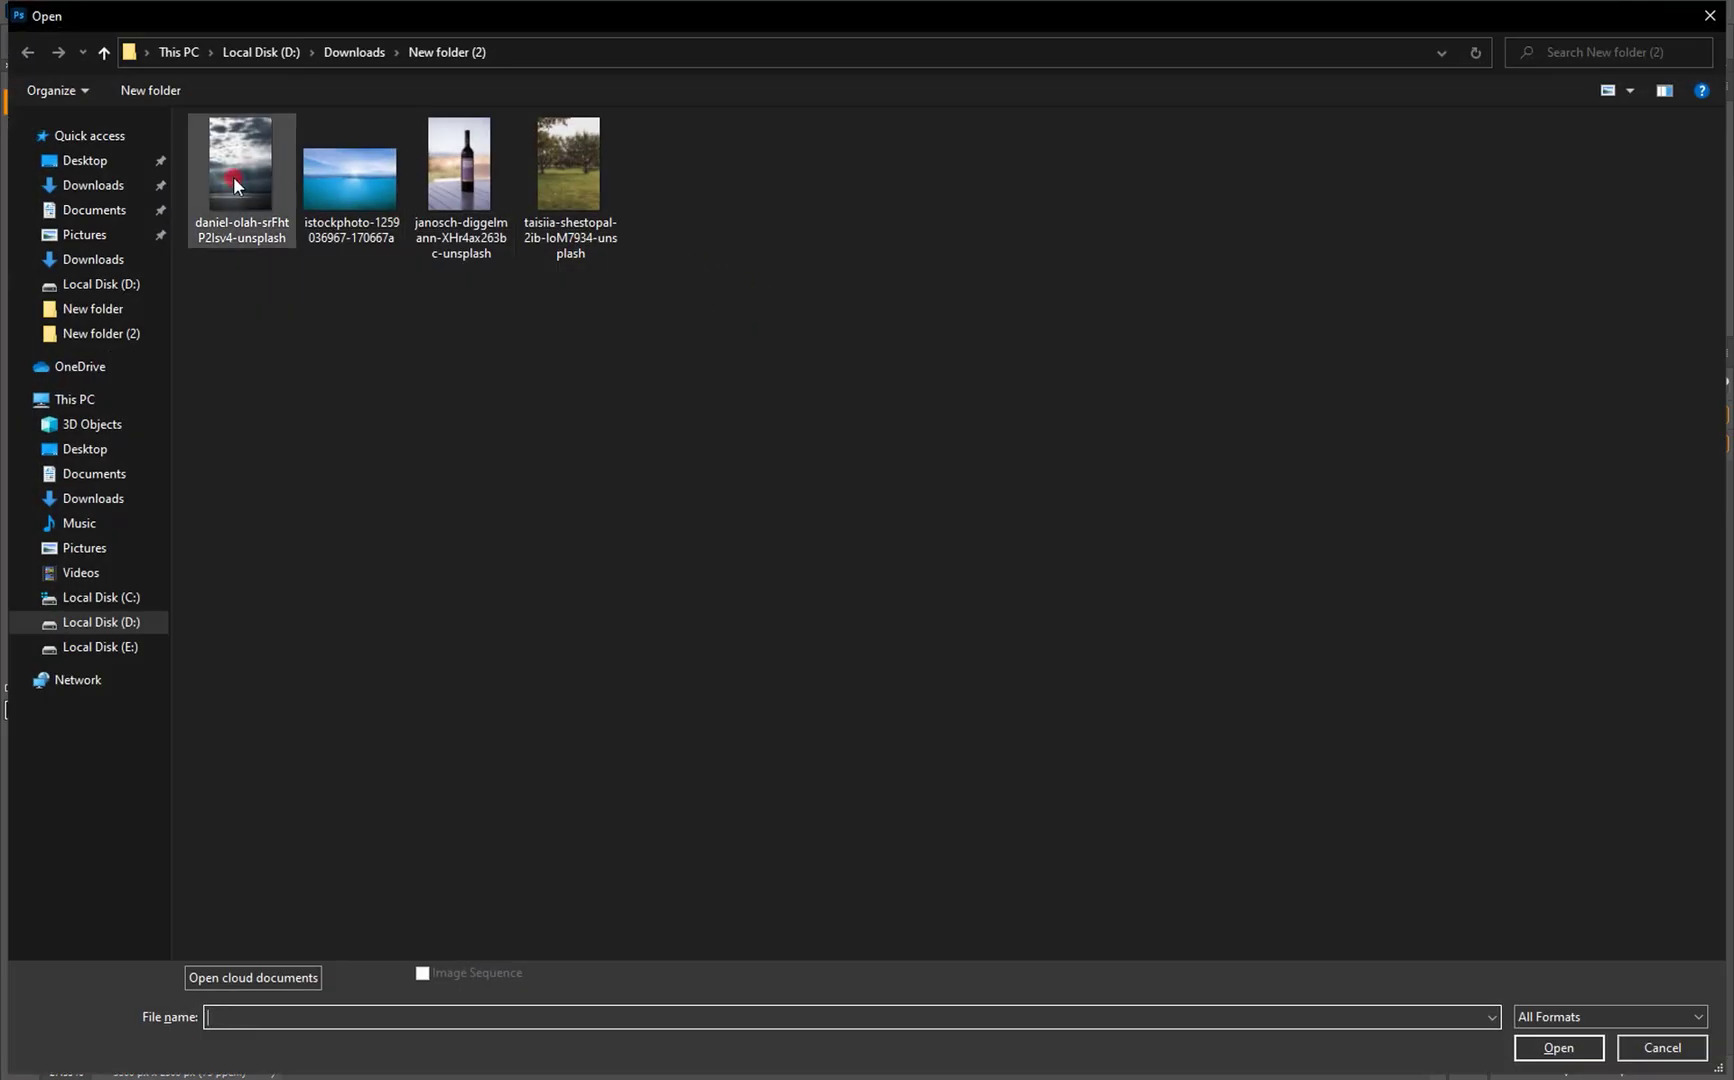
double_click(230, 178)
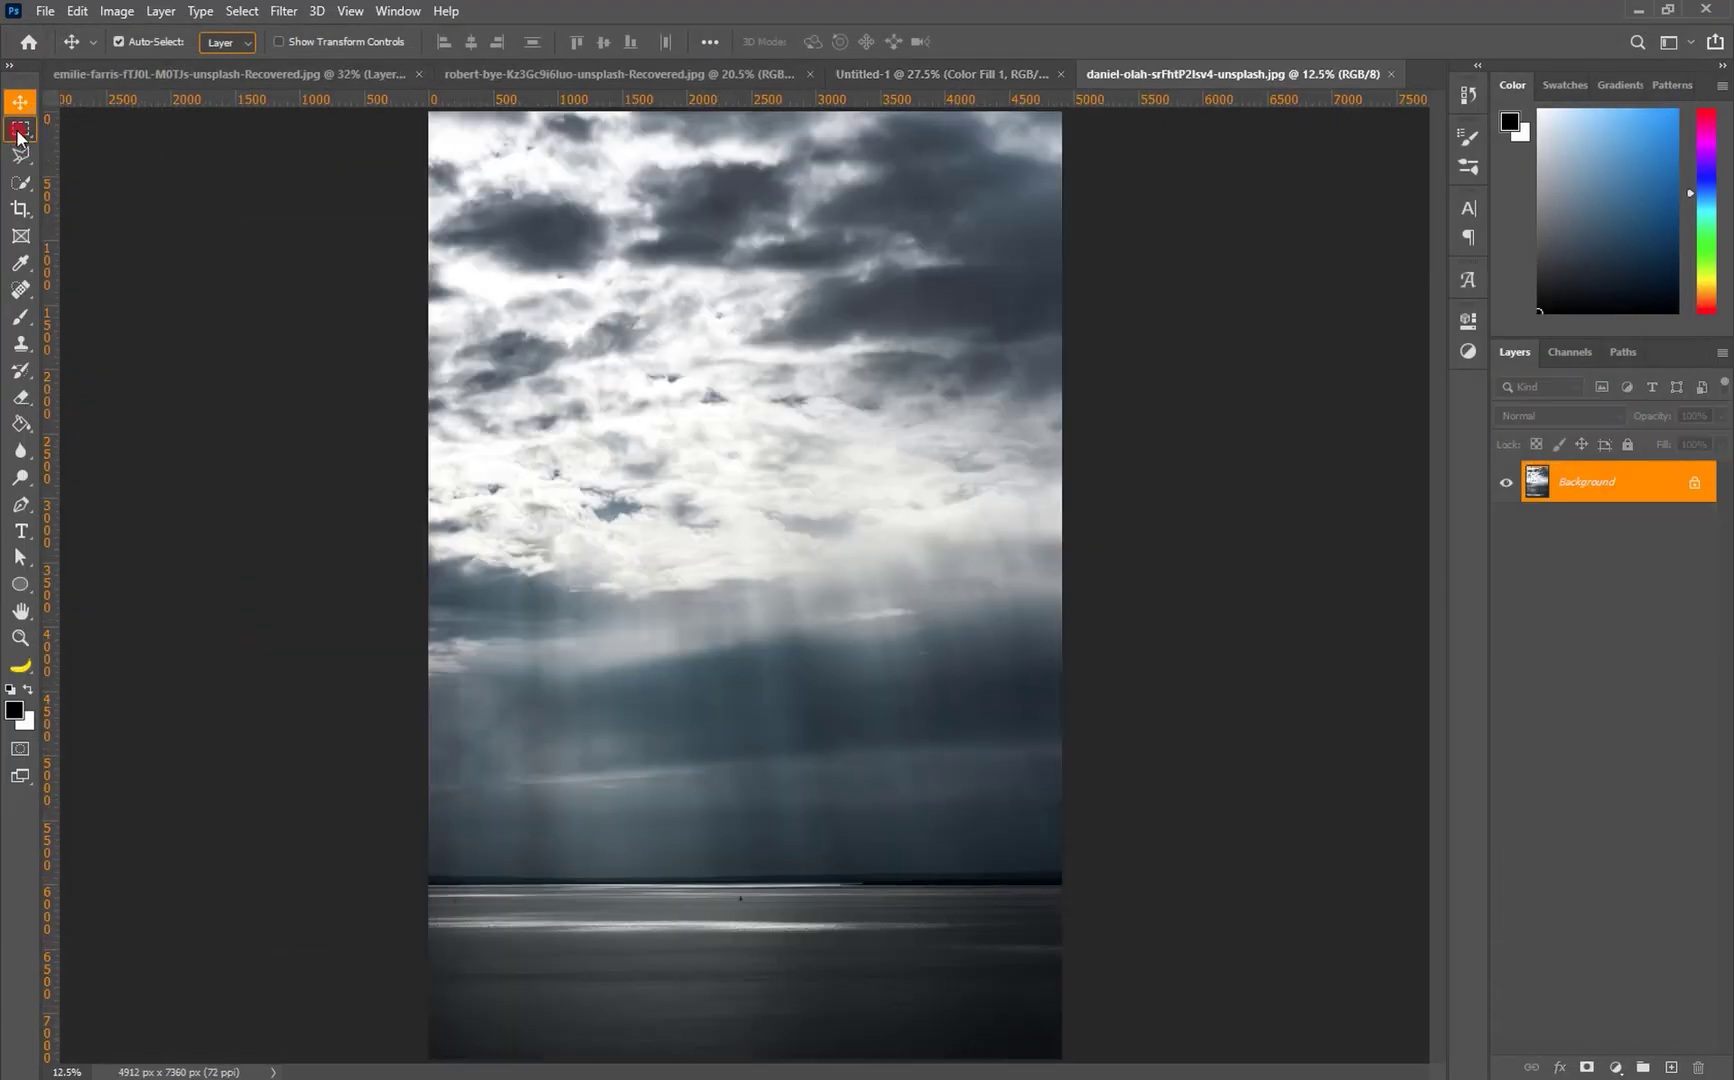
Copy the upper, cloudy part of the sky photo into the composite and place its layer directly beneath the water strip.
scroll(398, 158, "down", 1)
left_click_drag(456, 155, 1037, 690)
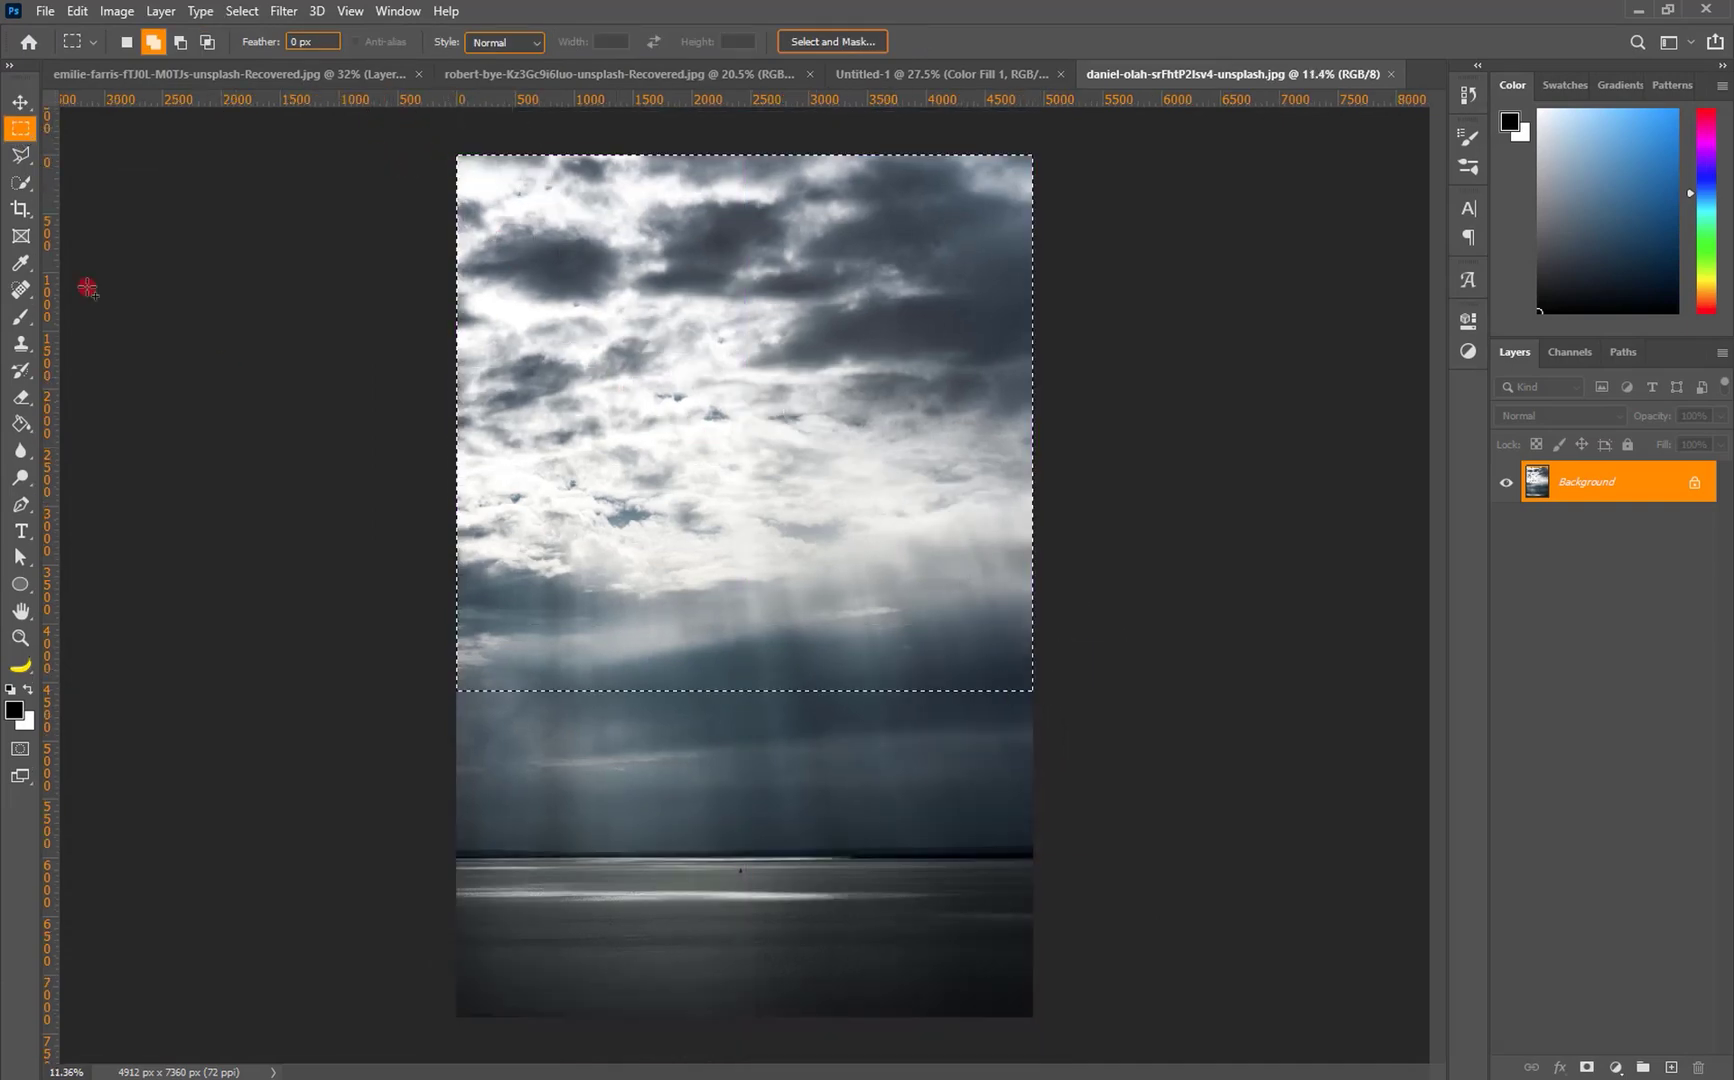
key("v")
left_click_drag(826, 263, 1297, 492)
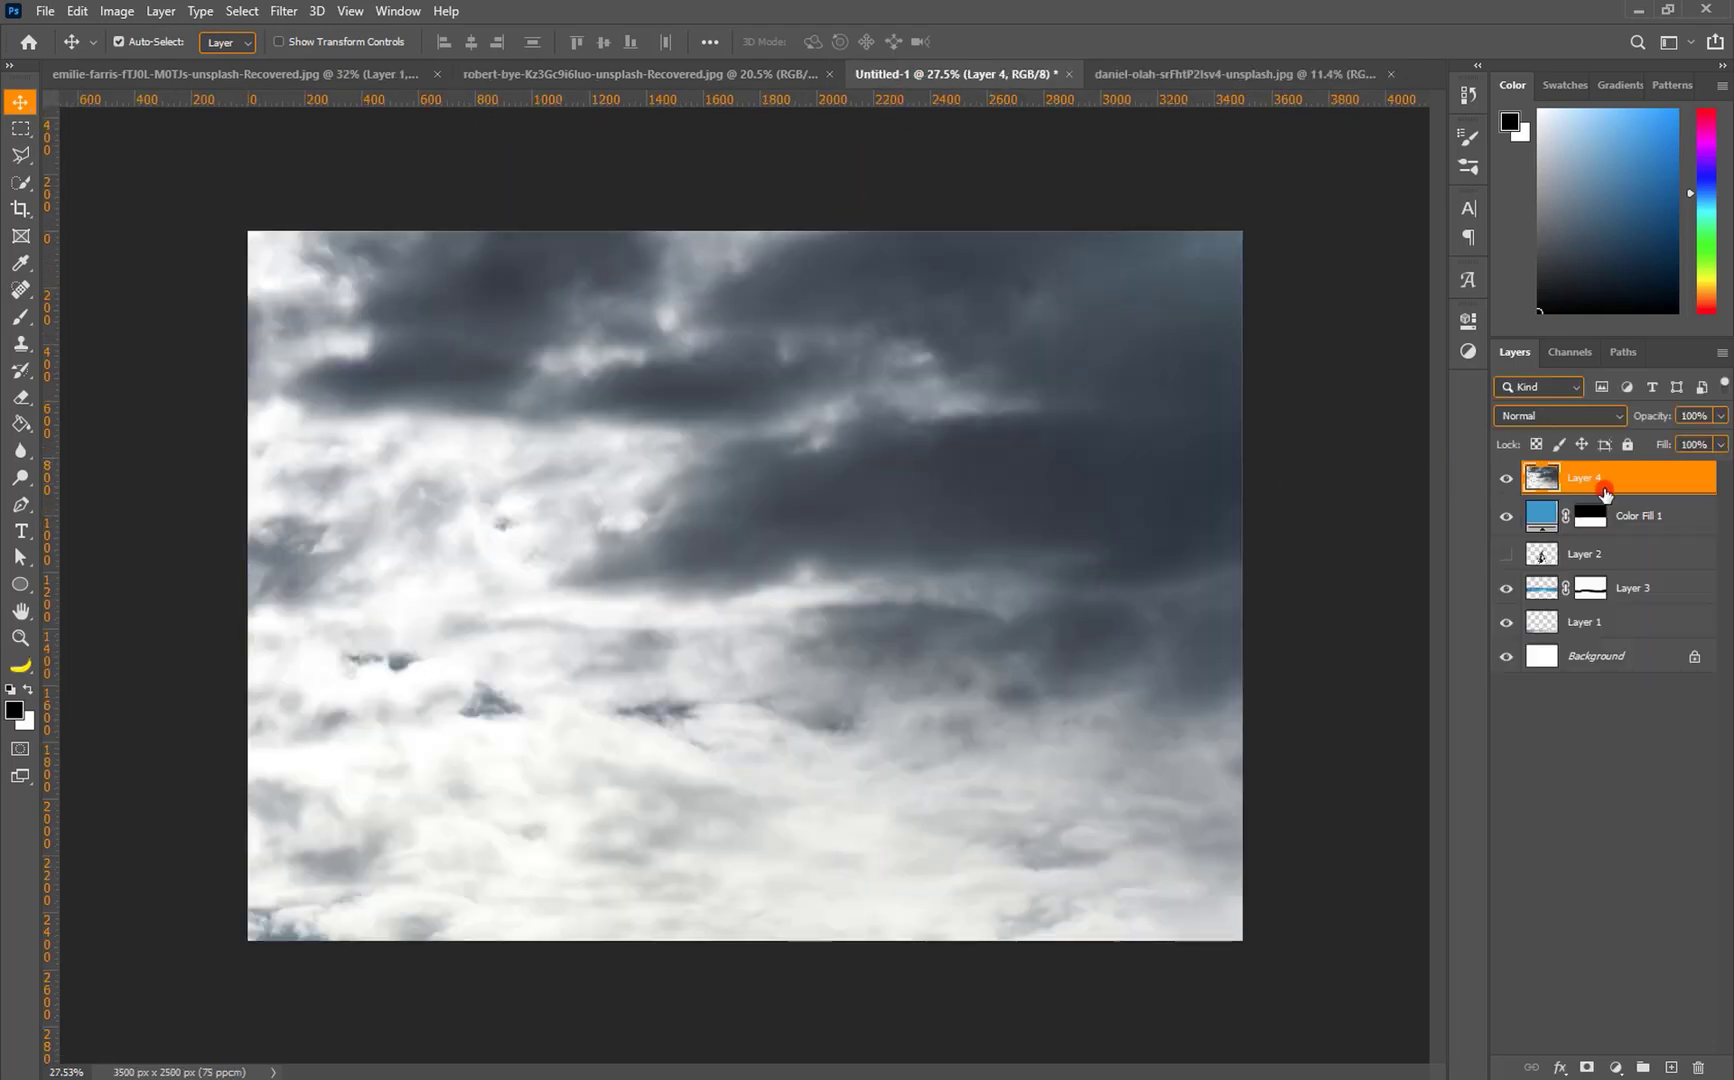
left_click_drag(1605, 493, 1595, 606)
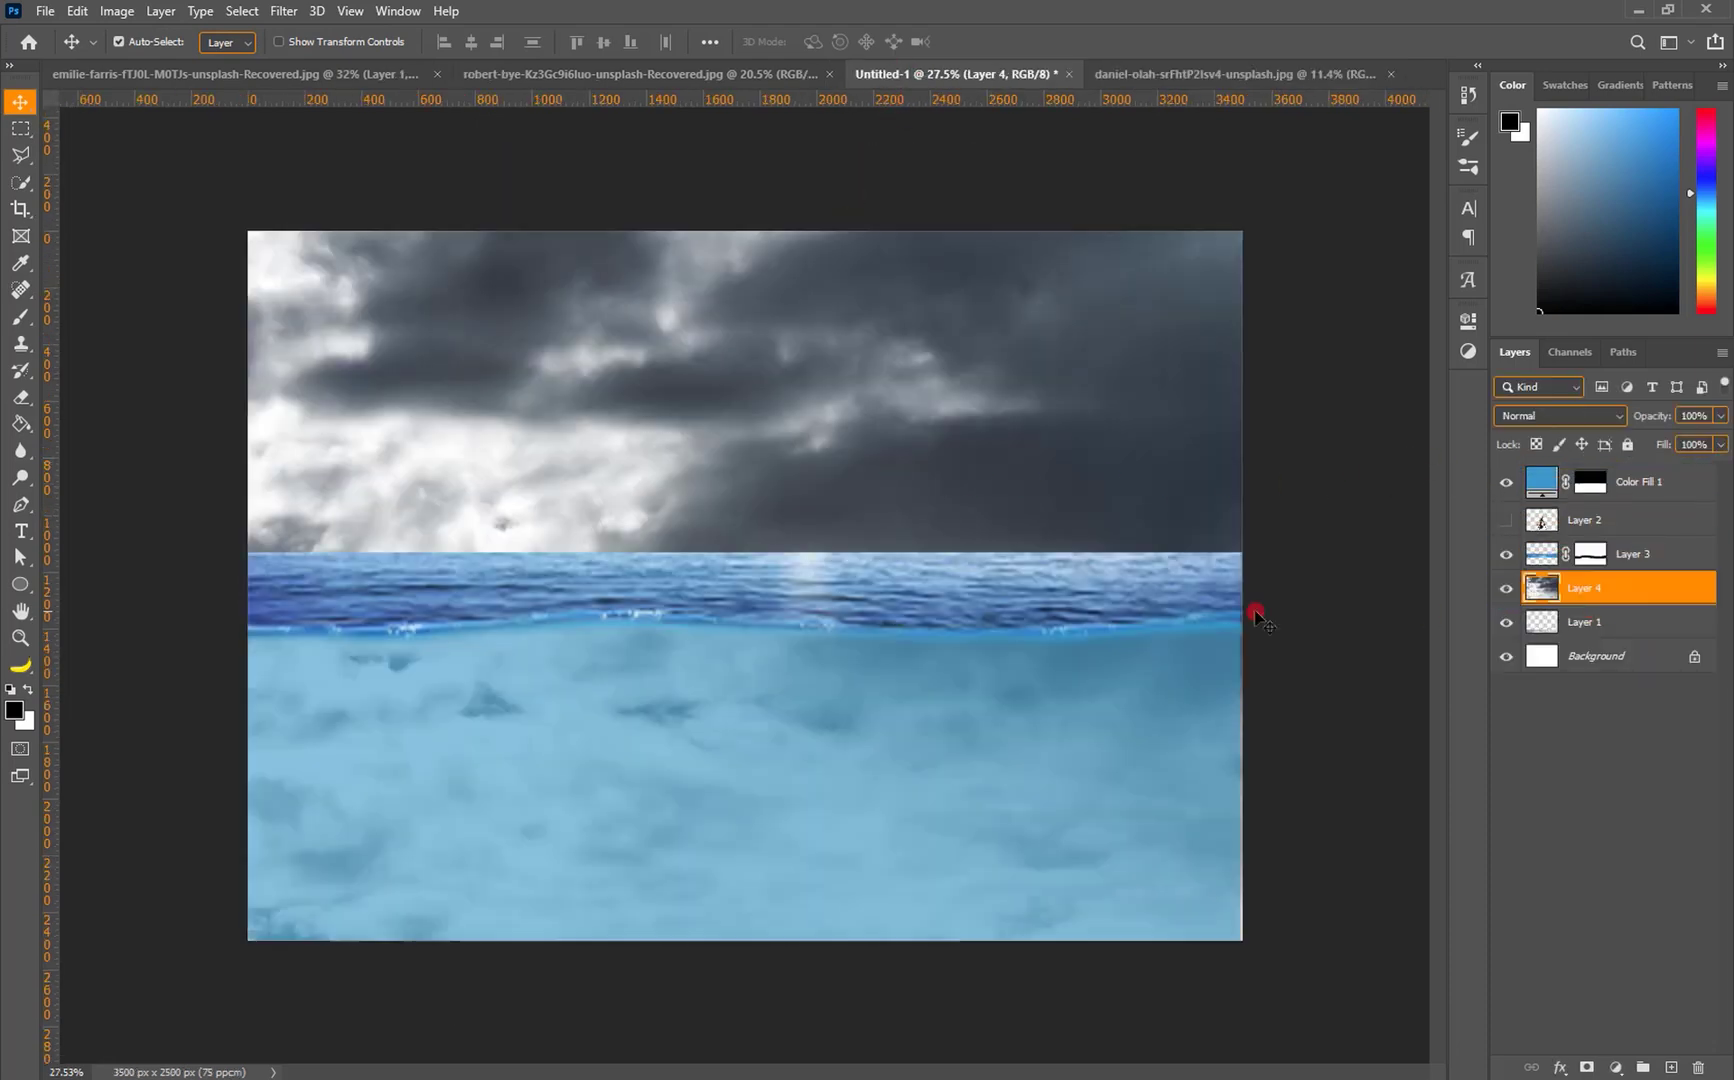
Scale the sky layer proportionally to about 48% and align its upper edge with the top of the canvas.
key("ctrl+t")
left_click_drag(1260, 720, 582, 664)
left_click_drag(426, 747, 958, 566)
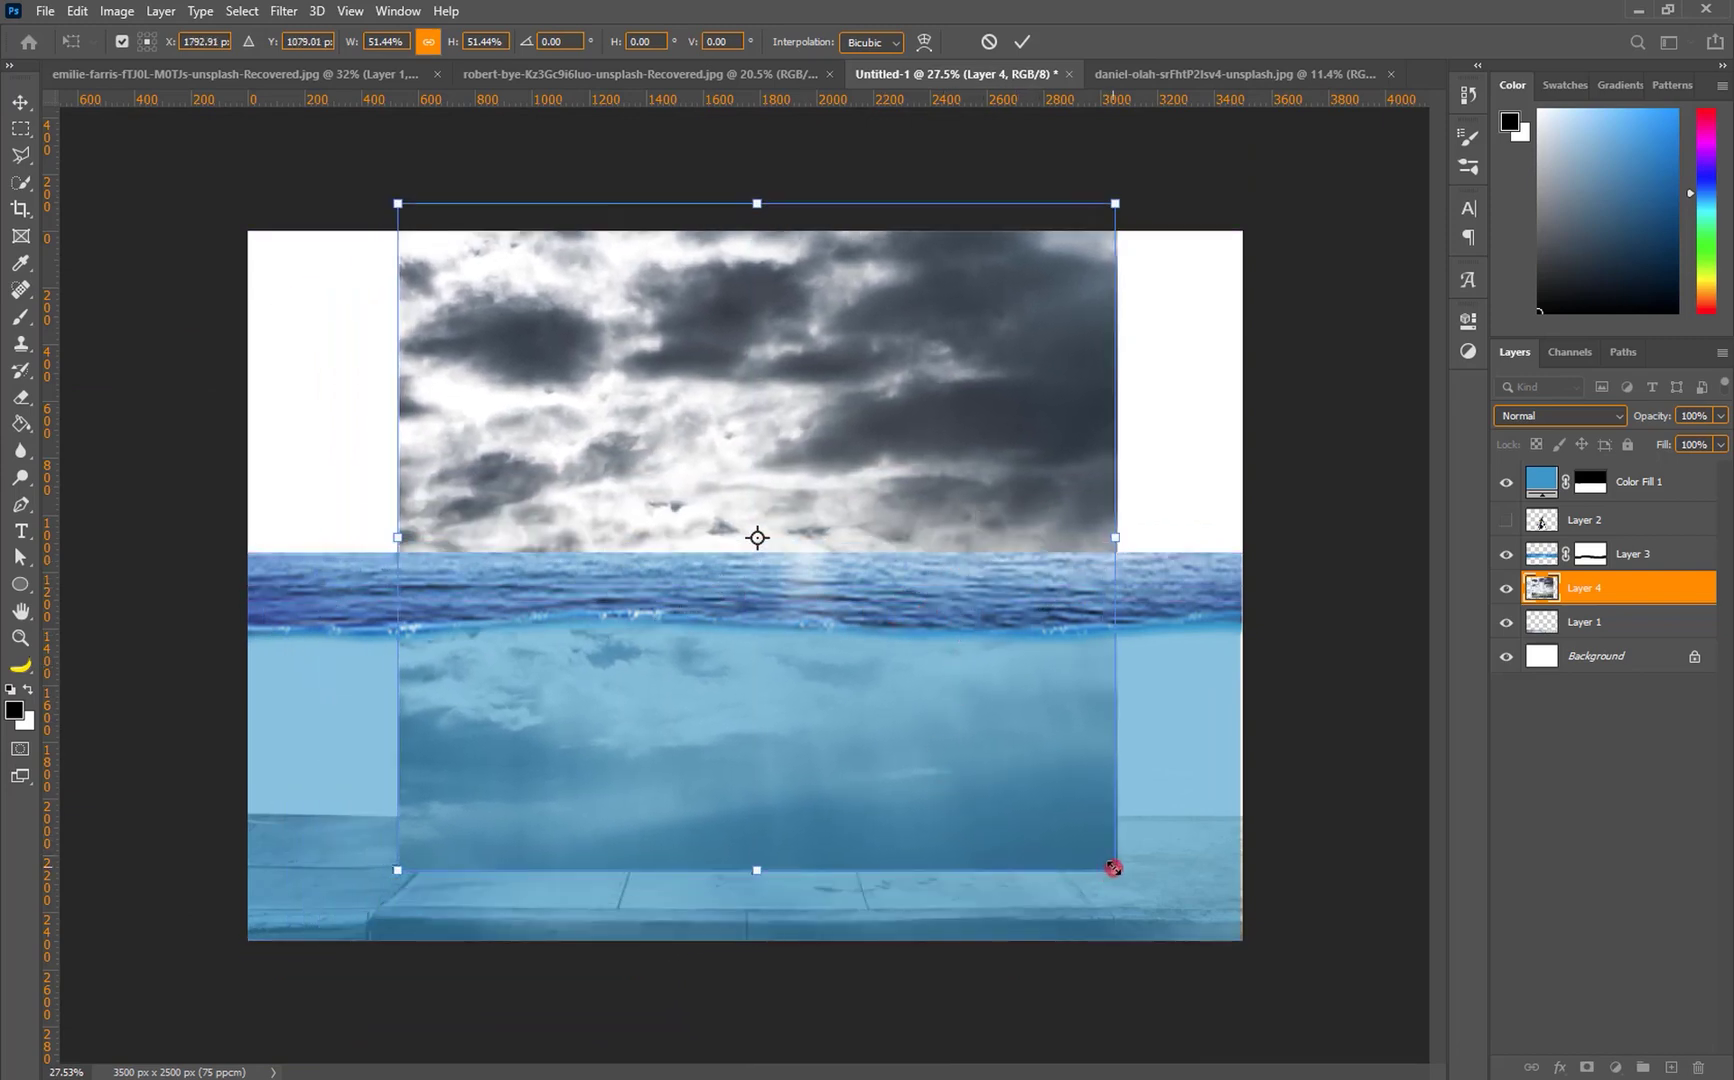
left_click_drag(1114, 868, 1163, 921)
left_click_drag(967, 866, 939, 853)
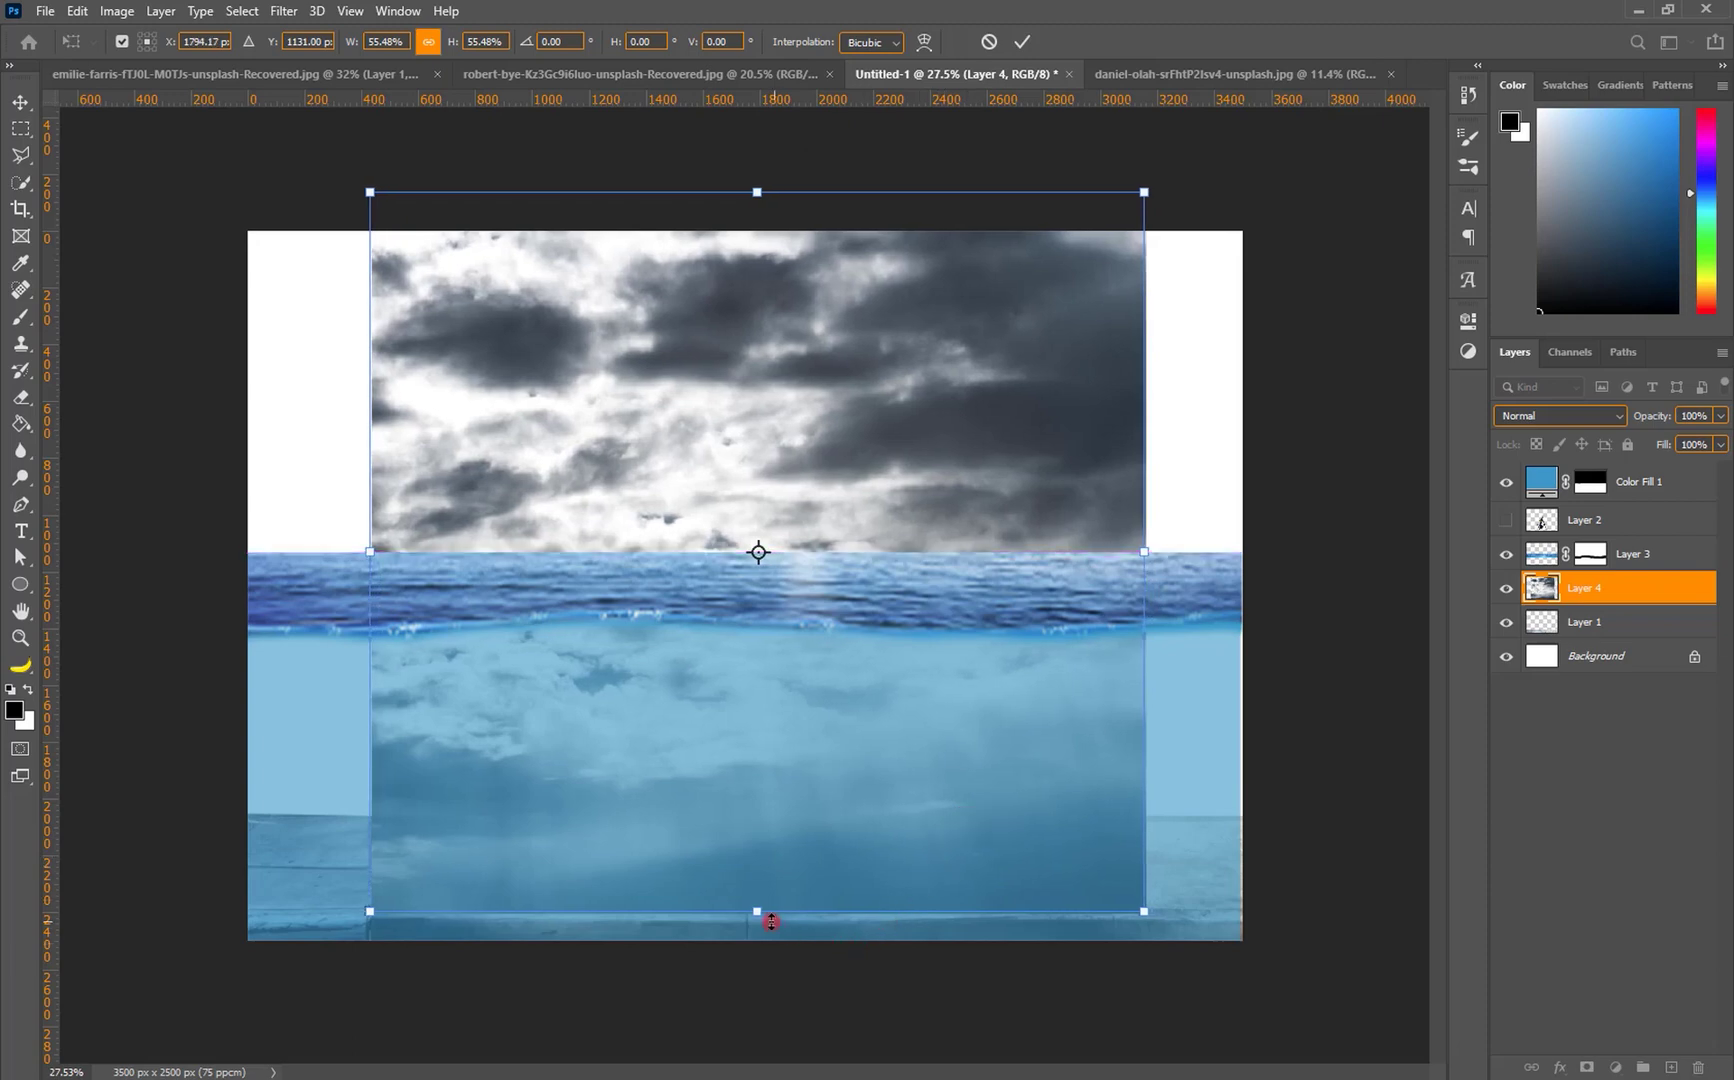
left_click_drag(758, 908, 762, 809)
left_click_drag(775, 731, 771, 789)
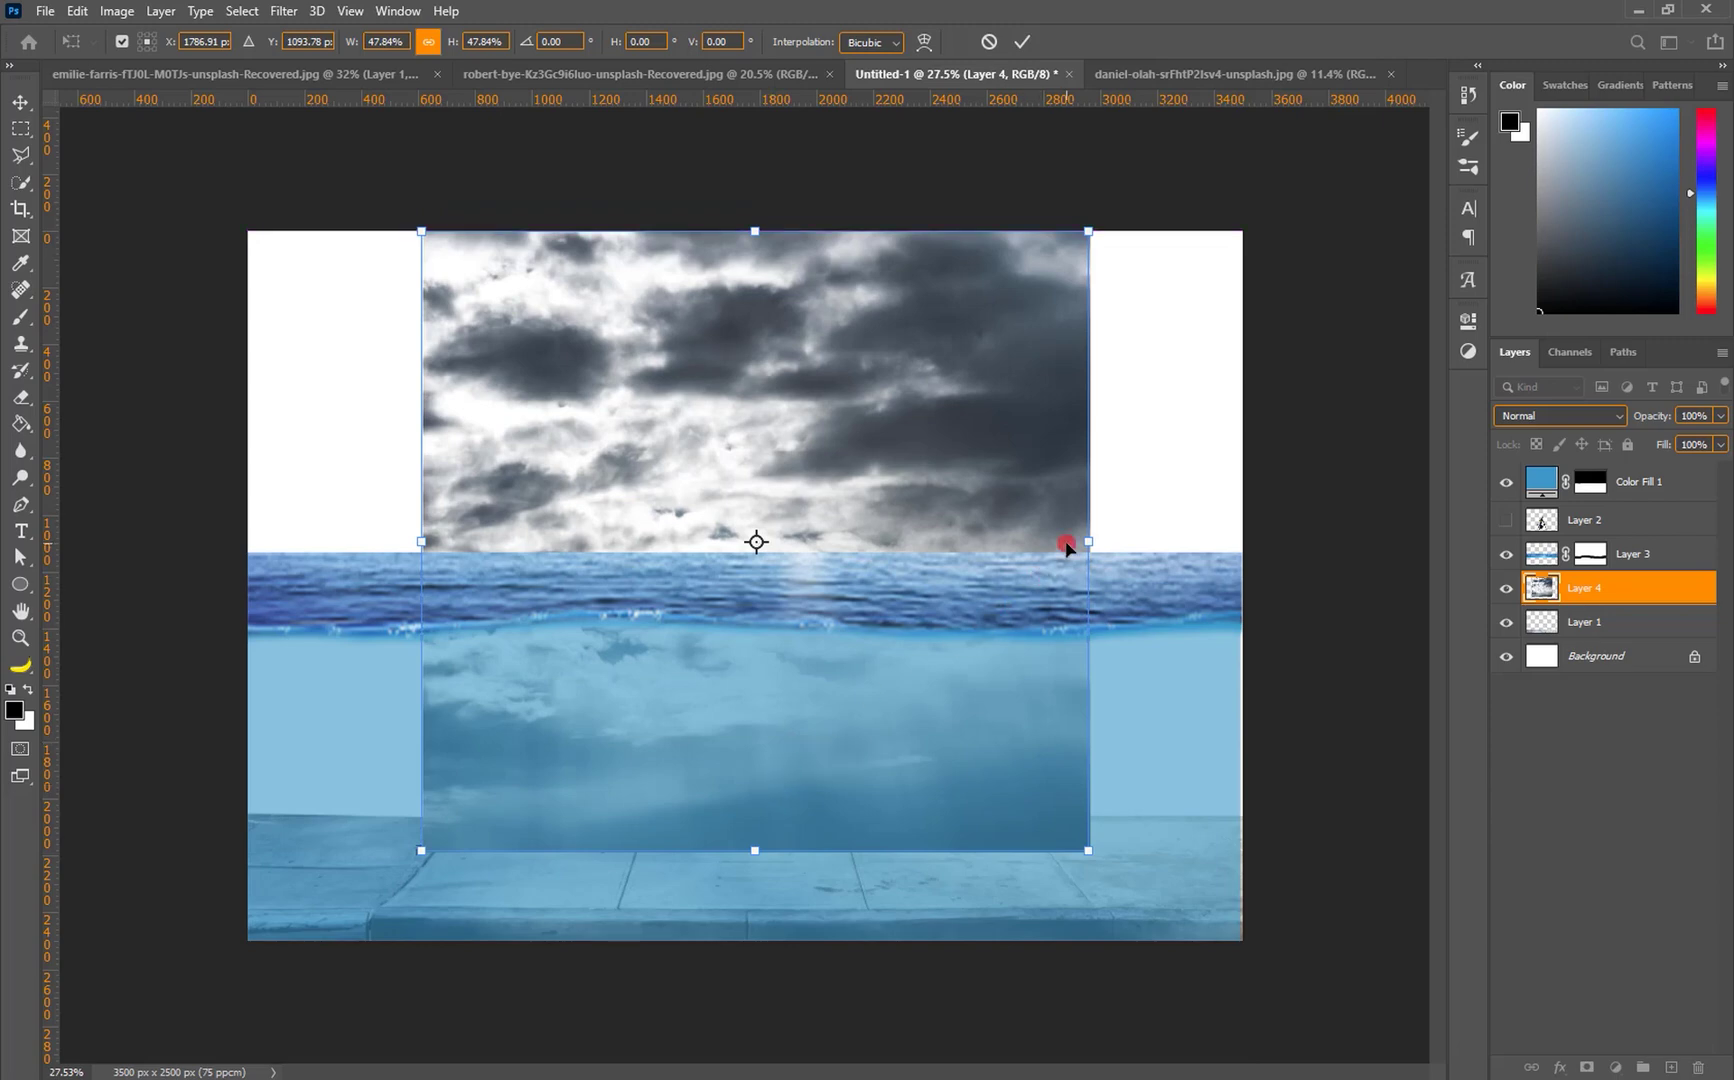
Stretch the sky to the full canvas width and squash it vertically so it ends between the waterline and the pavement.
left_click_drag(1087, 540, 1242, 540)
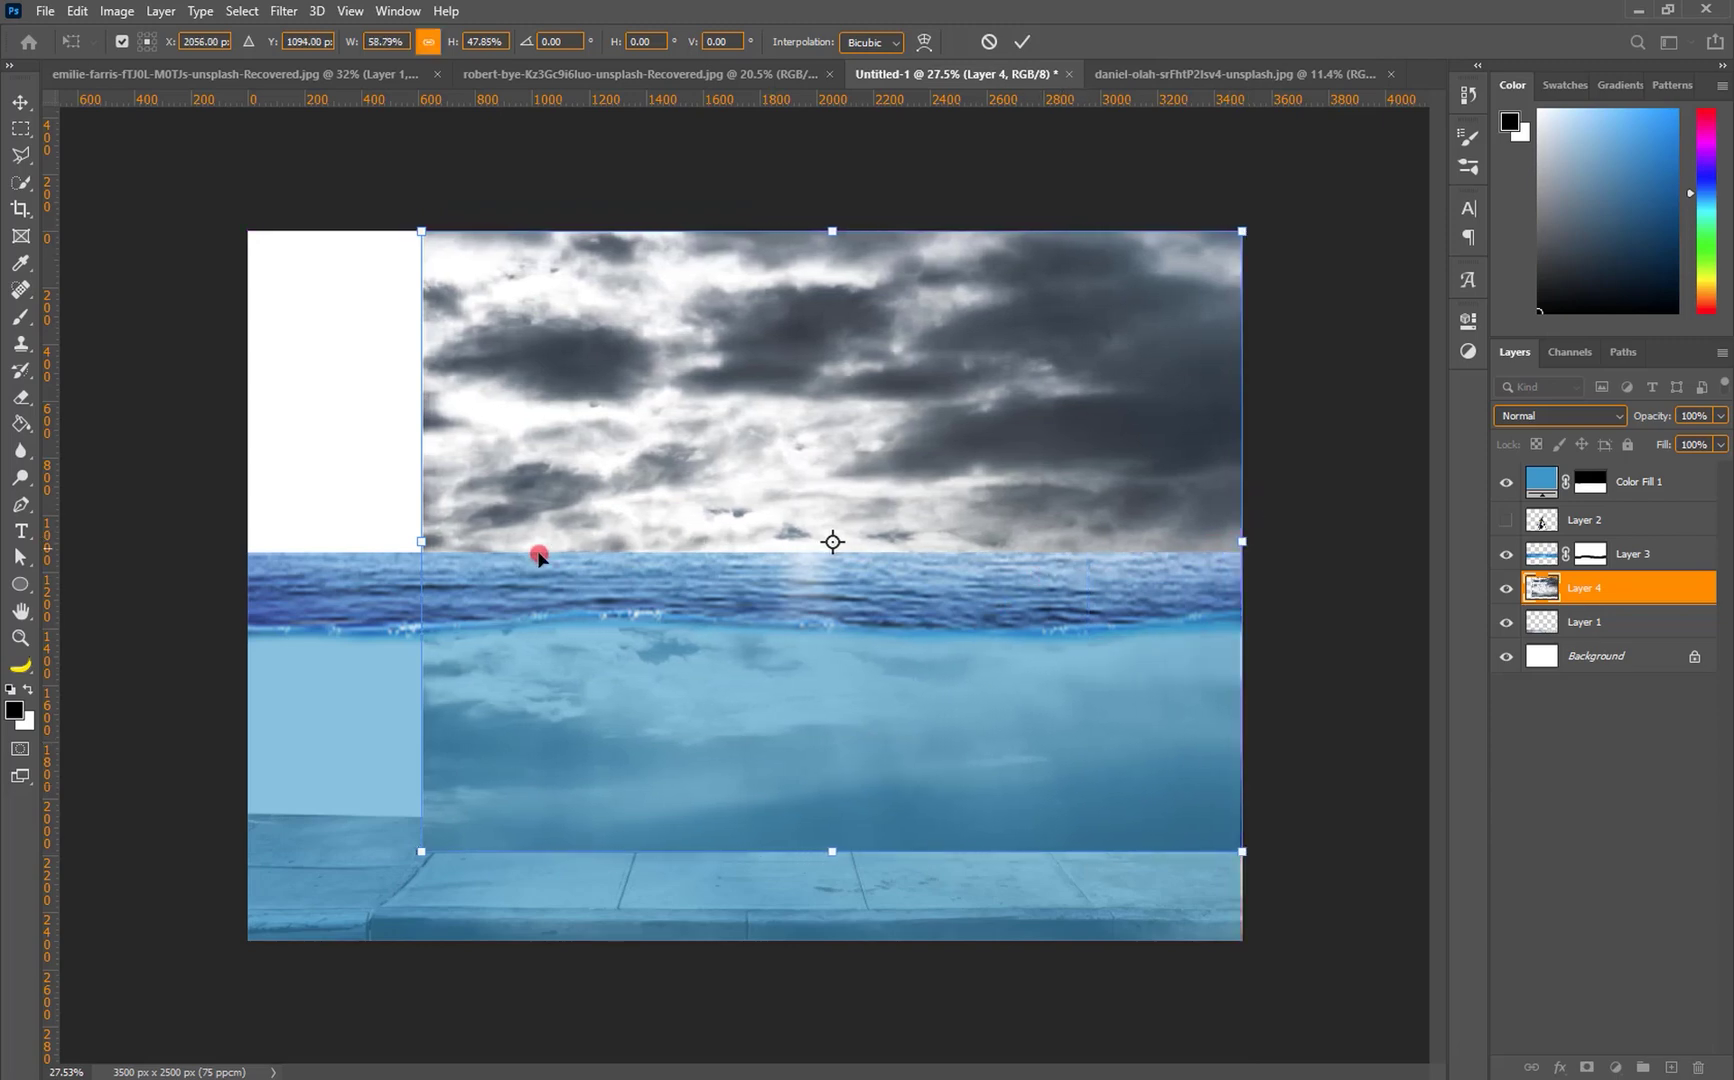
left_click_drag(417, 535, 248, 505)
left_click_drag(752, 861, 745, 743)
key("Return")
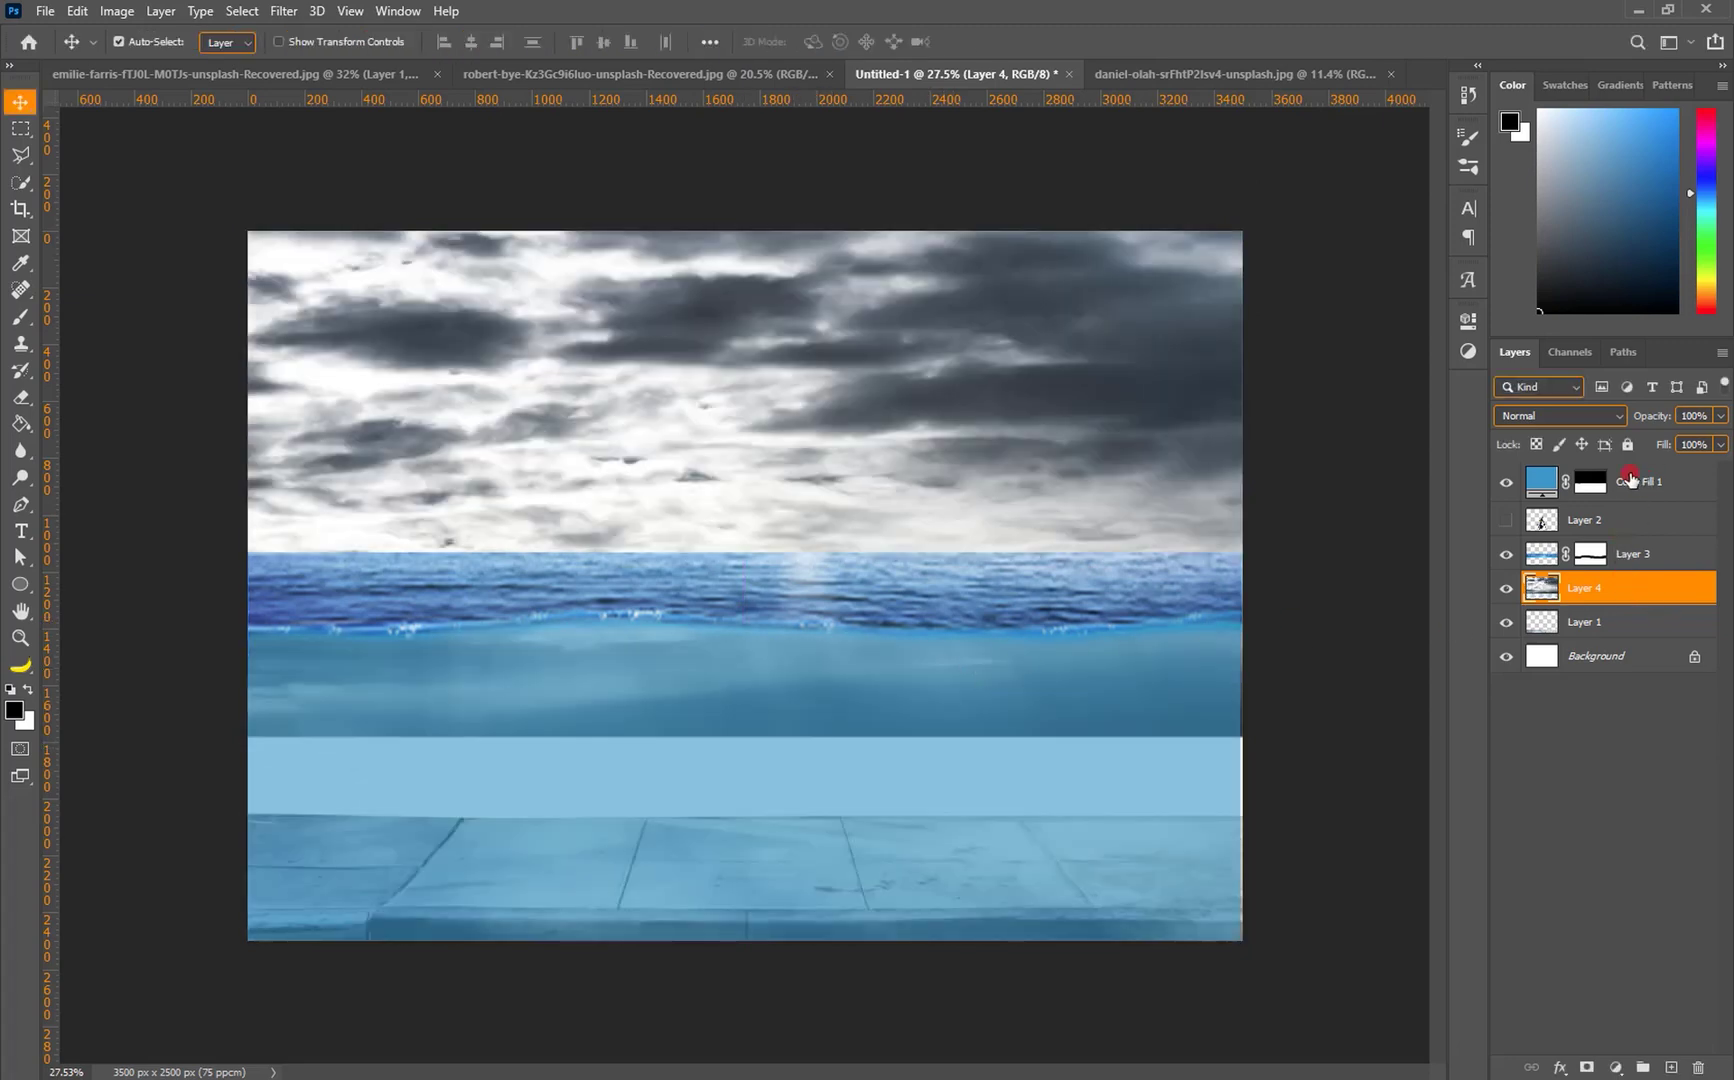
Add a layer mask to the cloudy sky layer and paint out its part below the waterline with a soft black brush.
left_click(1590, 486)
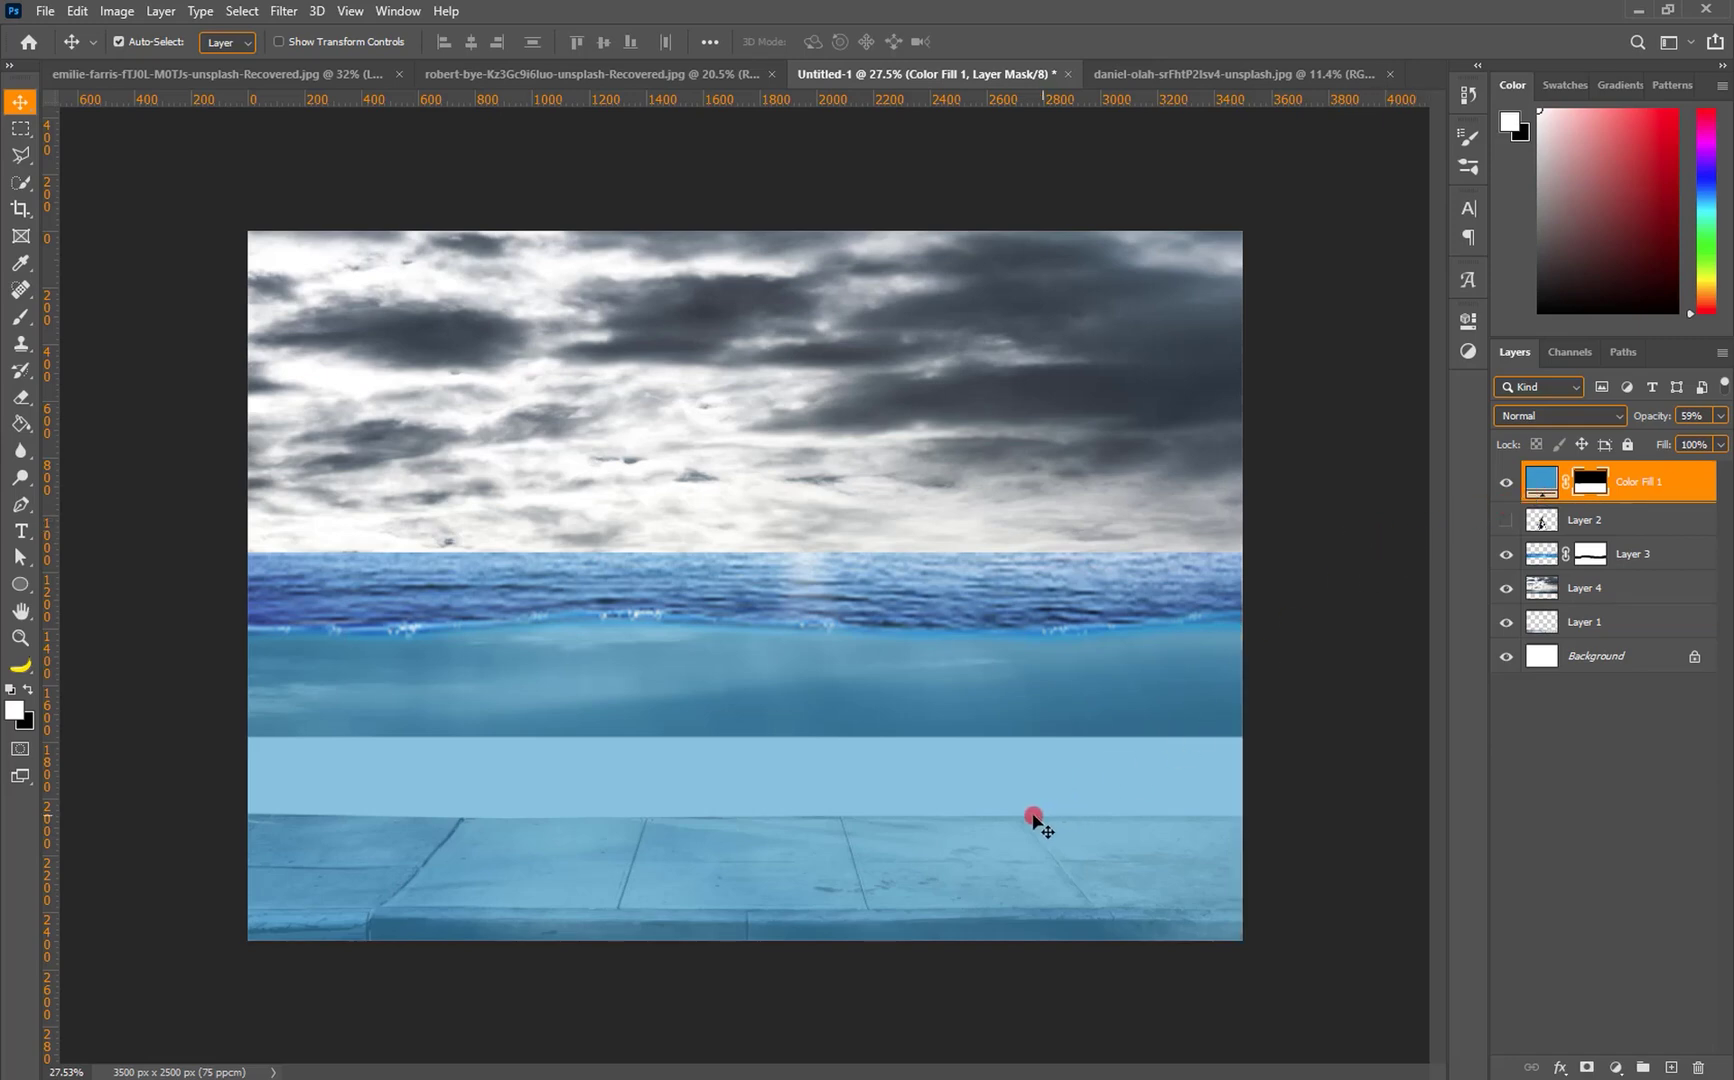
left_click(1192, 607)
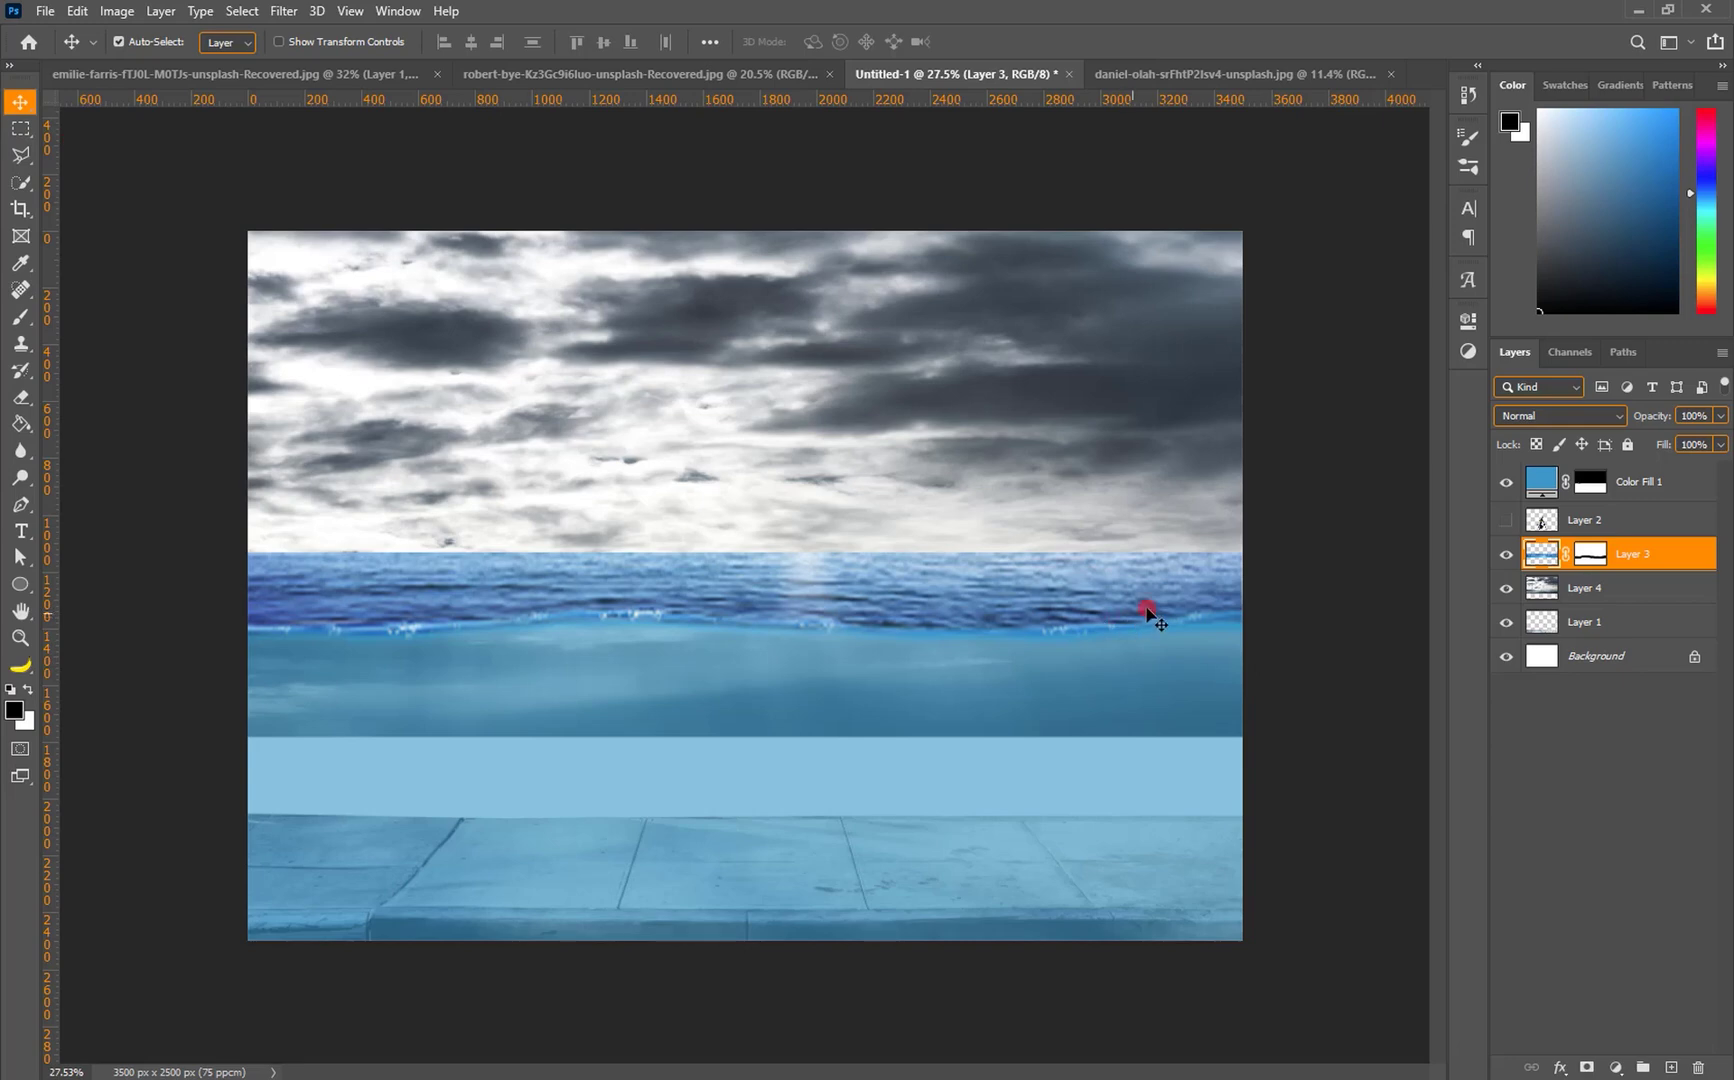
left_click(1591, 590)
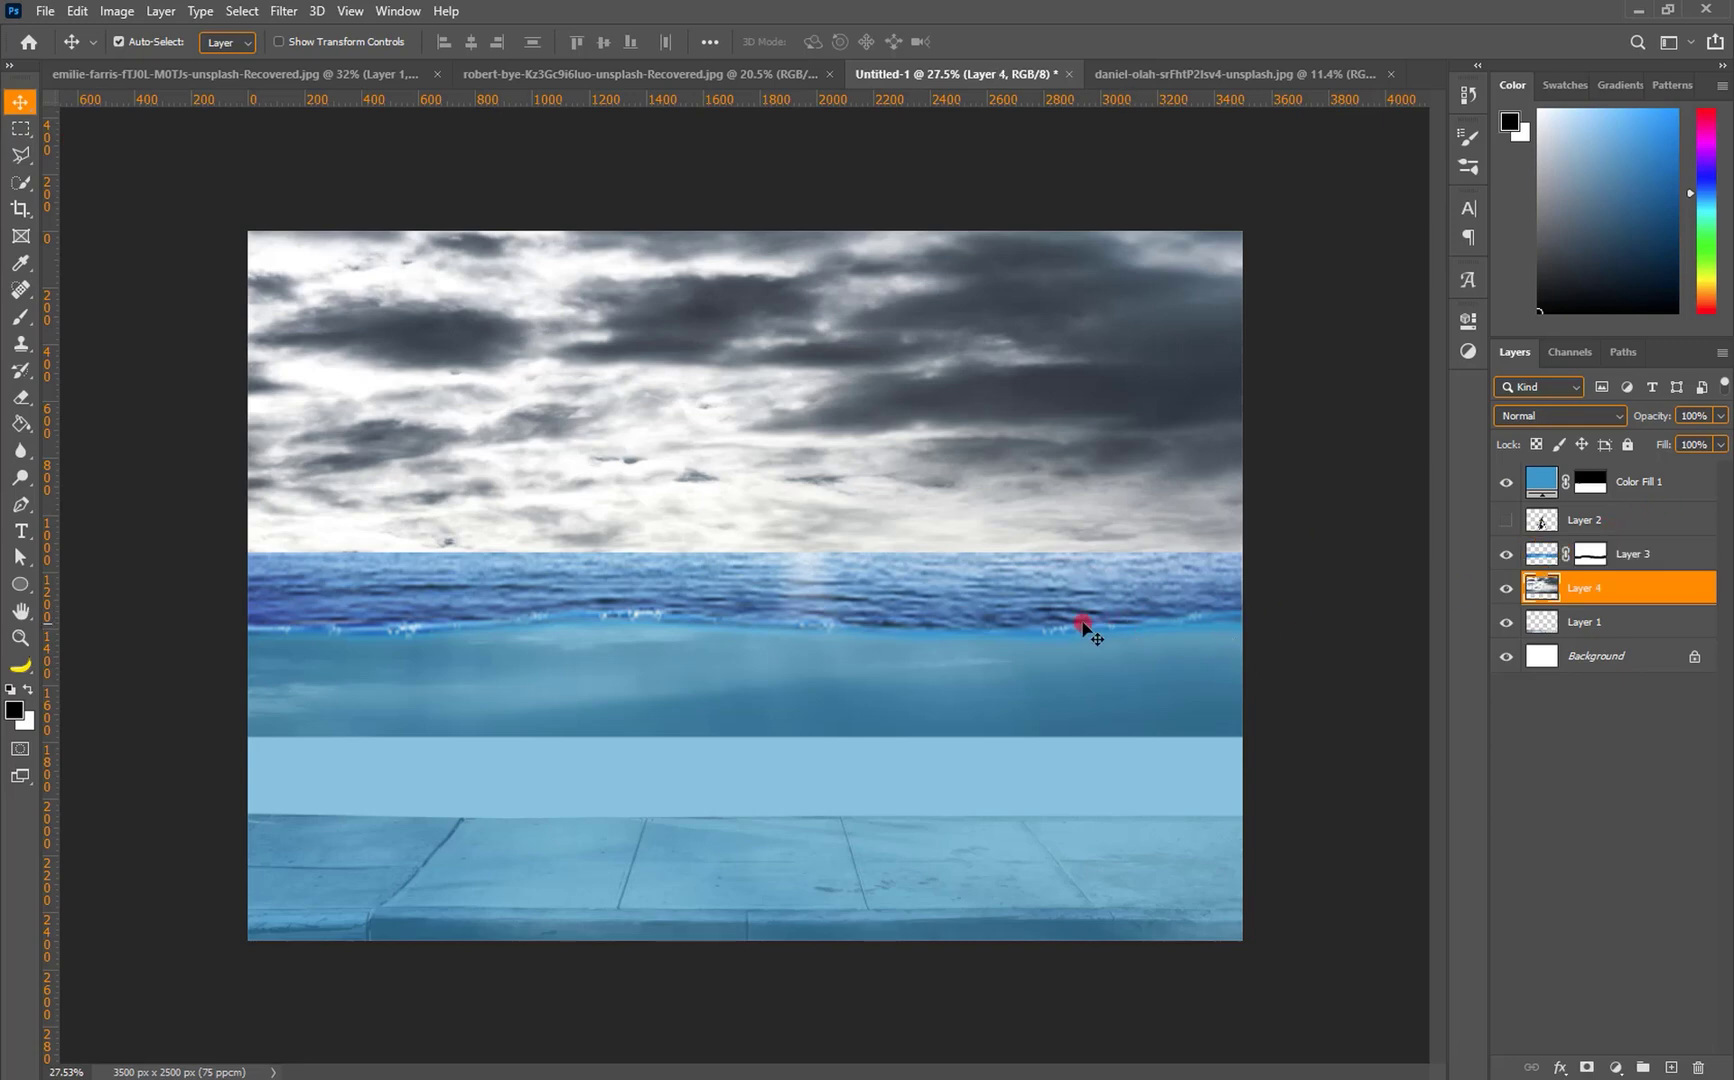
left_click(1584, 1067)
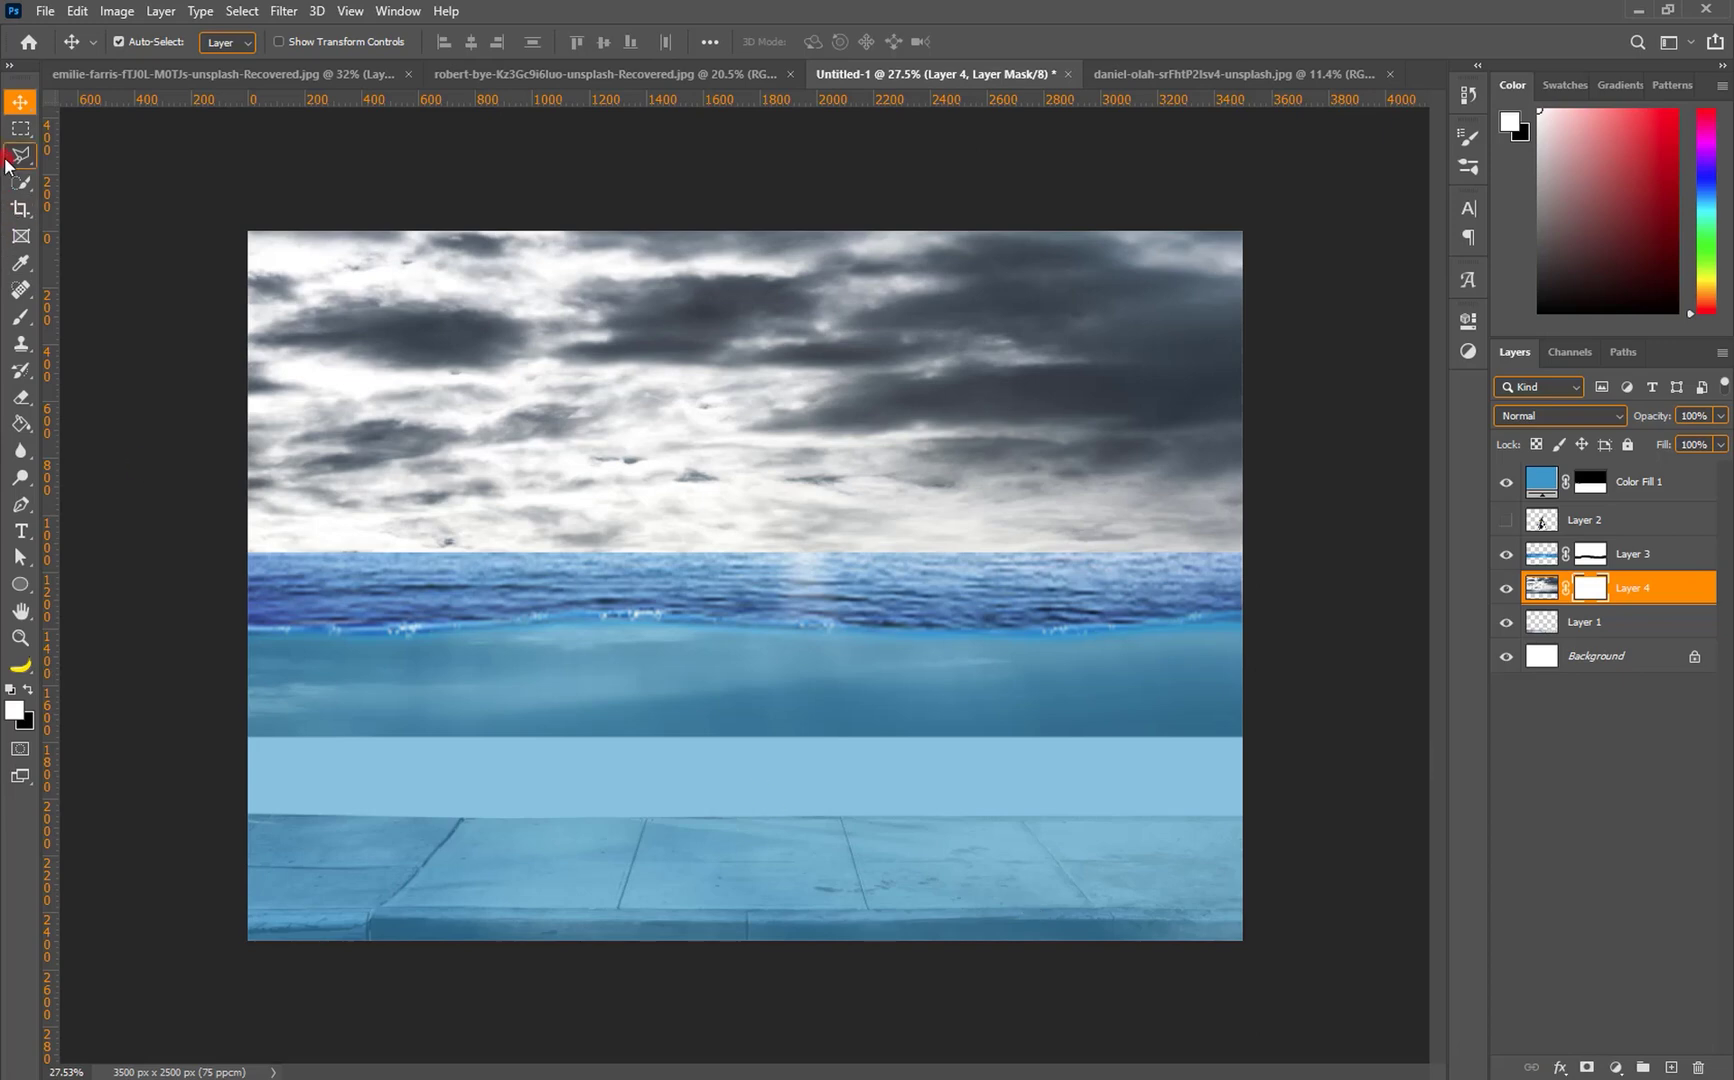
left_click(18, 320)
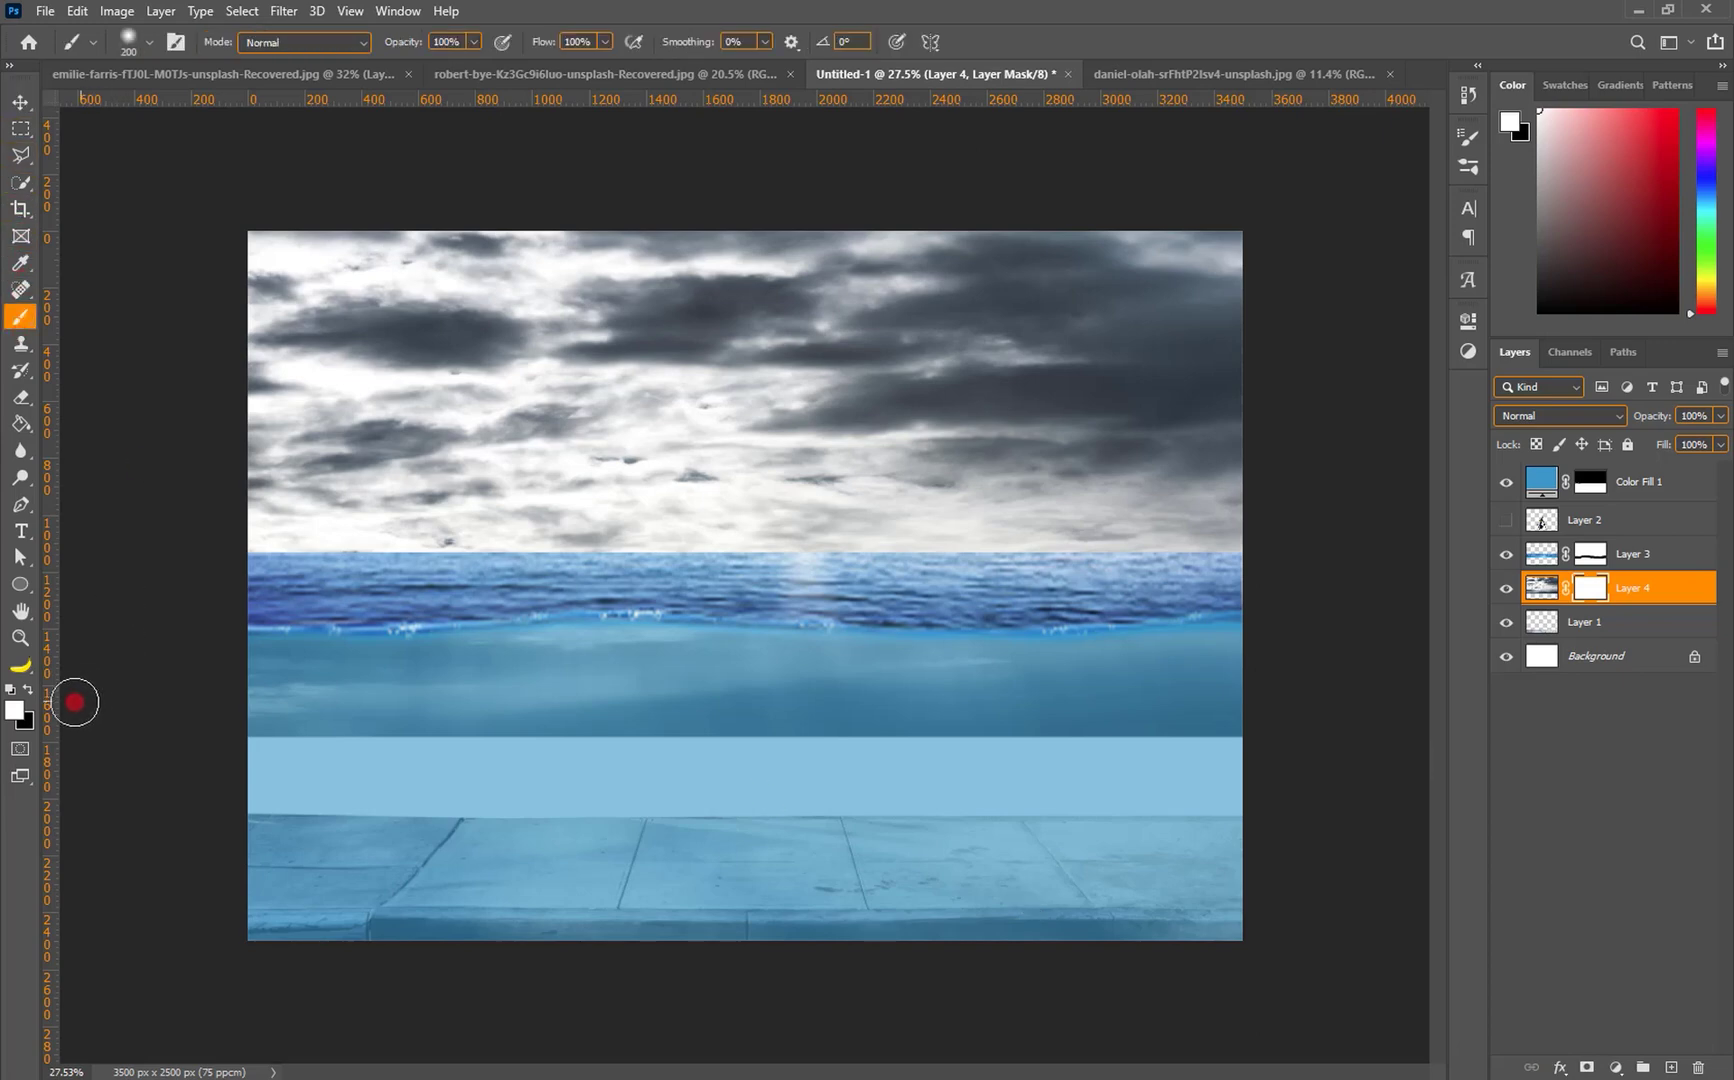
key("bracketright")
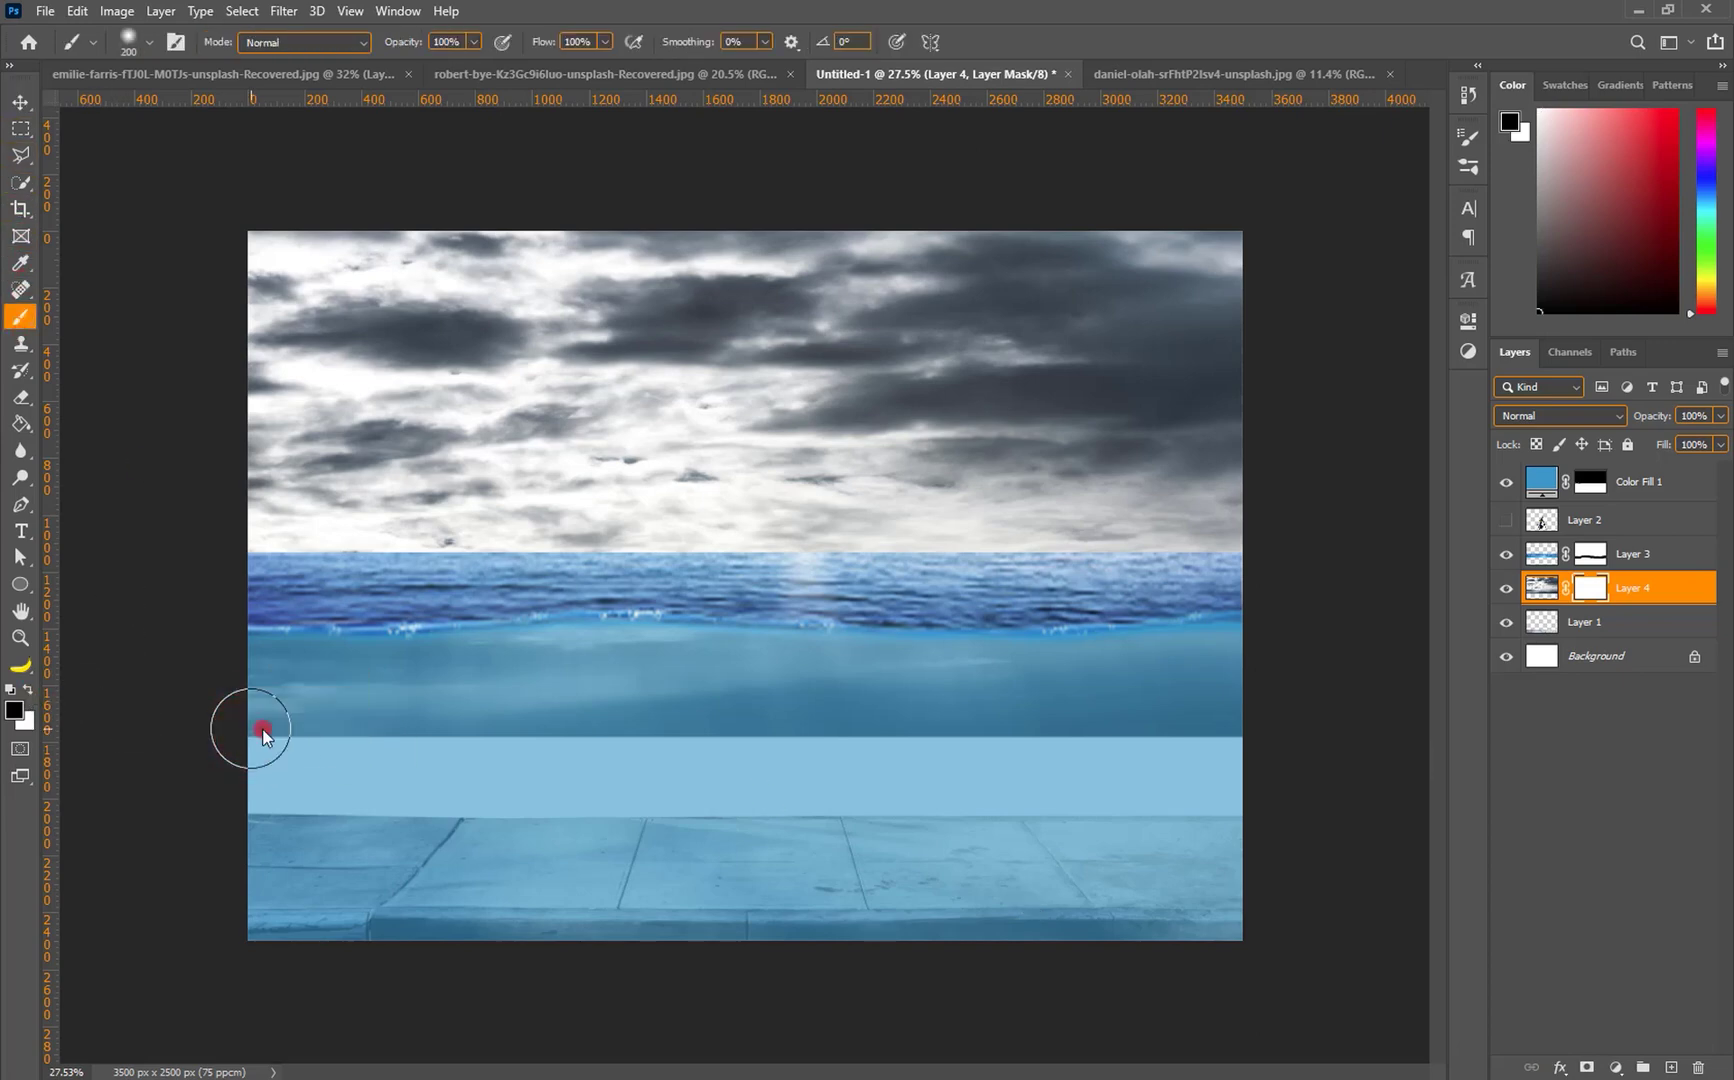
mouse_move(205, 728)
left_mouse_down()
mouse_move(596, 731)
mouse_move(228, 687)
mouse_move(450, 640)
mouse_move(1263, 614)
mouse_move(1149, 642)
mouse_move(1243, 642)
mouse_move(1234, 747)
mouse_move(1225, 700)
mouse_move(533, 673)
mouse_move(731, 720)
left_mouse_up()
mouse_move(480, 693)
left_mouse_down()
mouse_move(780, 714)
mouse_move(1196, 705)
mouse_move(1128, 725)
mouse_move(1203, 671)
left_mouse_up()
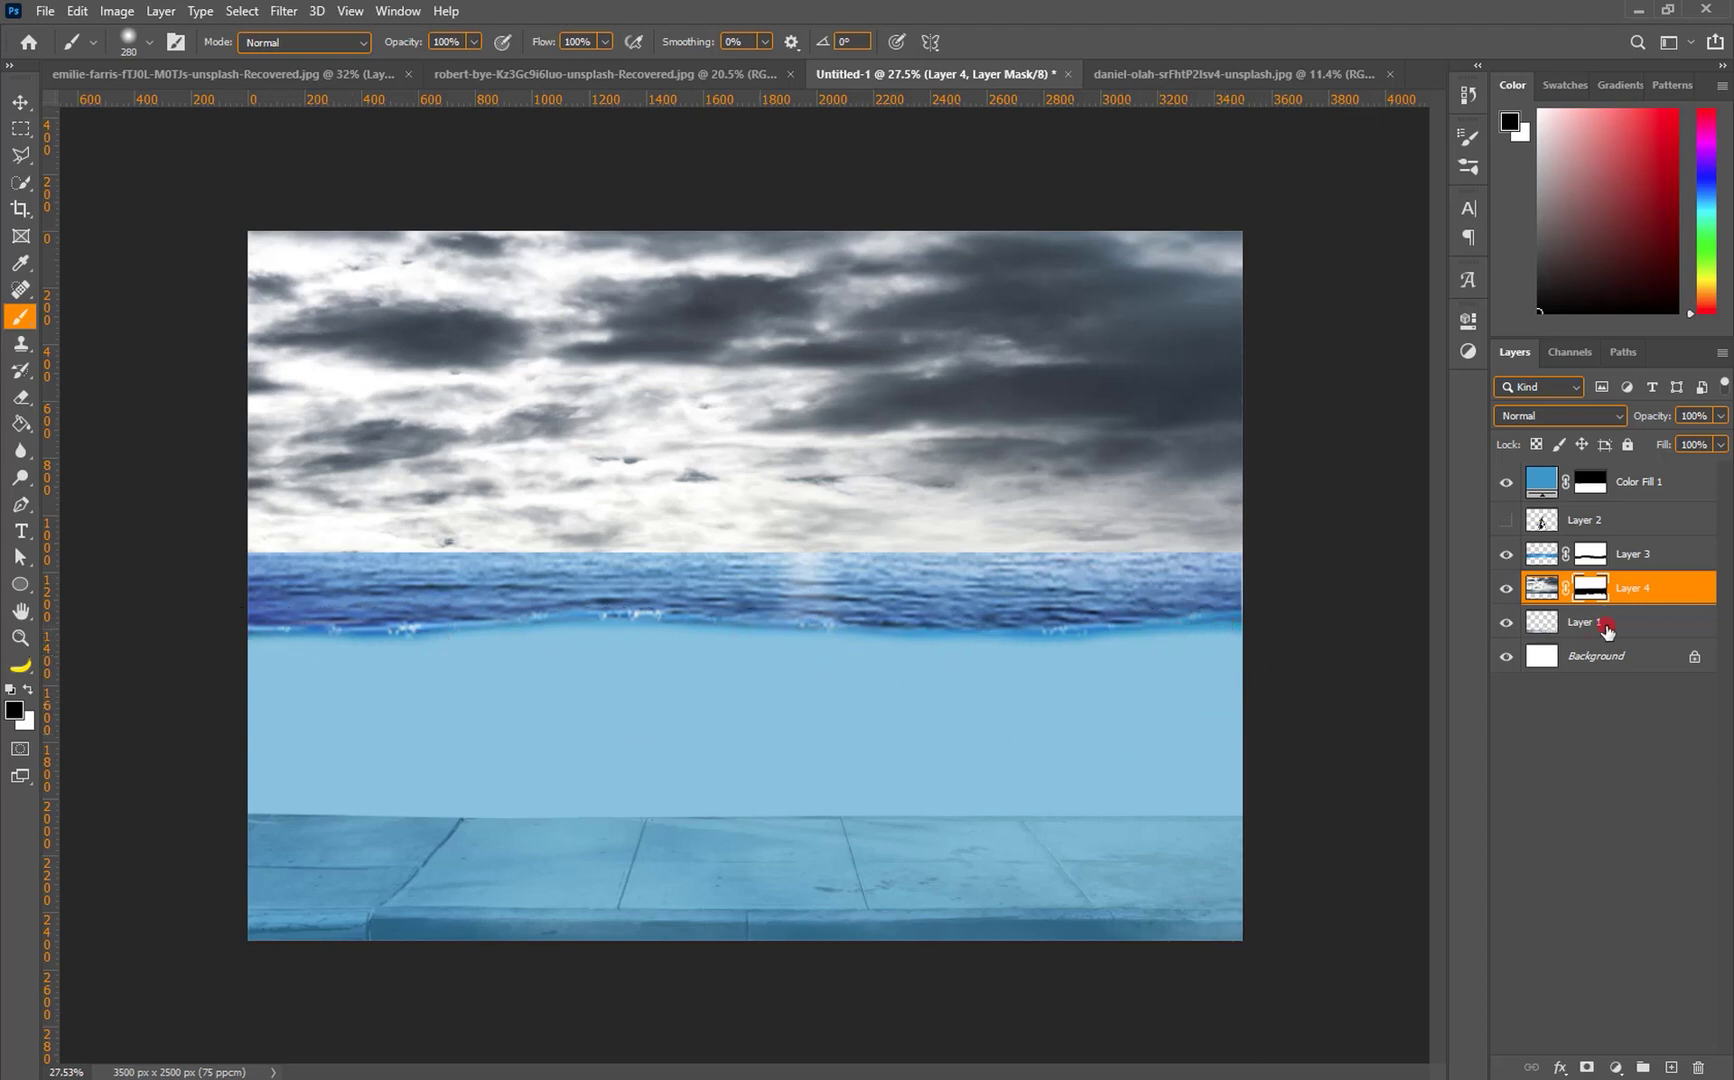
Blend the left part of the horizon by painting black on the water strip's mask along its upper edge, using a 198 px soft brush.
left_click(1592, 567)
scroll(286, 553, "up", 3)
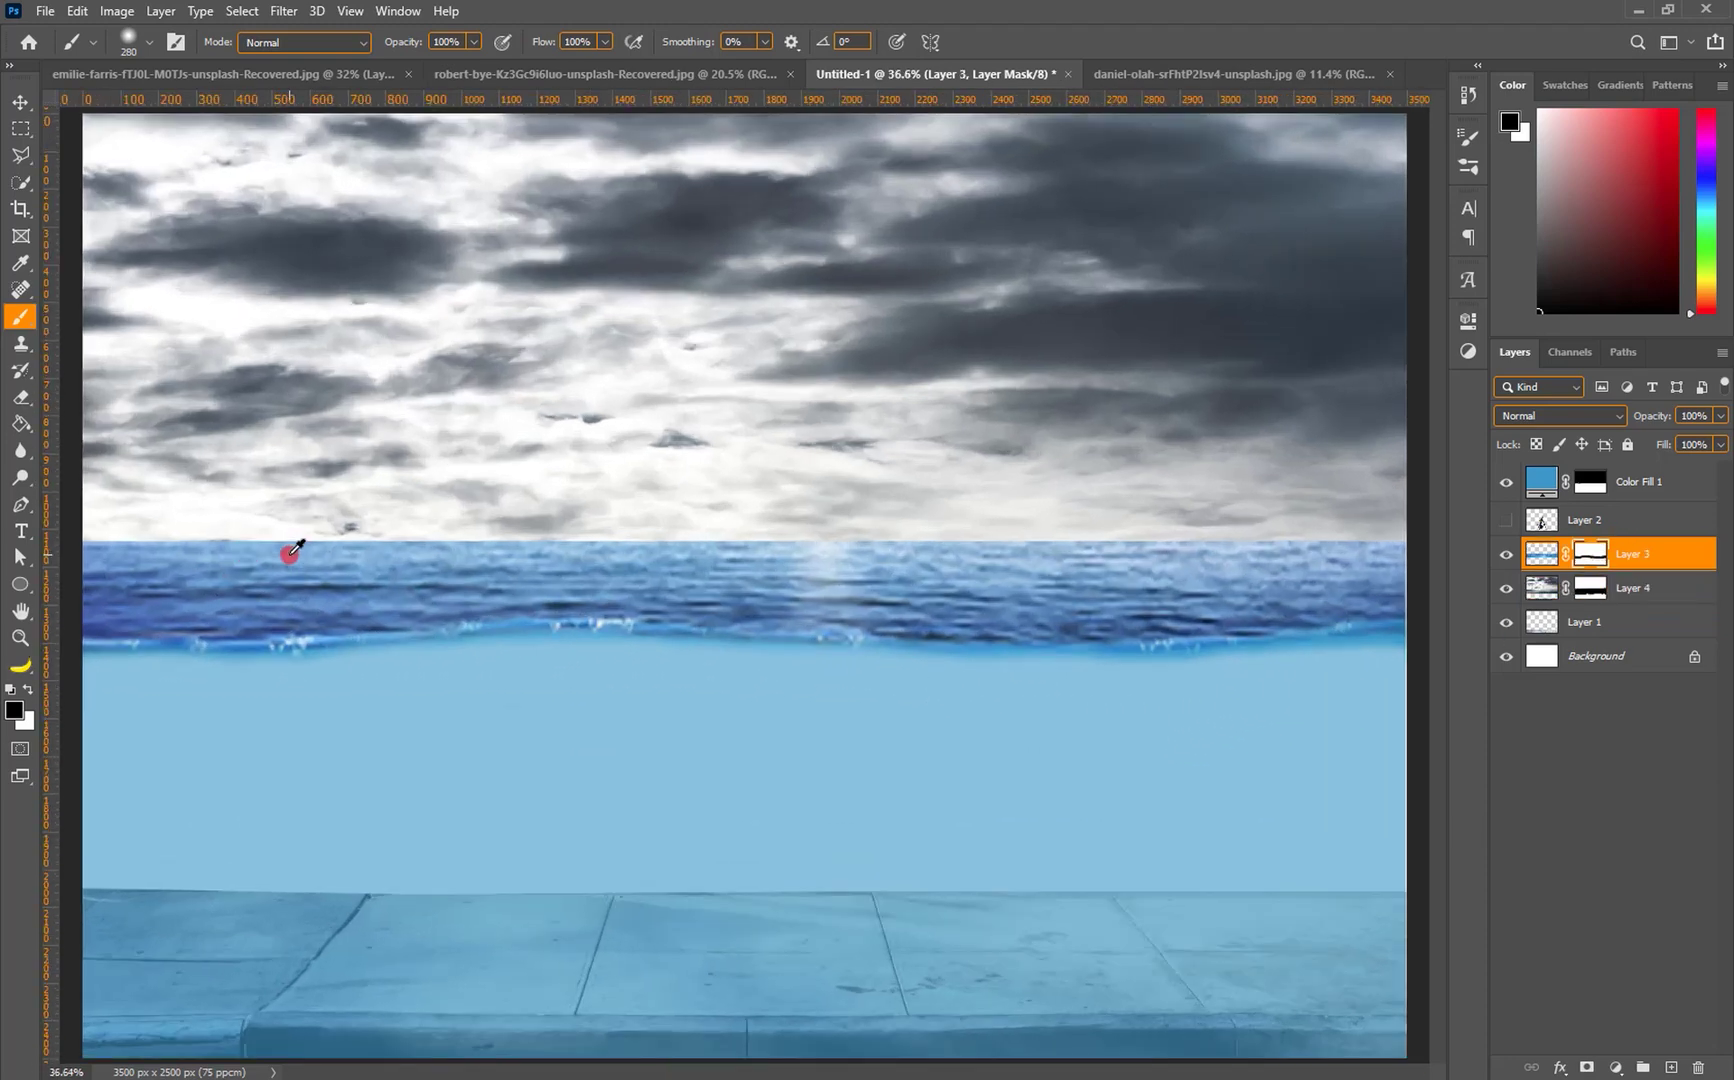
left_click_drag(275, 530, 510, 509)
scroll(400, 503, "up", 2)
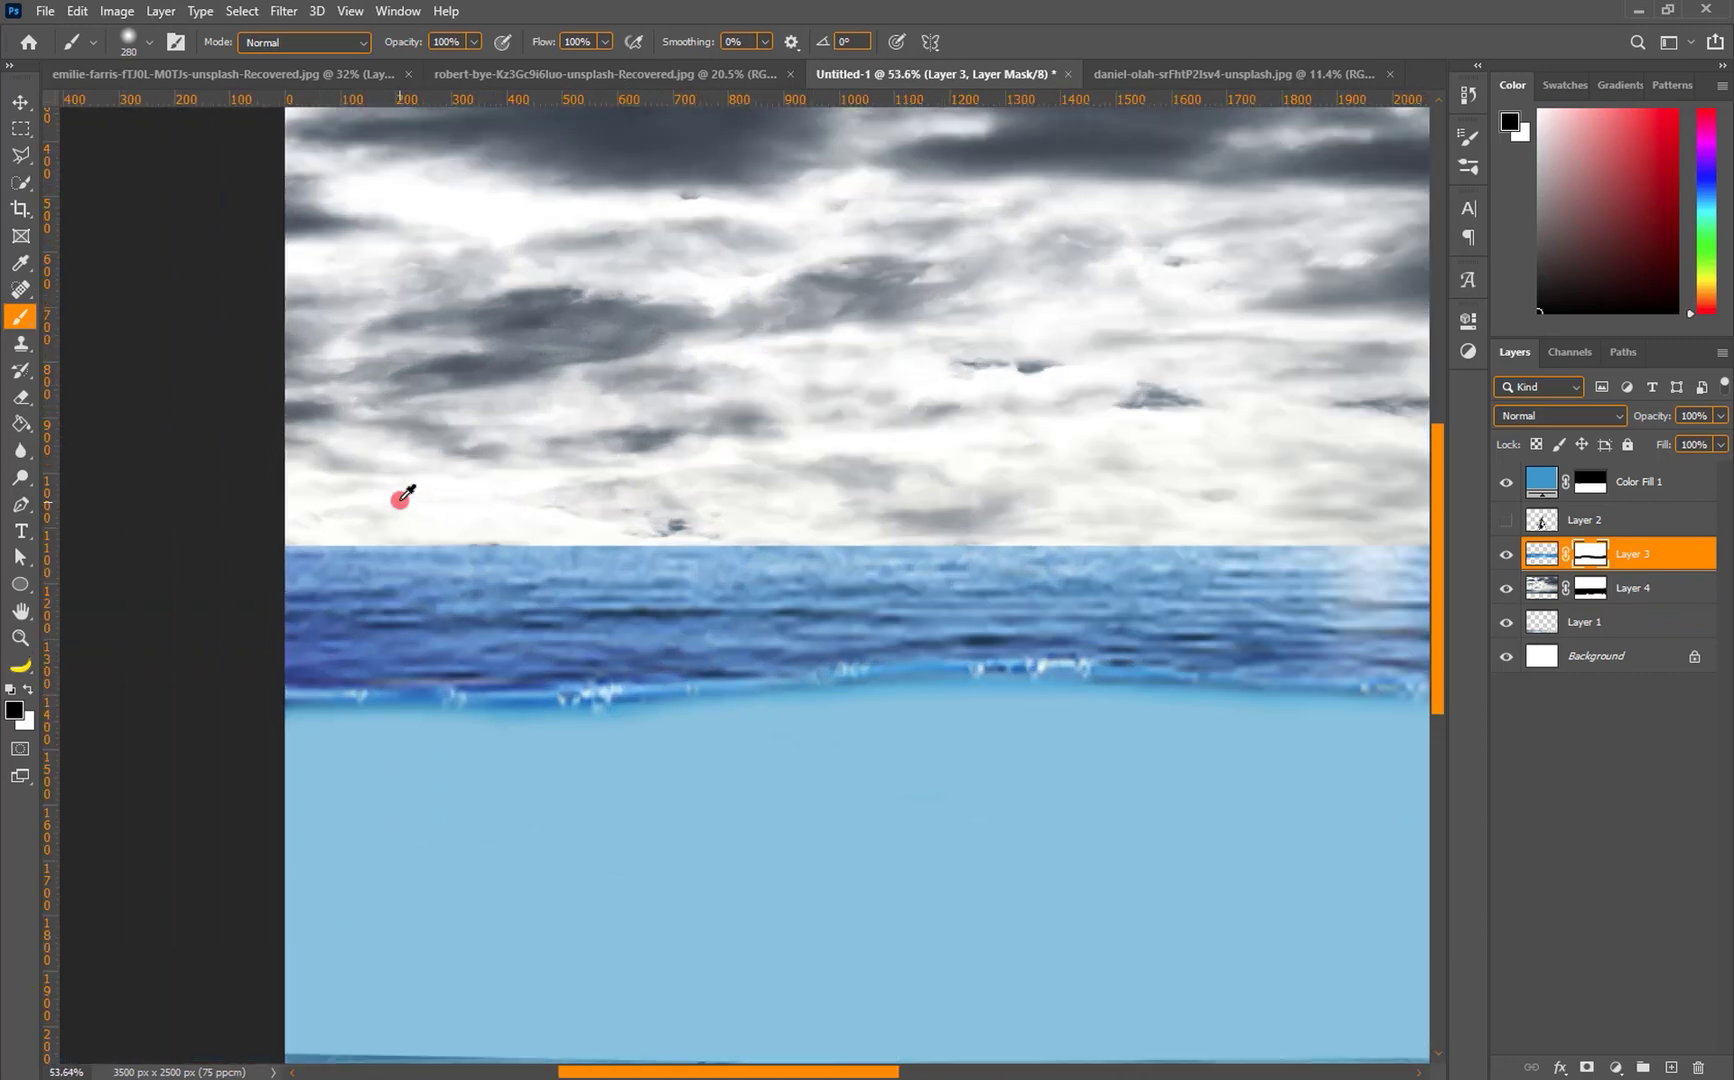
mouse_move(399, 497)
left_mouse_down()
mouse_move(358, 488)
mouse_move(375, 488)
left_mouse_up()
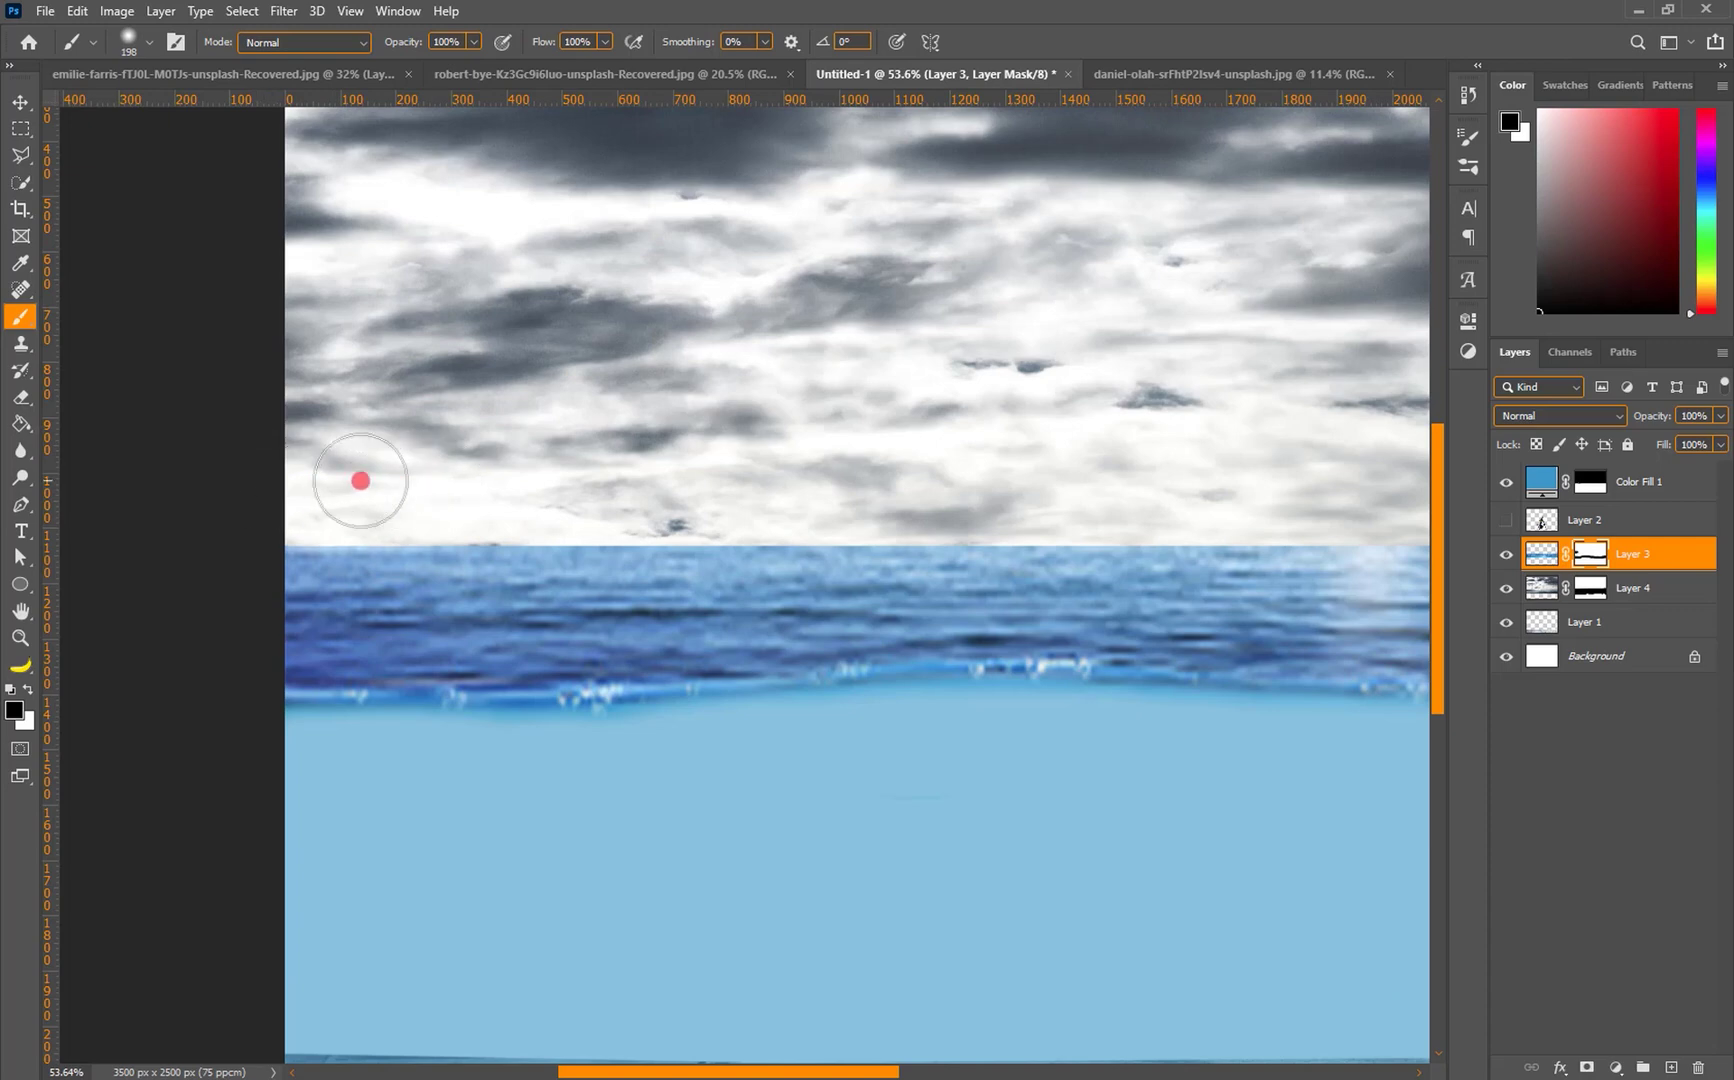
mouse_move(261, 493)
left_mouse_down()
mouse_move(793, 464)
mouse_move(770, 488)
mouse_move(971, 482)
left_mouse_up()
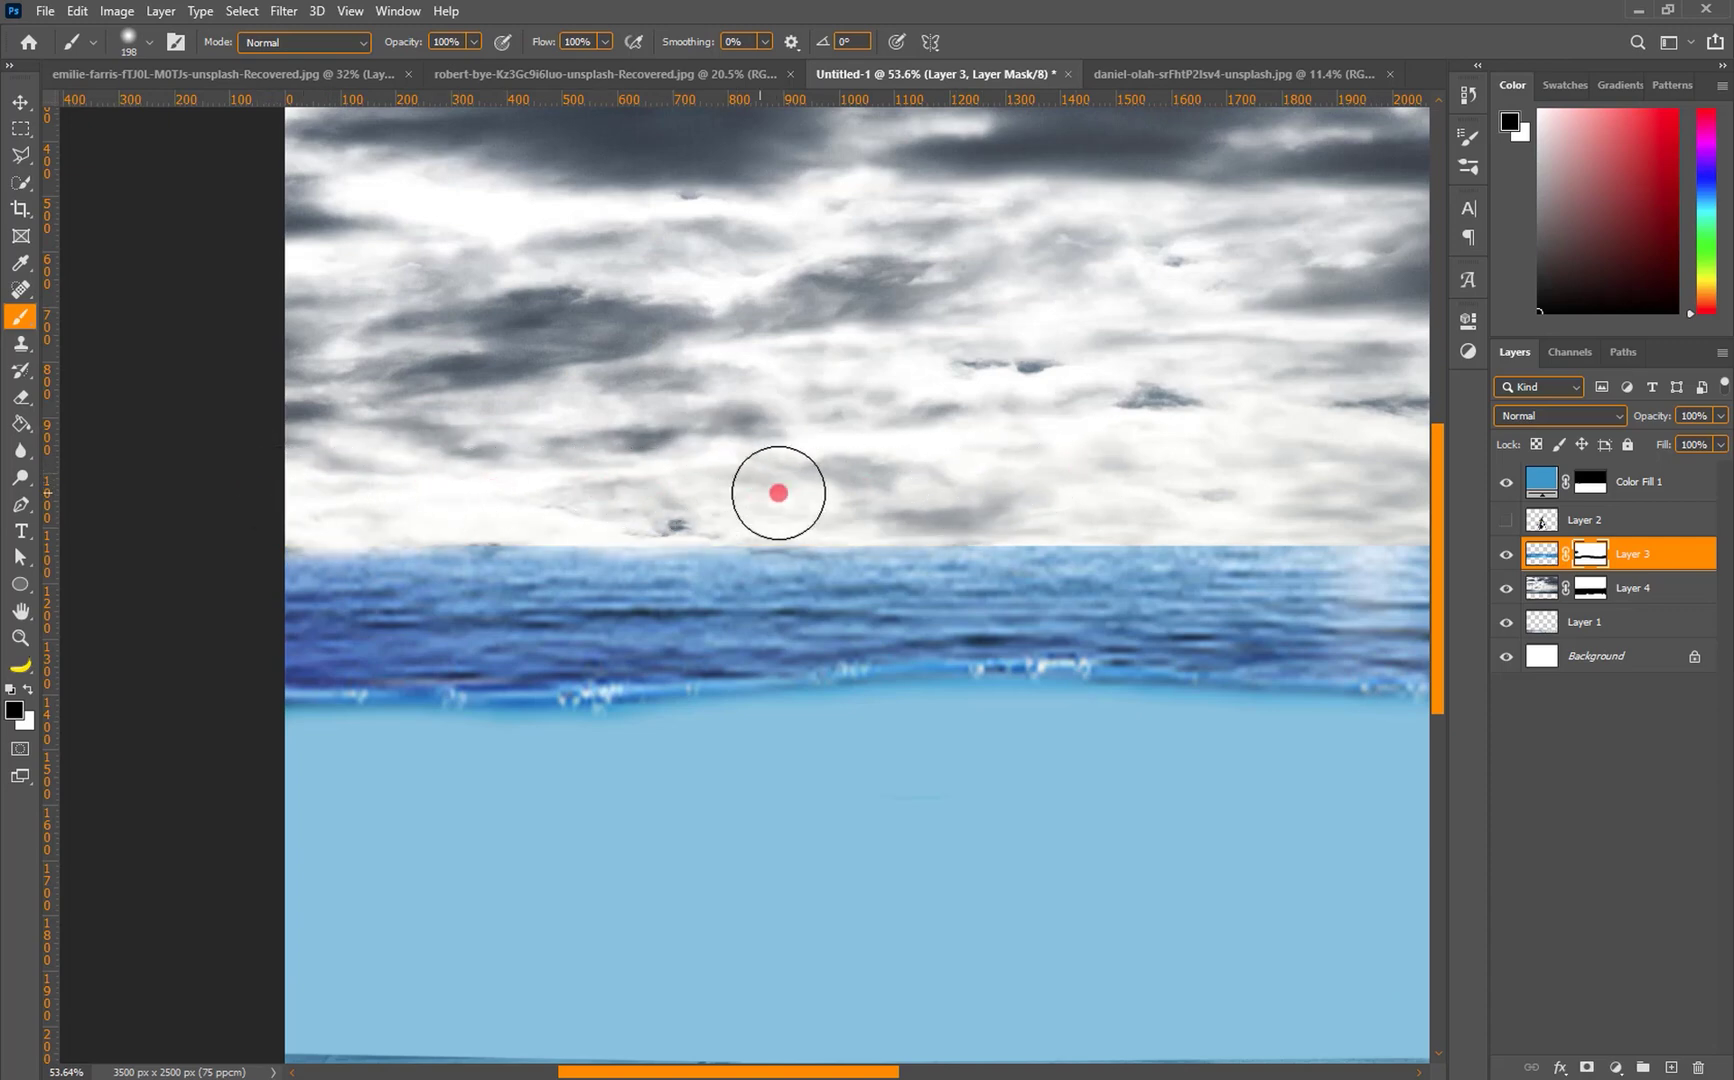
left_click_drag(778, 480, 313, 470)
Continue masking the water strip's upper edge across the middle and right side so the whole horizon blends softly into the clouds.
scroll(310, 470, "down", 3)
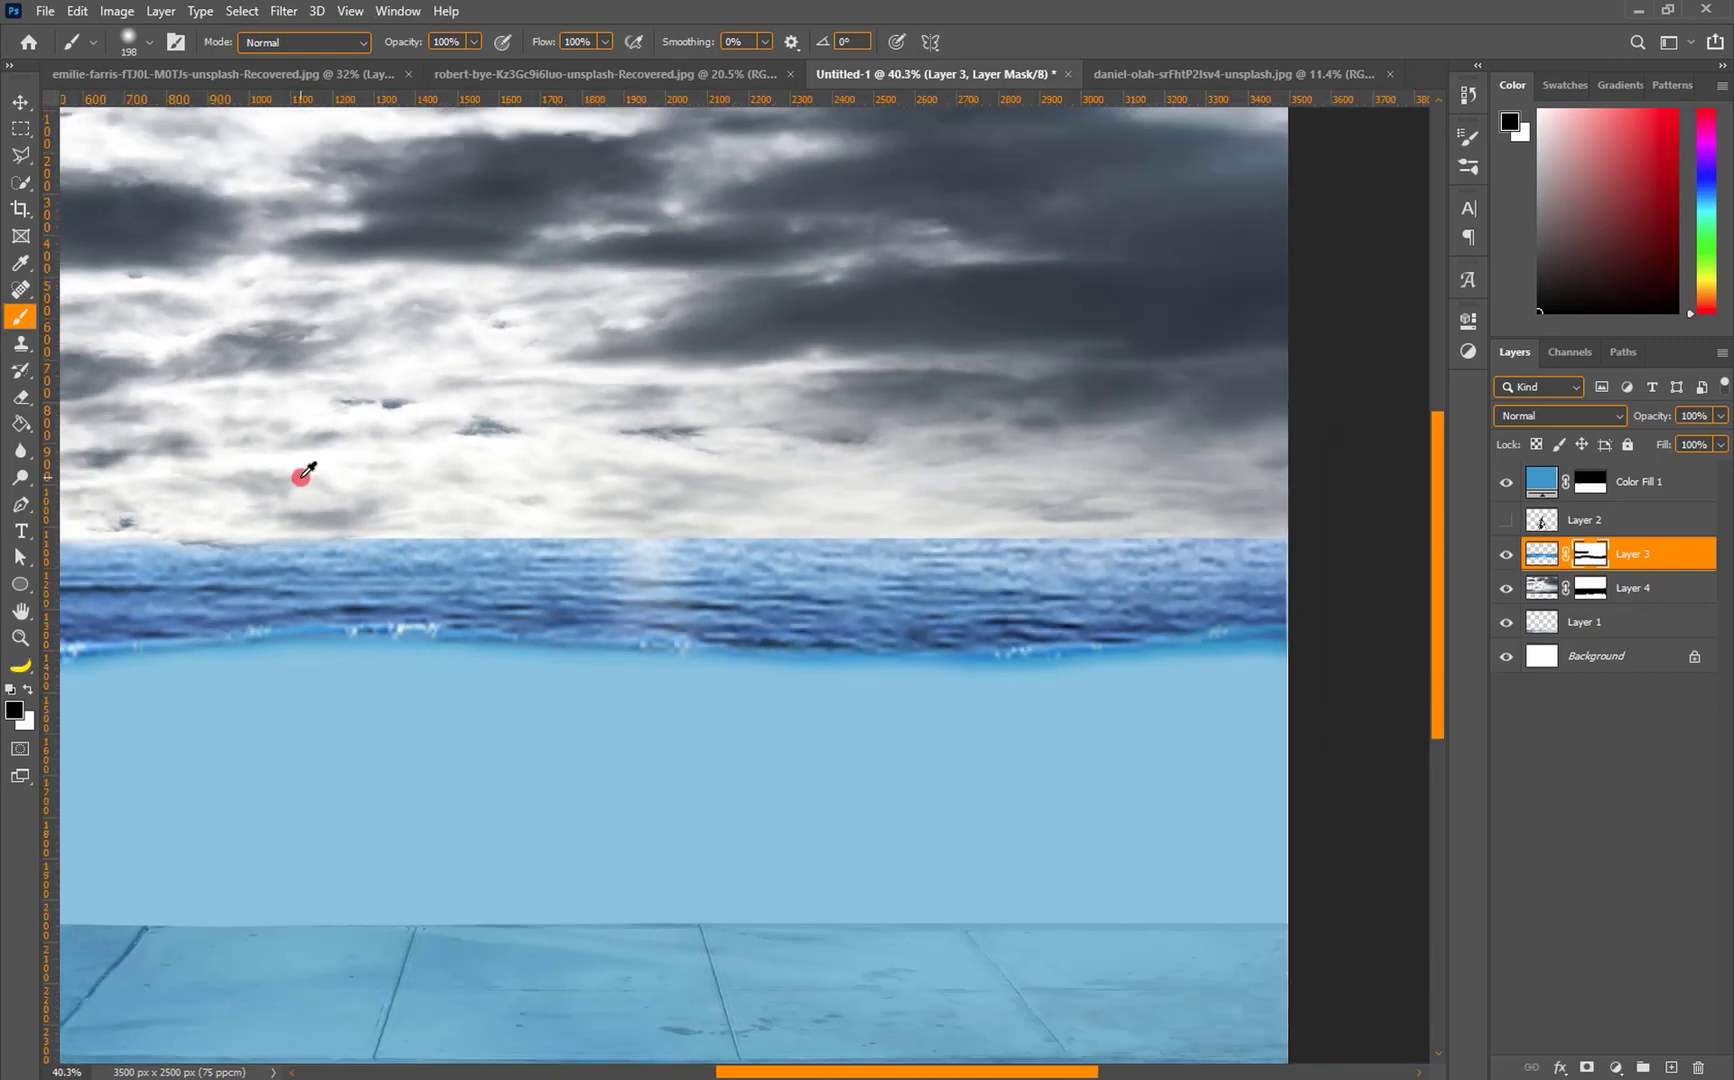
left_click_drag(190, 488, 408, 496)
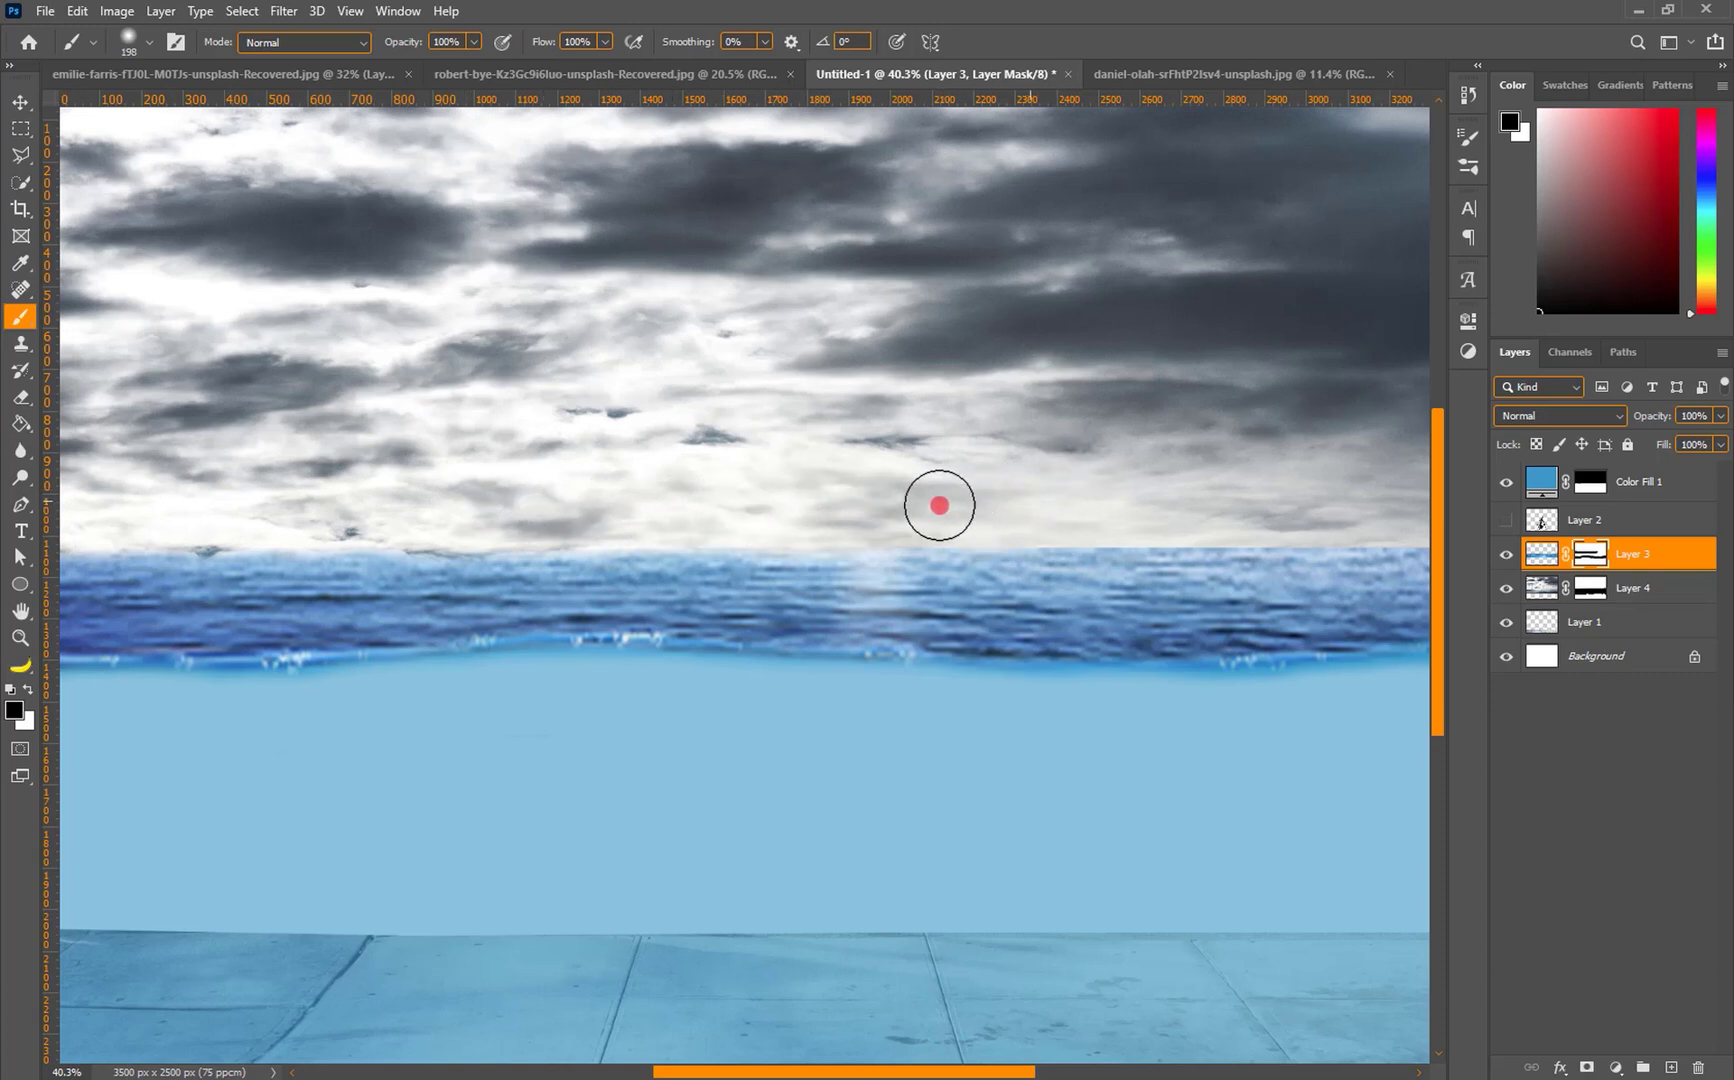
left_click_drag(938, 475, 492, 449)
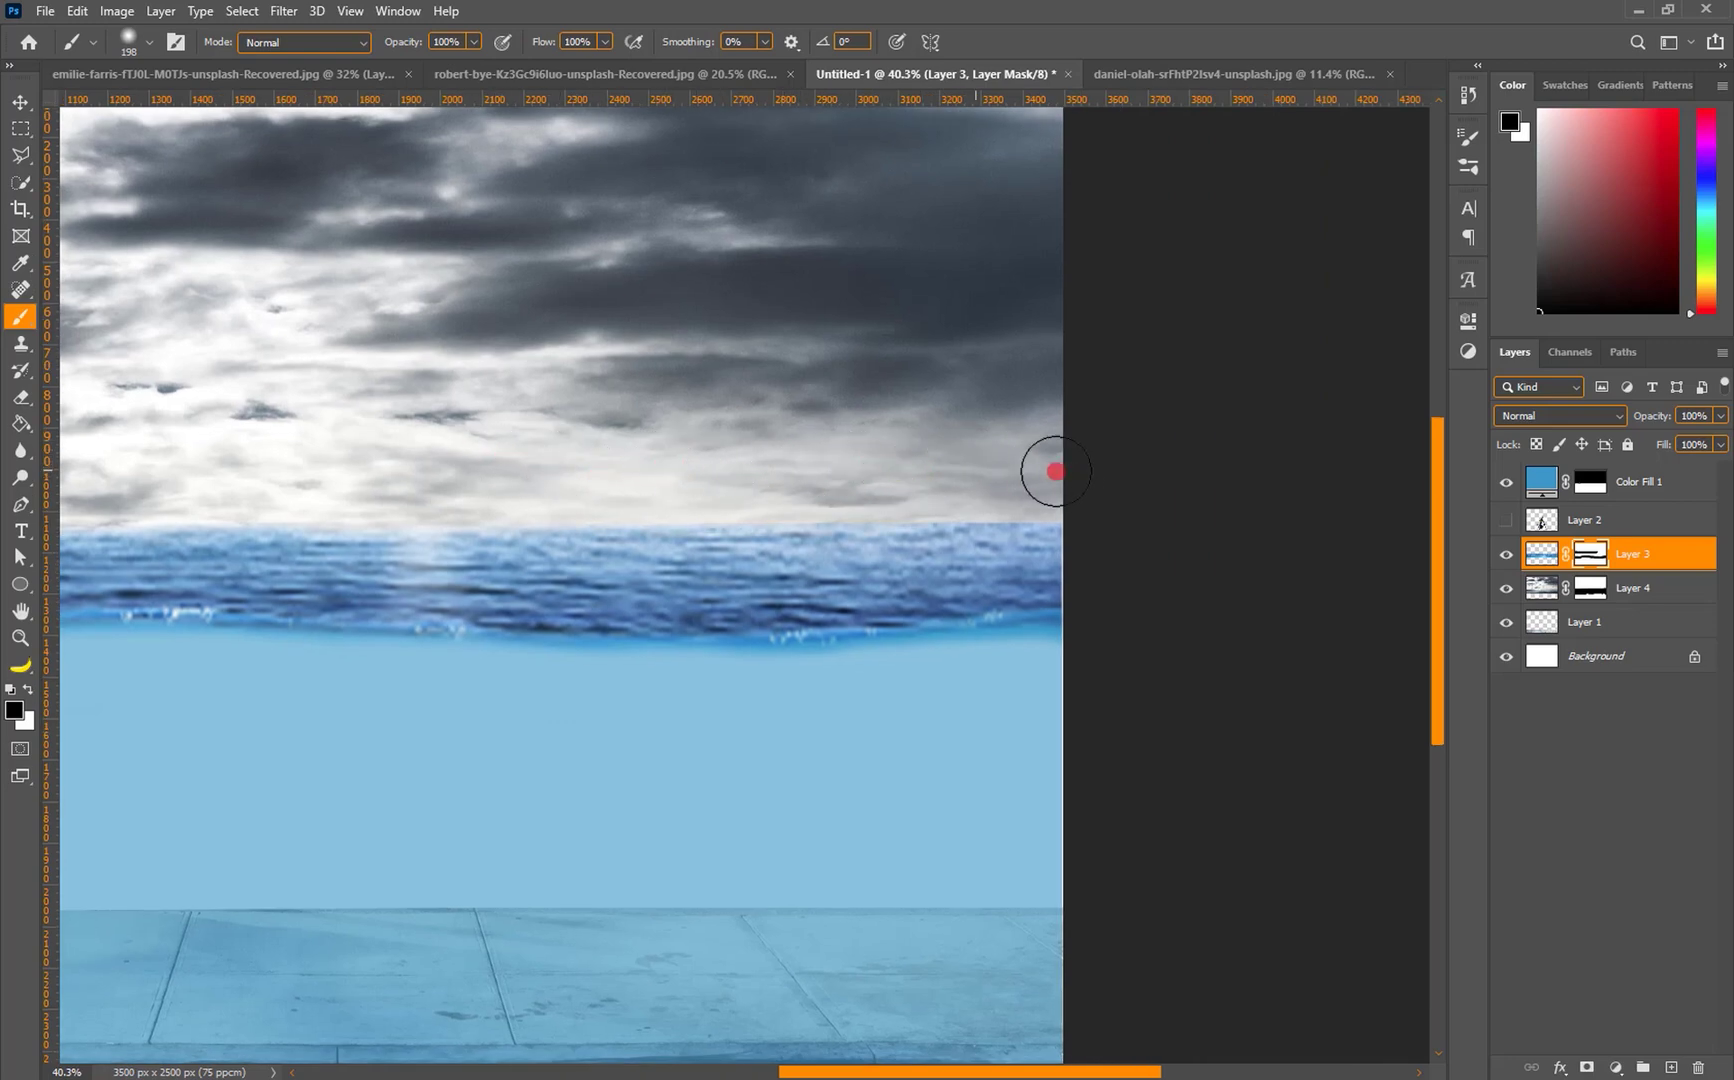
left_click_drag(1025, 488, 965, 505)
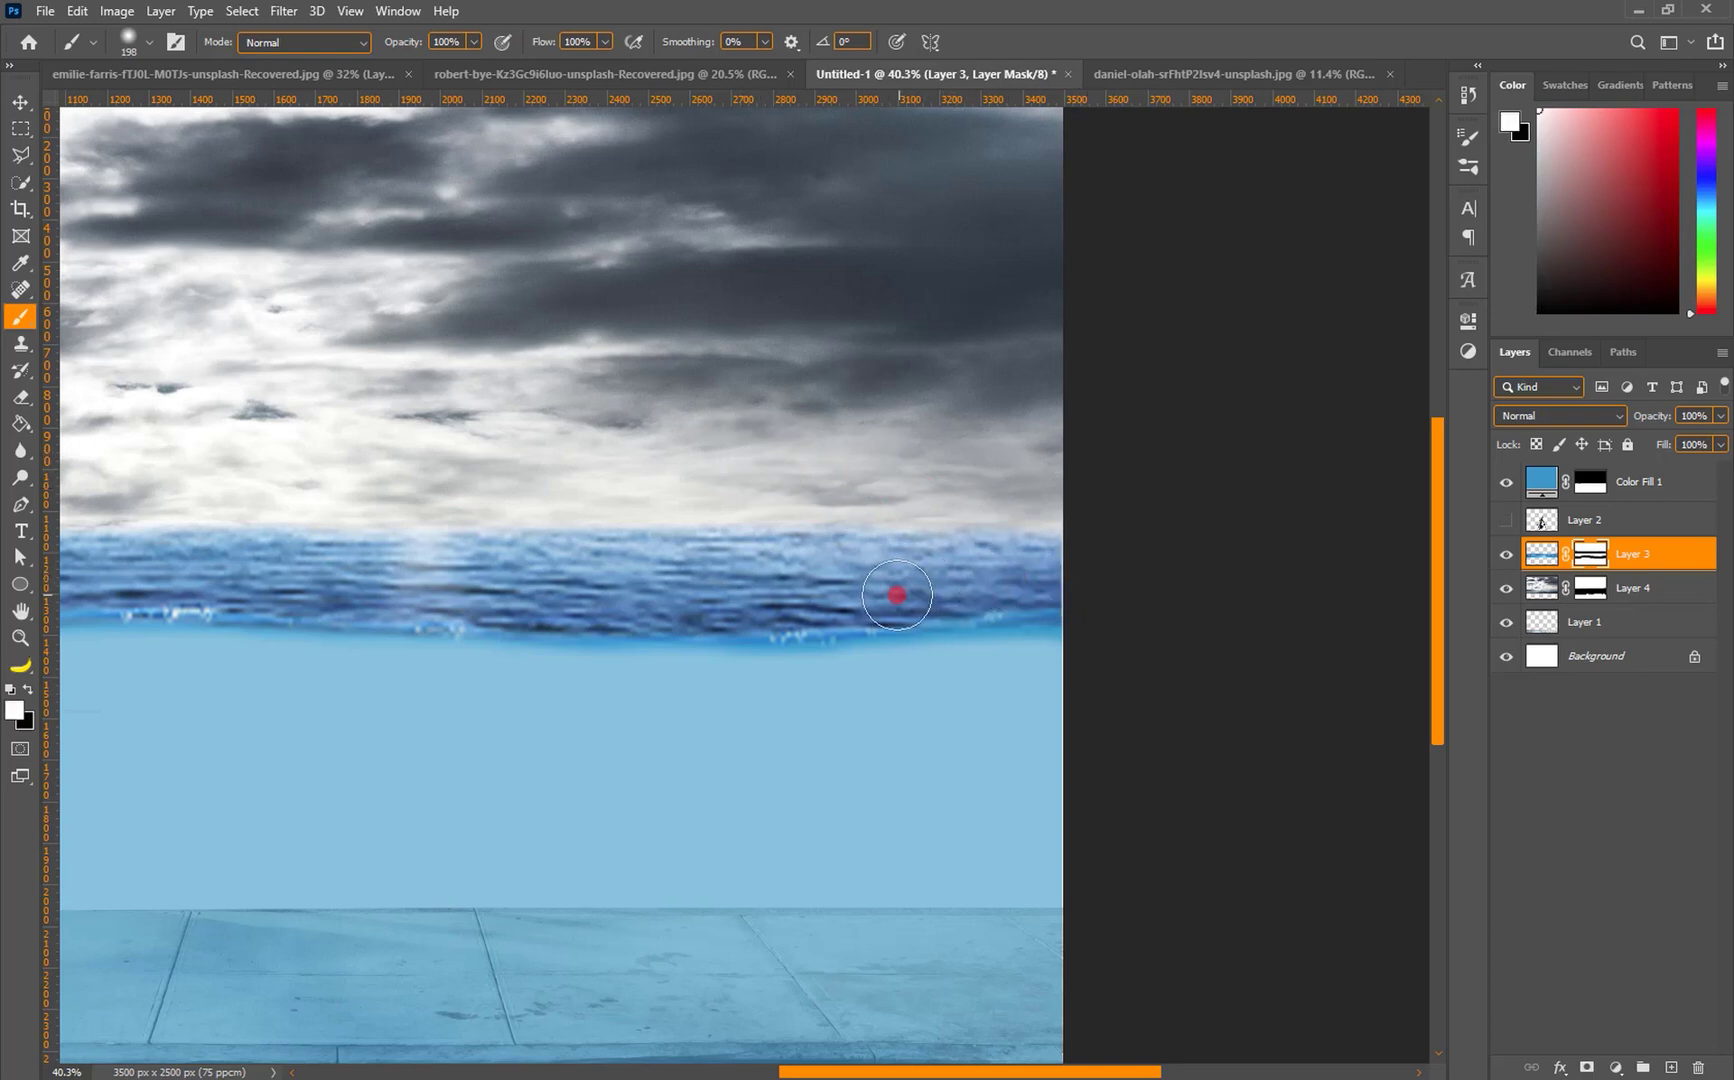
key("x")
scroll(565, 468, "down", 2)
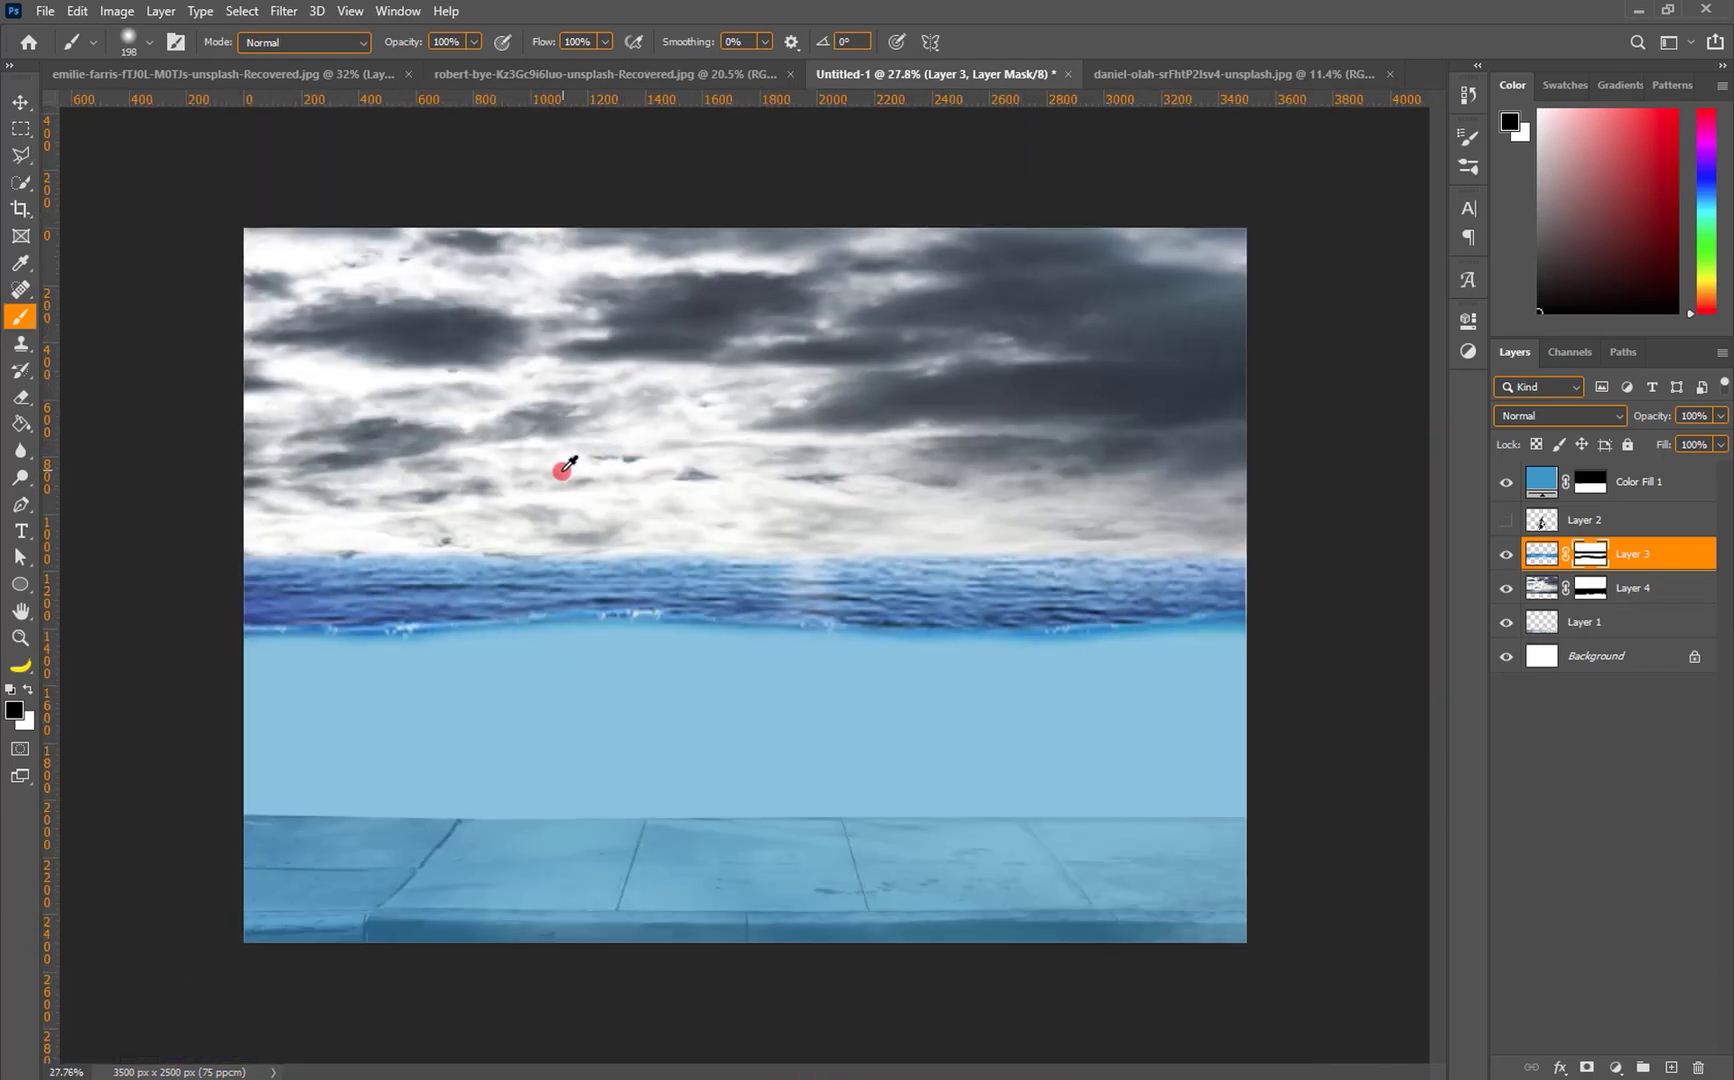
Make the hidden cyclist layer visible again.
scroll(565, 468, "up", 1)
left_click(20, 102)
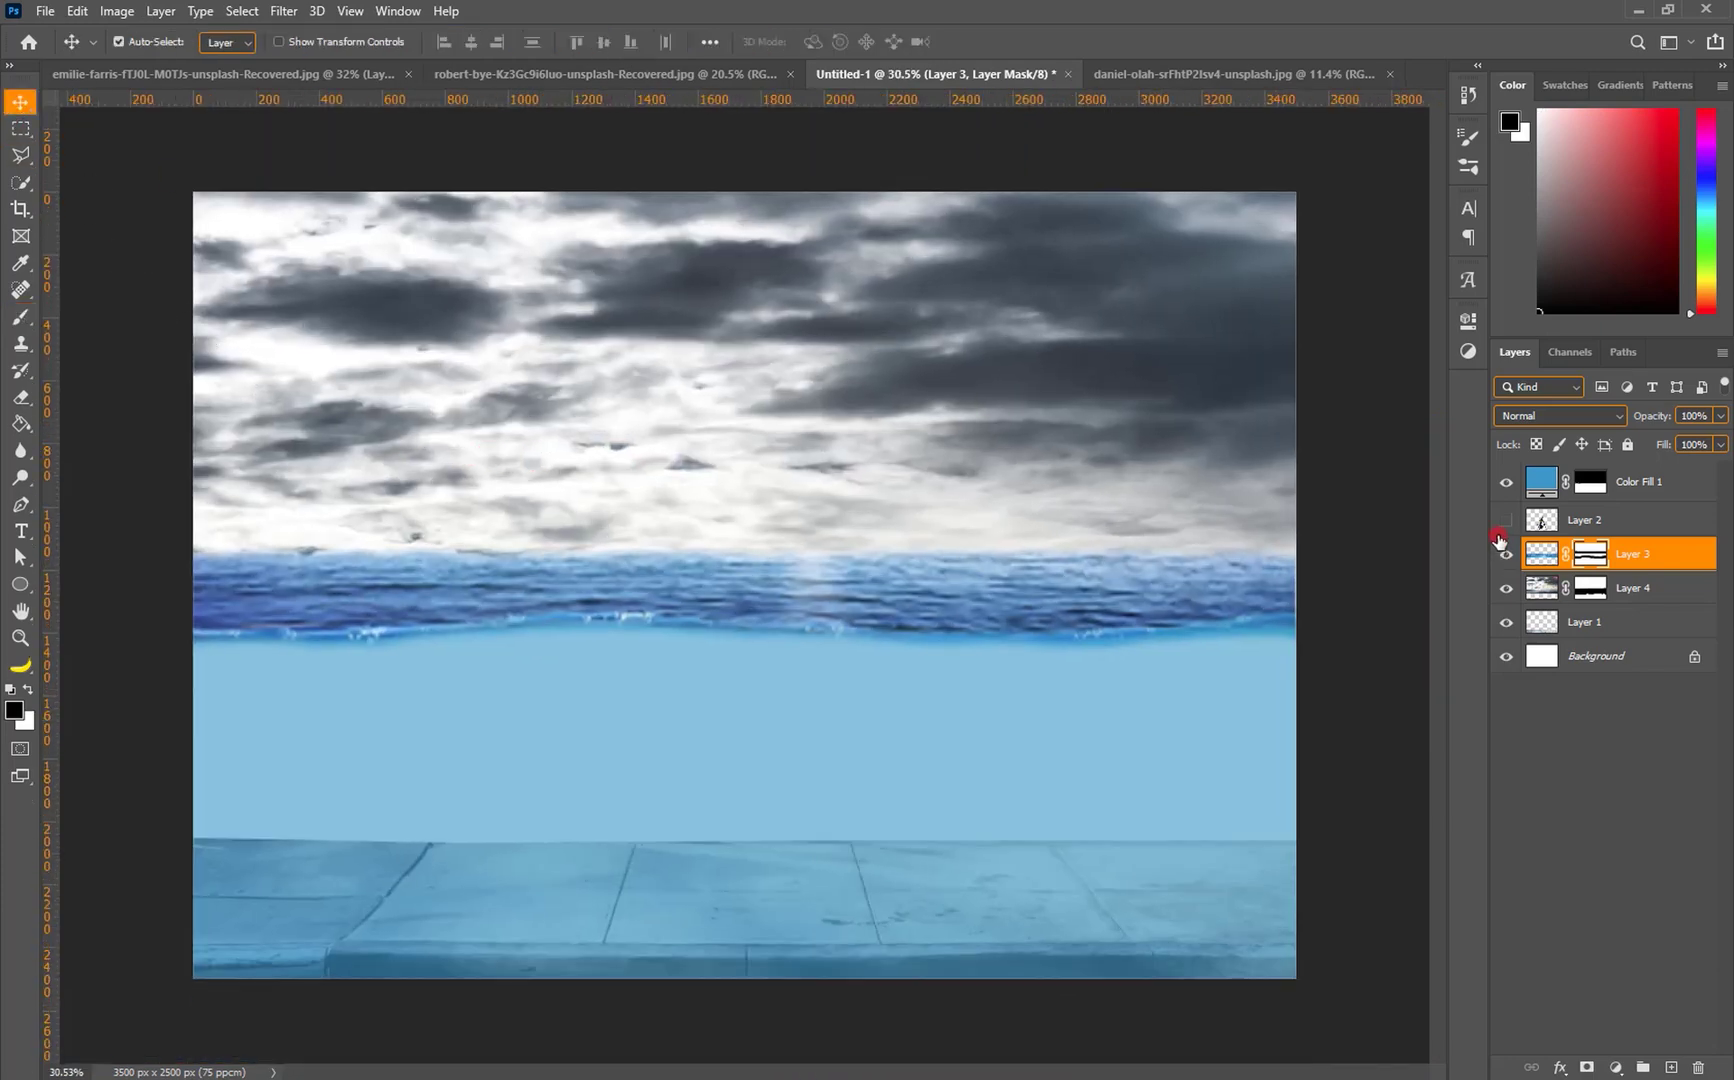
left_click(1507, 520)
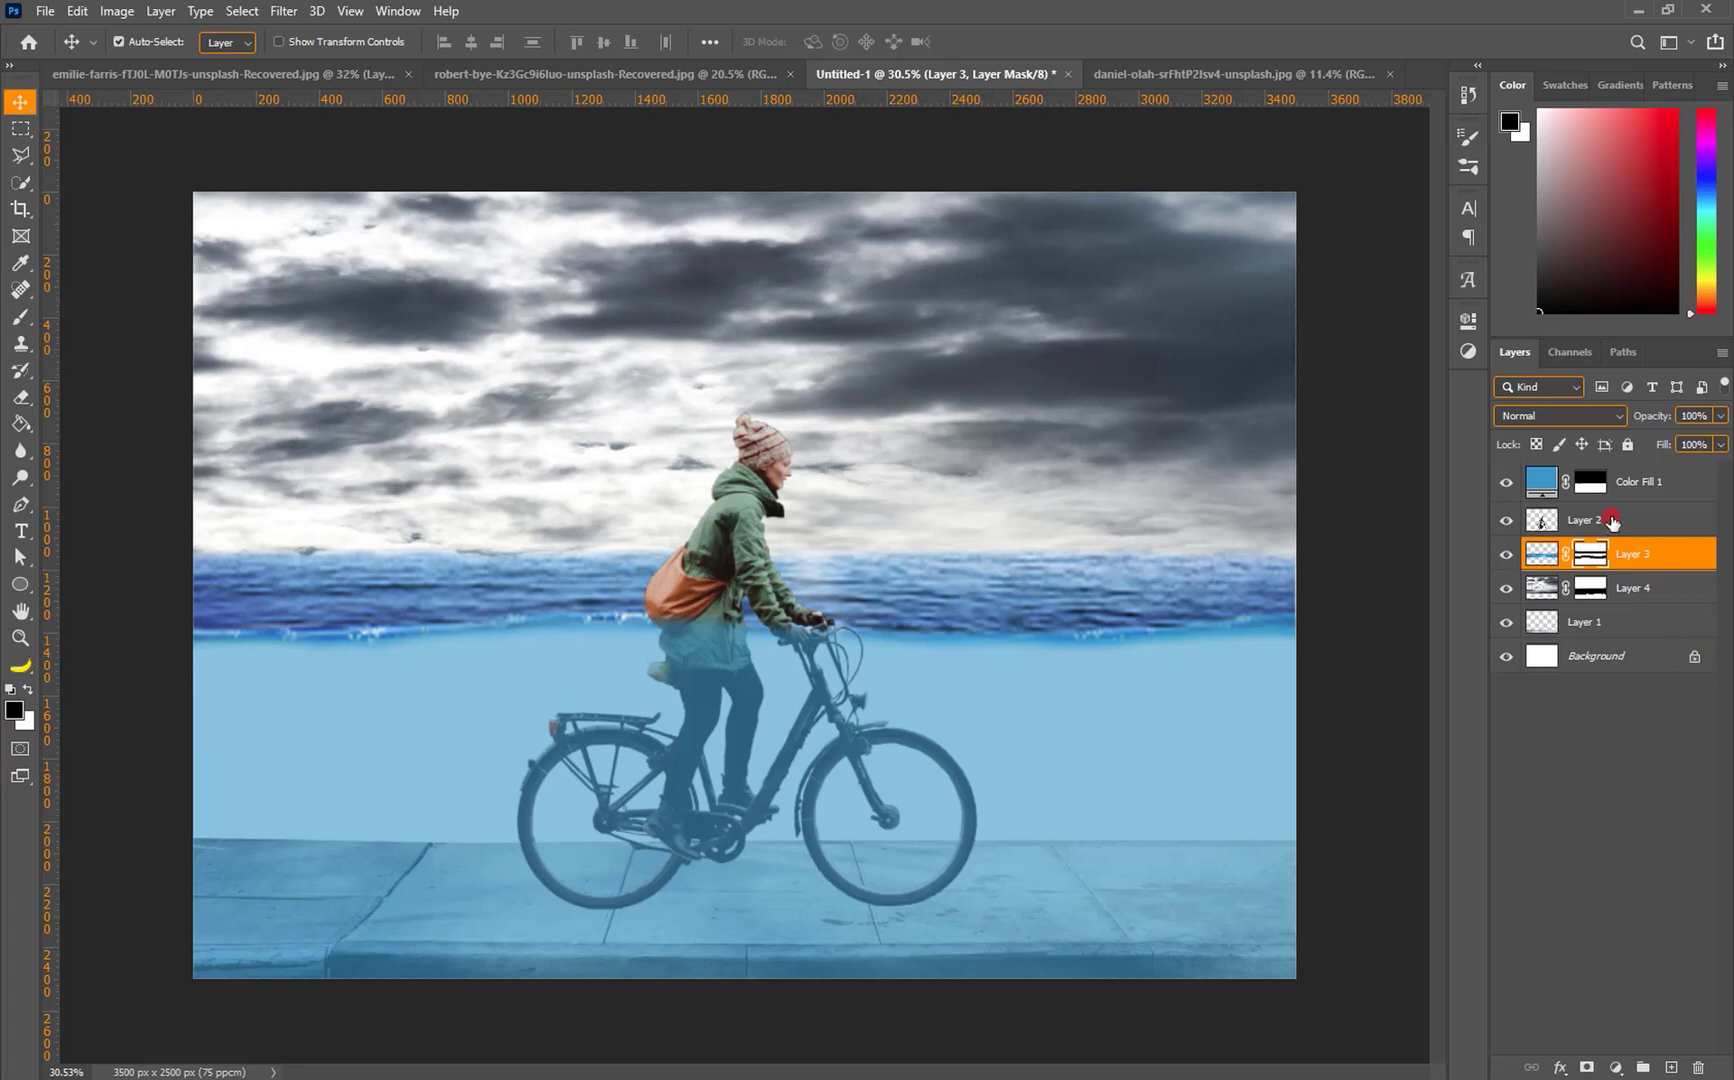
Add an empty layer above the cyclist and try painting a soft black shadow under the bicycle at 16% brush opacity.
left_click(1611, 521)
left_click(1665, 1068)
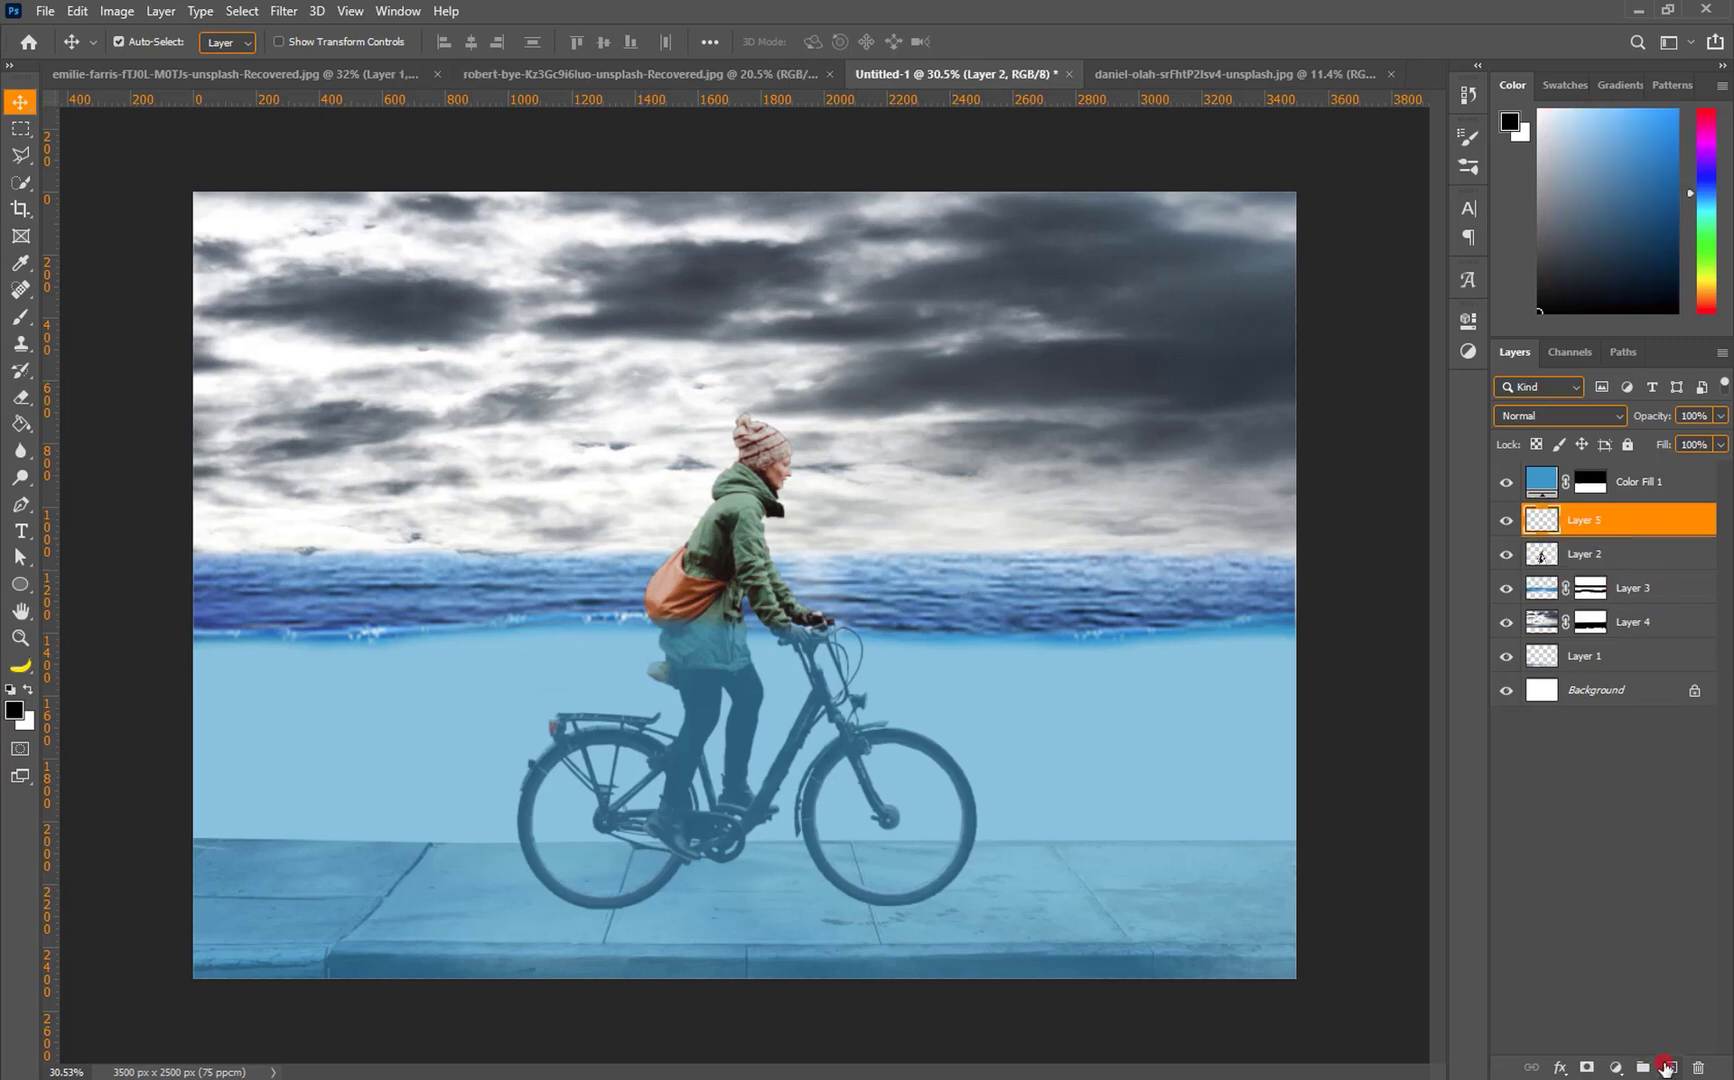
left_click(20, 317)
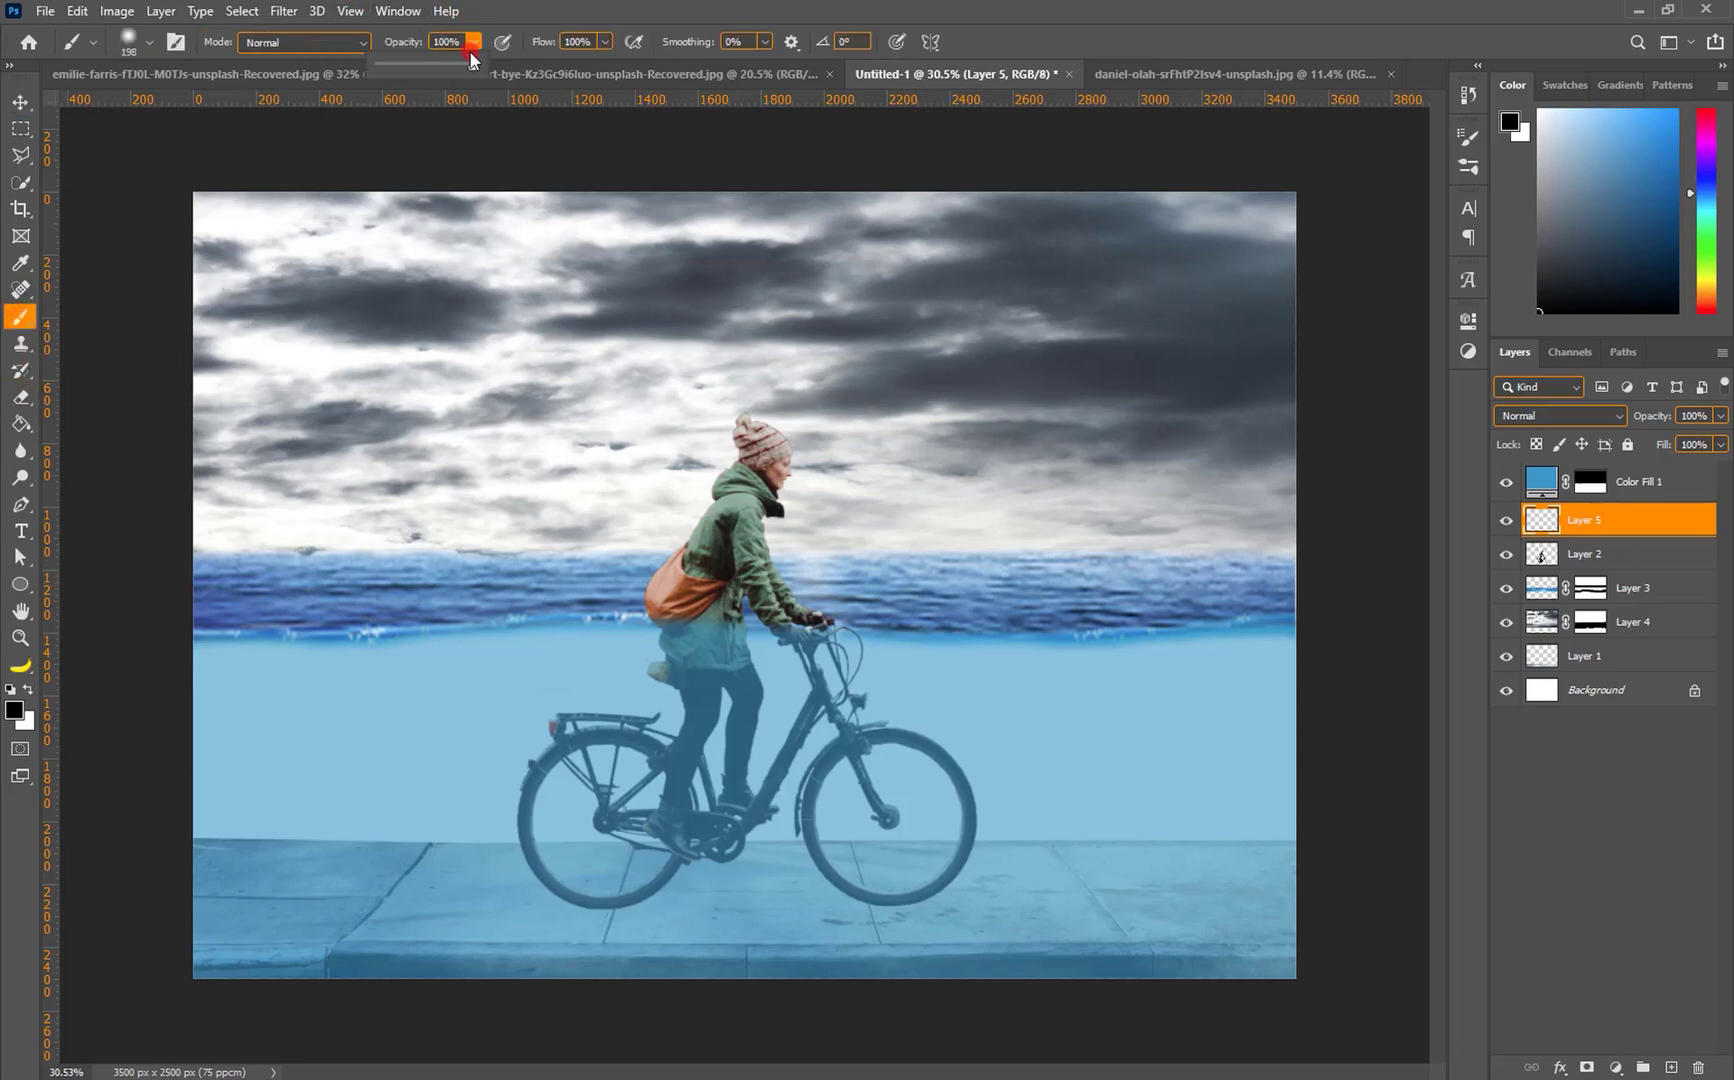
left_click_drag(394, 61, 393, 61)
left_click(527, 8)
left_click_drag(677, 754, 677, 755)
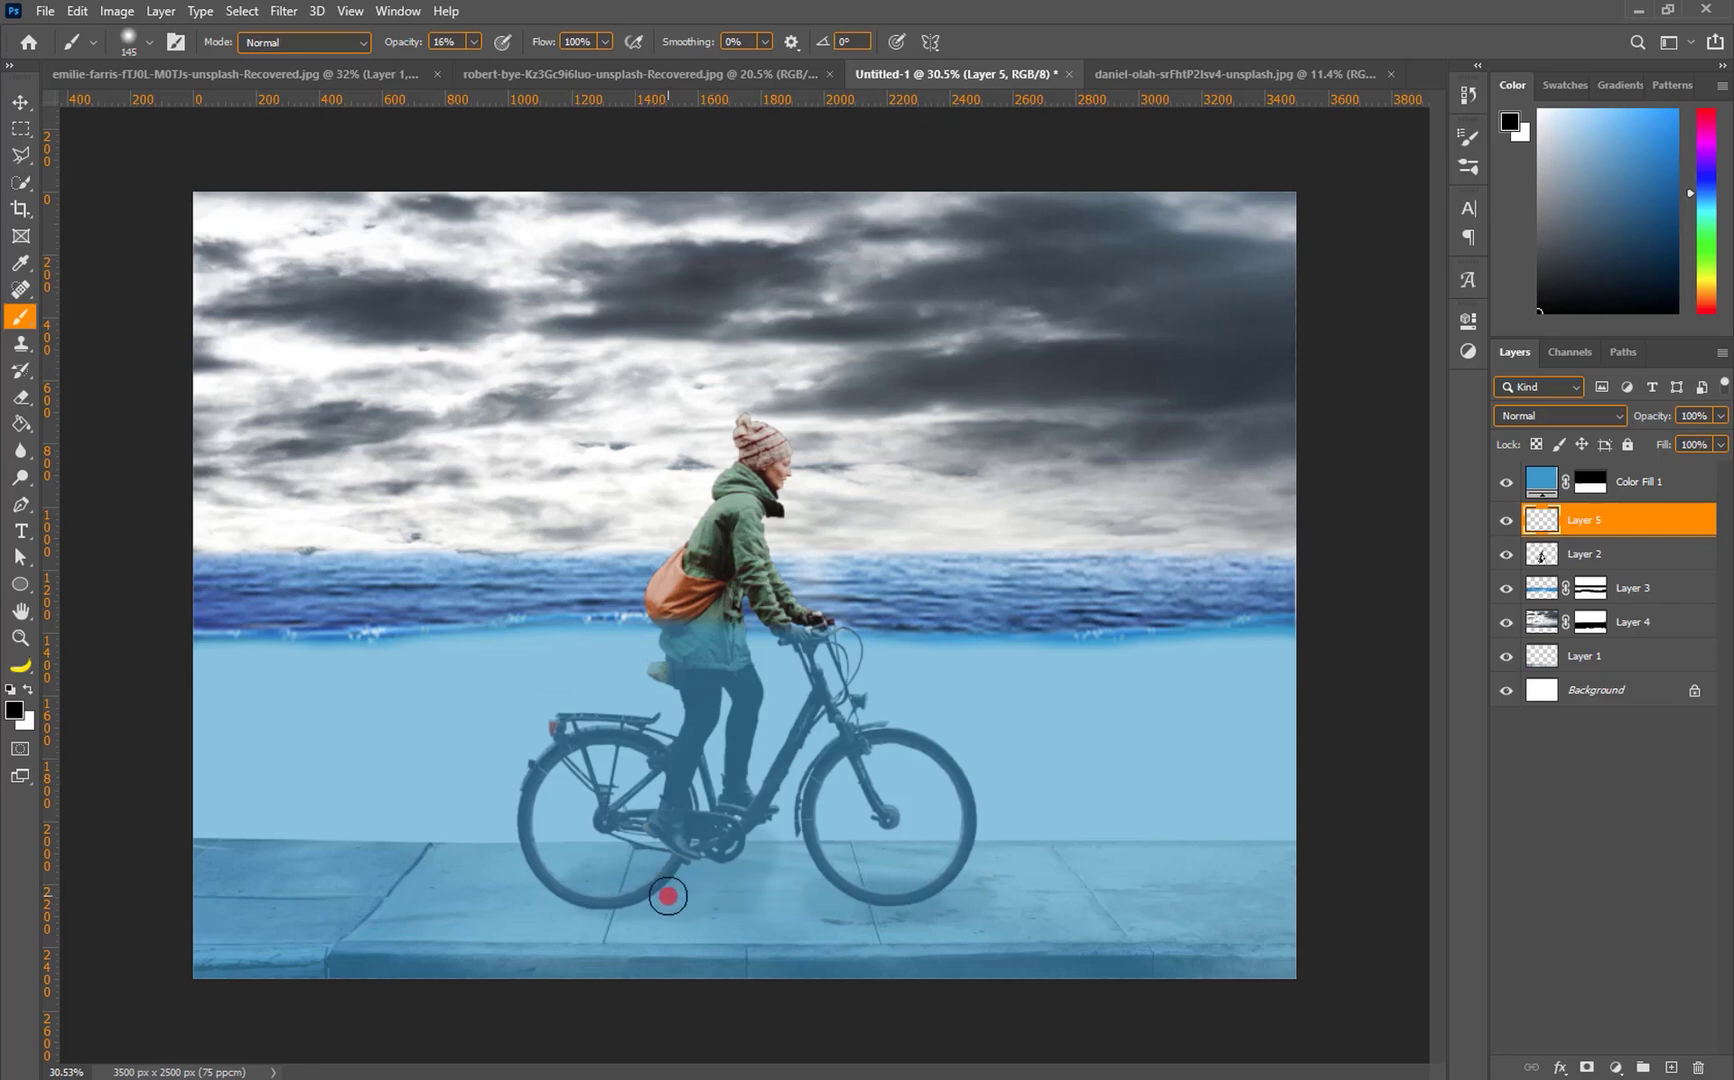
right_click(668, 896, "alt")
right_click(678, 893, "alt")
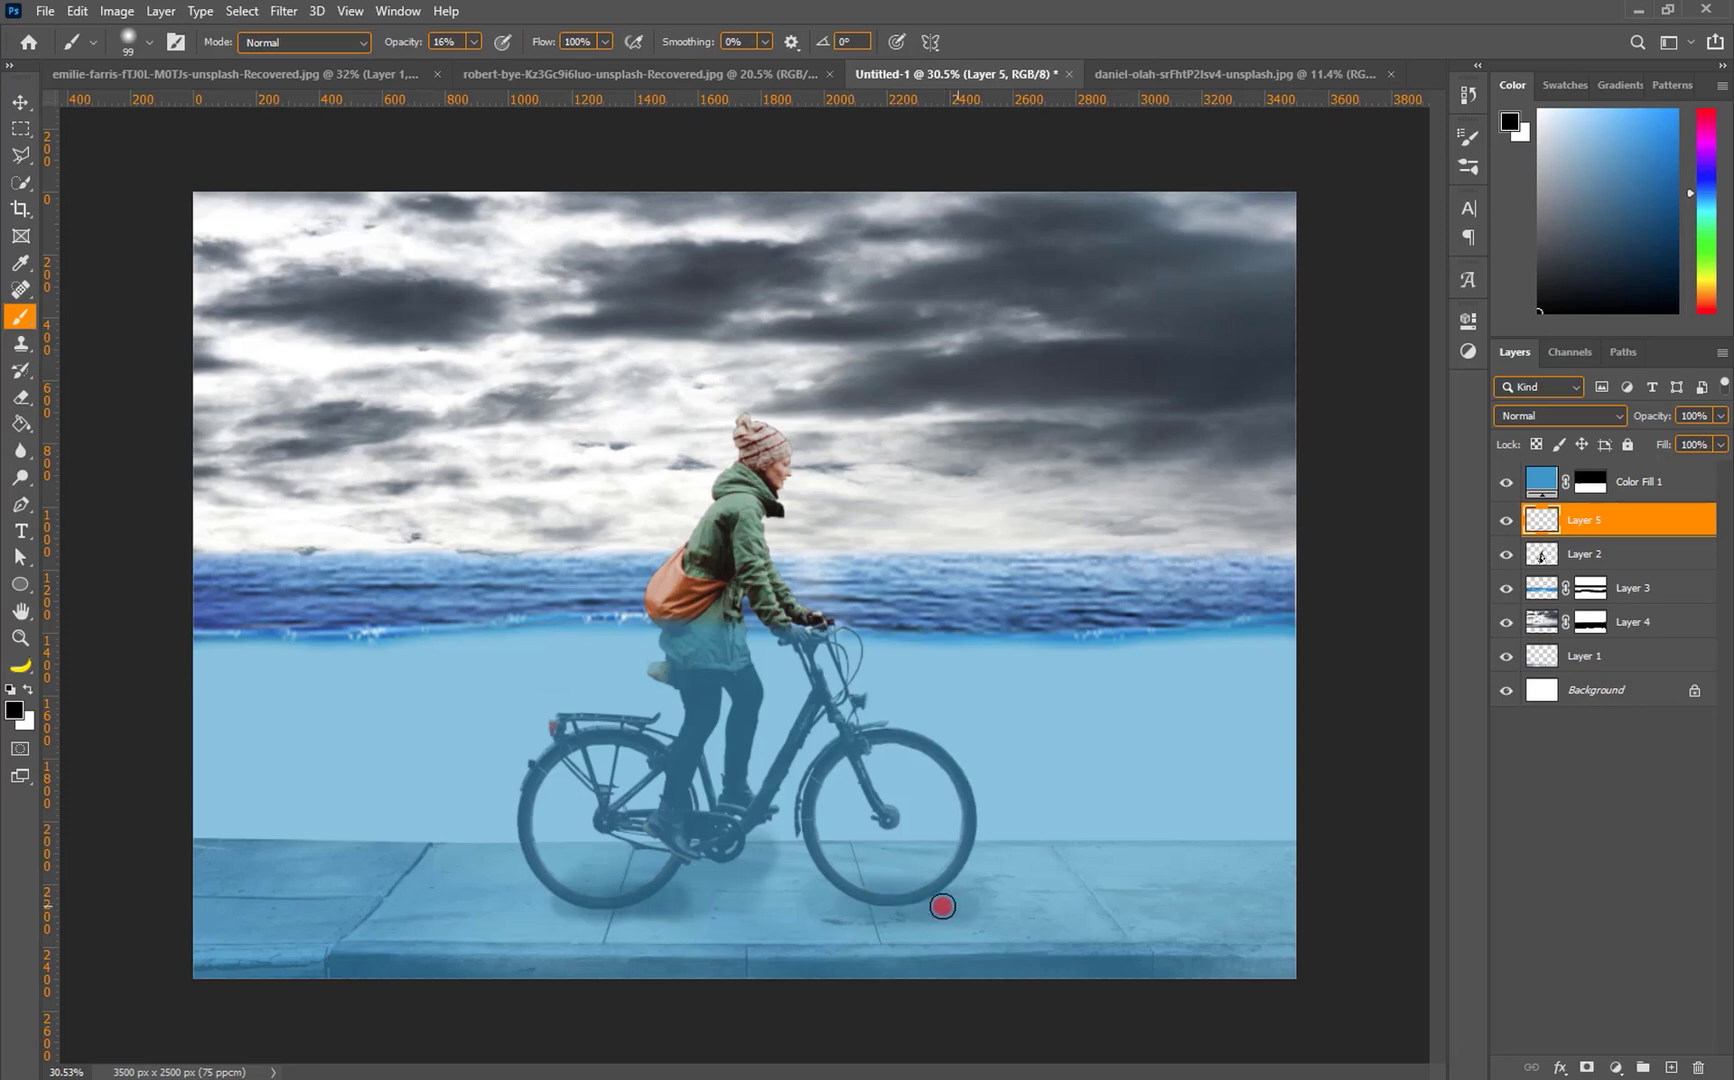
Try reworking the shadow beneath both wheels with different brush sizes, and discard the shadow layer.
left_click_drag(887, 907, 883, 901, "alt")
key("ctrl+z")
key("ctrl+z")
left_click_drag(678, 884, 755, 887)
mouse_move(605, 885)
left_mouse_down()
mouse_move(863, 885)
mouse_move(705, 880)
left_mouse_up()
scroll(718, 778, "down", 3)
scroll(720, 777, "up", 1)
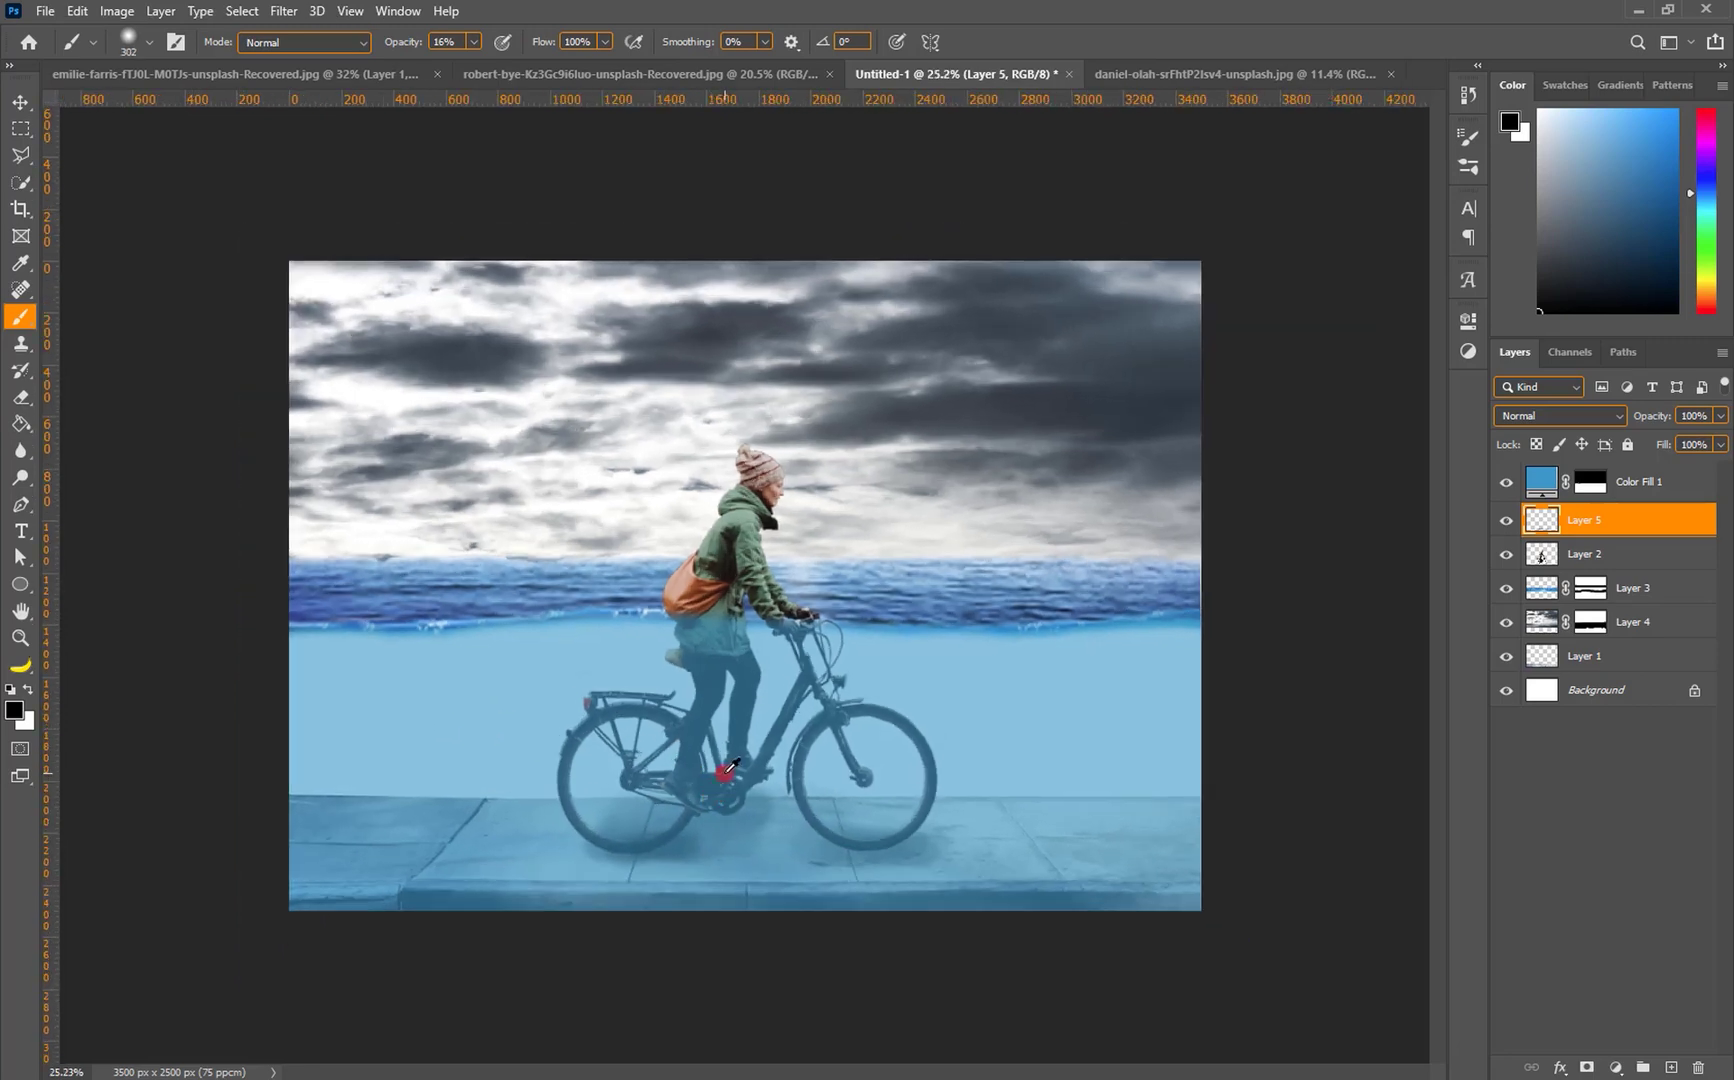
scroll(745, 775, "down", 1)
scroll(932, 834, "up", 2)
left_click_drag(933, 875, 910, 858)
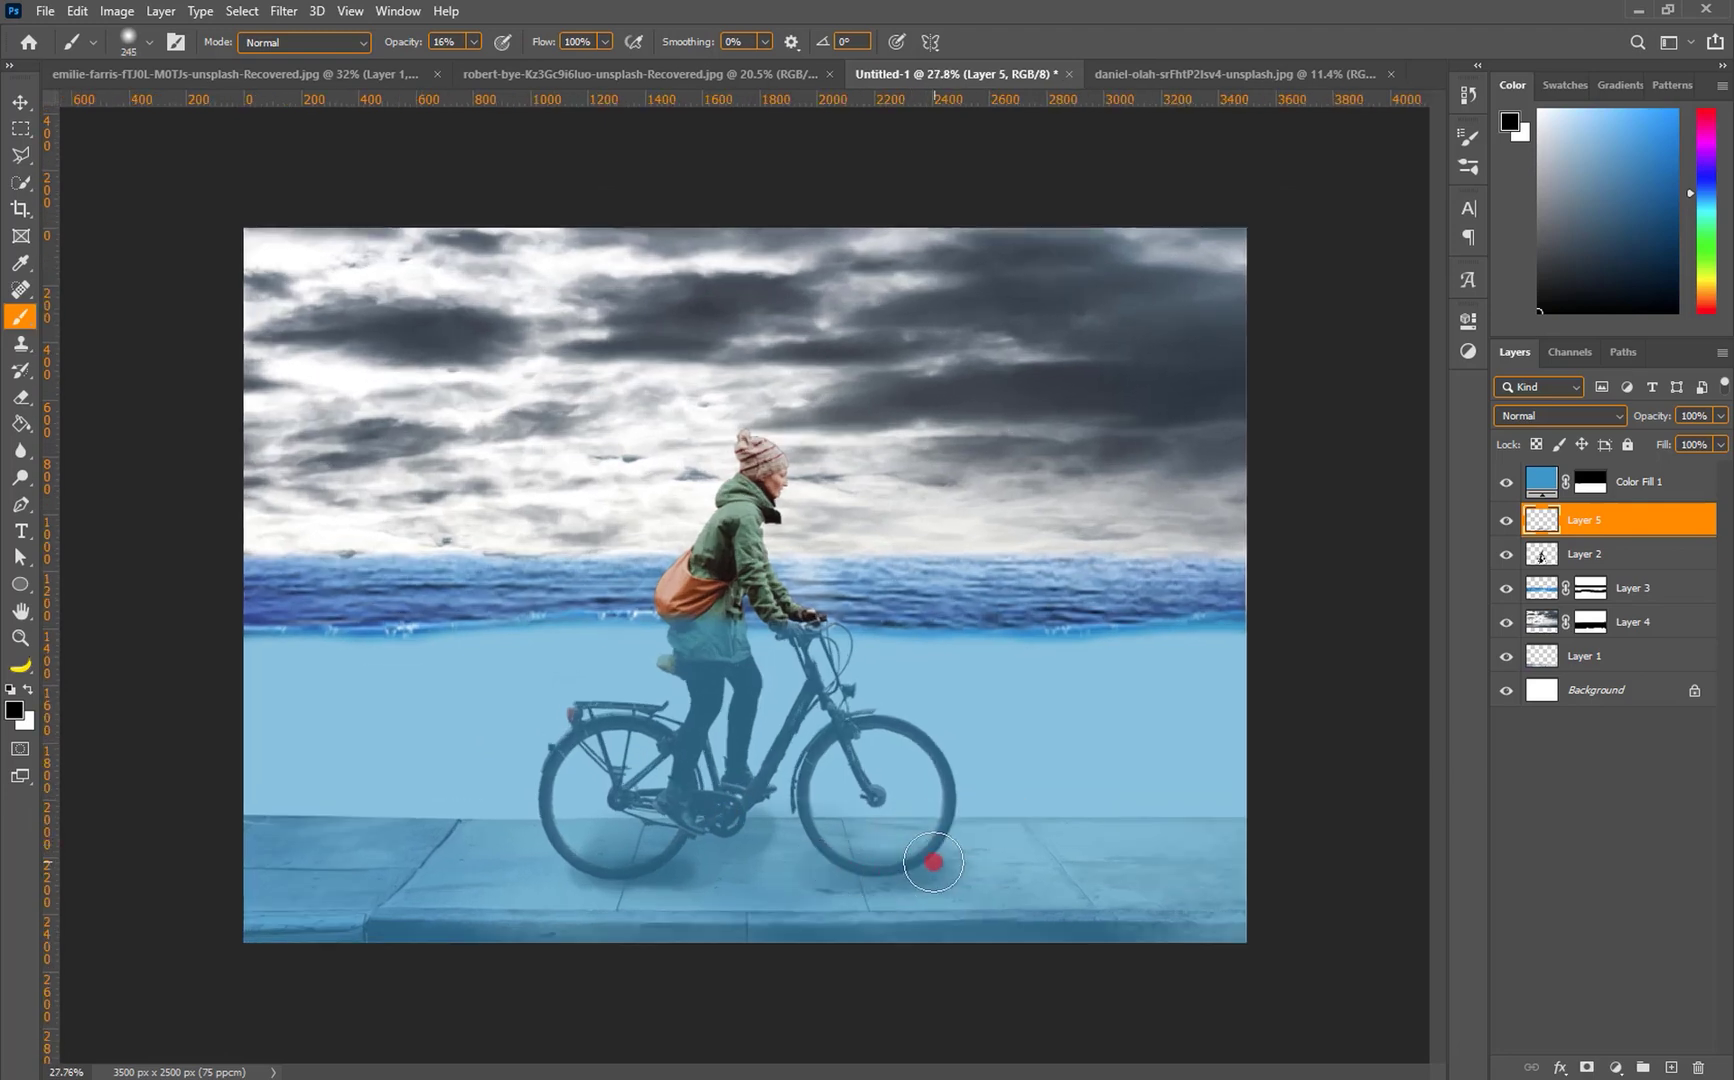
left_click_drag(1626, 543, 1703, 1070)
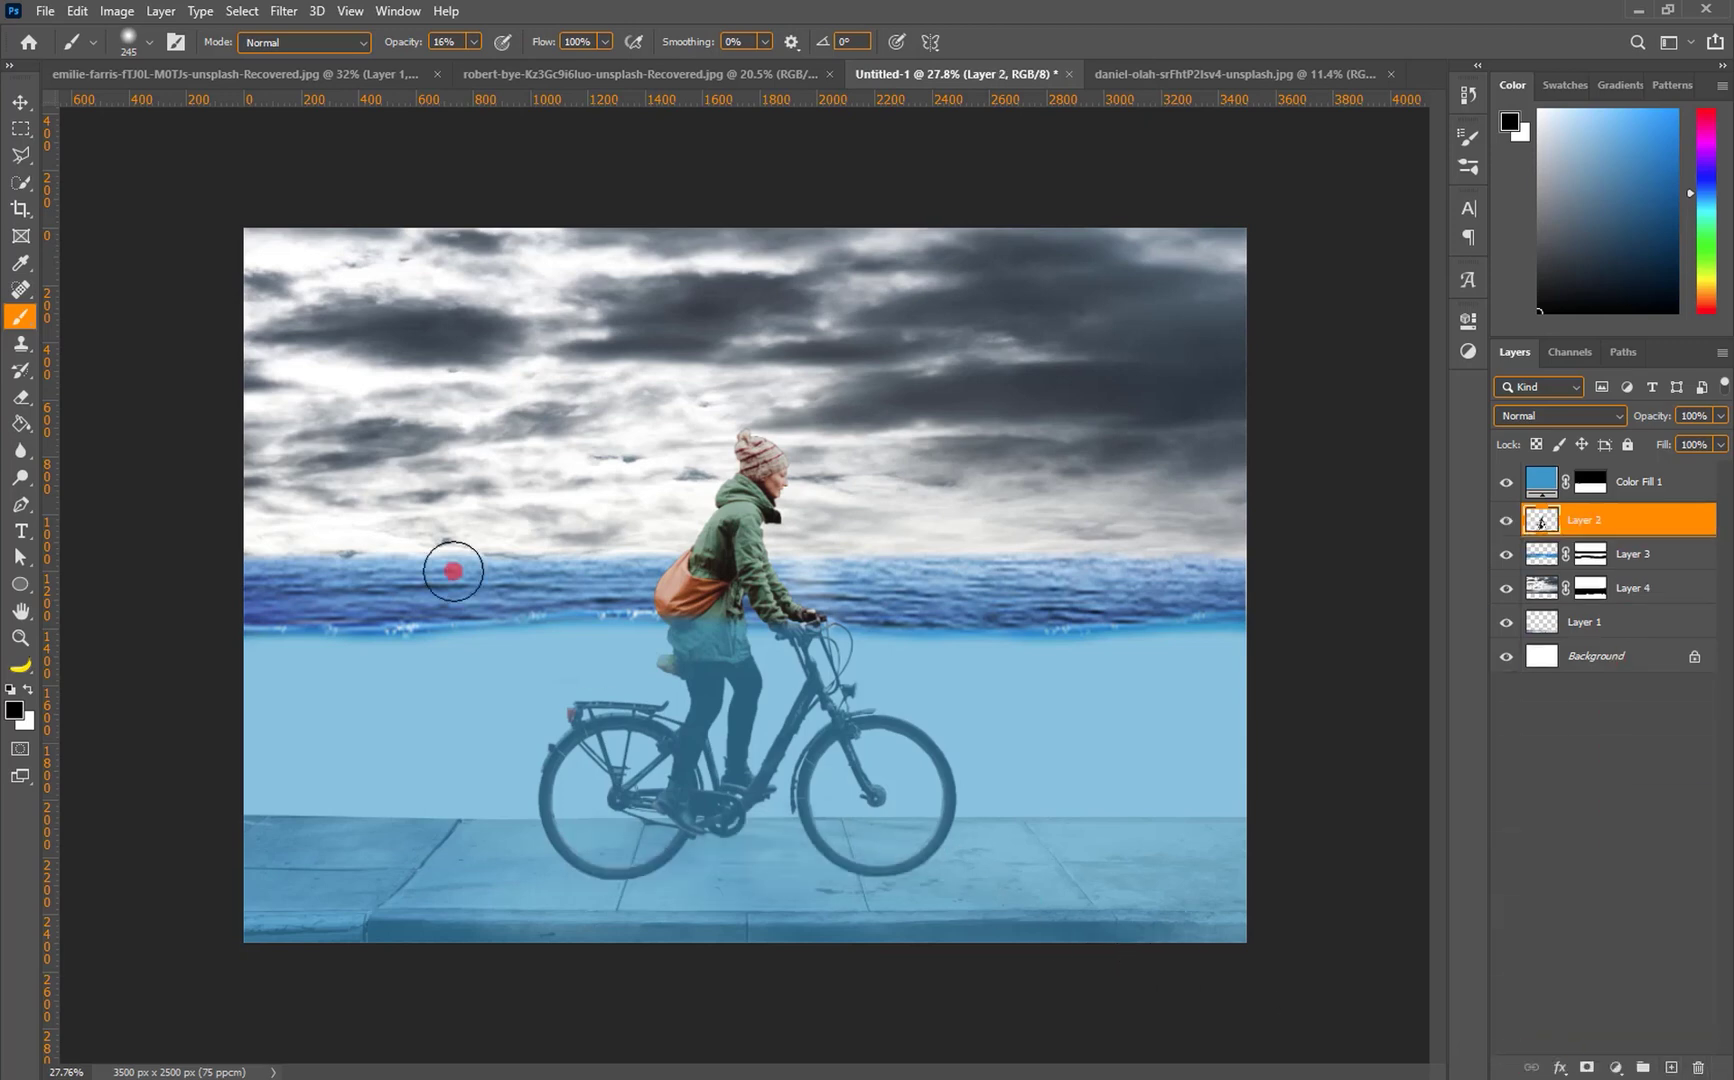
Create a new layer above the cyclist and paint a faint black shadow beneath the rear wheel and pedals at 14% brush opacity.
left_click(20, 101)
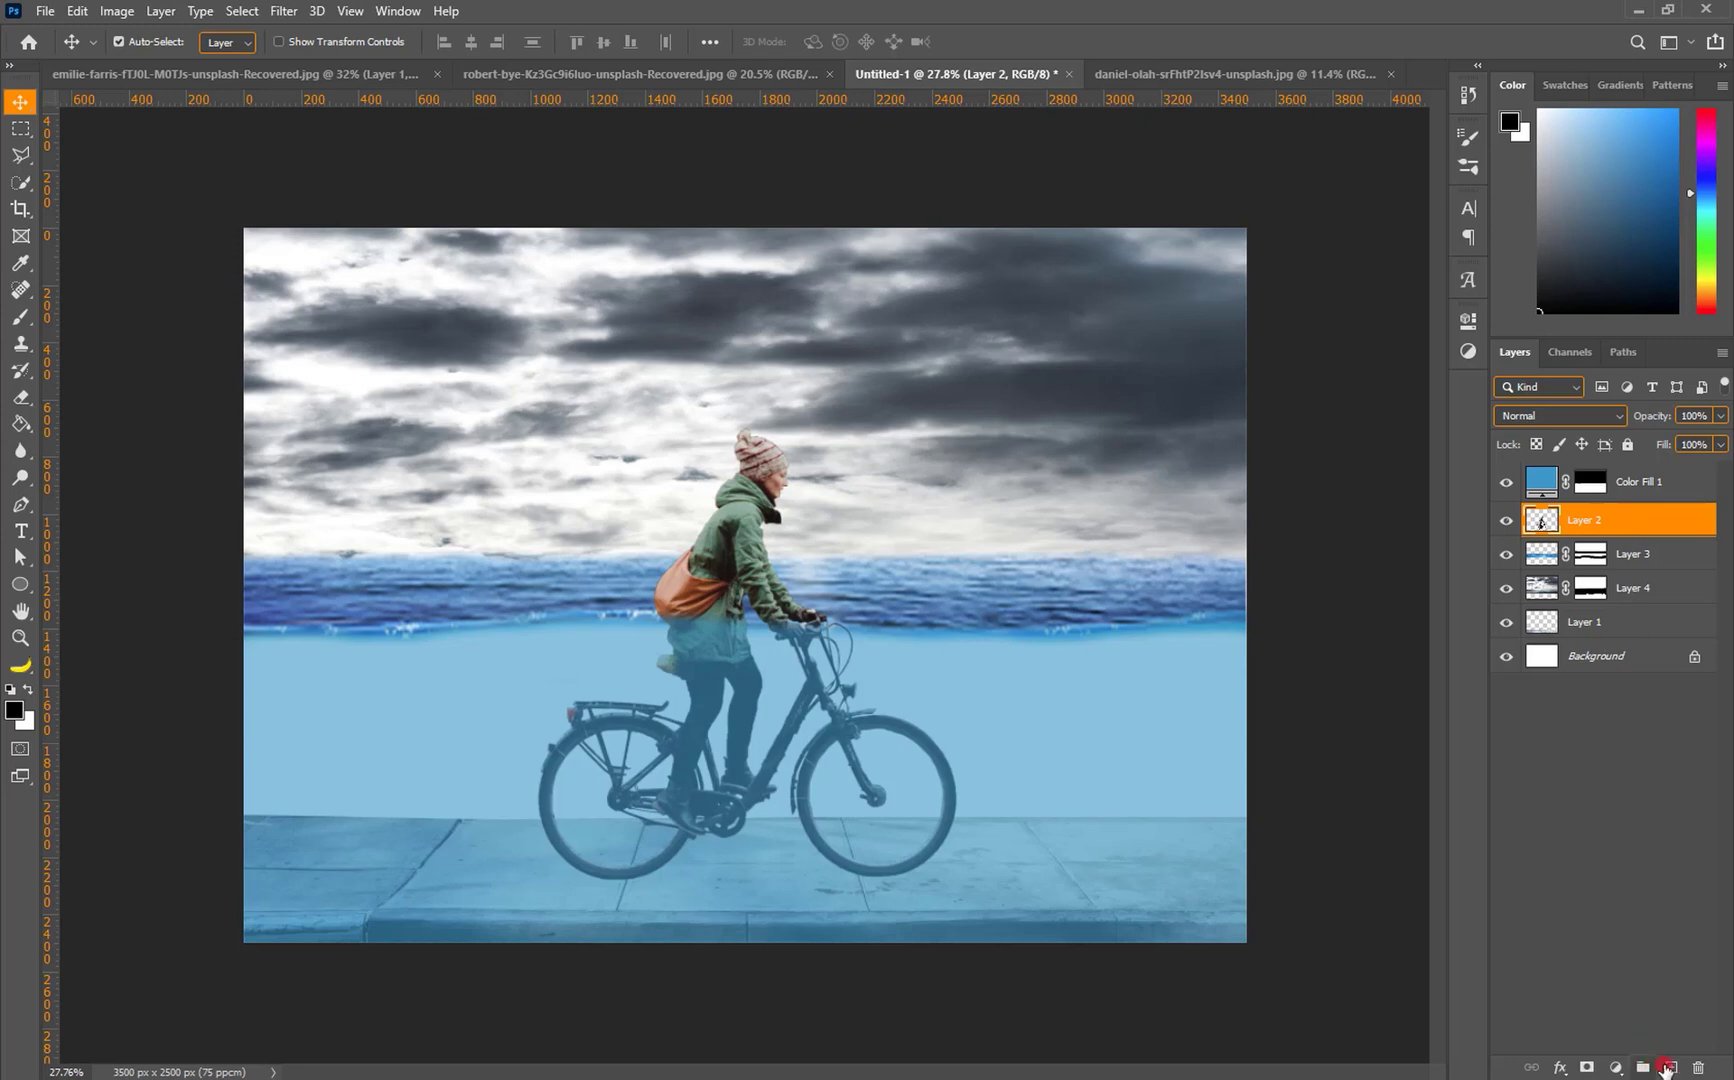
left_click(1670, 1068)
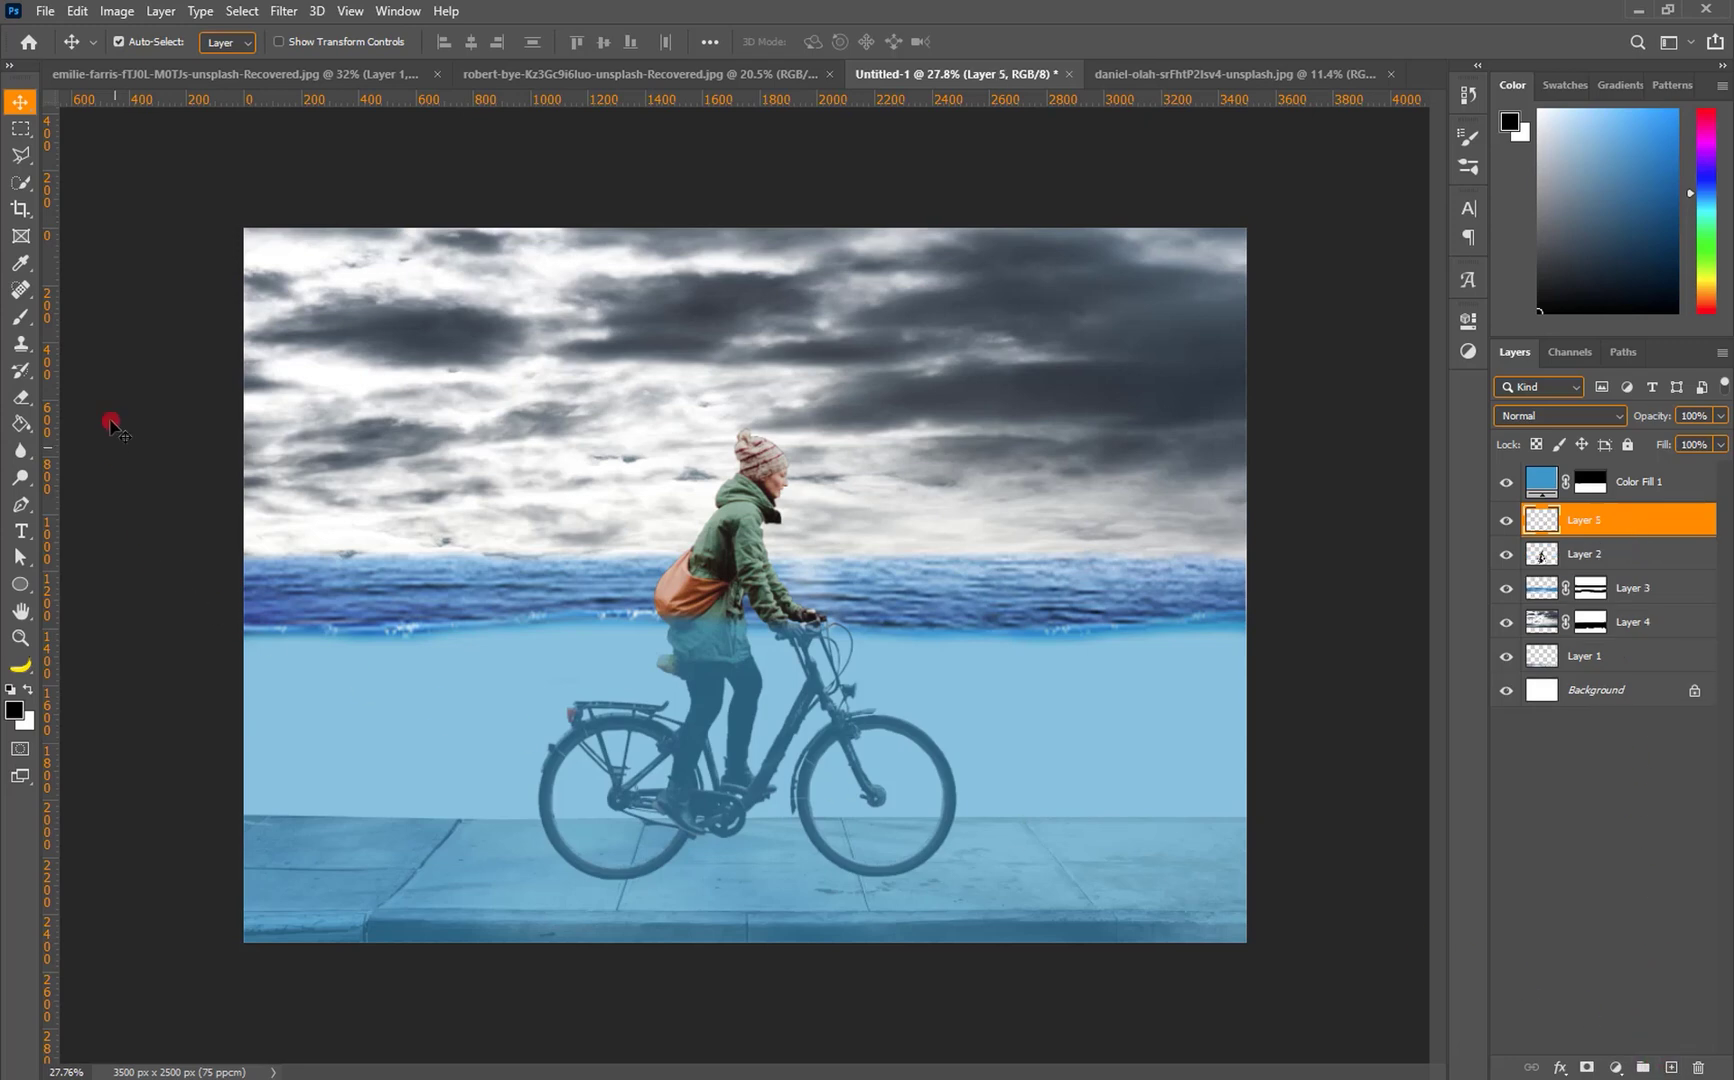
left_click(20, 316)
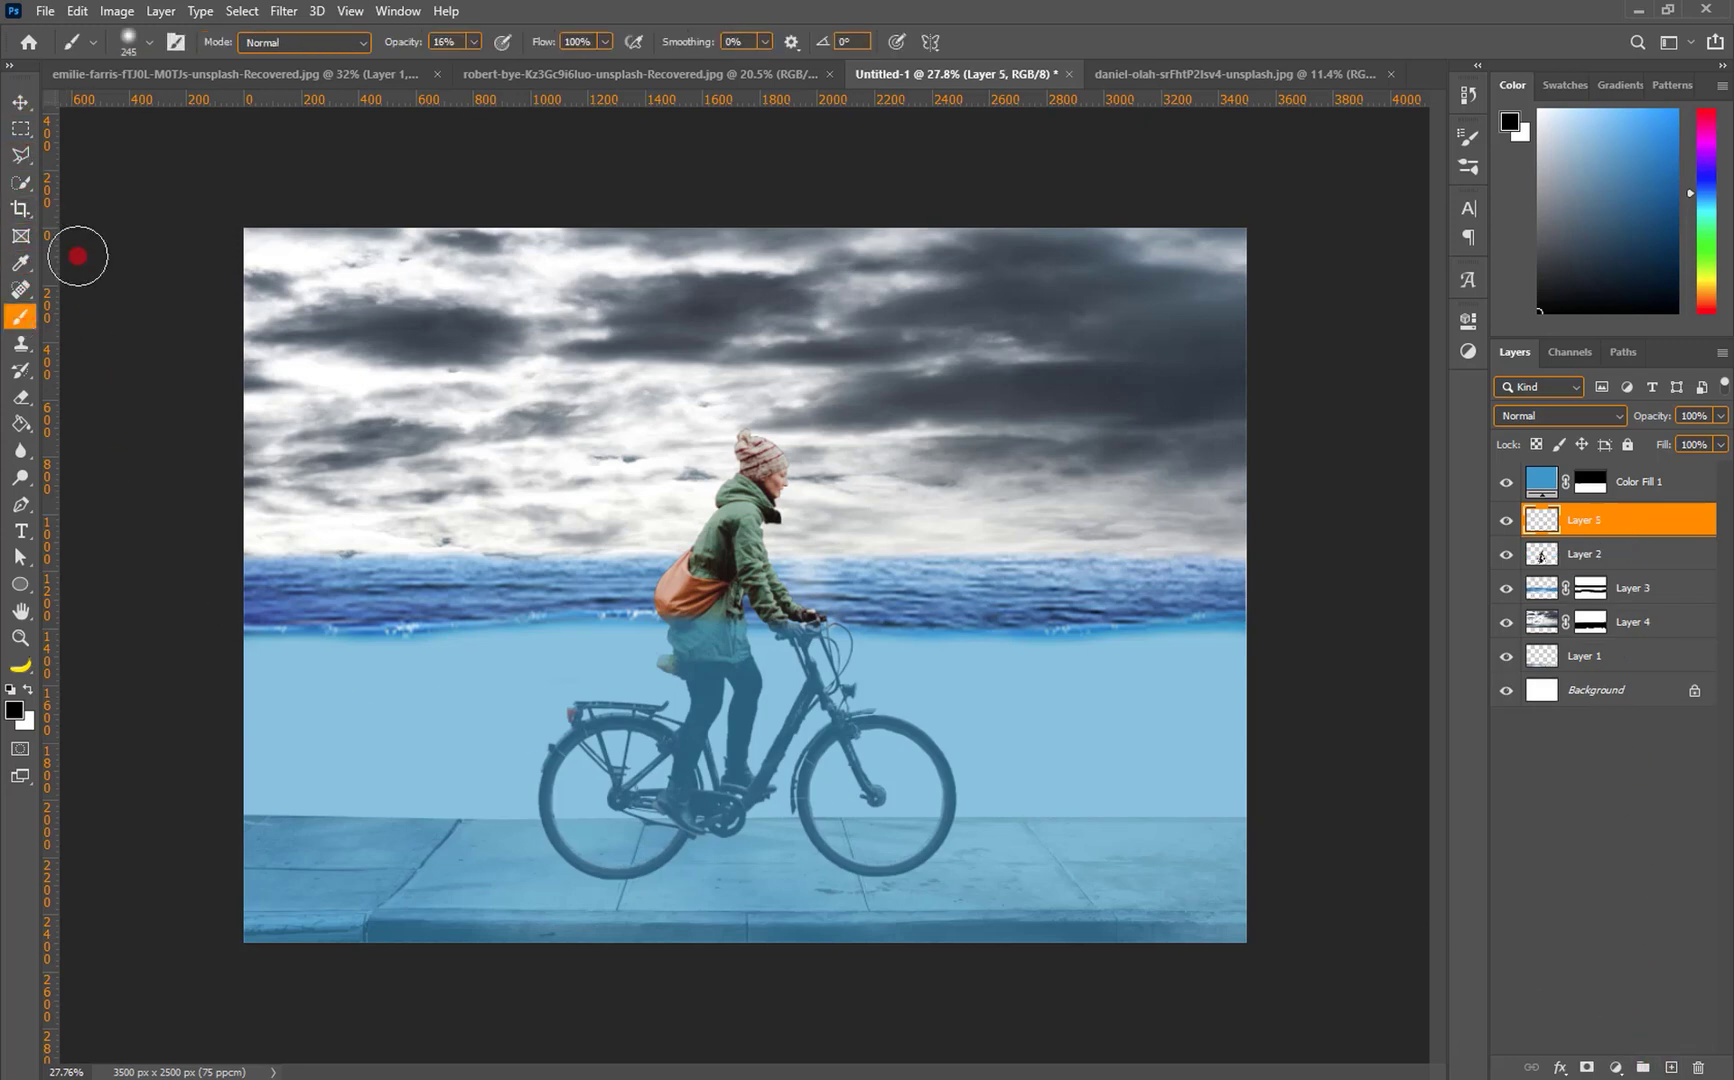
left_click(472, 41)
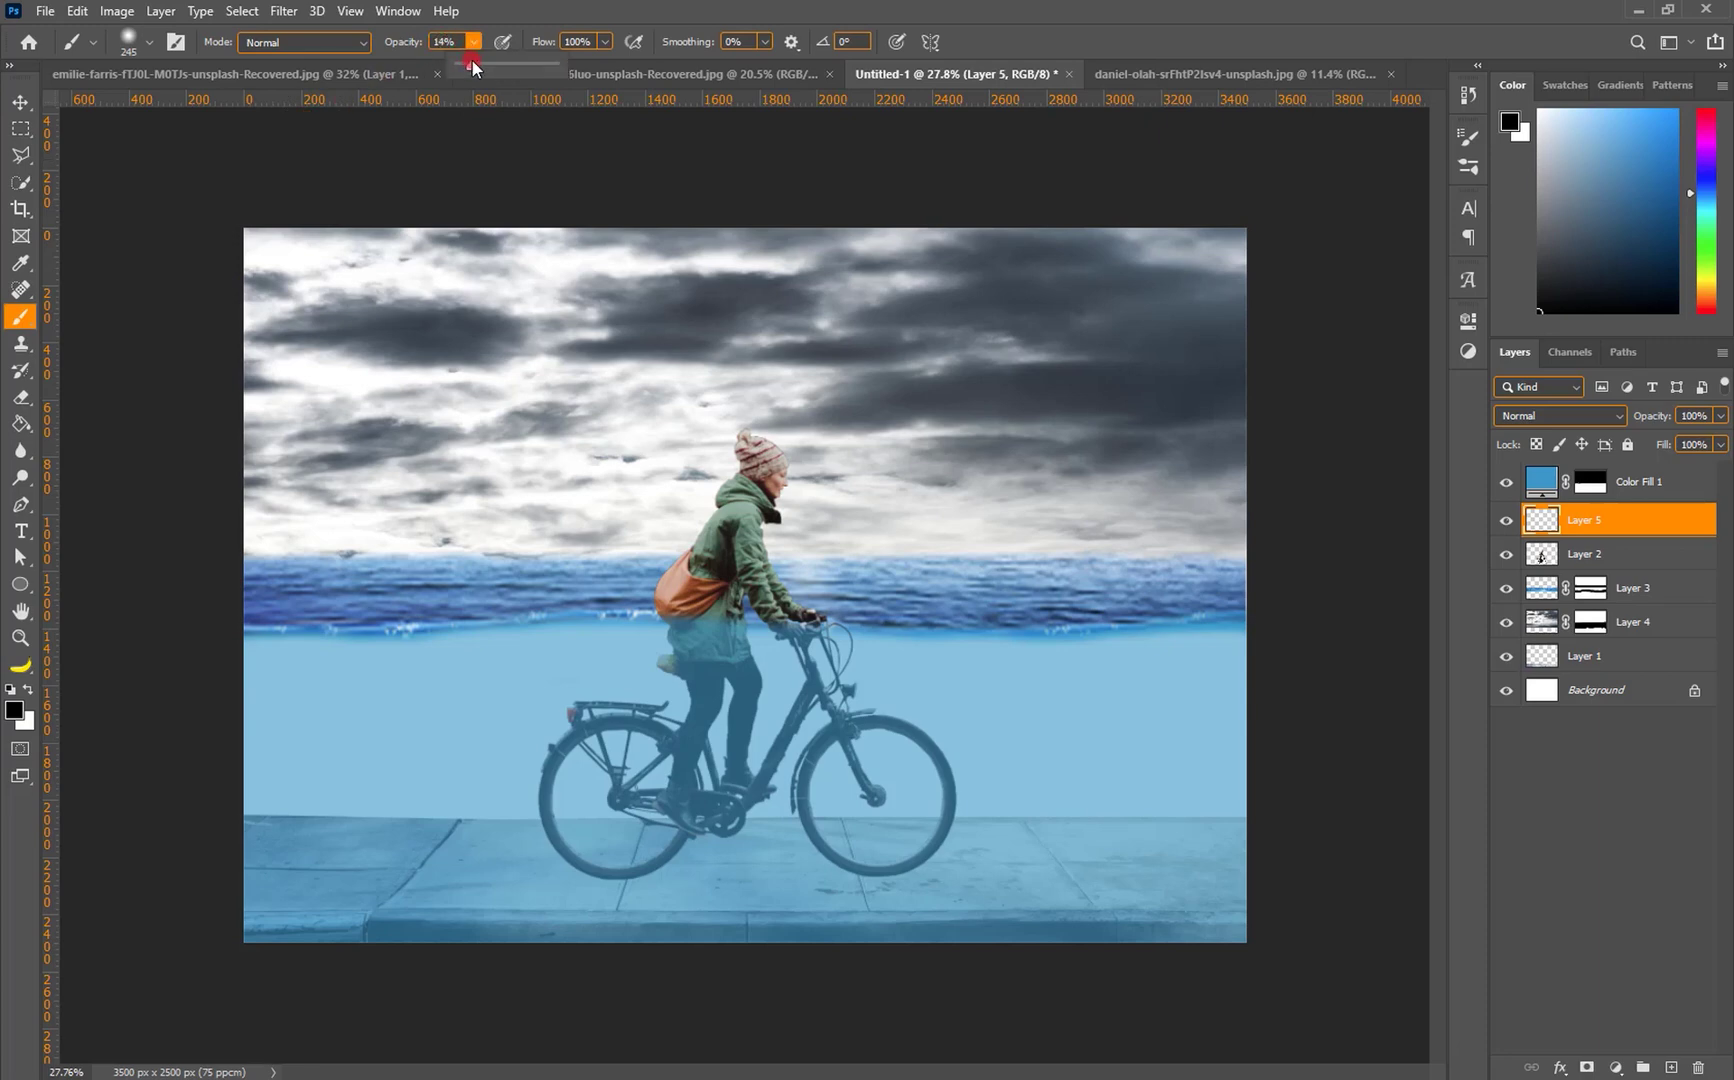
left_click(501, 12)
key("d")
mouse_move(705, 828)
left_mouse_down()
mouse_move(604, 866)
mouse_move(733, 826)
mouse_move(767, 829)
mouse_move(731, 834)
mouse_move(687, 878)
mouse_move(614, 878)
mouse_move(764, 826)
mouse_move(669, 883)
mouse_move(633, 882)
mouse_move(729, 859)
mouse_move(766, 827)
mouse_move(723, 833)
mouse_move(713, 871)
mouse_move(643, 877)
mouse_move(932, 858)
mouse_move(608, 872)
left_mouse_up()
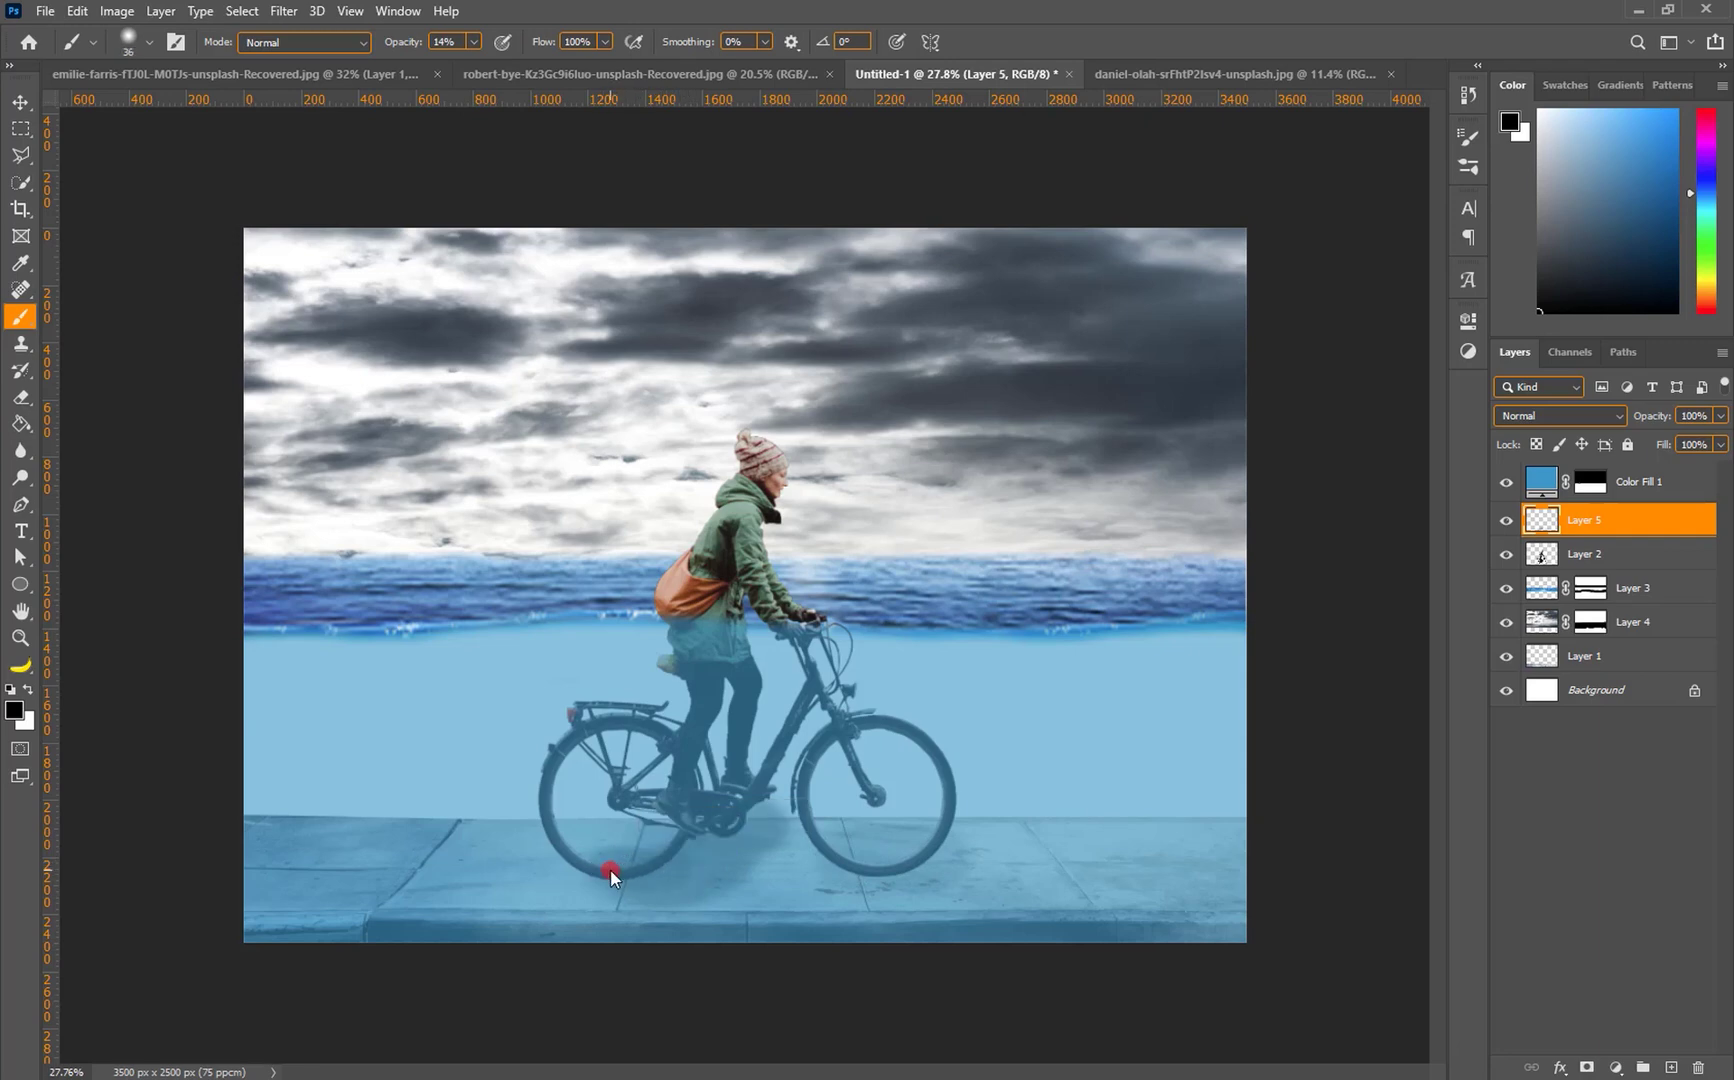
Enlarge the brush to 86 px, shade the pavement beneath the wheels, and add a broader soft shadow with a 479 px brush.
right_click(592, 862)
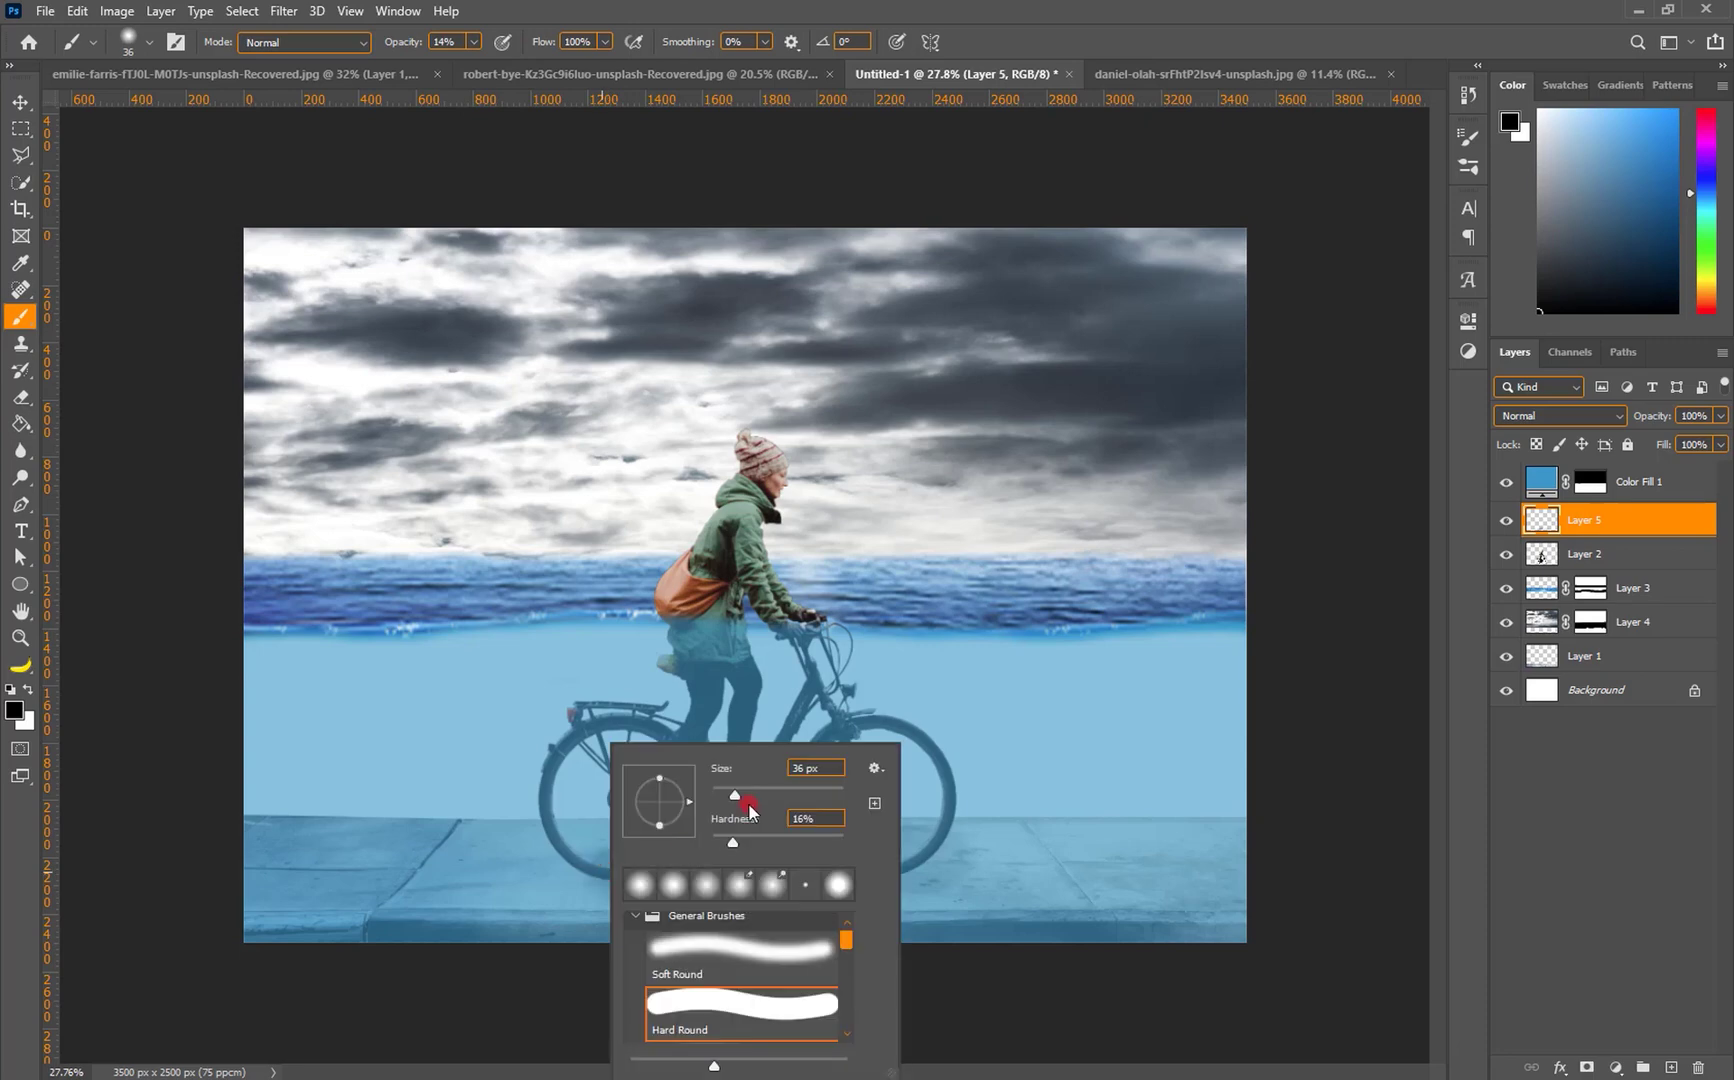
left_click_drag(734, 795, 744, 794)
left_click(1016, 121)
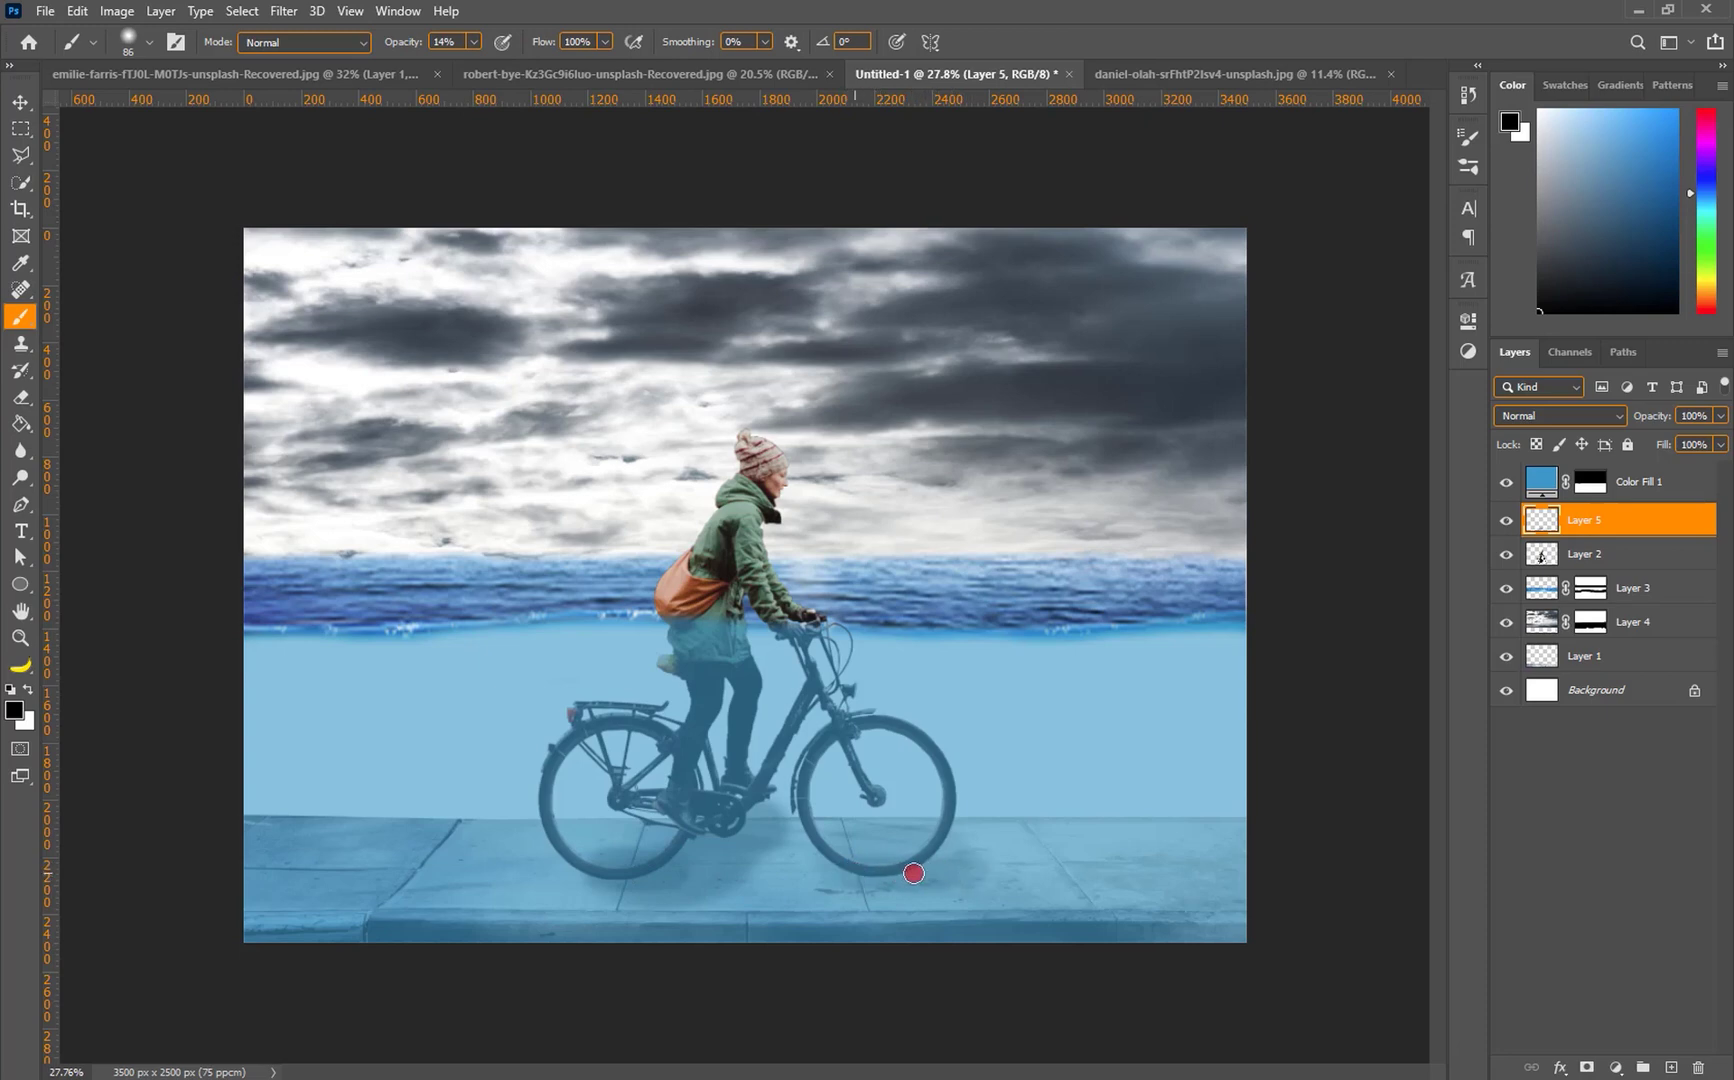
left_click_drag(914, 873, 861, 873)
scroll(928, 873, "down", 2)
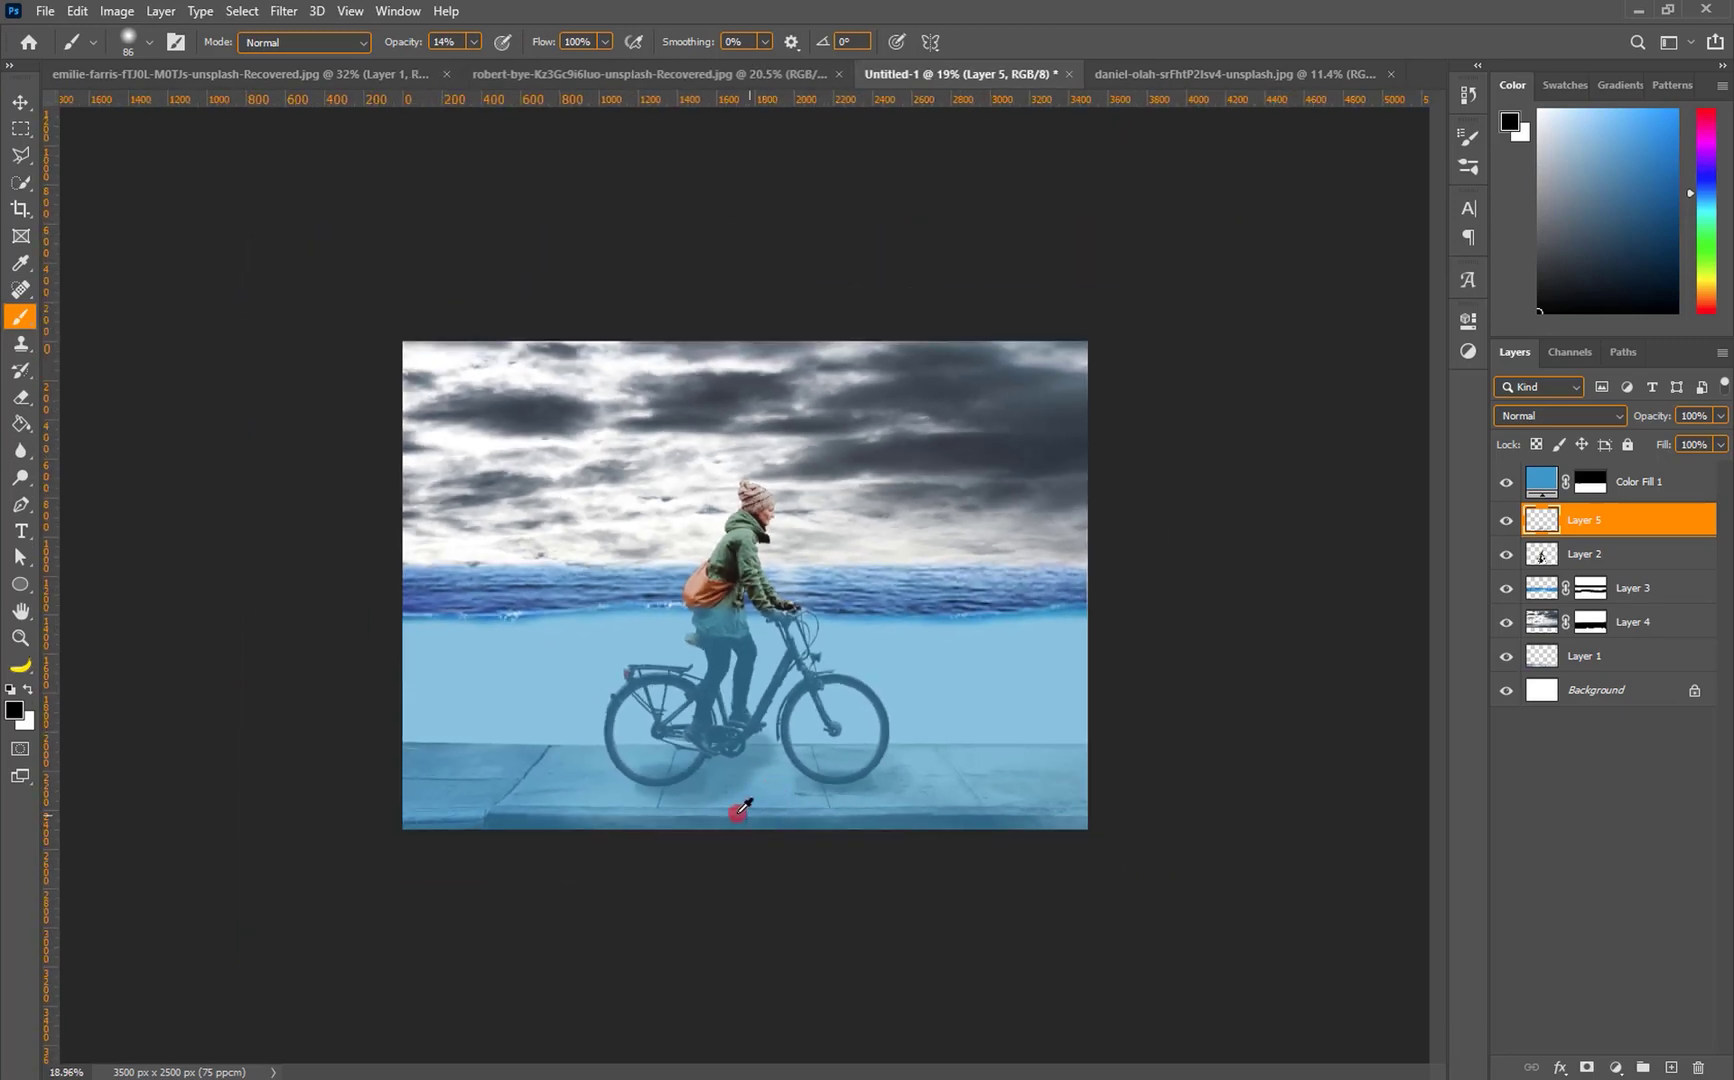
mouse_move(671, 807)
left_mouse_down()
mouse_move(758, 807)
mouse_move(659, 825)
left_mouse_up()
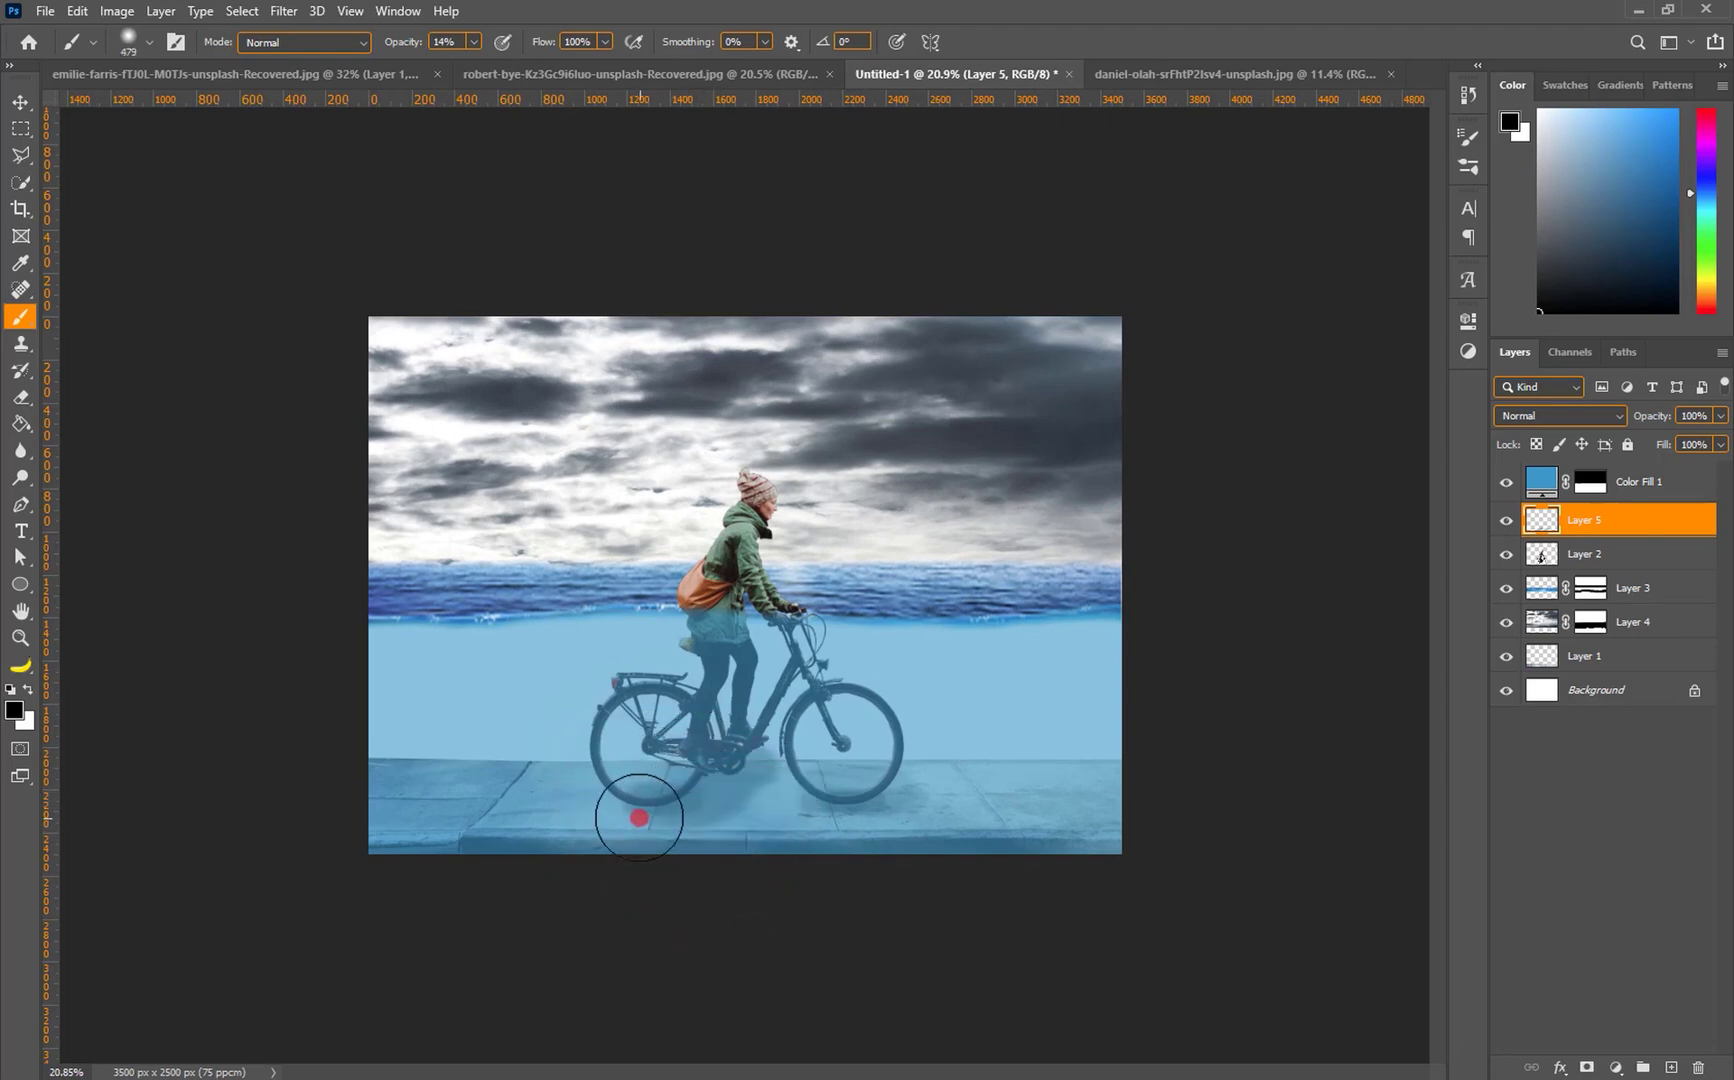
Set the bicycle shadow layer's blend mode to Color Burn and its opacity to 67%.
left_click(20, 102)
left_click(1594, 418)
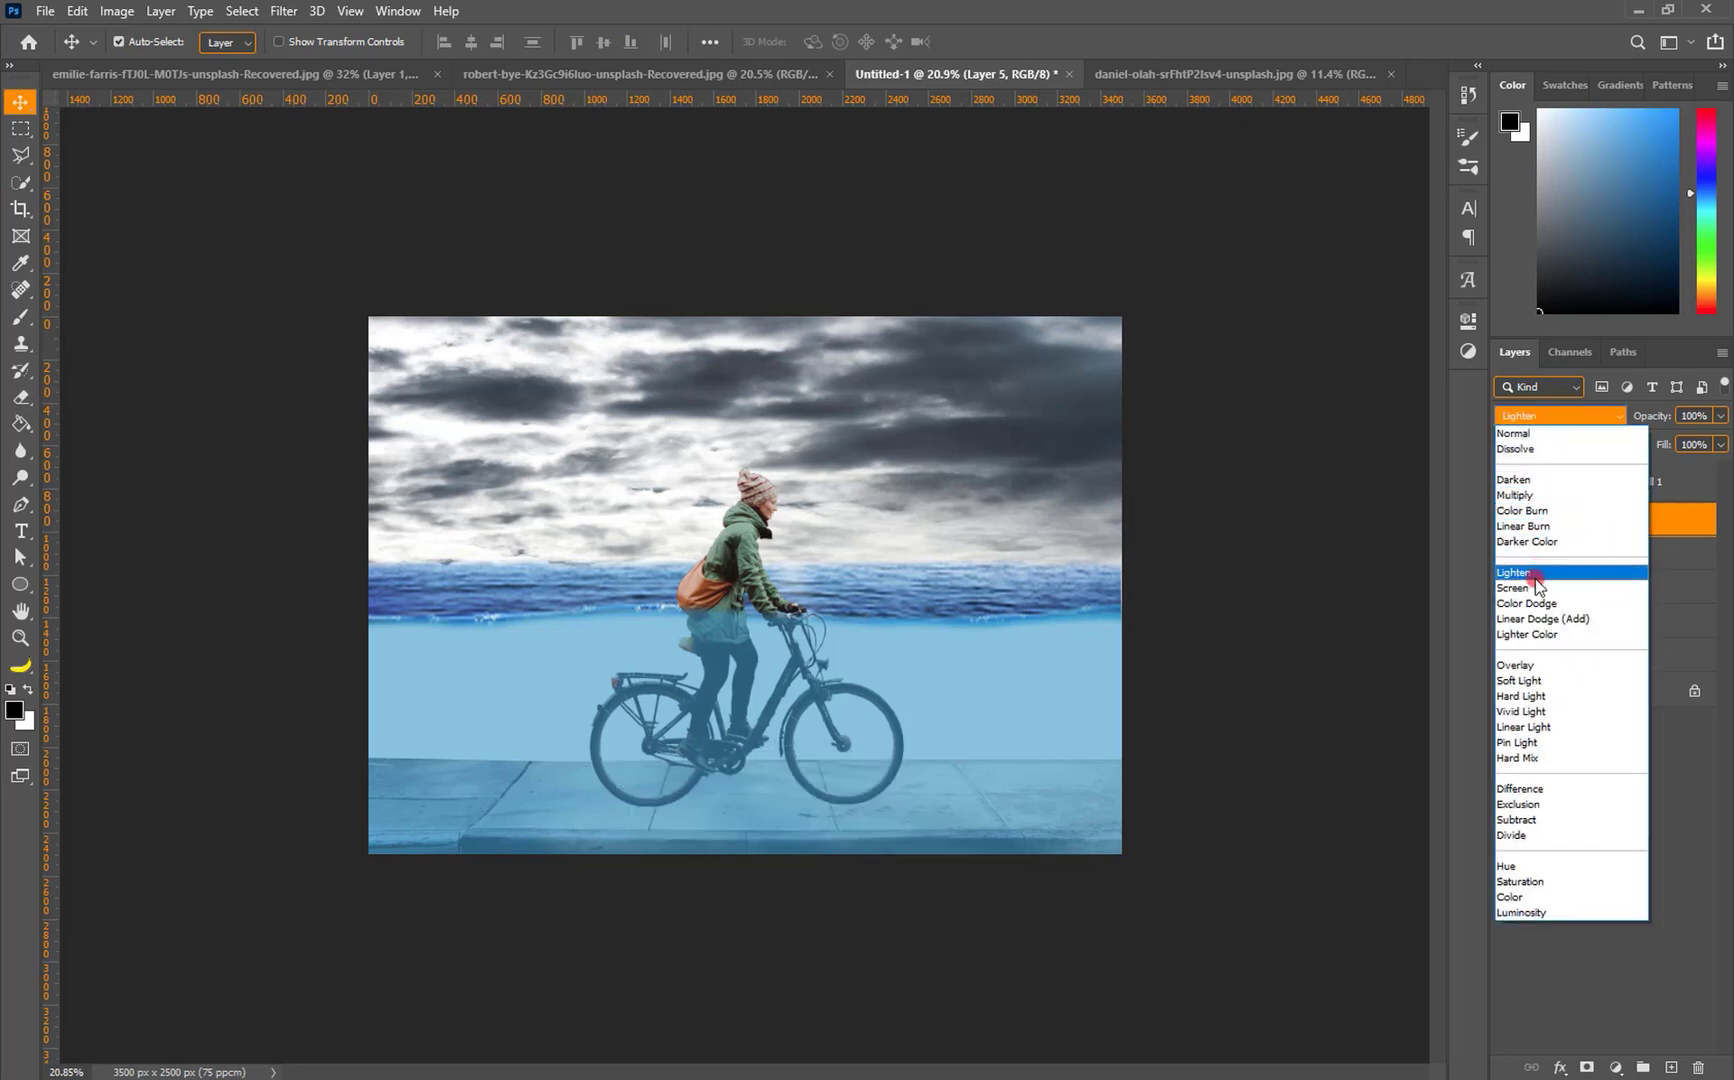
left_click(1527, 511)
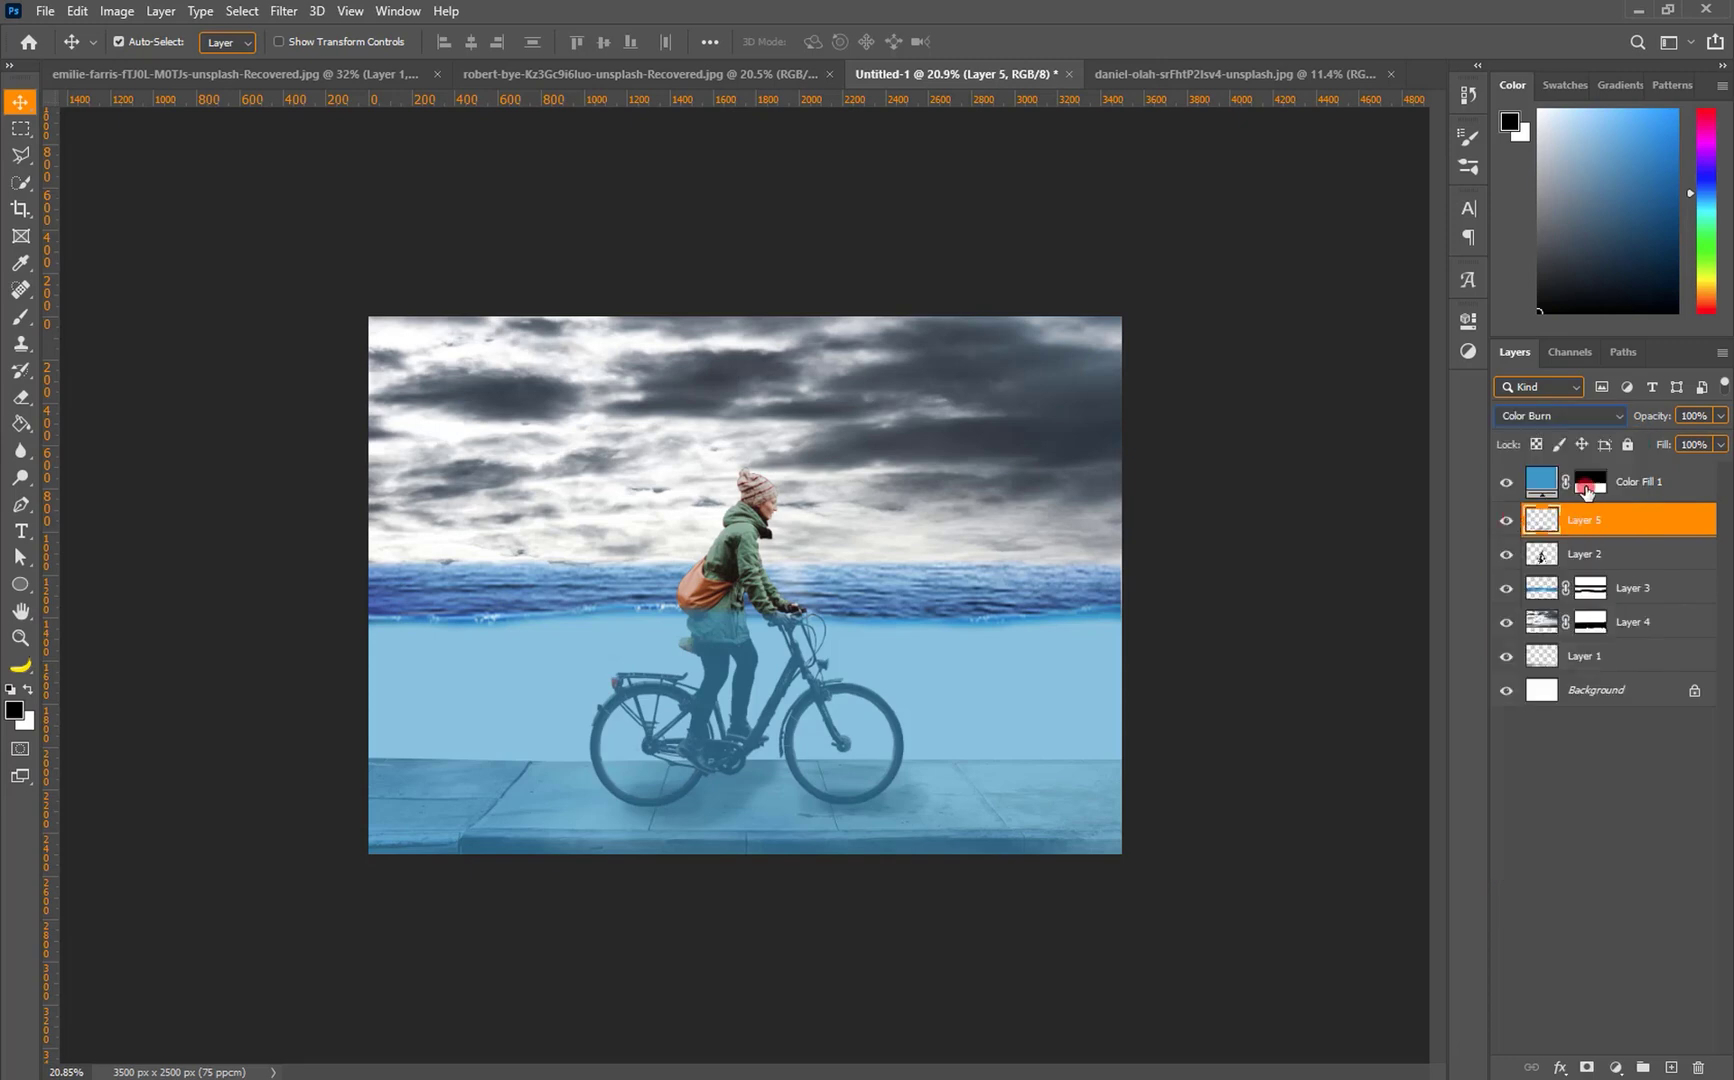
left_click(1719, 415)
left_click_drag(1680, 443, 1681, 443)
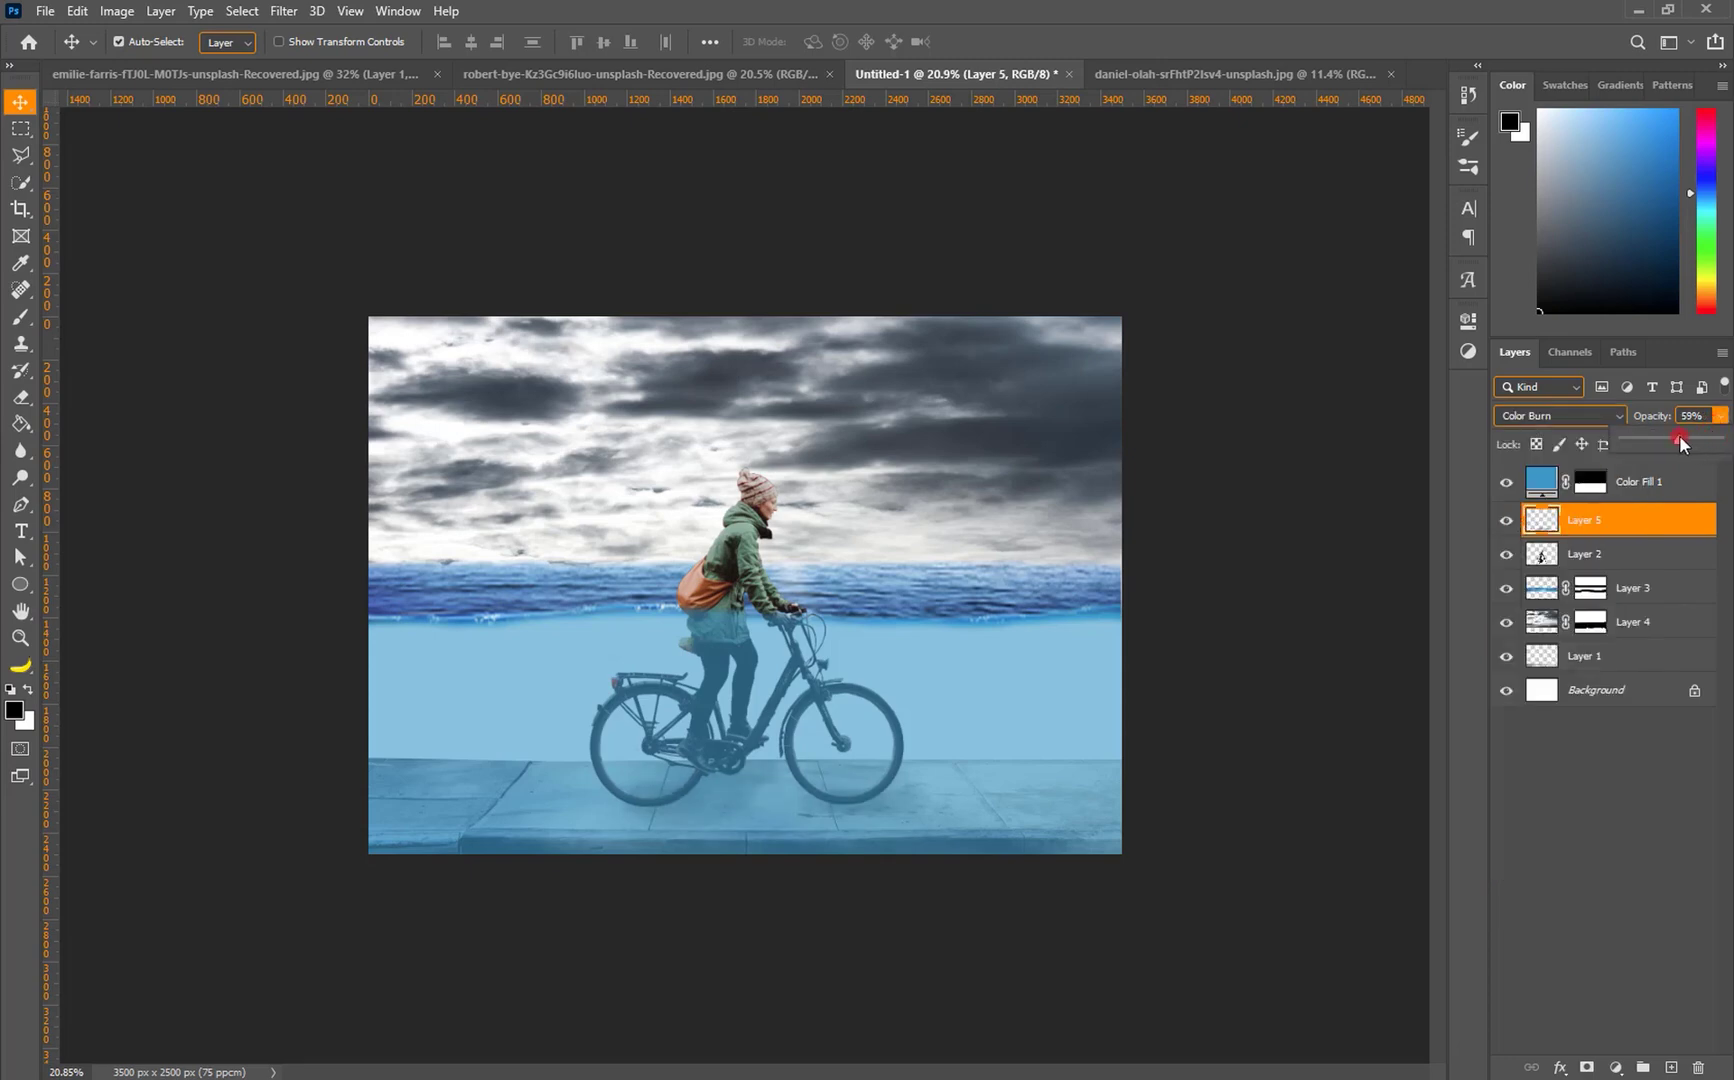
left_click(20, 101)
Close the cloudy sky source photo and open the park photo with the grass lawn.
left_click(1387, 74)
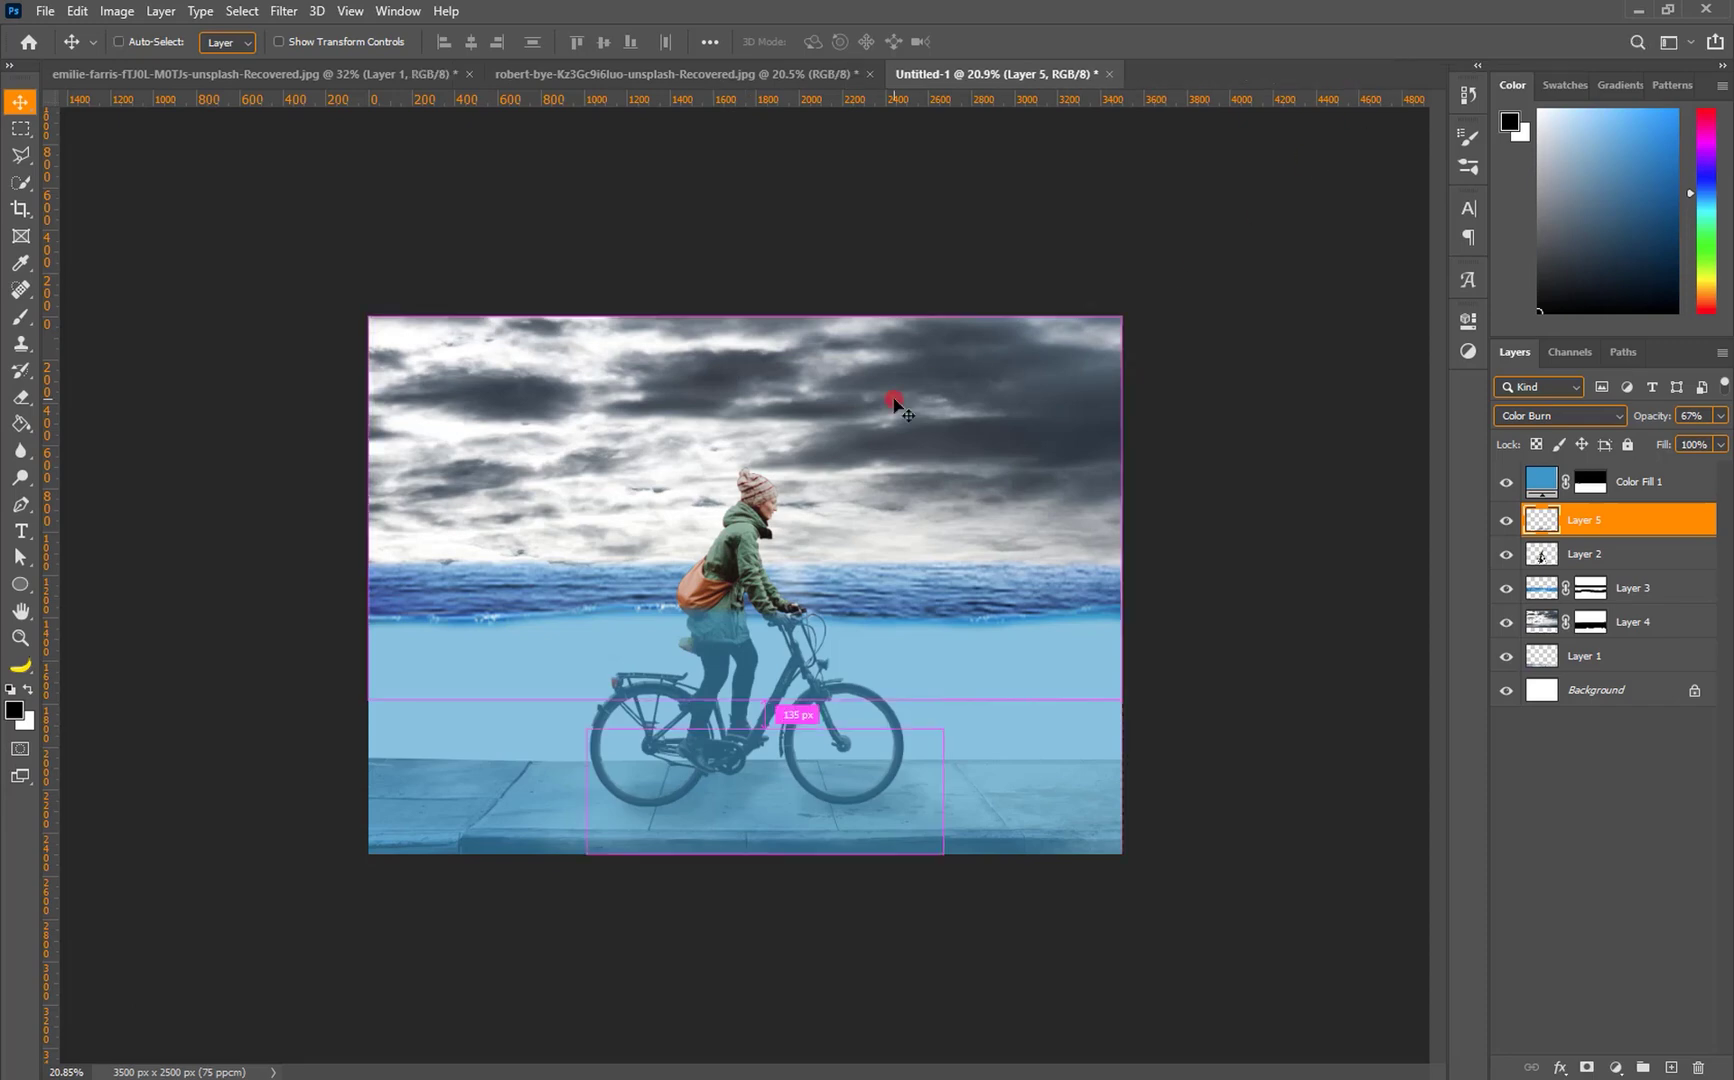
key("ctrl+o")
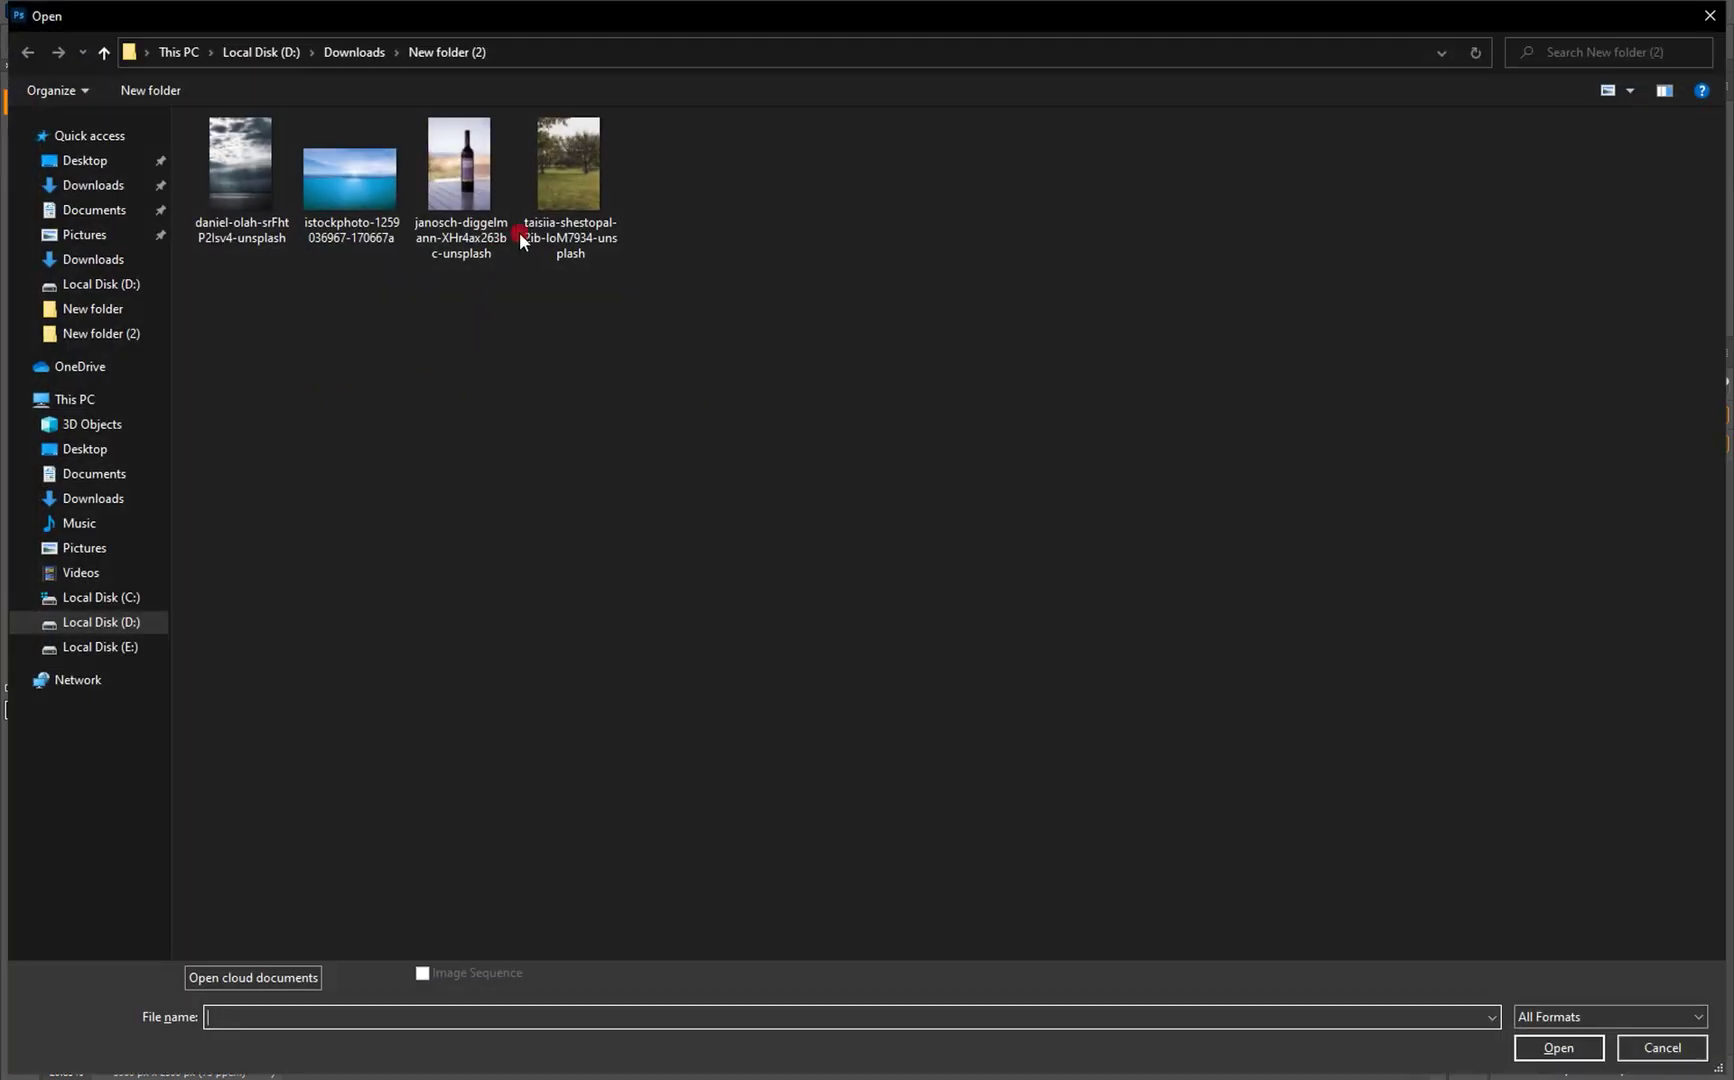
double_click(521, 232)
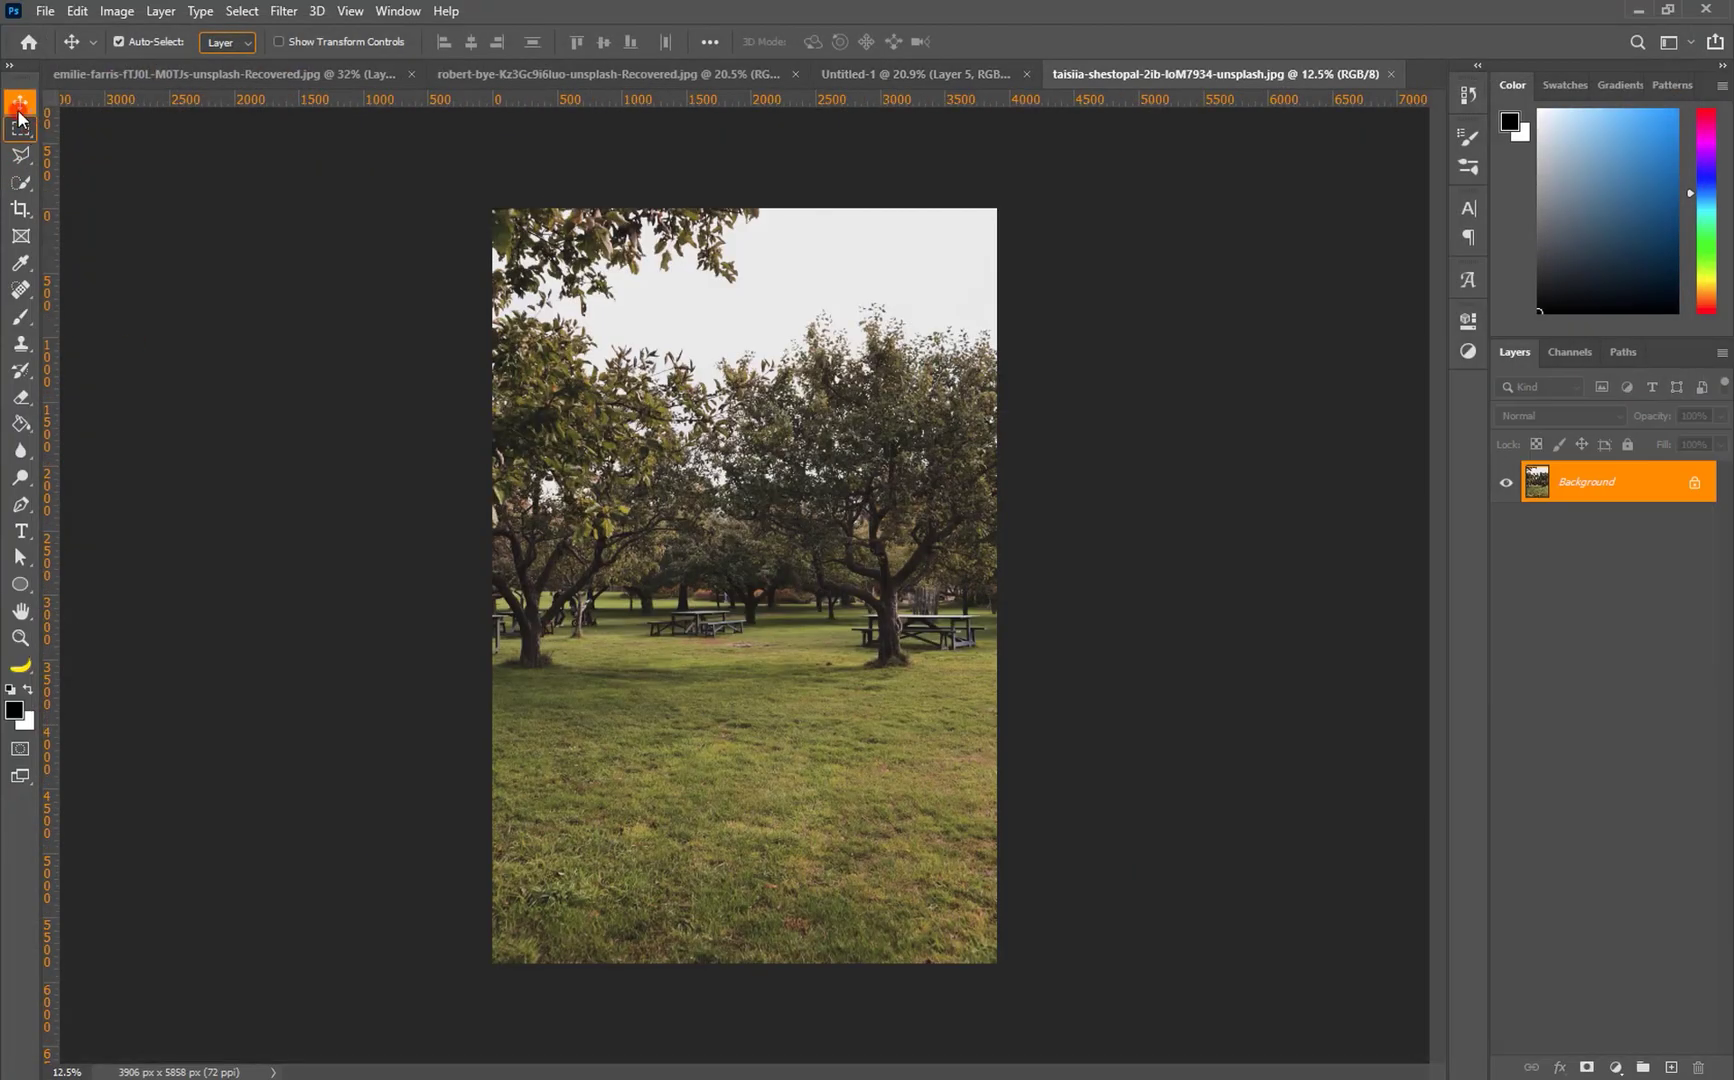
Select the lower lawn area with a rectangular marquee, move it into the Untitled-1 composite, and place its layer beneath the pavement layer.
left_click(16, 134)
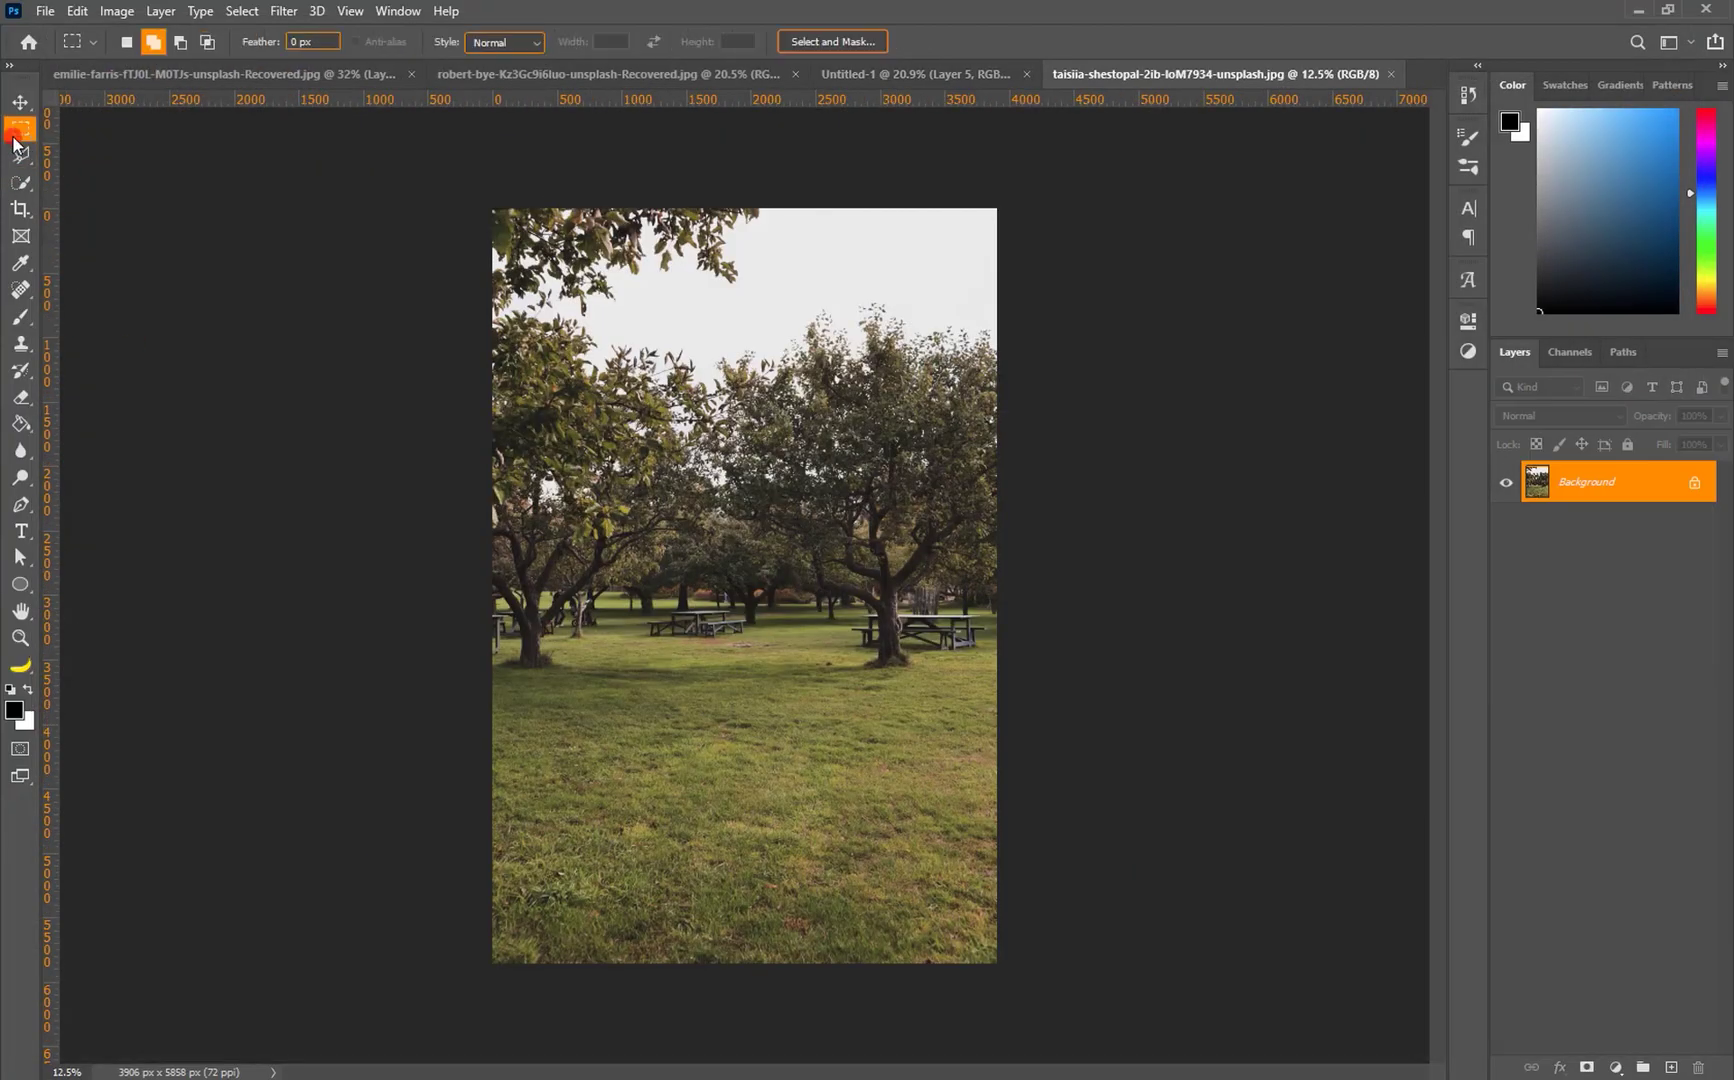
left_click_drag(465, 758, 1045, 1033)
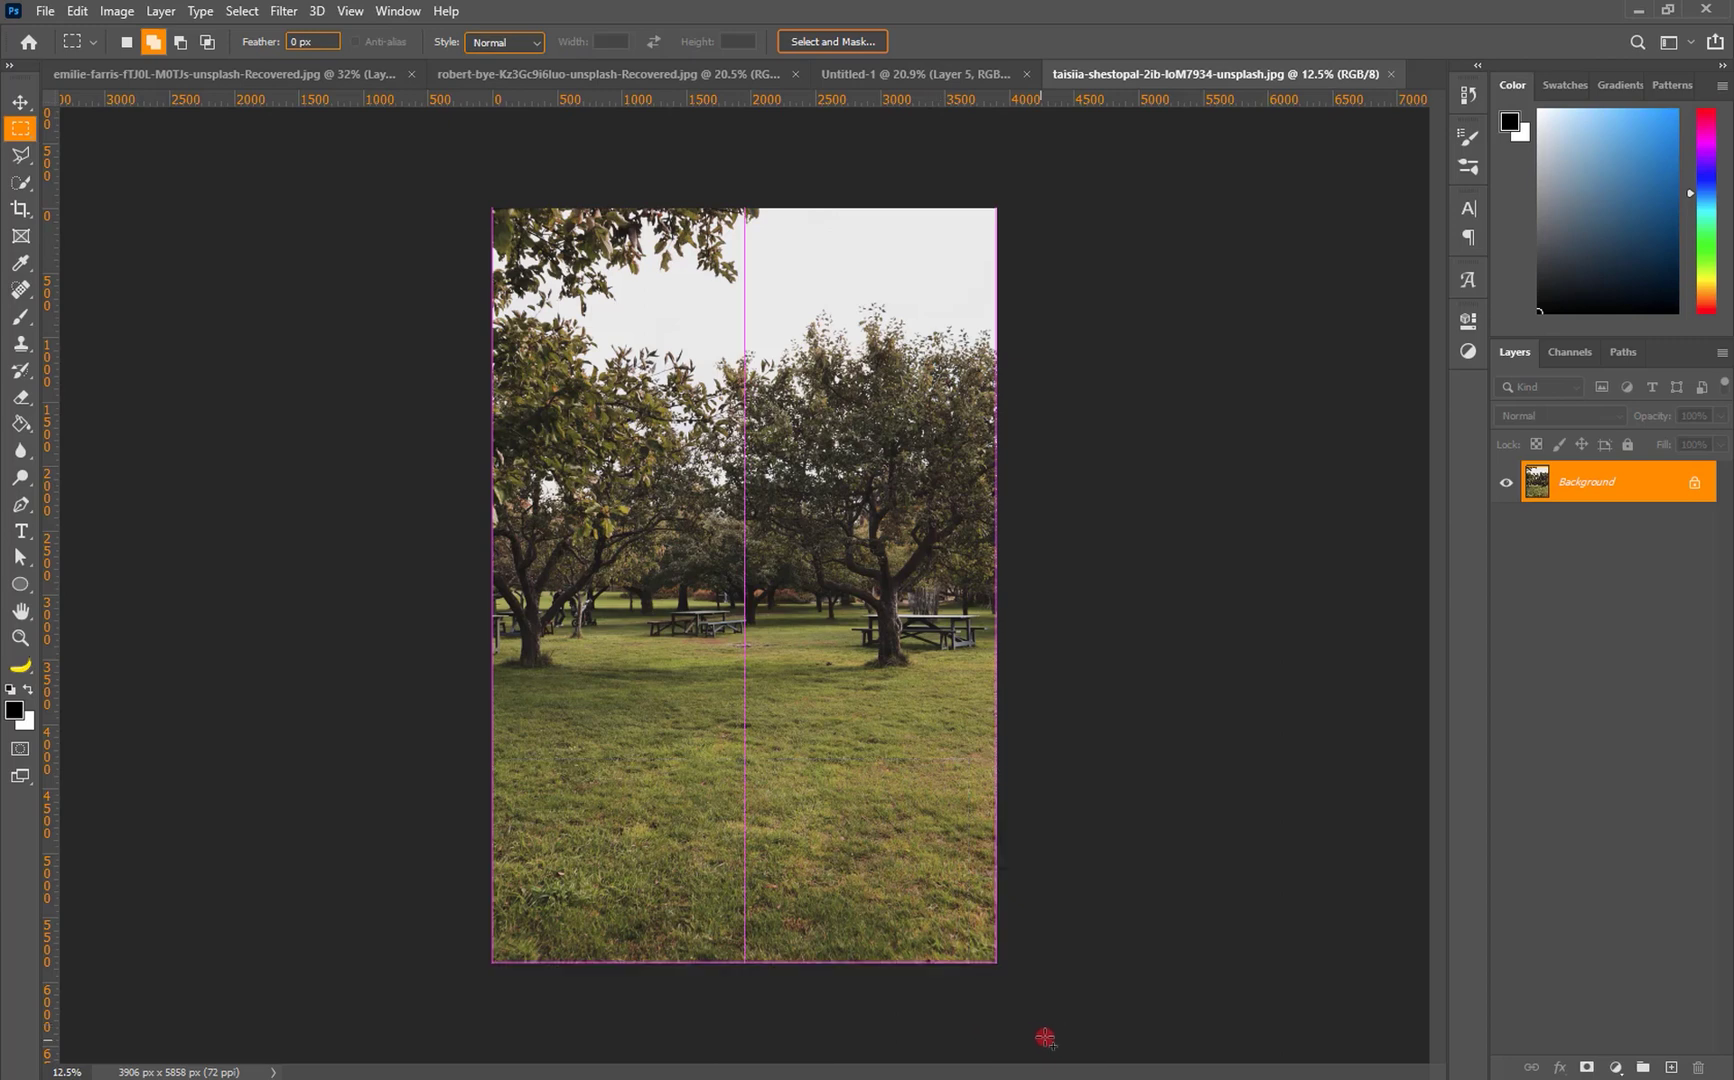
left_click(20, 102)
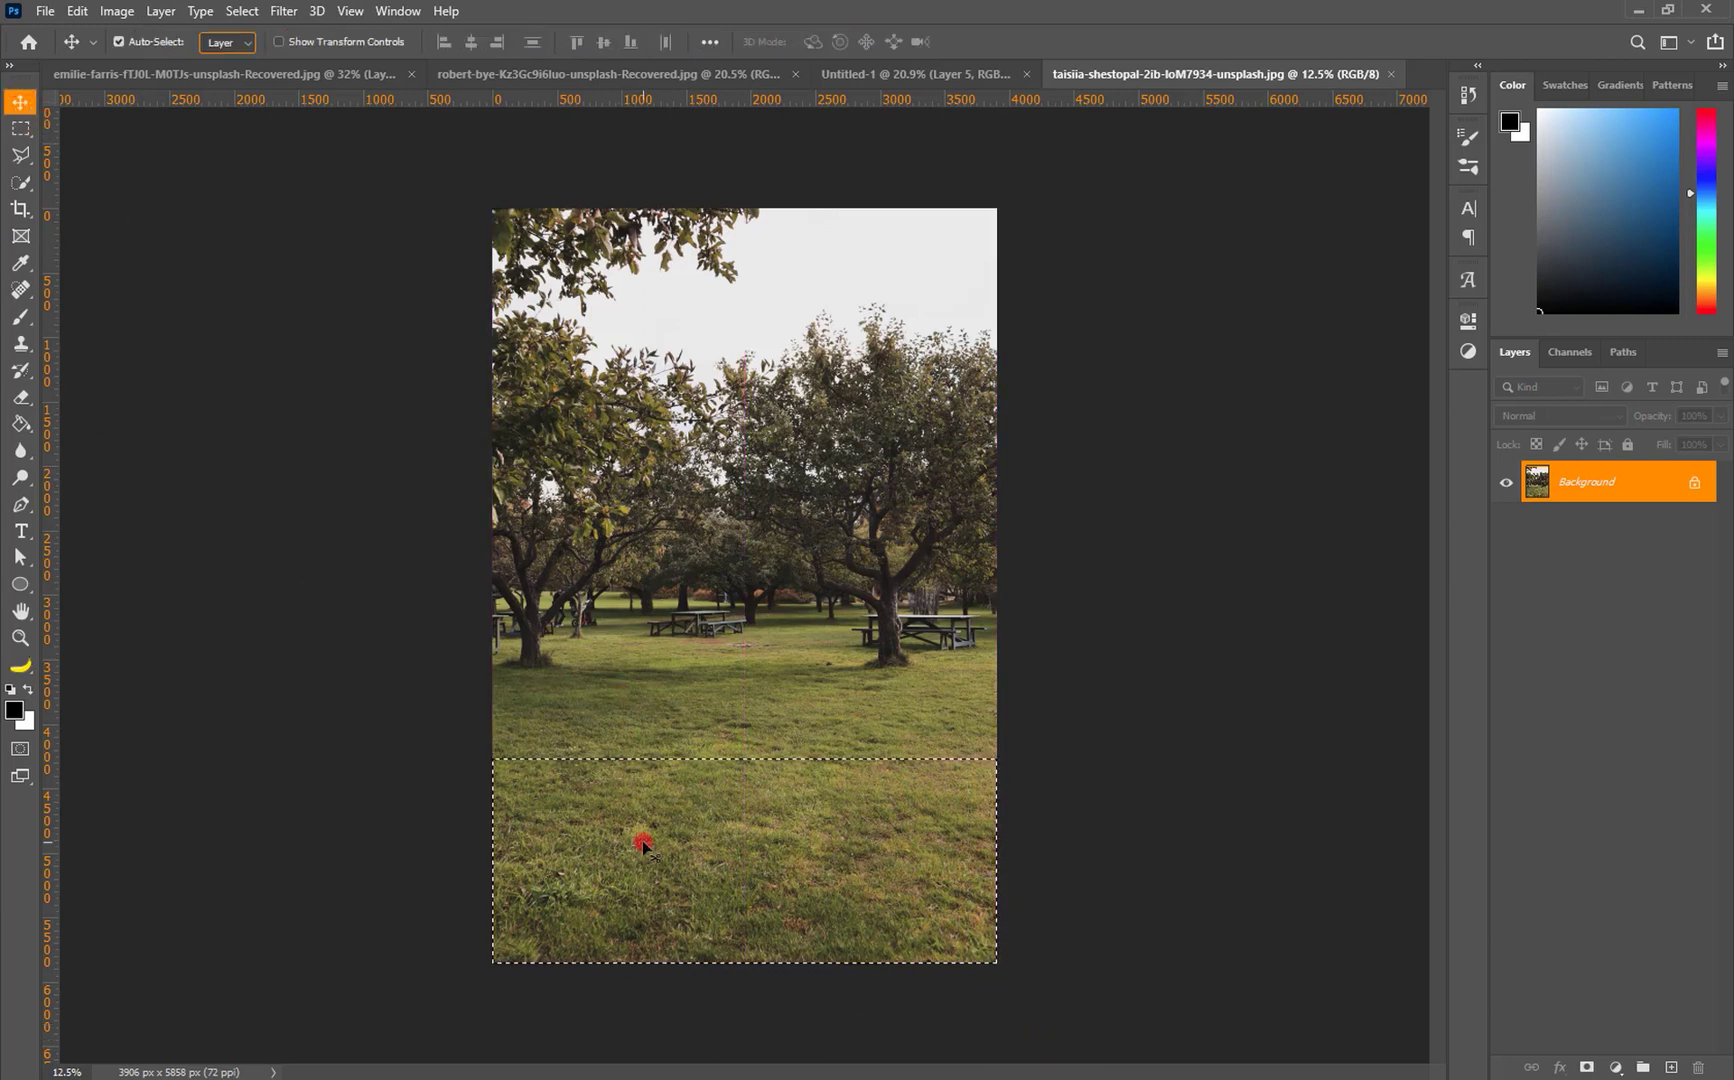
left_click_drag(643, 836, 715, 684)
left_click_drag(1640, 537, 1600, 705)
key("ctrl")
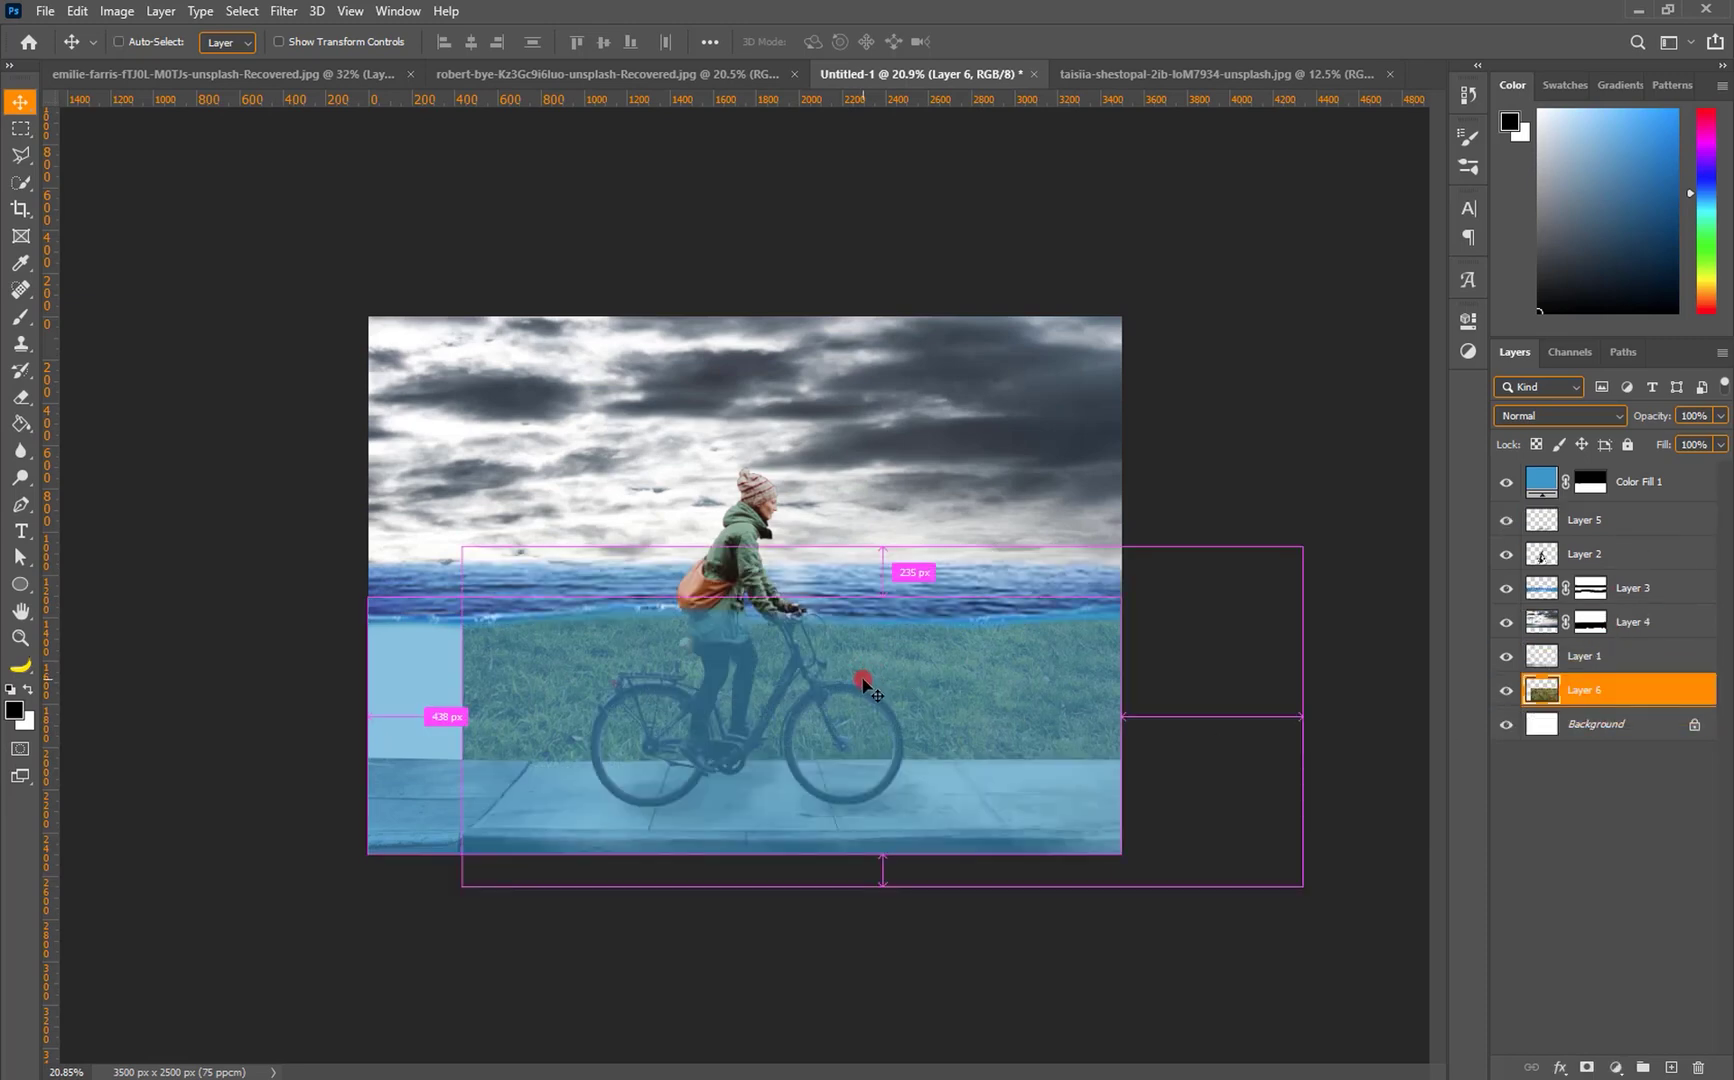
Transform the grass layer to 89.66% width and 74.54% height, spanning the canvas from the waterline down behind the pavement.
key("ctrl+t")
left_click_drag(960, 743, 898, 712)
left_click_drag(1198, 699, 1106, 698)
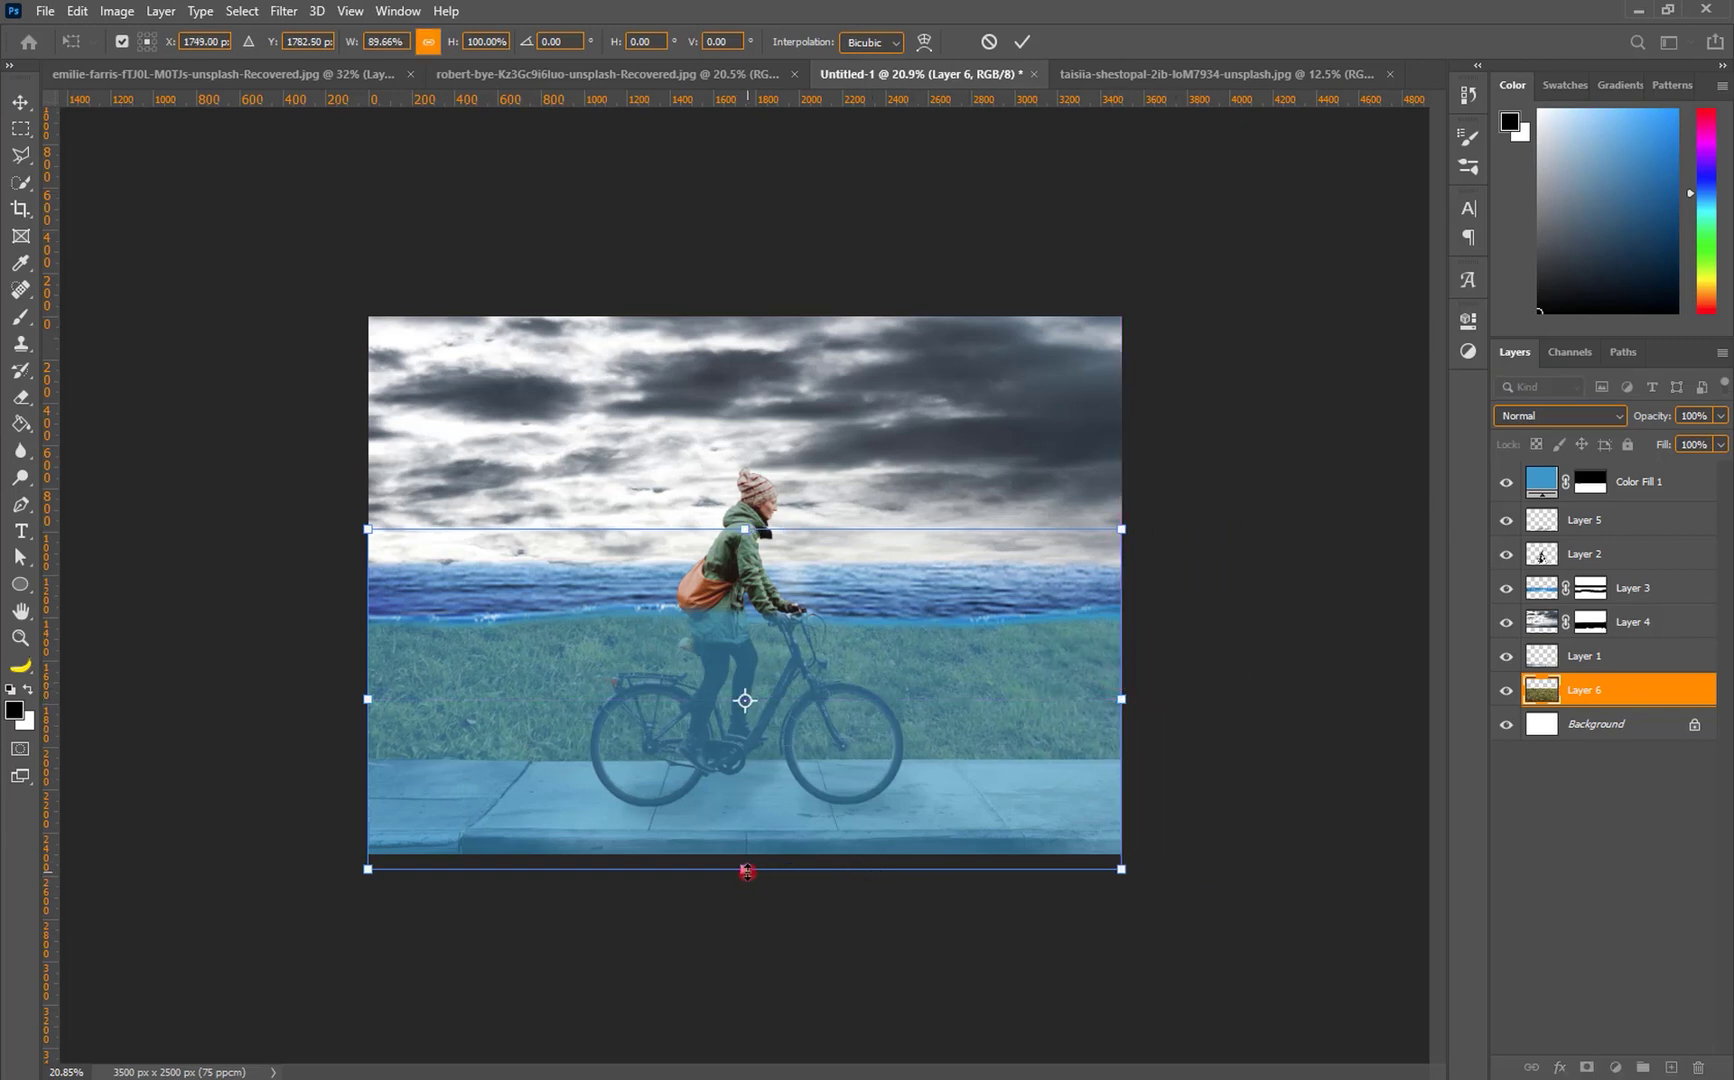
left_click_drag(747, 871, 741, 826)
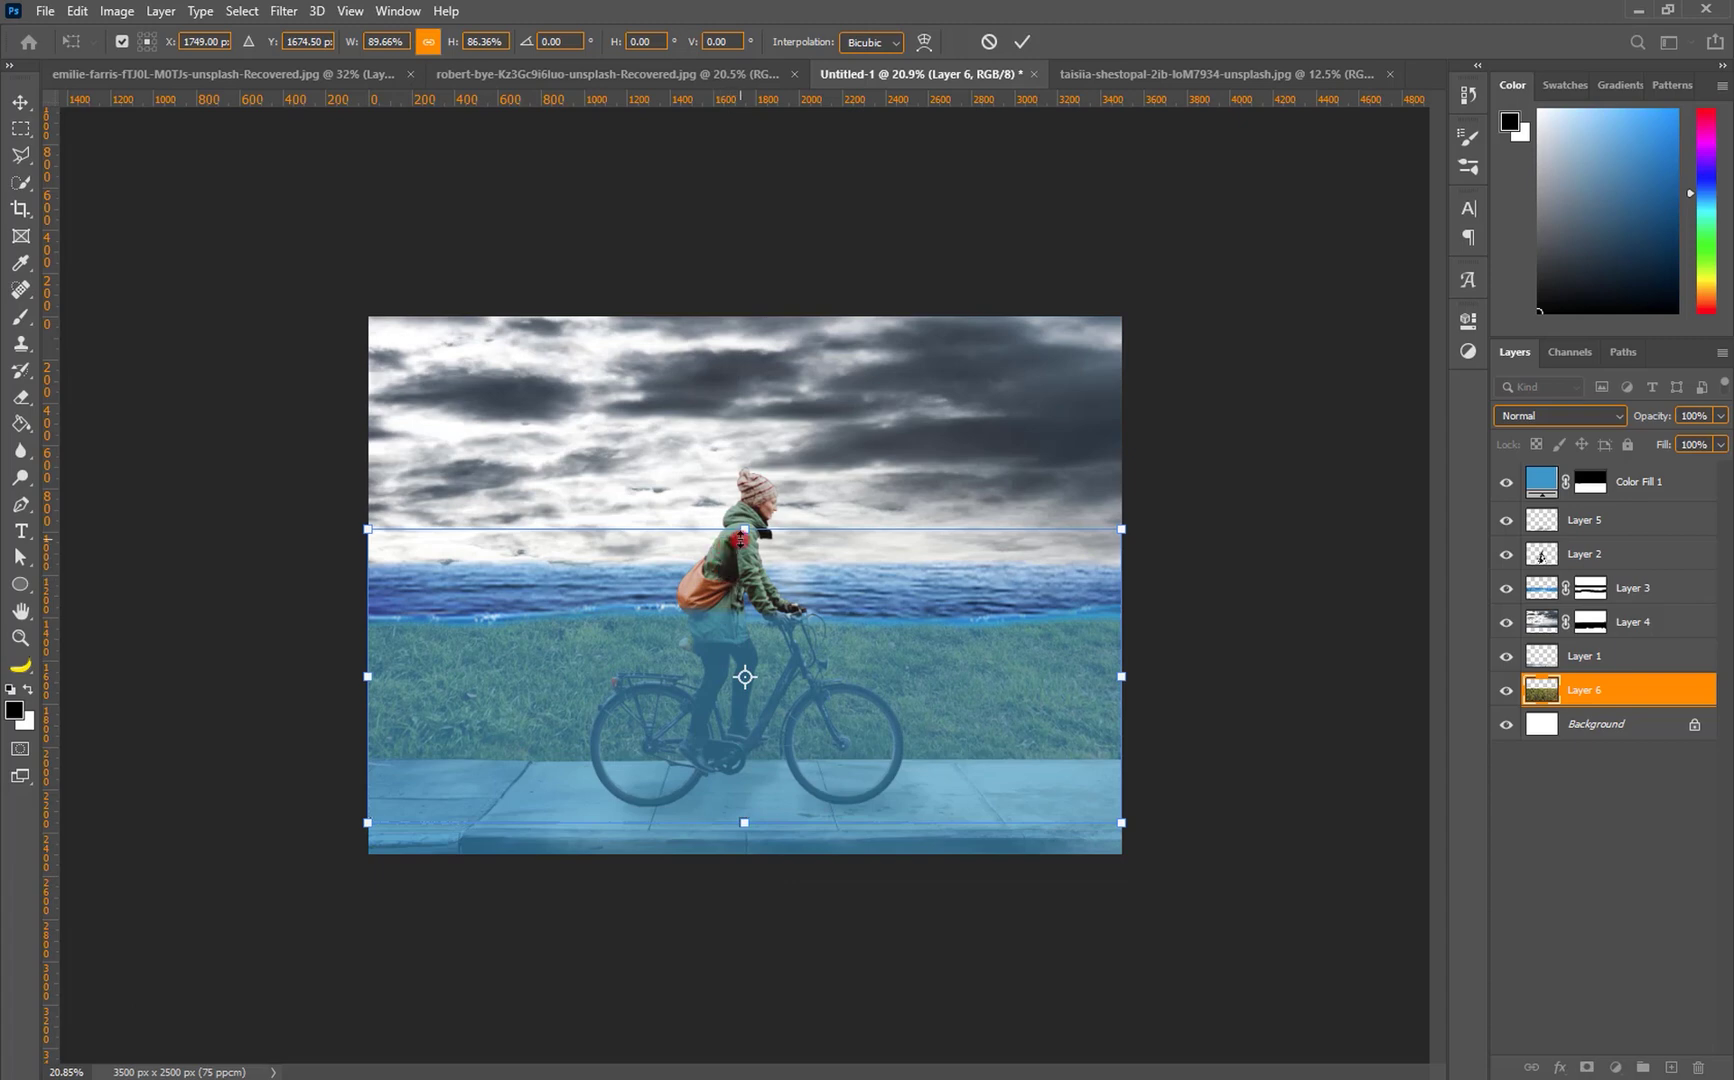
left_click_drag(740, 539, 740, 578)
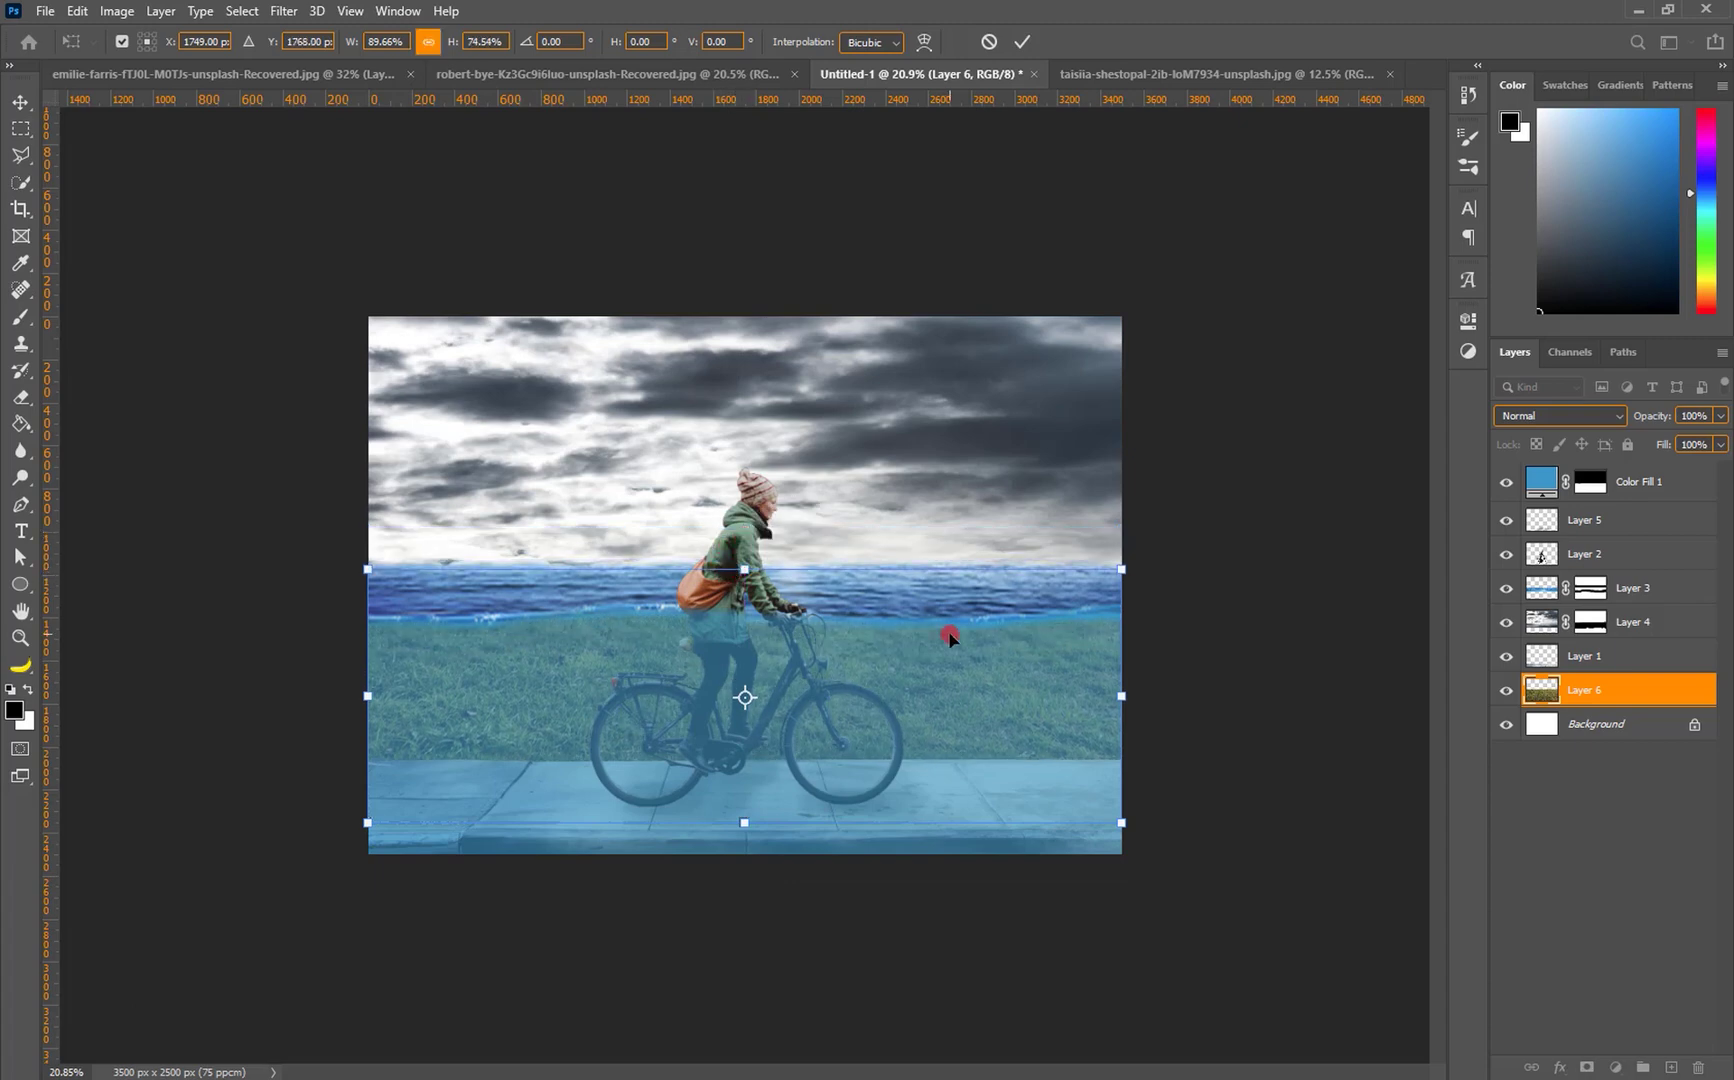
key("Return")
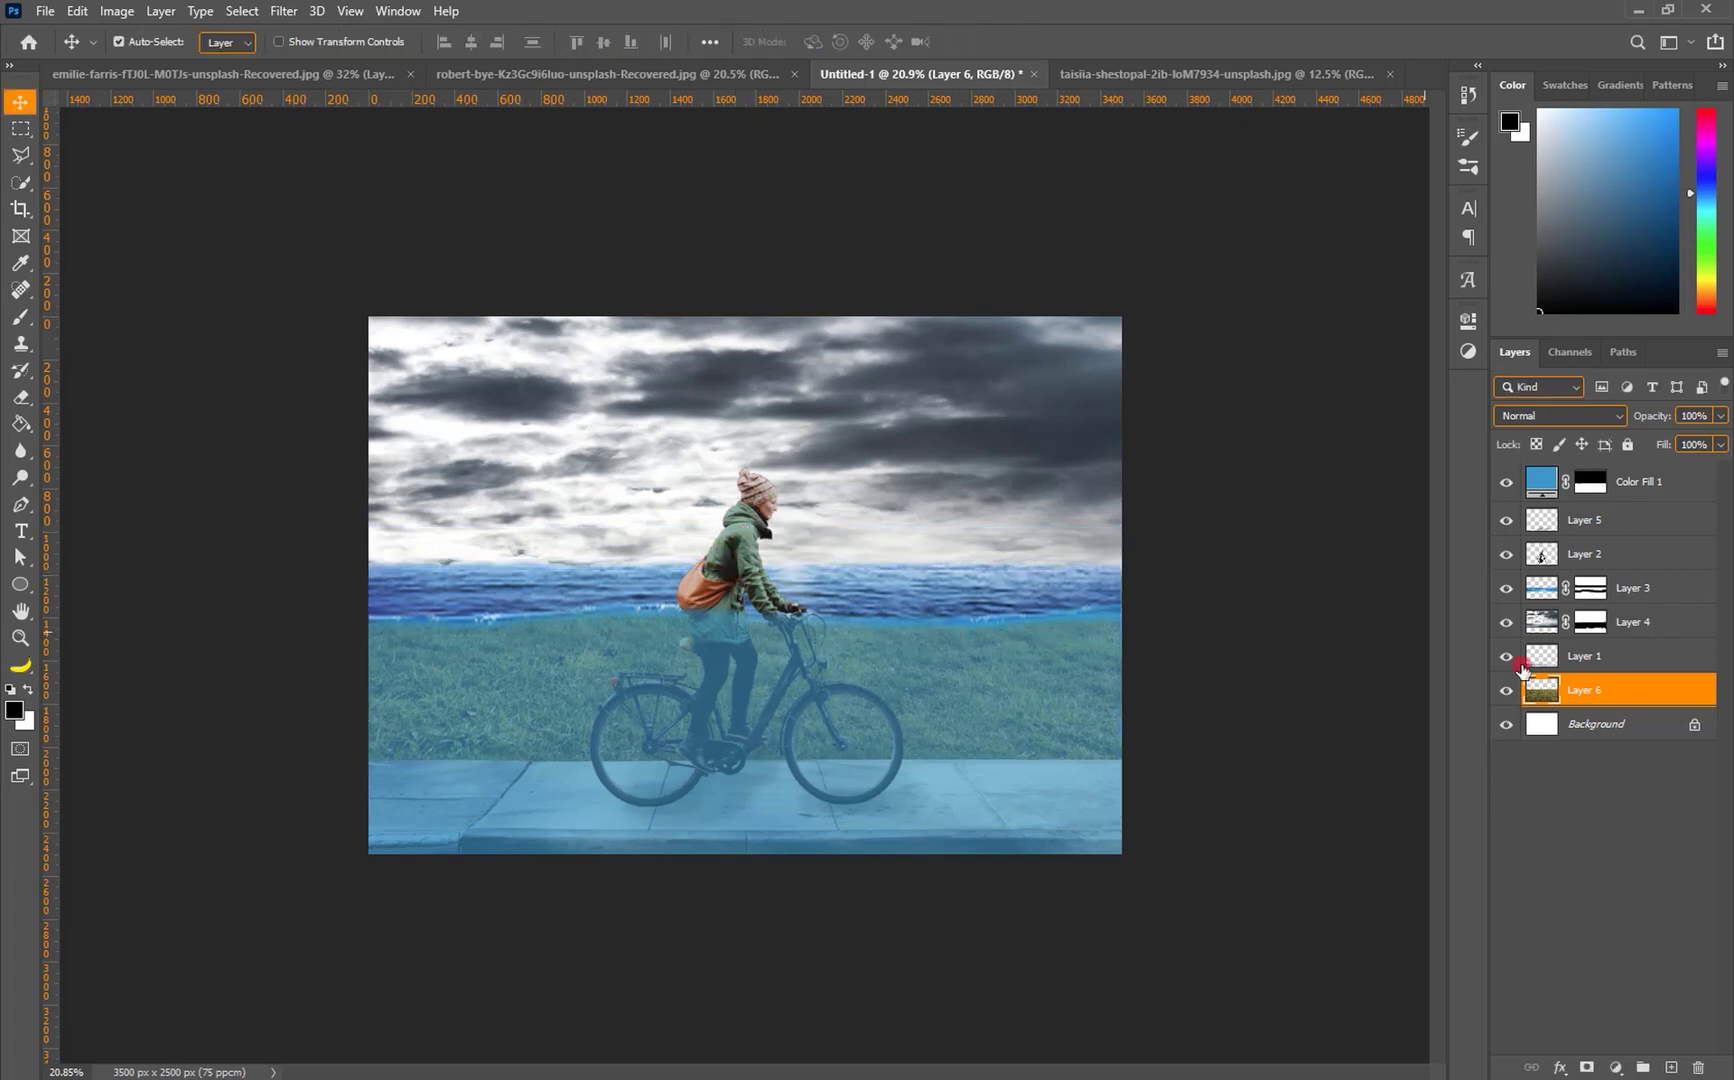
Add a mask to the pavement layer and paint its far edge black with a 283 px brush at 100% opacity to blend it into the grass.
left_click(1584, 660)
left_click(1588, 1067)
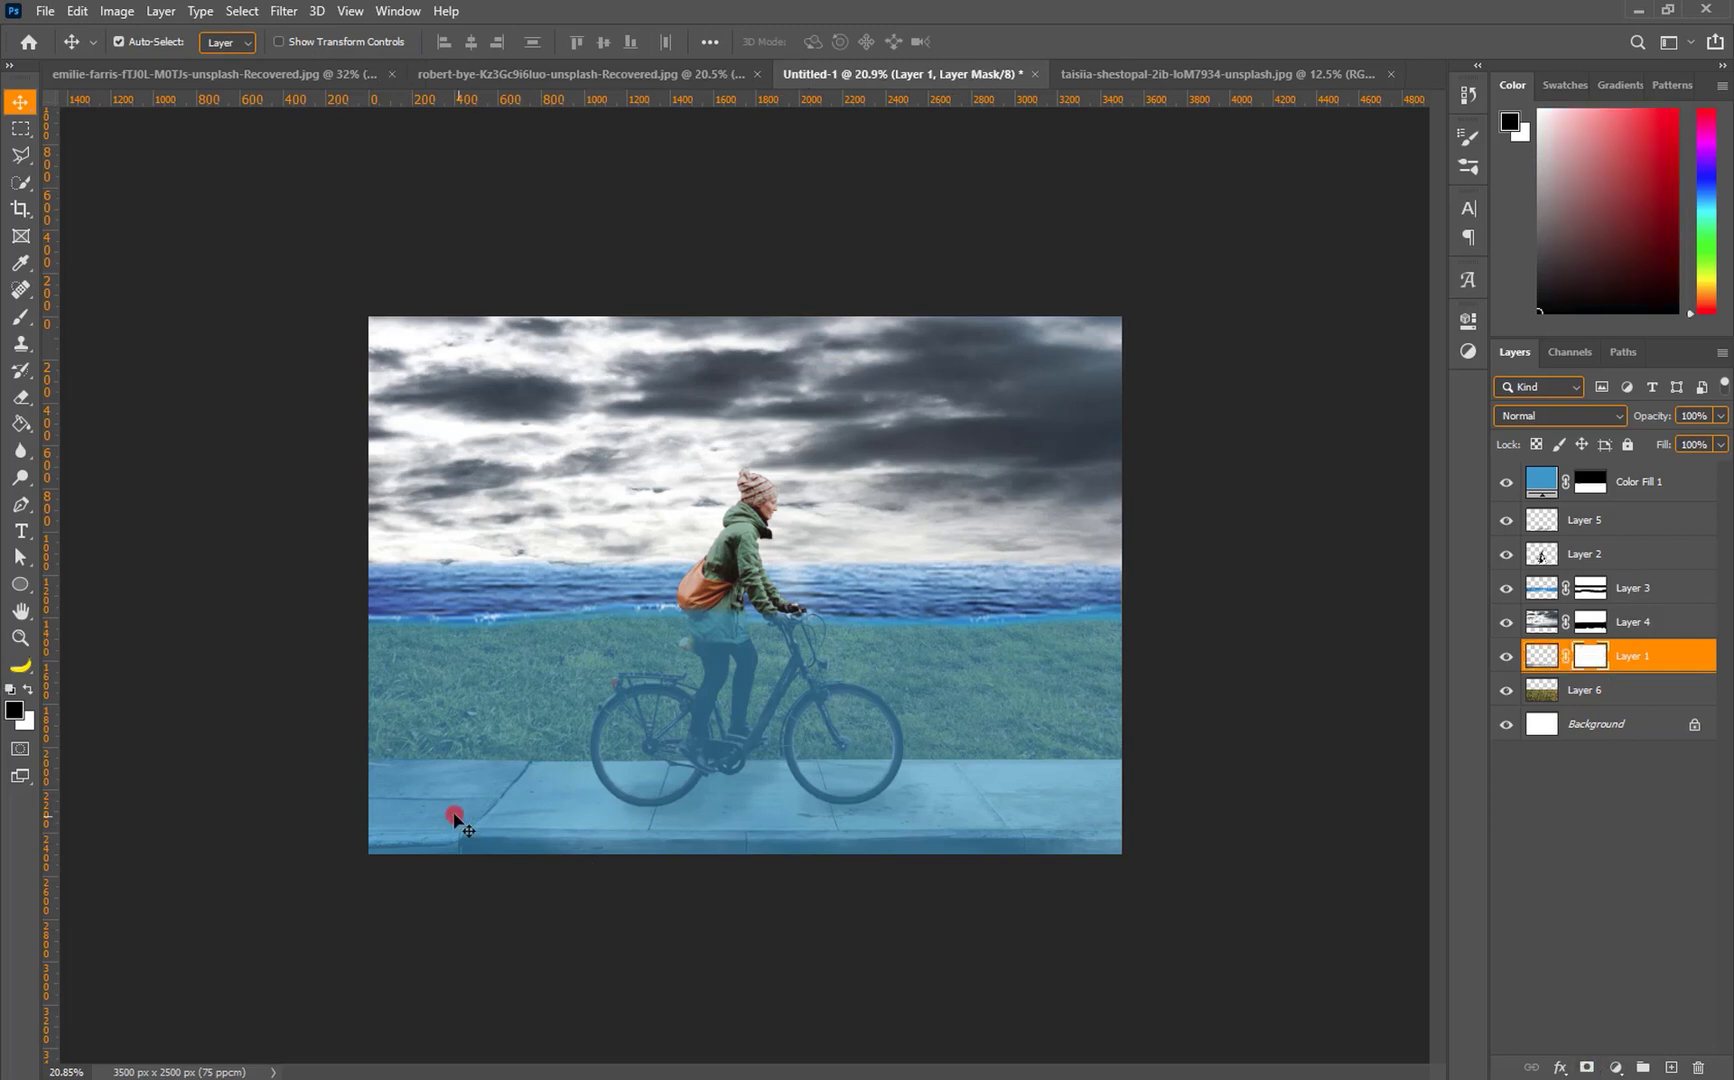
key("ctrl+plus")
key("ctrl+plus")
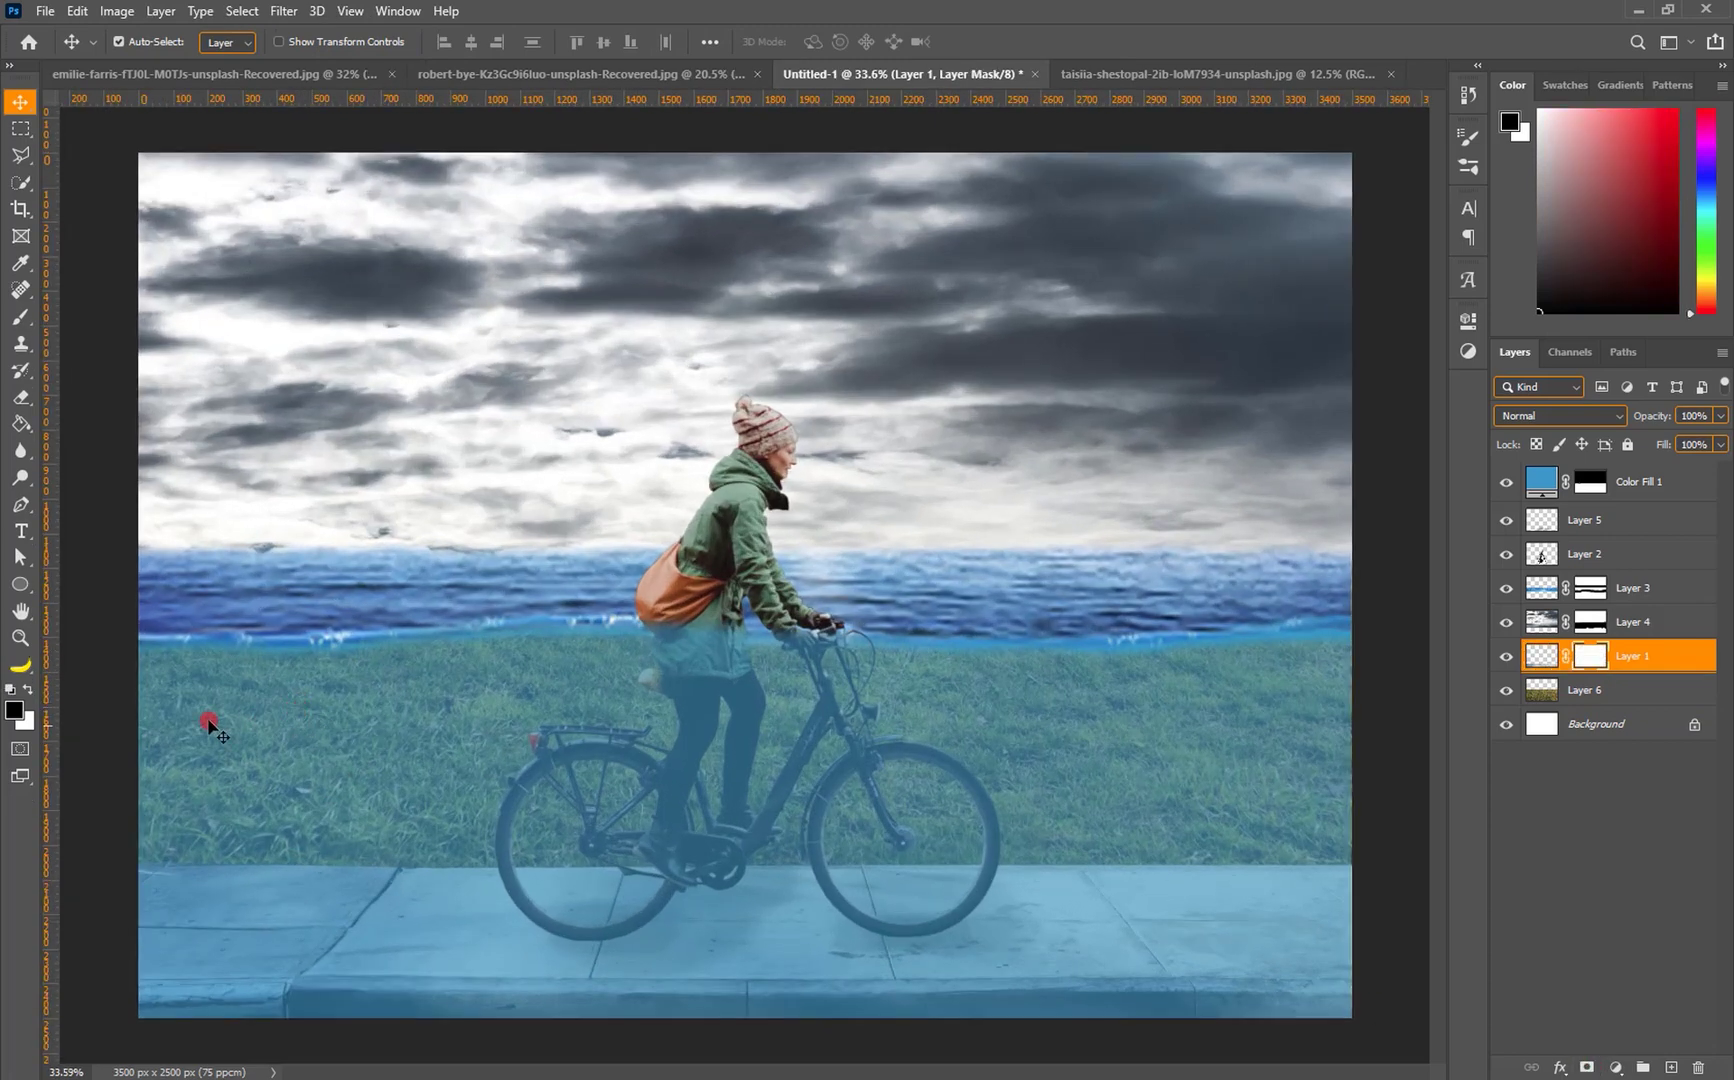
left_click(20, 317)
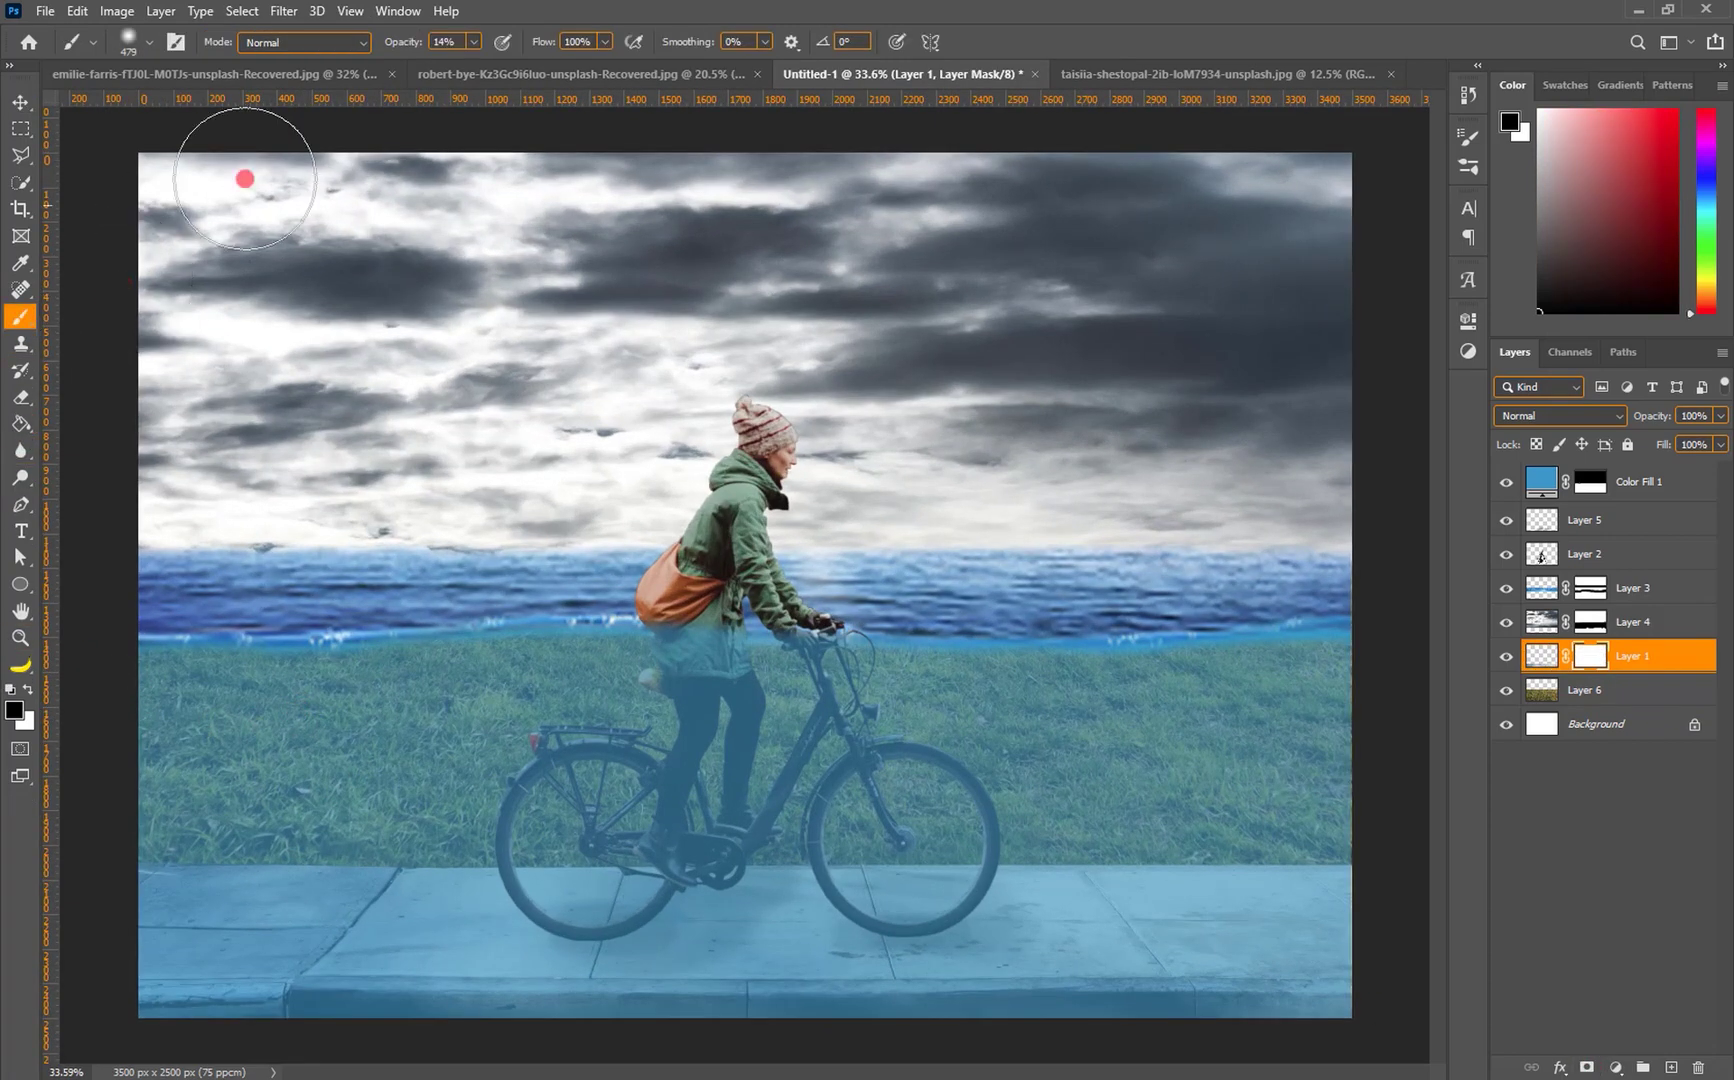
left_click(474, 41)
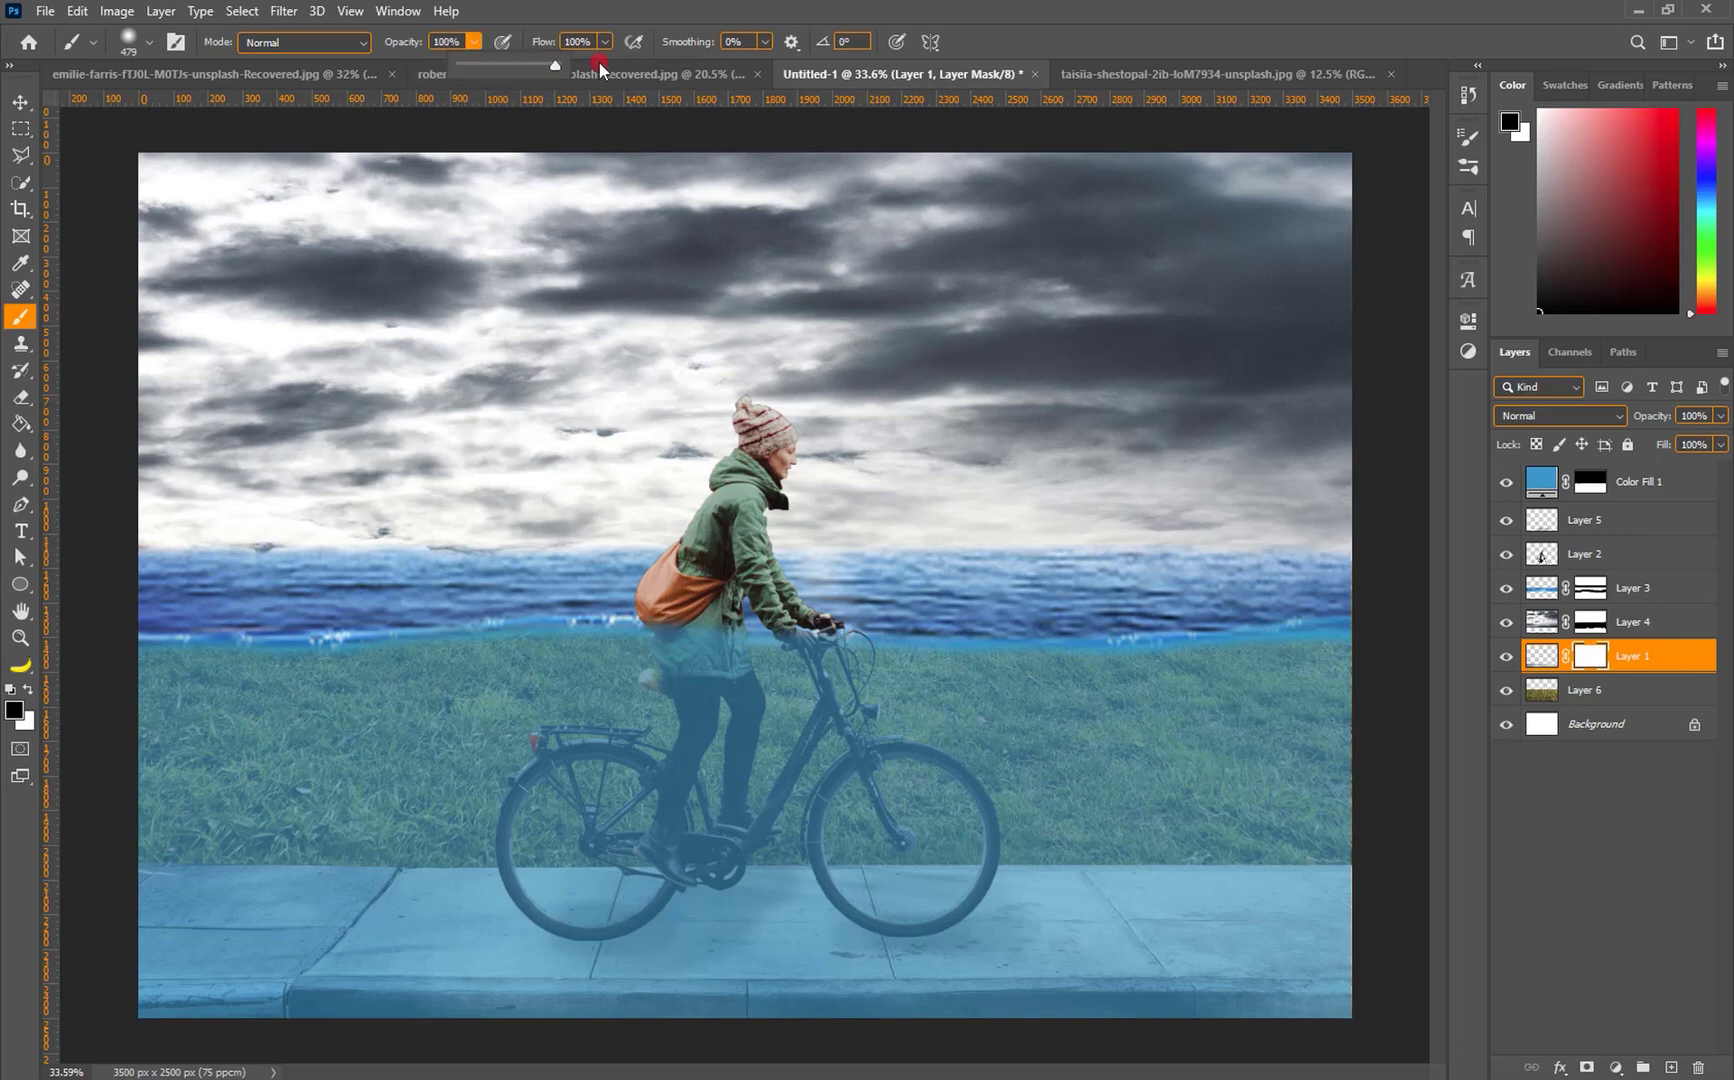
left_click_drag(358, 562, 331, 559)
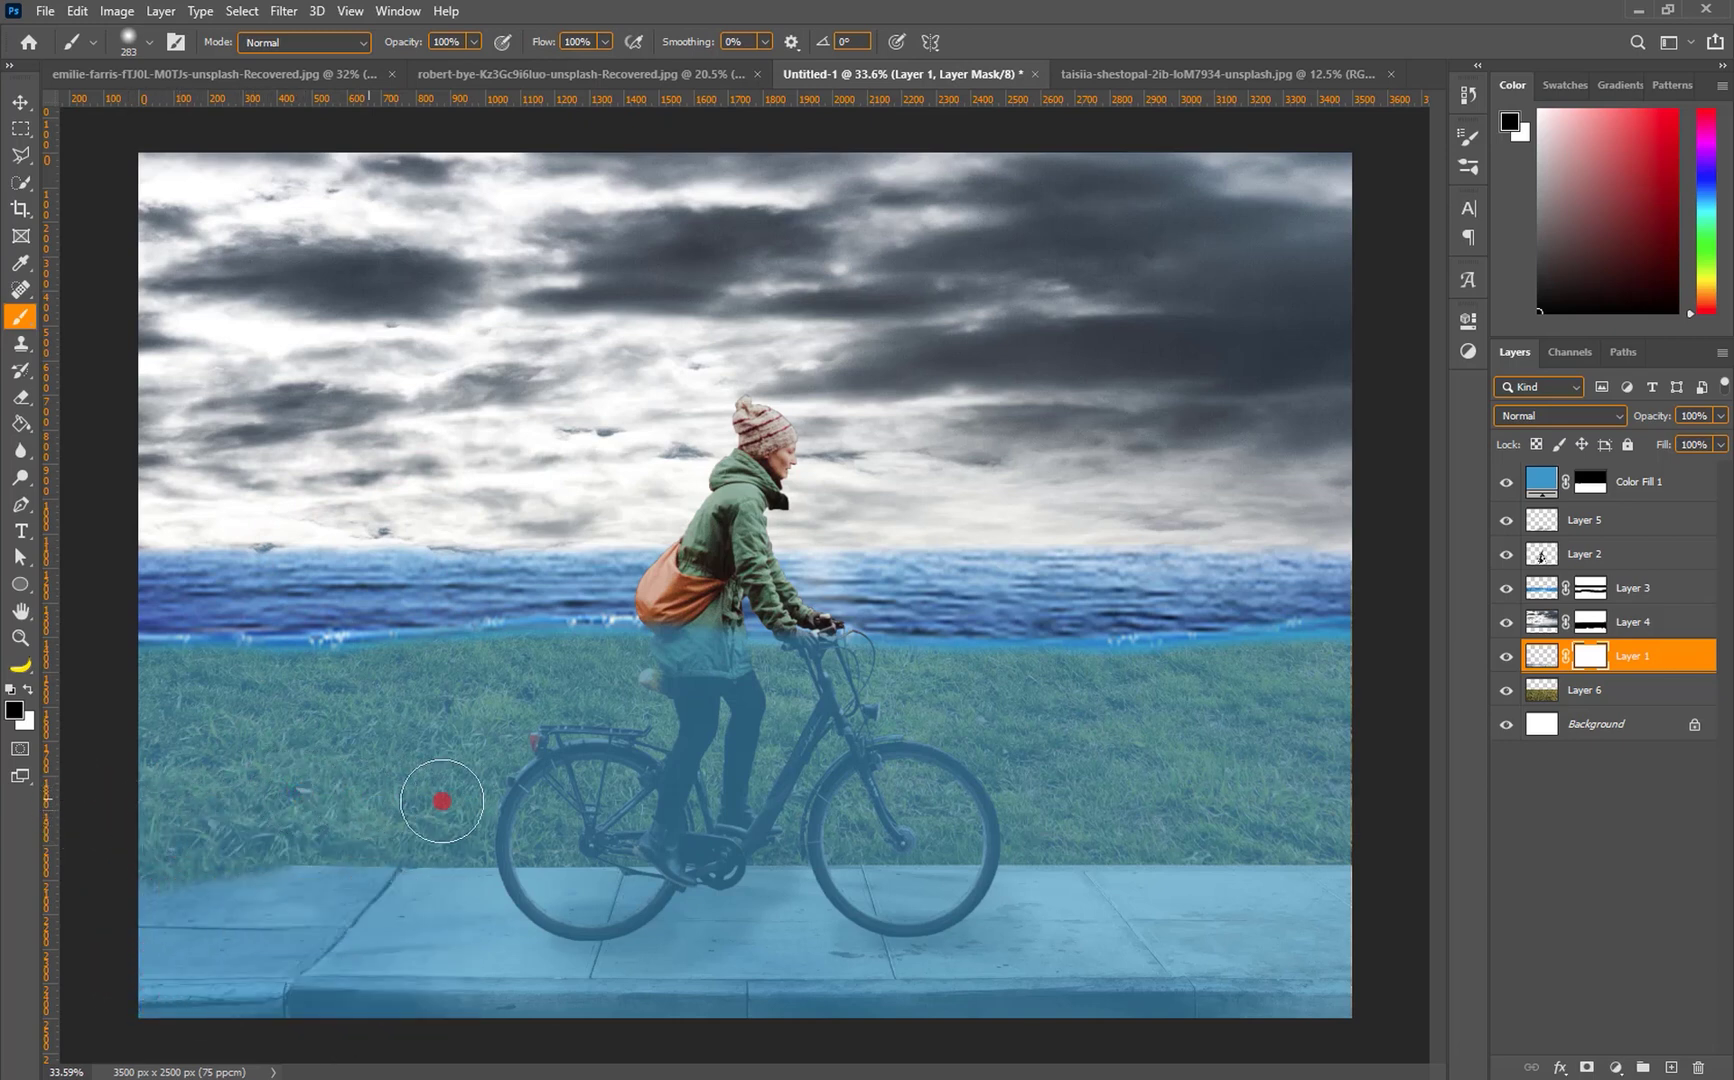
mouse_move(431, 816)
left_mouse_down()
mouse_move(391, 813)
mouse_move(607, 792)
mouse_move(783, 800)
mouse_move(708, 822)
mouse_move(731, 824)
mouse_move(869, 803)
mouse_move(965, 823)
mouse_move(1366, 817)
mouse_move(1307, 816)
mouse_move(1322, 829)
mouse_move(1274, 795)
mouse_move(1355, 827)
mouse_move(1219, 790)
left_mouse_up()
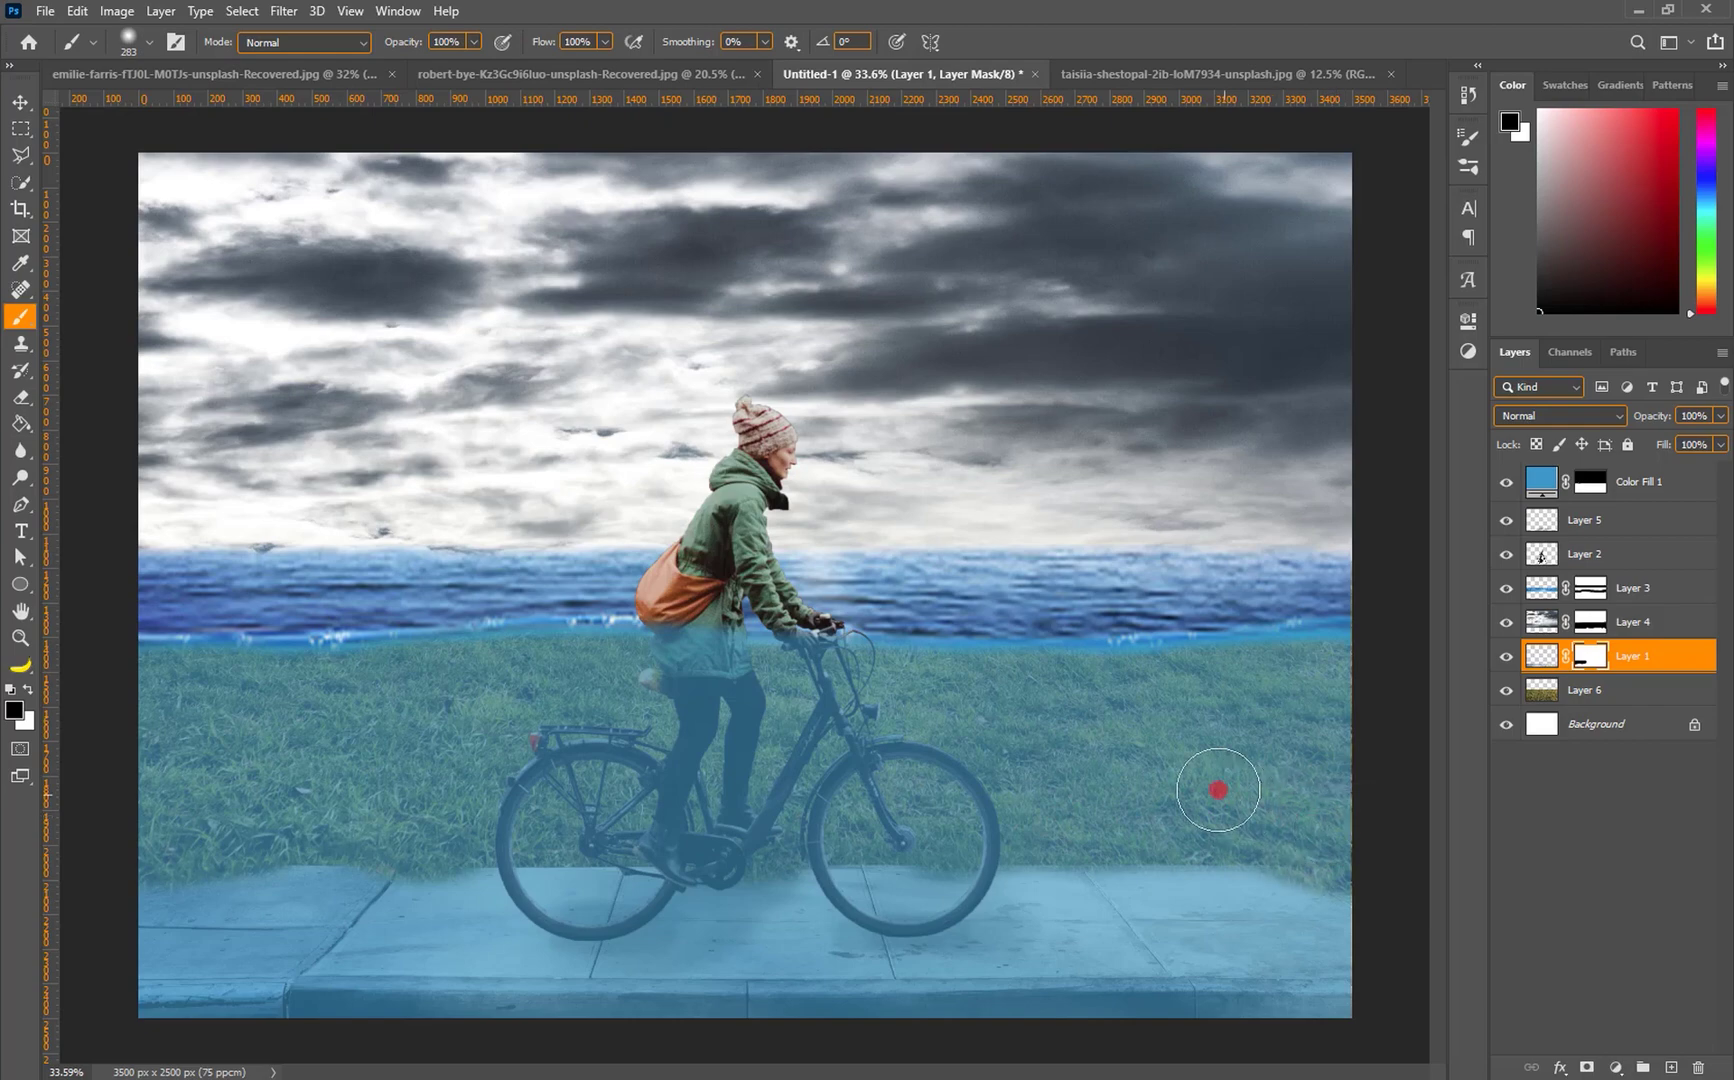
scroll(736, 765, "down", 3)
scroll(734, 750, "up", 1)
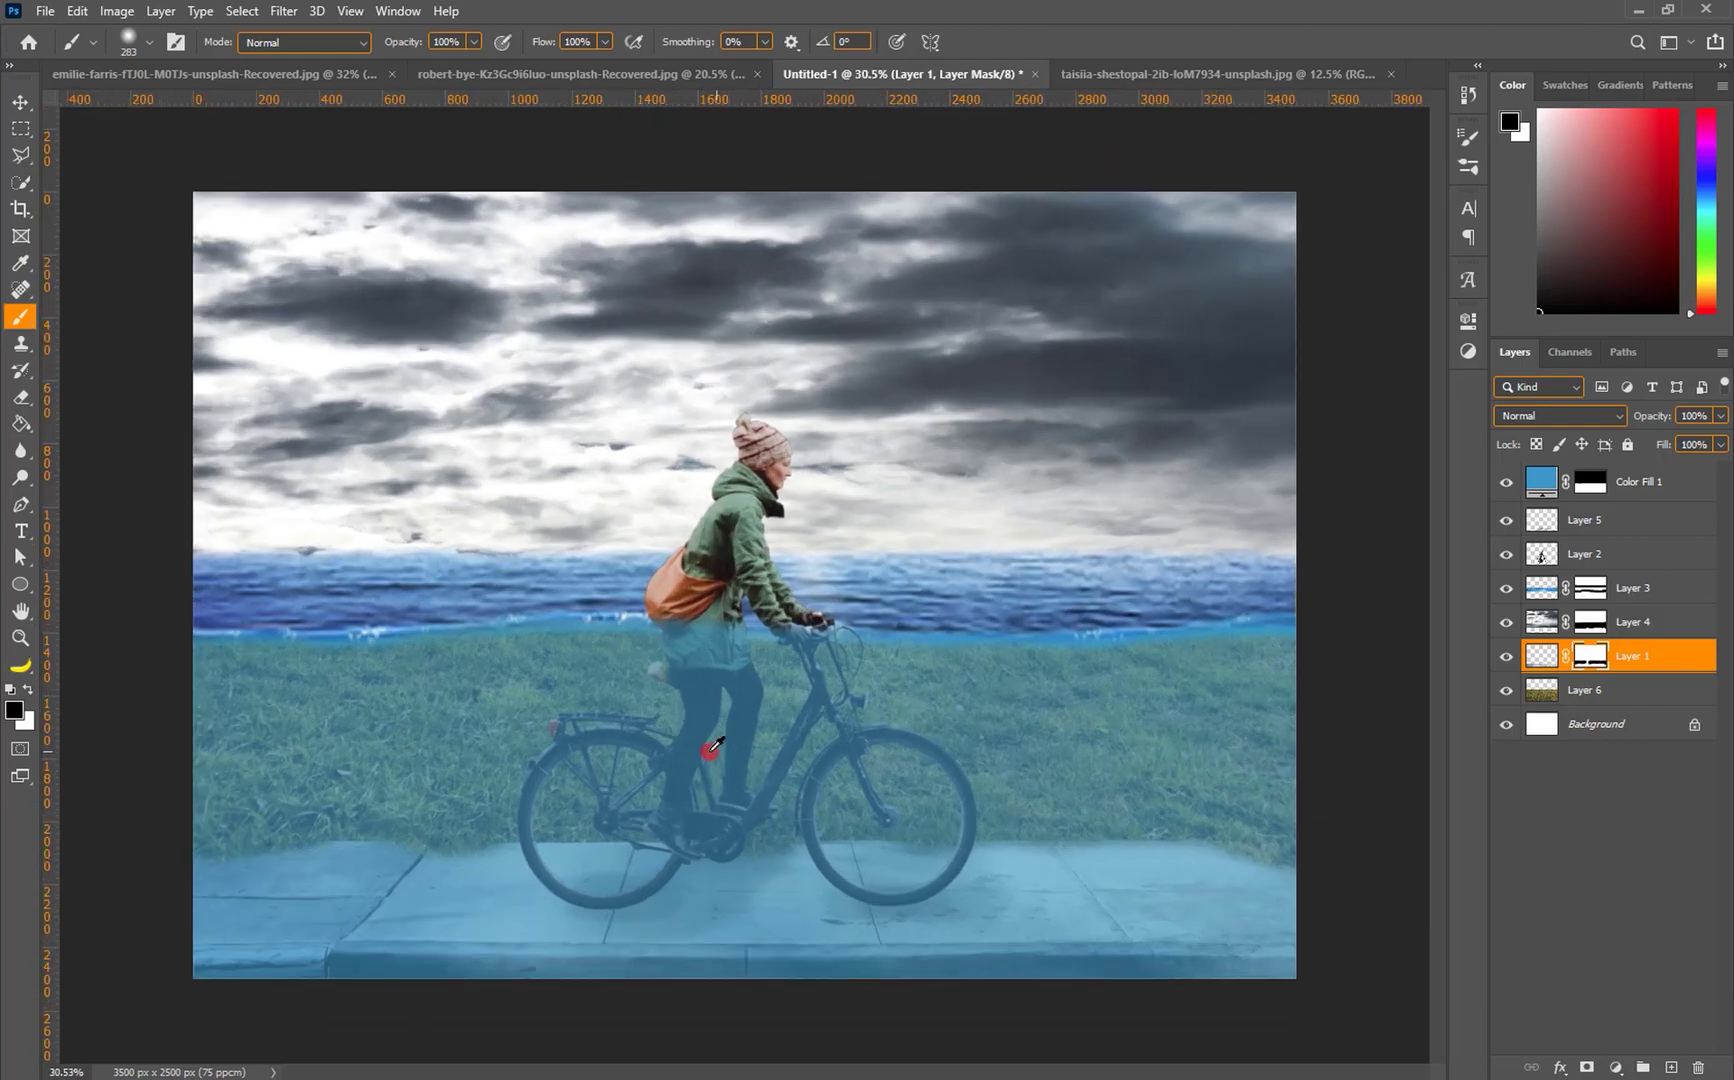
left_click(24, 103)
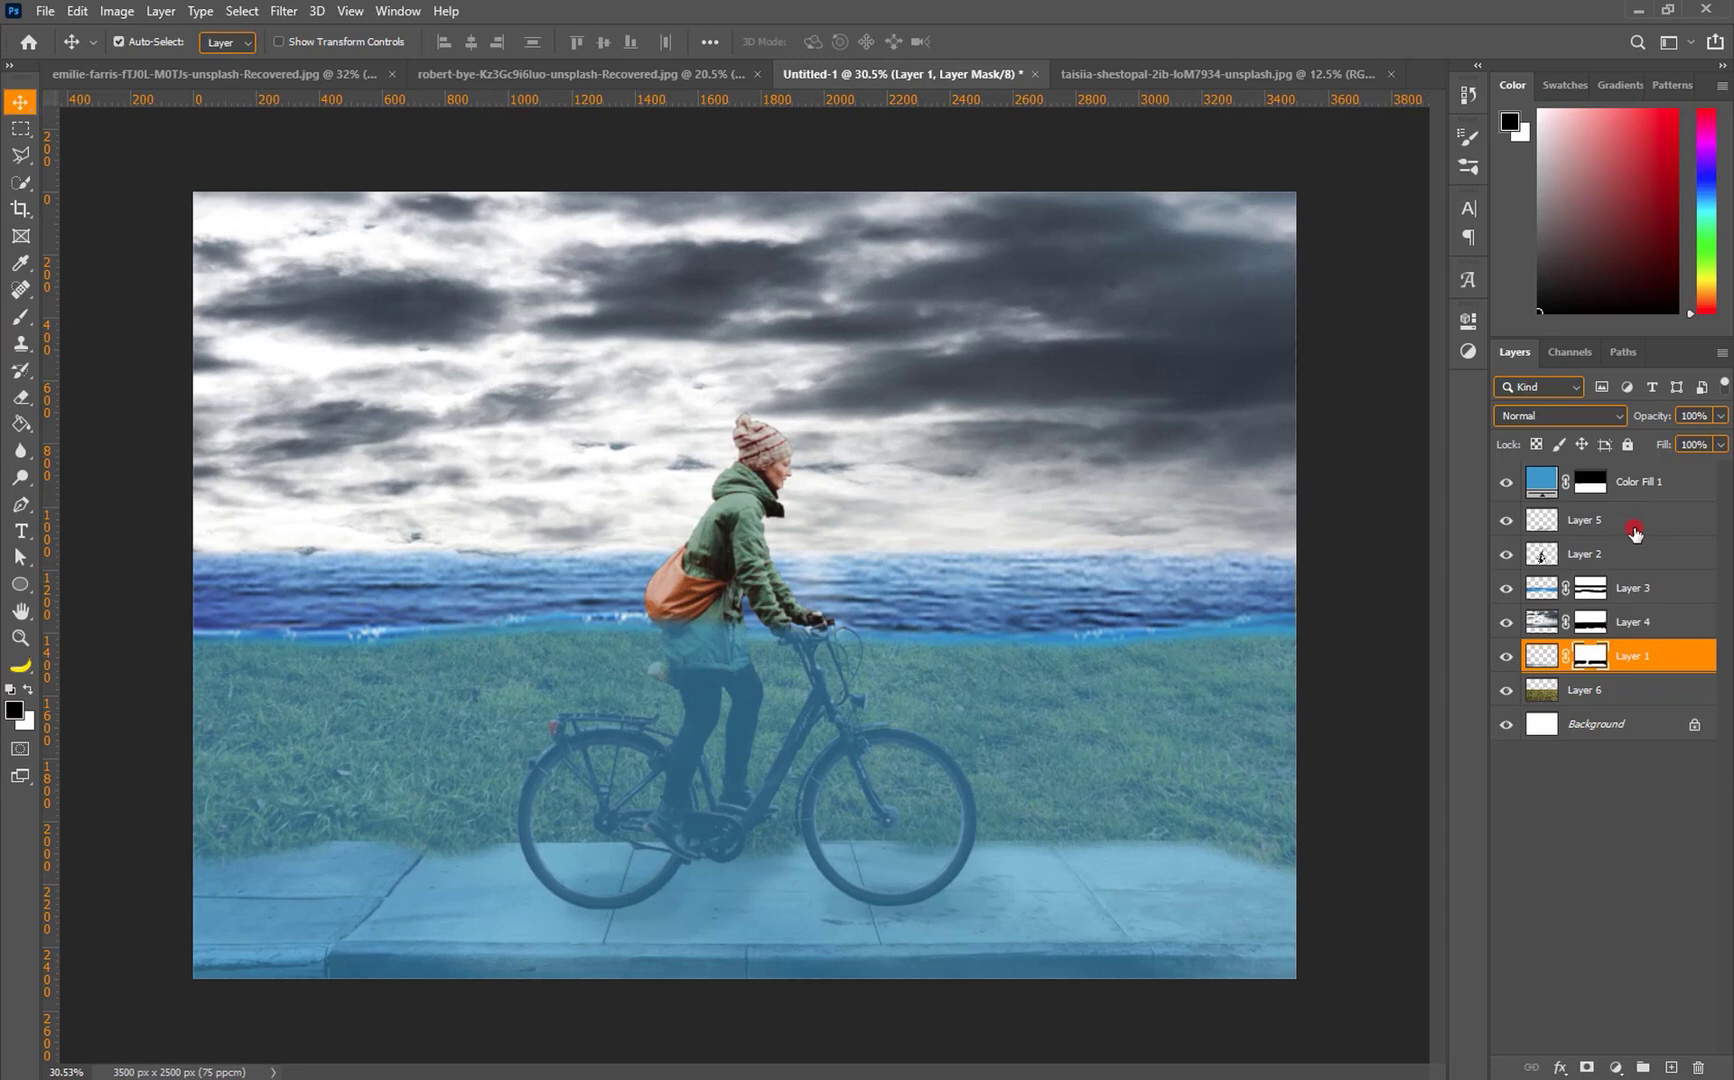
Add a mask to the cyclist layer and hide the body and handlebar across the water surface with a 201 px black brush.
left_click(1590, 555)
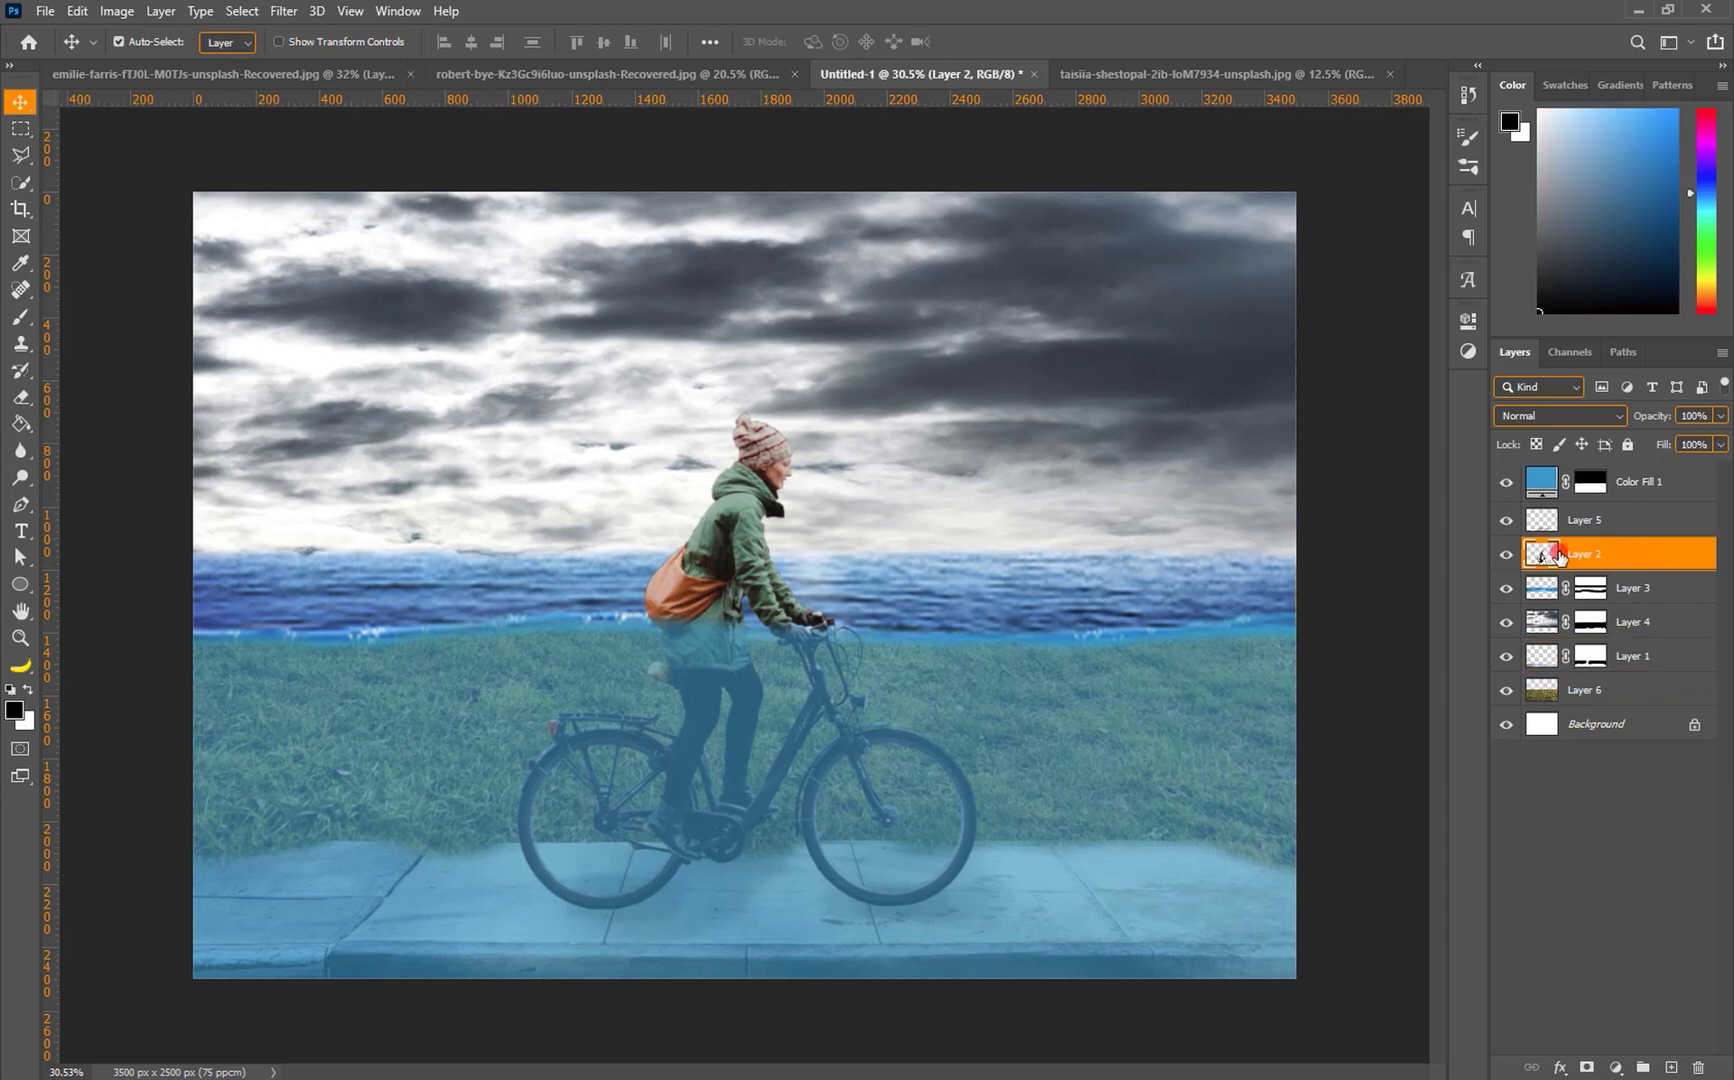
left_click(1507, 556)
left_click(1509, 558)
left_click(1590, 1068)
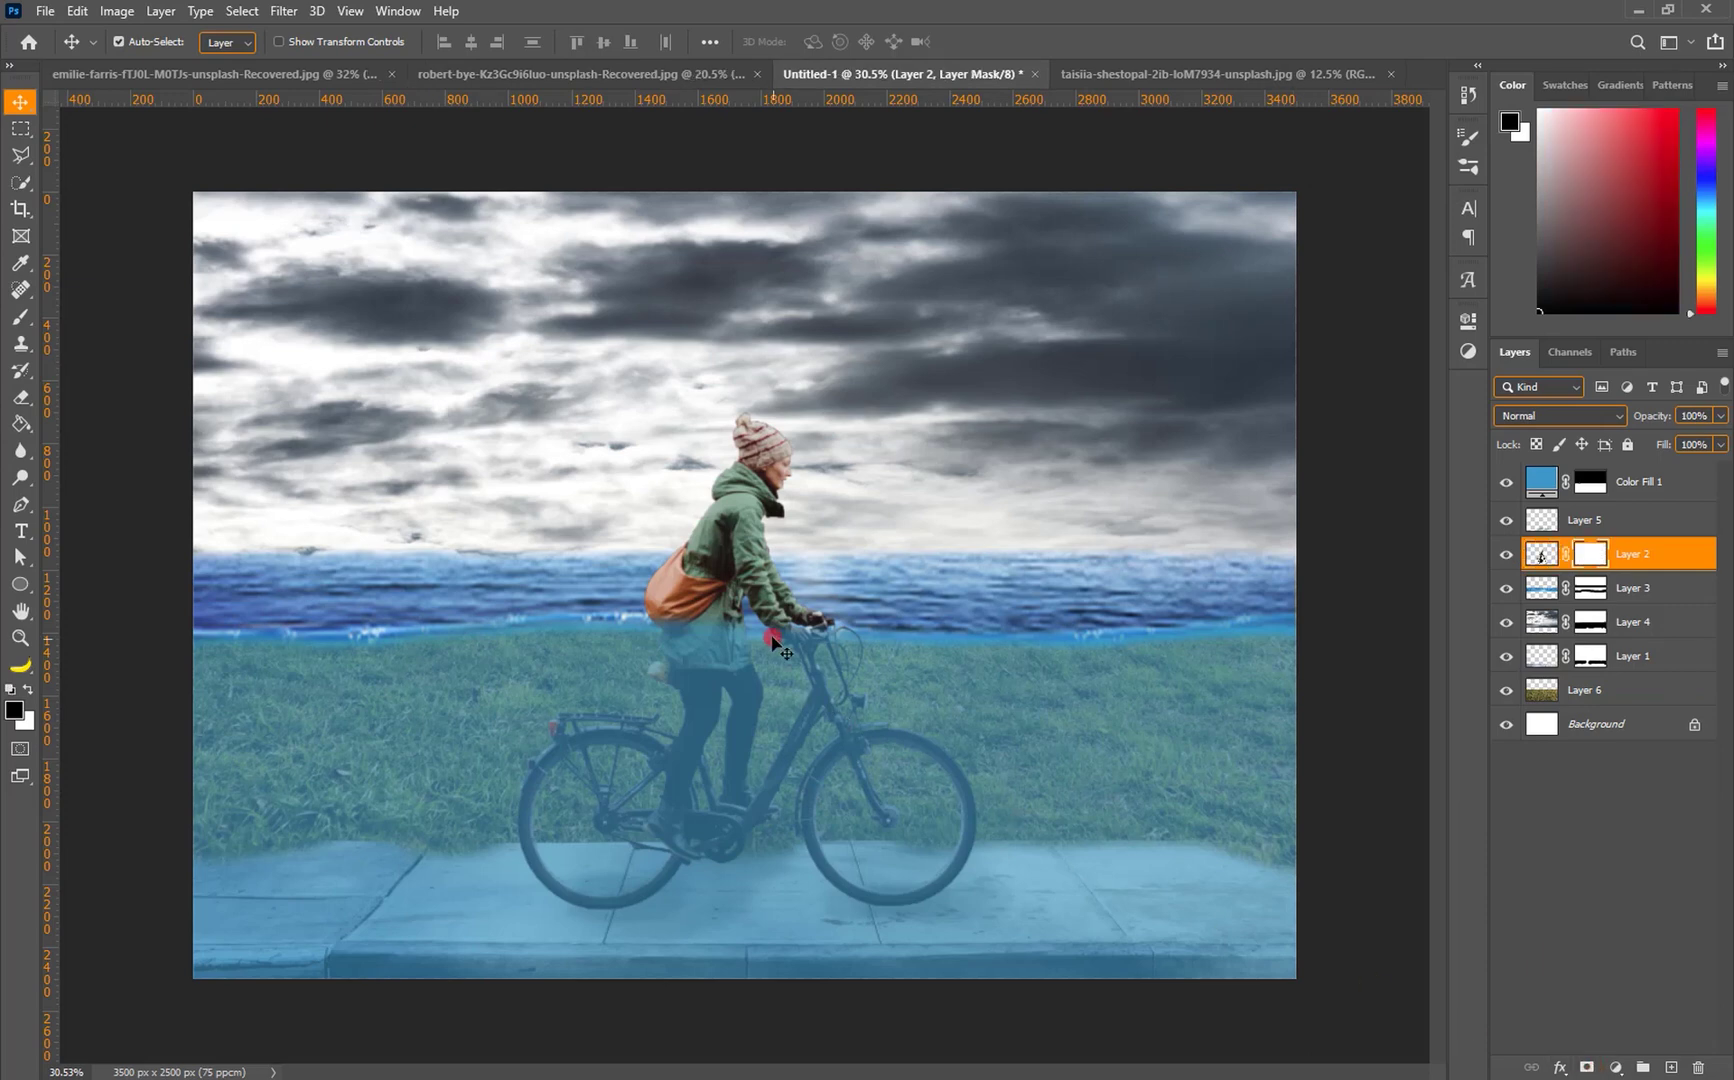
key("ctrl+0")
left_click(12, 318)
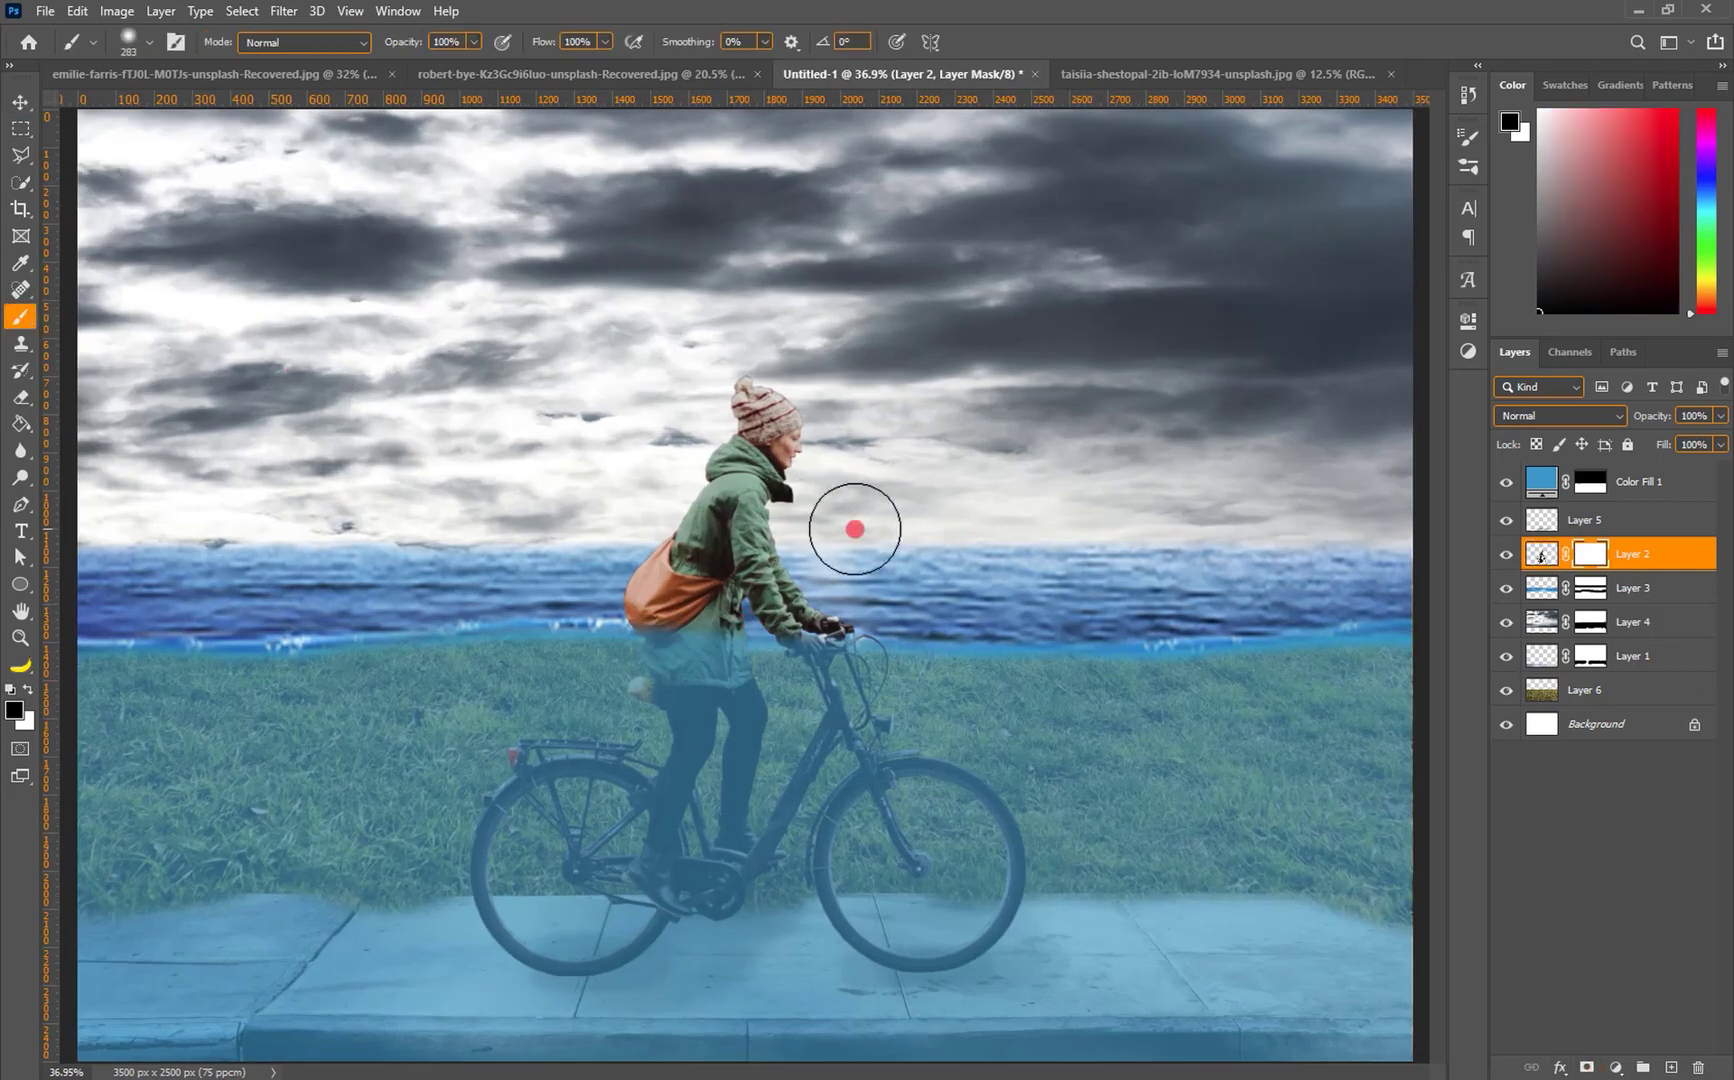
left_click_drag(911, 530, 905, 530)
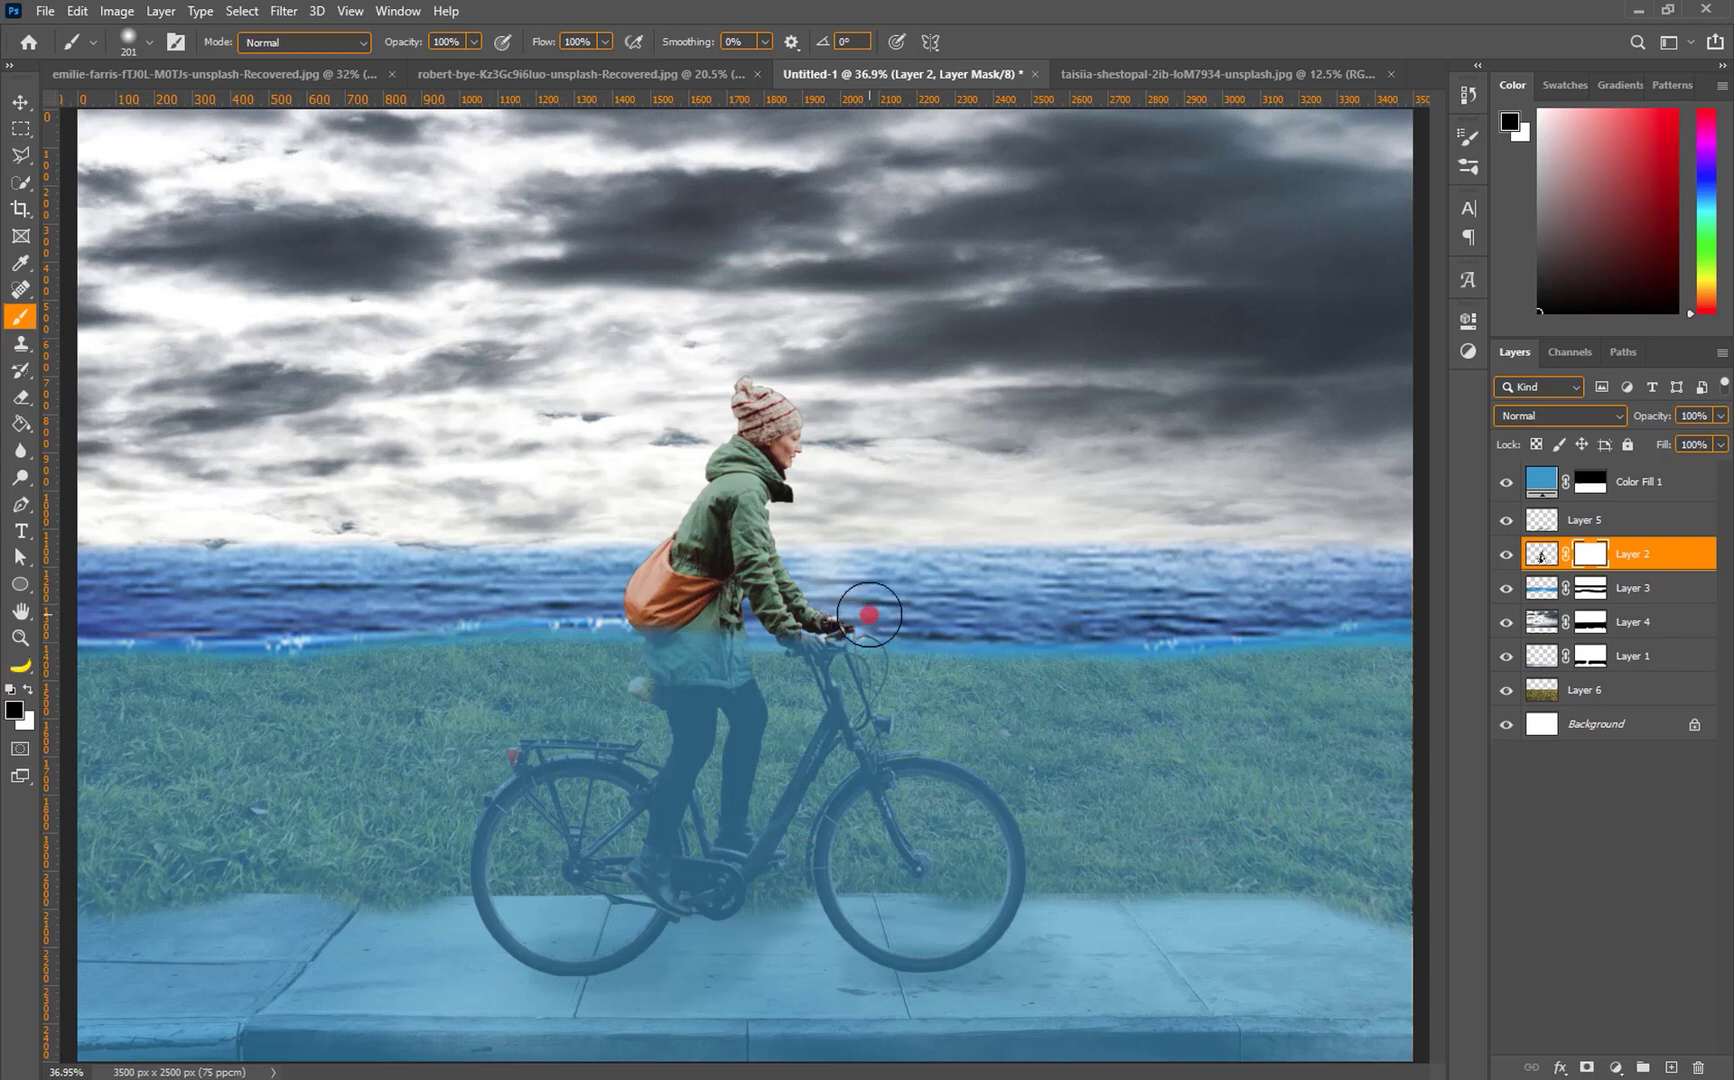
mouse_move(872, 616)
left_mouse_down()
mouse_move(704, 606)
mouse_move(580, 573)
left_mouse_up()
Paint white on the cyclist's mask to restore the jacket and bag above the water, and refine the edges with a 34 px brush.
key("x")
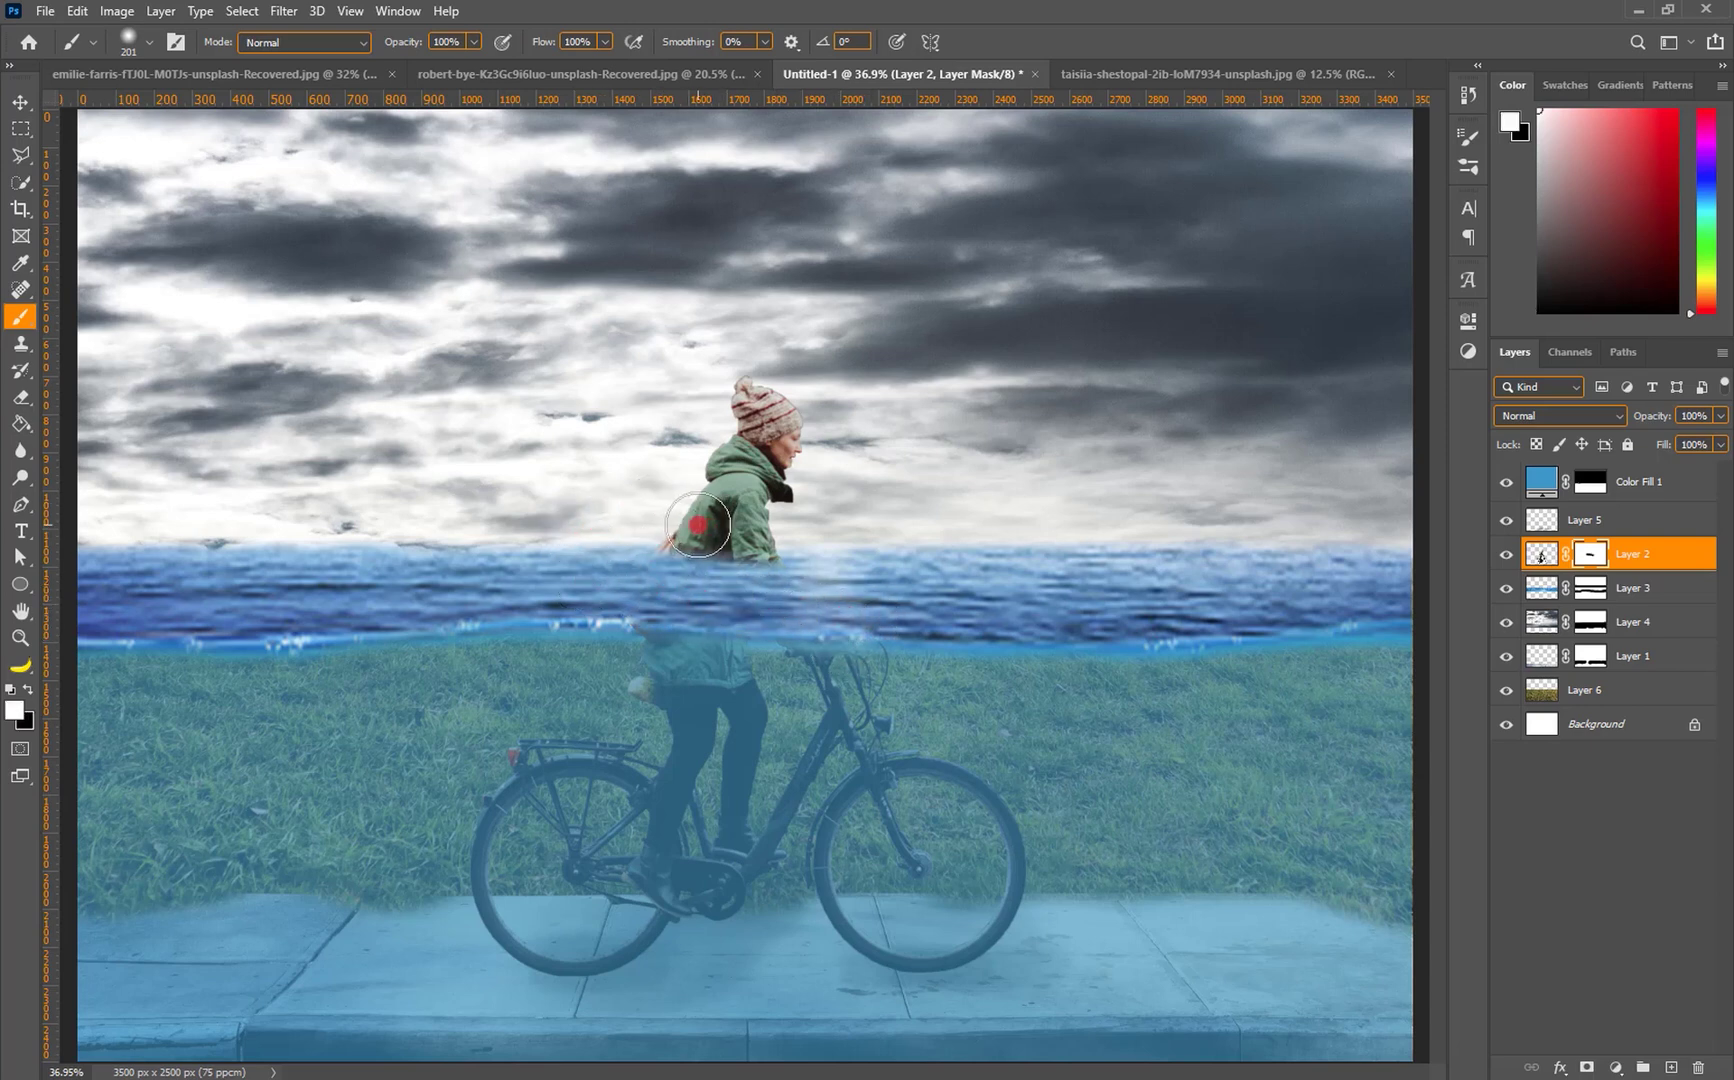
mouse_move(695, 530)
left_mouse_down()
mouse_move(651, 526)
mouse_move(697, 550)
mouse_move(833, 551)
mouse_move(773, 562)
mouse_move(630, 533)
mouse_move(711, 627)
mouse_move(678, 663)
mouse_move(660, 659)
mouse_move(656, 582)
mouse_move(615, 593)
left_mouse_up()
key("x")
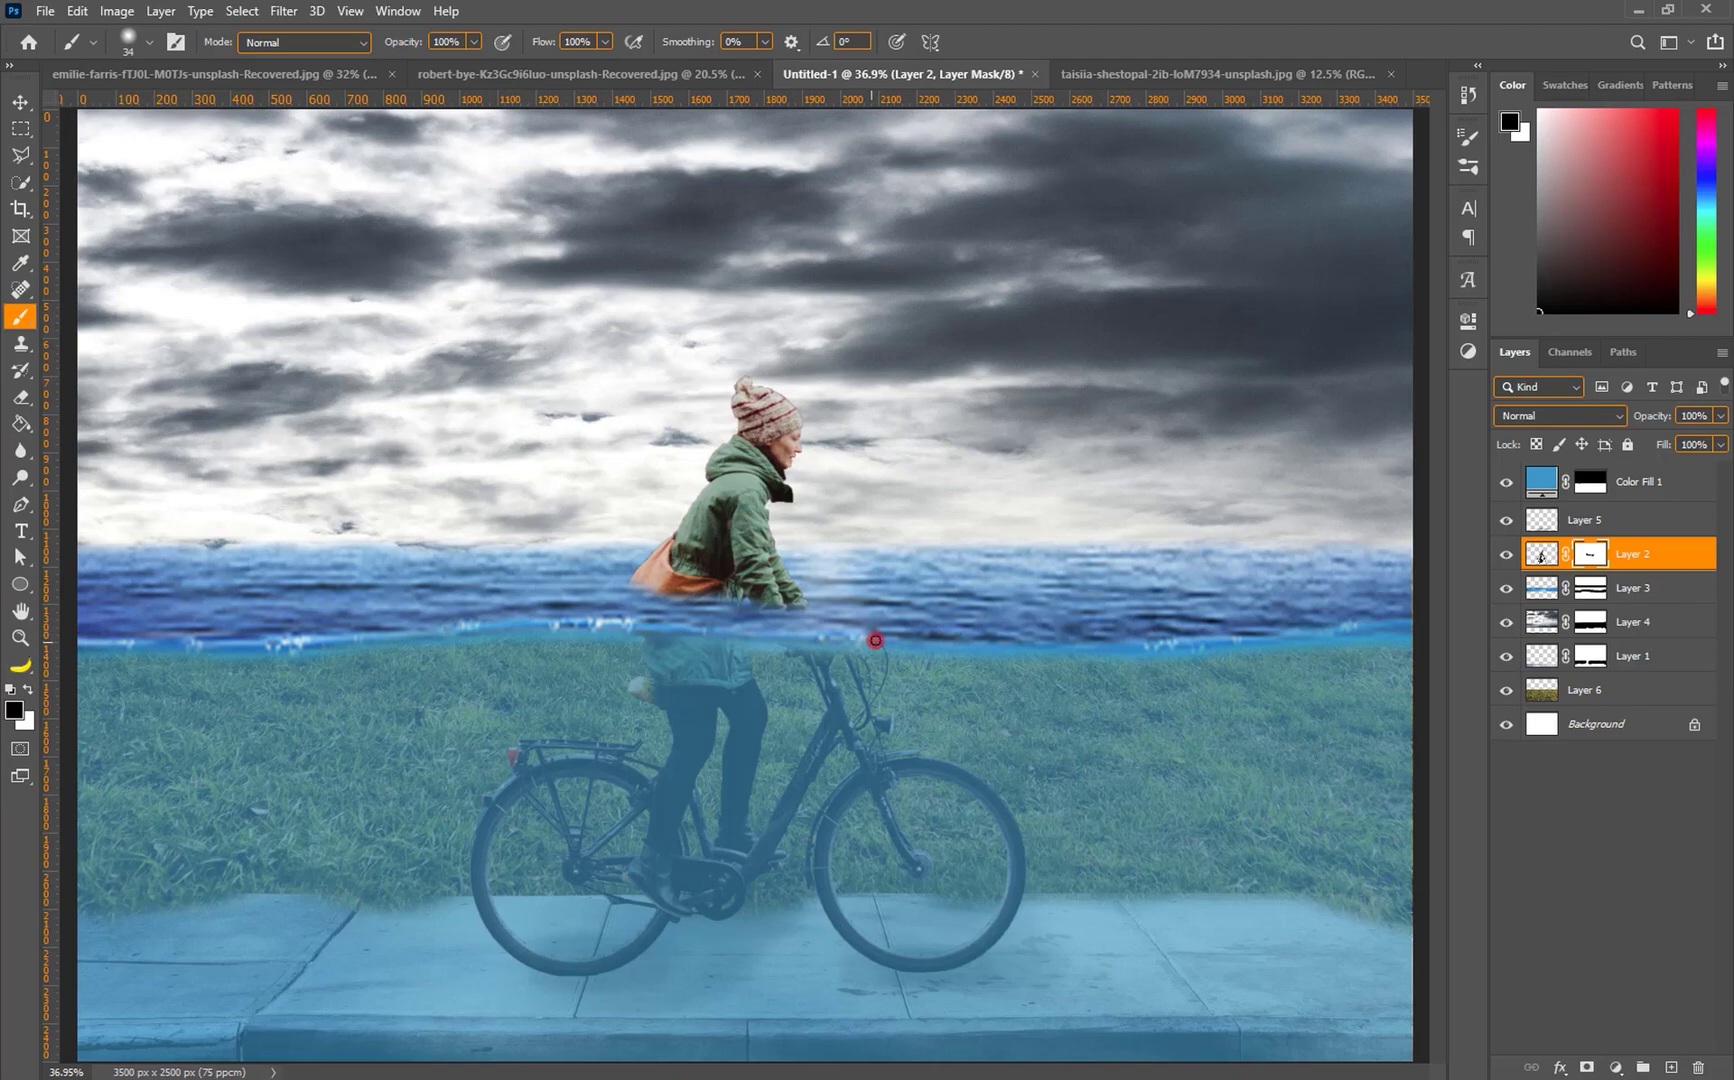
scroll(716, 578, "down", 3)
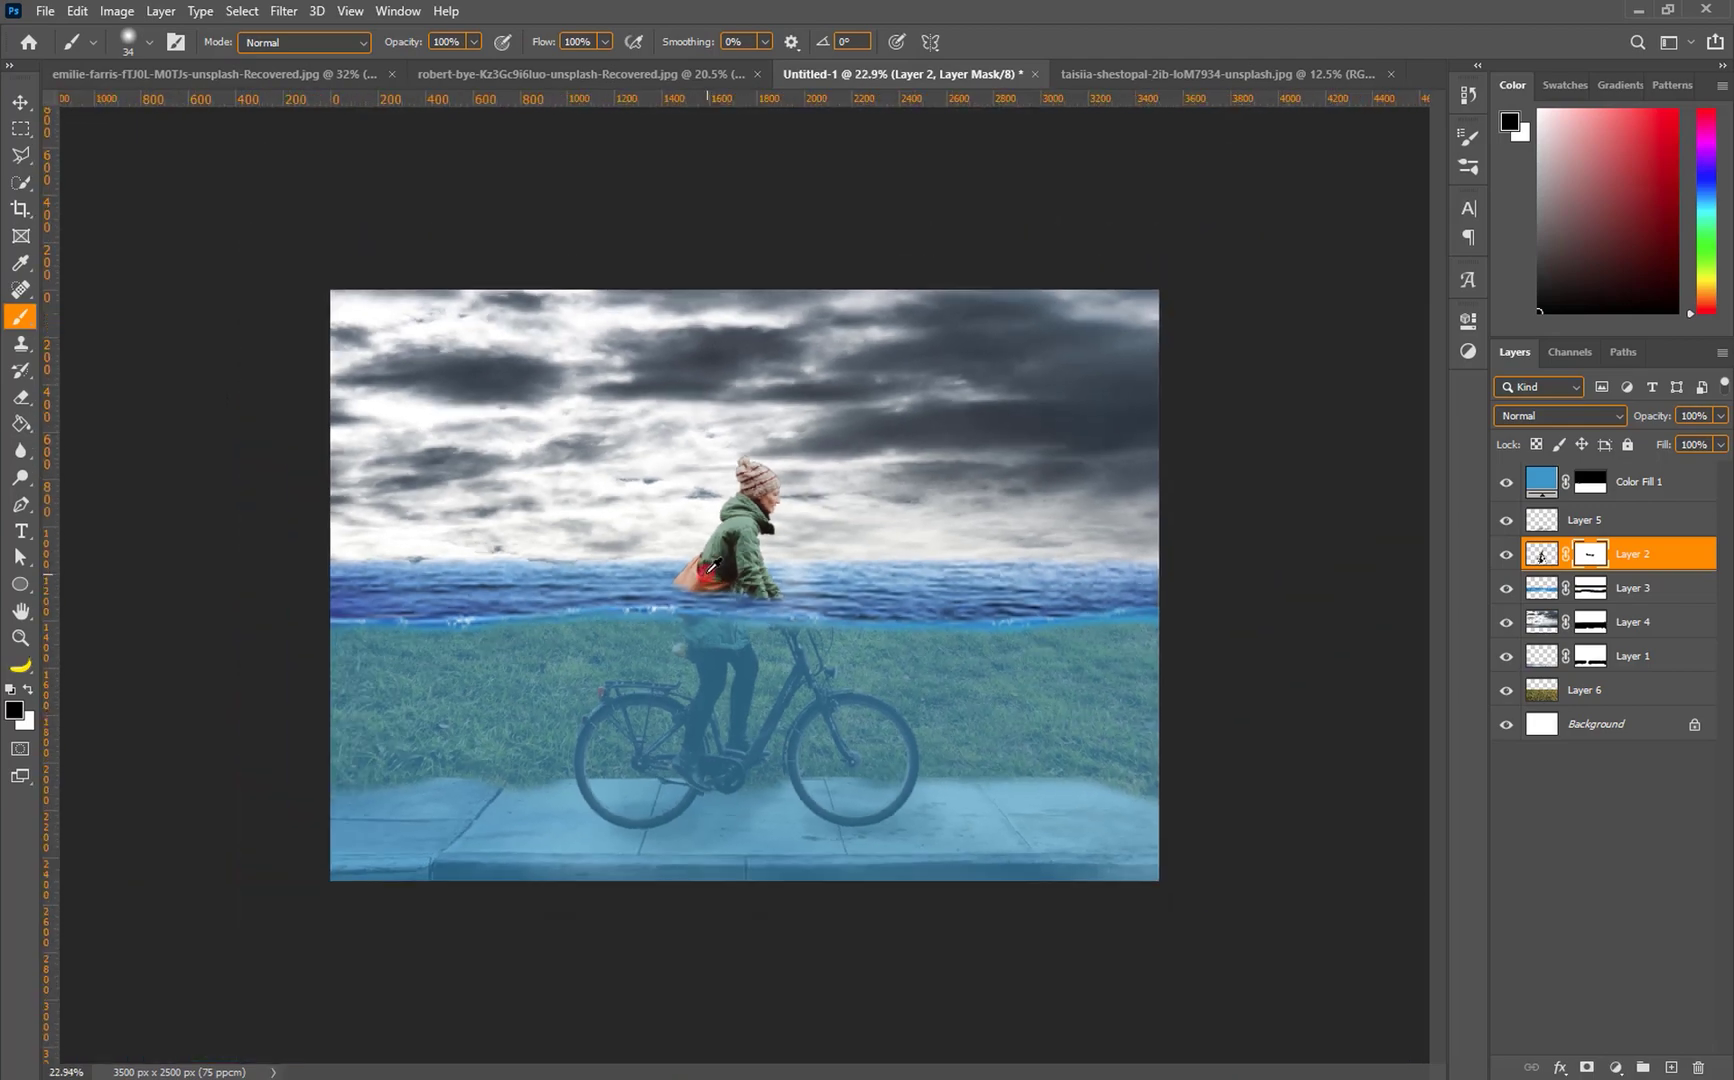
scroll(660, 546, "up", 1)
left_click(20, 102)
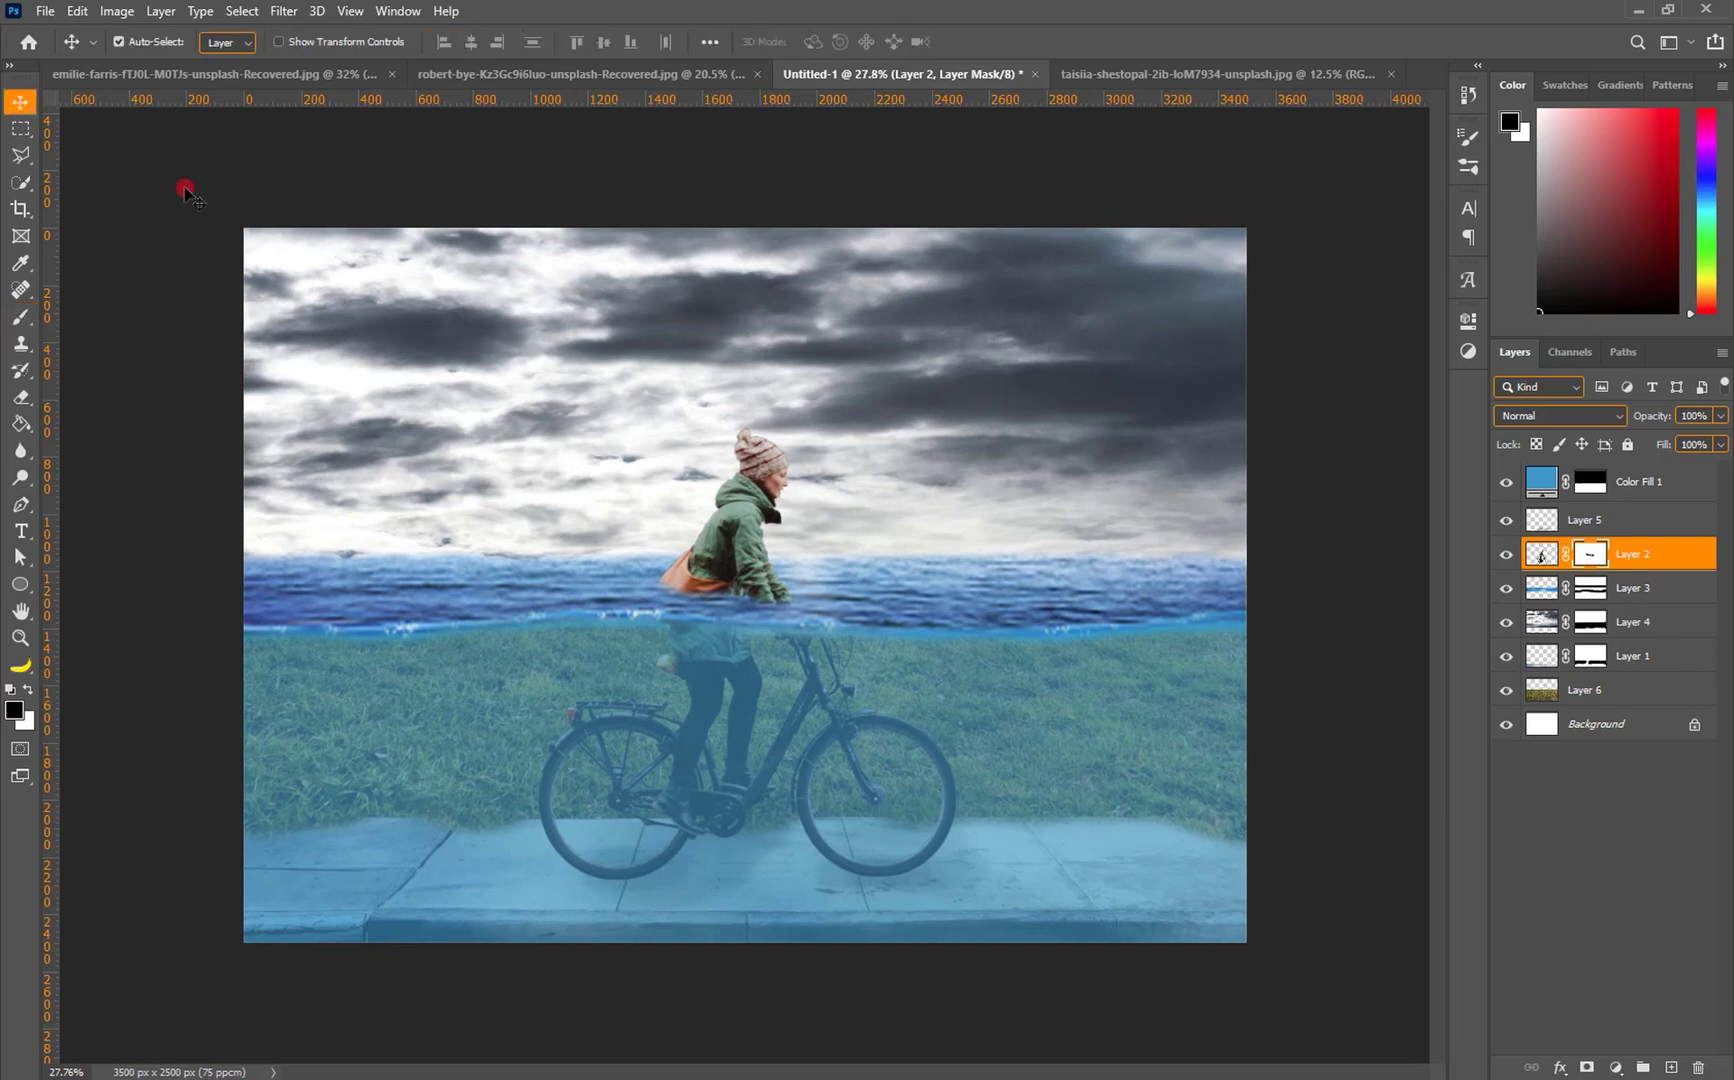
scroll(801, 321, "down", 2)
scroll(801, 445, "up", 3)
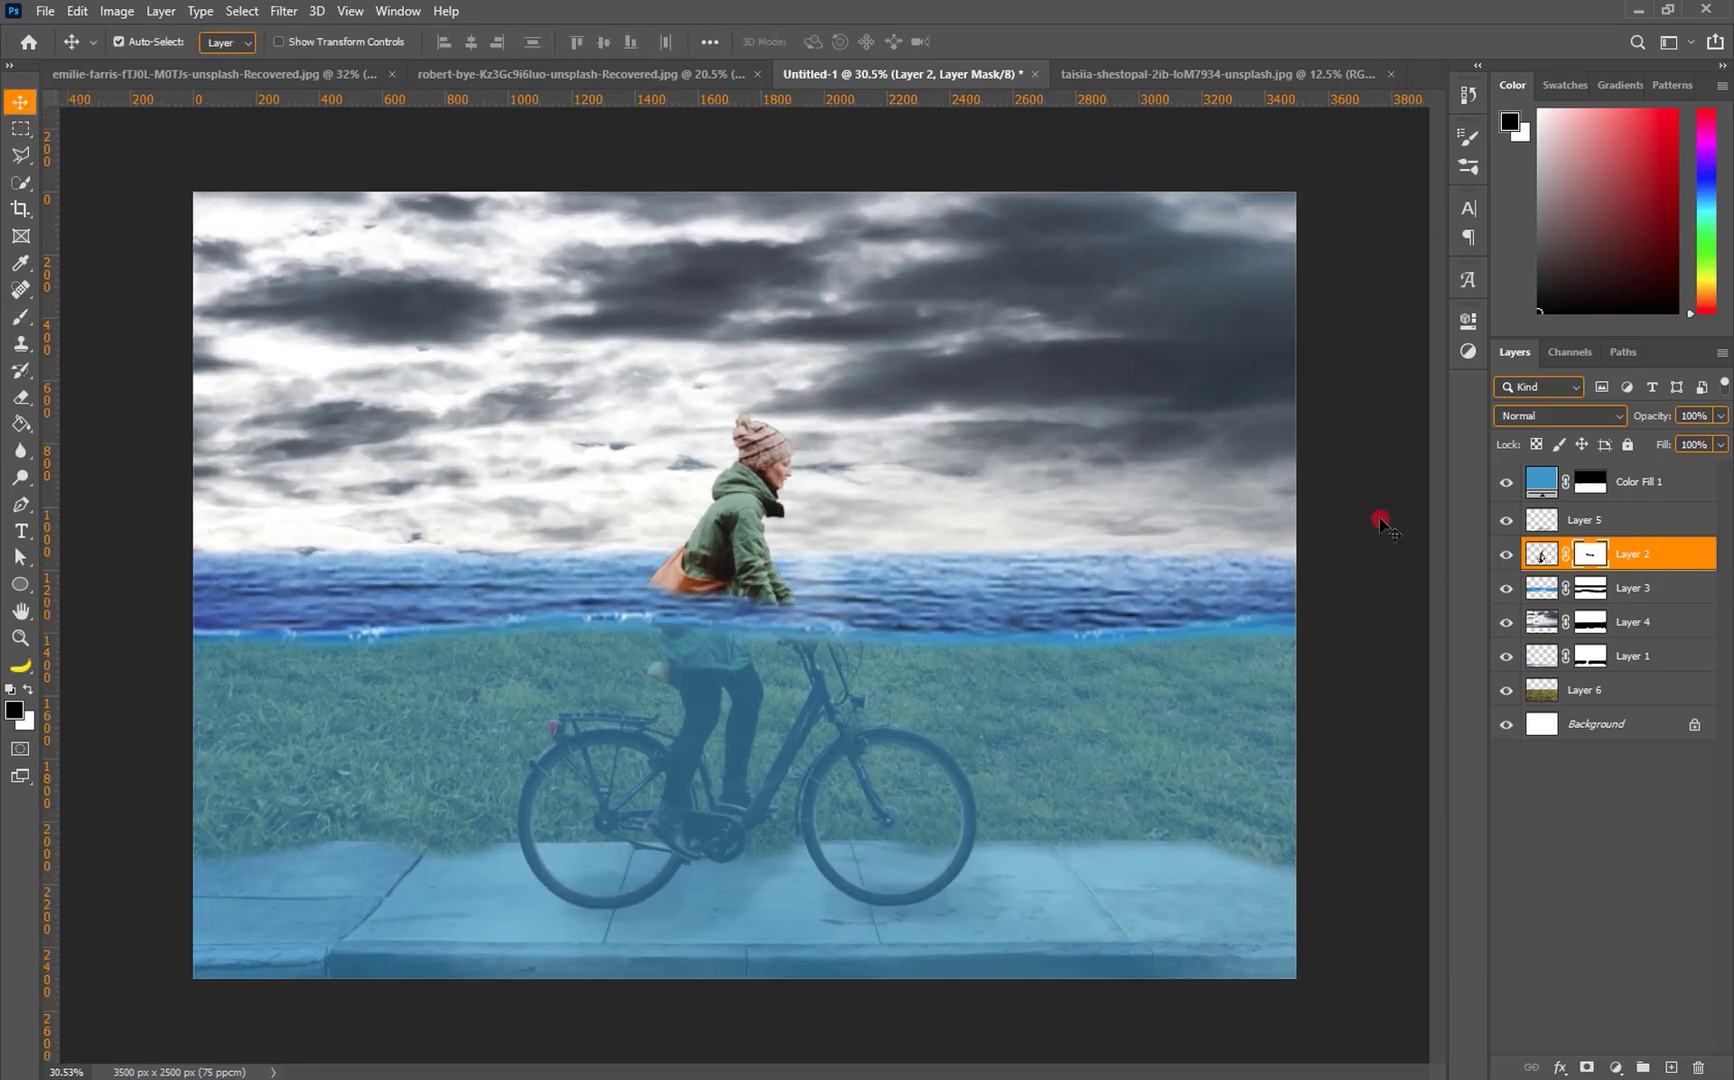
Select the shadow layer, close the park photo, open the wine bottle photo, and activate the Quick Selection tool.
left_click(1621, 519)
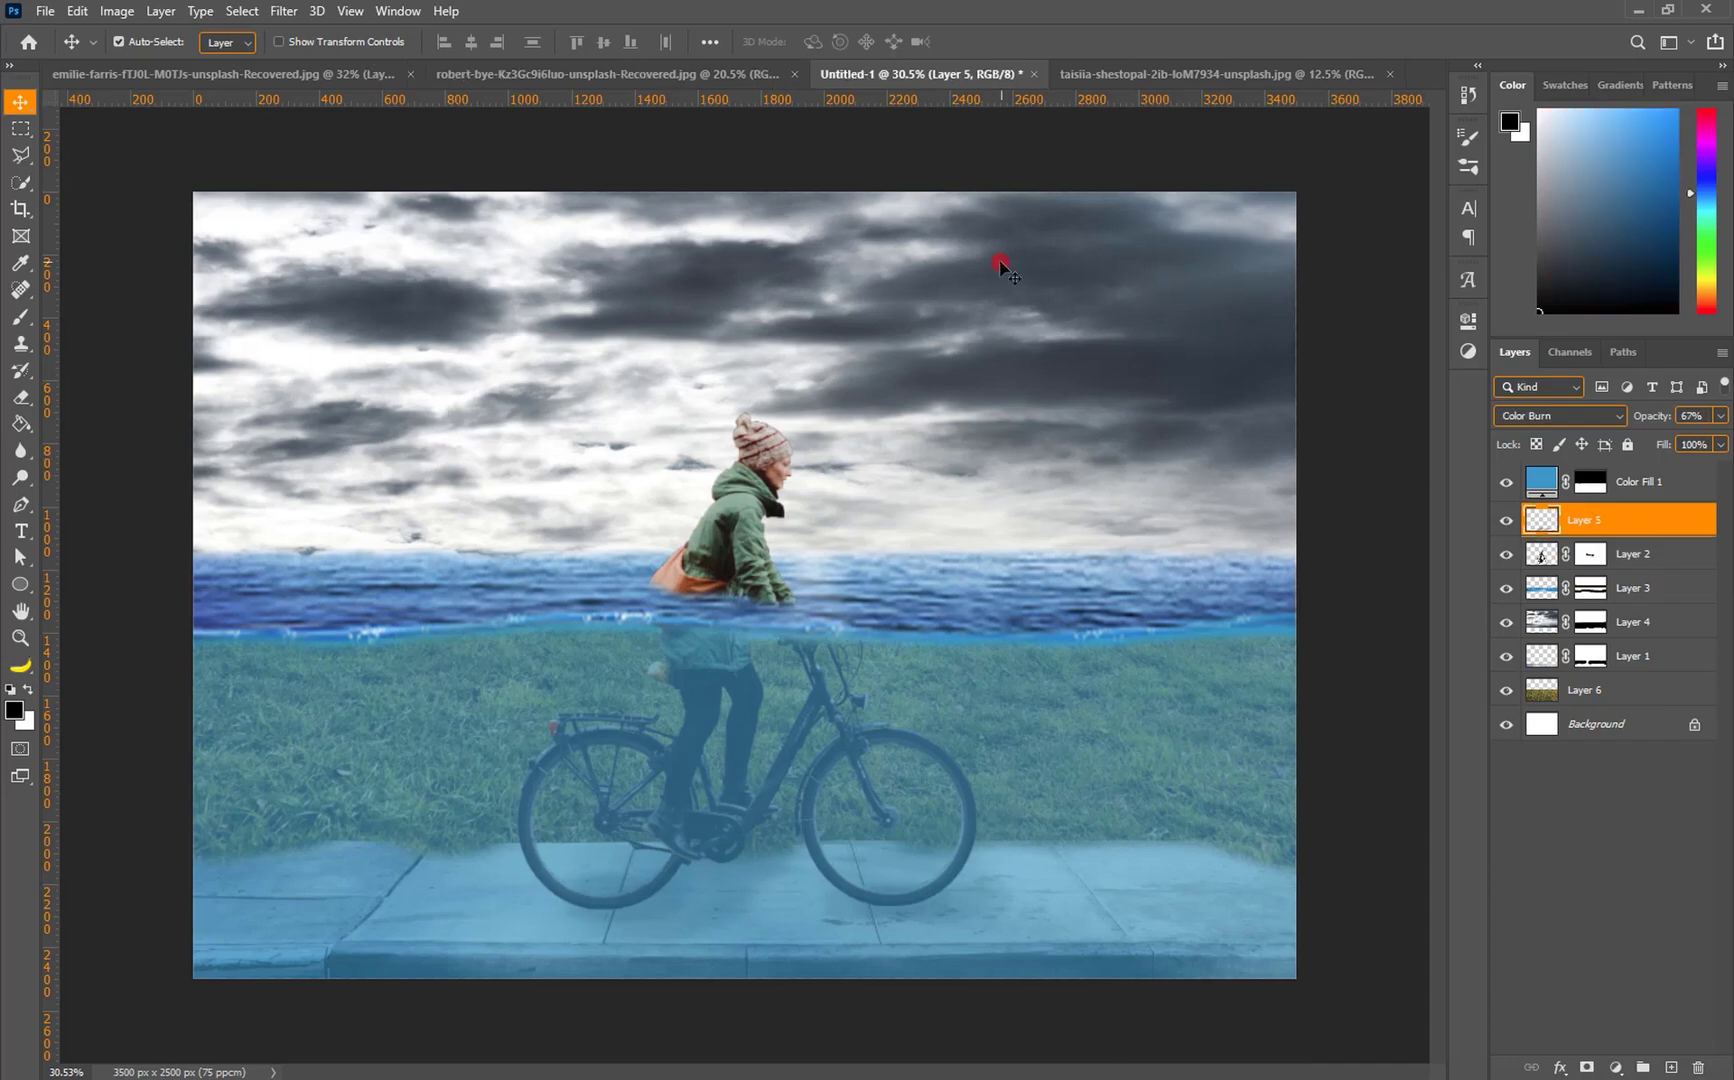
left_click(1390, 74)
key("ctrl")
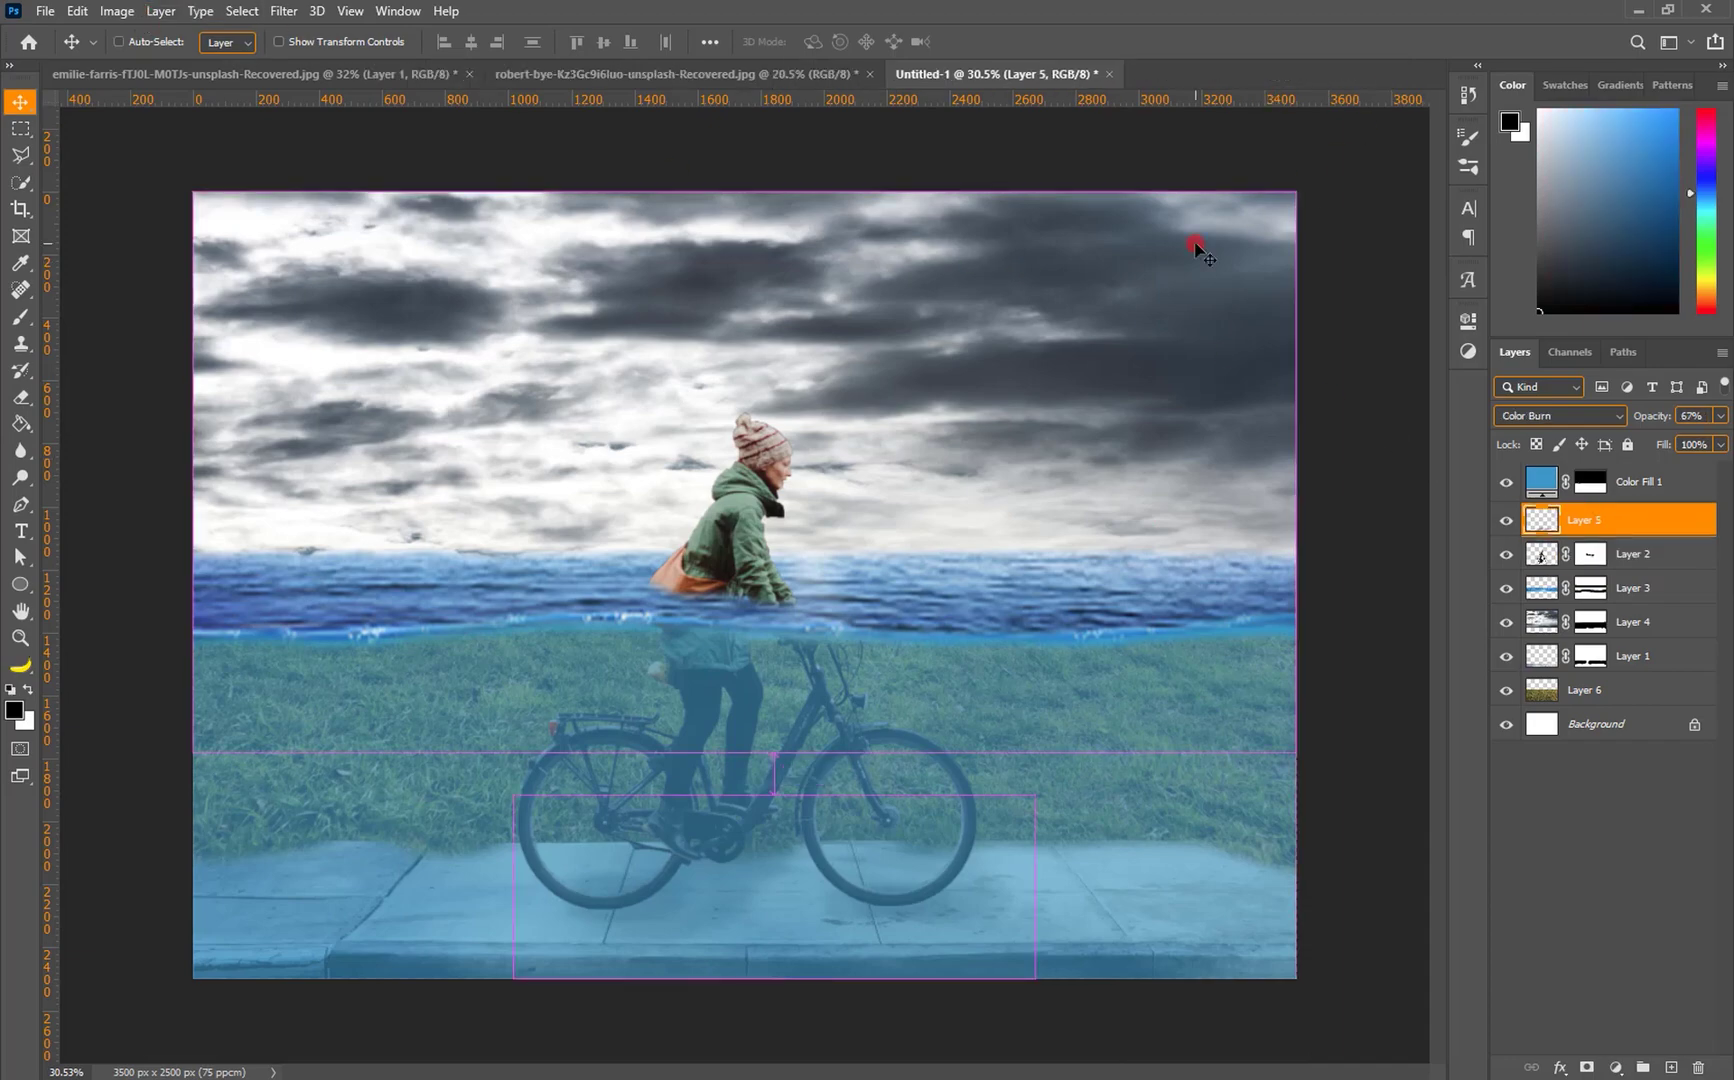
key("ctrl+o")
double_click(470, 168)
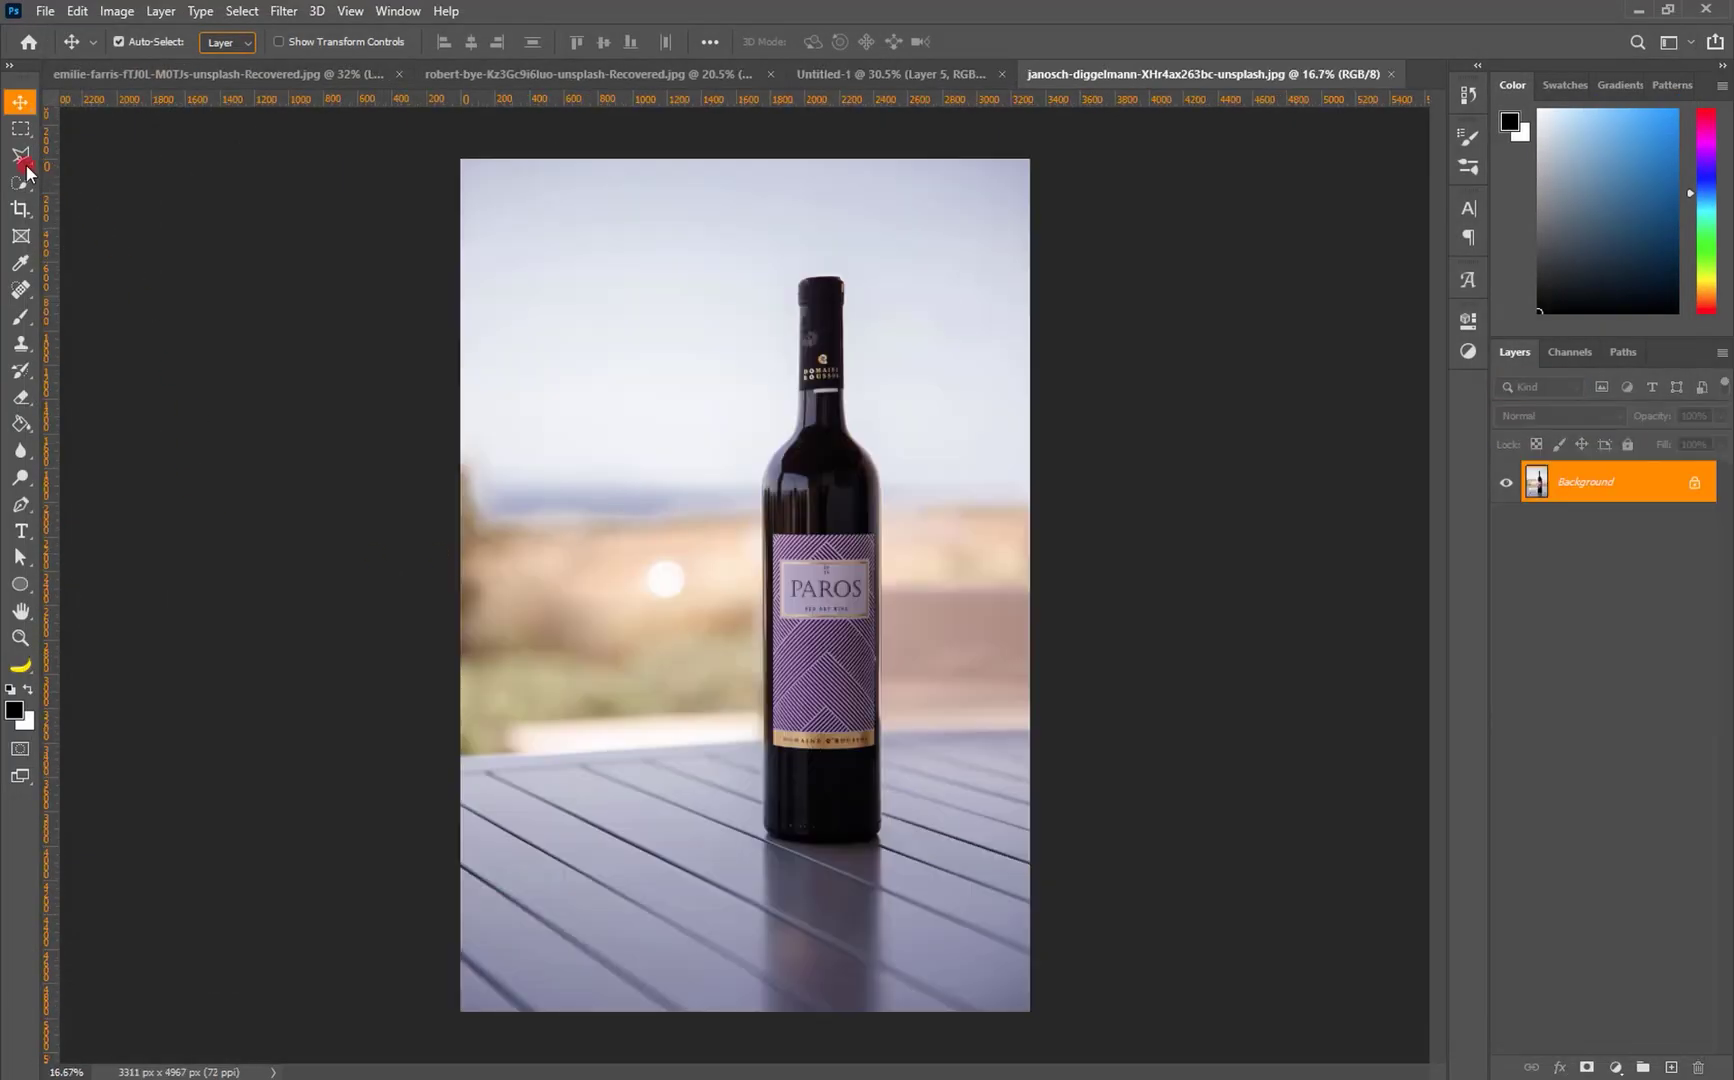
left_click(22, 180)
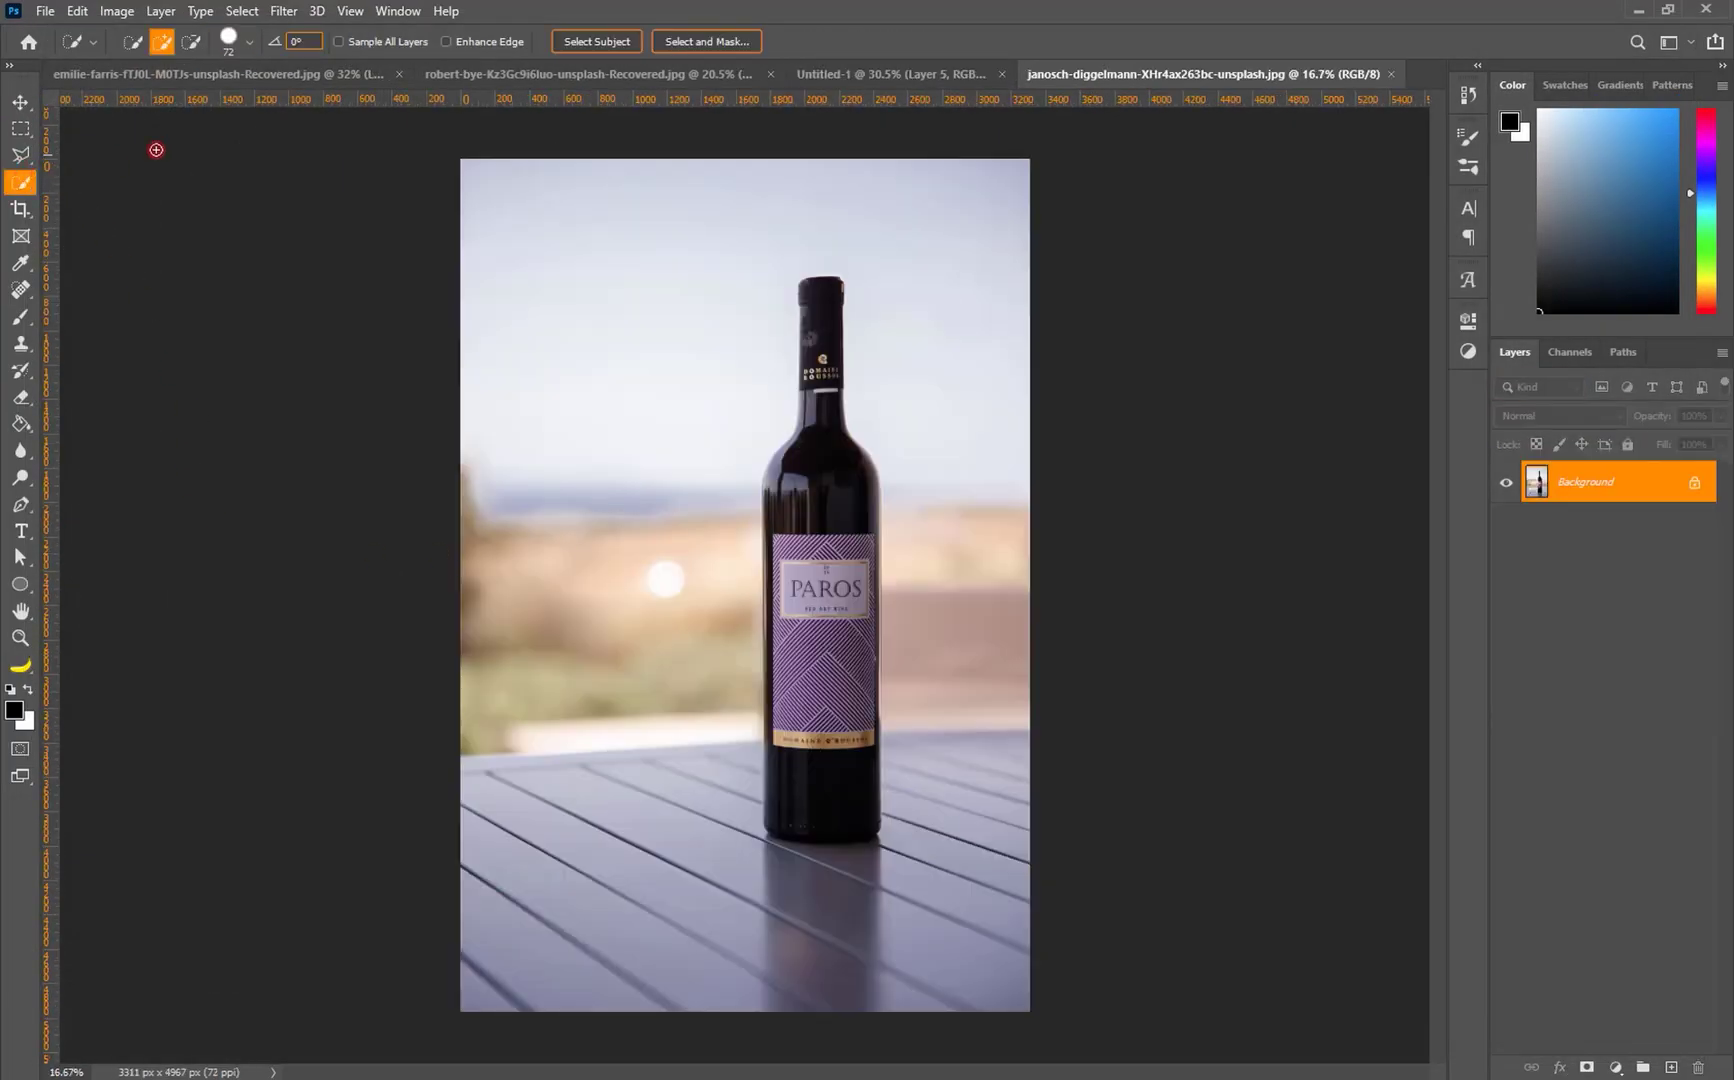
Select the wine bottle as the subject and subtract the table area beneath its base from the selection with the Polygonal Lasso.
left_click(575, 41)
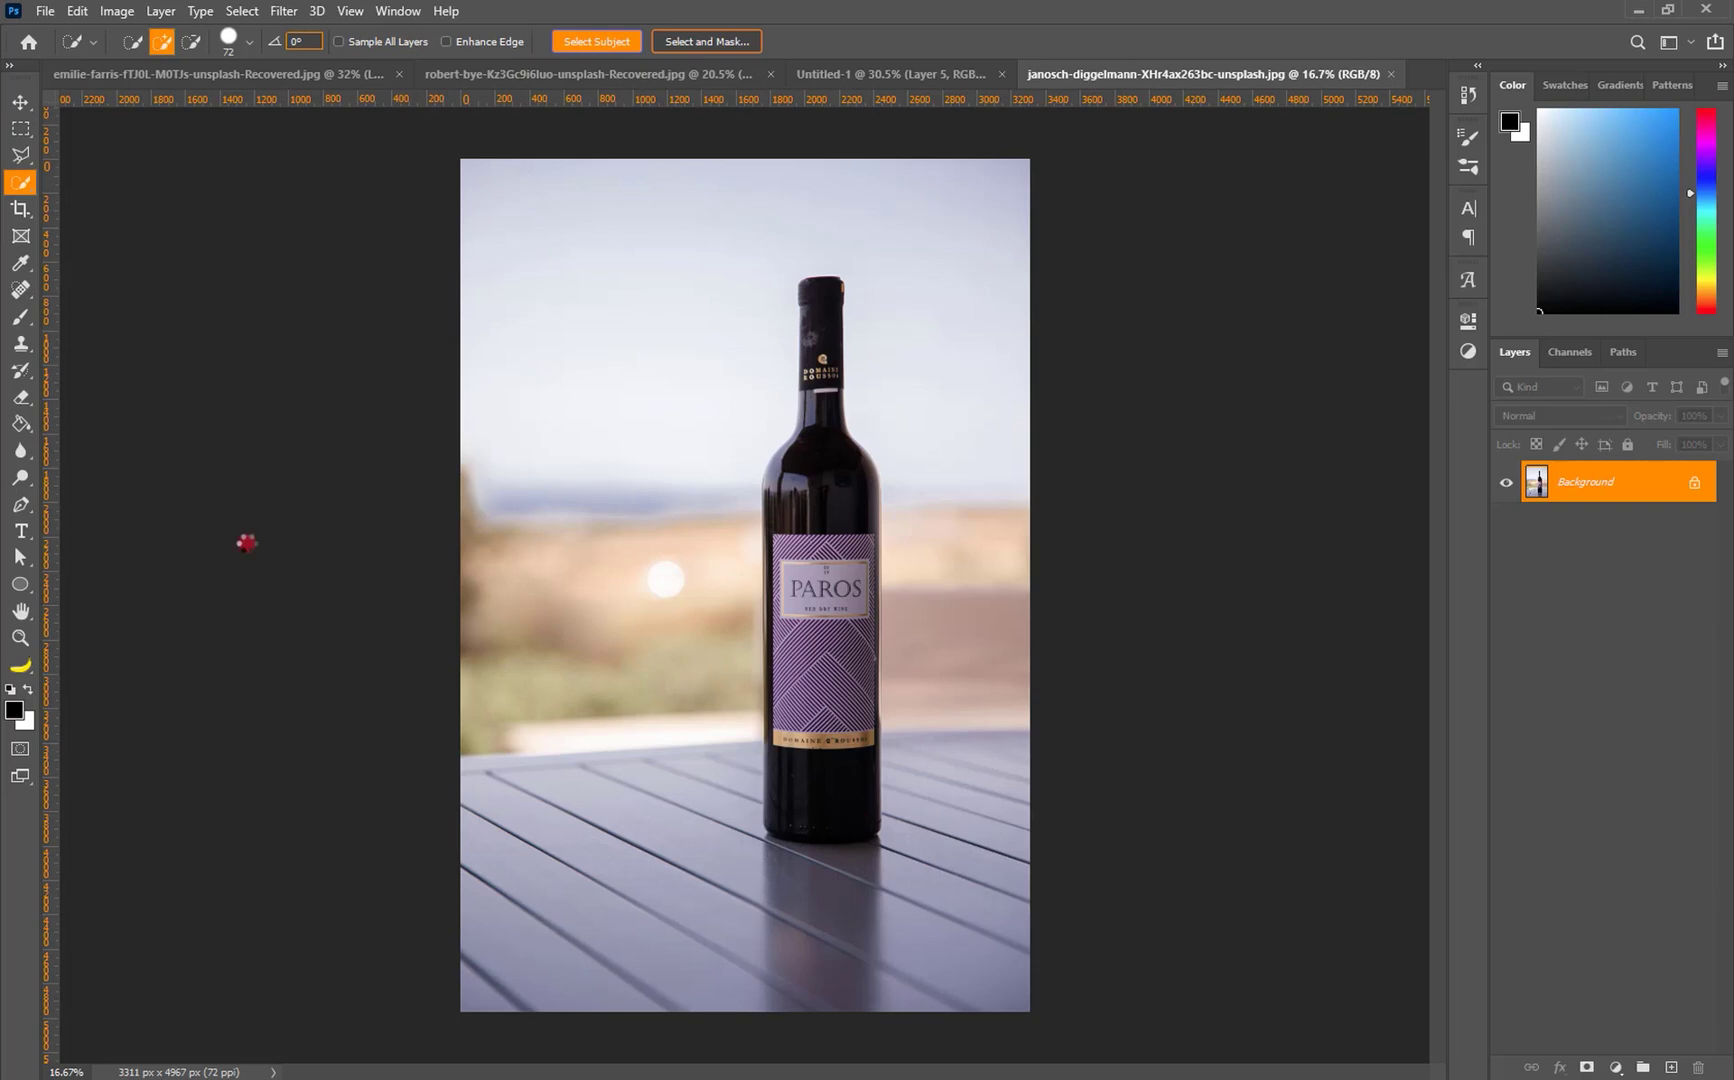
left_click(21, 155)
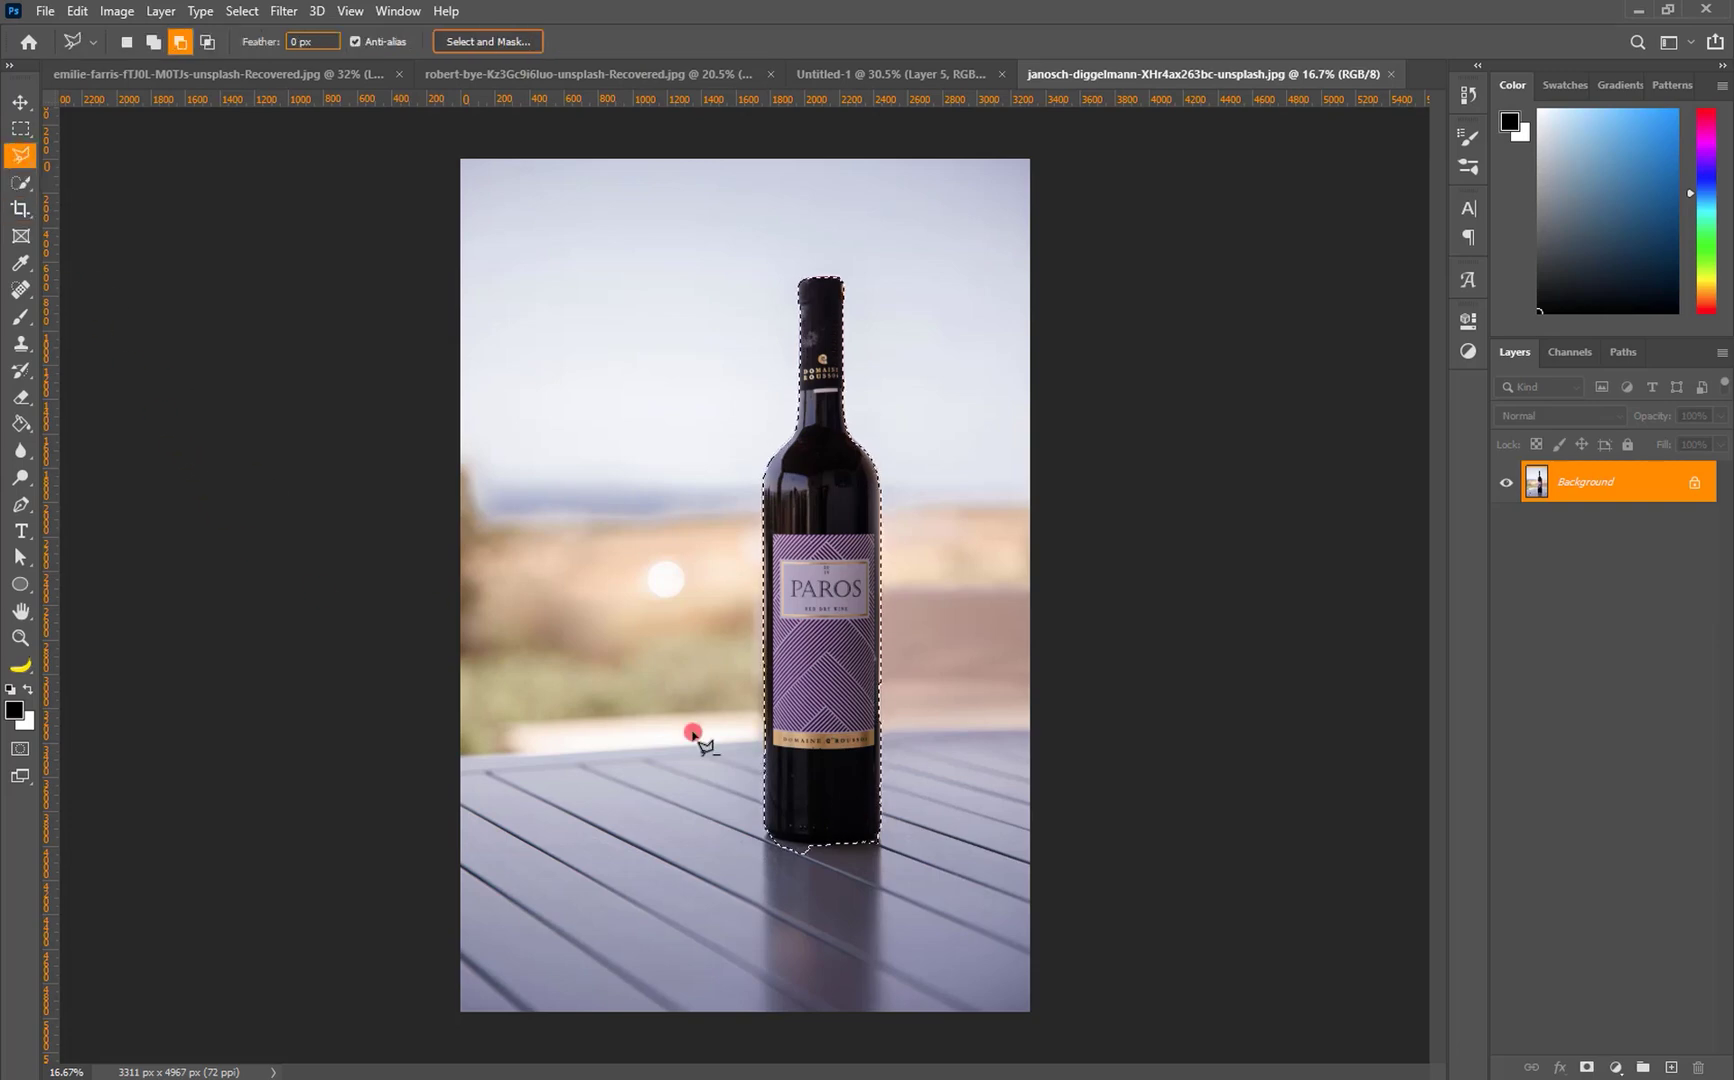
scroll(867, 821, "up", 5)
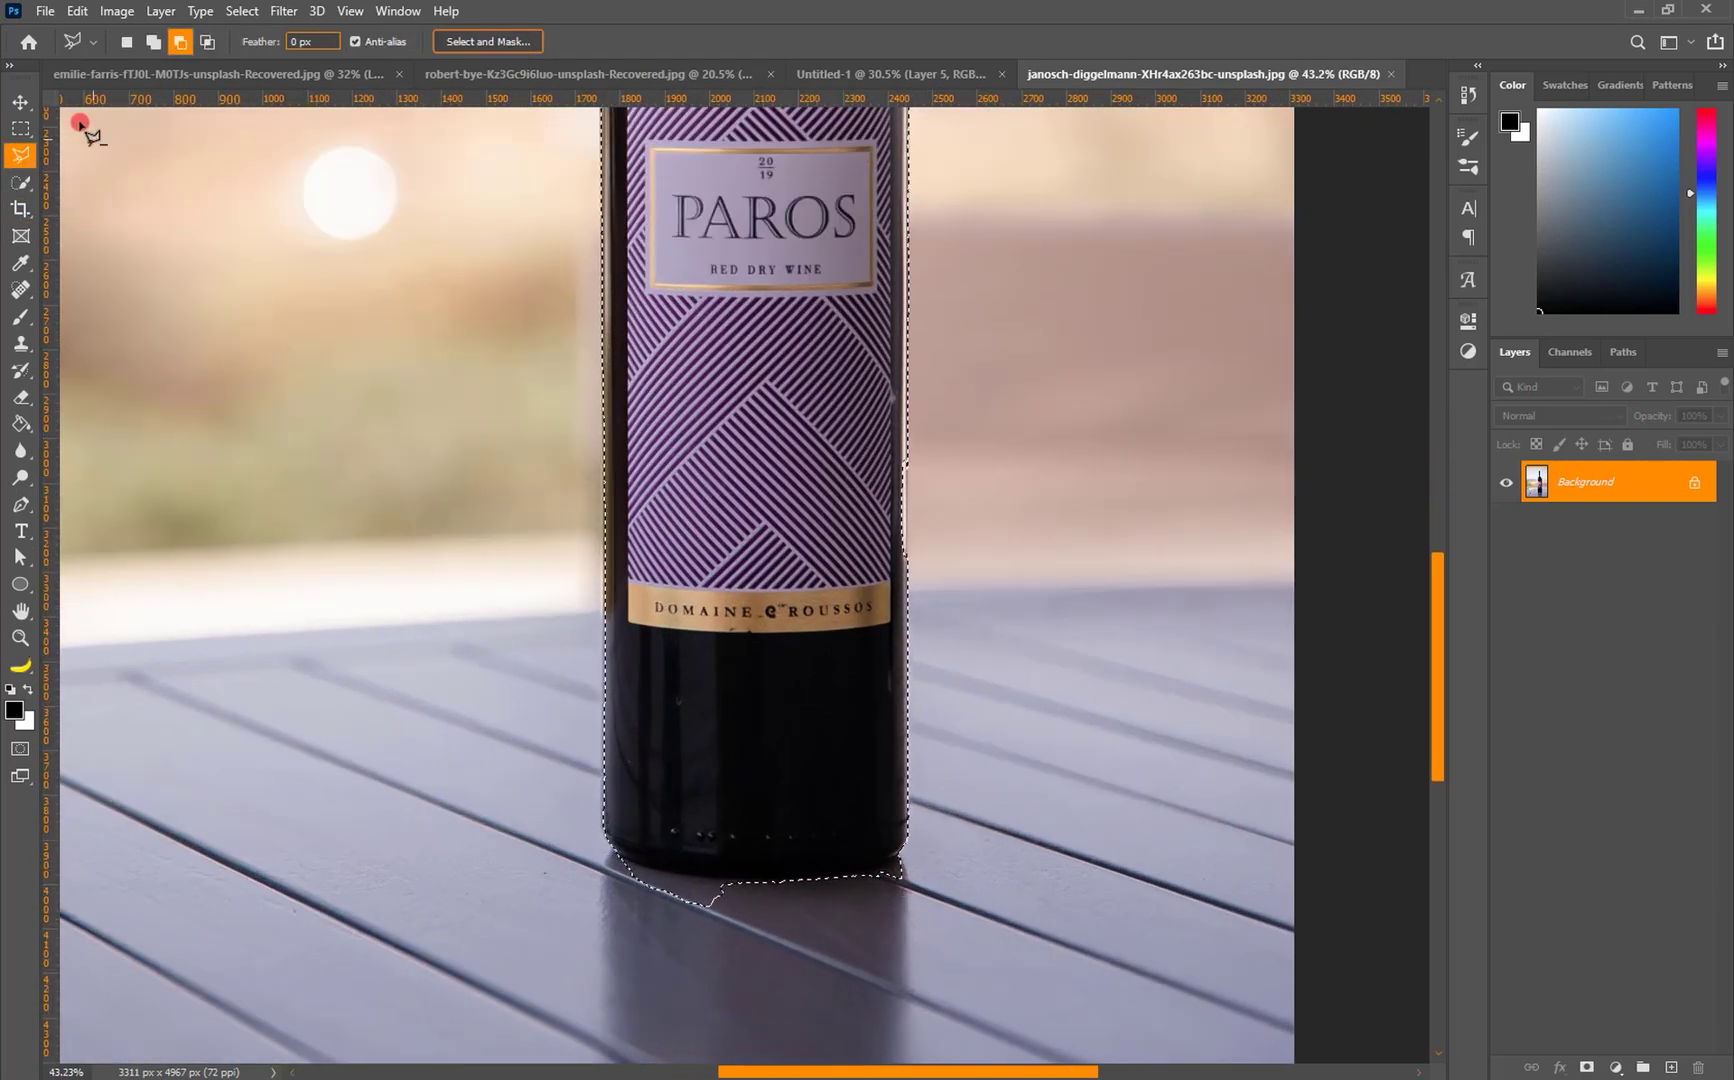
left_click(904, 856)
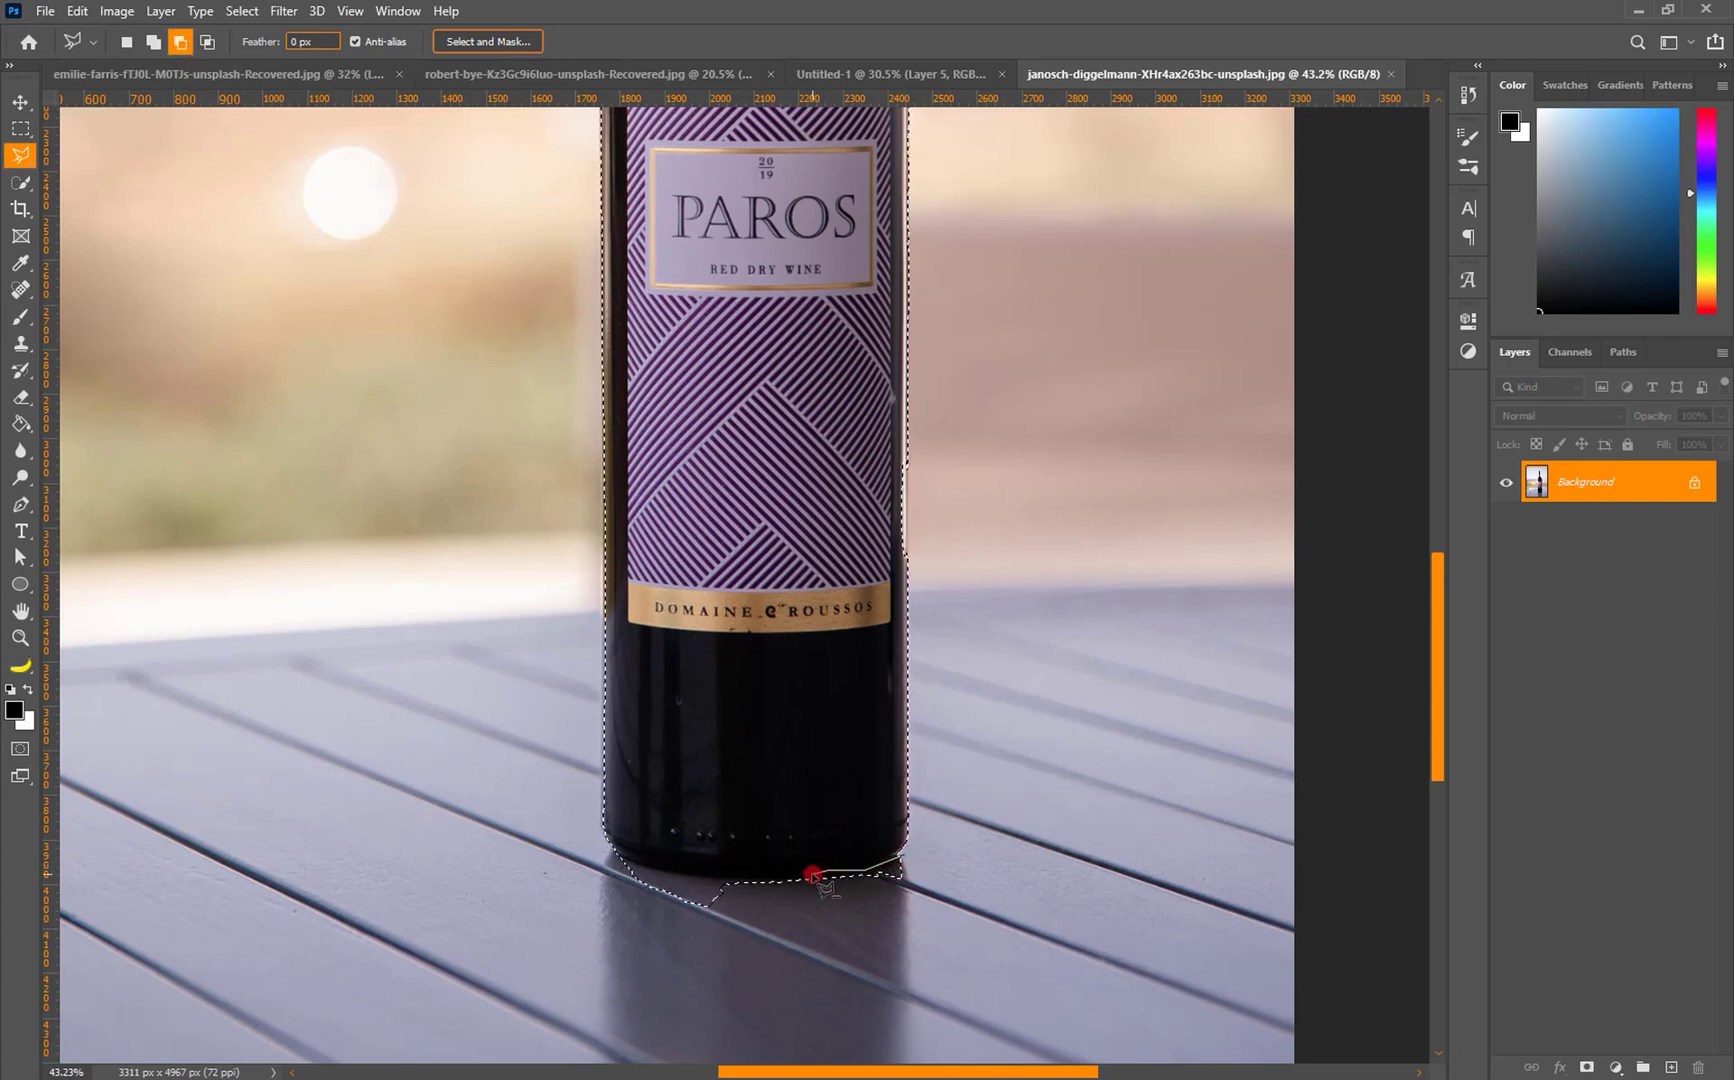
left_click(889, 866)
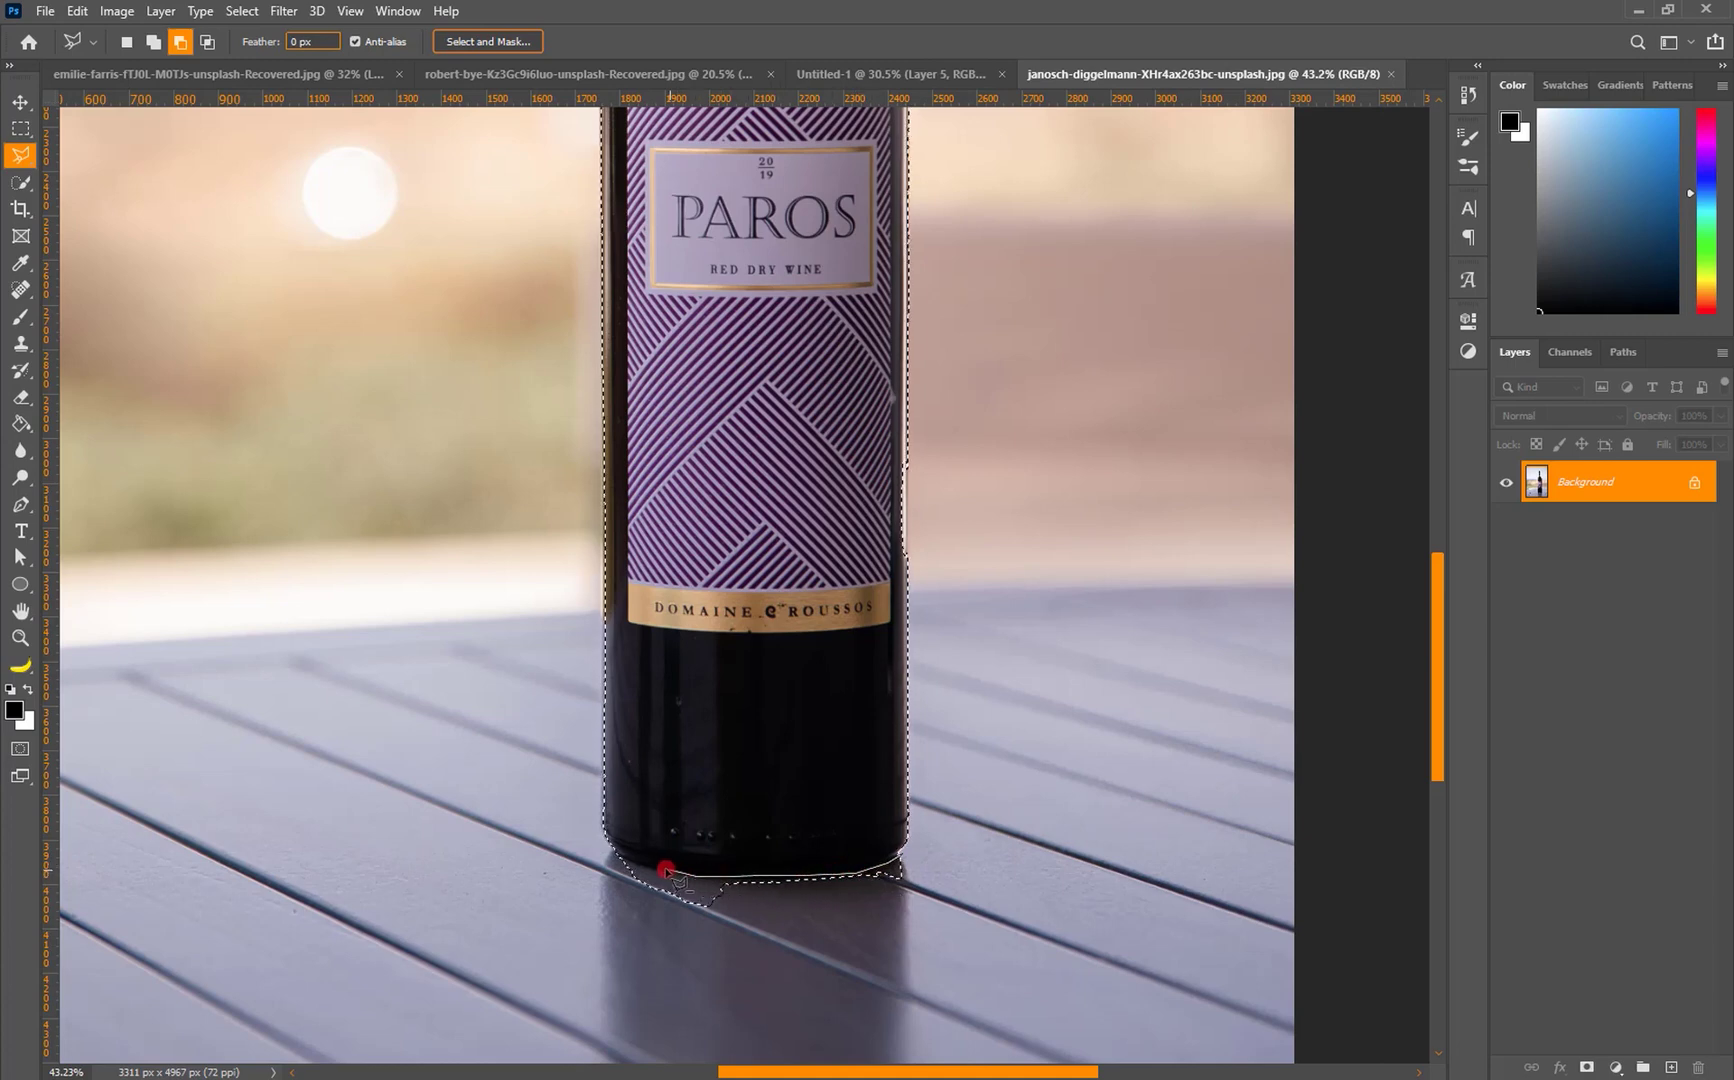
left_click(581, 938)
left_click(836, 980)
left_click(944, 914)
double_click(941, 861)
scroll(907, 858, "down", 5)
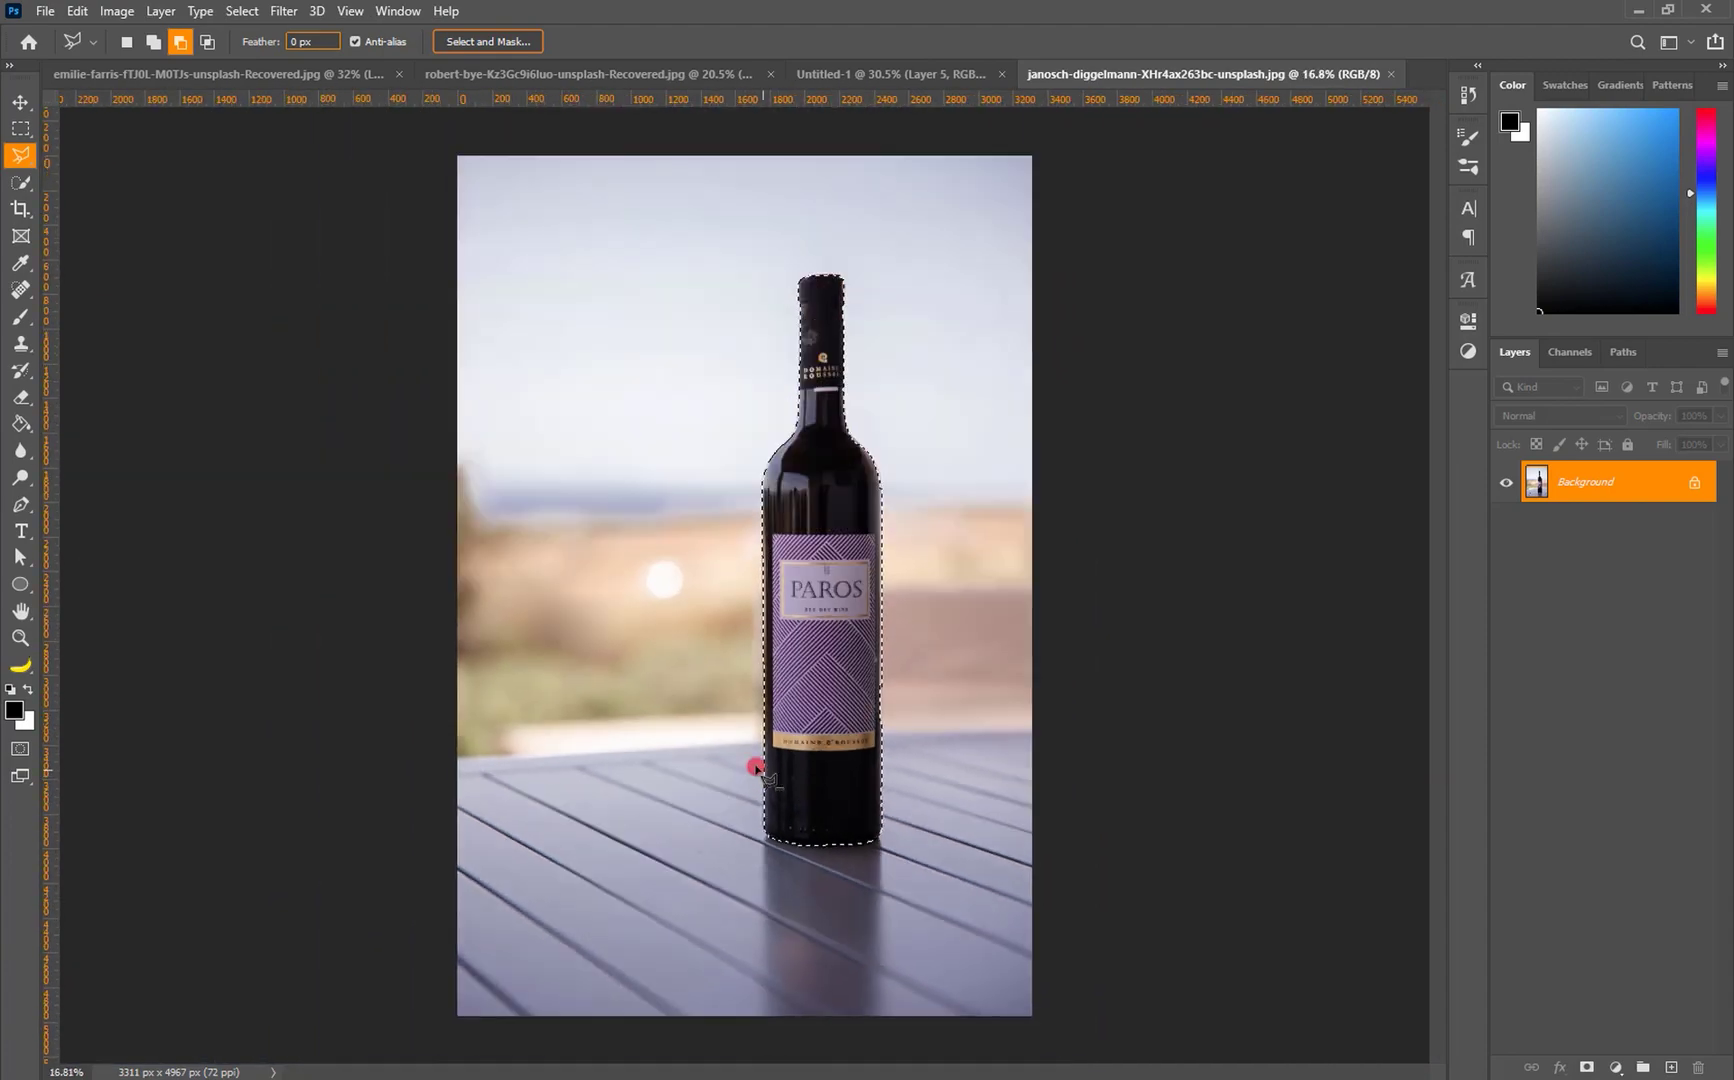
Move the selected bottle into the Untitled-1 composite, placing it behind the bicycle's rear wheel side.
key("v")
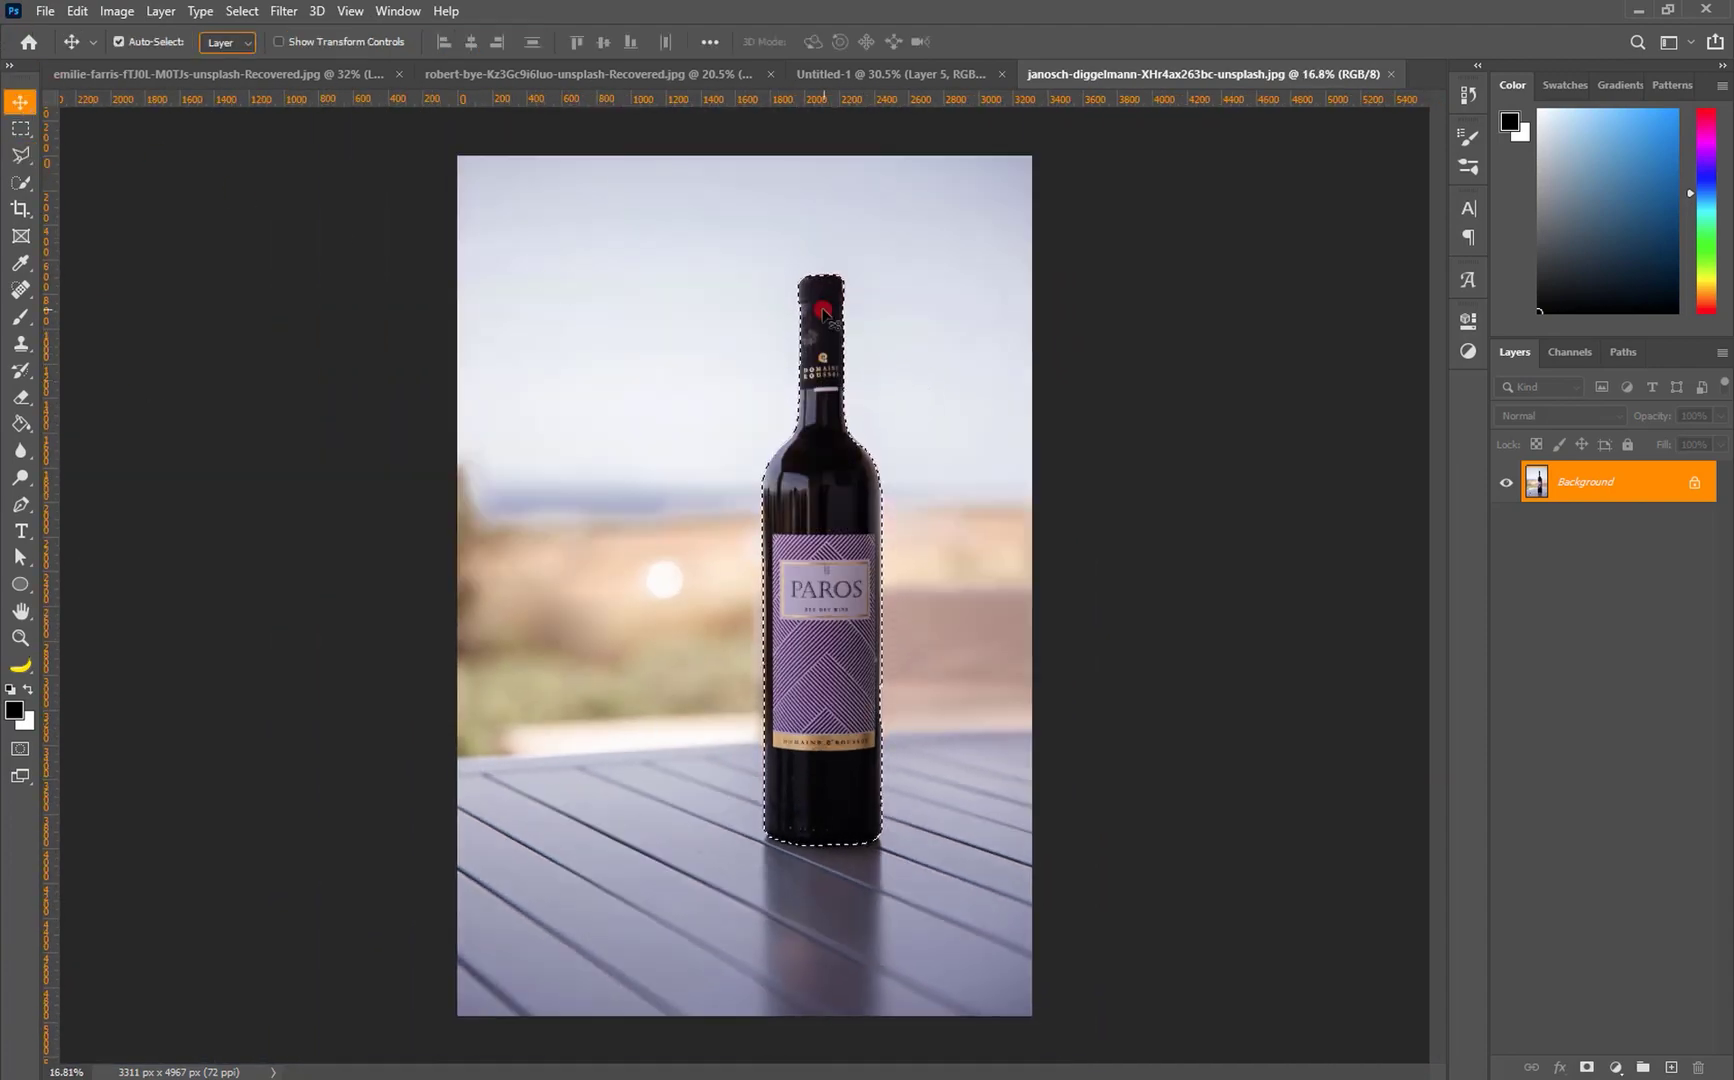
mouse_move(823, 312)
left_mouse_down()
mouse_move(846, 74)
mouse_move(803, 325)
left_mouse_up()
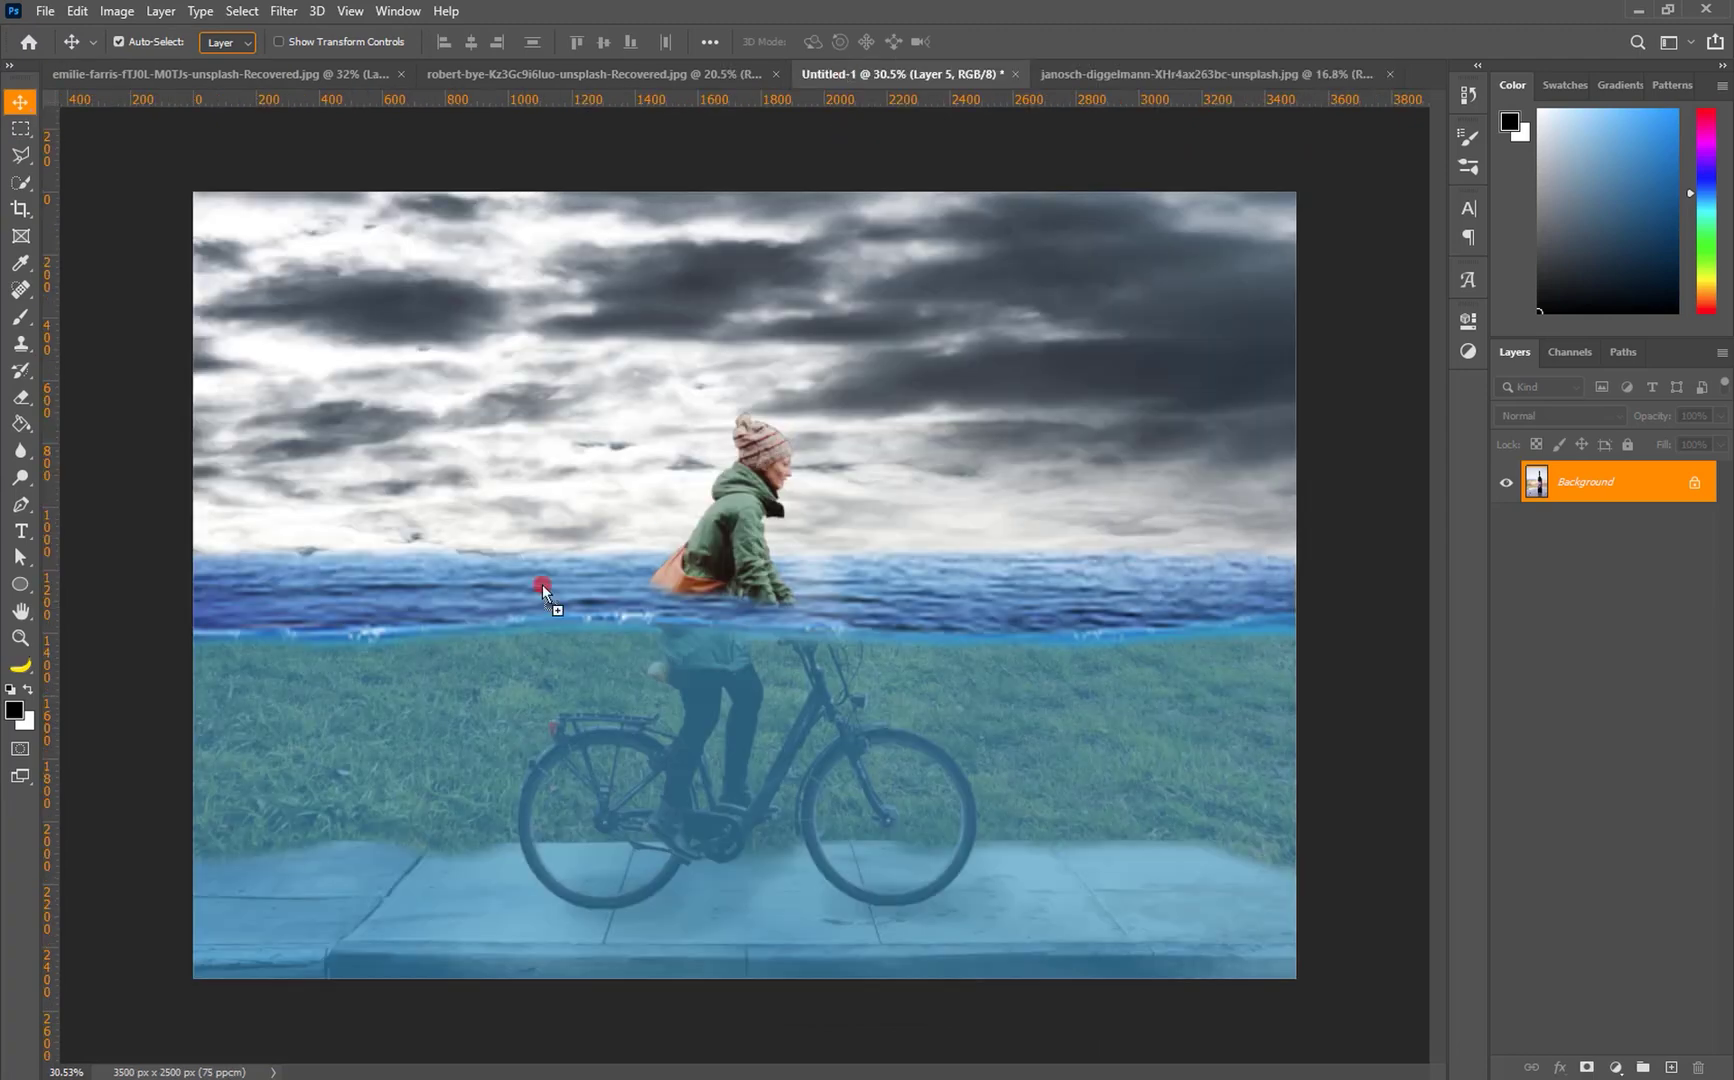
left_click_drag(492, 620, 500, 624)
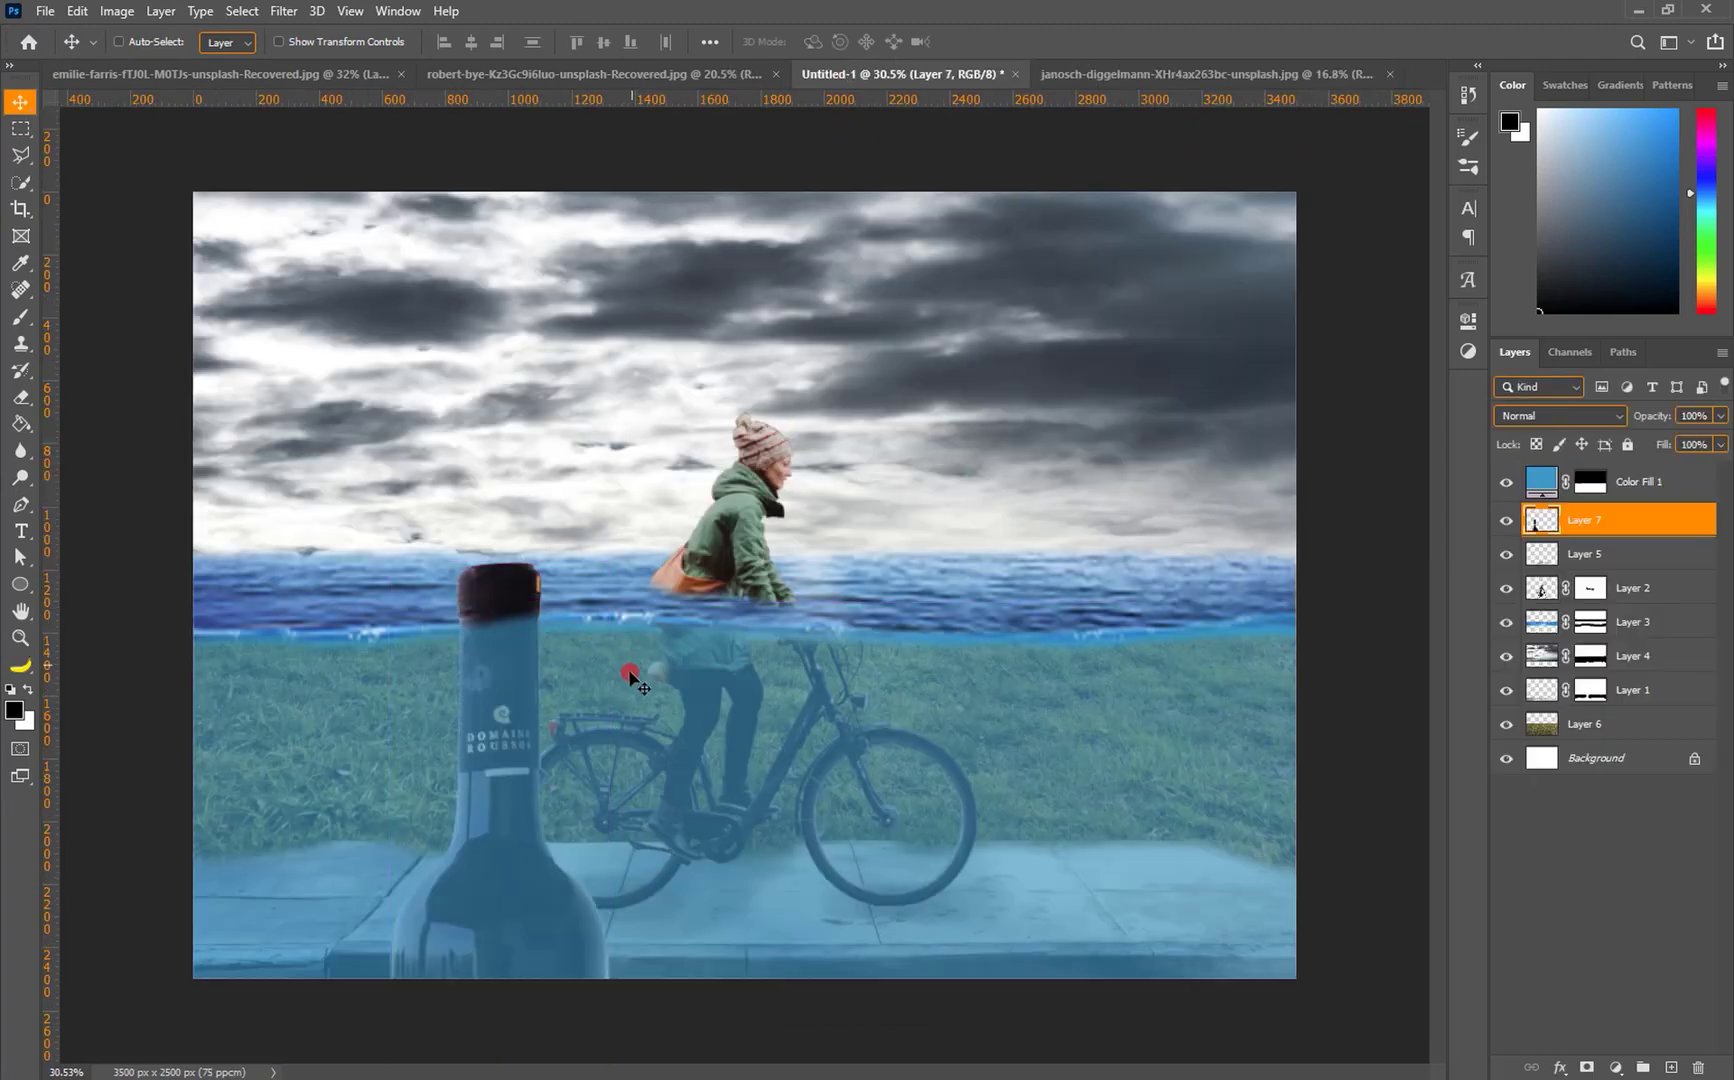
Scale the bottle to about 10%, rotate it about -17°, and place it across the waterline behind the cyclist.
key("ctrl+t")
left_click_drag(613, 554, 490, 305)
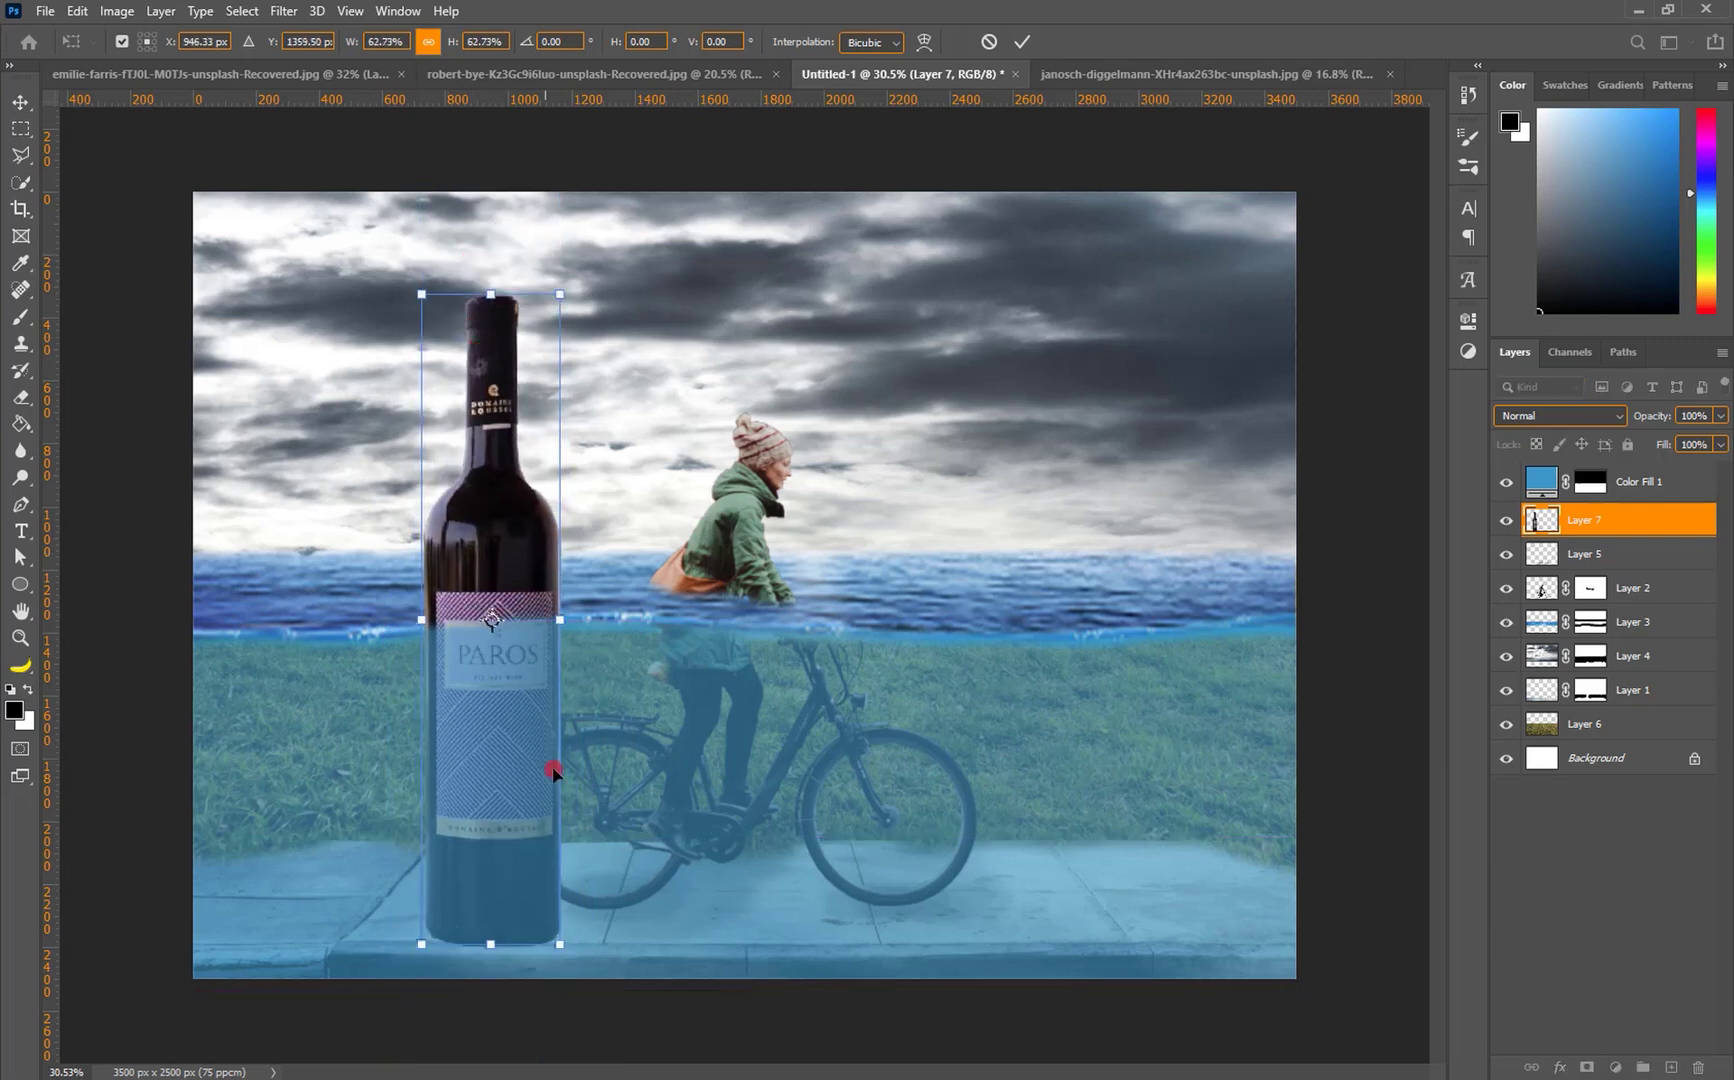
left_click_drag(559, 946, 465, 660)
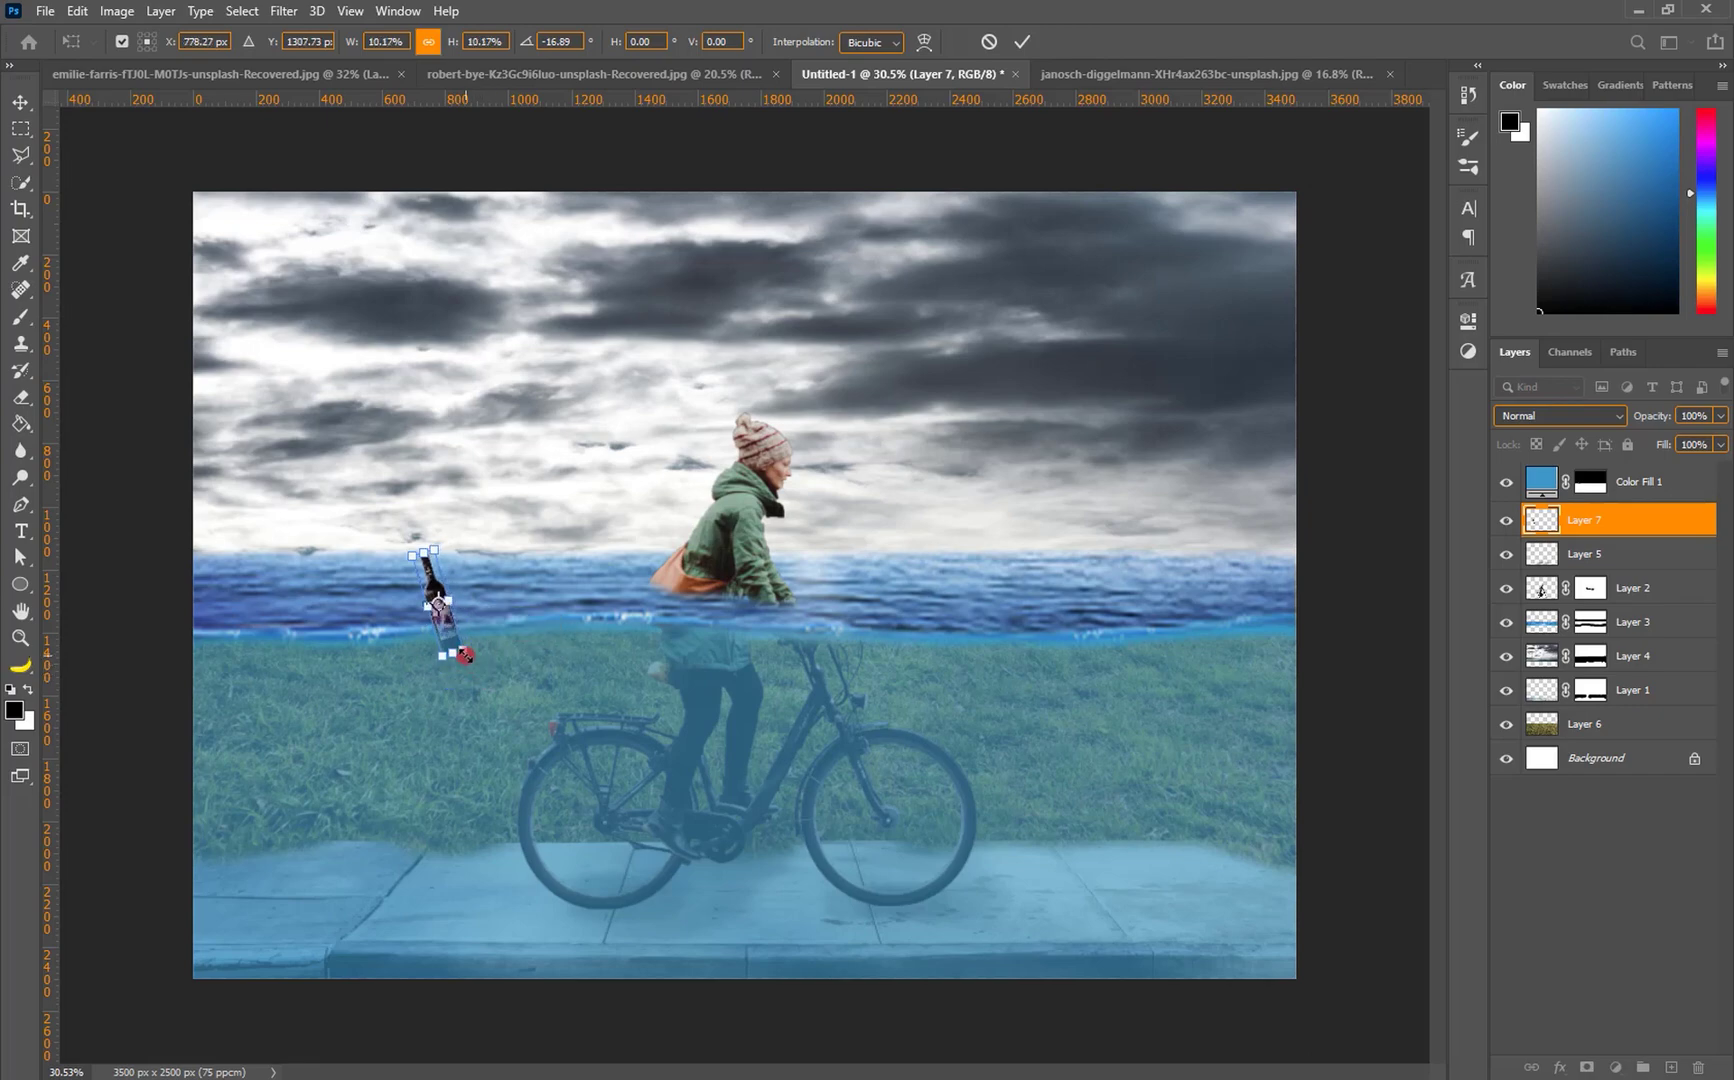
key("Return")
Lower the bottle so its lower half sits underwater and tilt it slightly further counterclockwise.
scroll(445, 652, "up", 8)
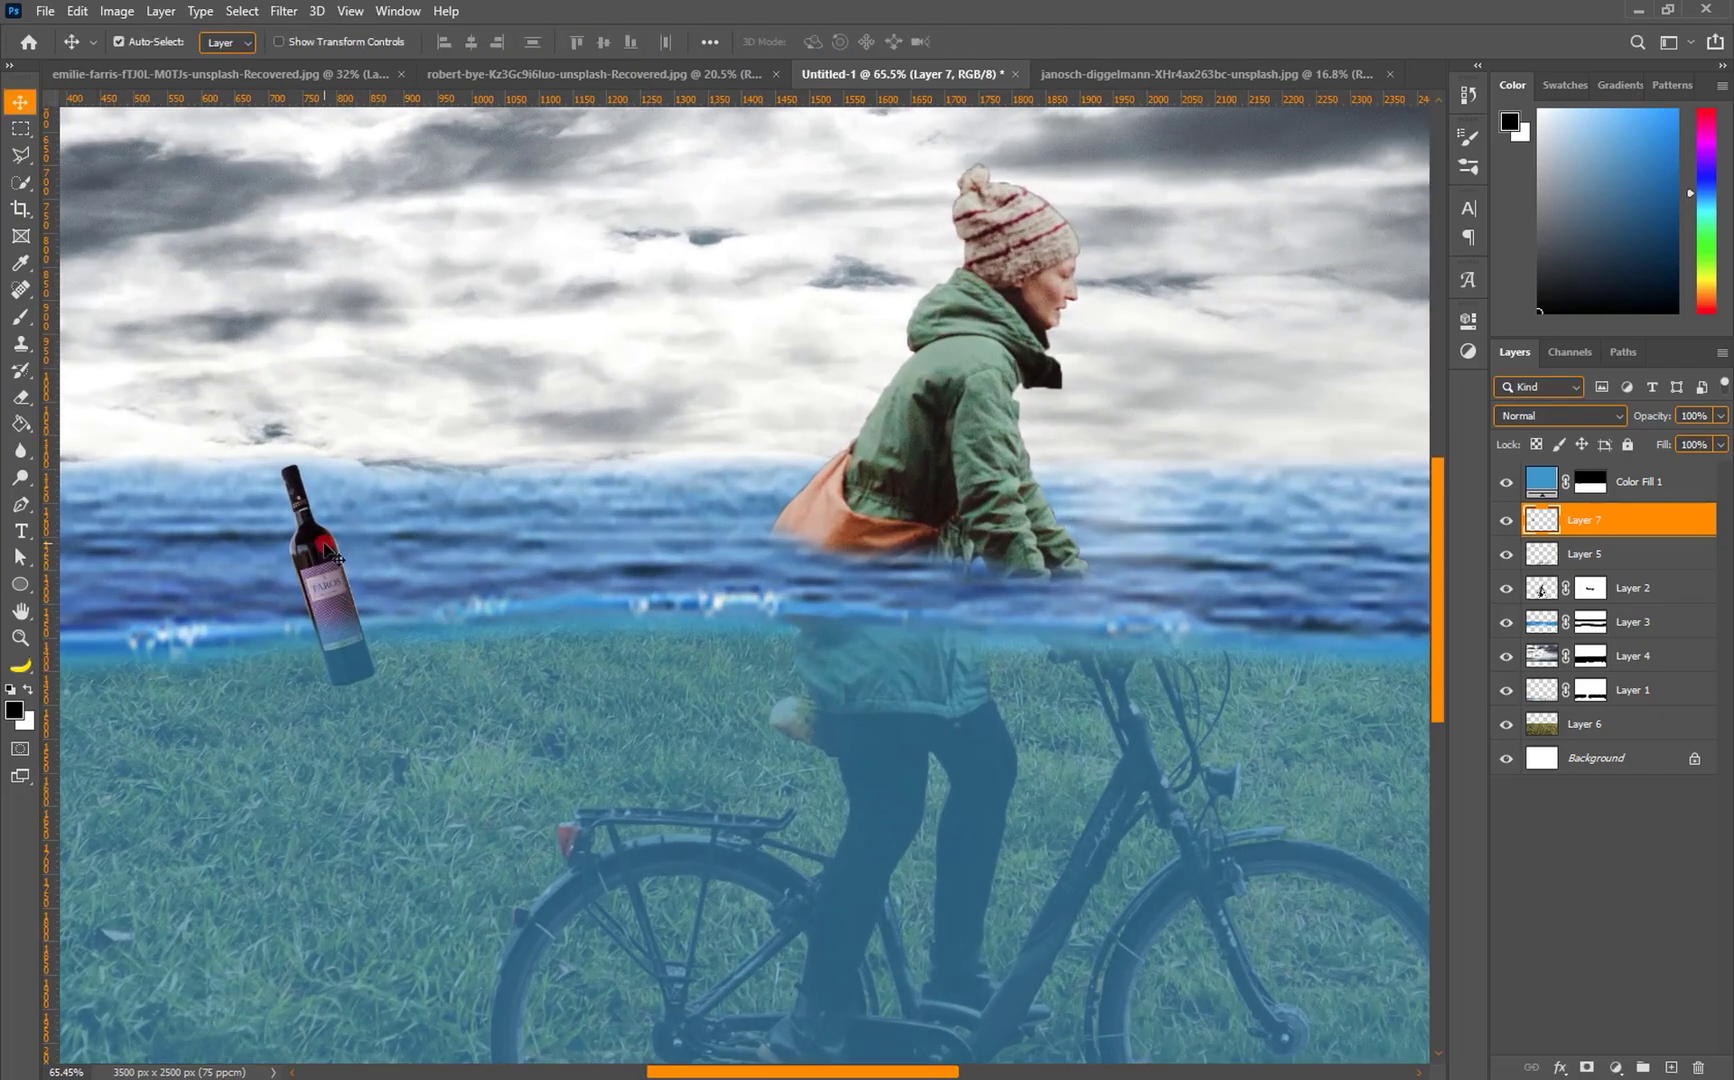
left_click_drag(325, 553, 327, 591)
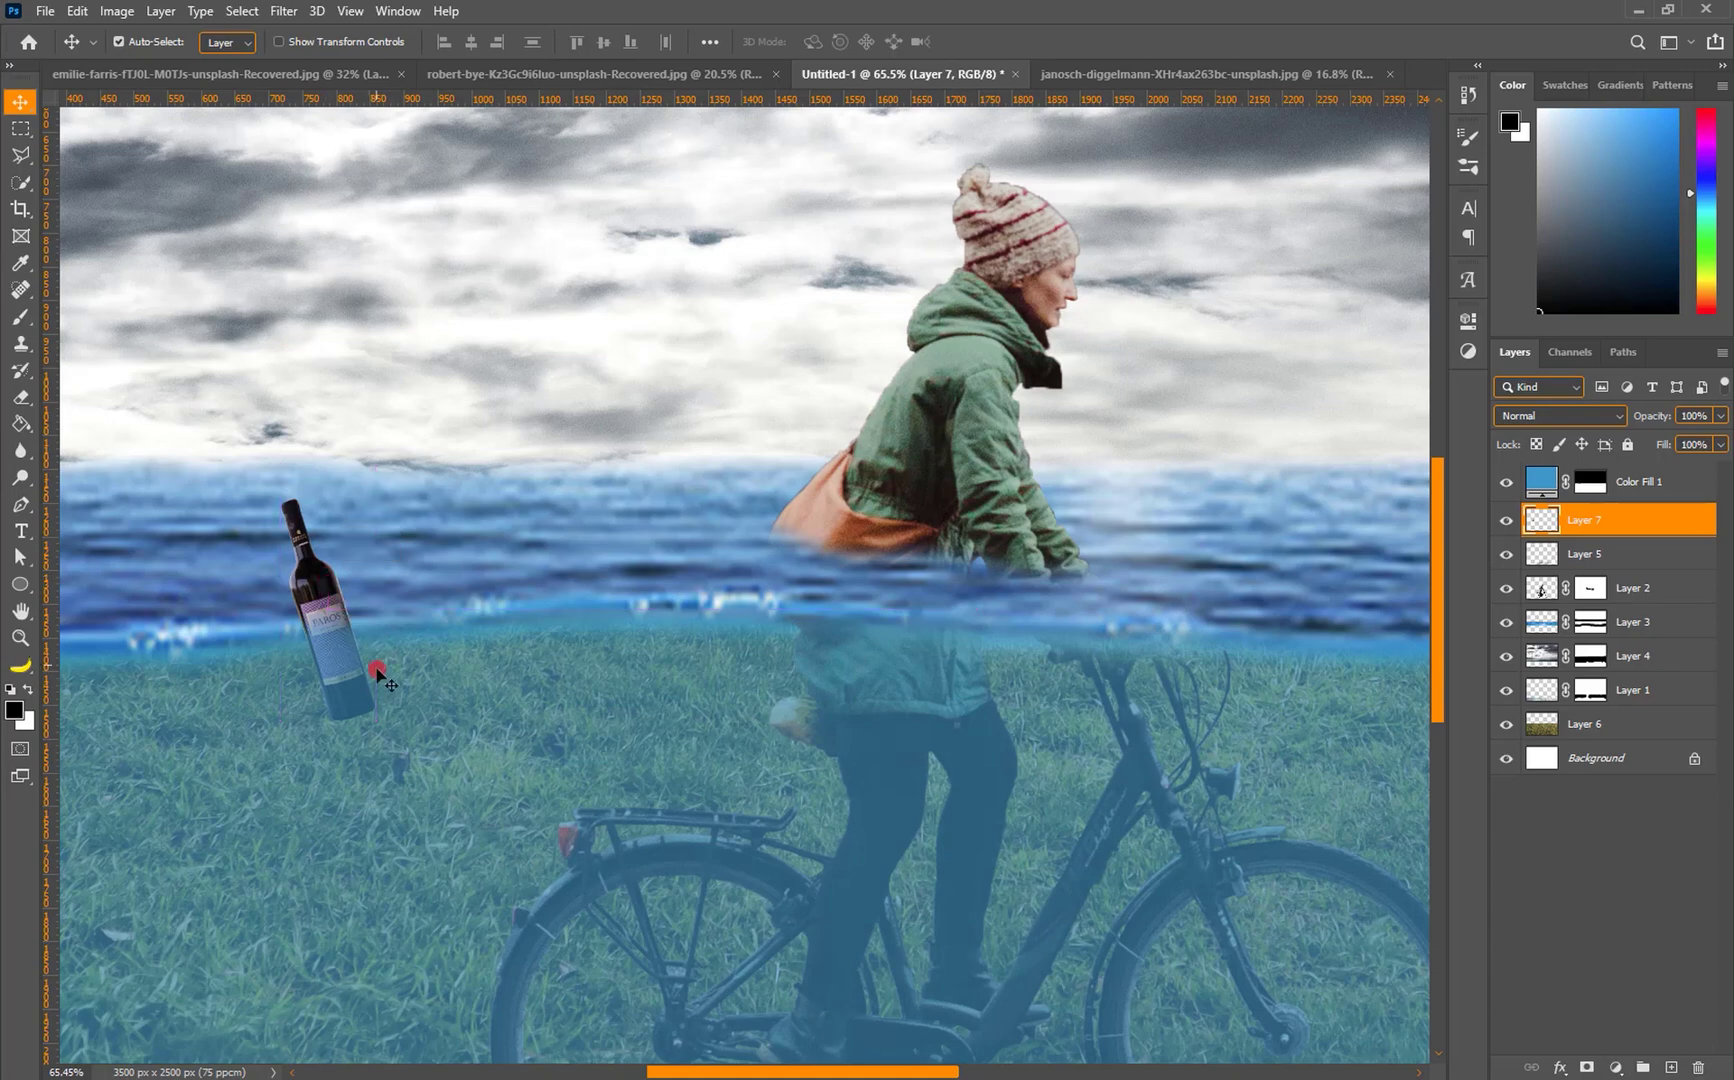
key("ctrl+t")
left_click_drag(381, 742, 398, 740)
key("Return")
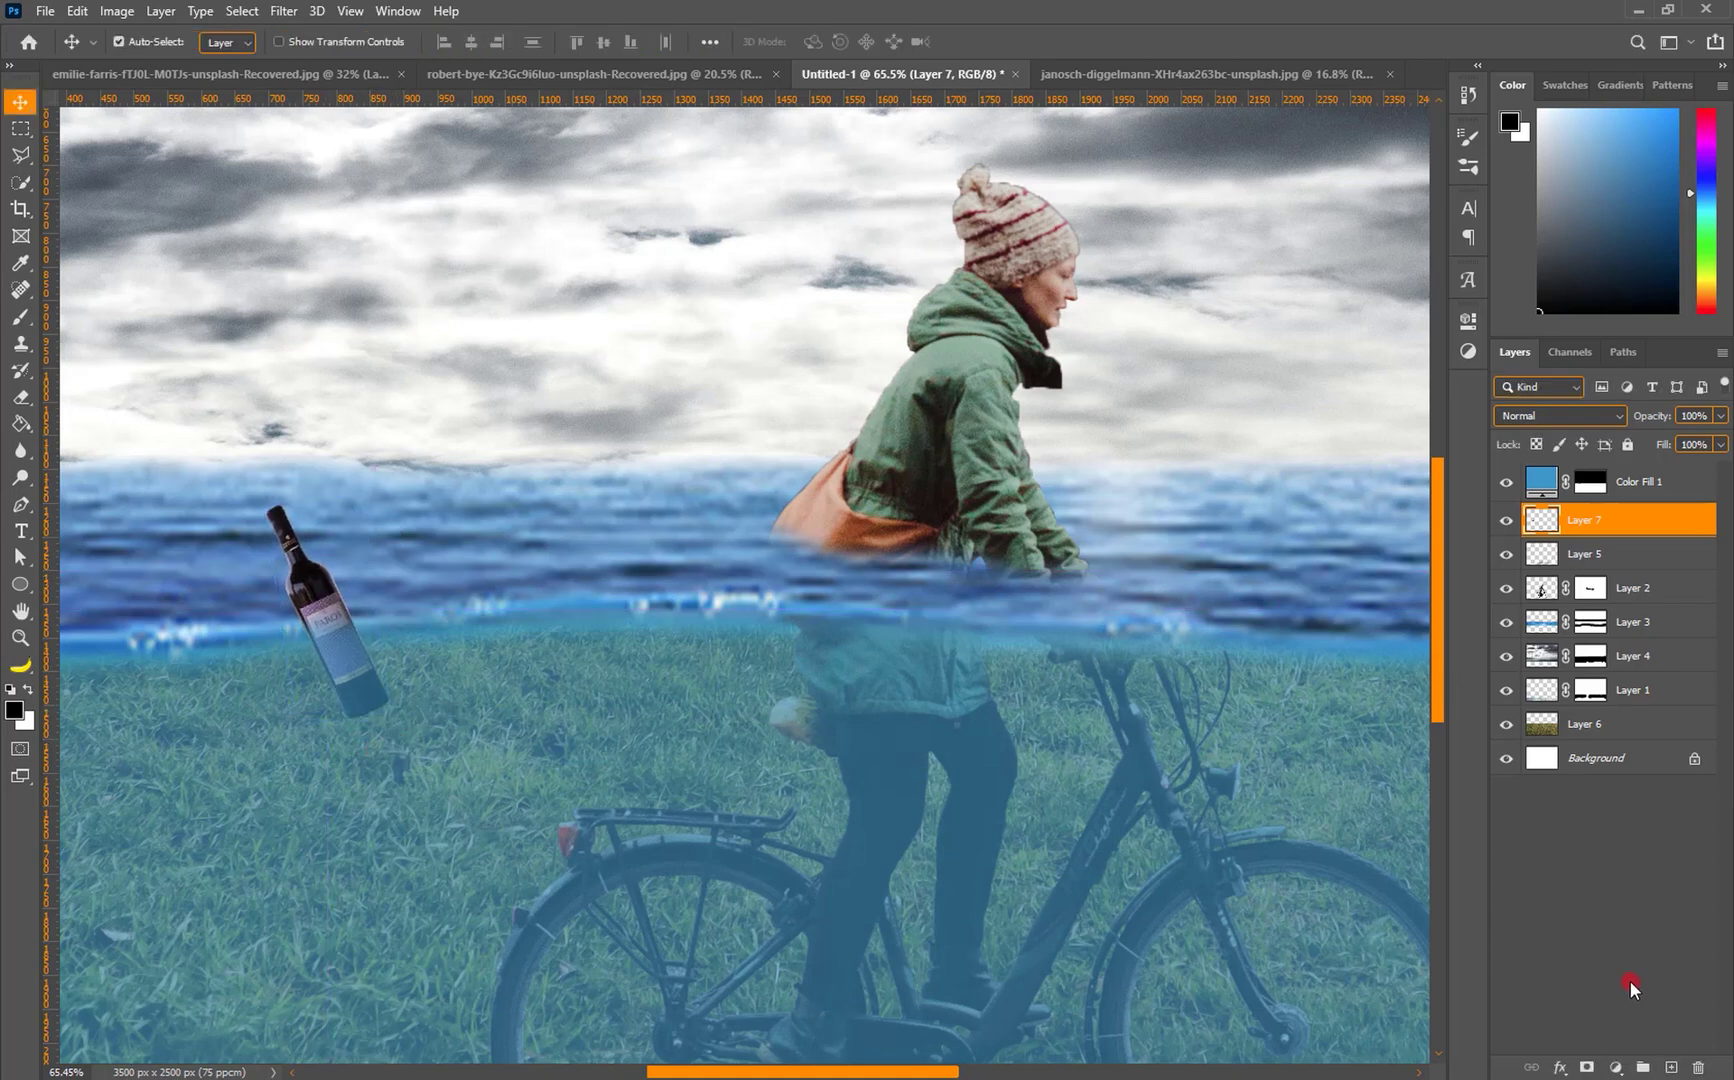
Add a mask to the bottle layer and hide the bottle's middle at the waterline with a 34 px black brush.
left_click(1588, 1068)
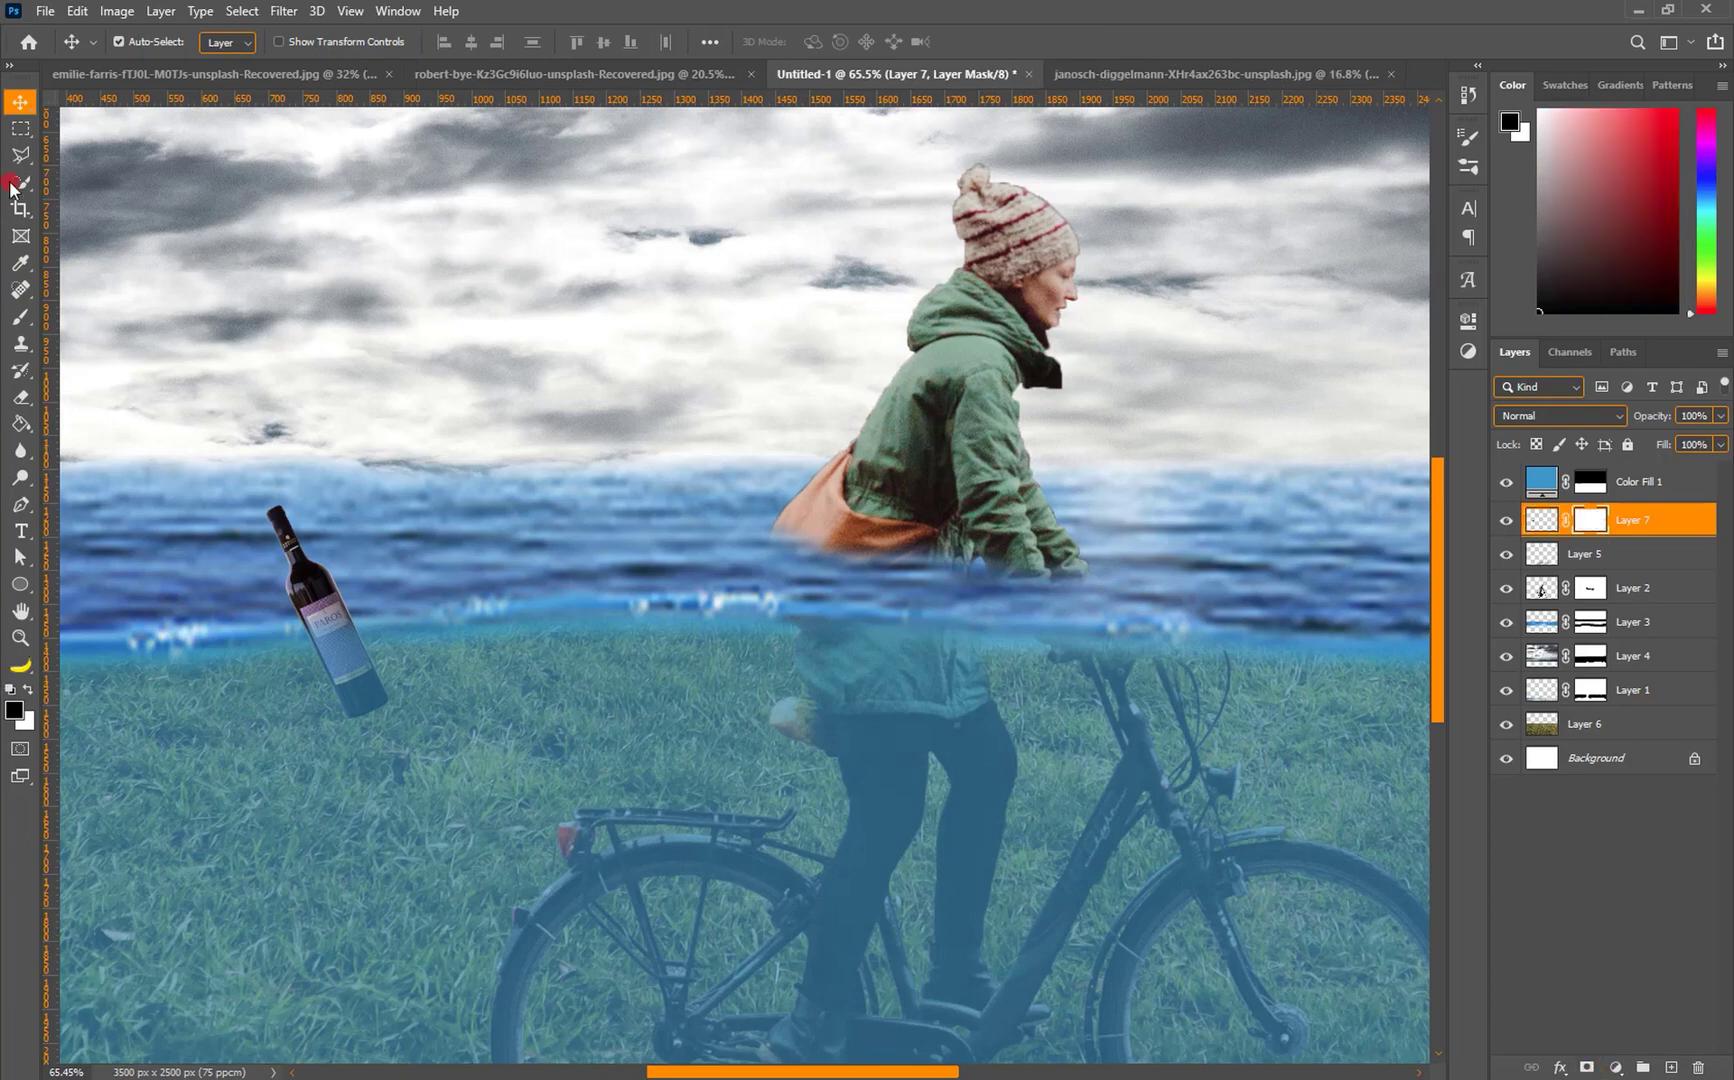
left_click(21, 317)
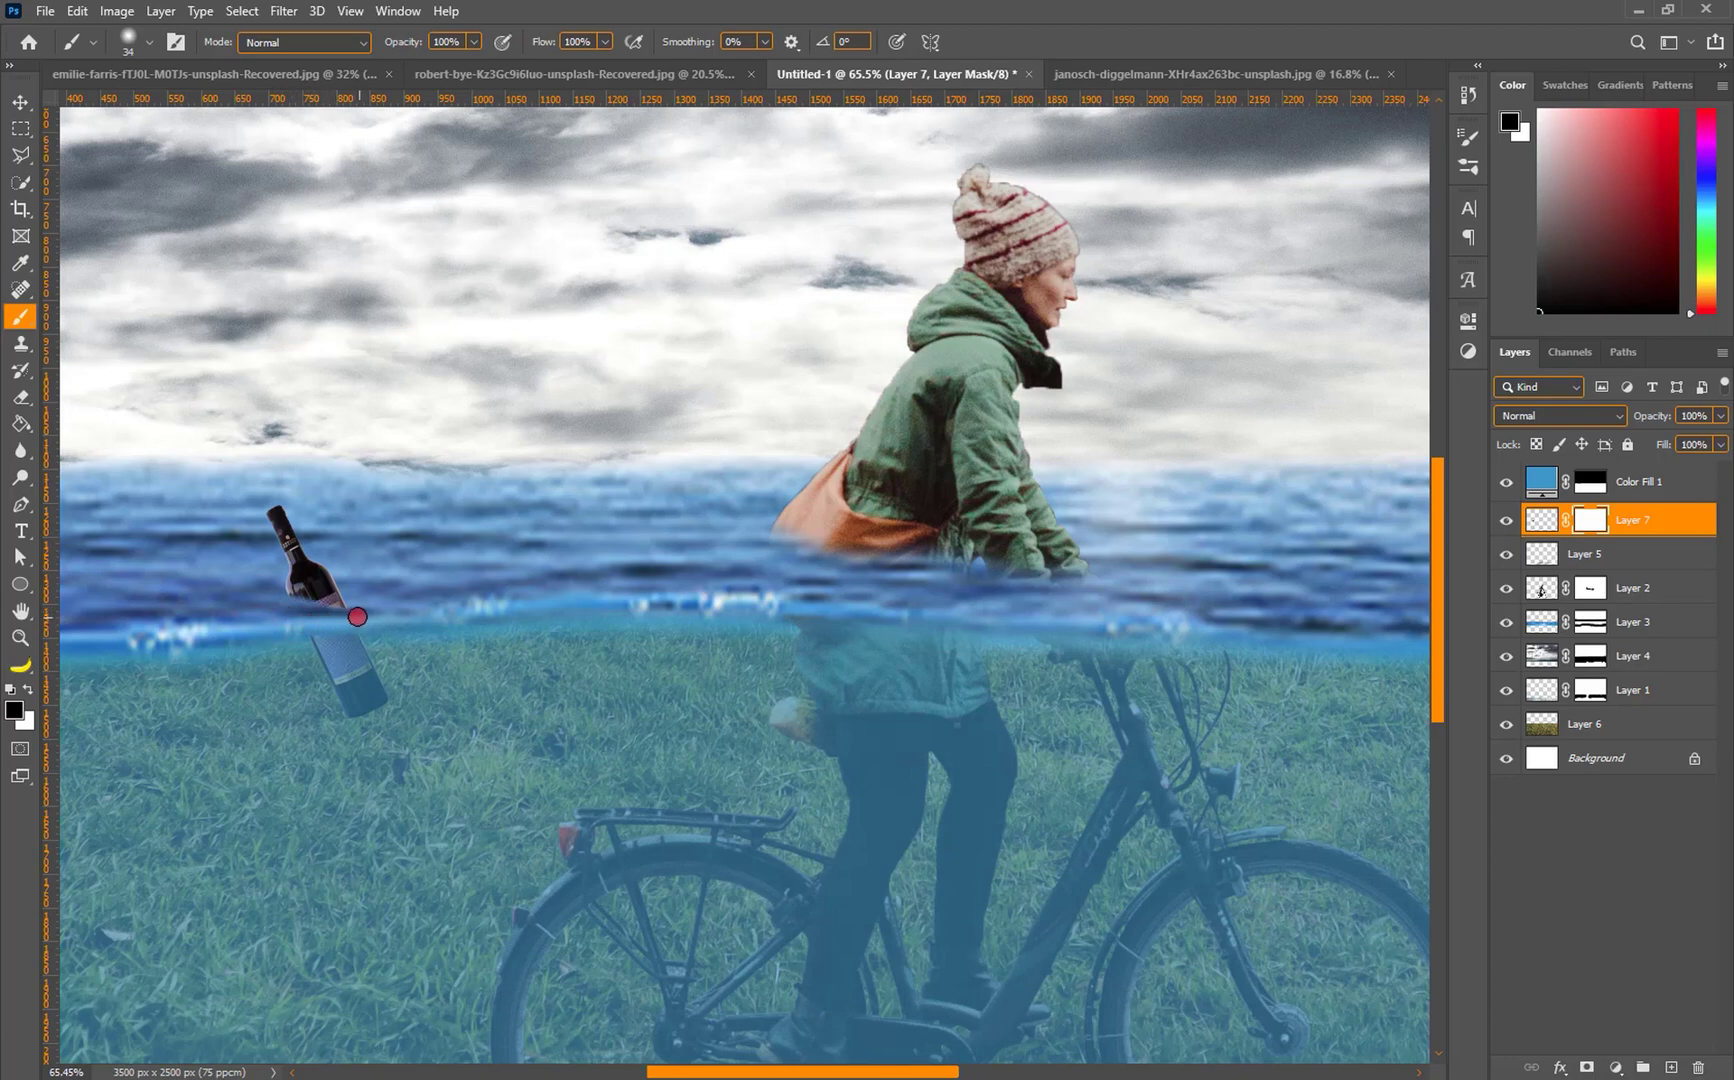
scroll(581, 518, "down", 7)
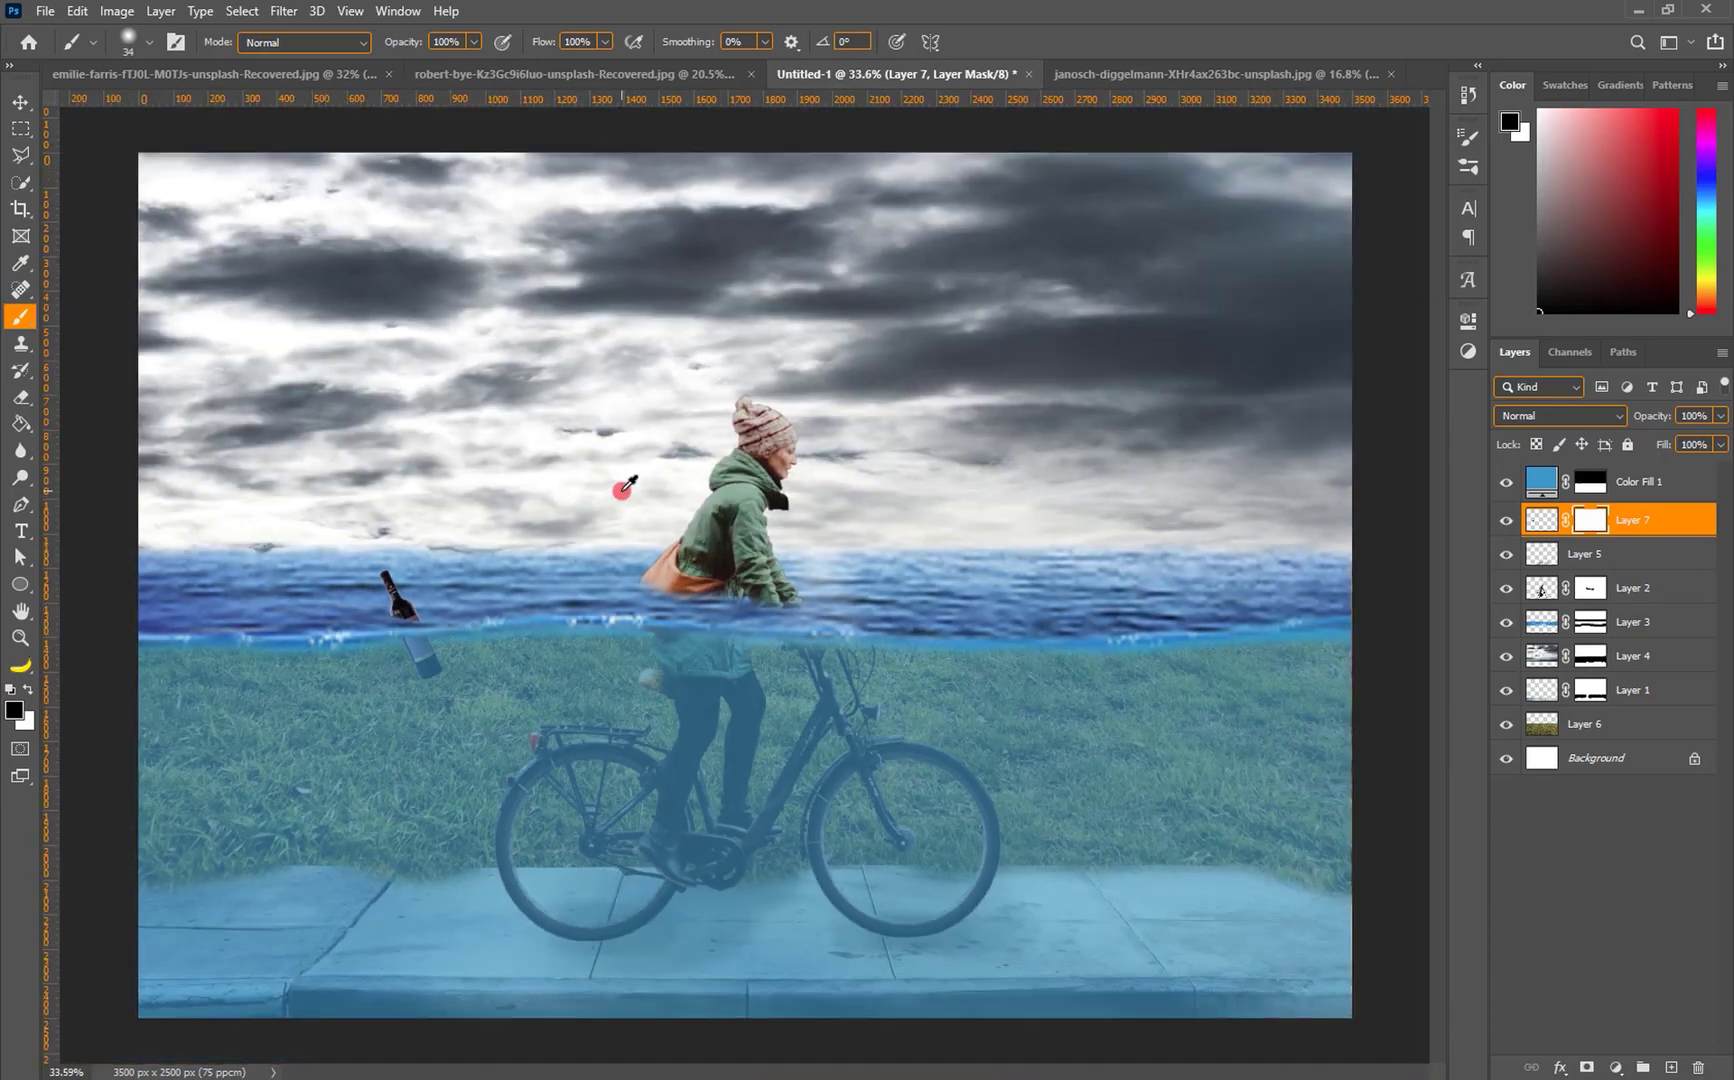
Create a new layer directly above the cloudy sky layer and set the foreground colour to grey a0a0a0.
left_click(16, 104)
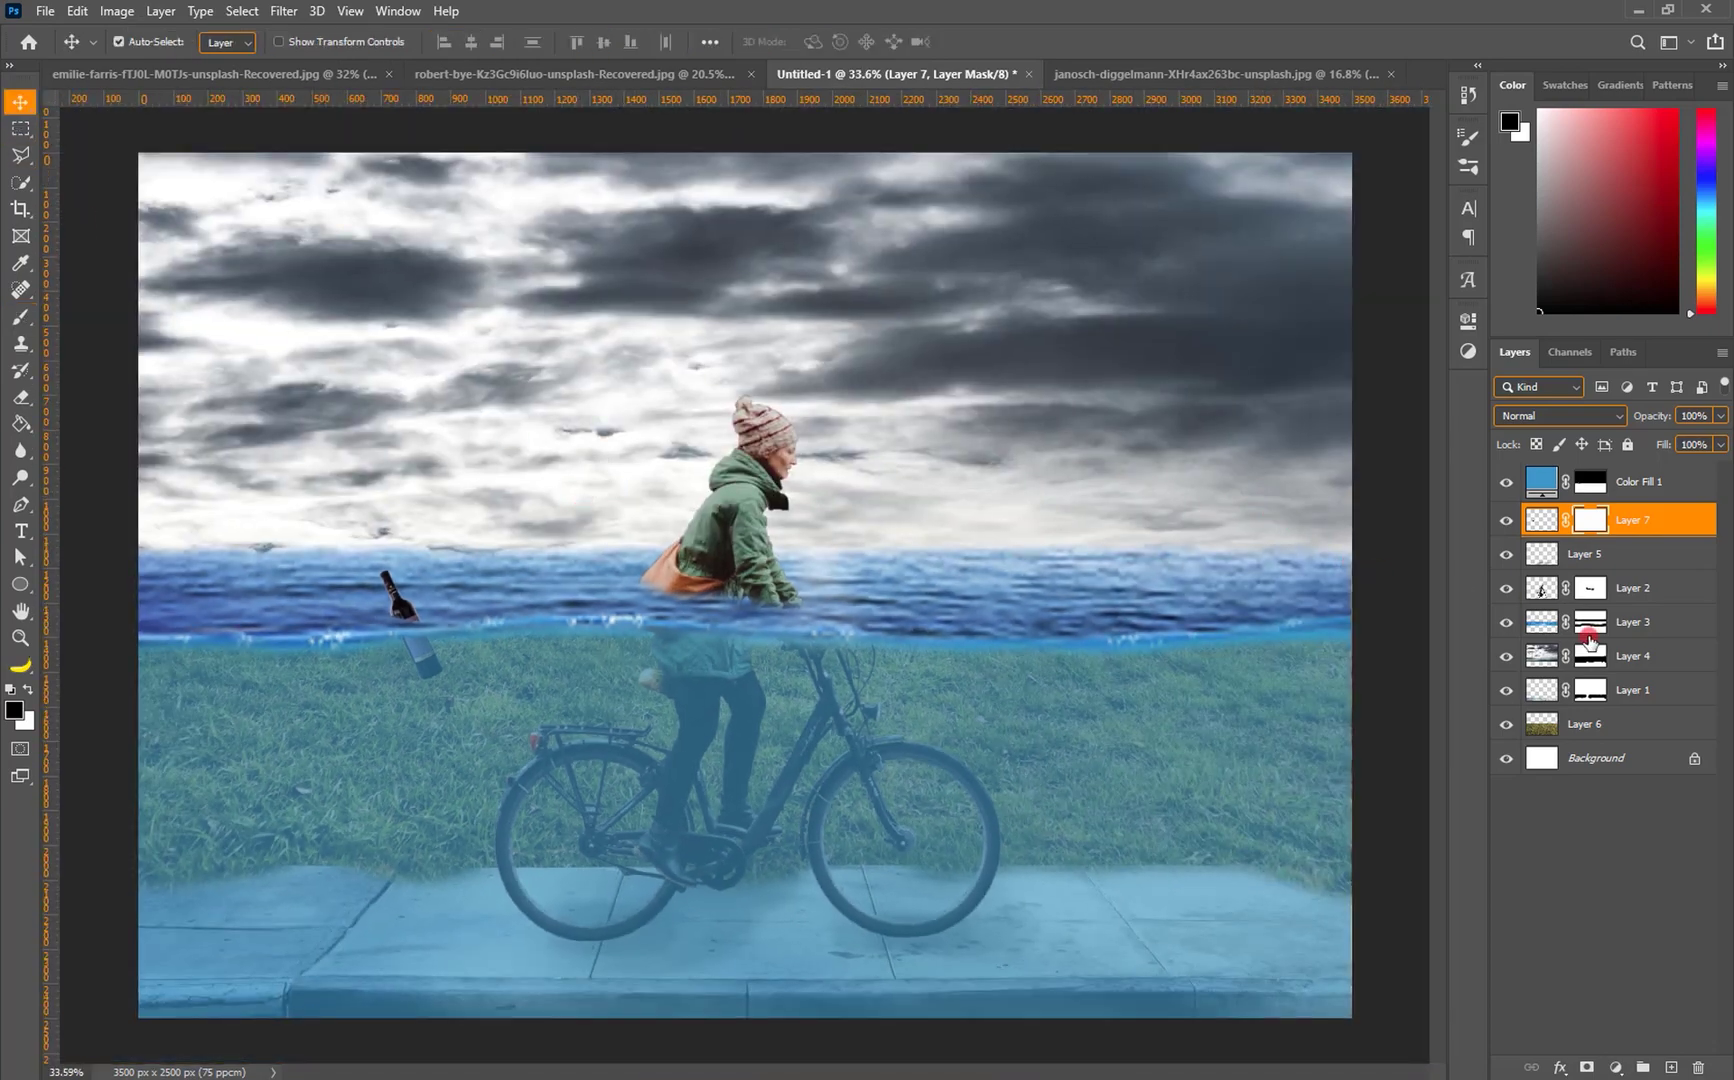
left_click(1636, 657)
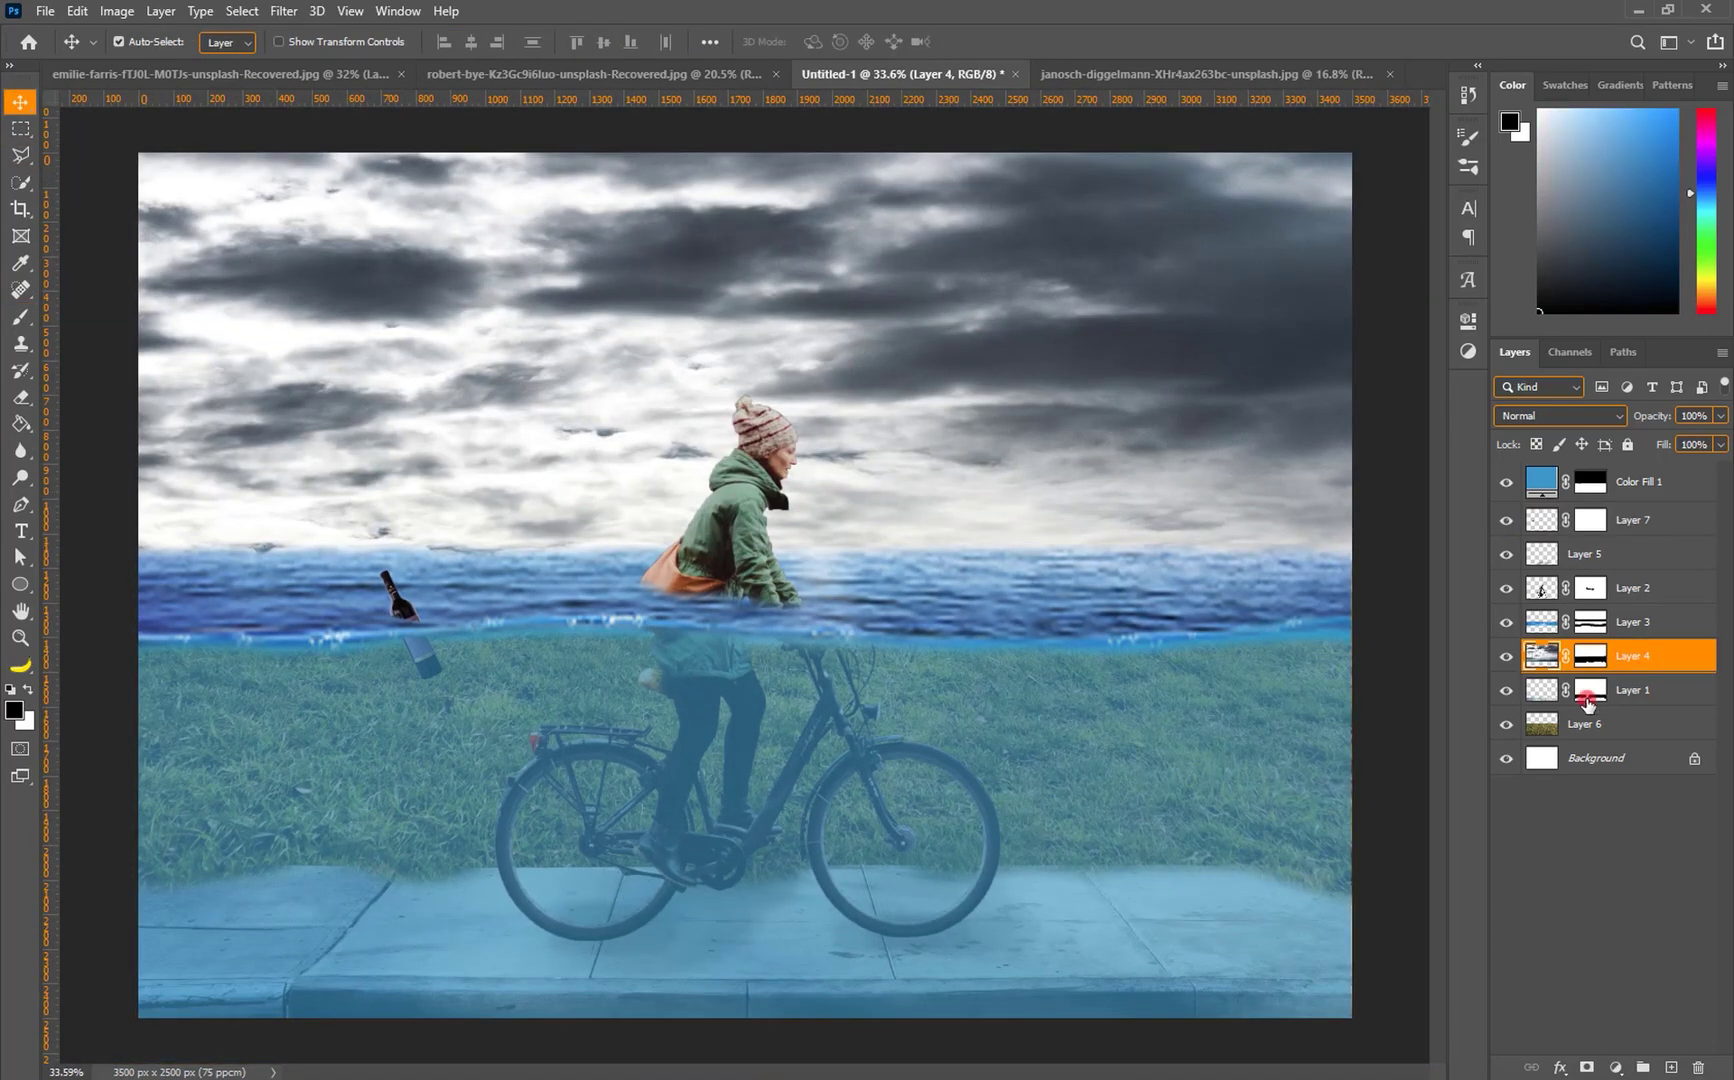
left_click(1668, 1068)
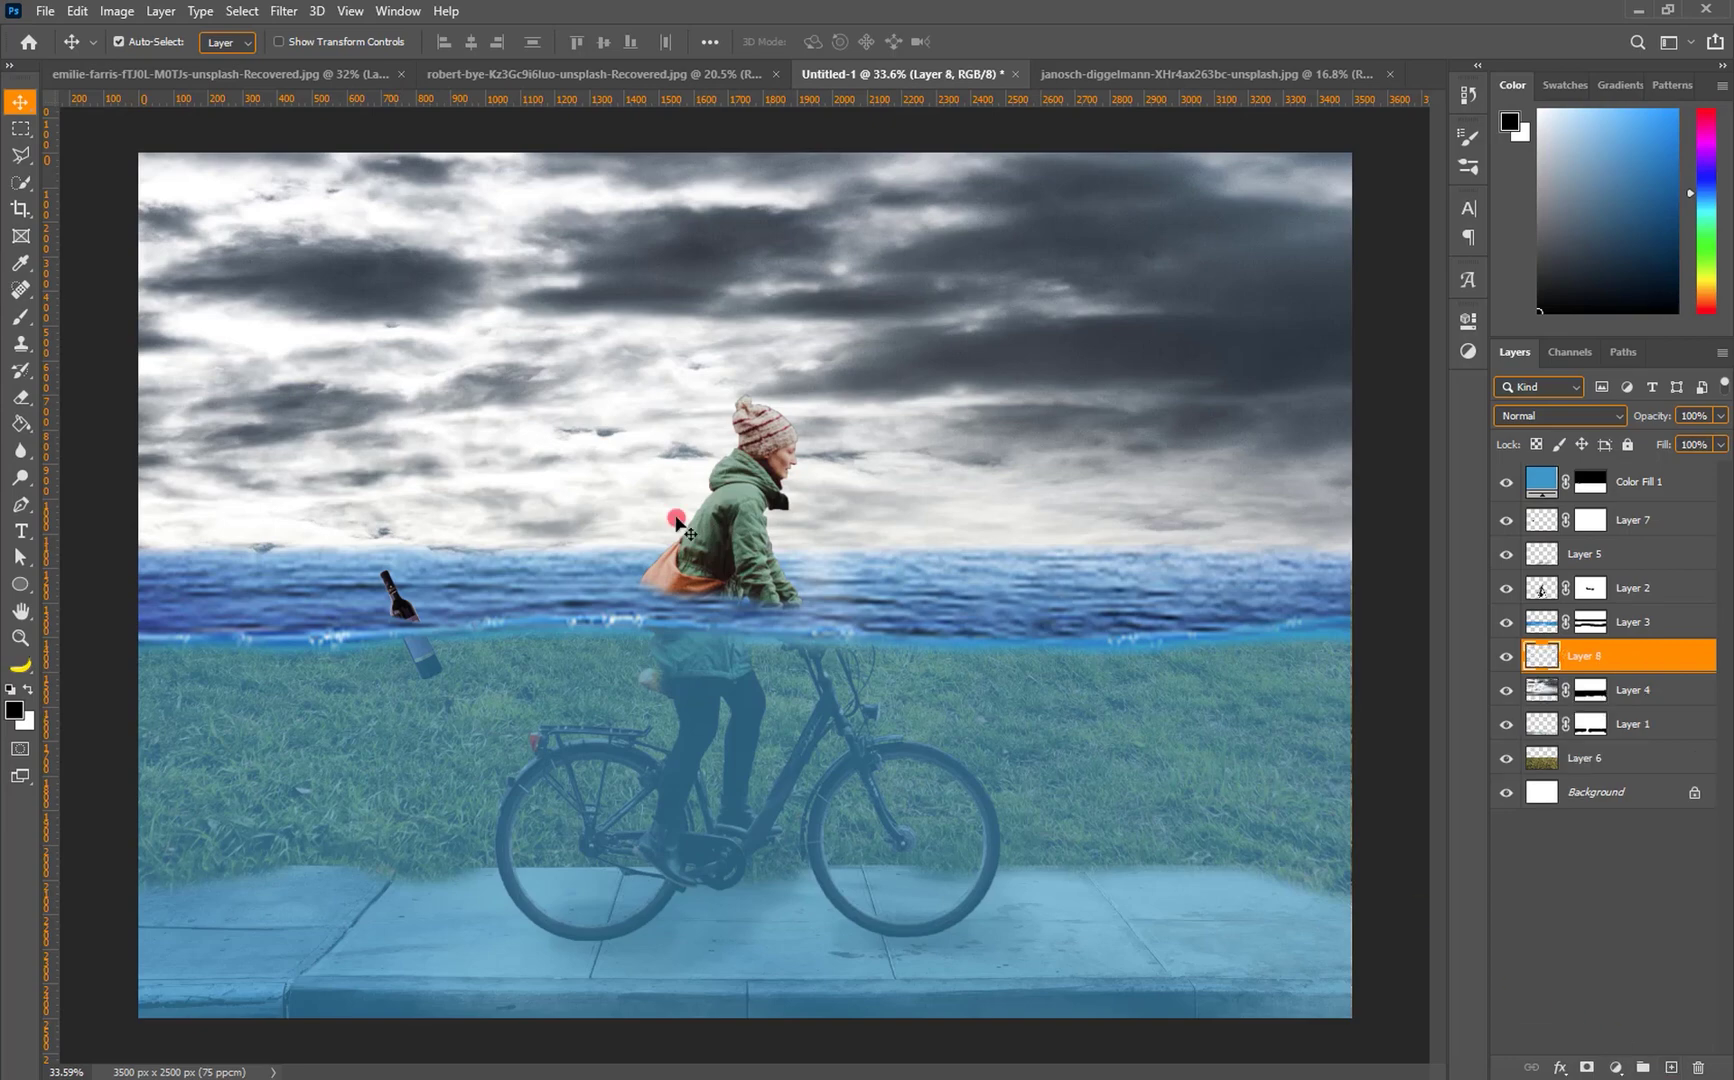
left_click(16, 716)
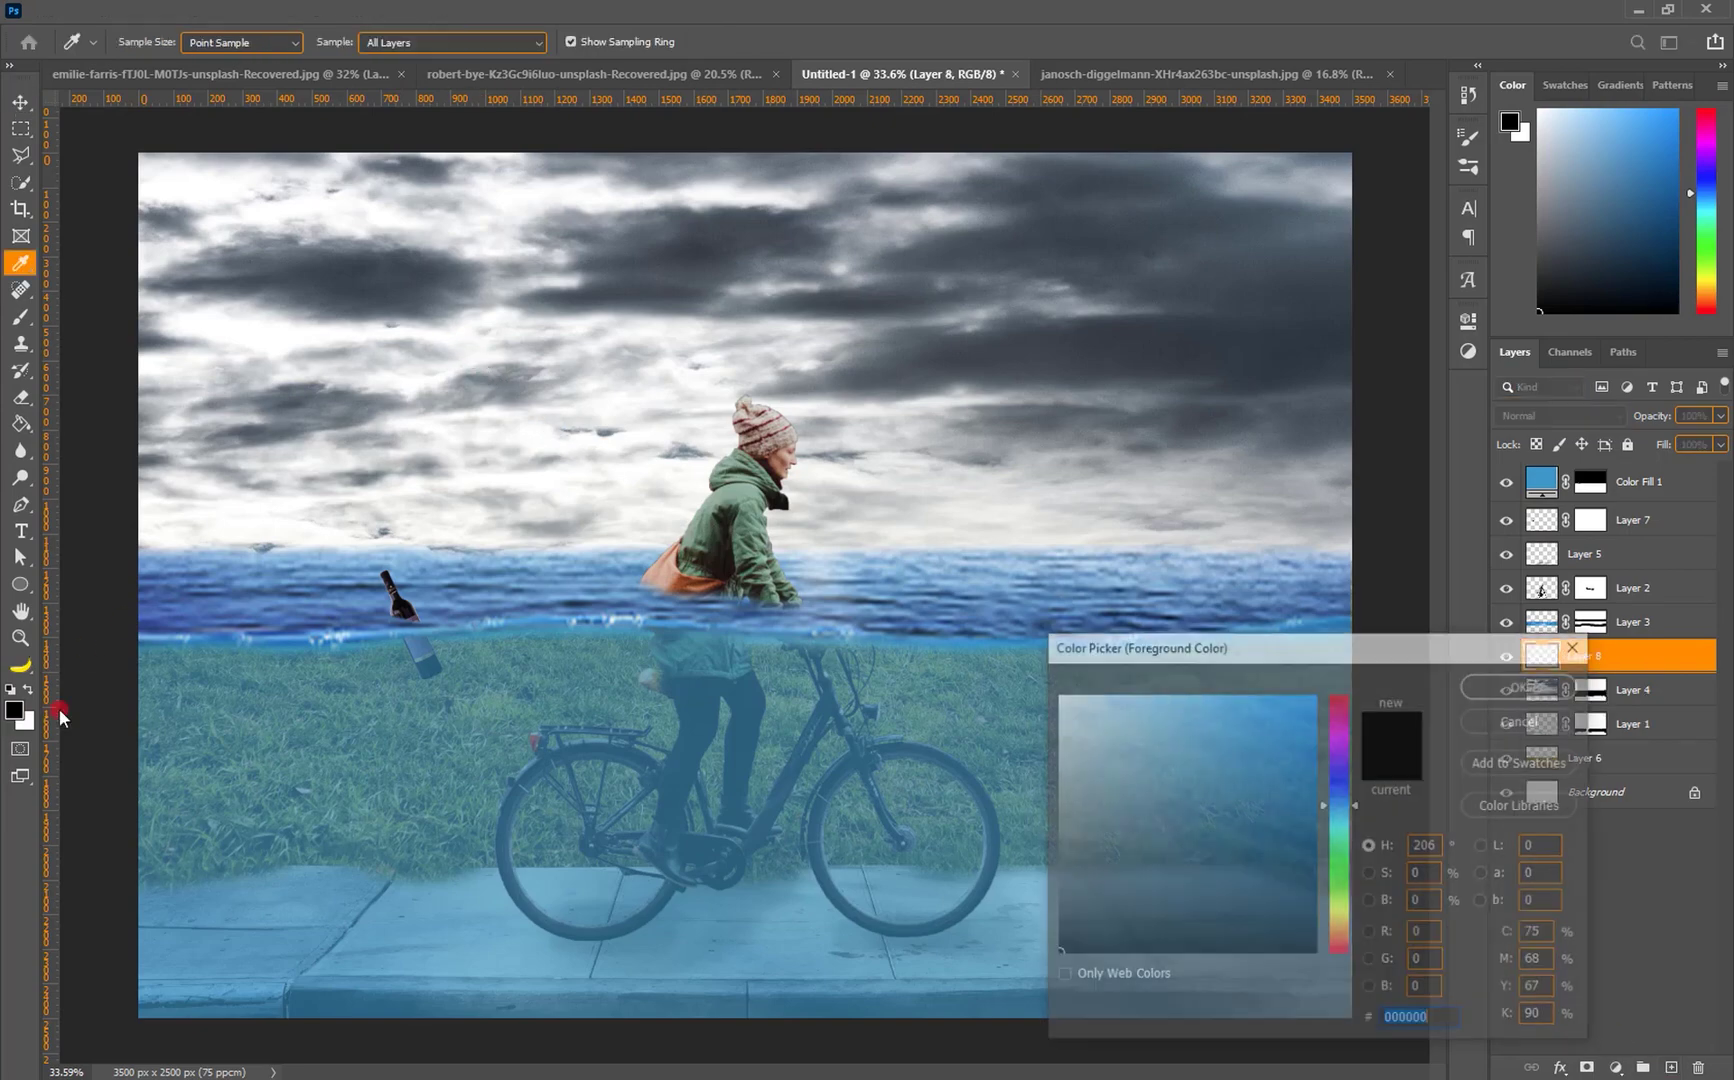
left_click_drag(1077, 786, 1019, 791)
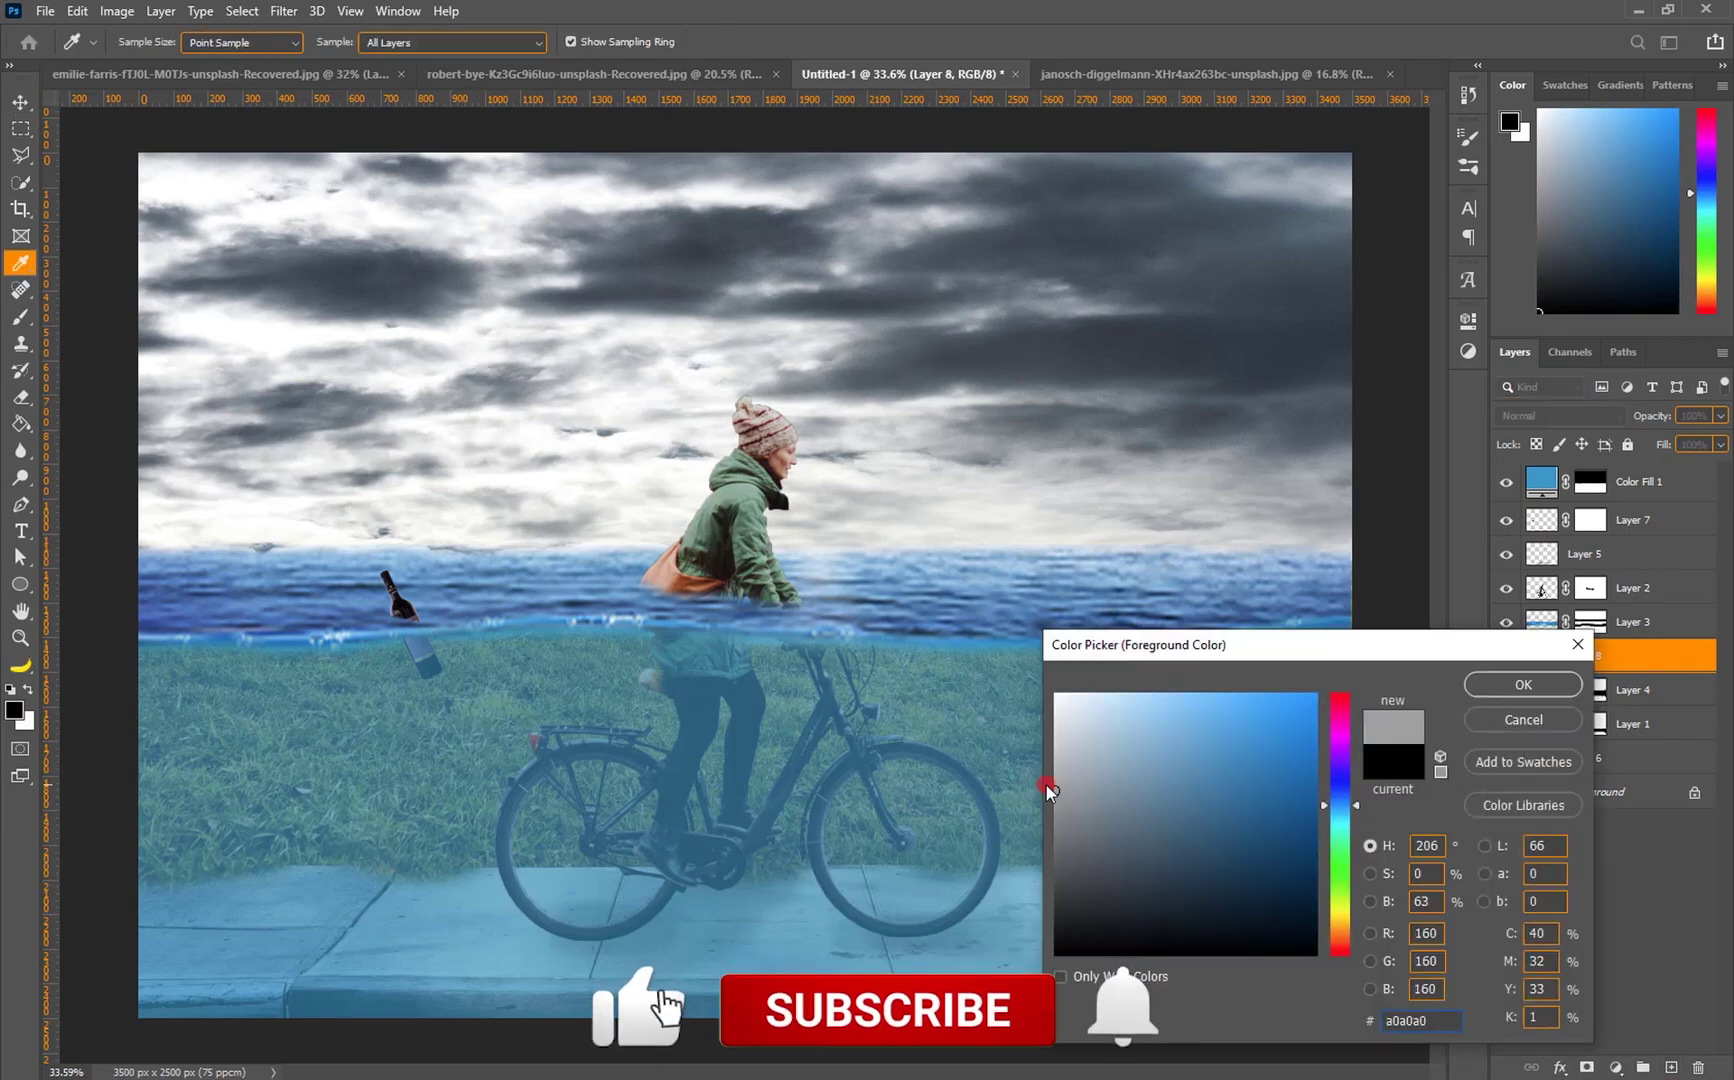
left_click(1497, 685)
key("v")
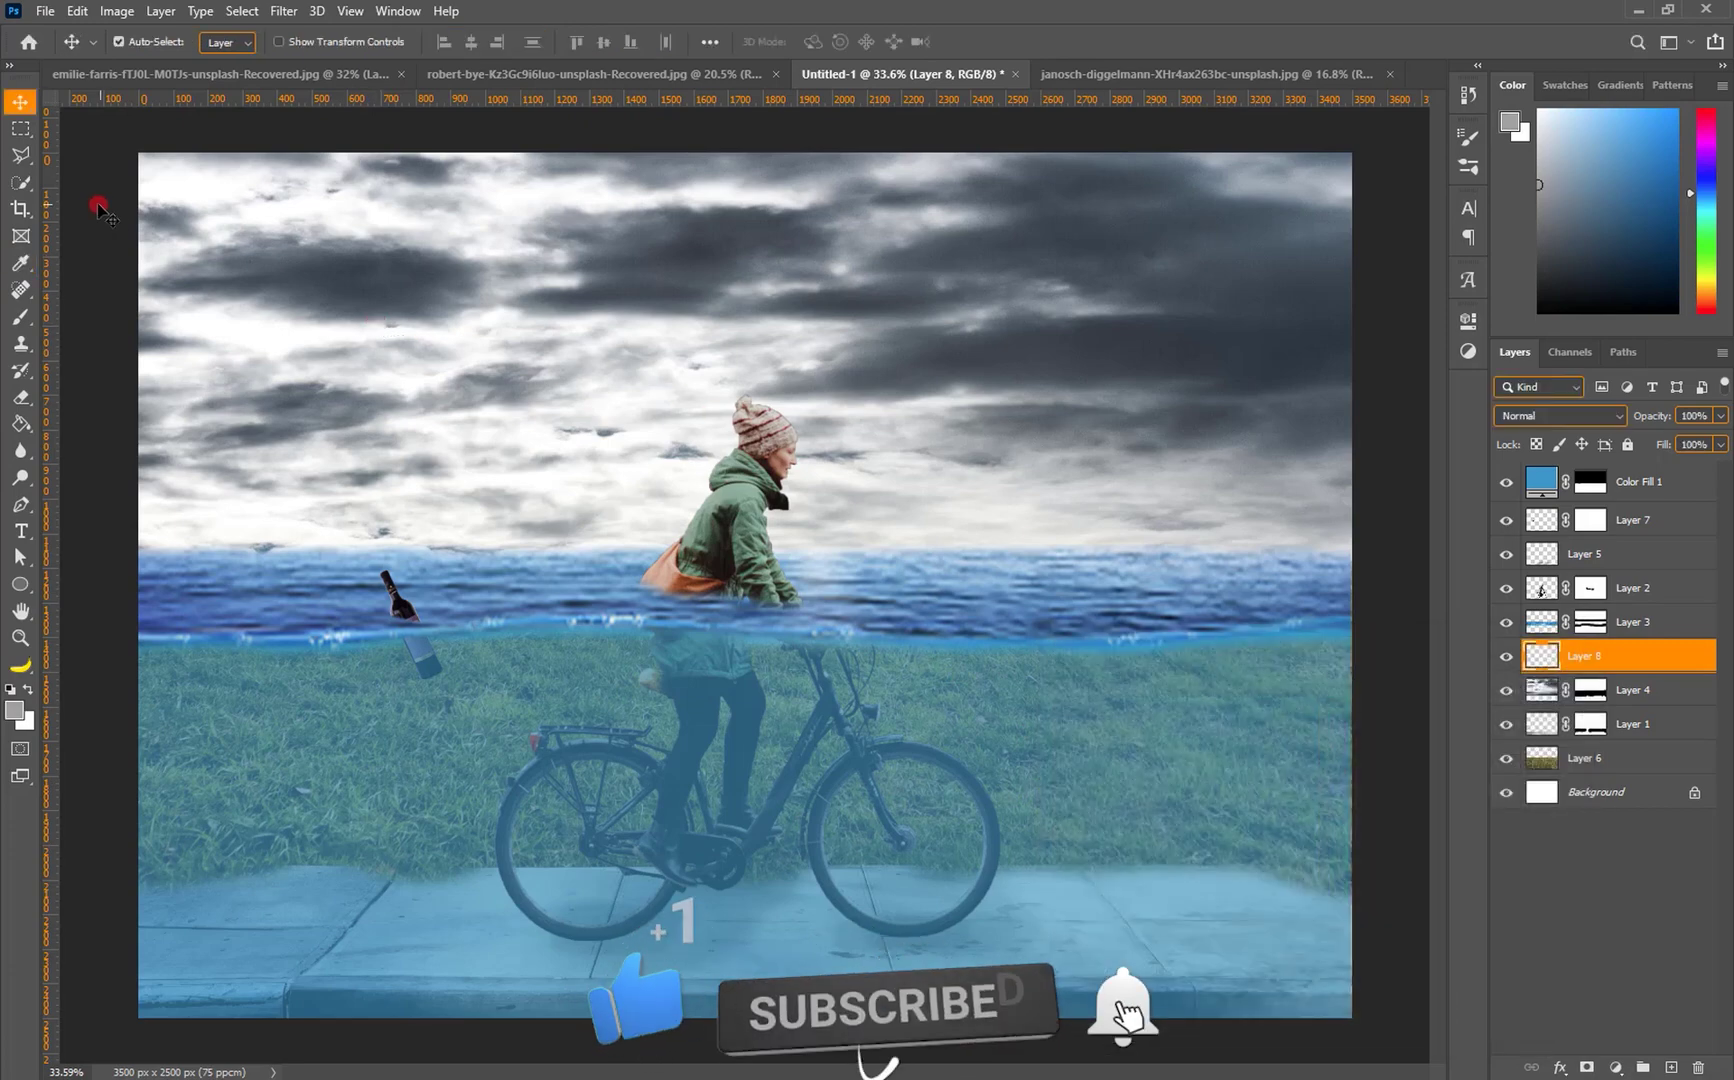
Paint grey haze over the sky on the new layer at 25% opacity, using a soft brush of 546 px and 736 px.
left_click(20, 317)
left_click_drag(242, 259, 321, 261)
left_click_drag(321, 261, 322, 245)
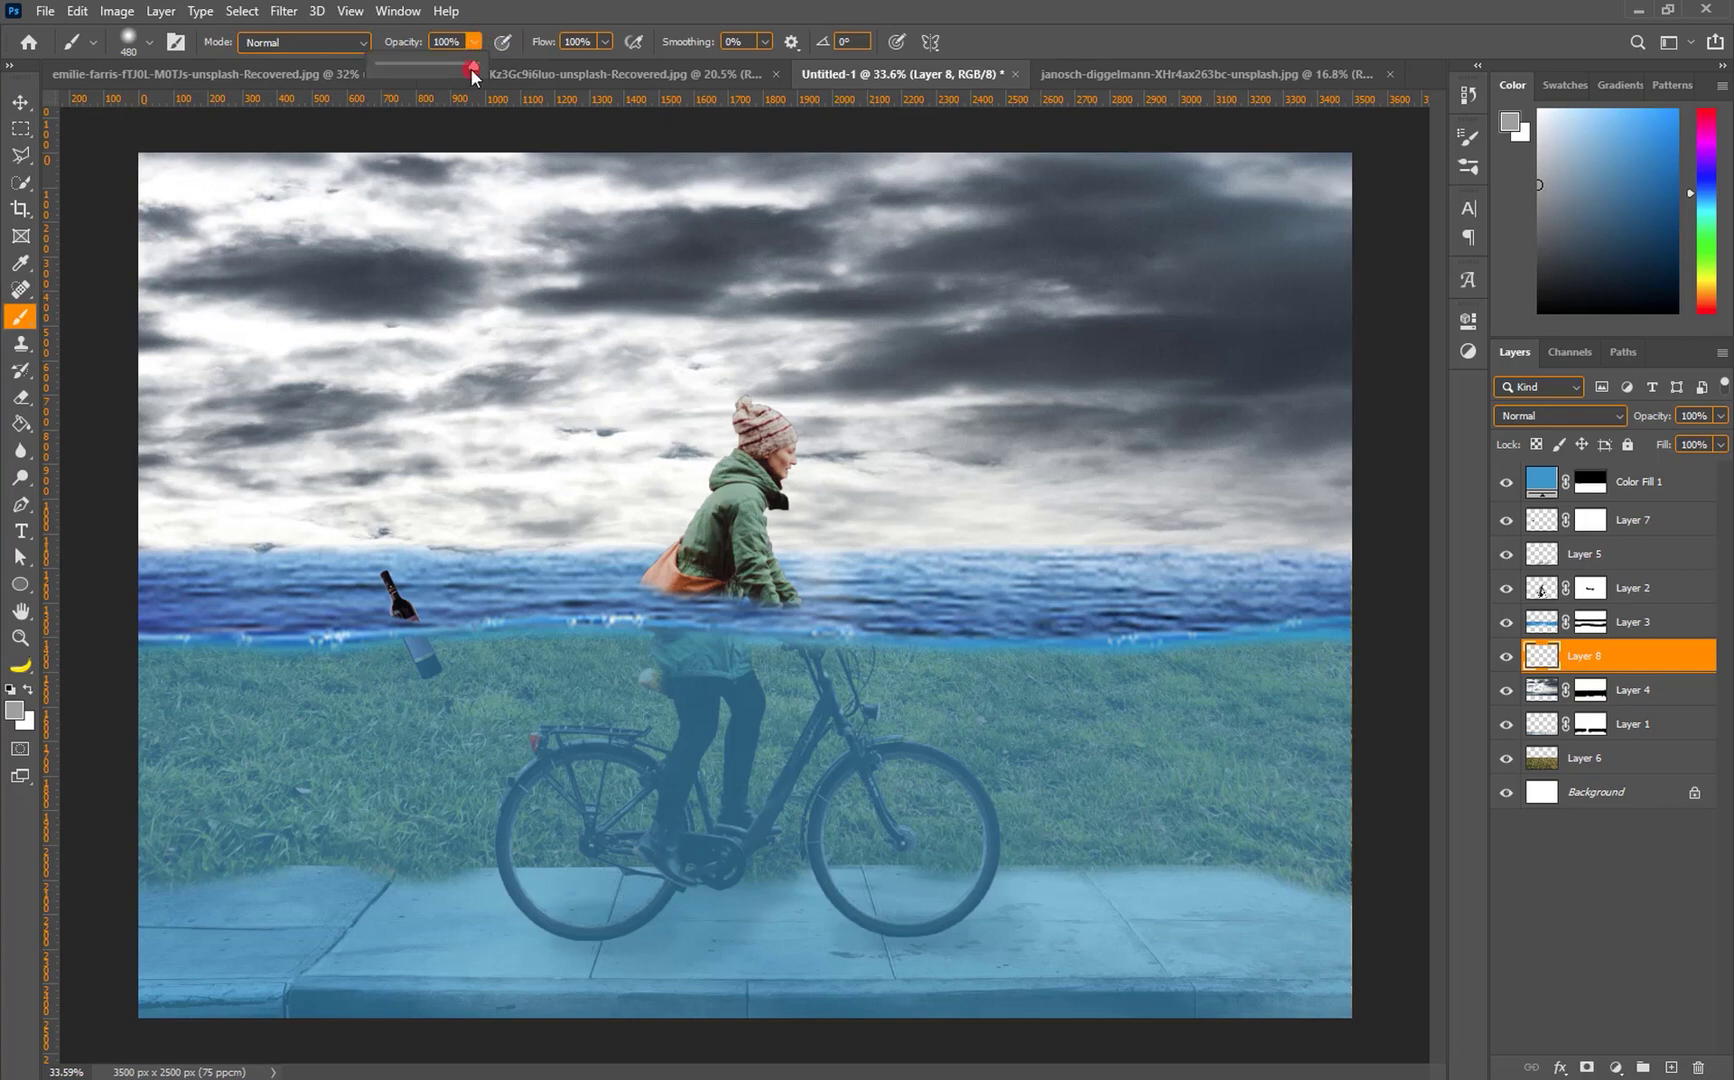
left_click_drag(410, 61, 402, 58)
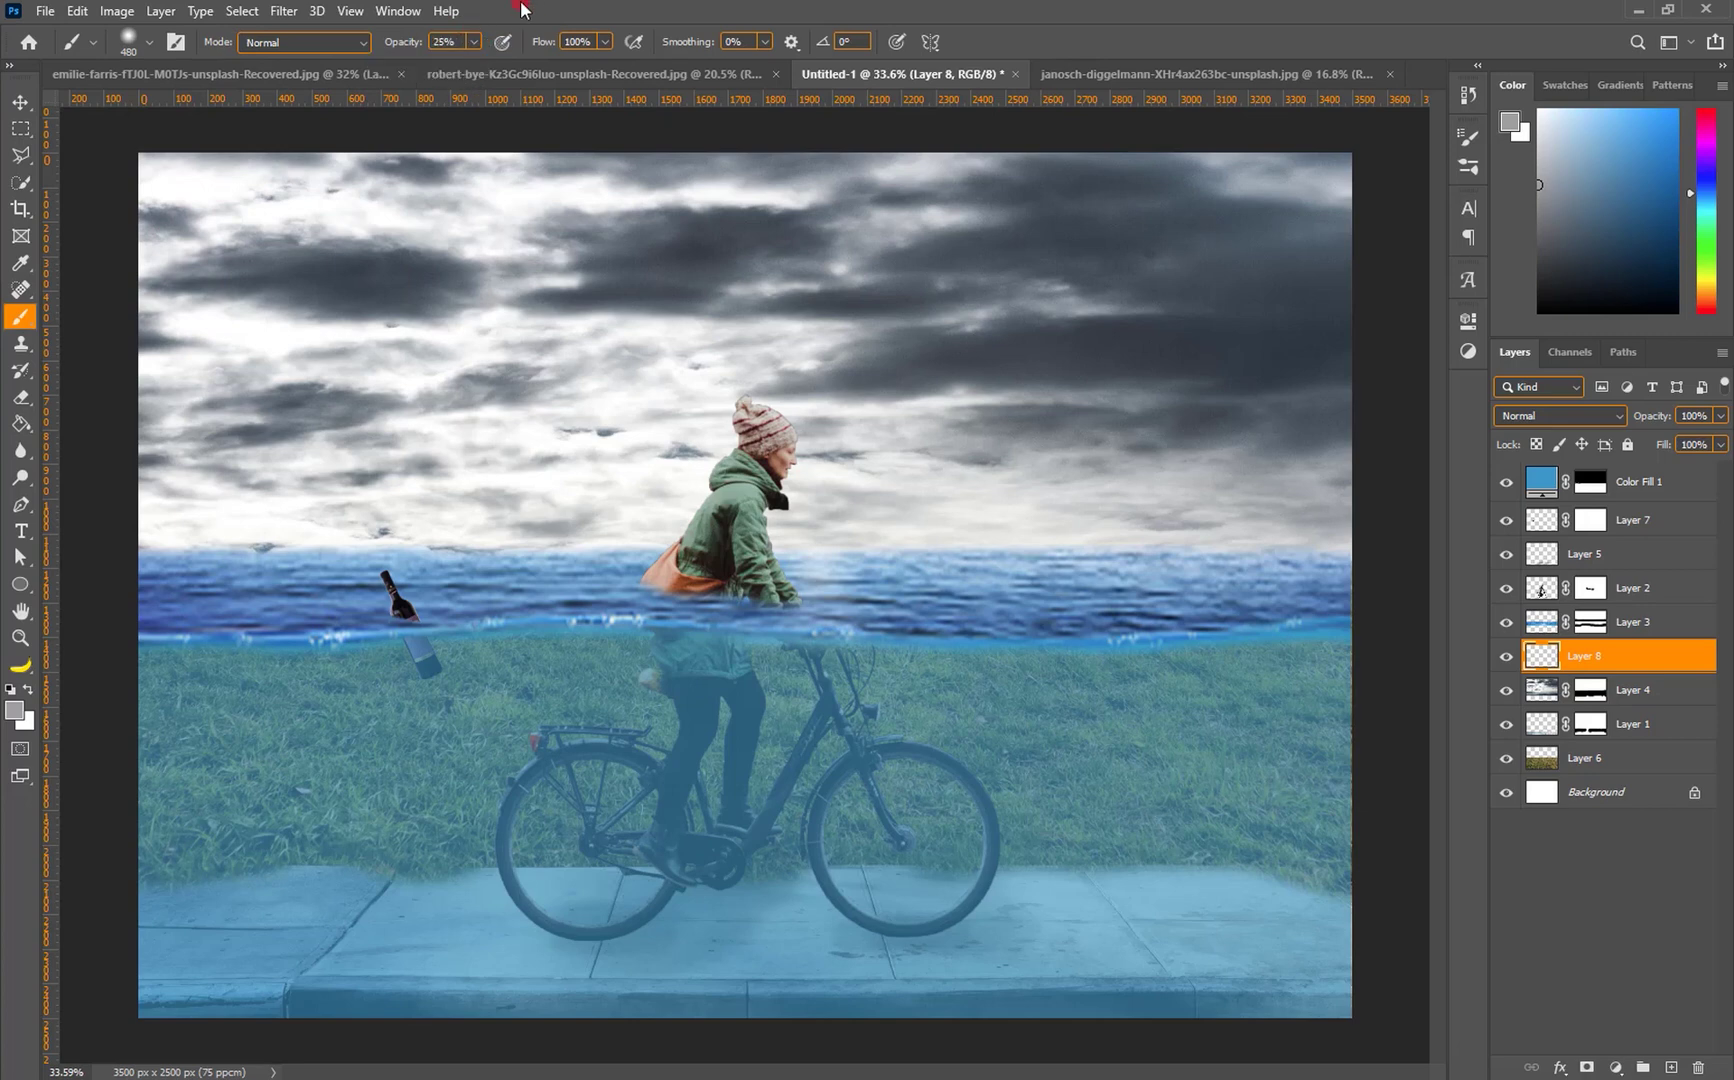
left_click_drag(366, 192, 386, 201)
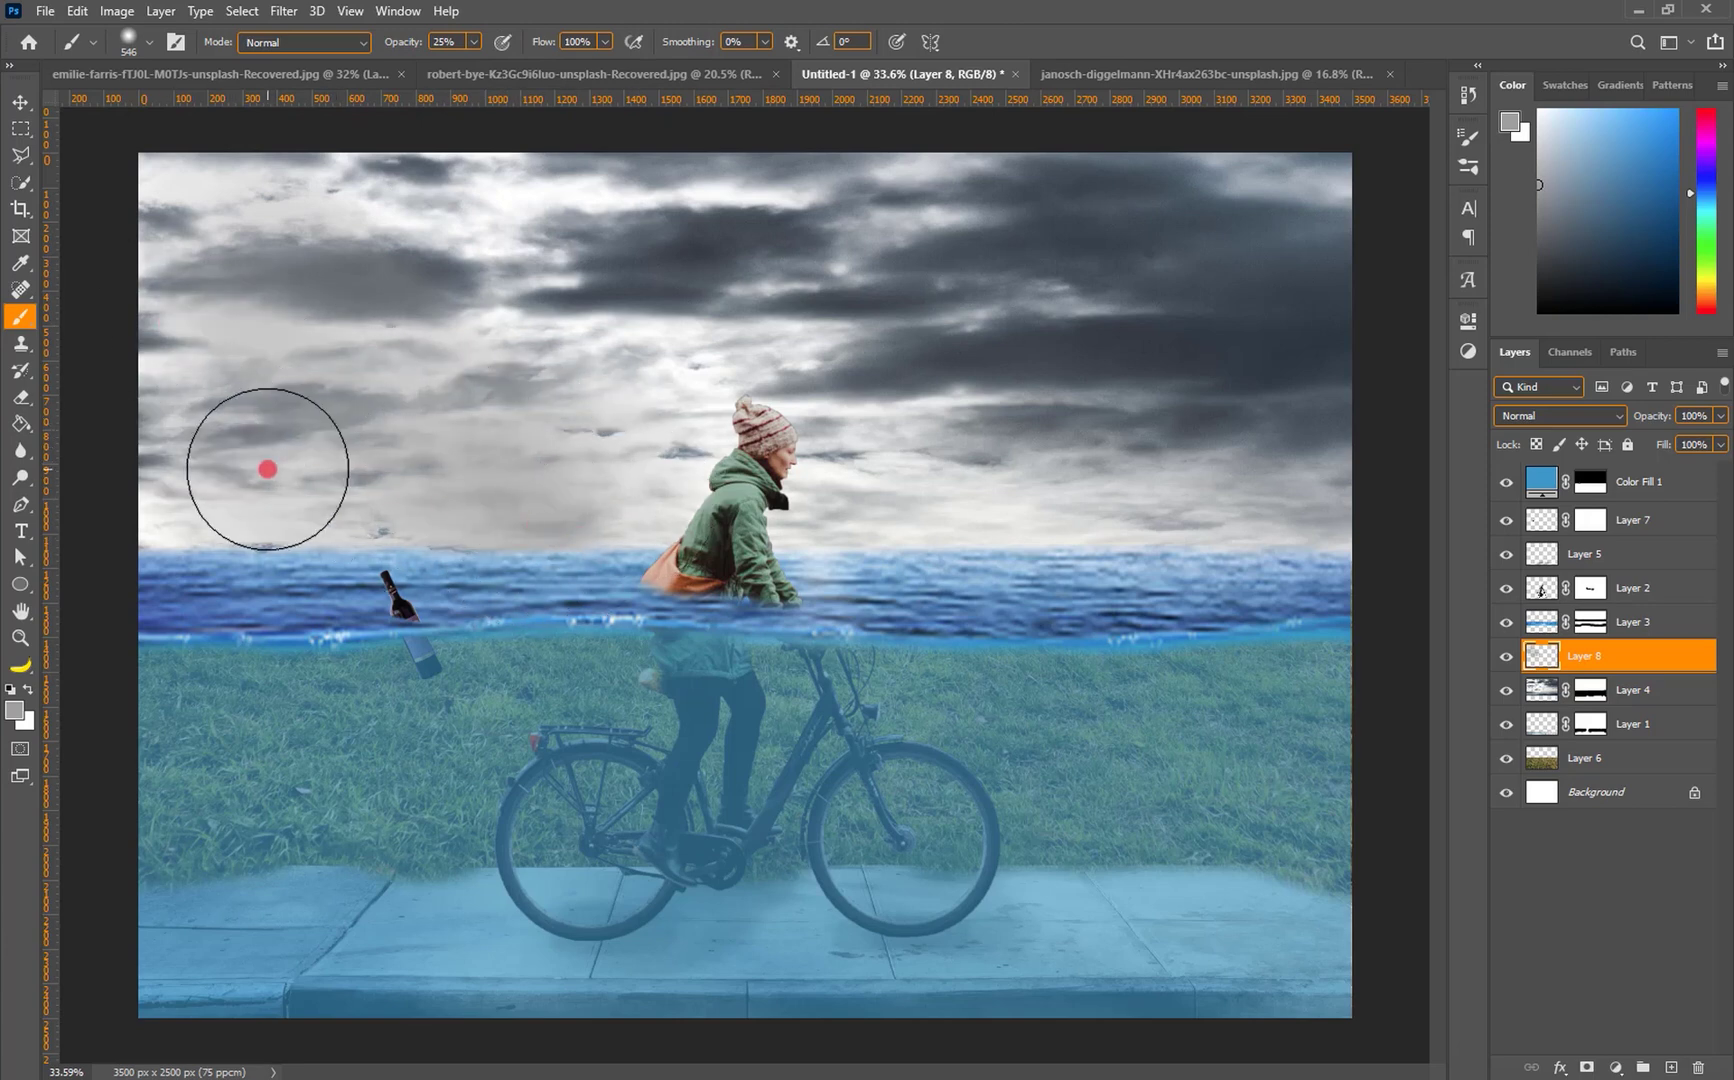
left_click_drag(594, 453, 640, 491)
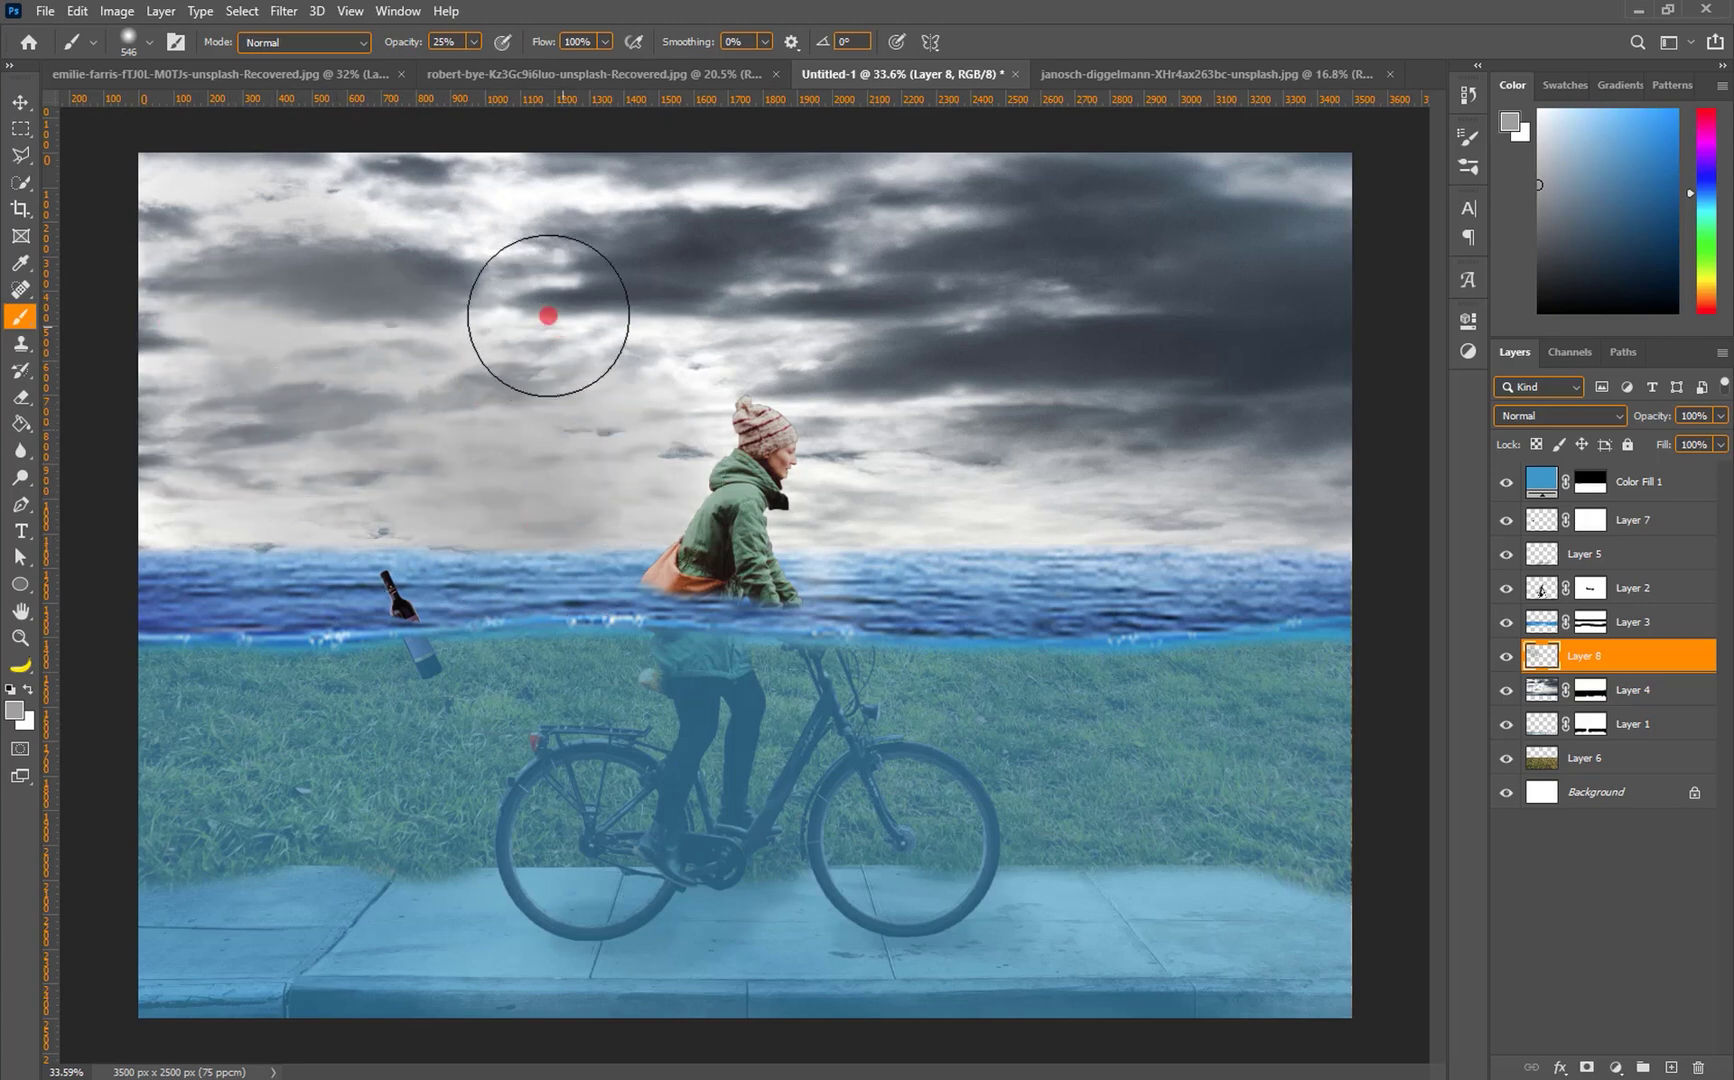
left_click_drag(408, 208, 697, 515)
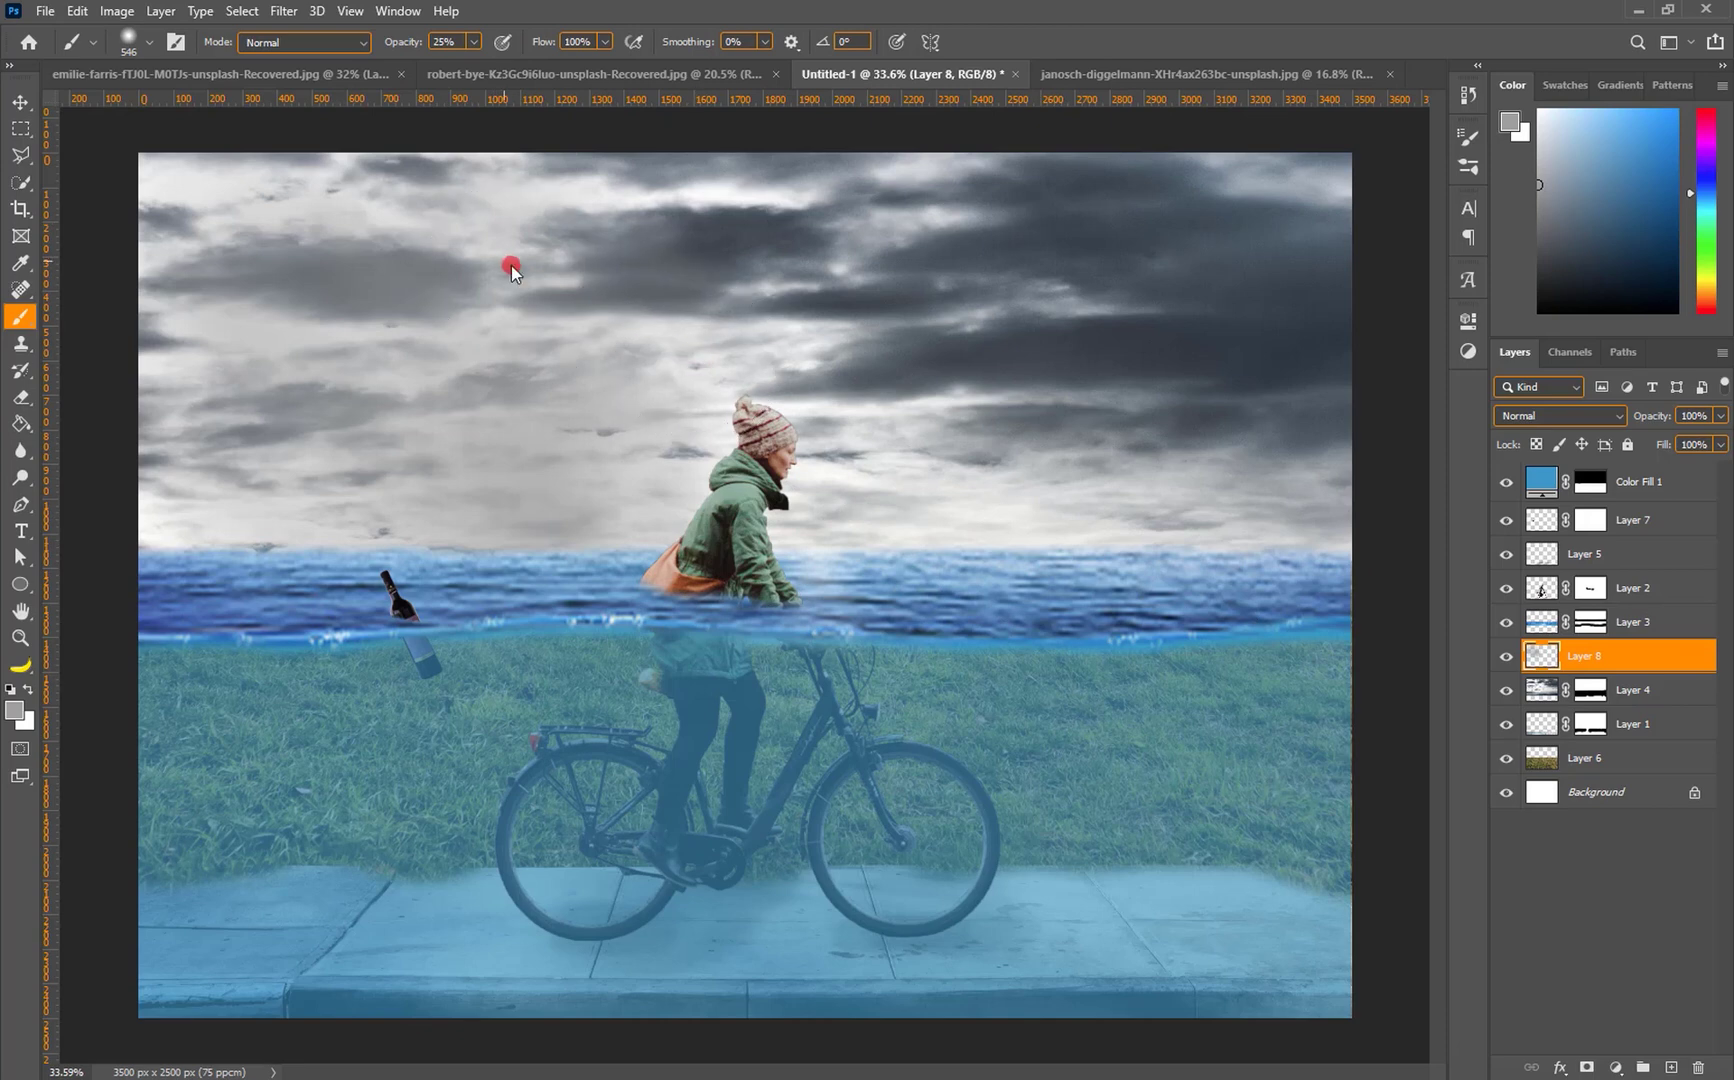
mouse_move(511, 266)
left_mouse_down()
mouse_move(774, 387)
mouse_move(612, 367)
mouse_move(814, 461)
left_mouse_up()
left_click(235, 440)
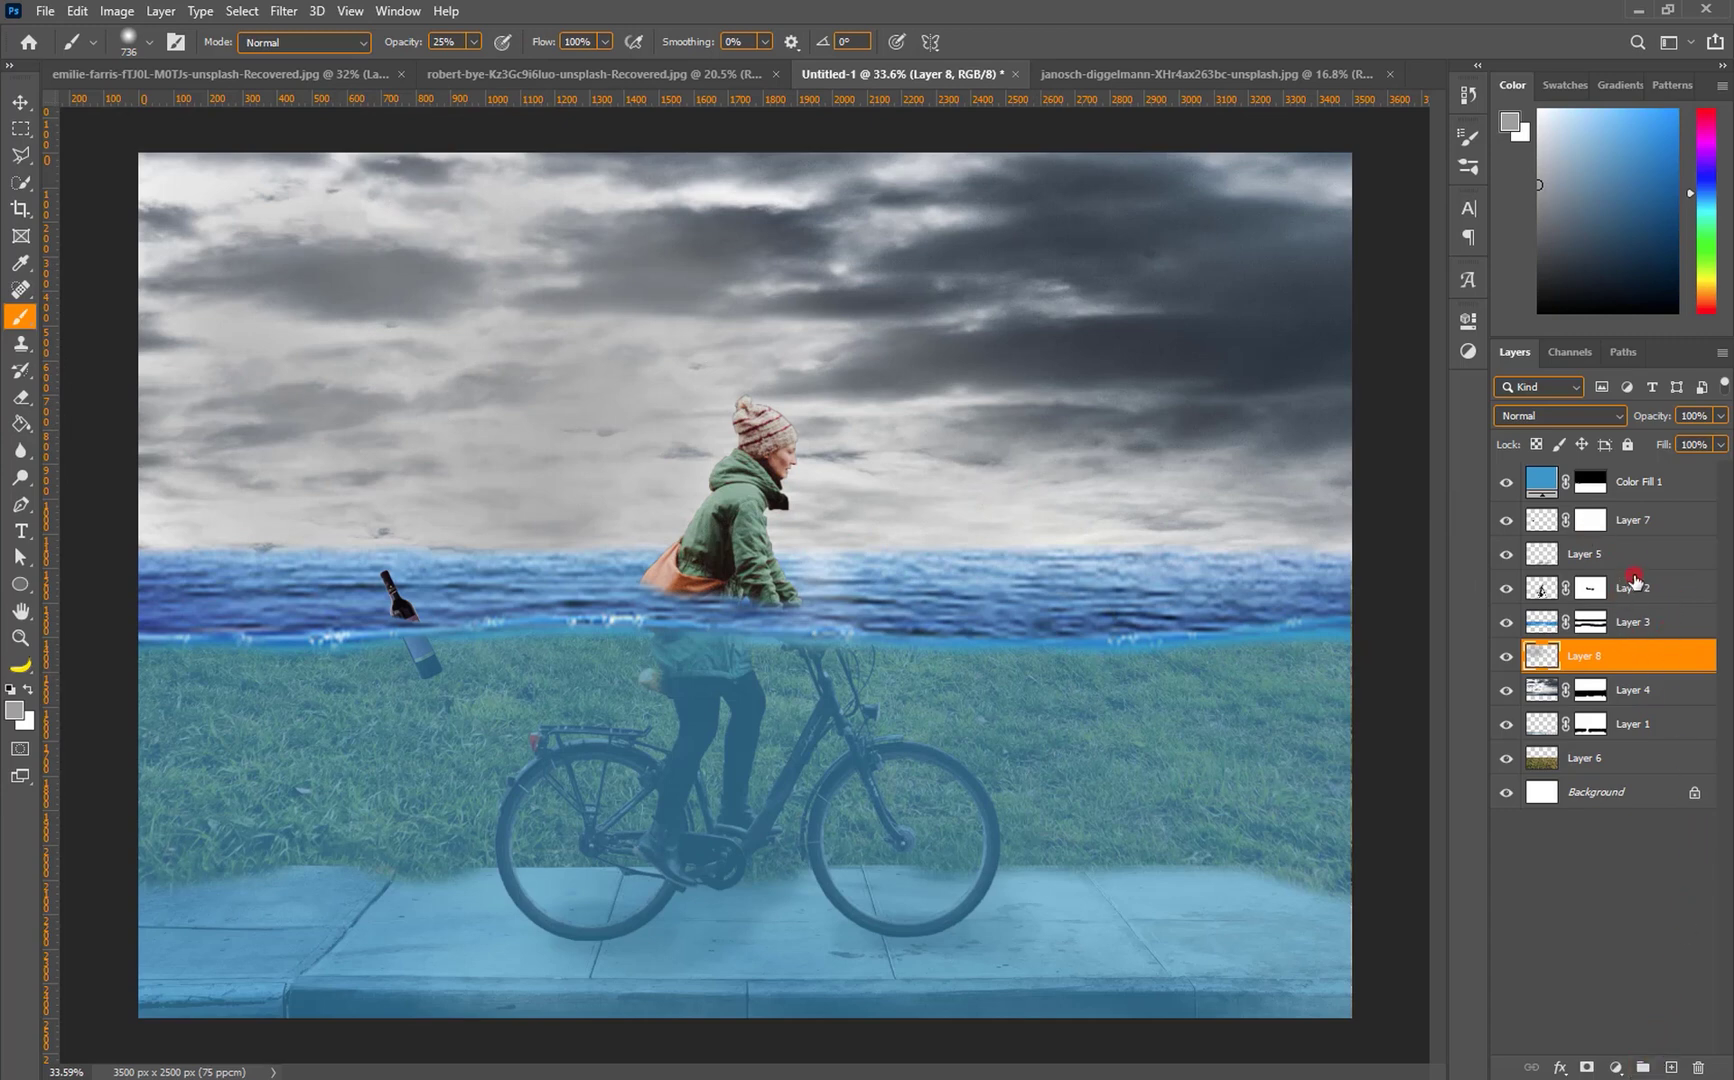
Identify the cyclist layer by toggling its visibility, add a new layer above it, and clip that layer to the cyclist.
left_click(1507, 588)
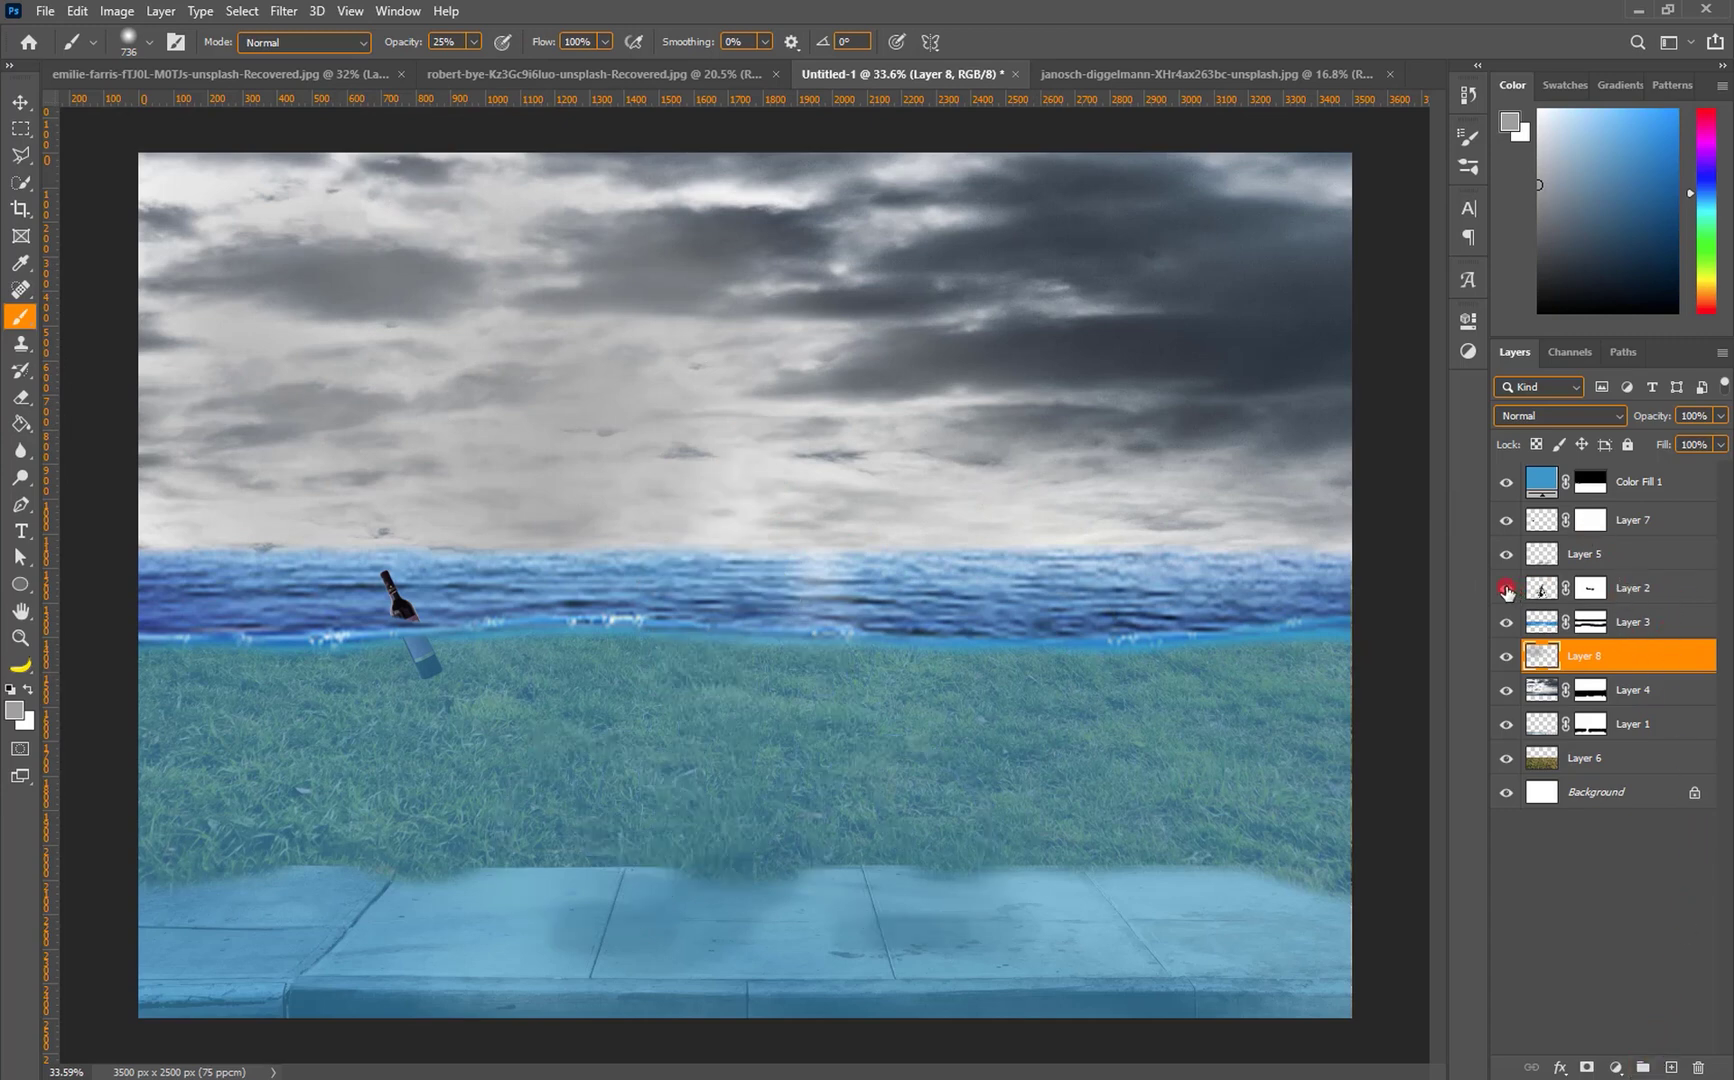
left_click(1507, 588)
left_click(1660, 588)
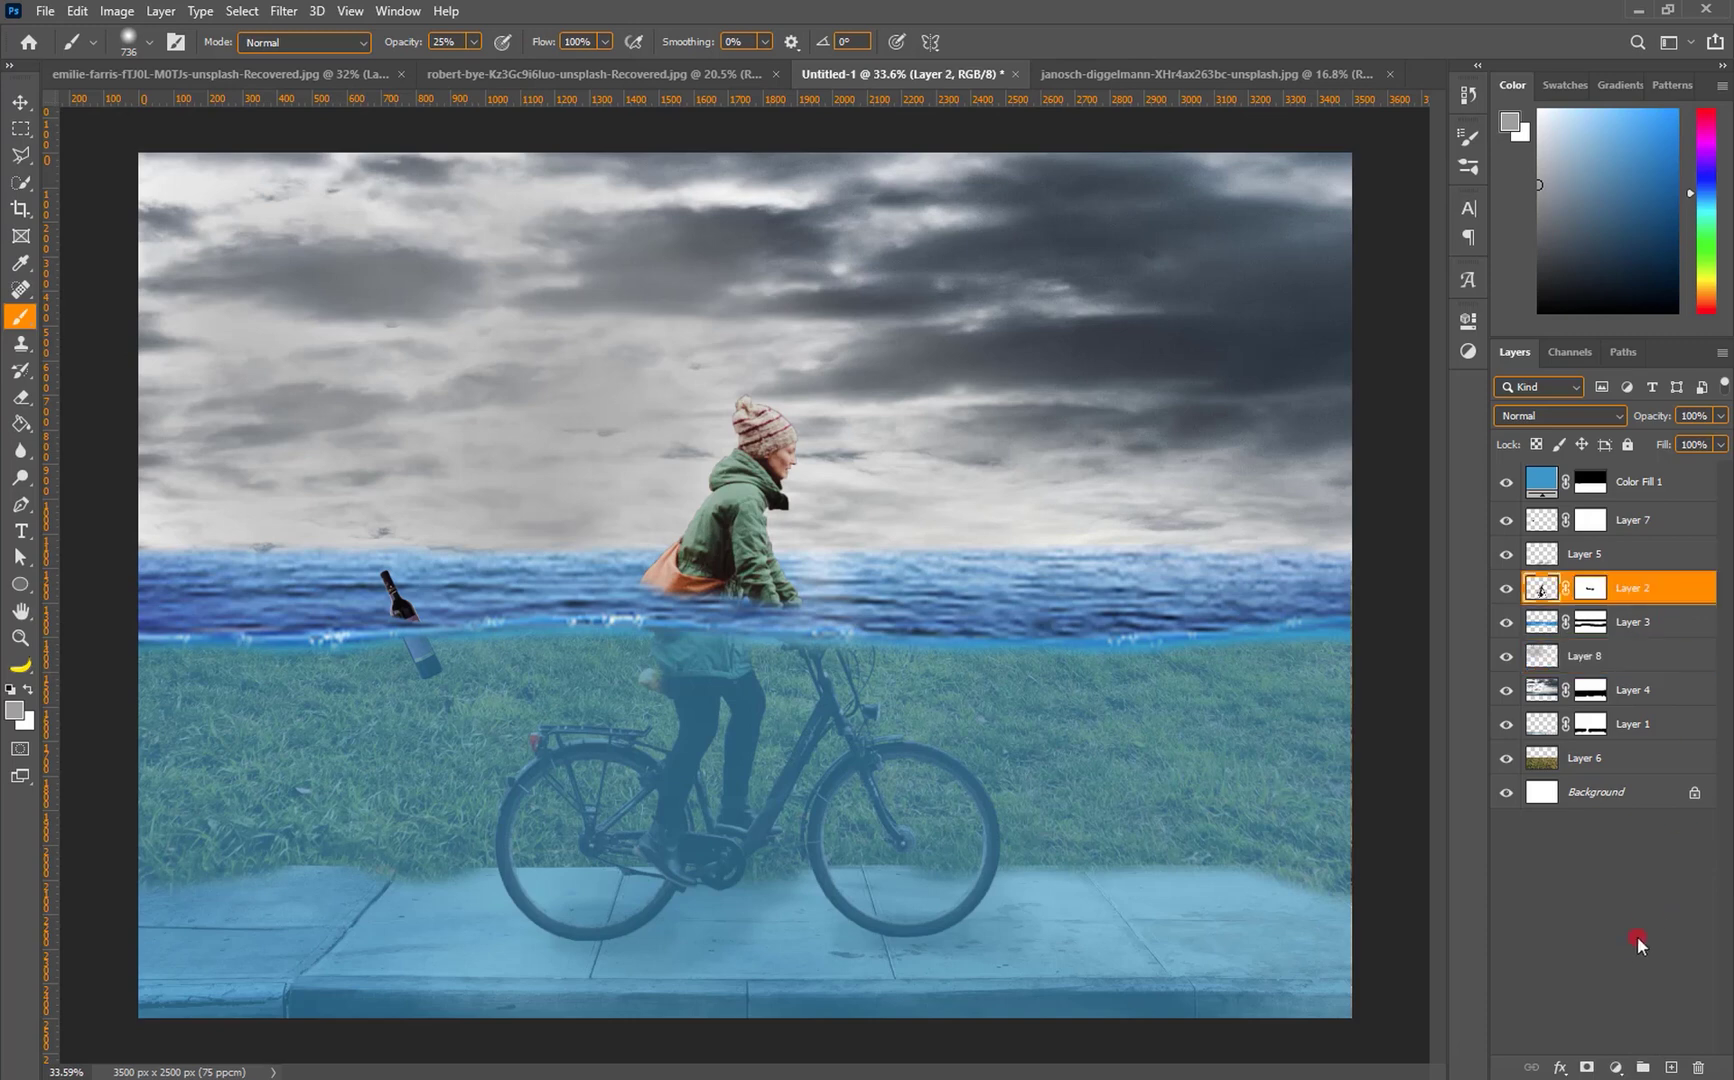
left_click(1675, 1067)
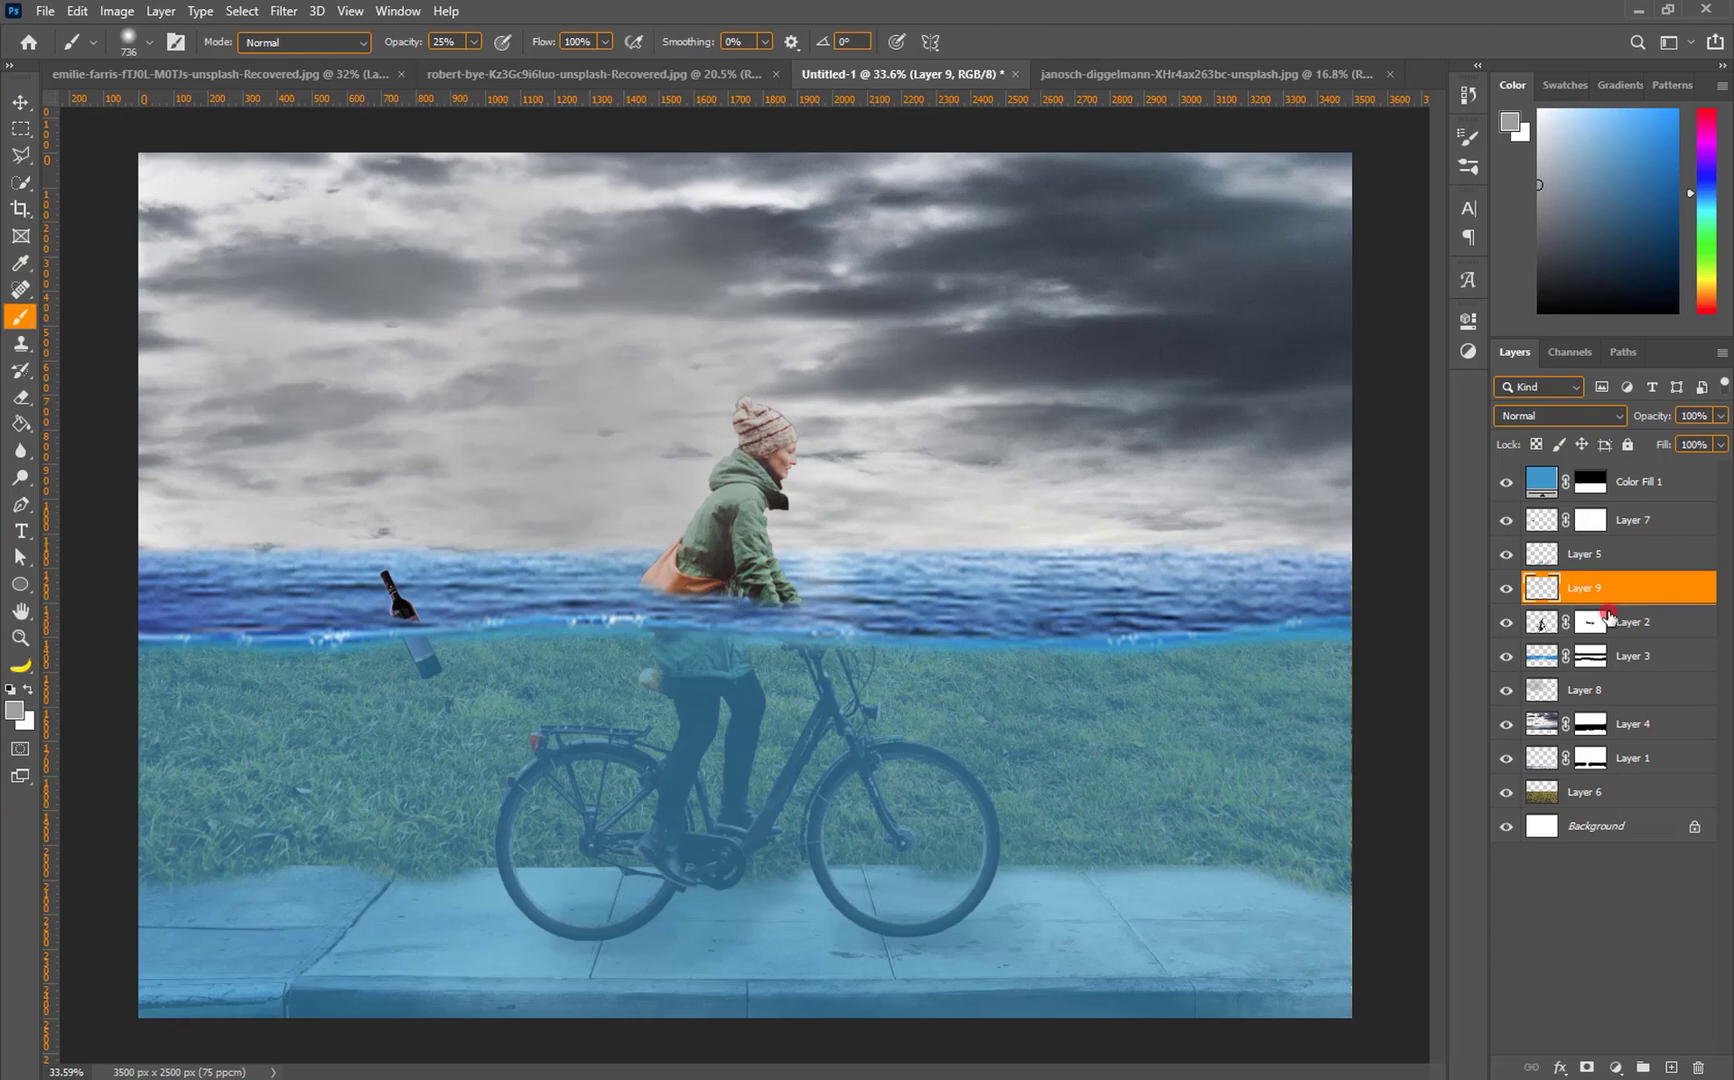
right_click(1635, 593)
left_click(1573, 600)
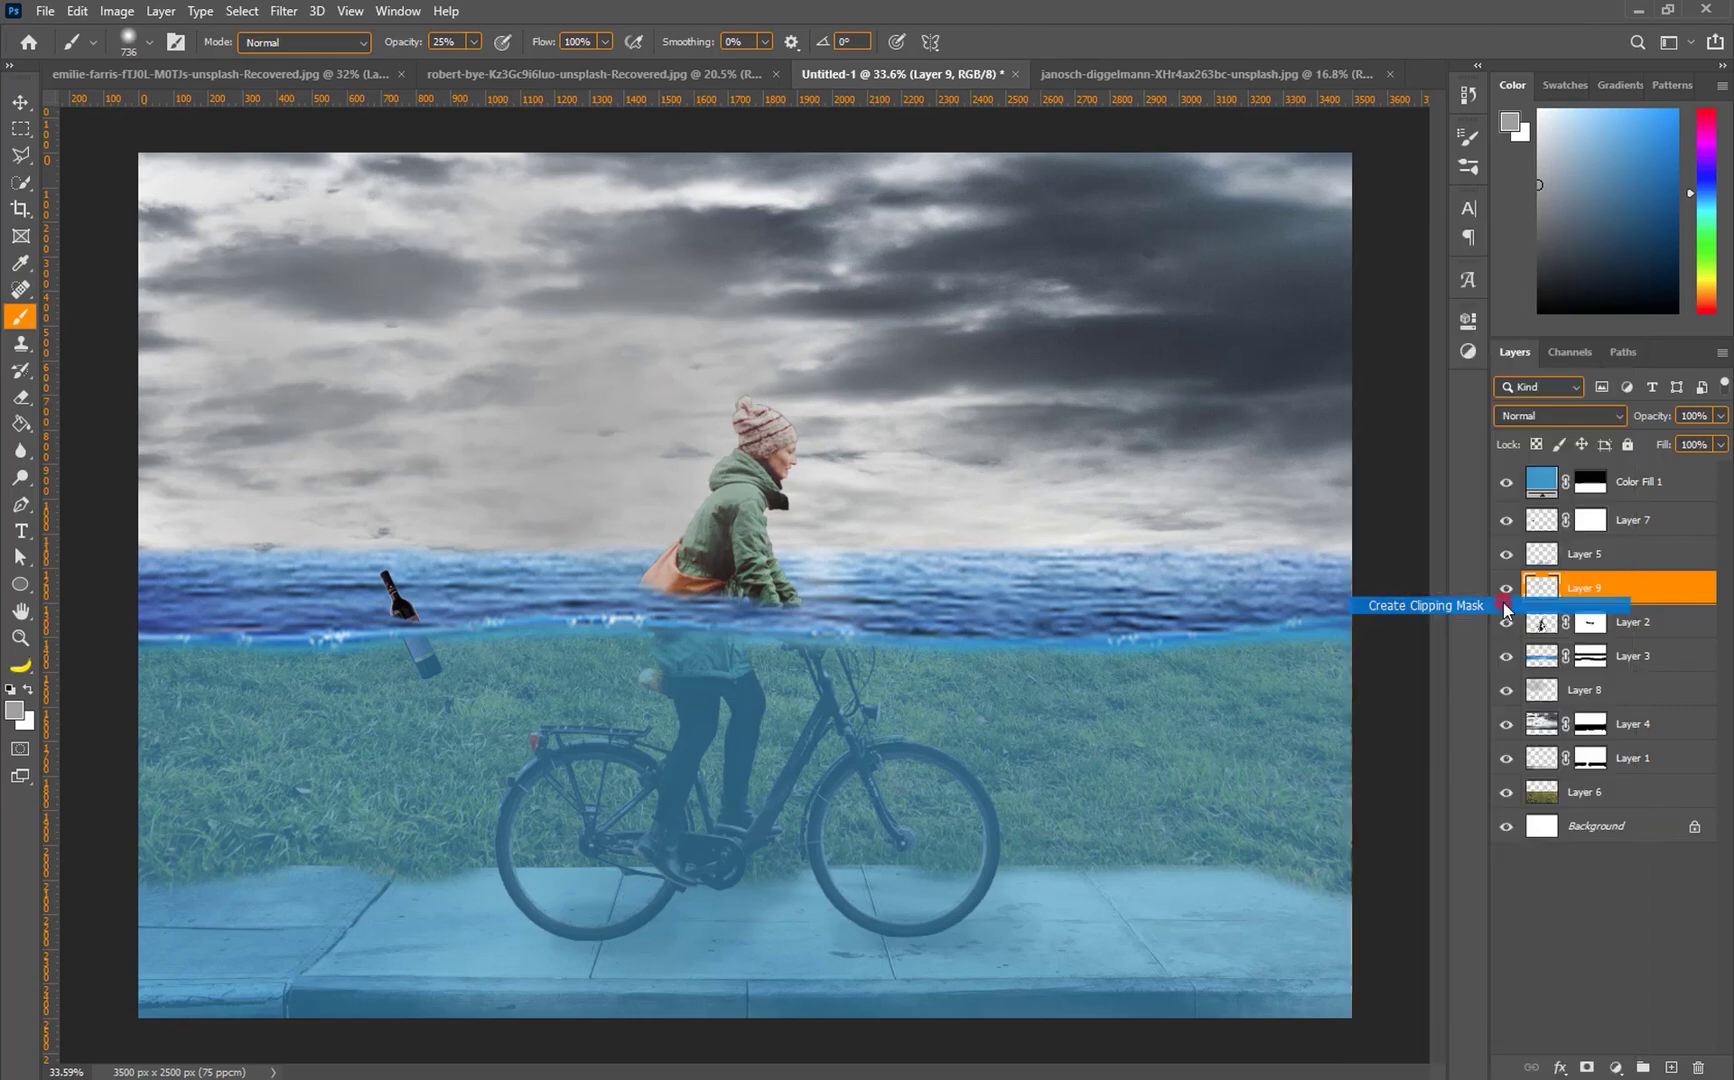
Add a second new layer above the first clipped layer and clip it to the cyclist as well.
left_click(1668, 1067)
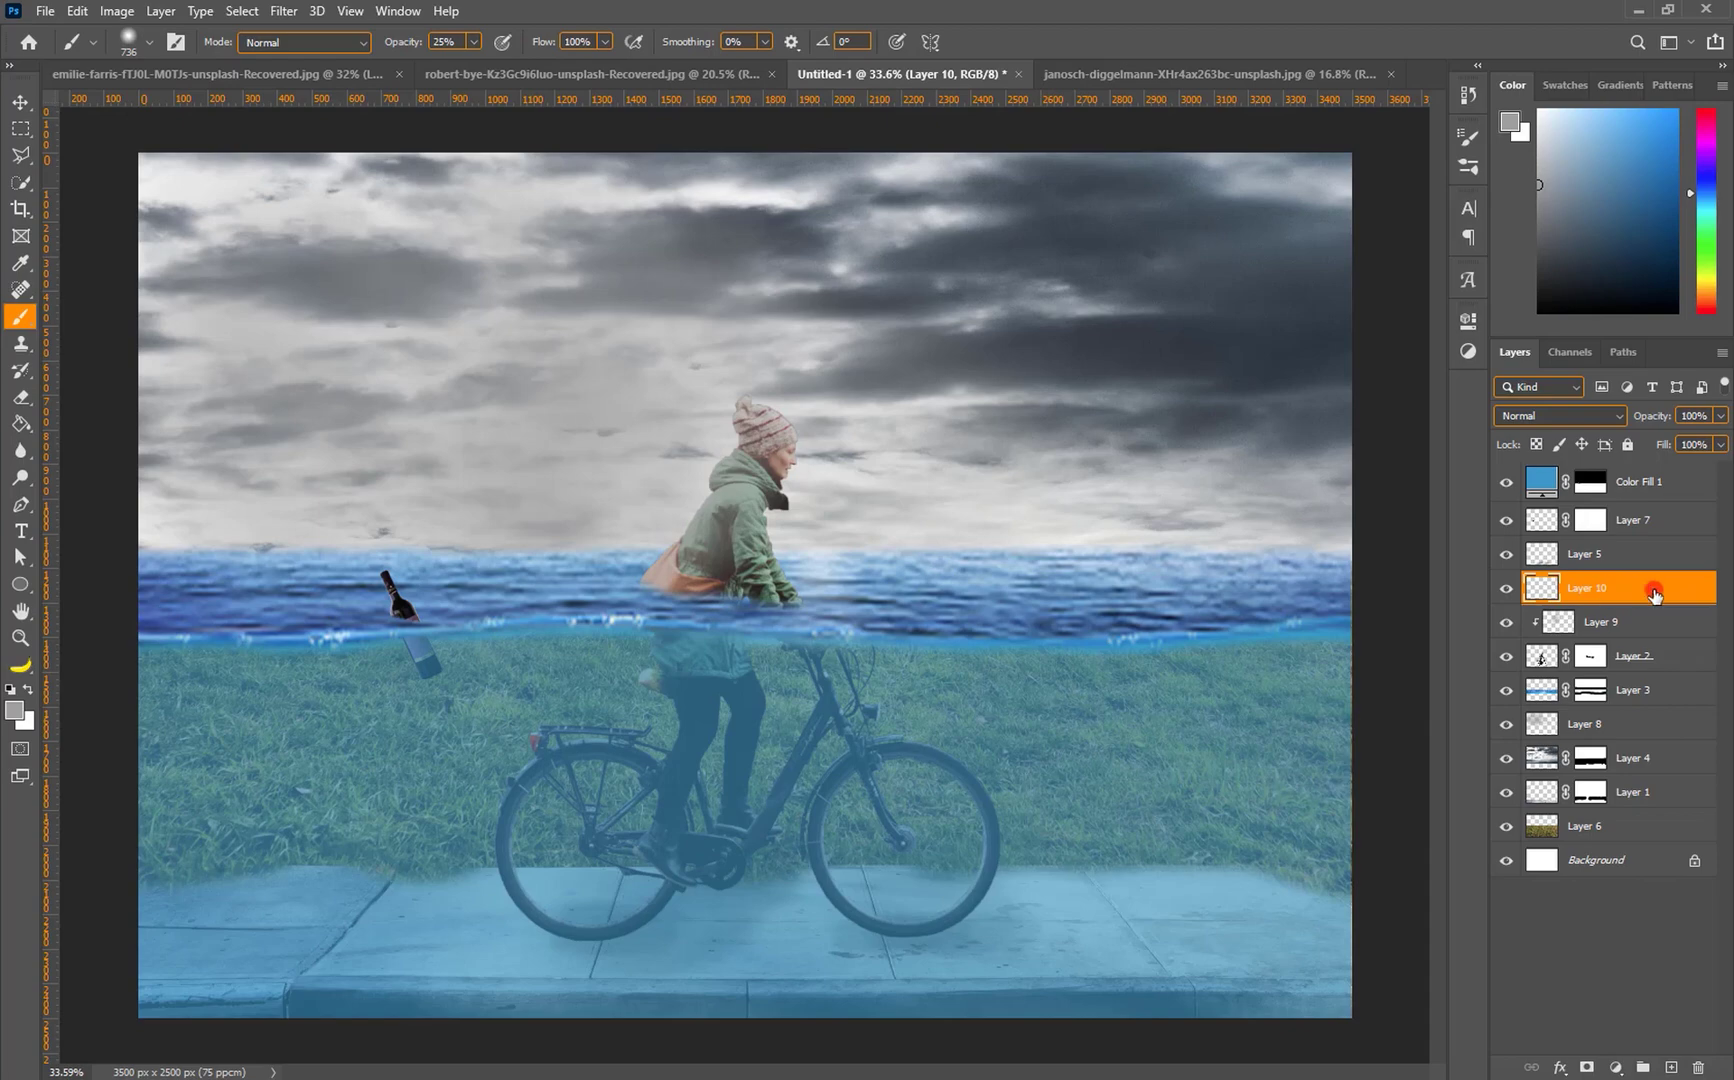
right_click(1653, 593)
left_click(1432, 606)
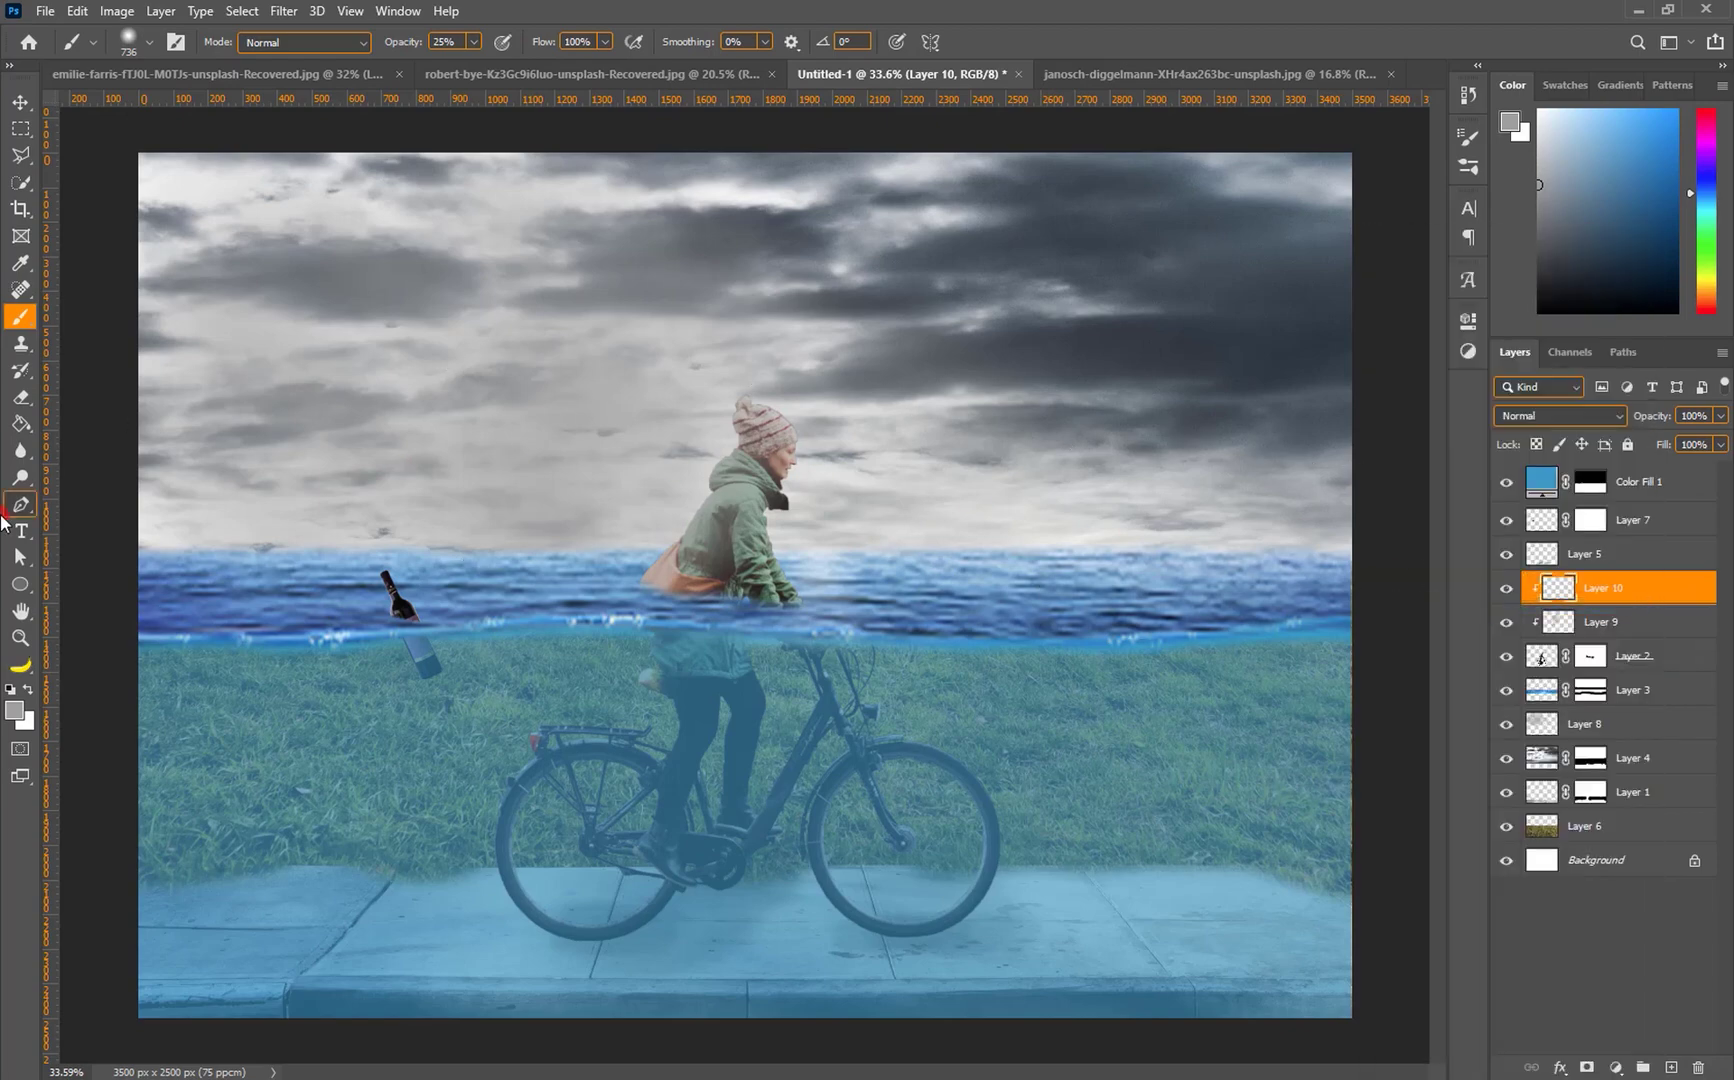
Set the foreground colour to black, paint shading over the cyclist on the upper clipped layer, and erase the excess.
left_click(12, 712)
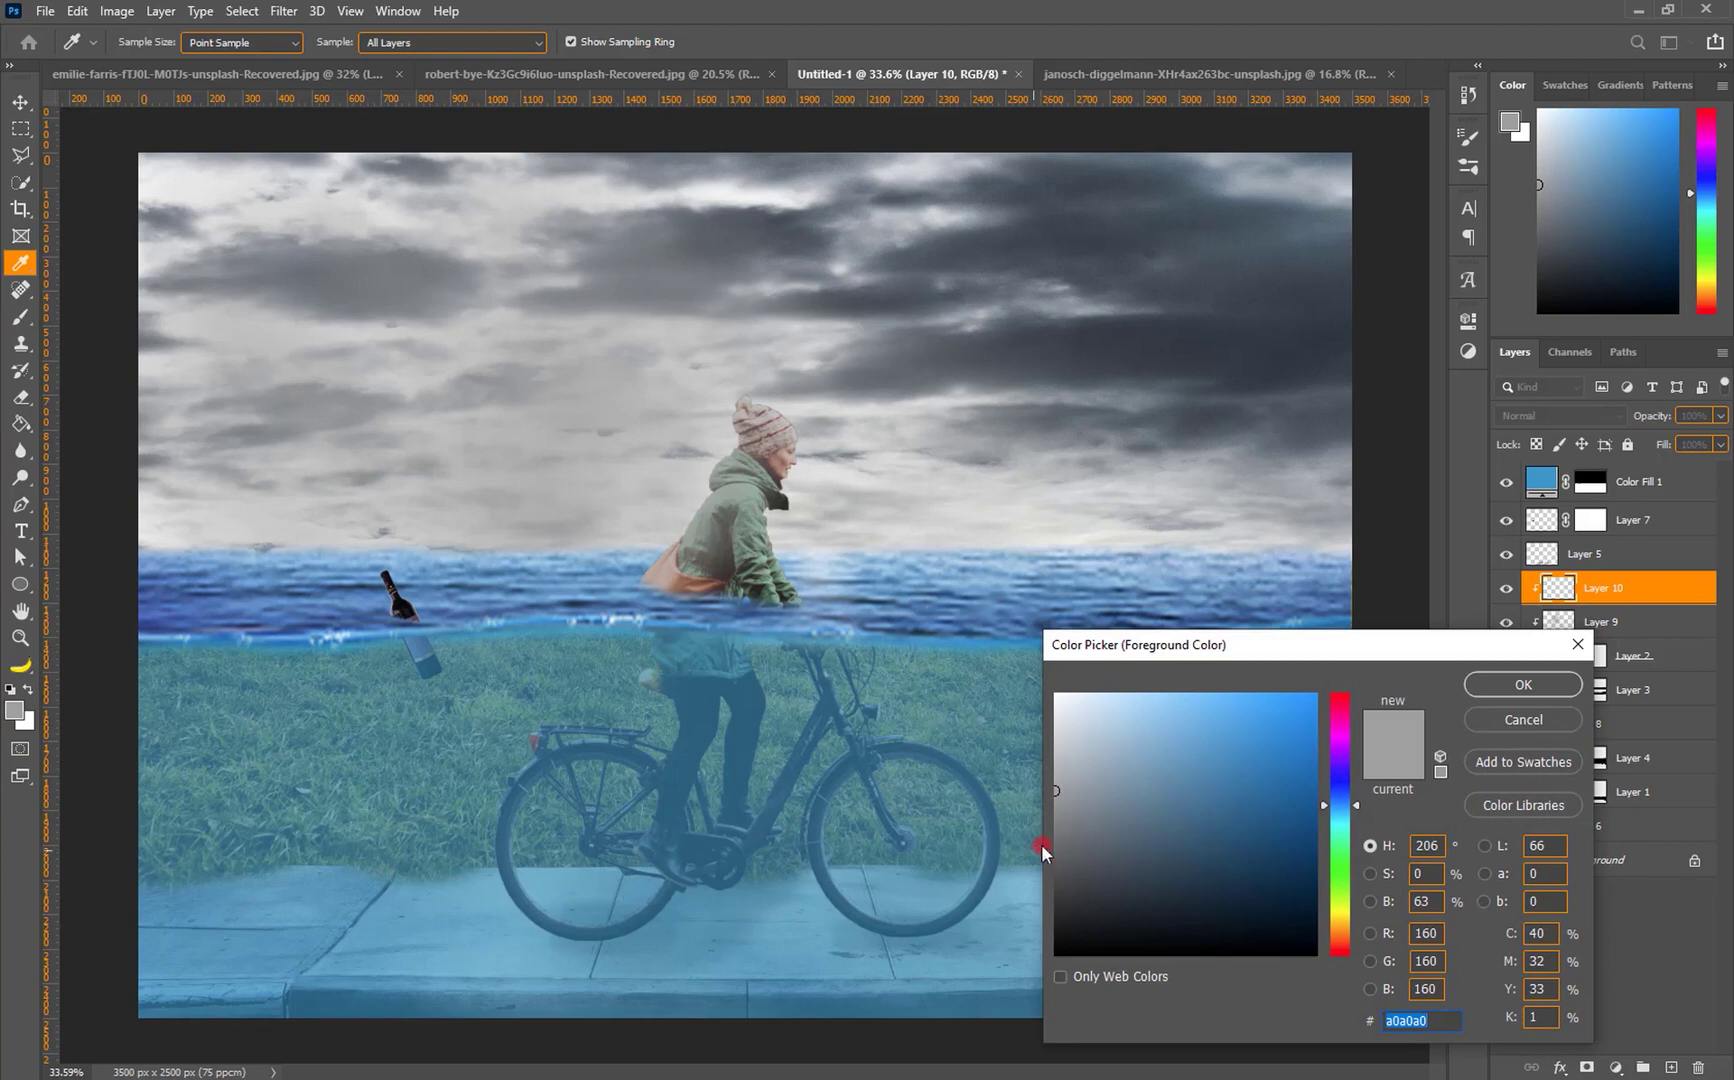
left_click_drag(1064, 890, 1001, 971)
left_click(1493, 685)
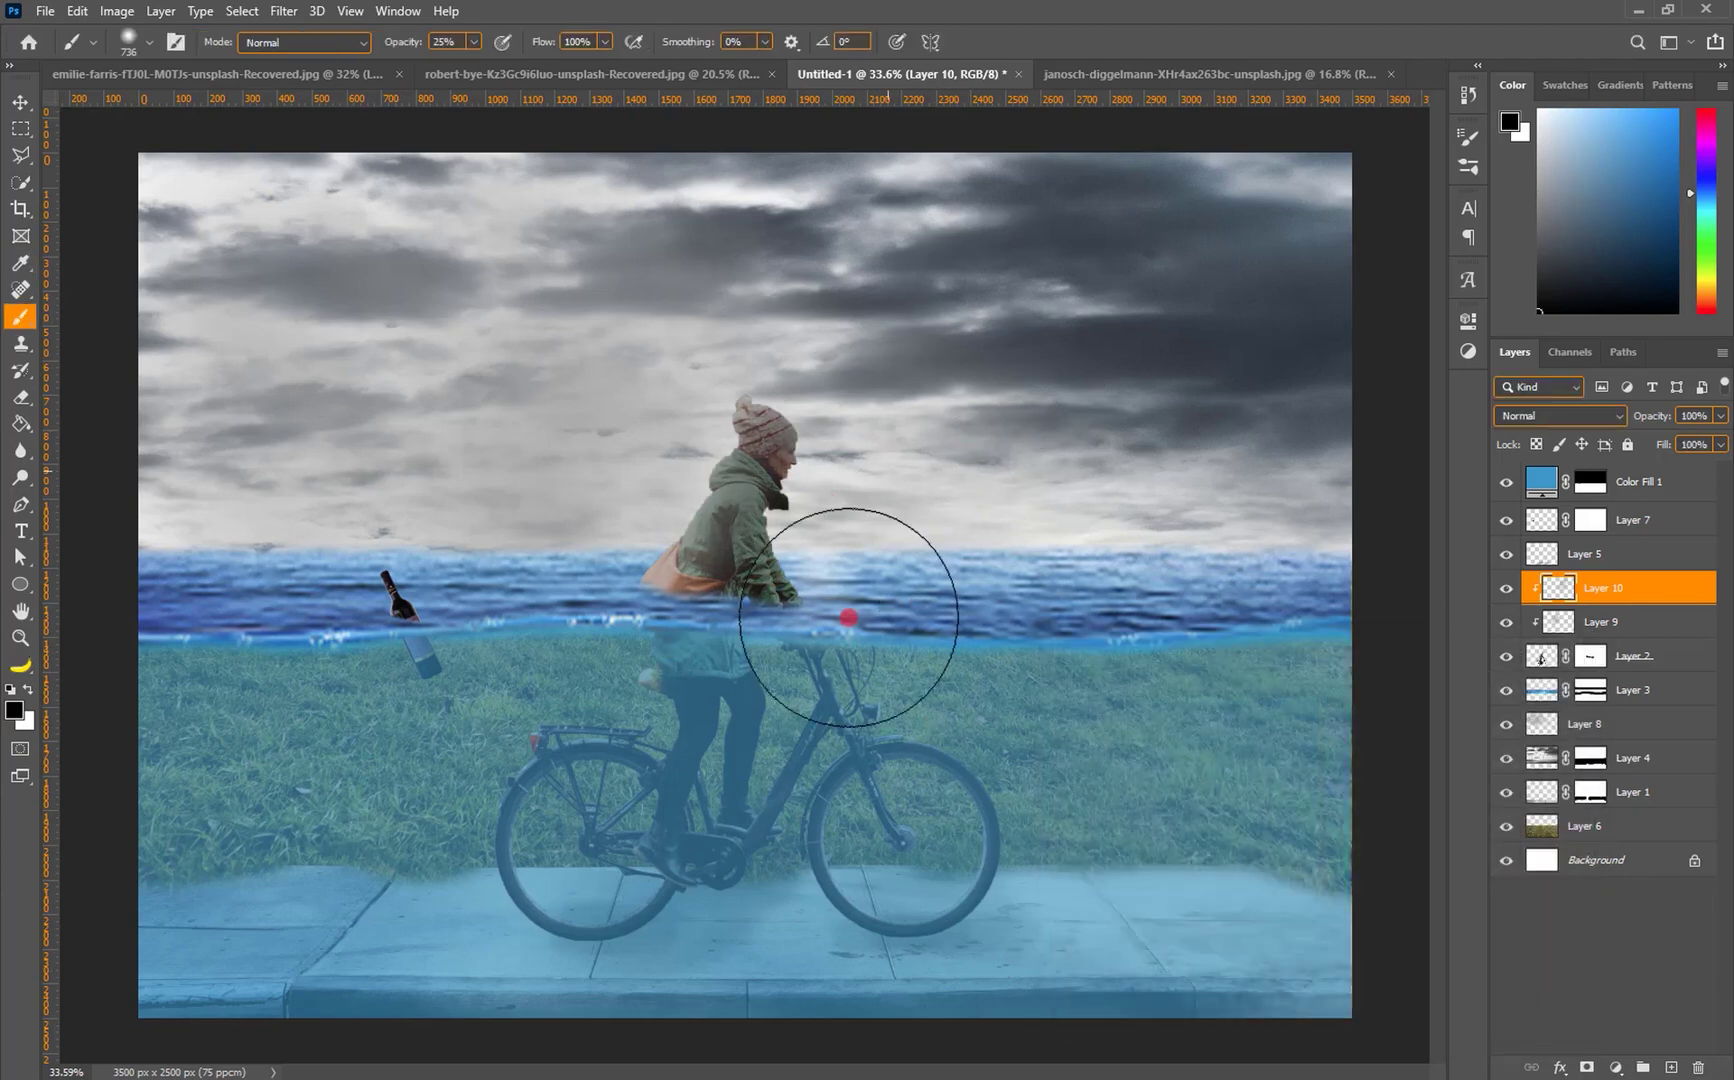
left_click(24, 401)
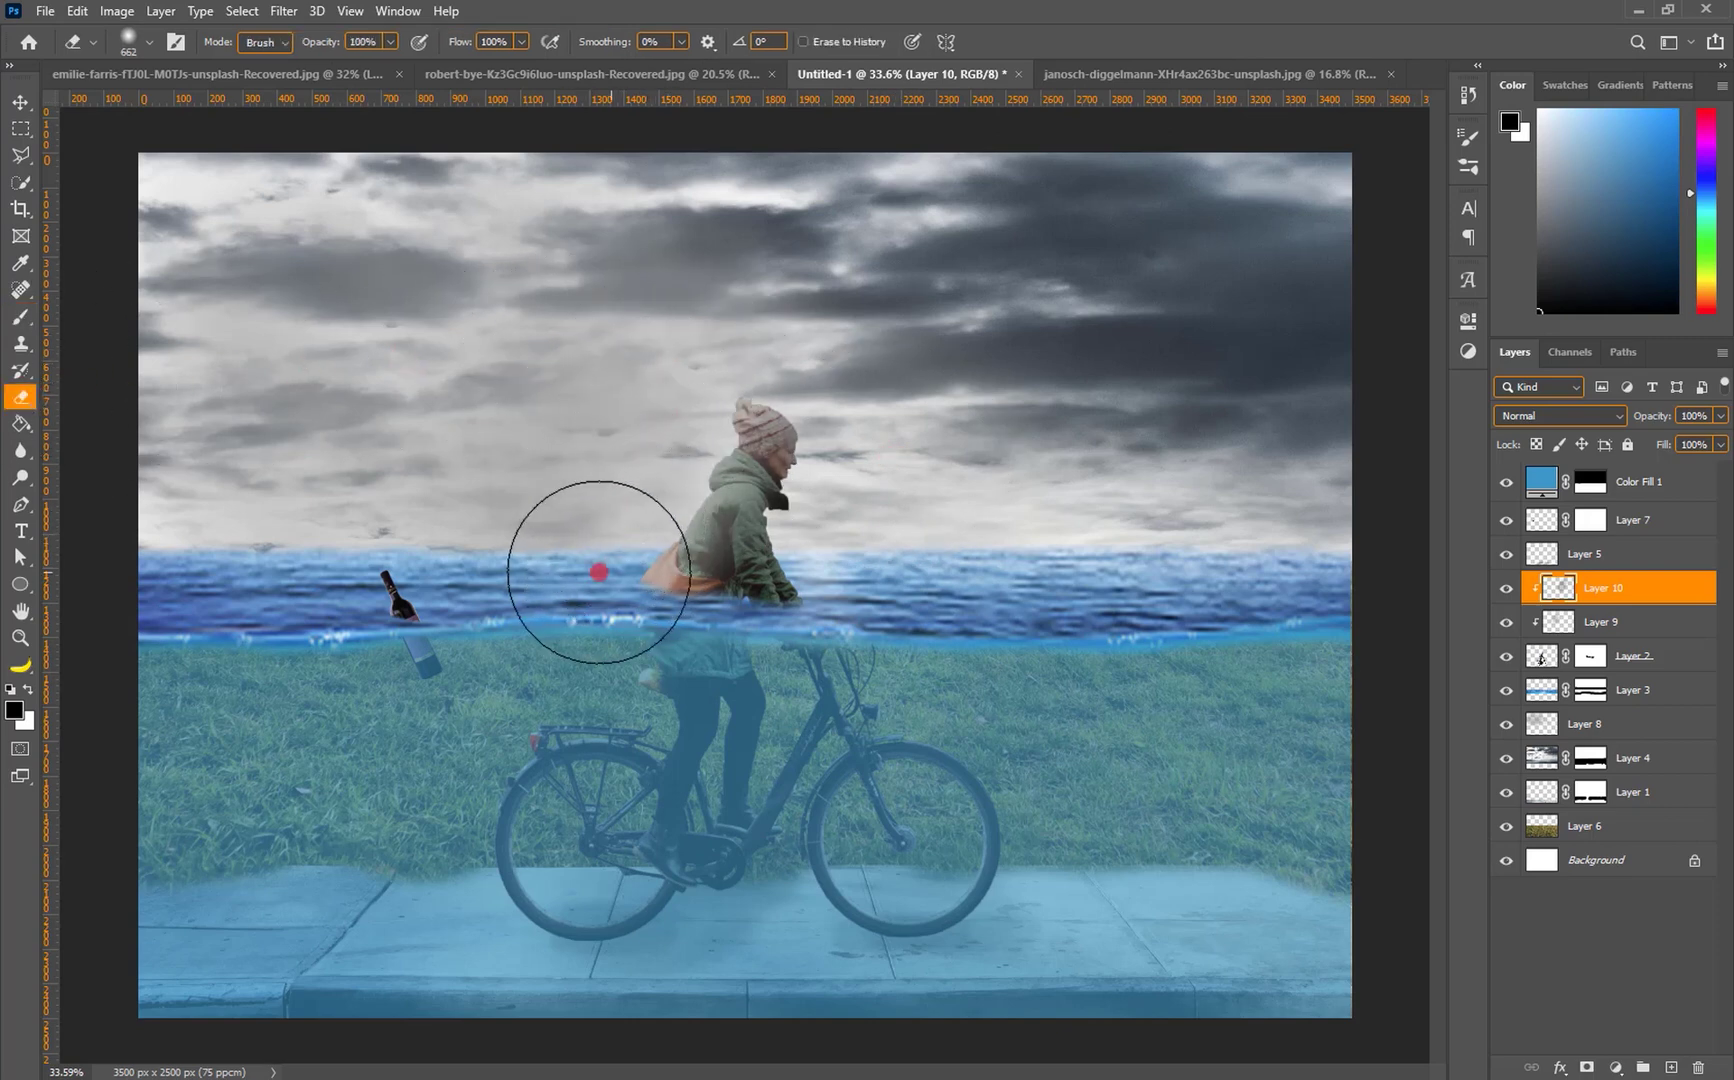
left_click(19, 101)
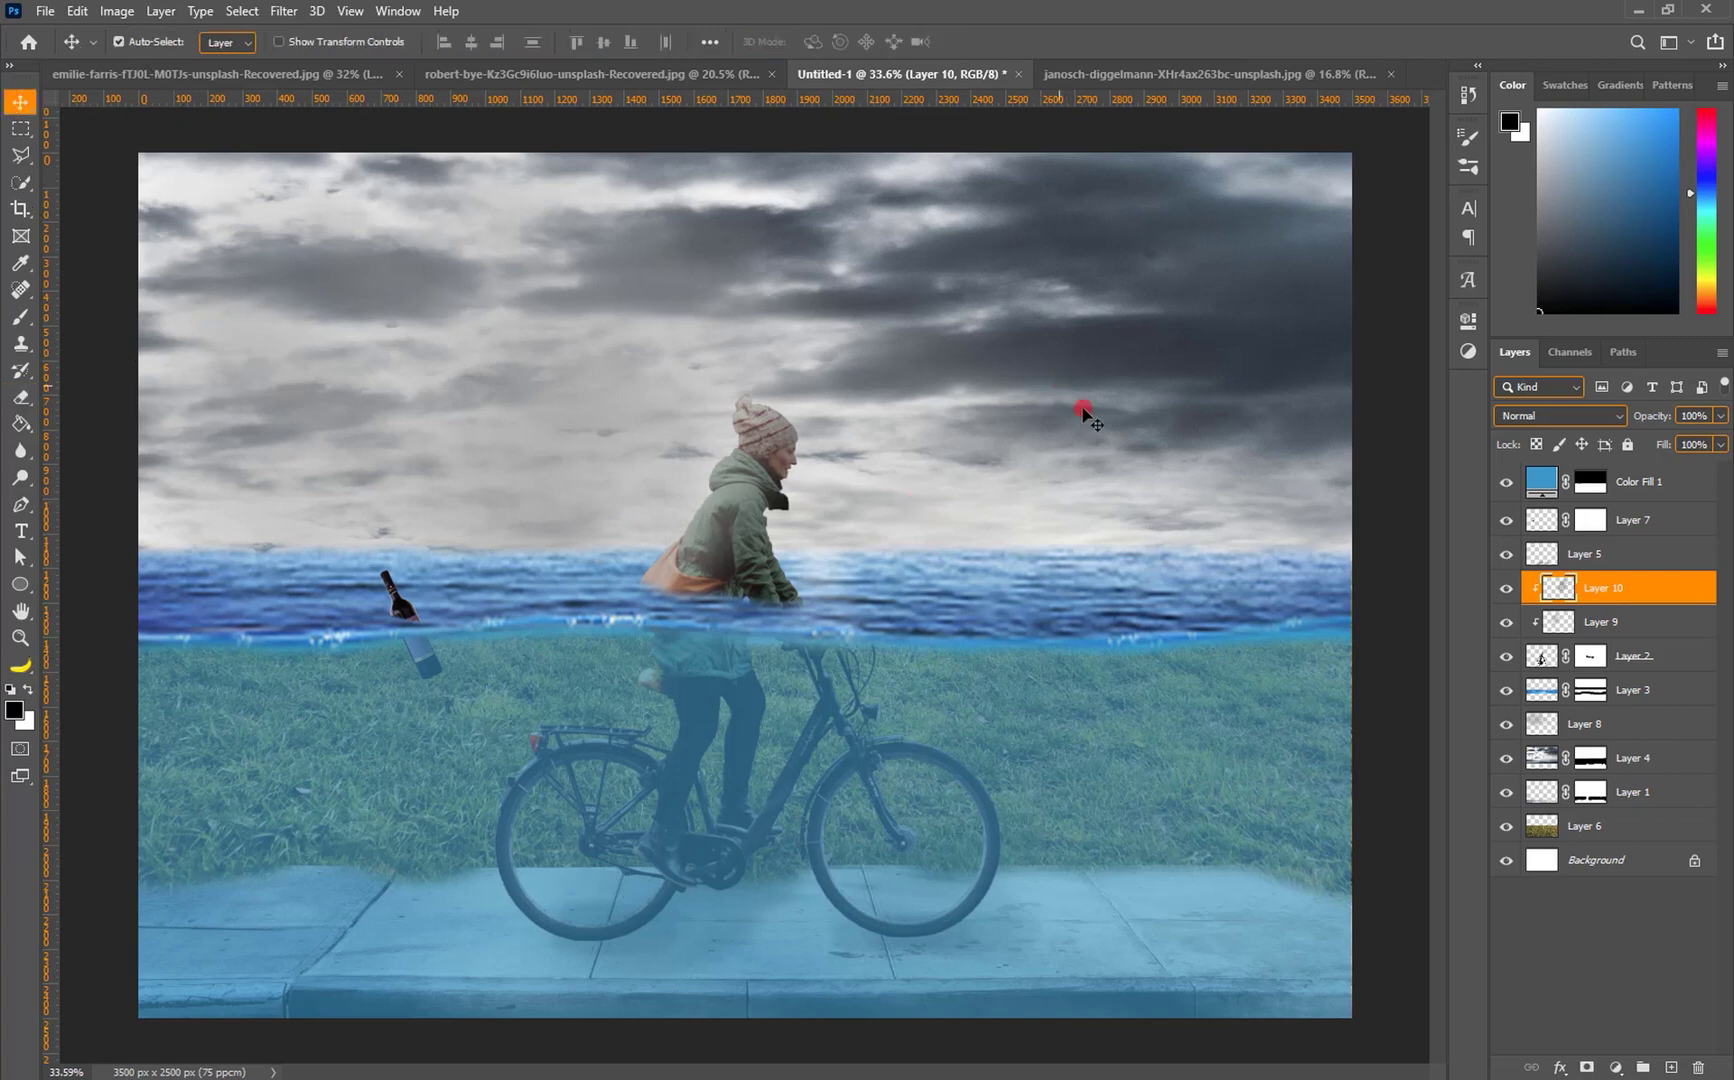
Set the upper clipped shading layer's blend mode to Overlay and lower its opacity to about 74%.
left_click(1622, 415)
left_click(1537, 494)
left_click(1630, 420)
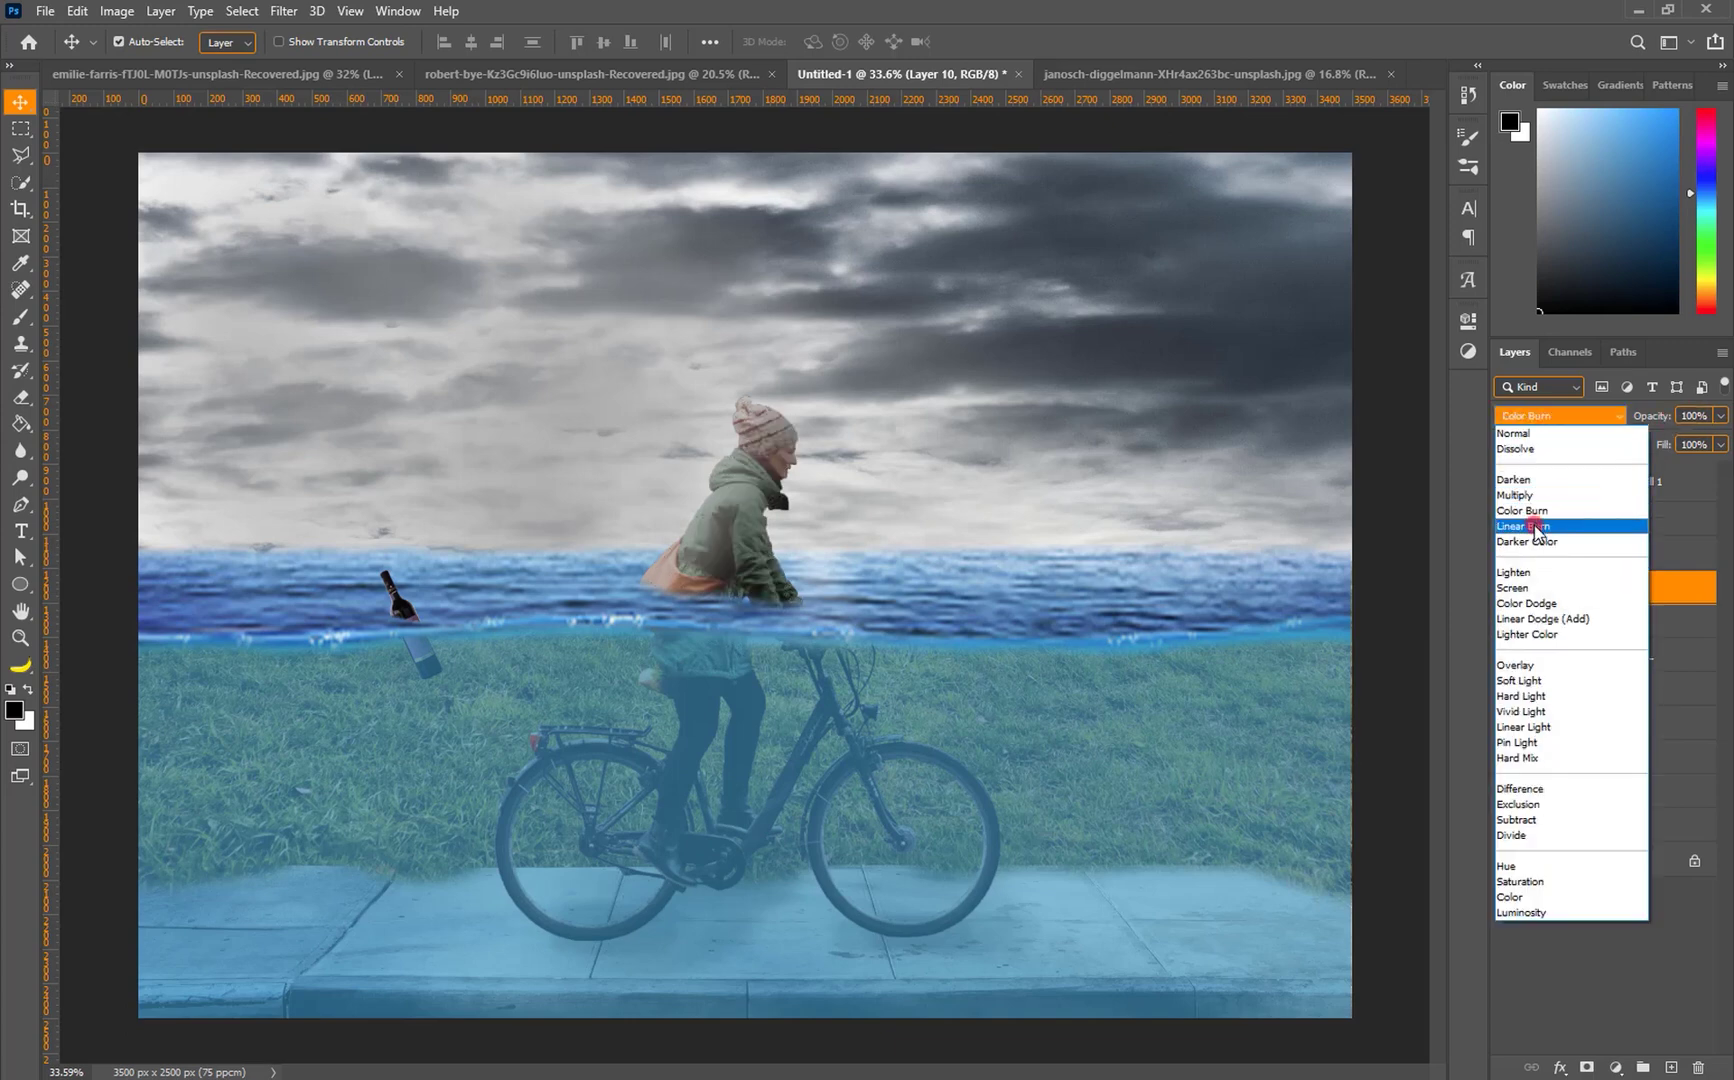
left_click(1510, 665)
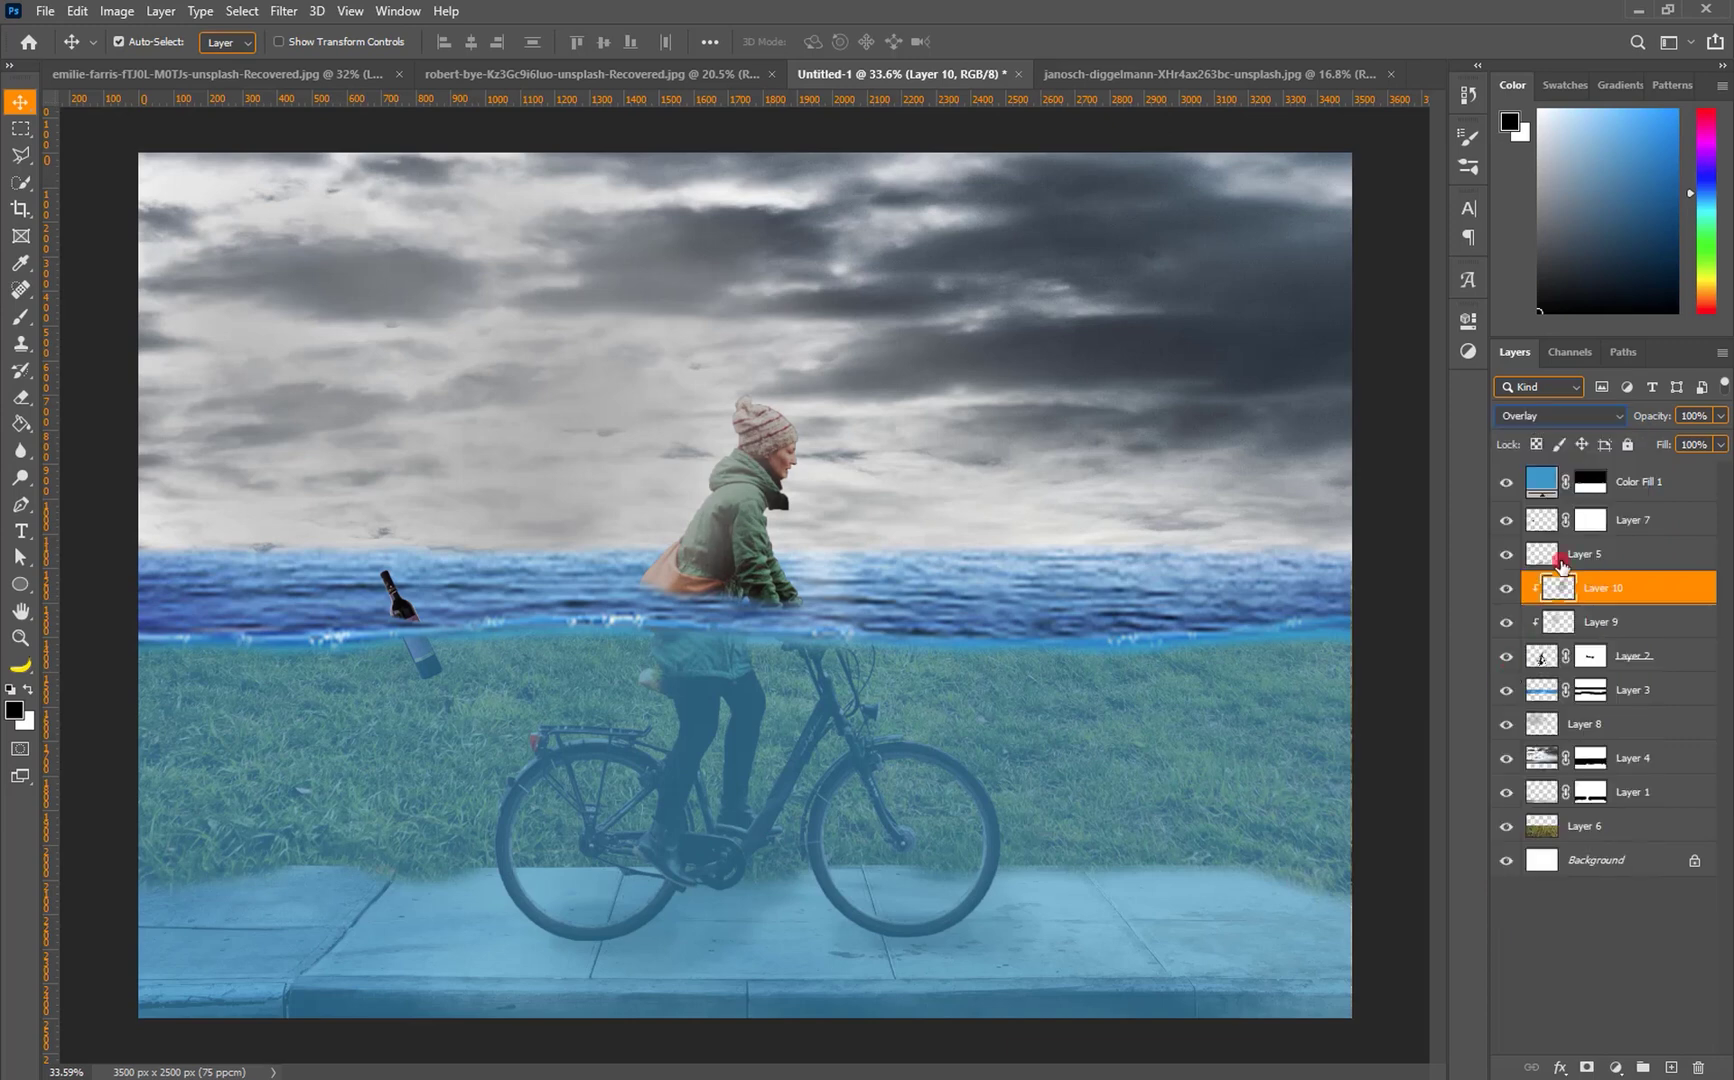
left_click(1722, 417)
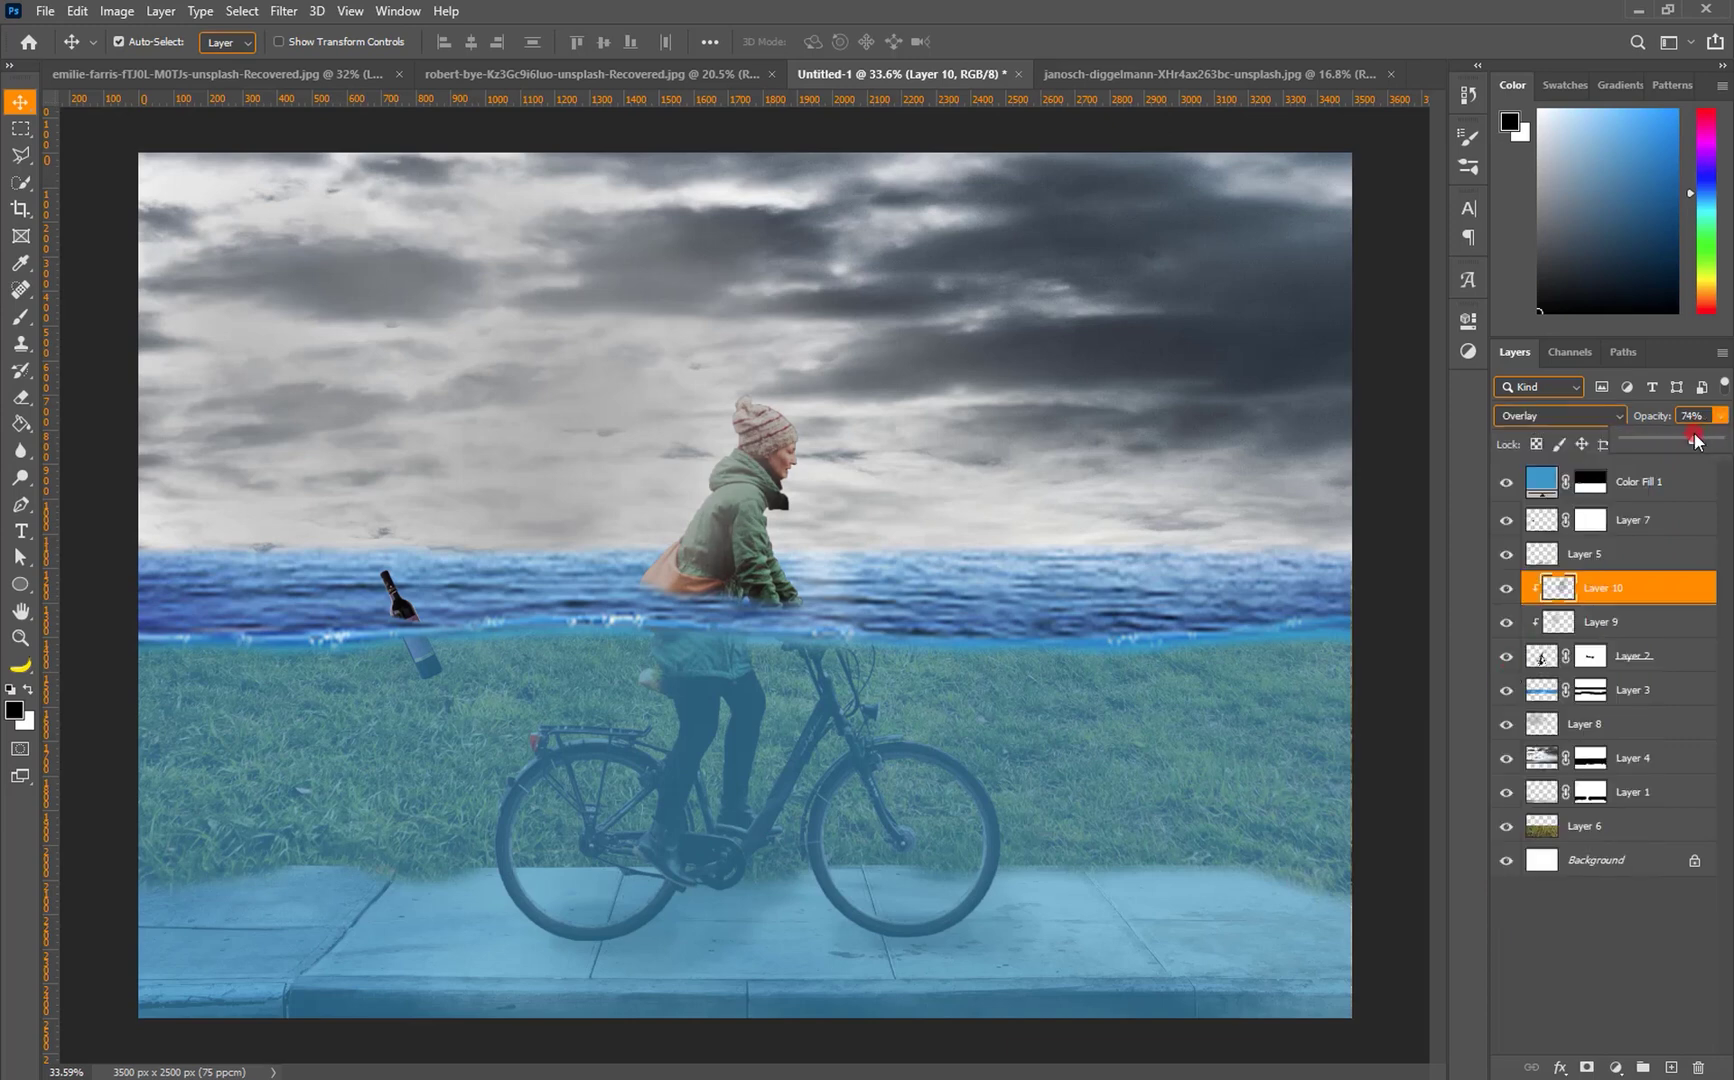
Lower the opacity of the clipped layer directly above the cyclist to 70%.
left_click(1642, 628)
left_click(1720, 417)
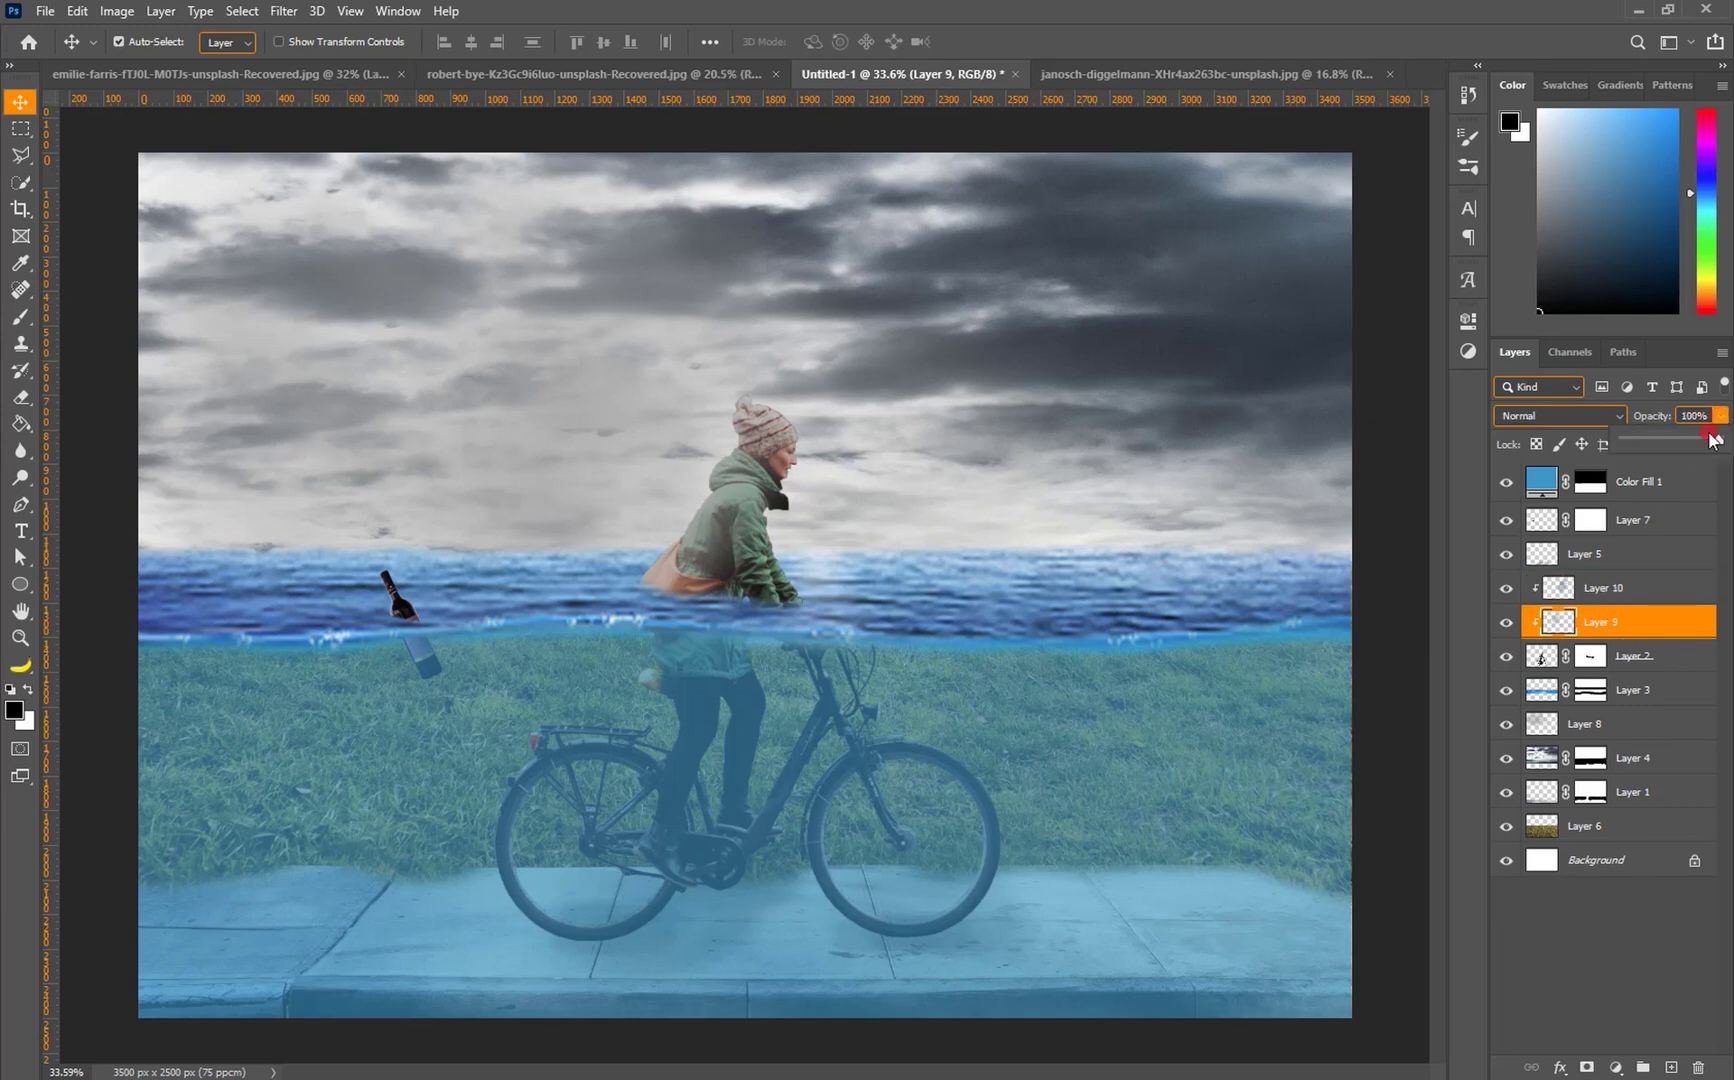
left_click_drag(1694, 443, 1692, 443)
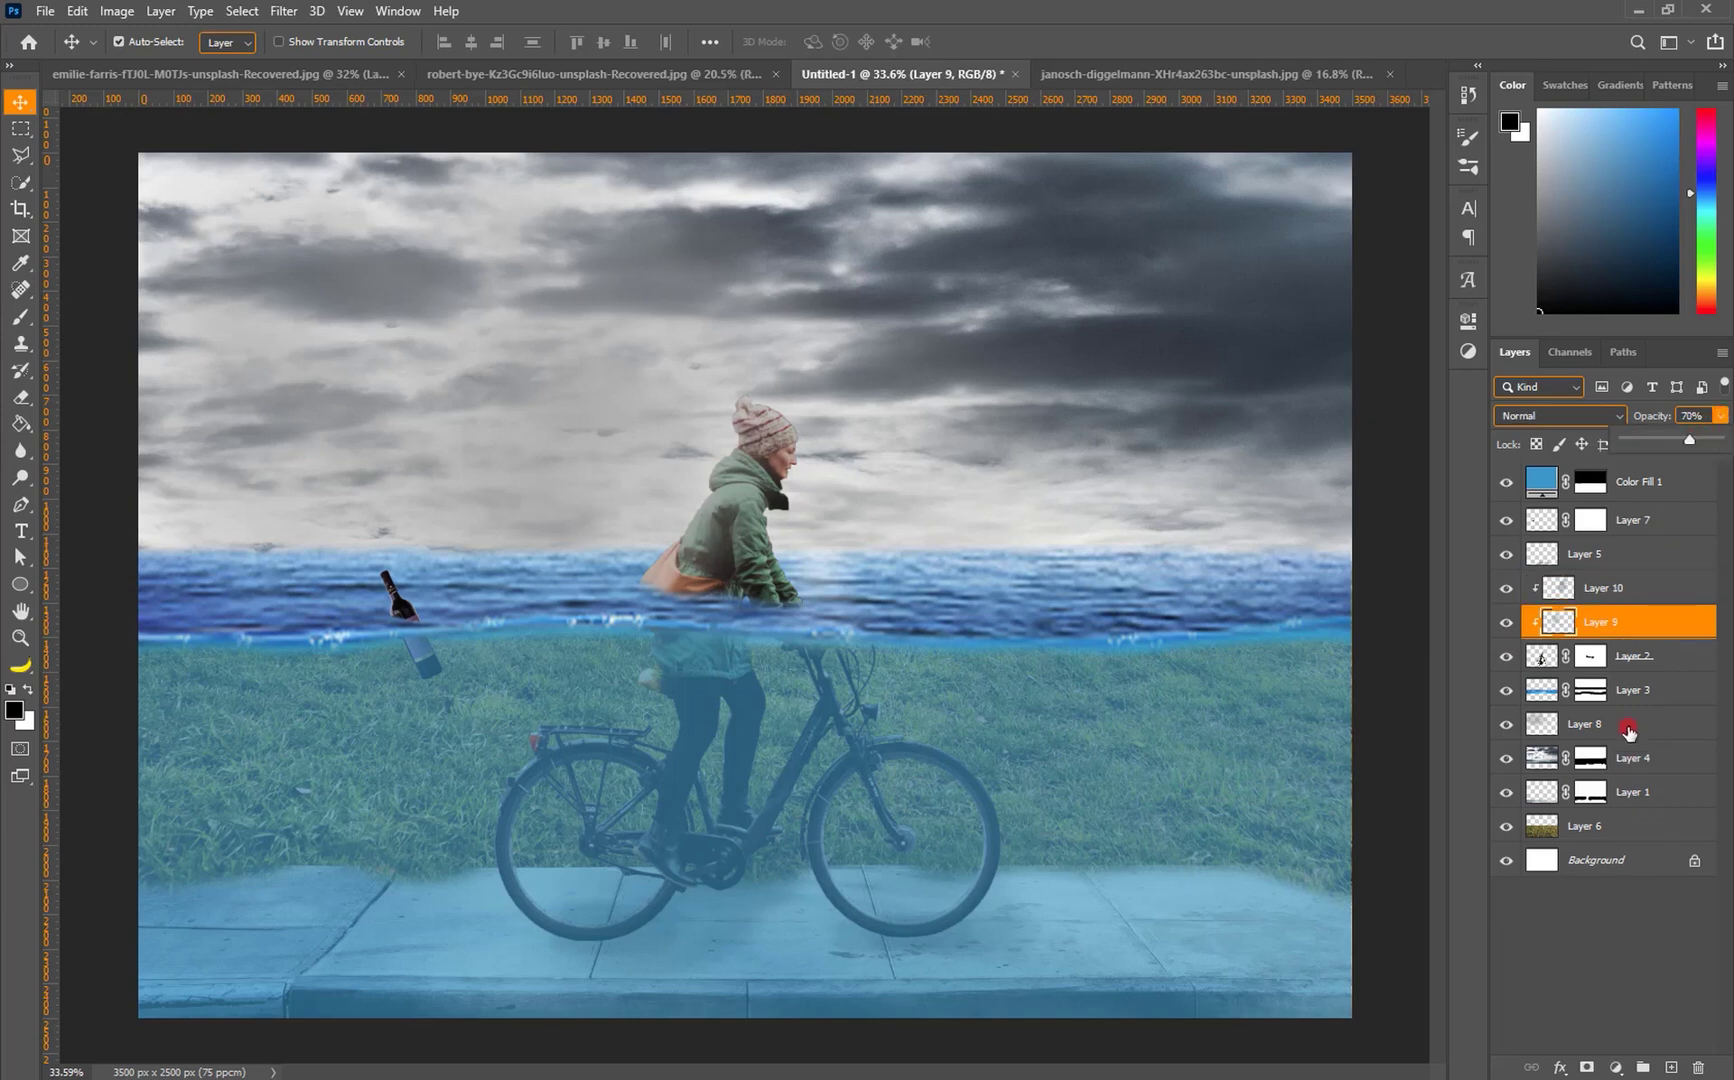
Create a new layer above the grey sky haze layer and set the foreground colour to light grey dcdcdc.
left_click(1606, 730)
left_click(1606, 728)
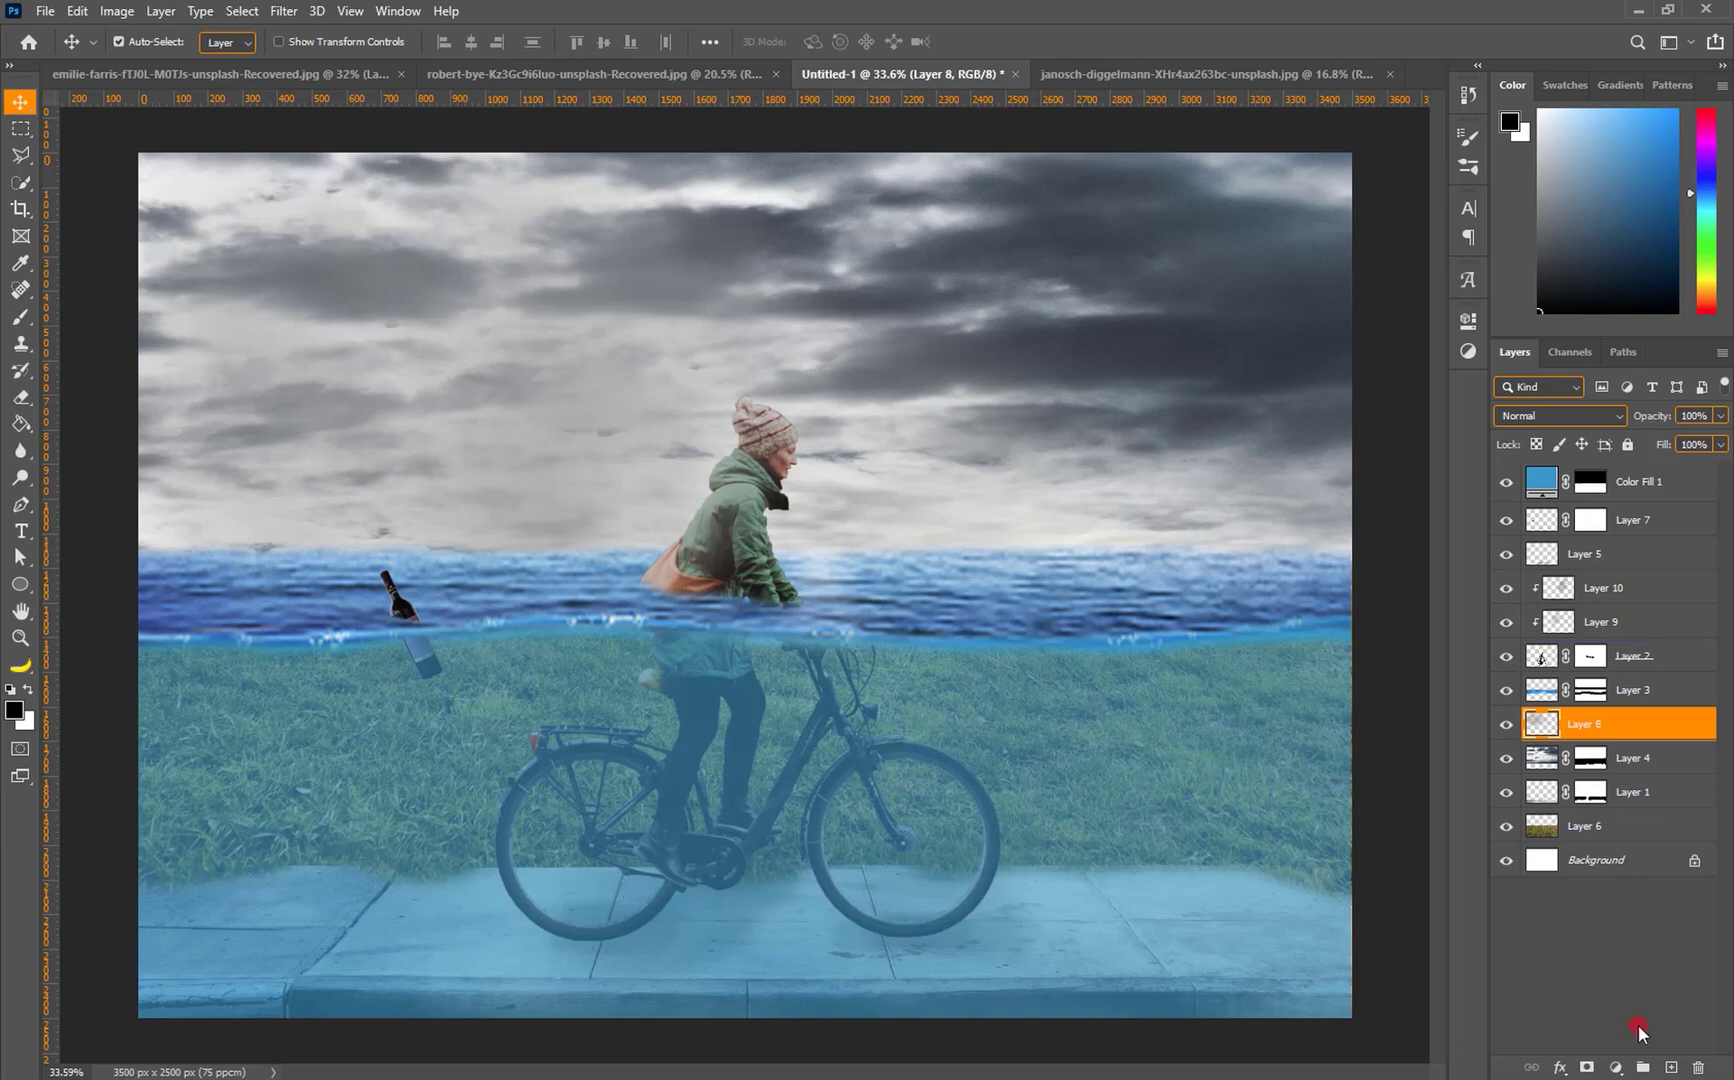
left_click(1671, 1066)
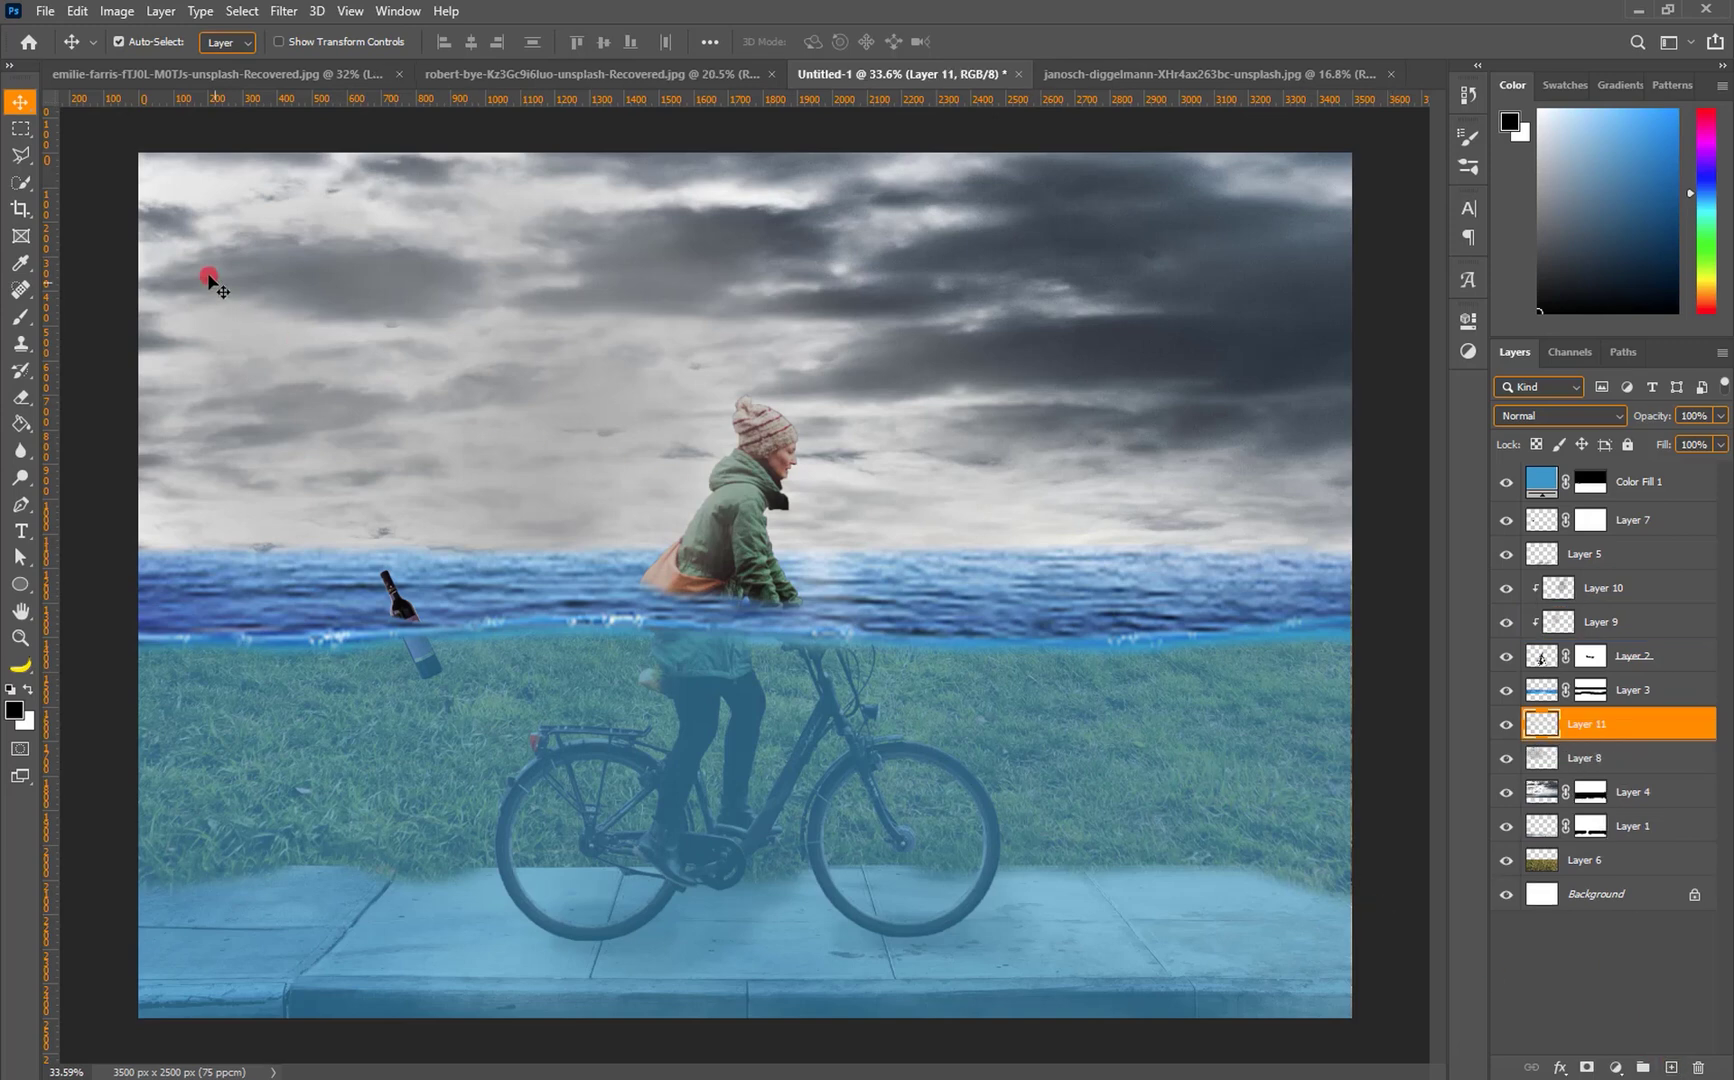
left_click(20, 317)
left_click(14, 711)
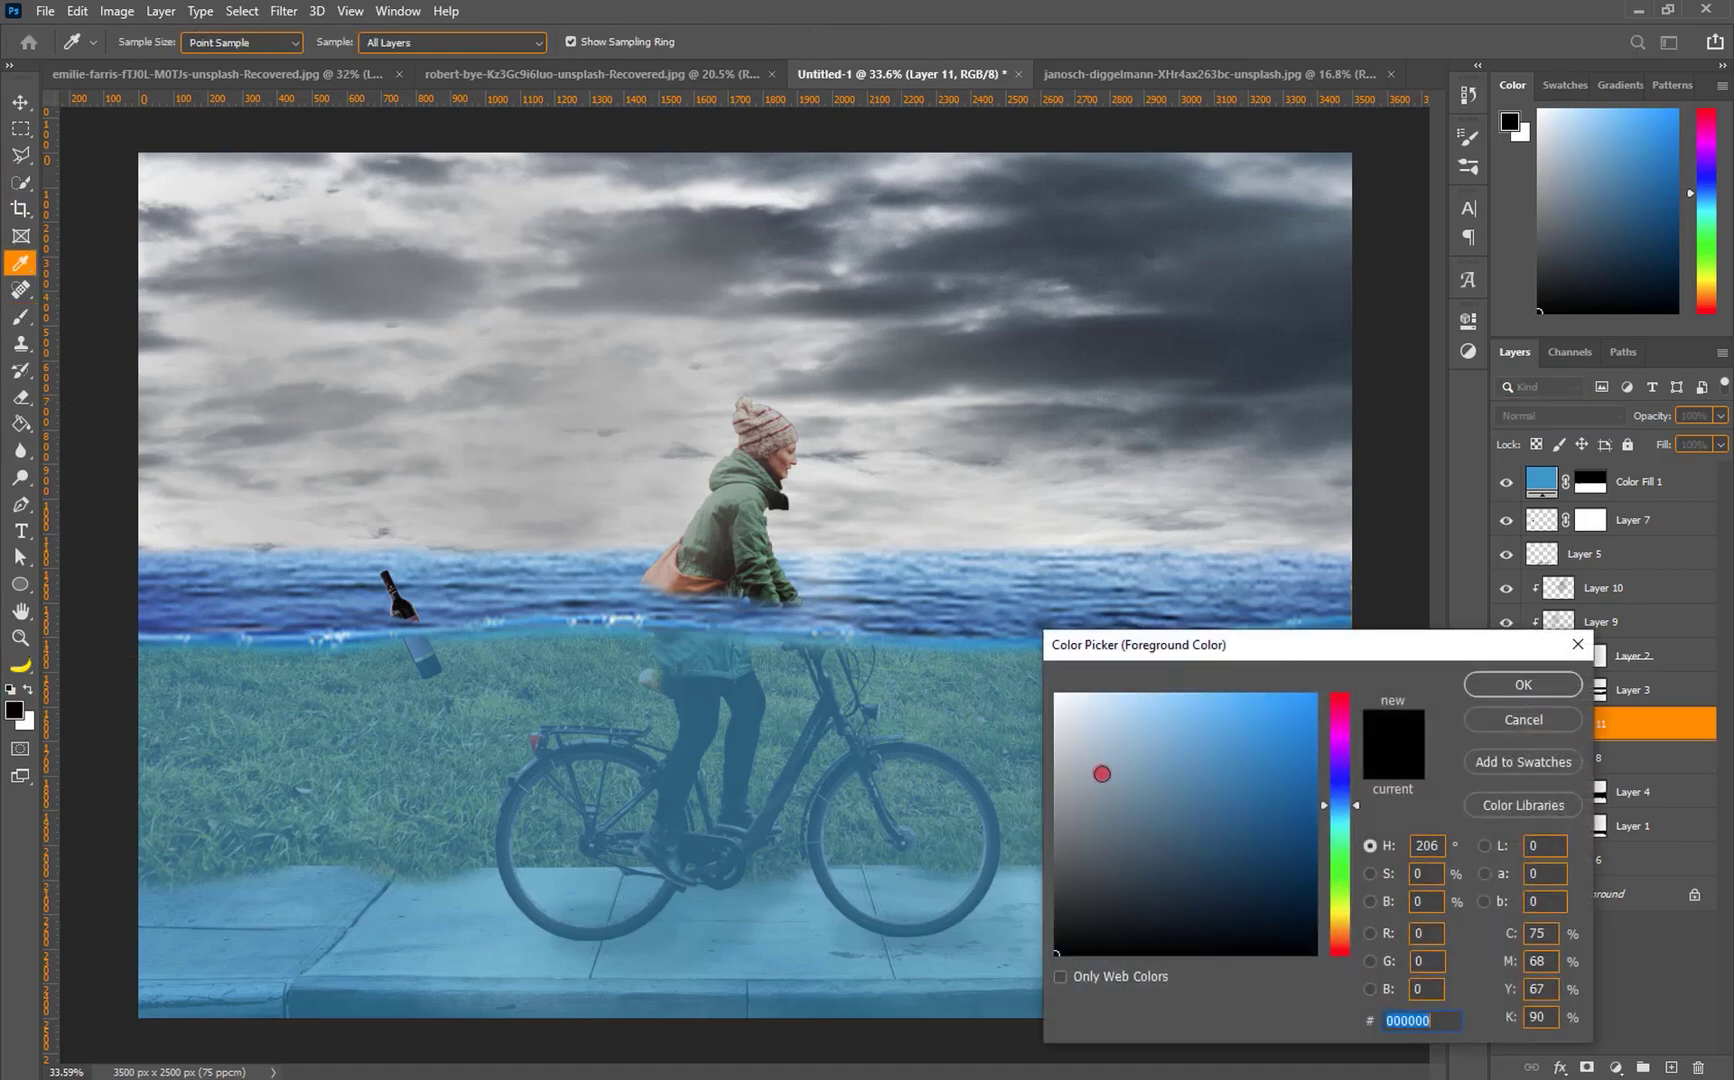
left_click_drag(1065, 747, 1050, 727)
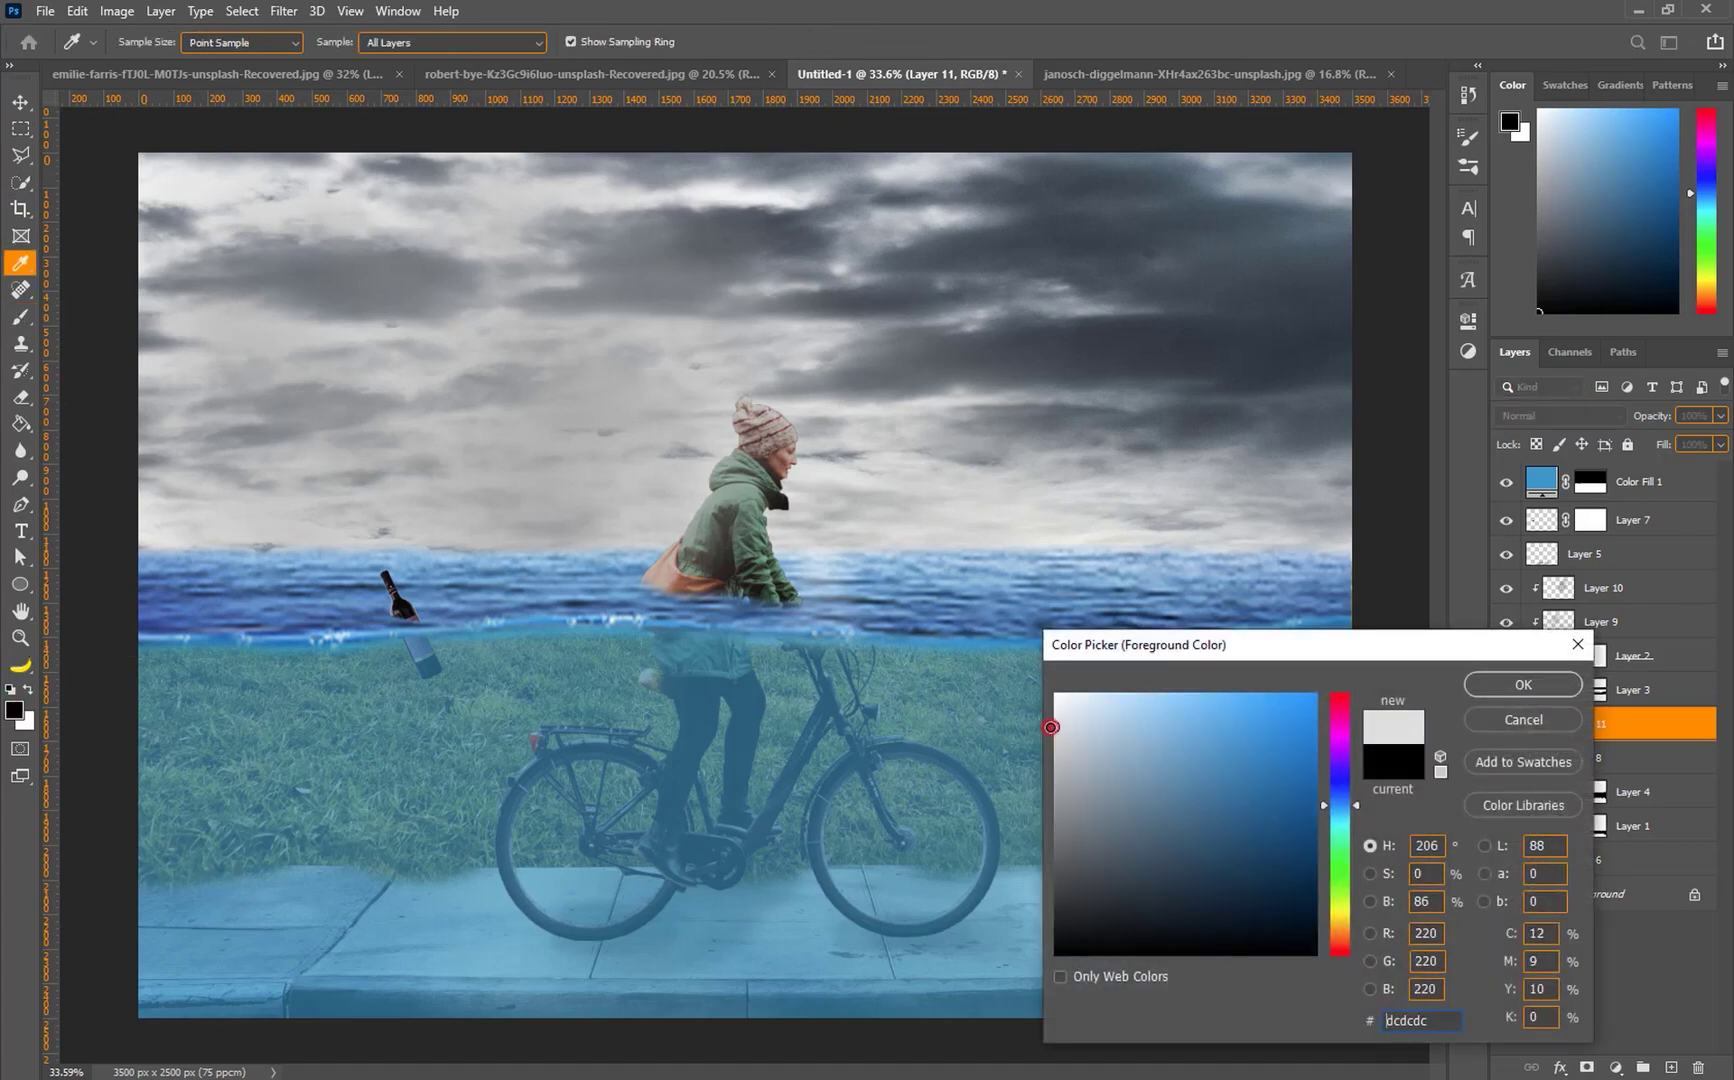
left_click(1530, 686)
Paint faint light haze along the horizon on the new layer with the soft 736 px brush at 5% opacity.
left_click(446, 43)
left_click(467, 42)
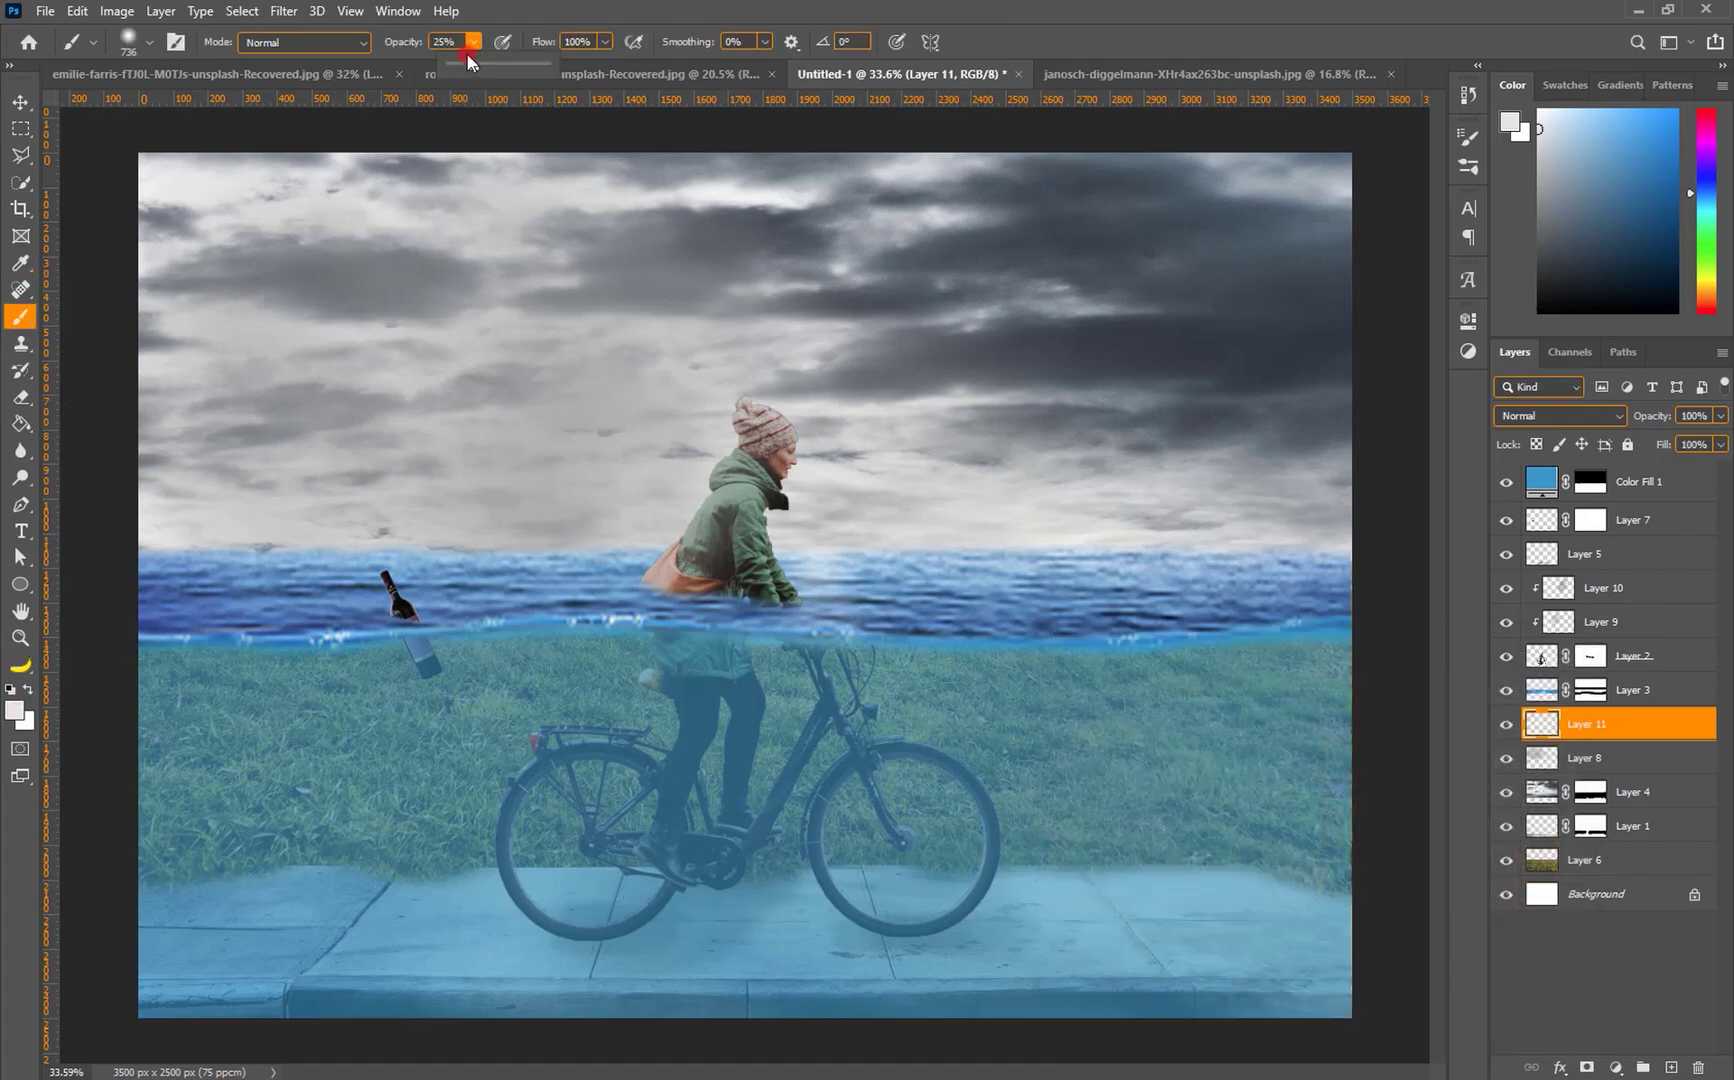
left_click_drag(461, 60, 455, 58)
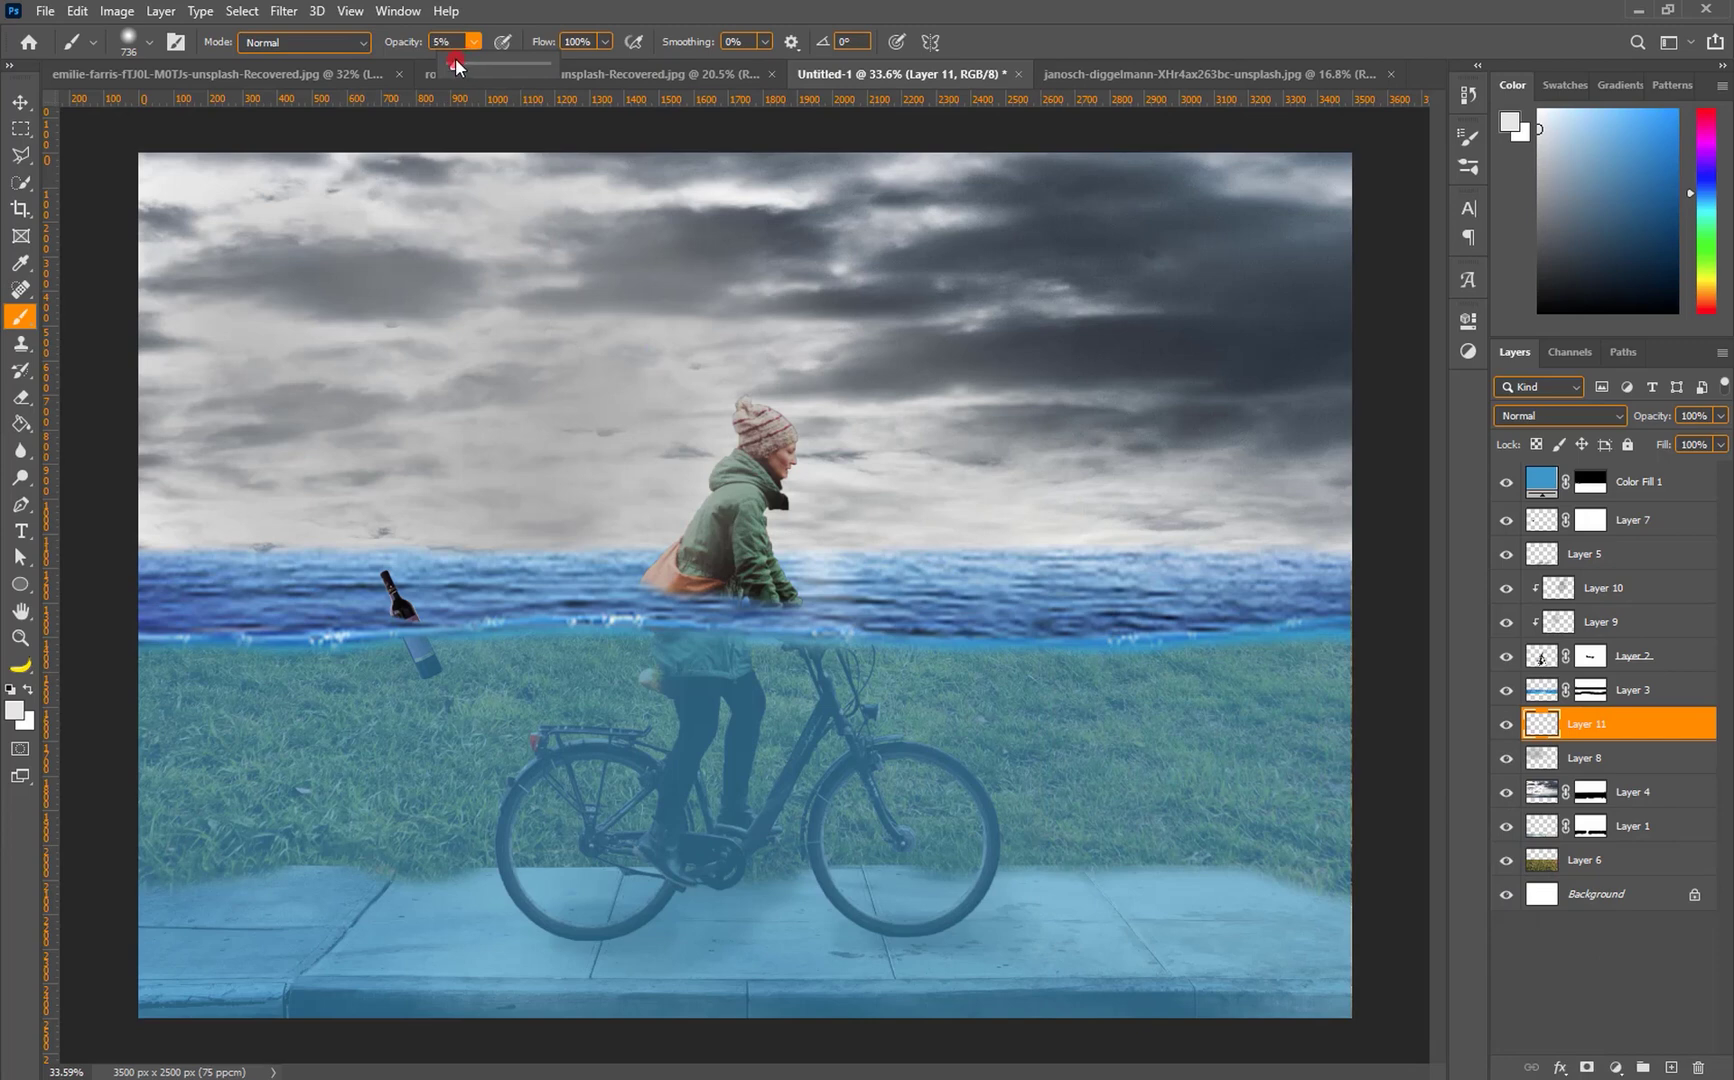
left_click(542, 8)
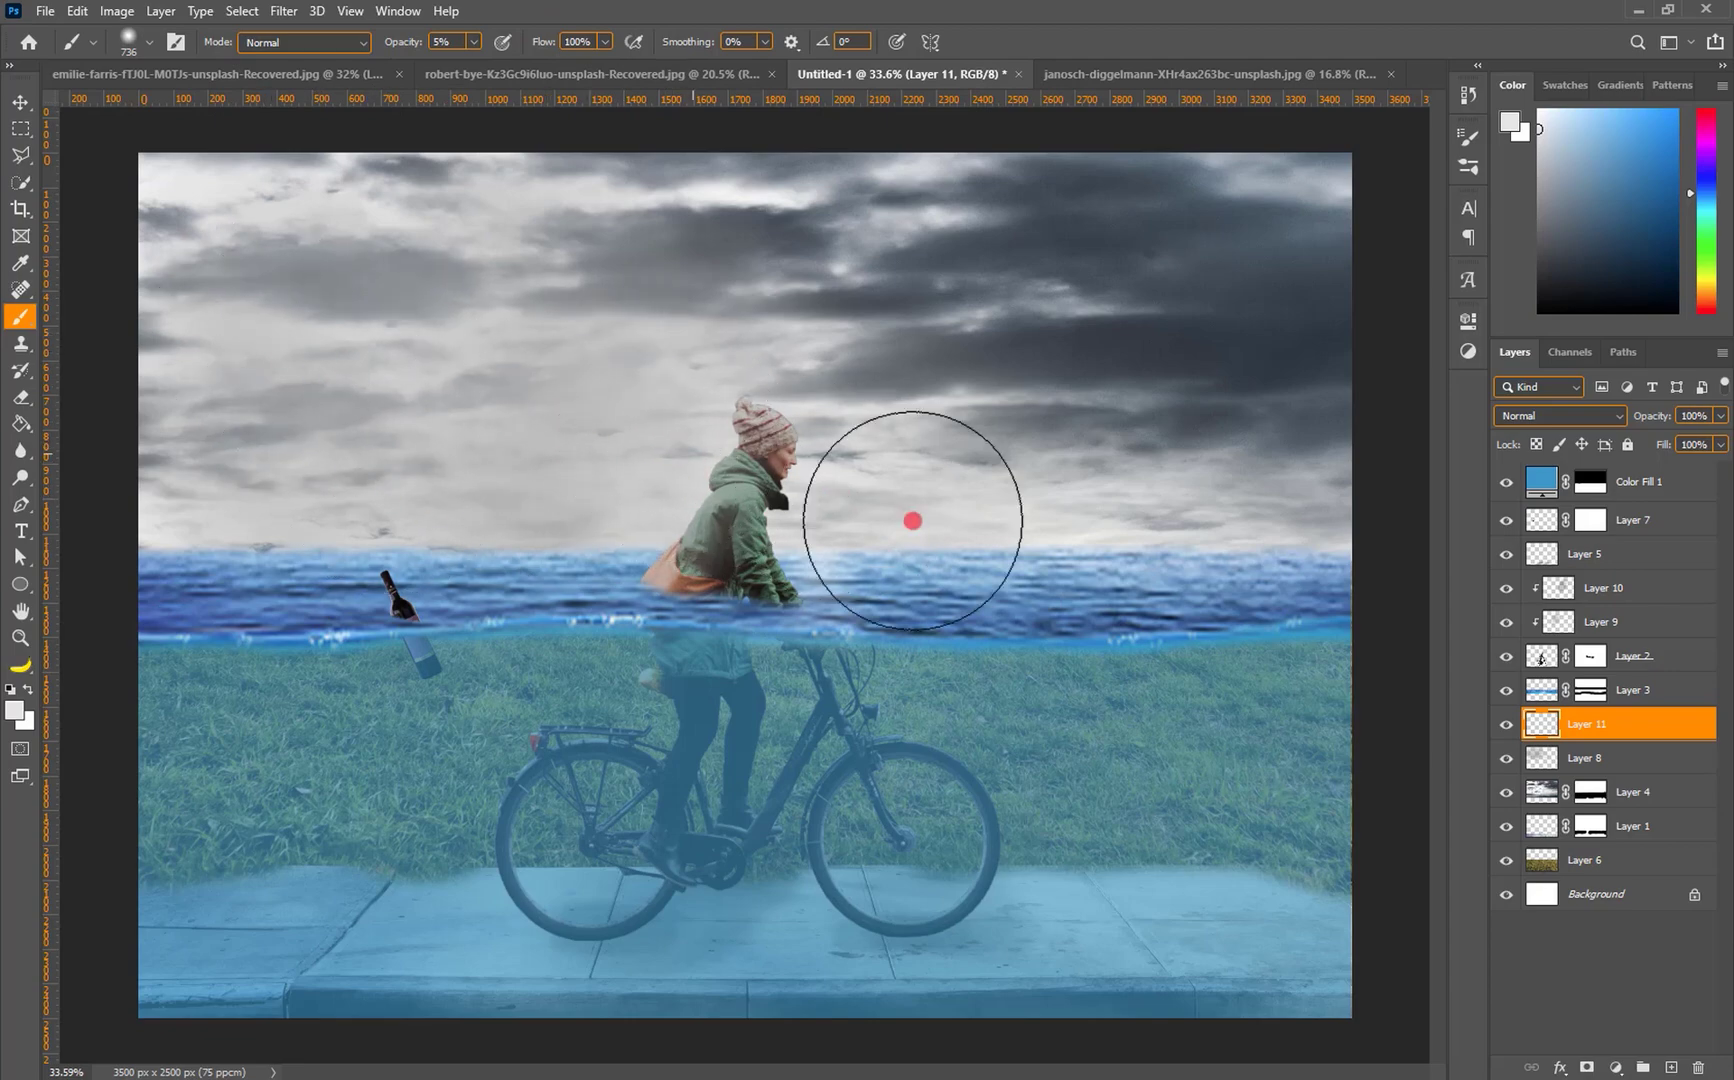
scroll(538, 436, "down", 1)
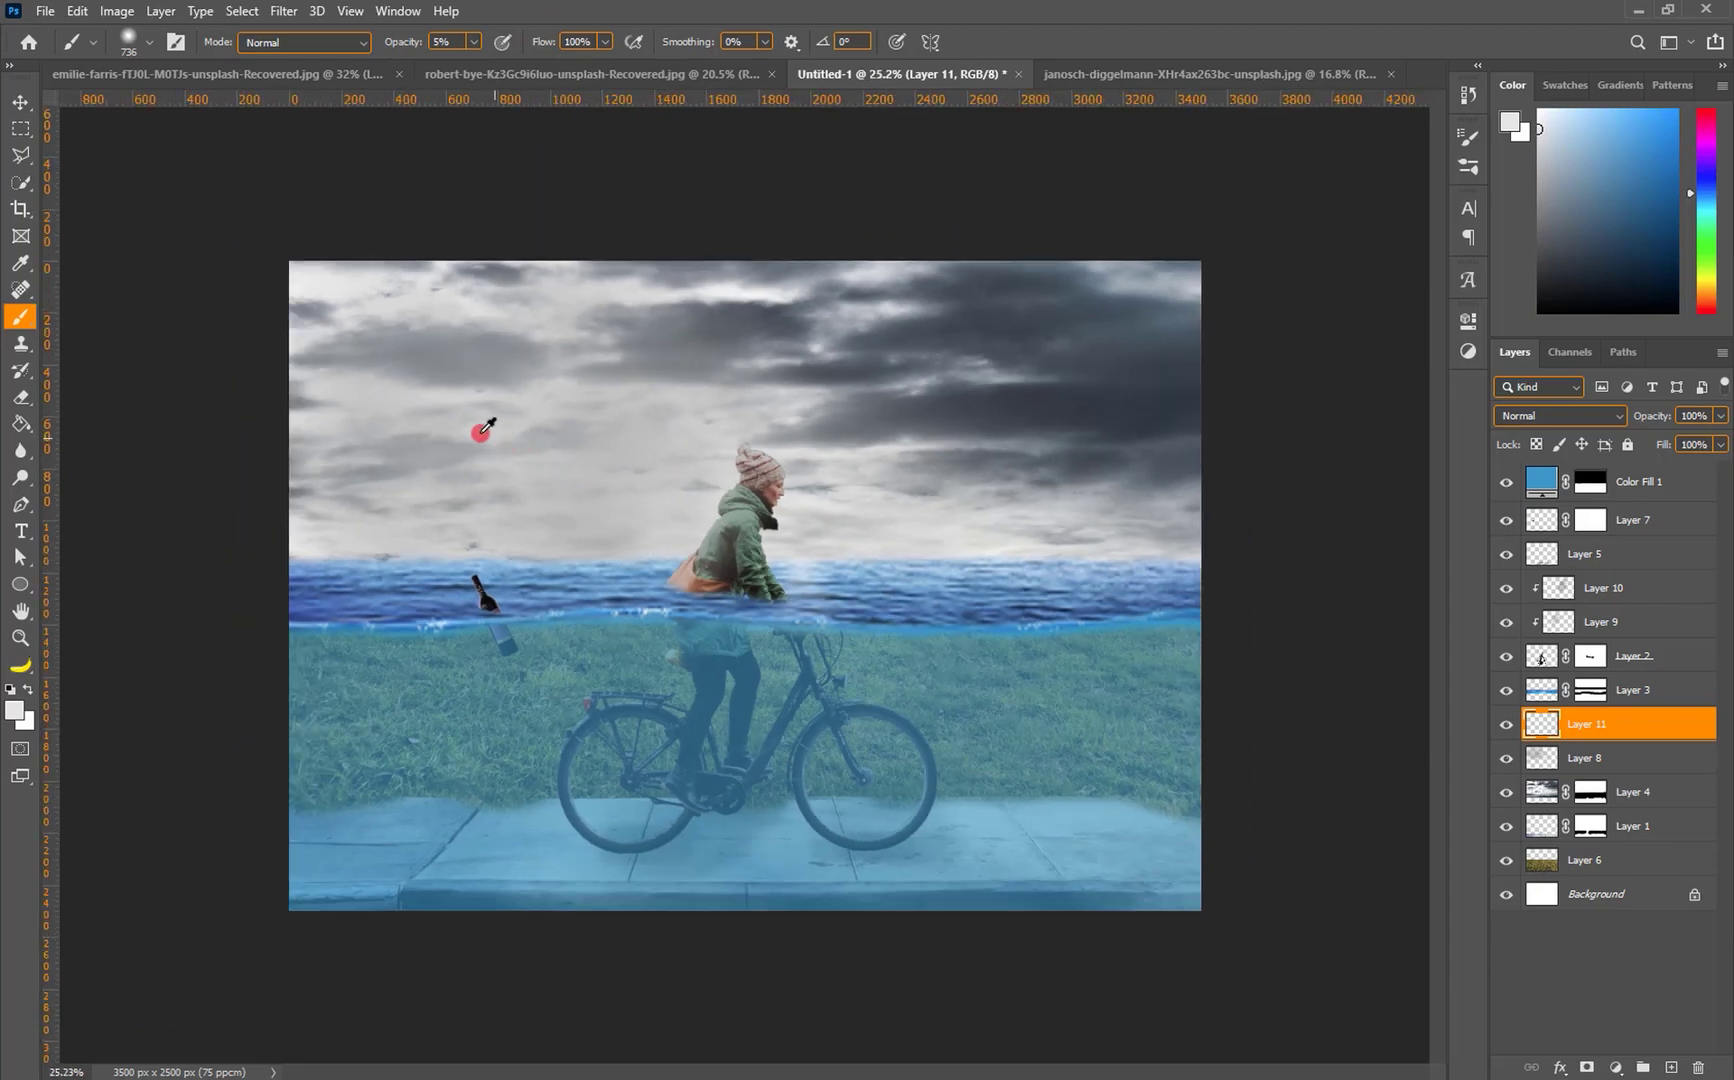
left_click(18, 103)
Add a Color Balance adjustment layer above the blue colour fill and shift its midtones towards cyan and blue.
left_click(1690, 481)
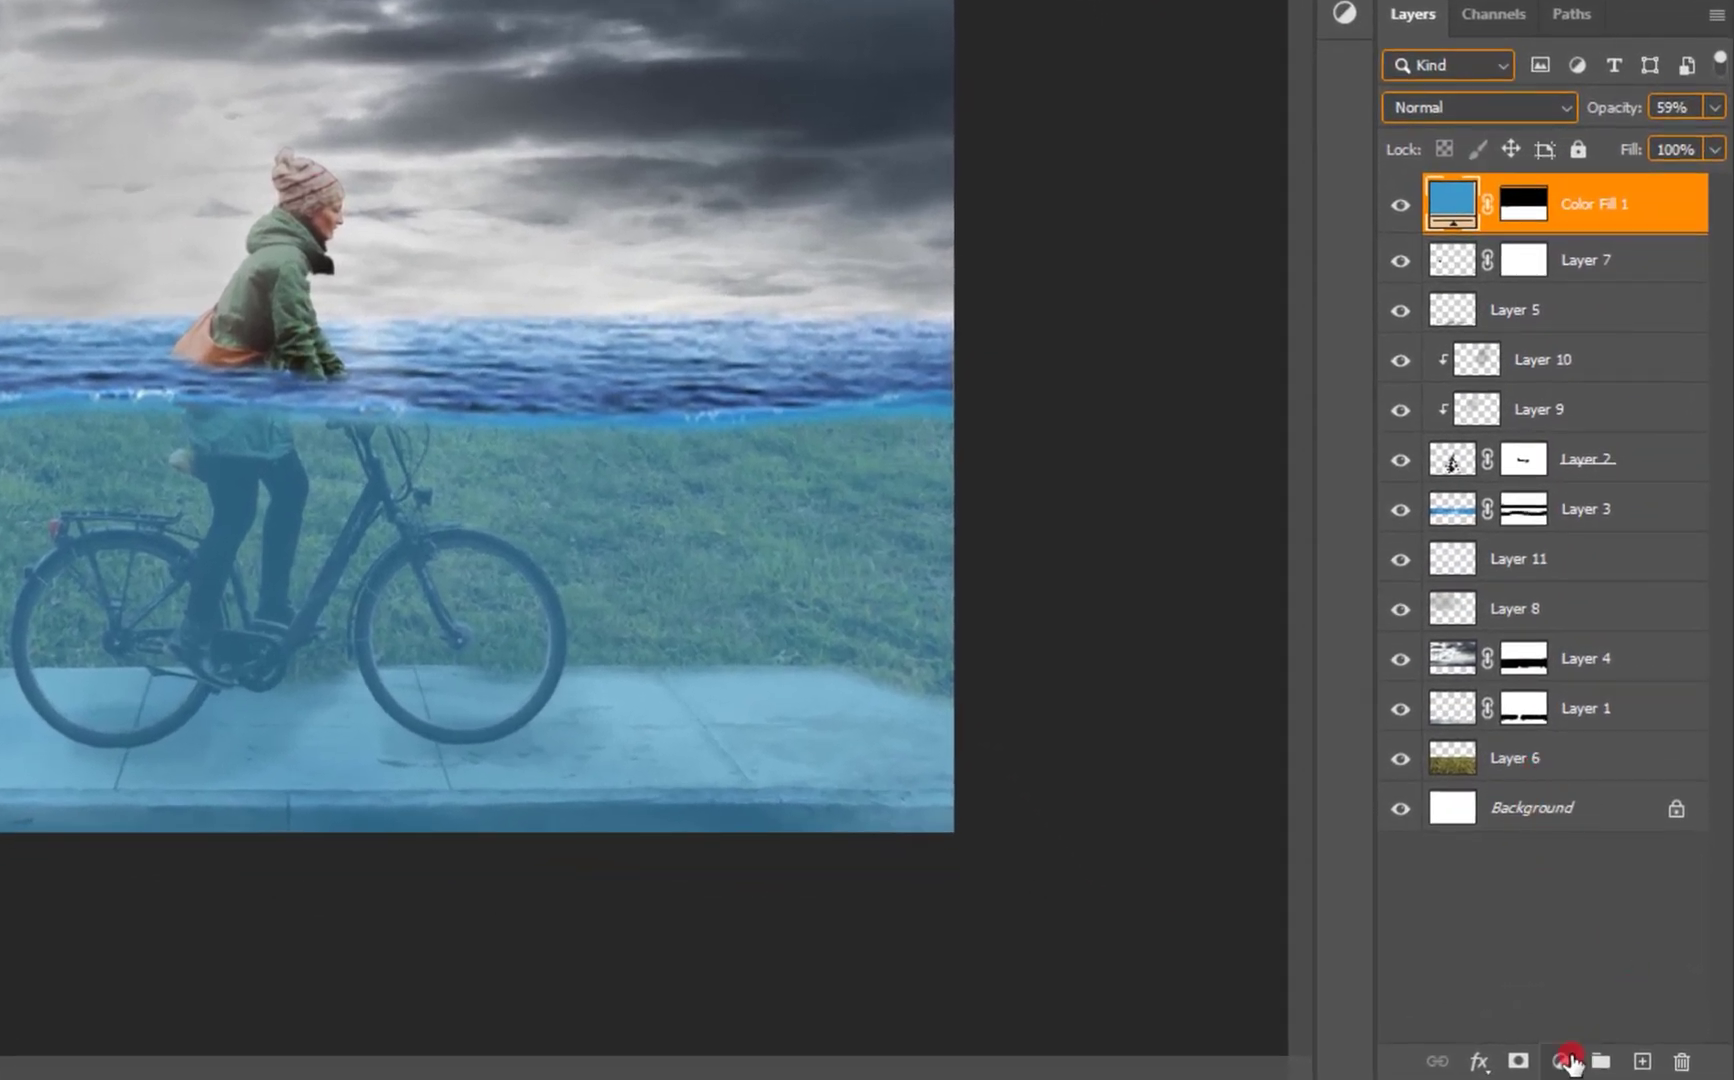
left_click(1560, 1058)
left_click(1612, 788)
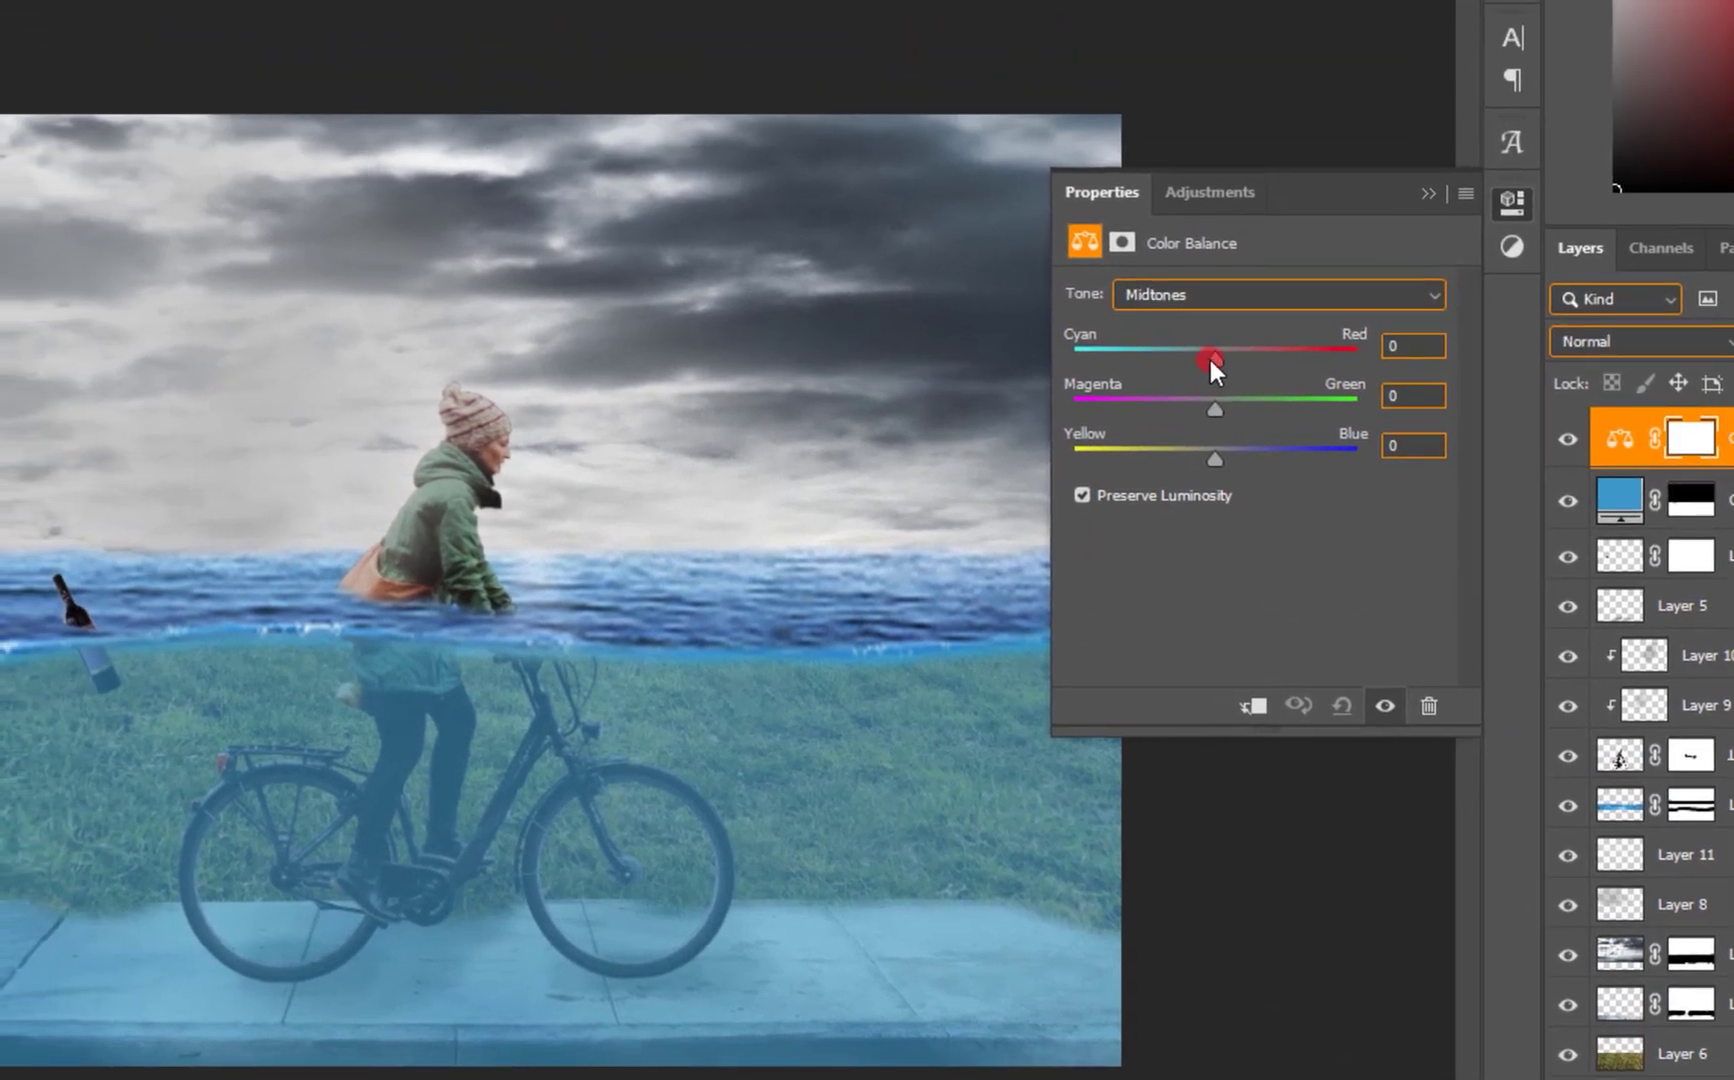
left_click_drag(1040, 120, 1077, 121)
left_click_drag(1246, 360, 1195, 360)
left_click_drag(1214, 452, 1212, 448)
left_click_drag(1227, 458, 1237, 458)
left_click(1424, 176)
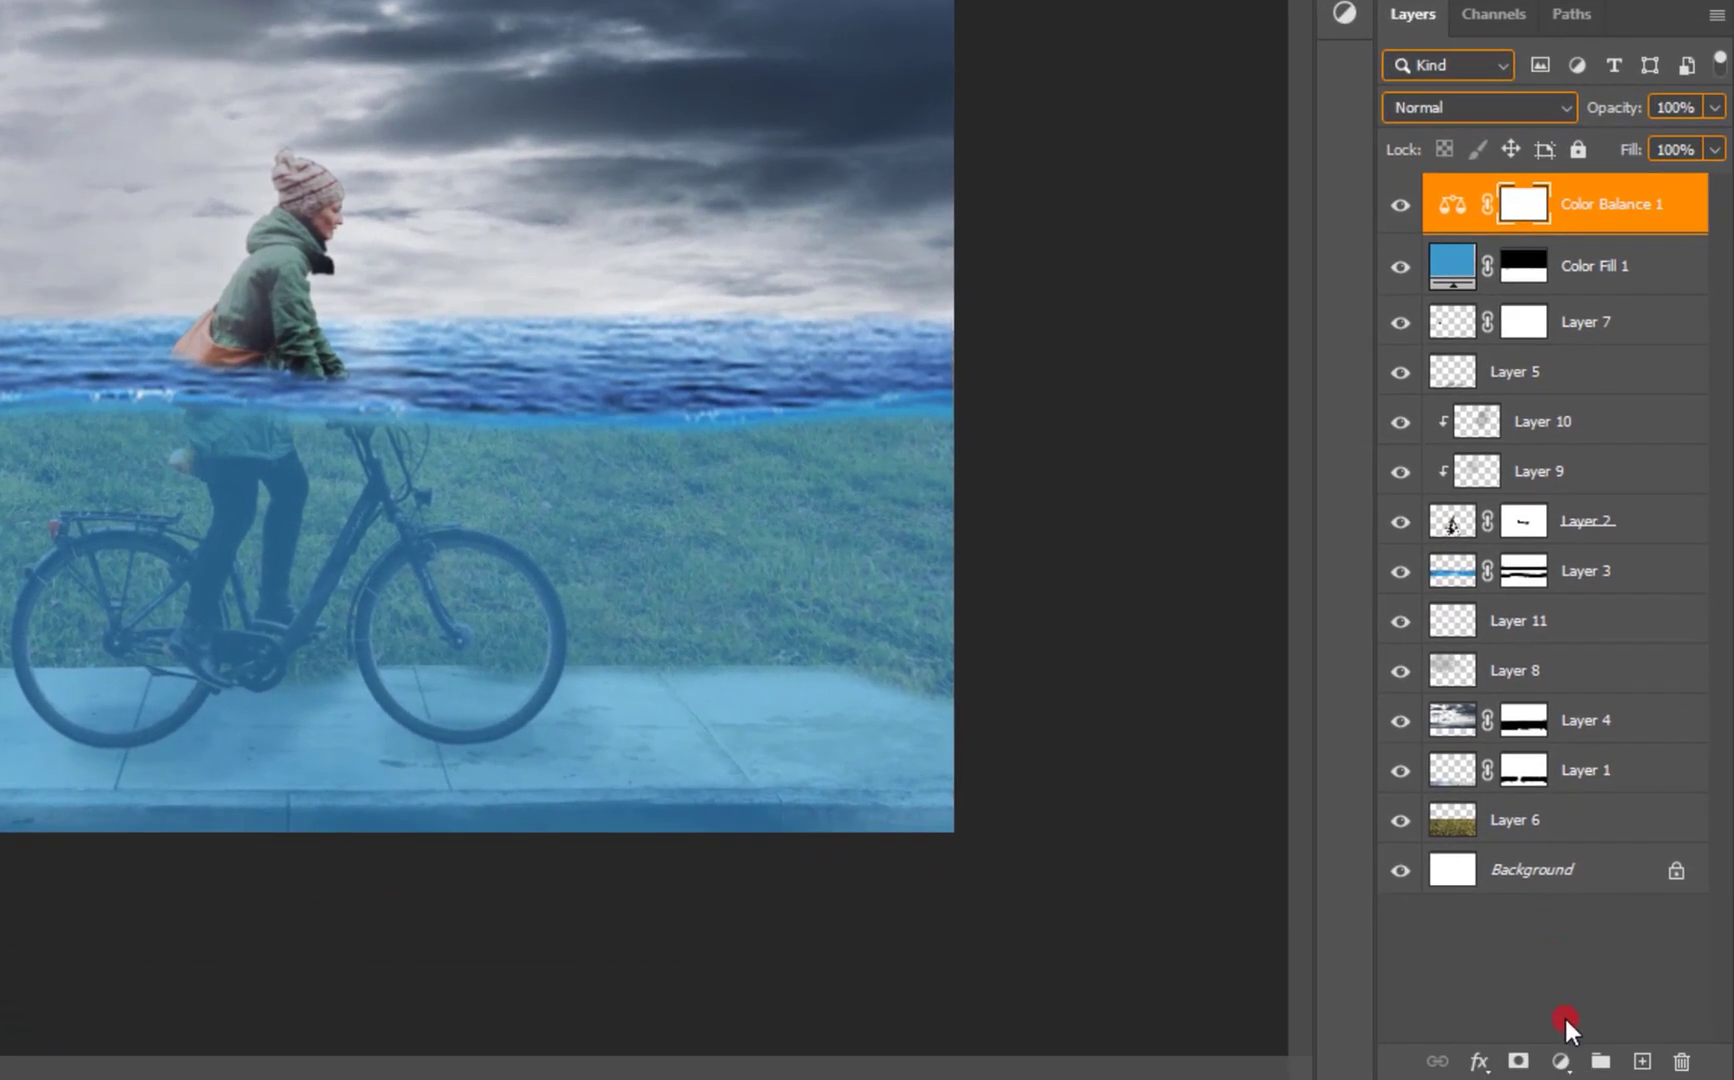
Add a Photo Filter adjustment layer on top, using Warming Filter (85) at 29% density.
left_click(1562, 1060)
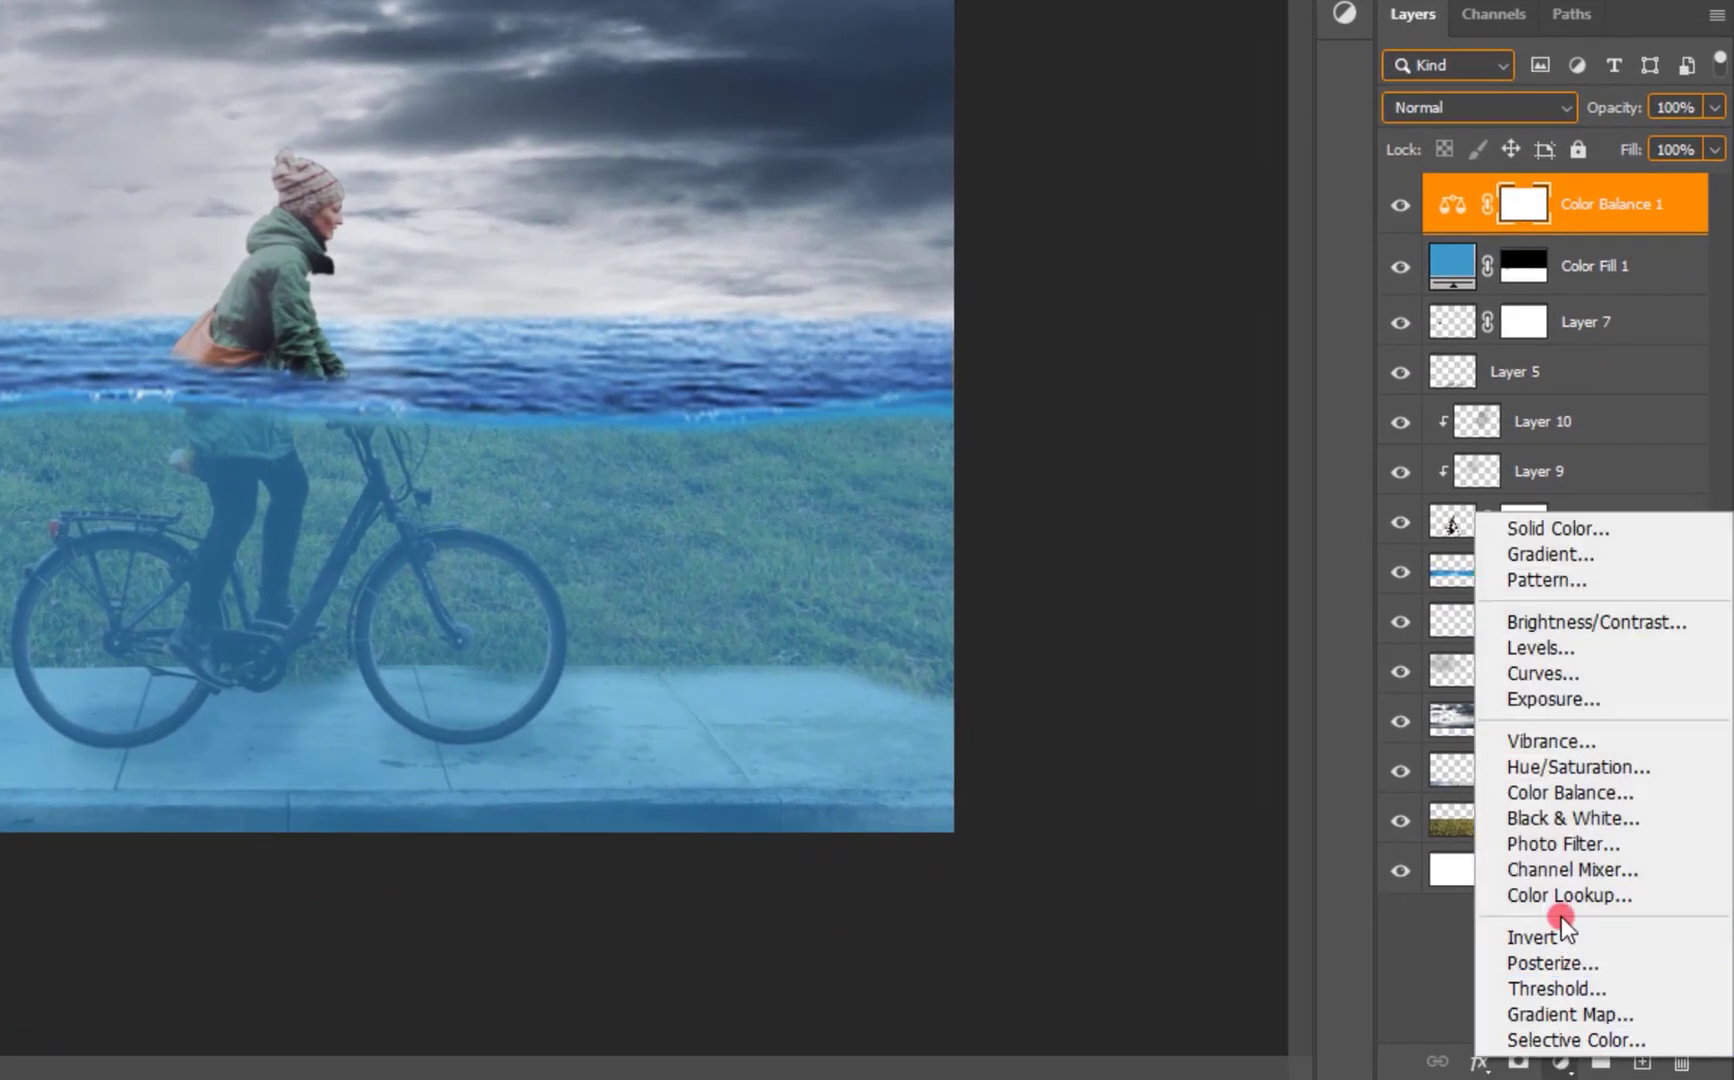
left_click(1610, 844)
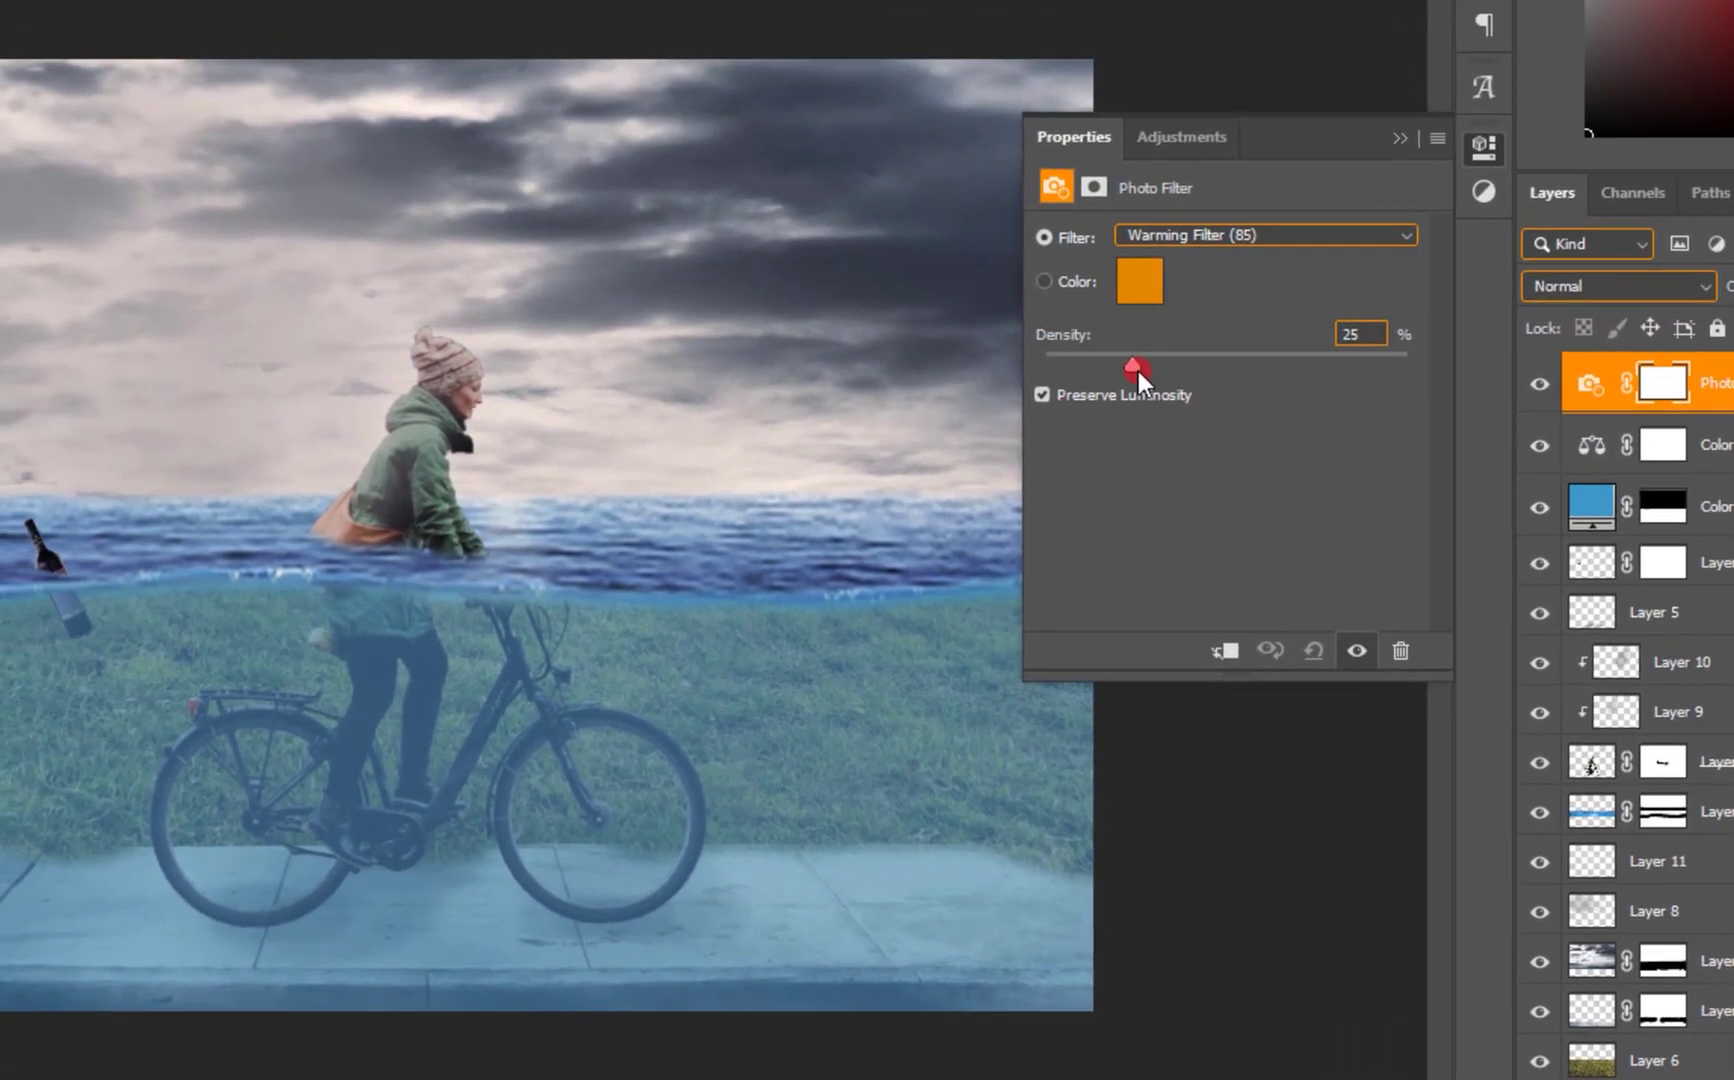
left_click_drag(1139, 373, 1176, 383)
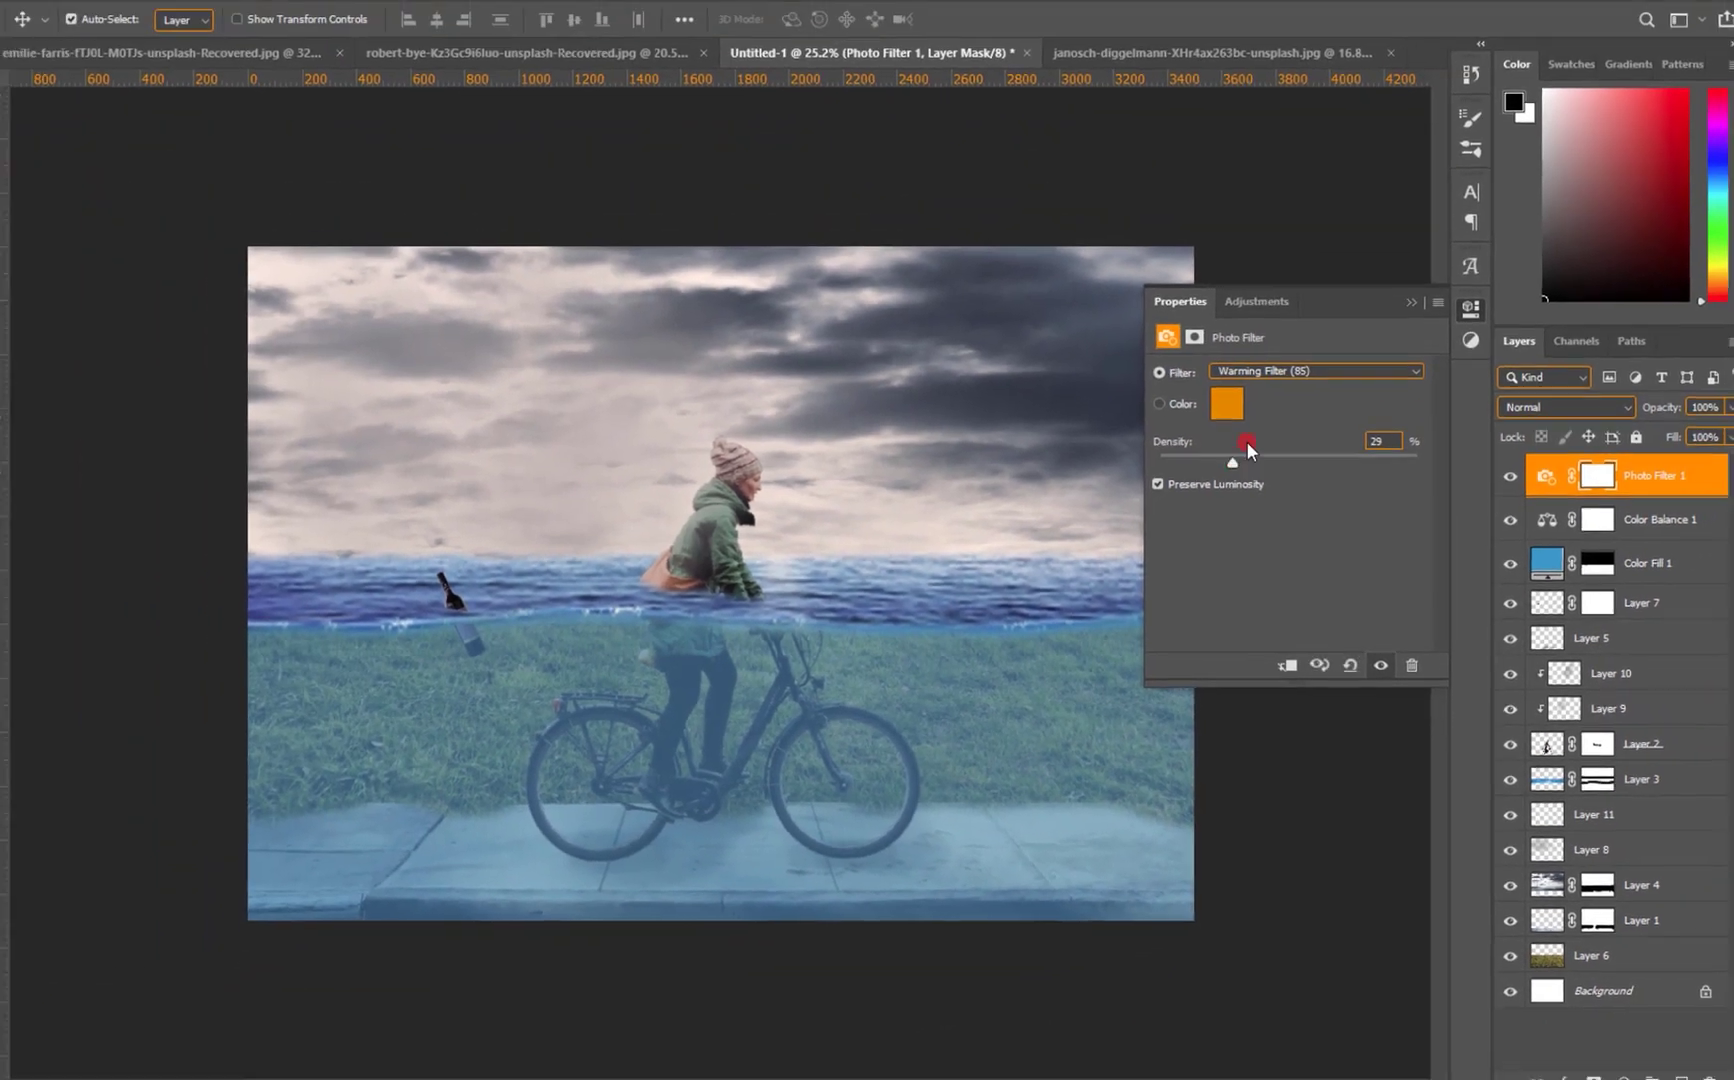
left_click(1416, 188)
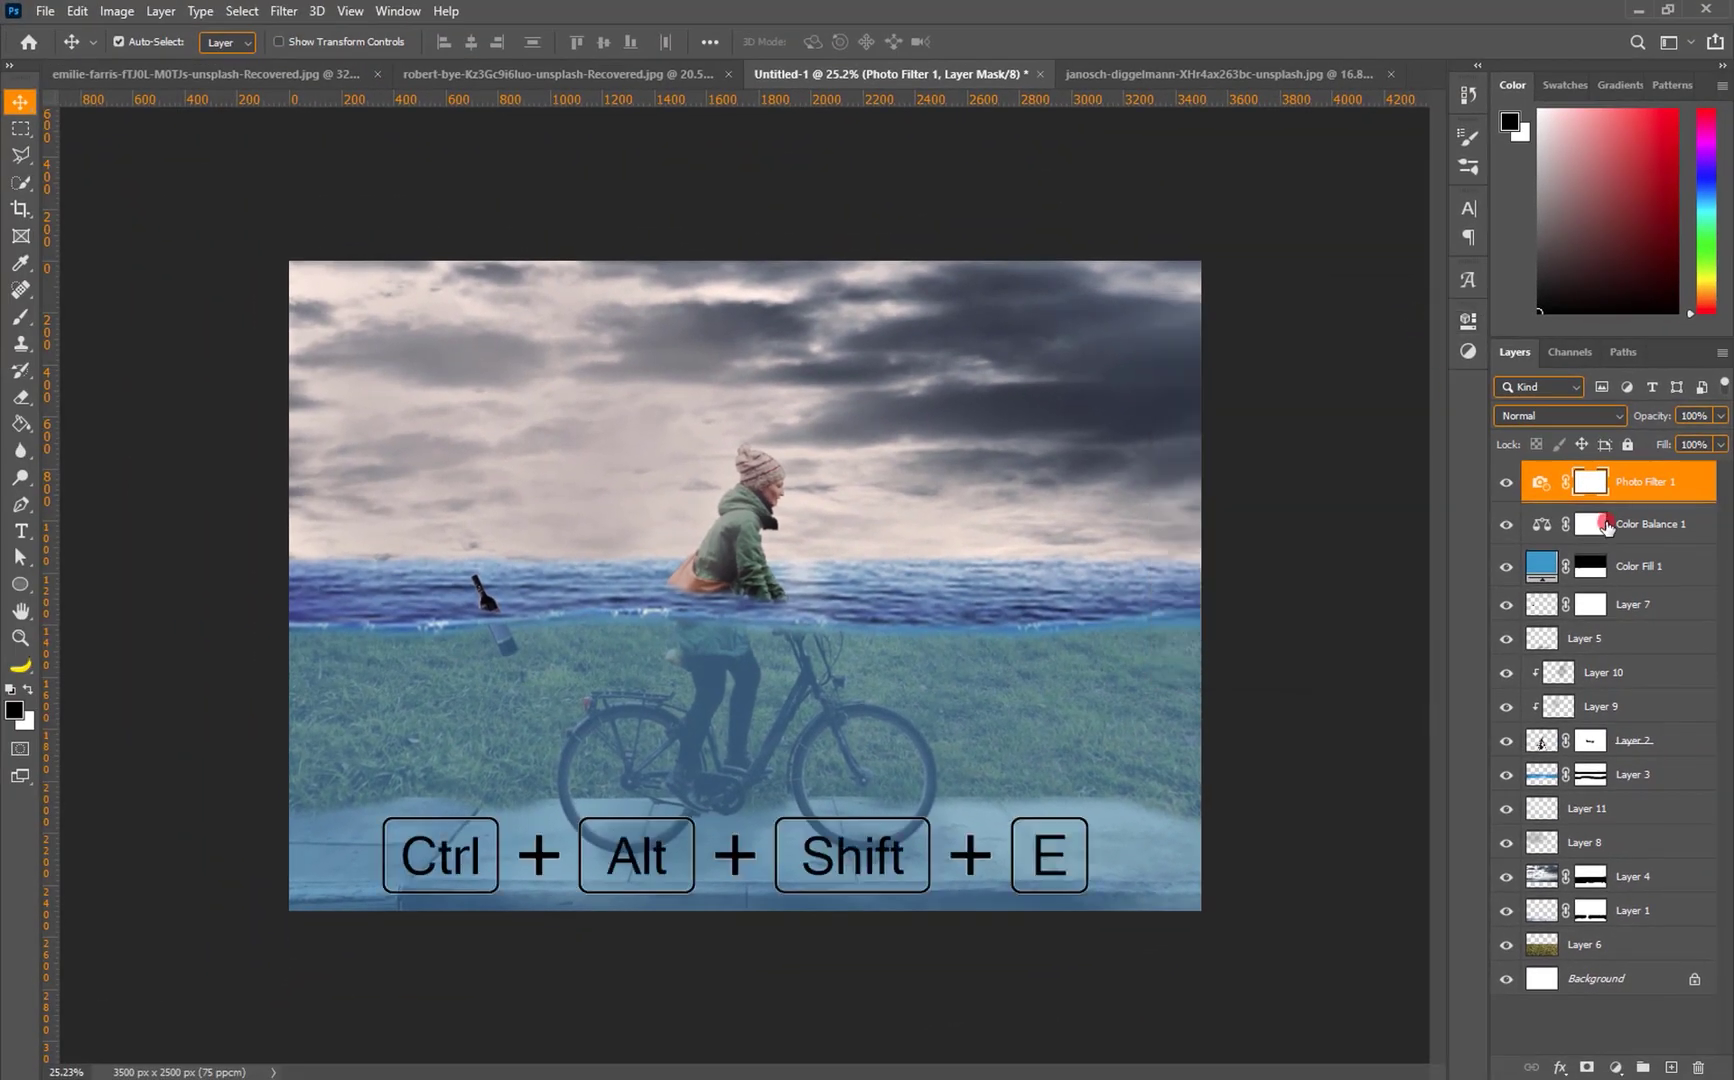
Stamp all visible layers into a new top layer and open it in the Camera Raw Filter.
key("ctrl+alt+shift+e")
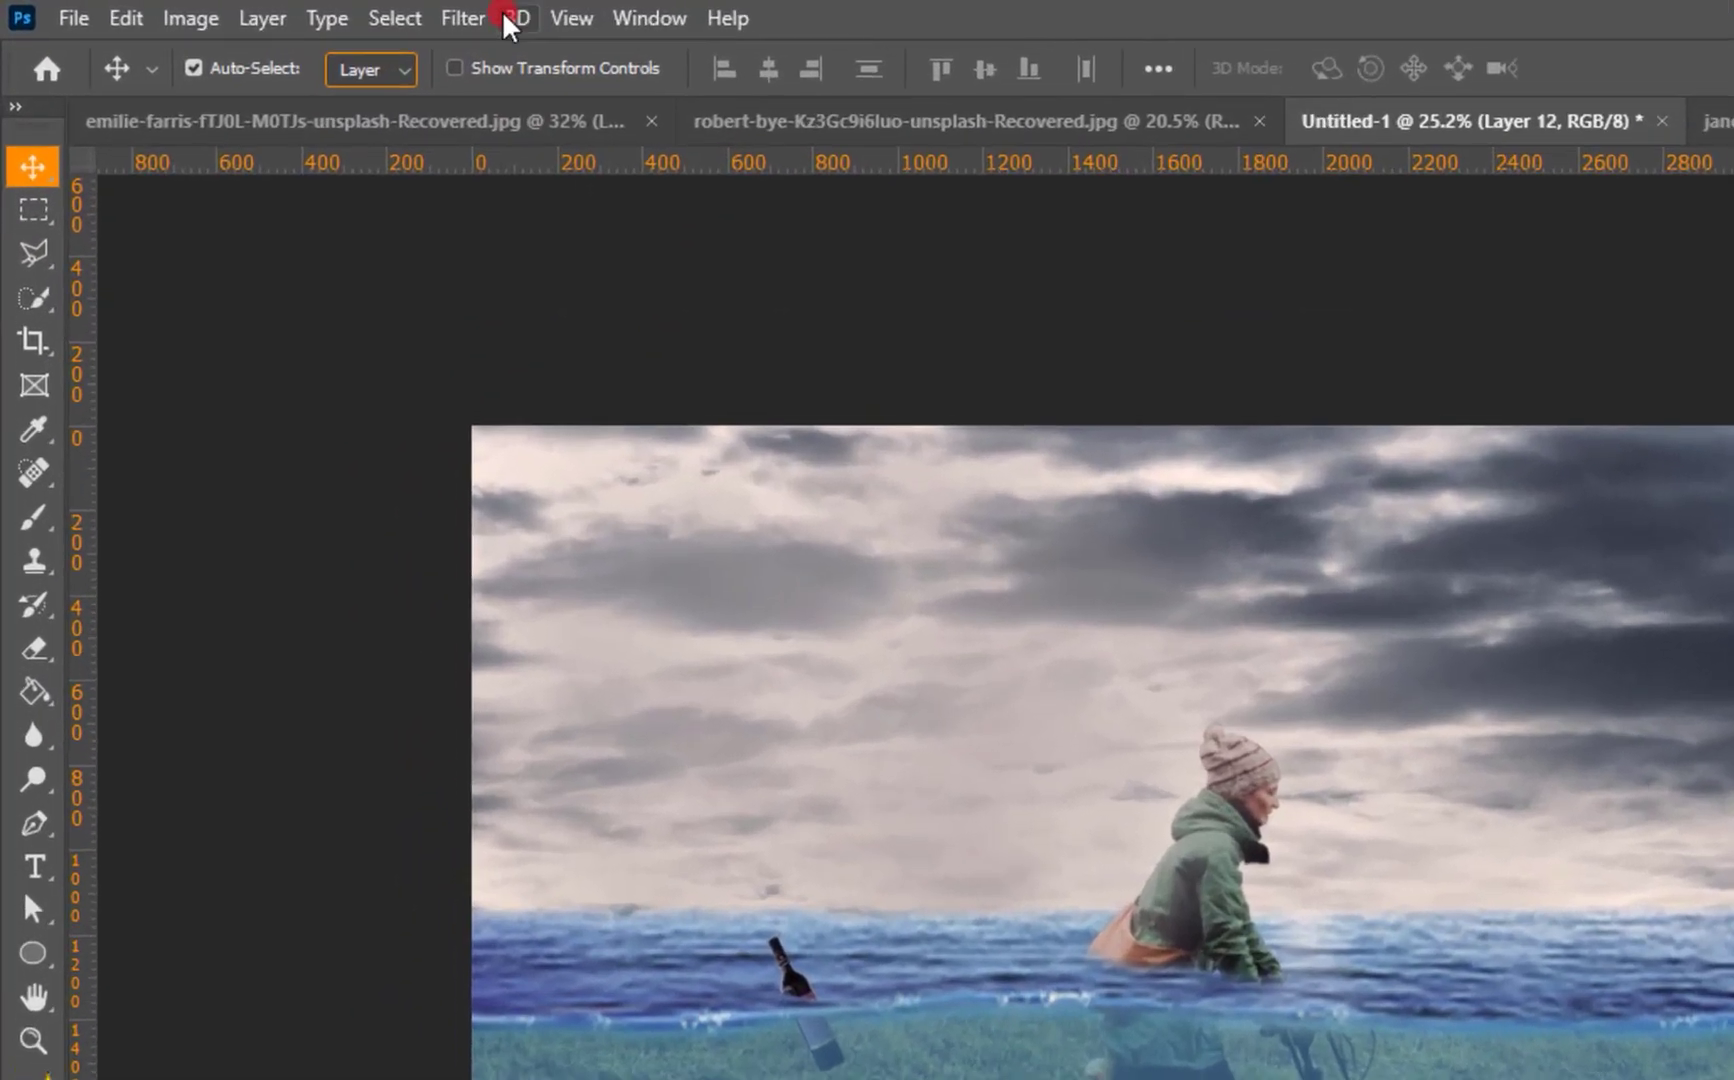
left_click(301, 11)
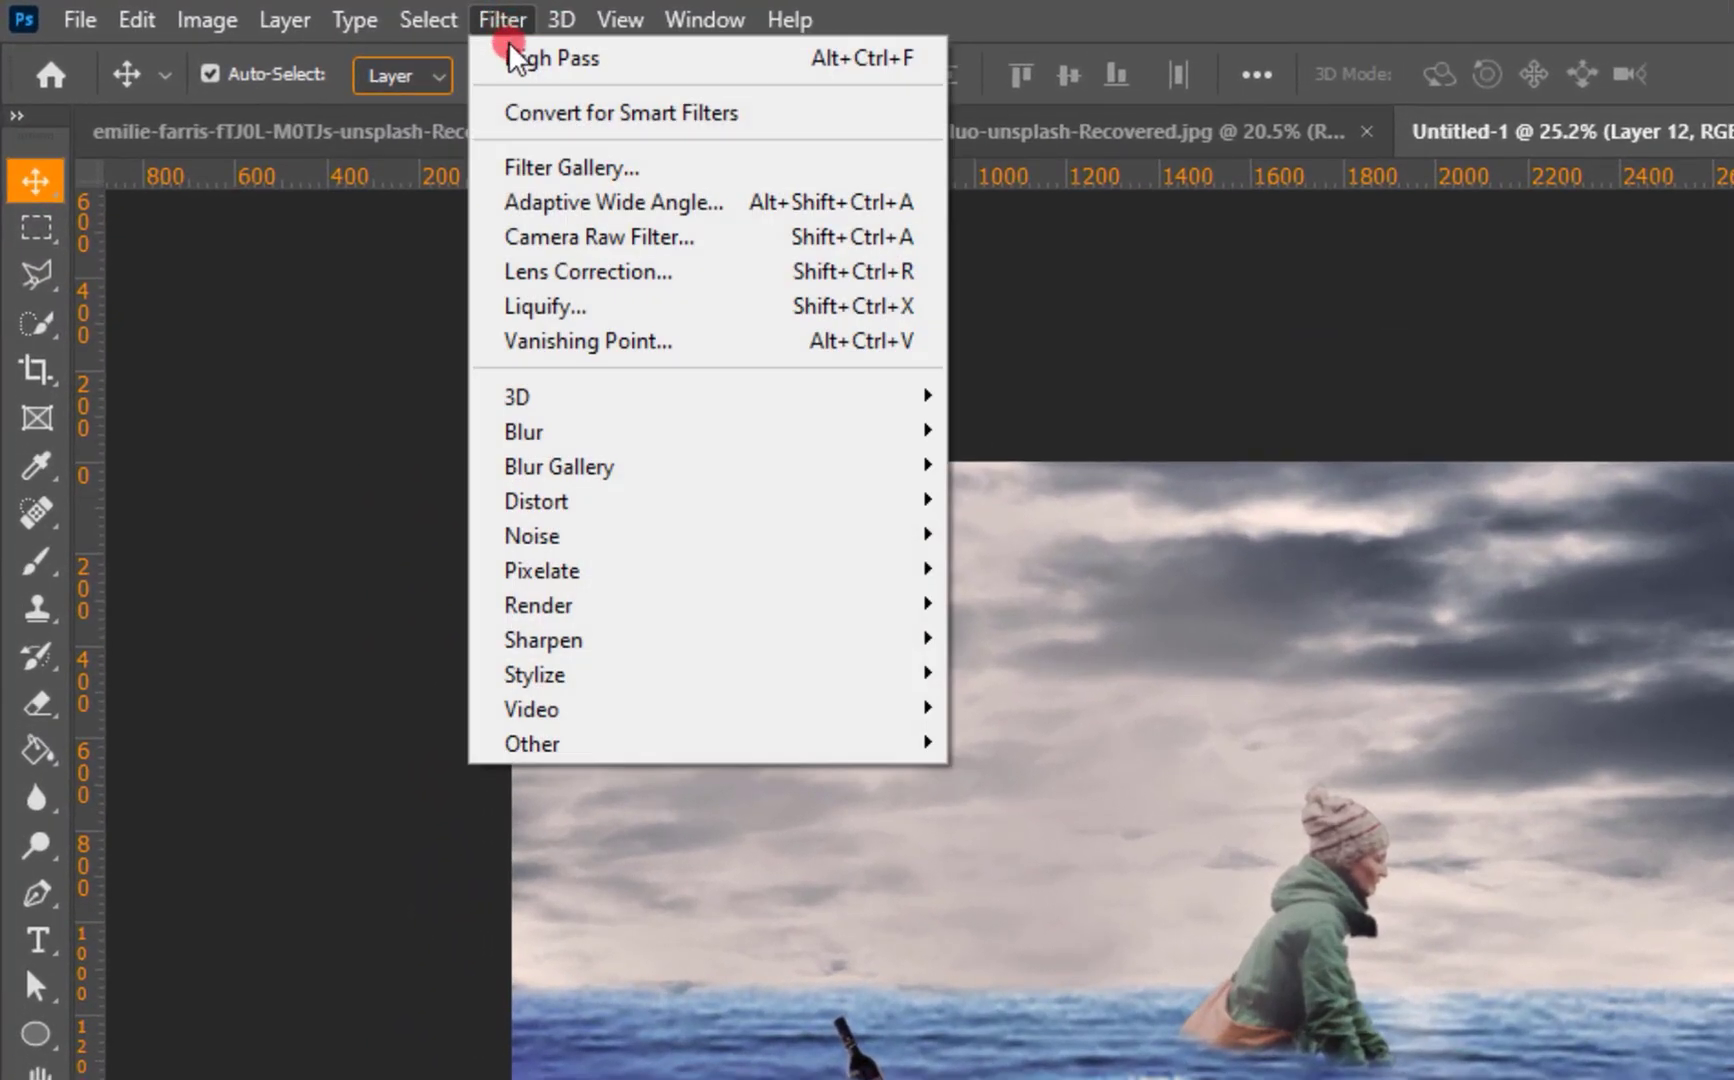
left_click(570, 238)
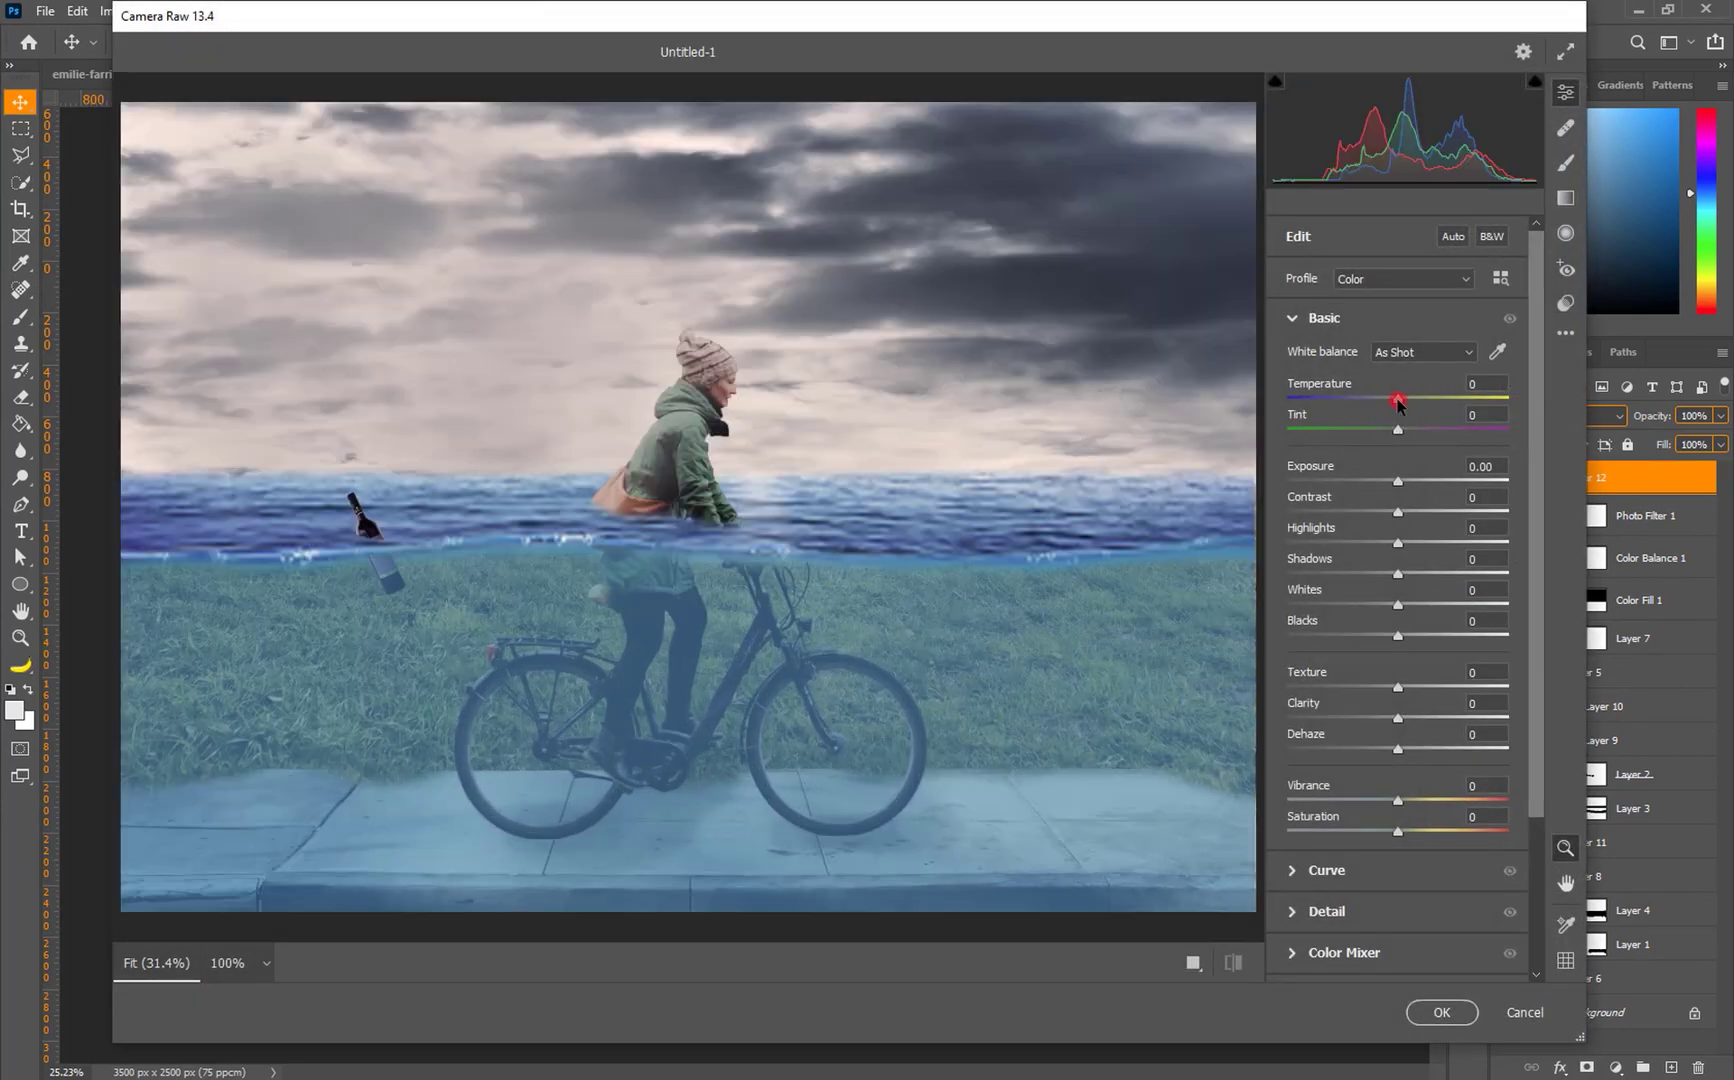
Set the temperature to -8, contrast to +56 and highlights to -100 in the basic adjustments.
left_click_drag(1398, 401, 1389, 404)
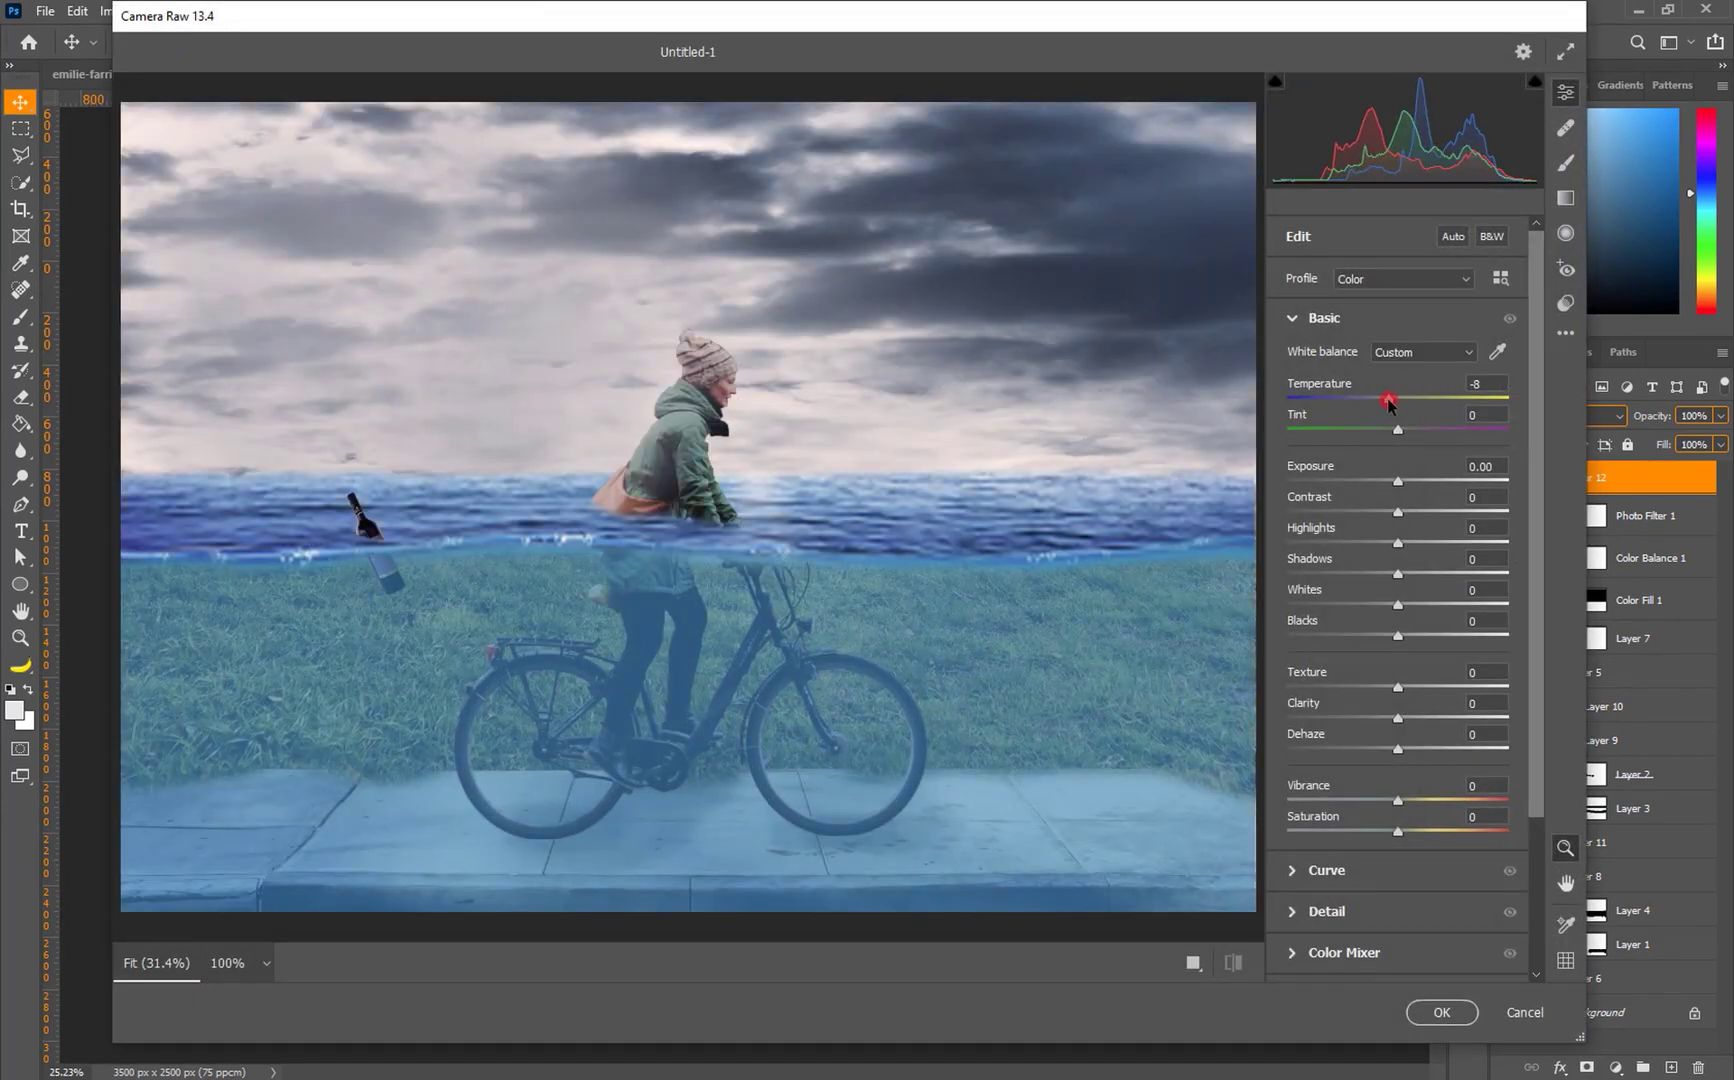
left_click(1399, 512)
left_click_drag(1399, 512, 1258, 550)
left_click(1398, 545)
Set shadows to +46, whites to -100, blacks to +50, vibrance to -8 and saturation to -21.
left_click(1398, 586)
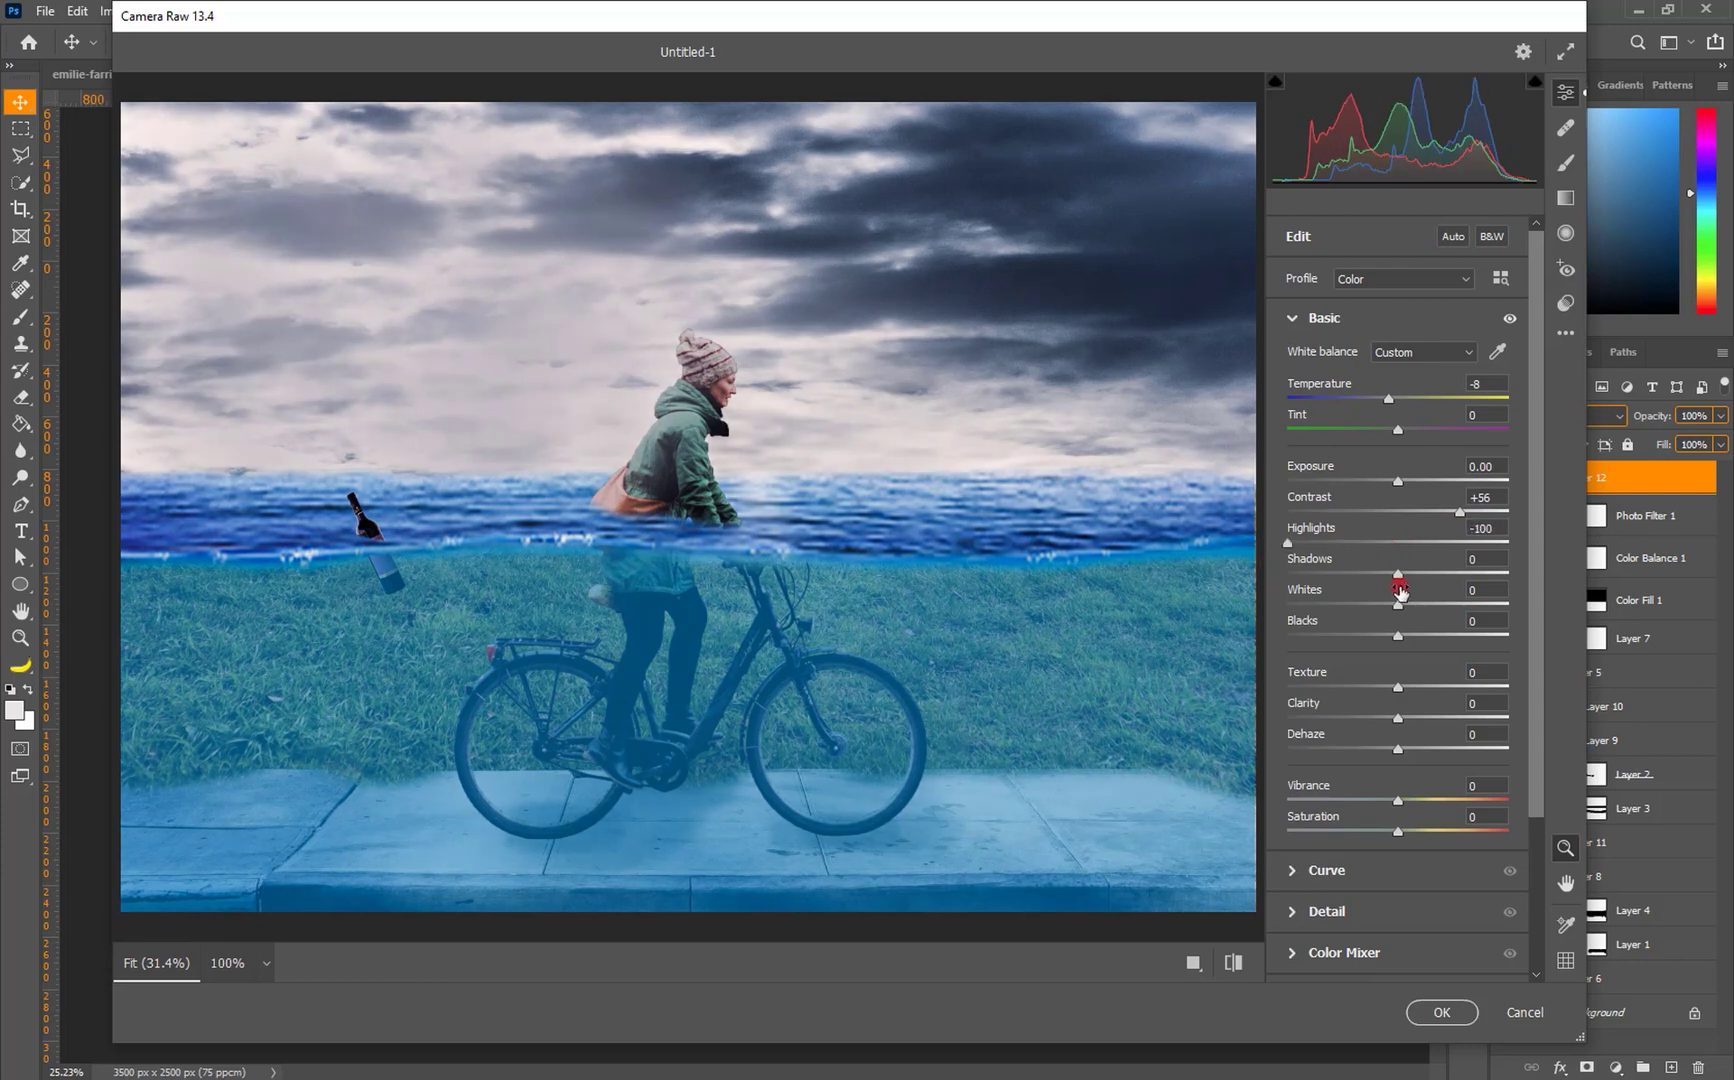
left_click_drag(1398, 578, 1155, 600)
left_click(1389, 652)
left_click_drag(1405, 645, 1453, 633)
left_click(1395, 805)
left_click_drag(1395, 805, 1371, 836)
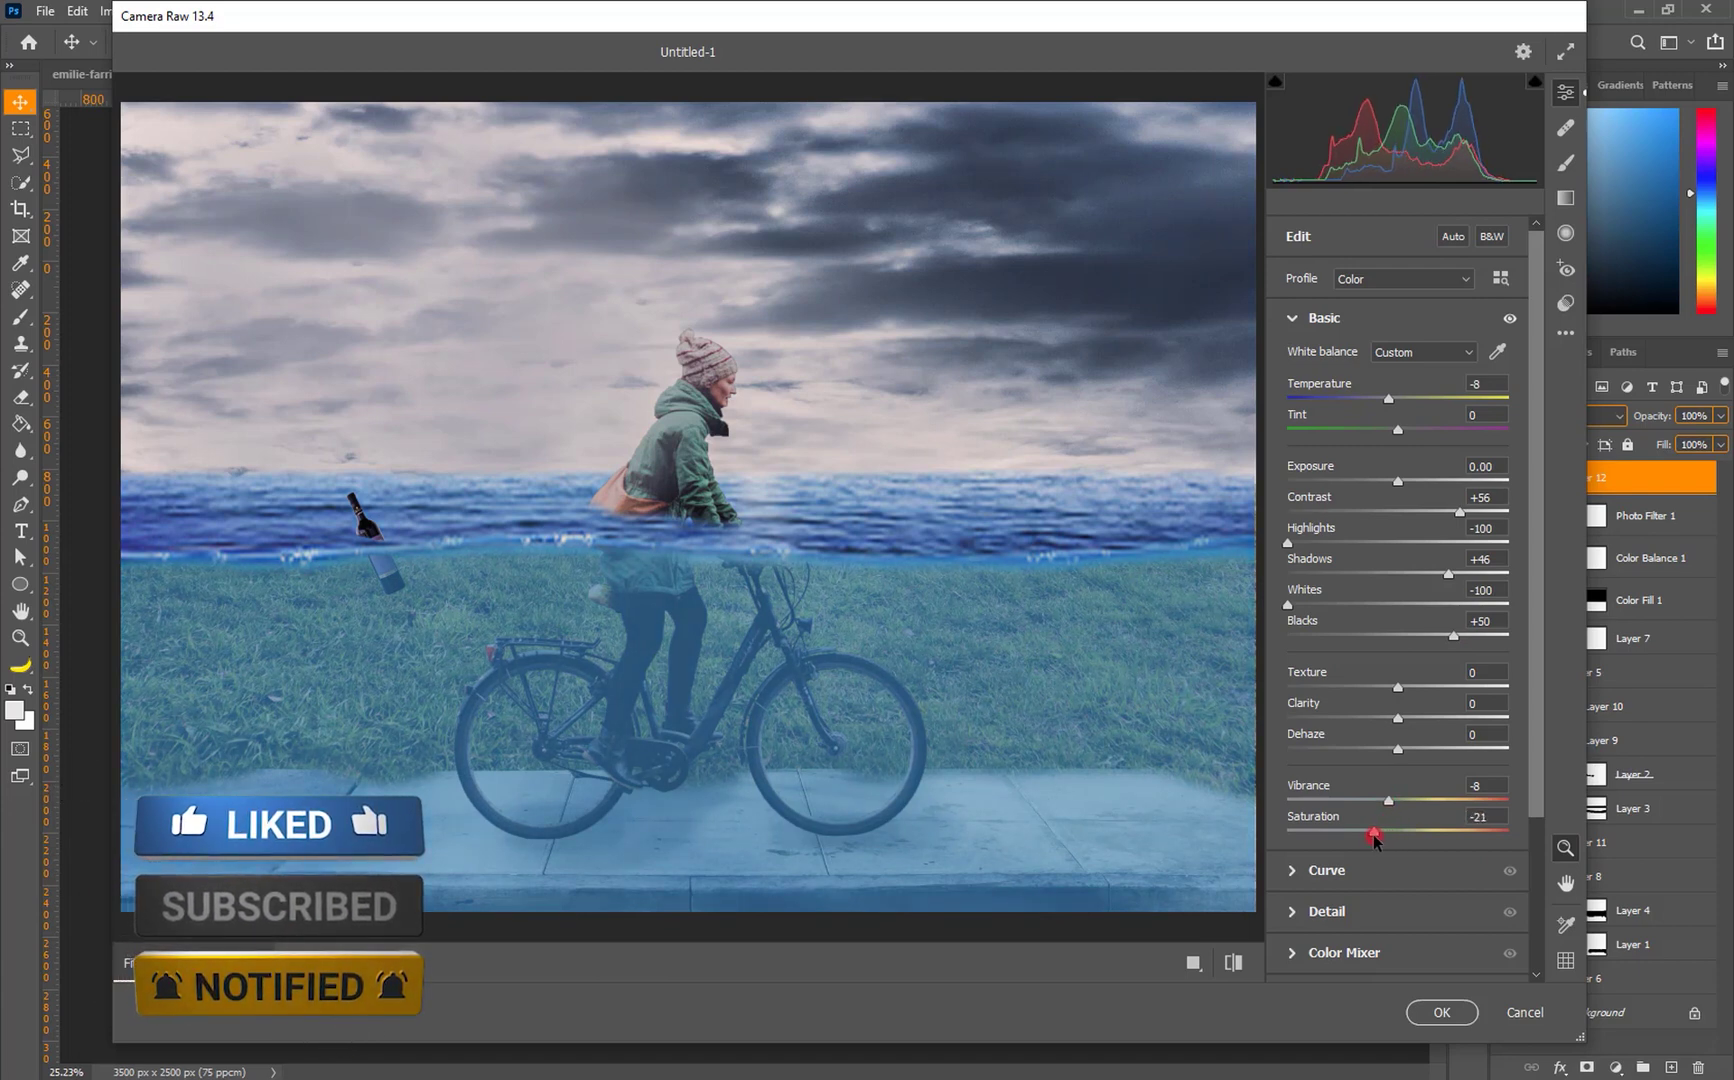
Shift the Oranges hue to -7 in the Color Mixer's HSL adjustments.
left_click(1294, 320)
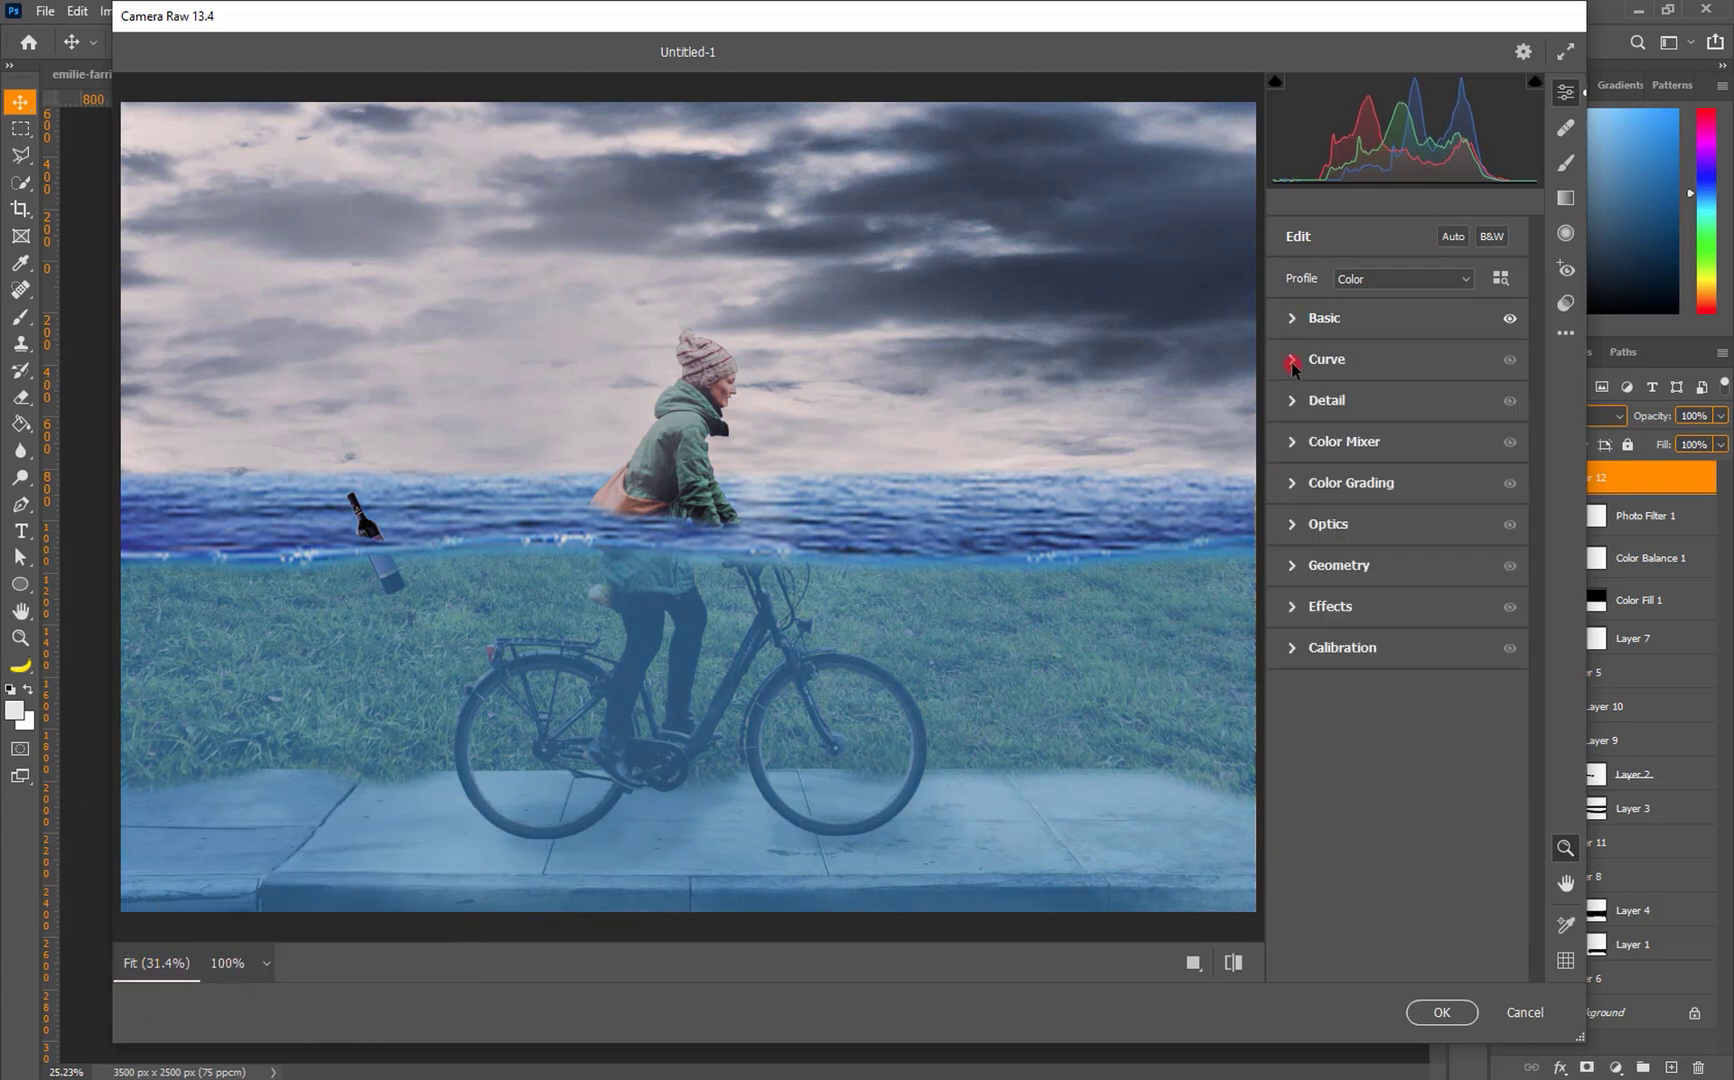
left_click(1288, 443)
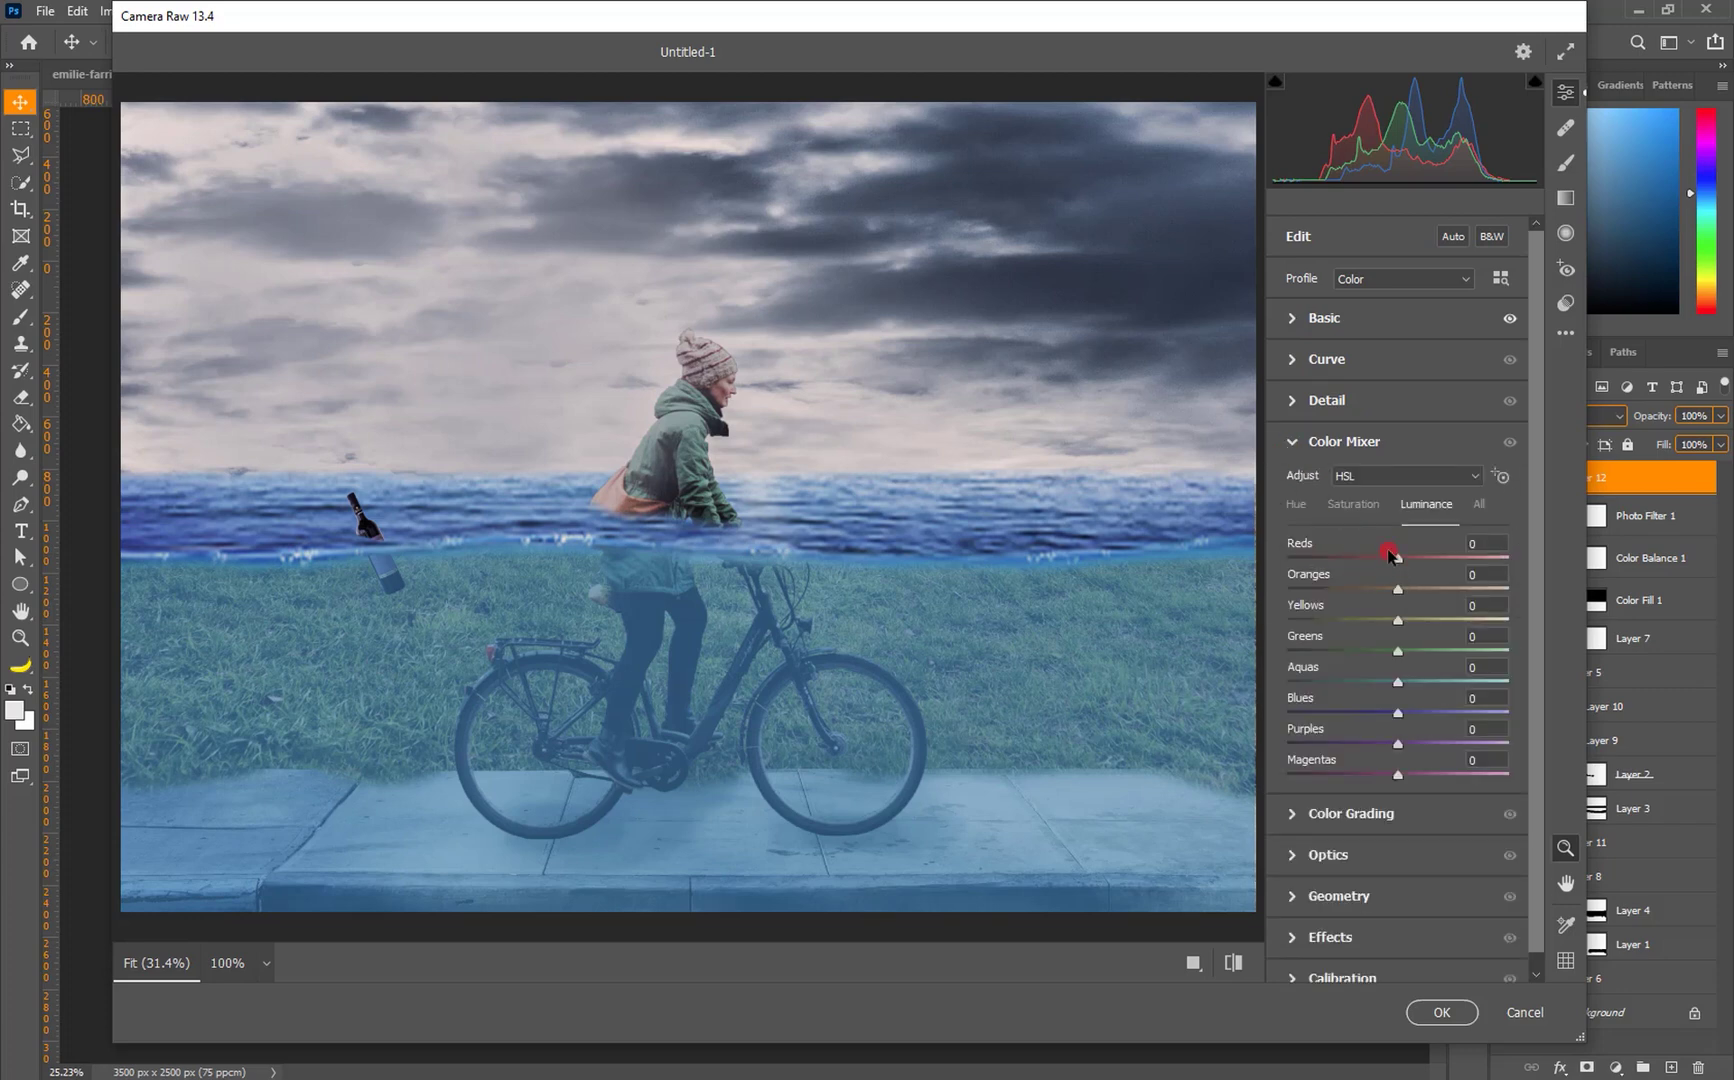
left_click(1296, 506)
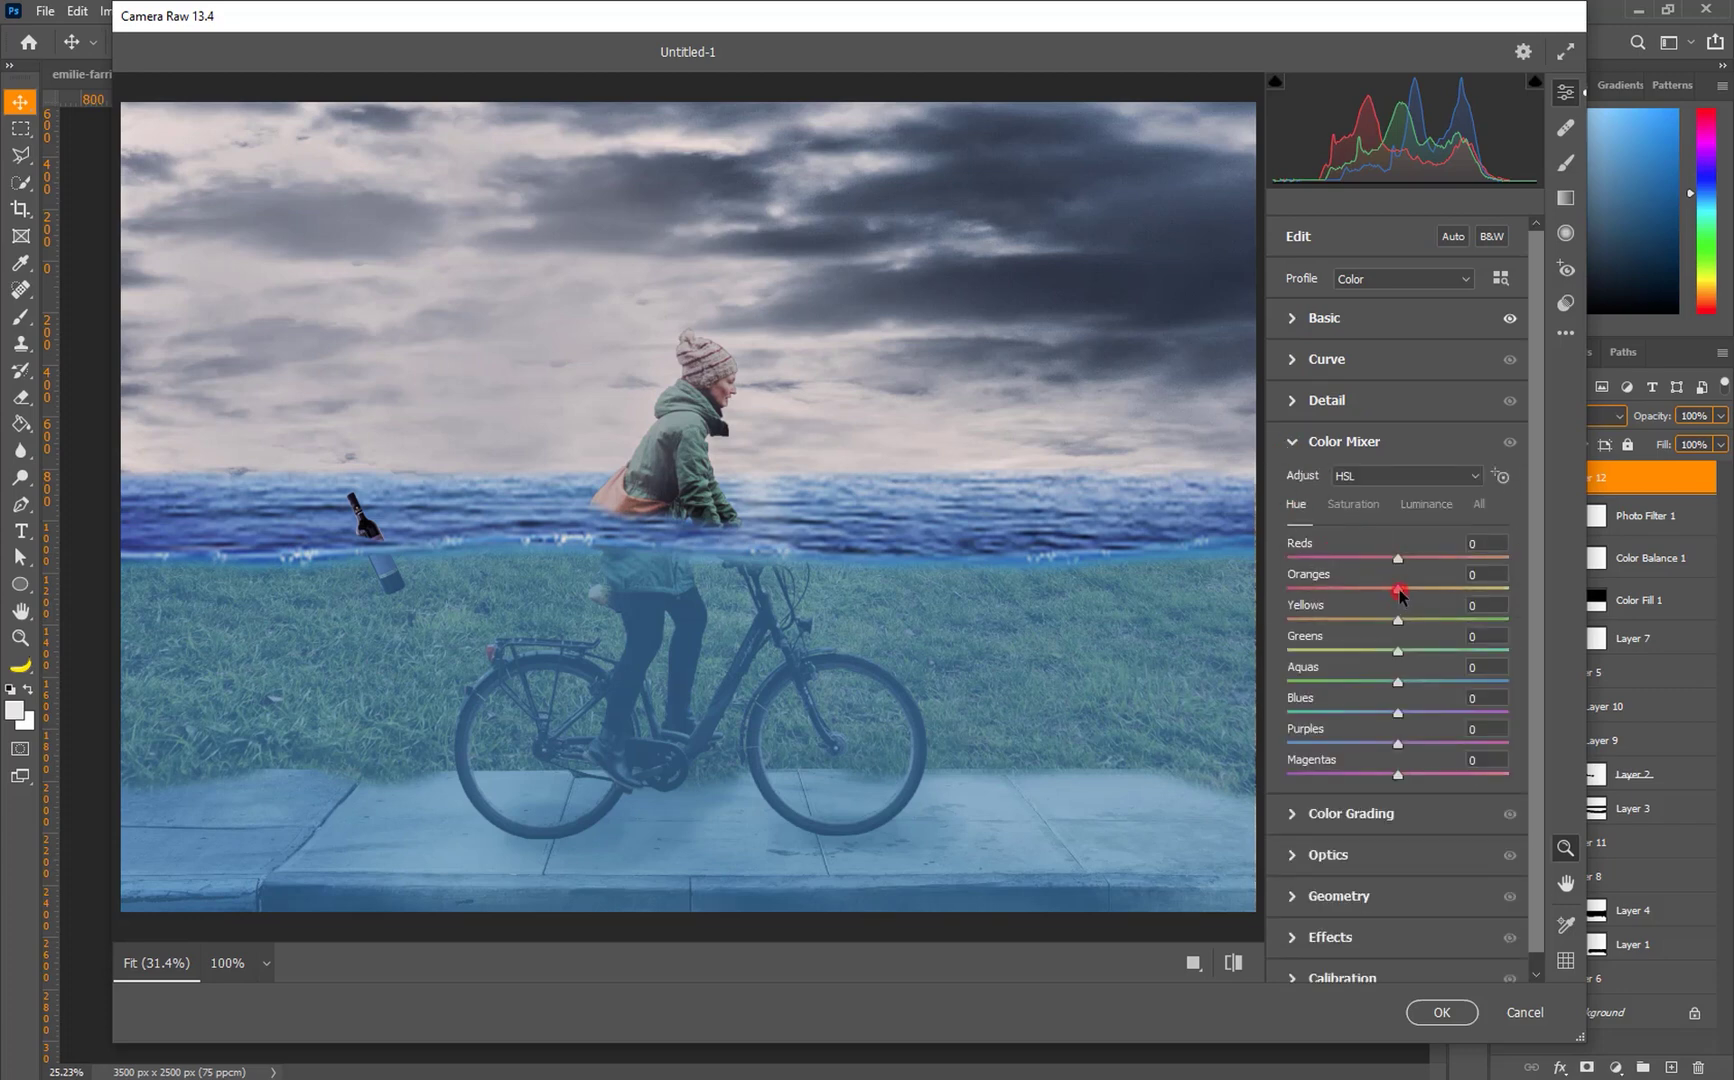
left_click_drag(1400, 594, 1393, 595)
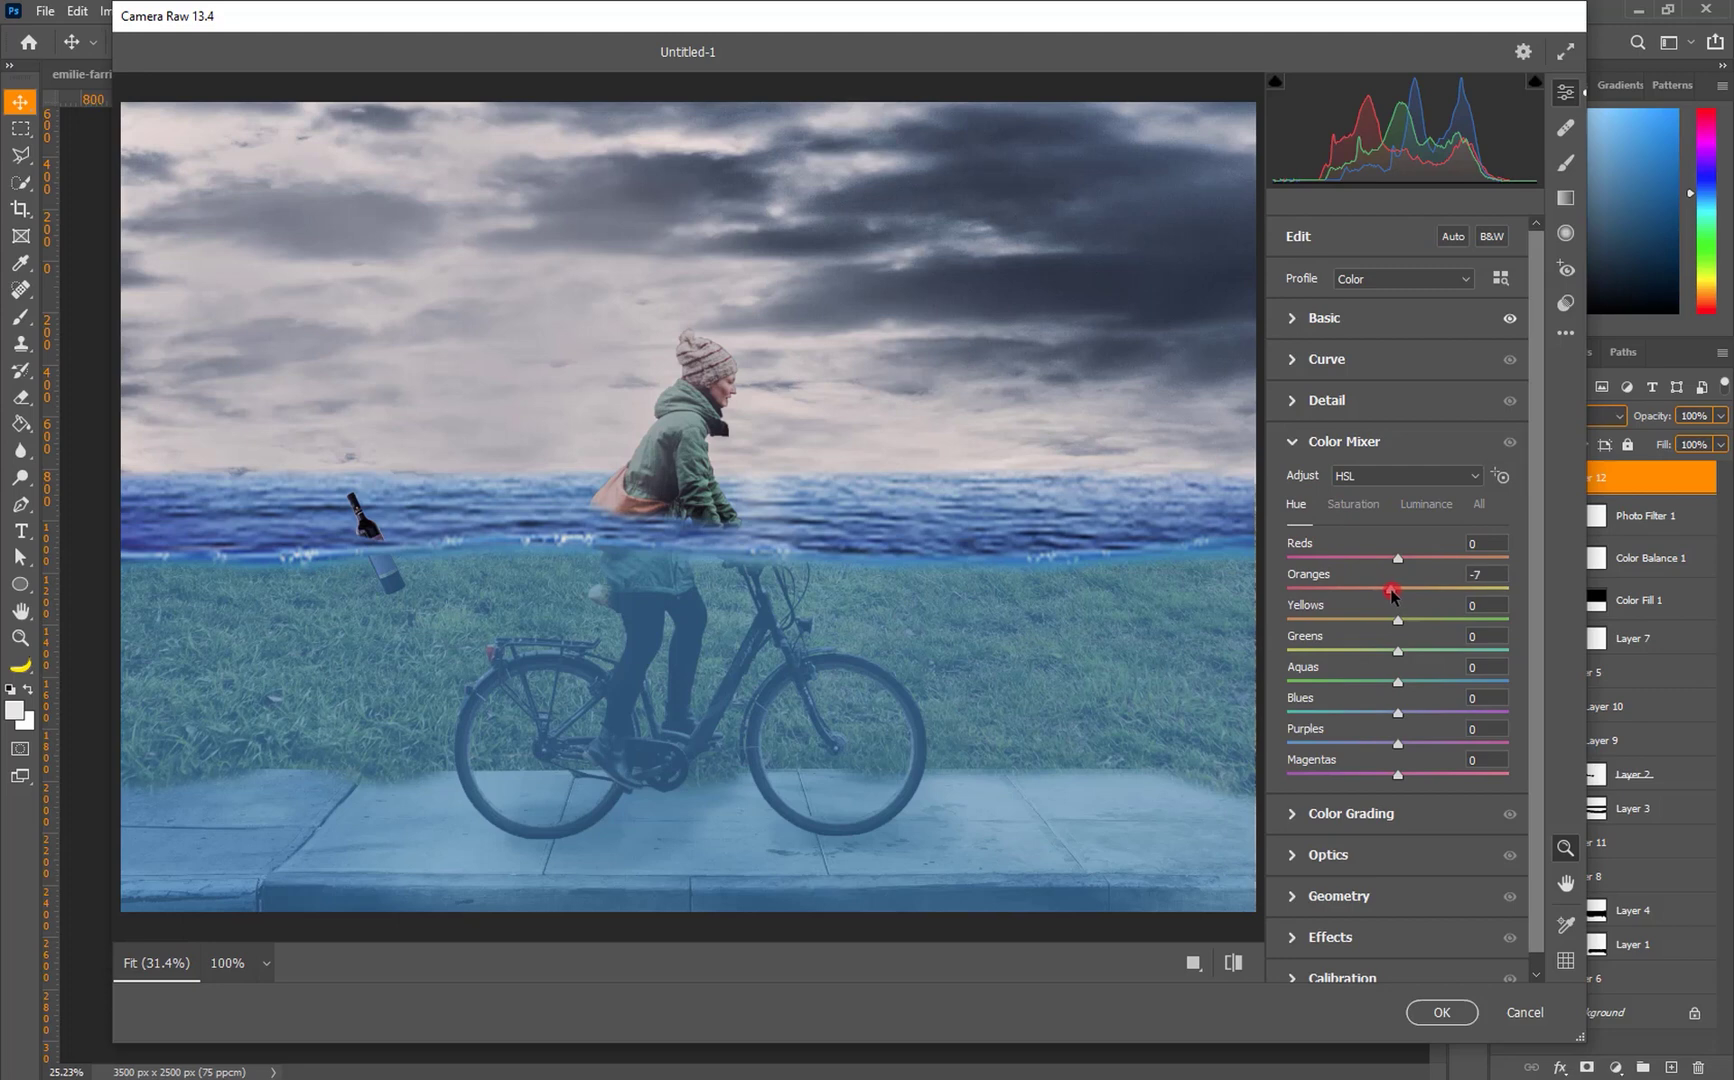
Raise the Oranges saturation and set the Yellows luminance to +16 in the Color Mixer.
left_click(1354, 506)
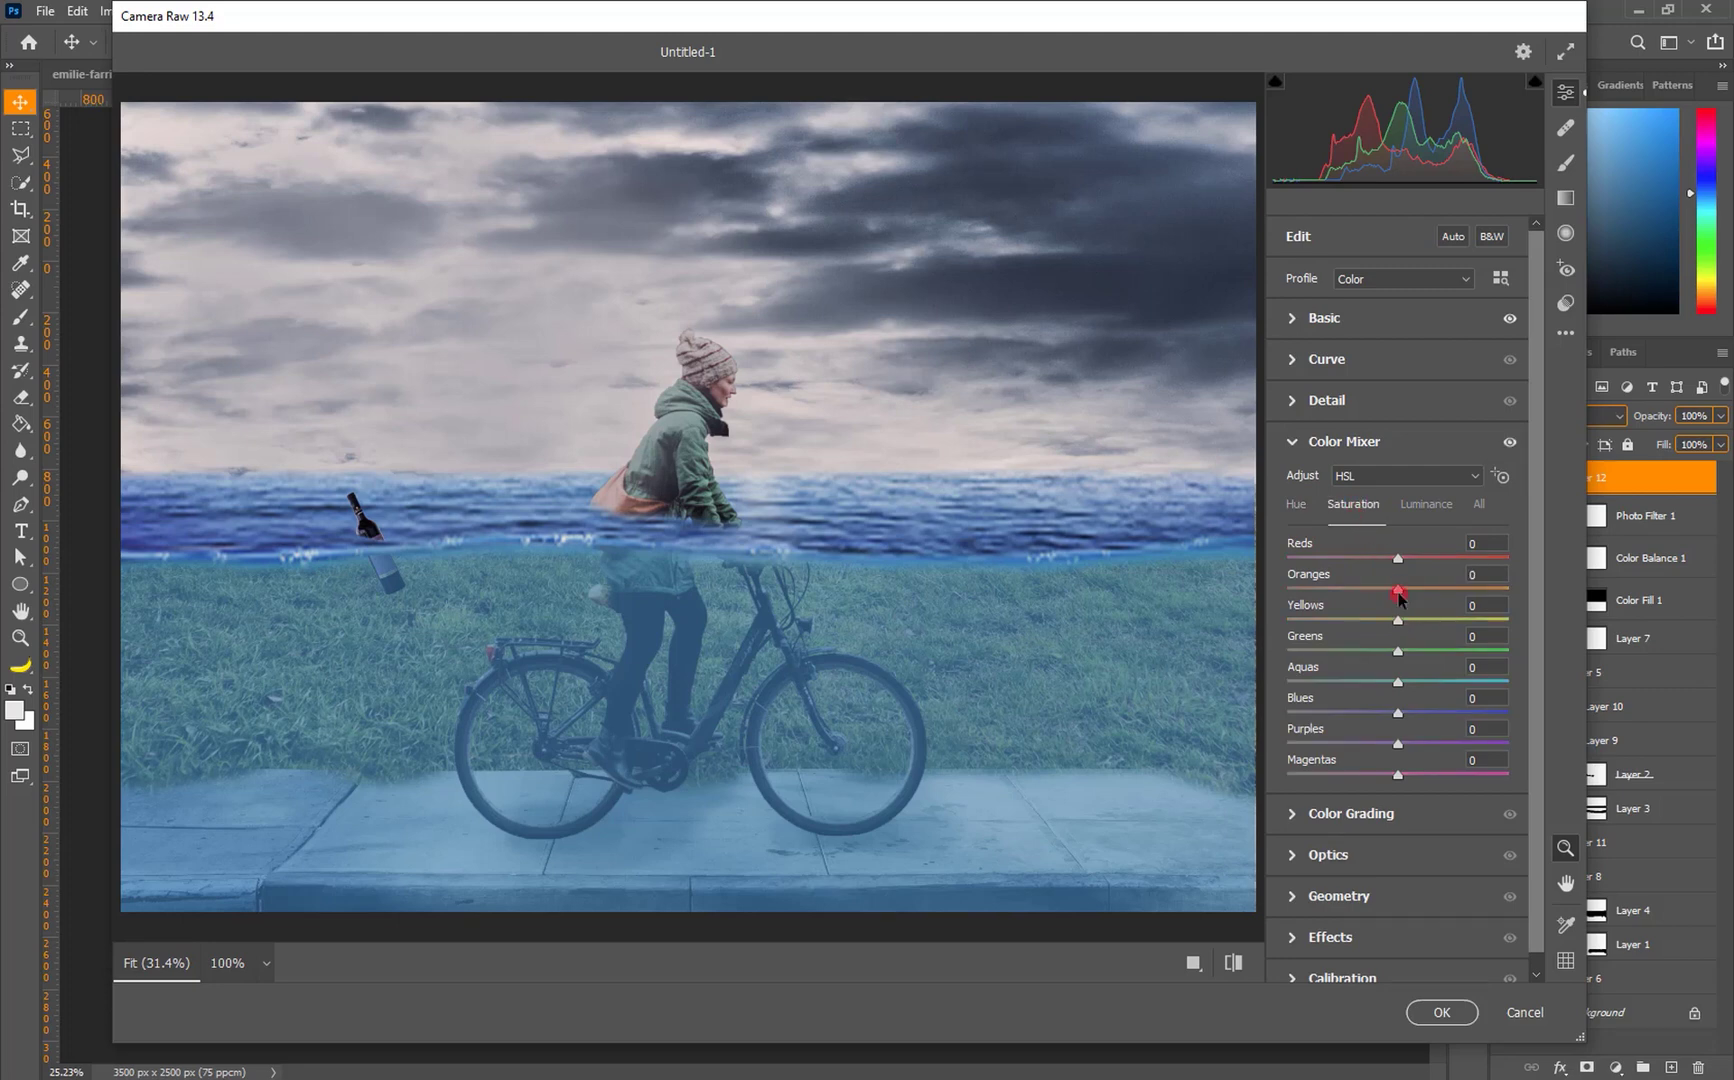
left_click_drag(1398, 589, 1431, 570)
left_click(1425, 508)
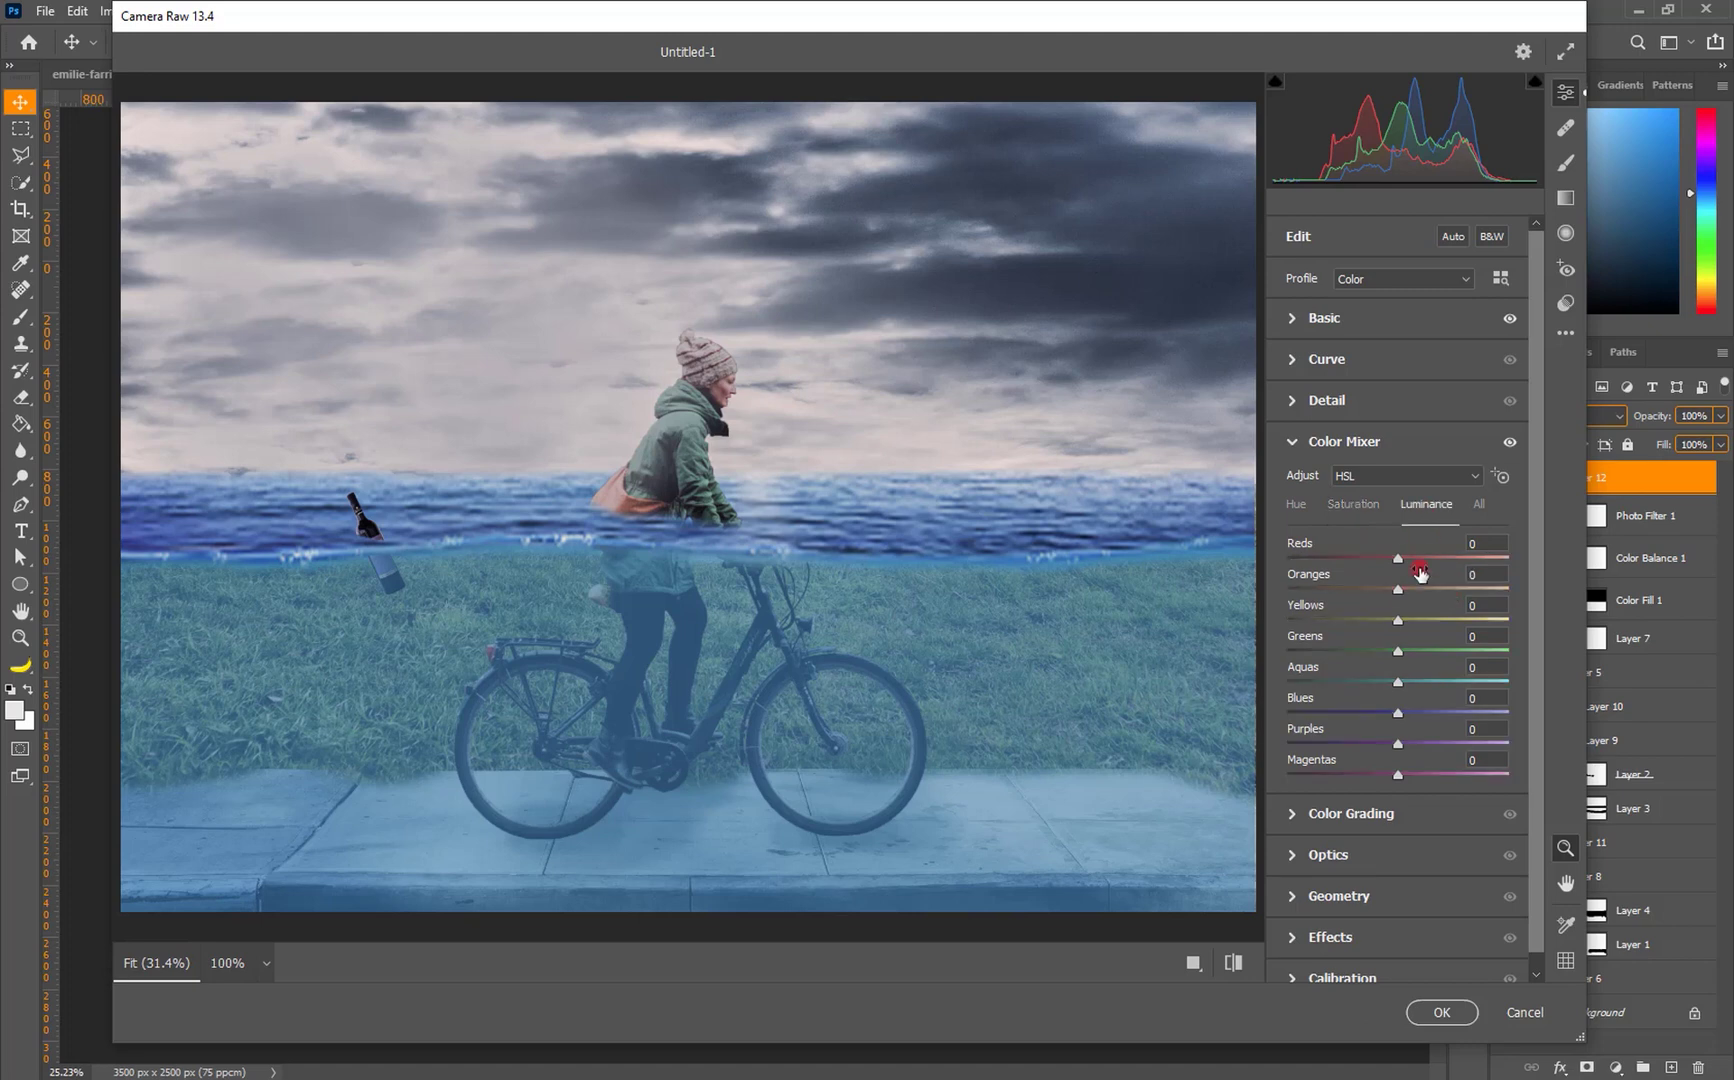
left_click_drag(1398, 624, 1416, 628)
left_click(1293, 445)
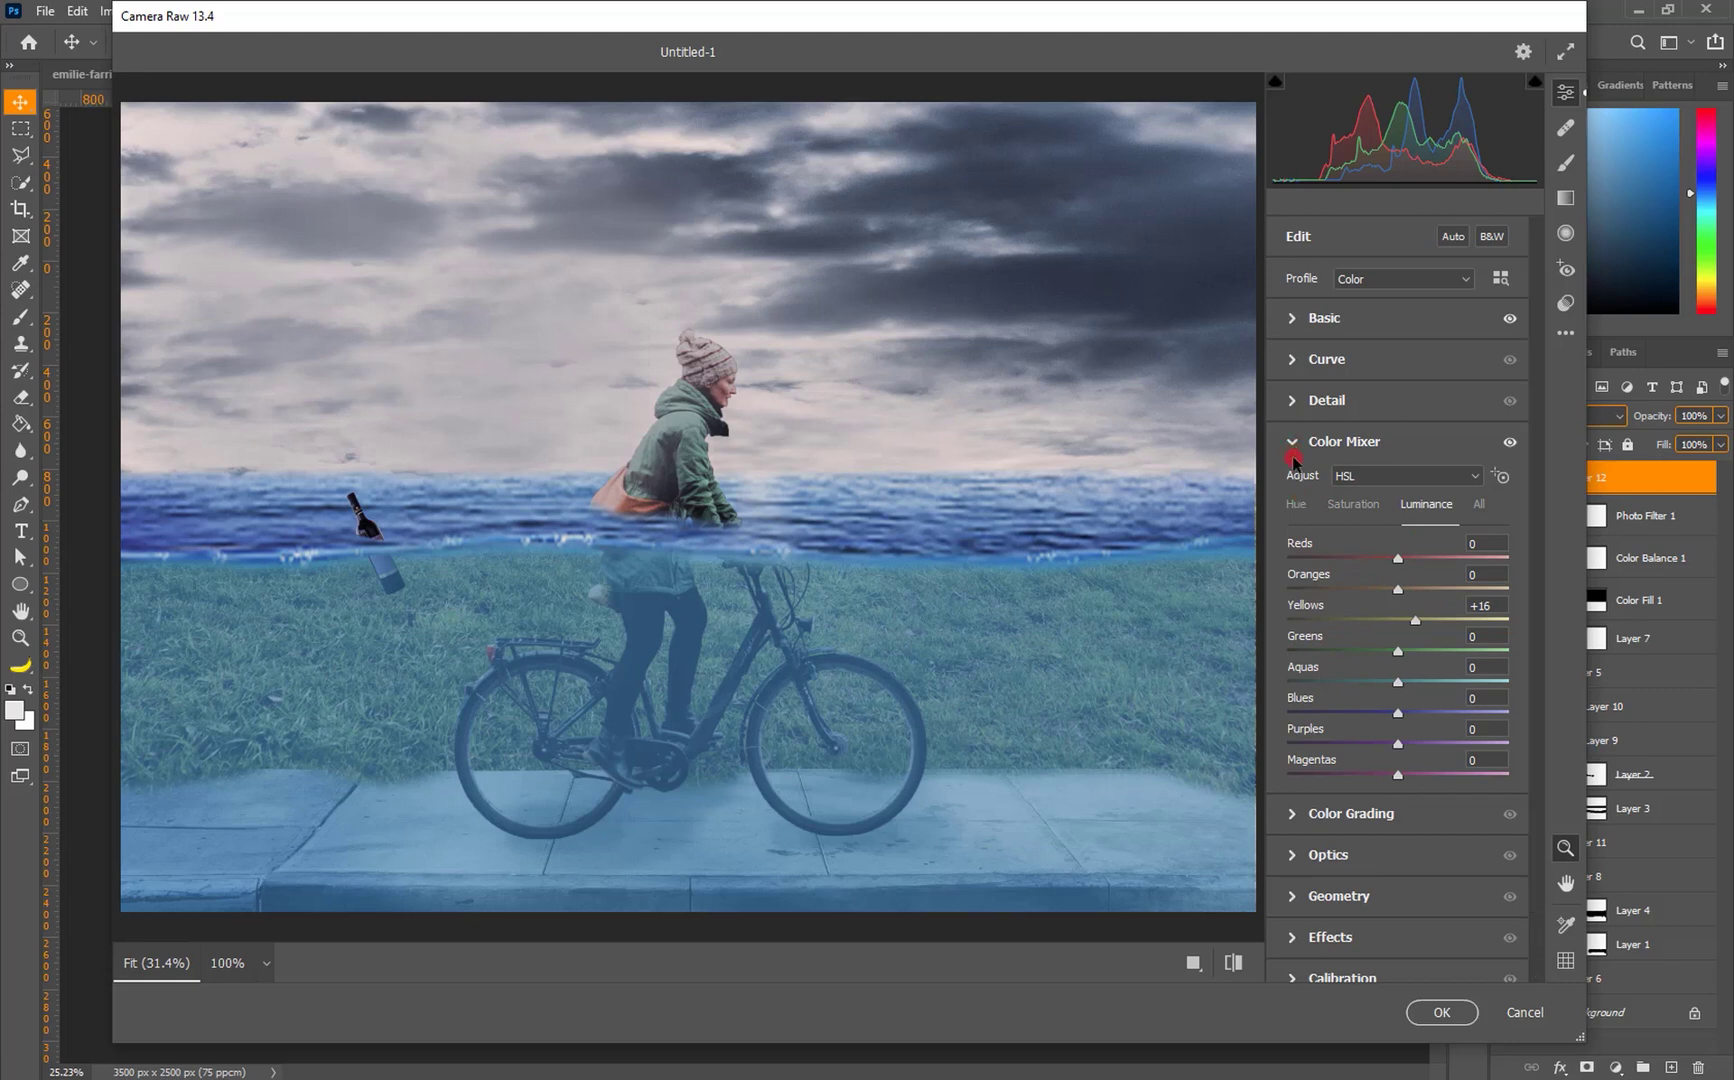
Set the Calibration's Red Primary hue to +100 and Blue Primary hue to -100, and apply the Camera Raw filter.
left_click(1293, 648)
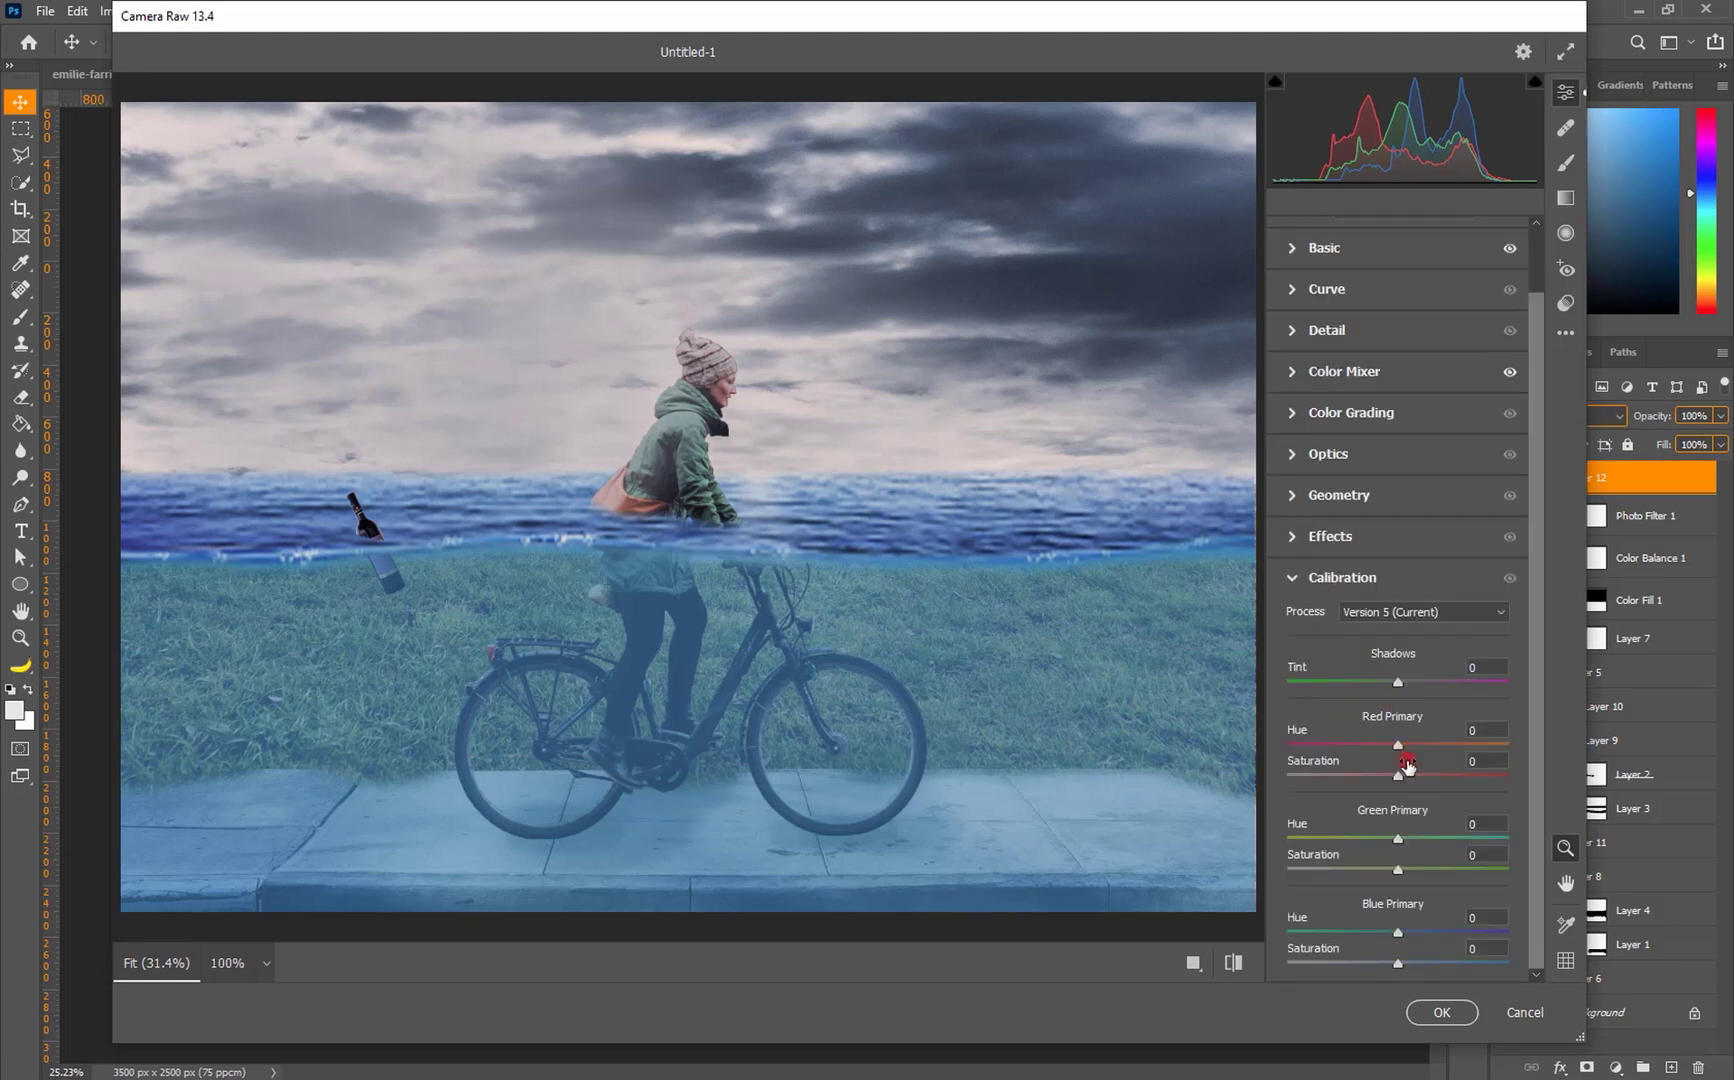
left_click_drag(1400, 748, 1506, 748)
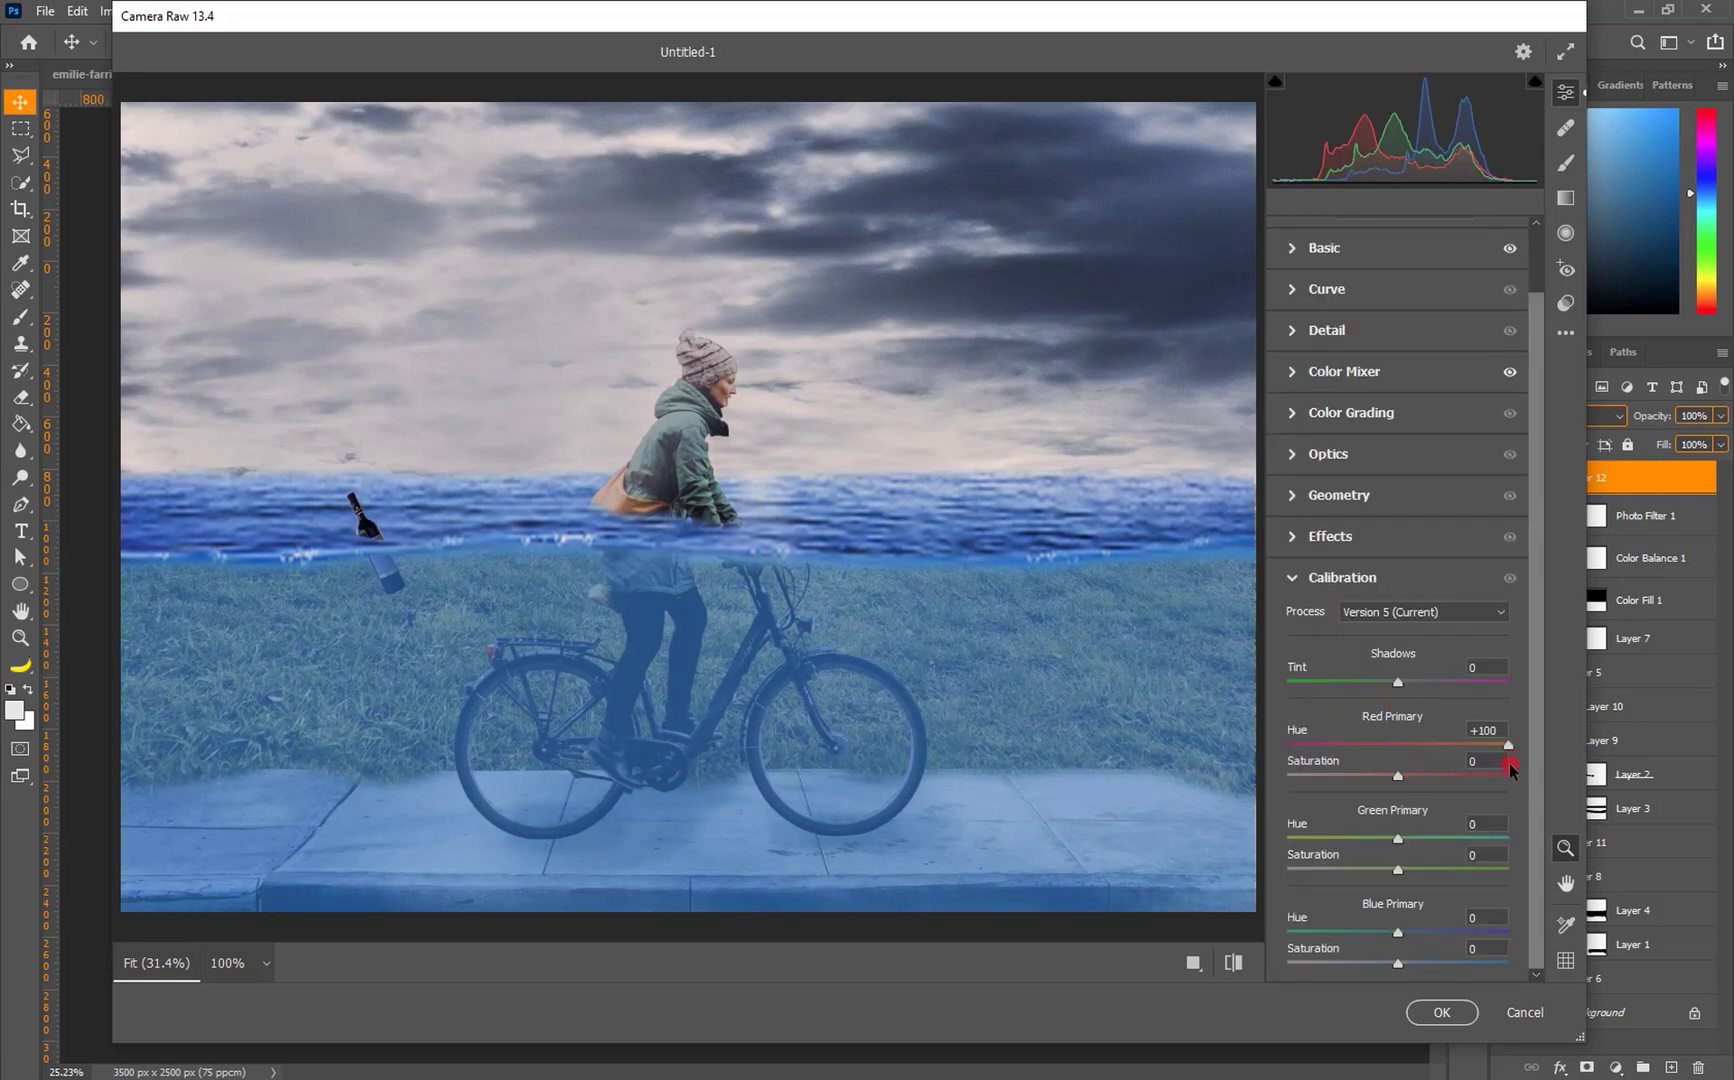
left_click_drag(1397, 932, 1262, 918)
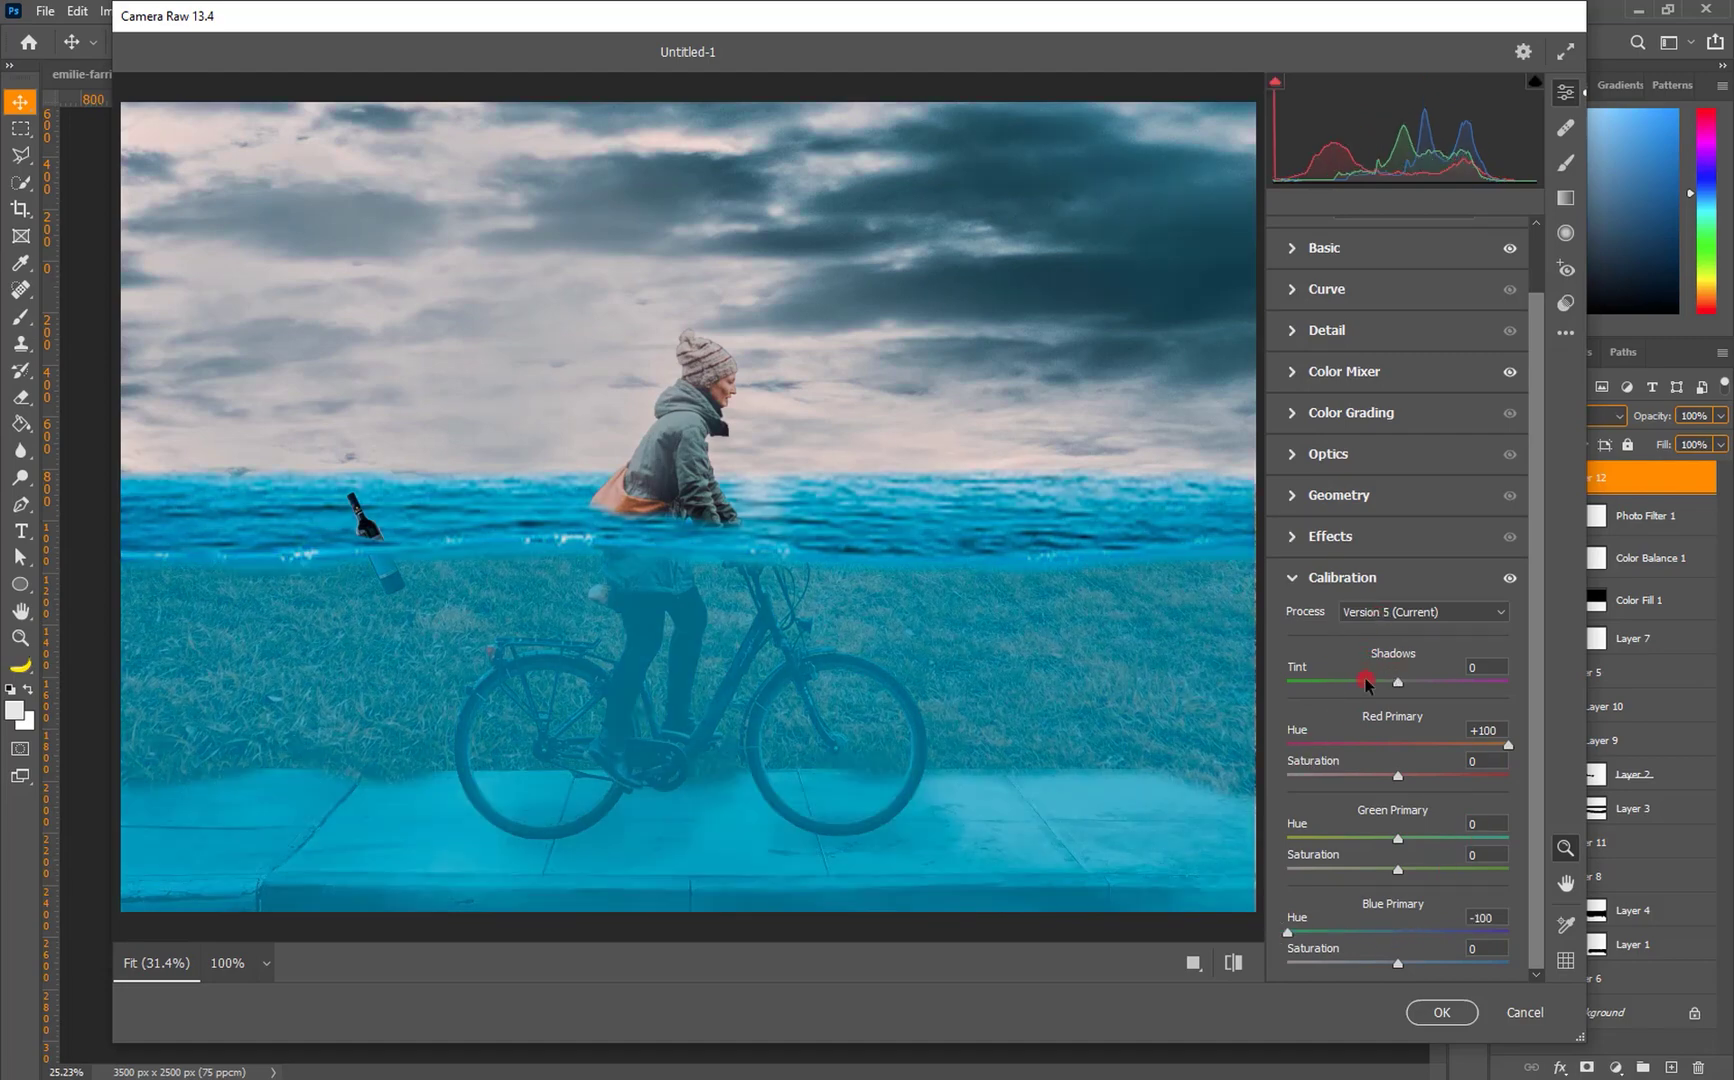
left_click(1439, 1012)
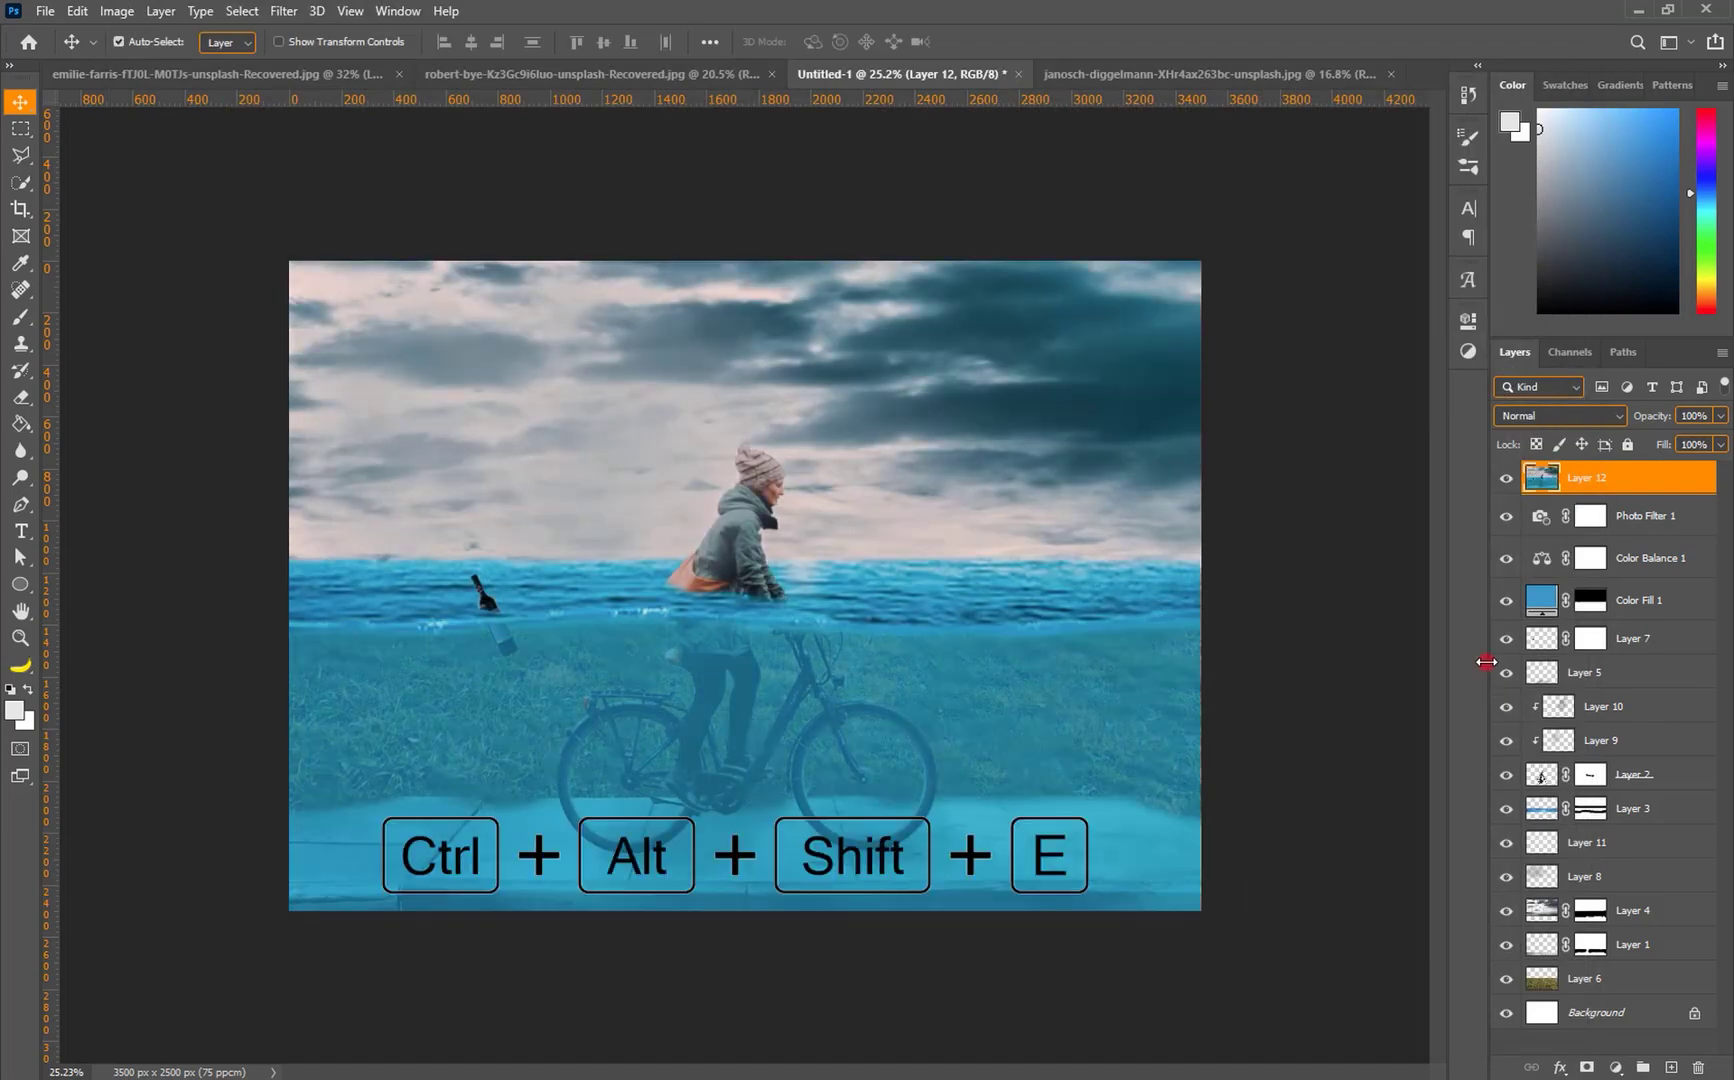
Stamp all visible layers into a new top layer and apply a High Pass filter with a 1.5-pixel radius to it.
key("ctrl+alt+shift+e")
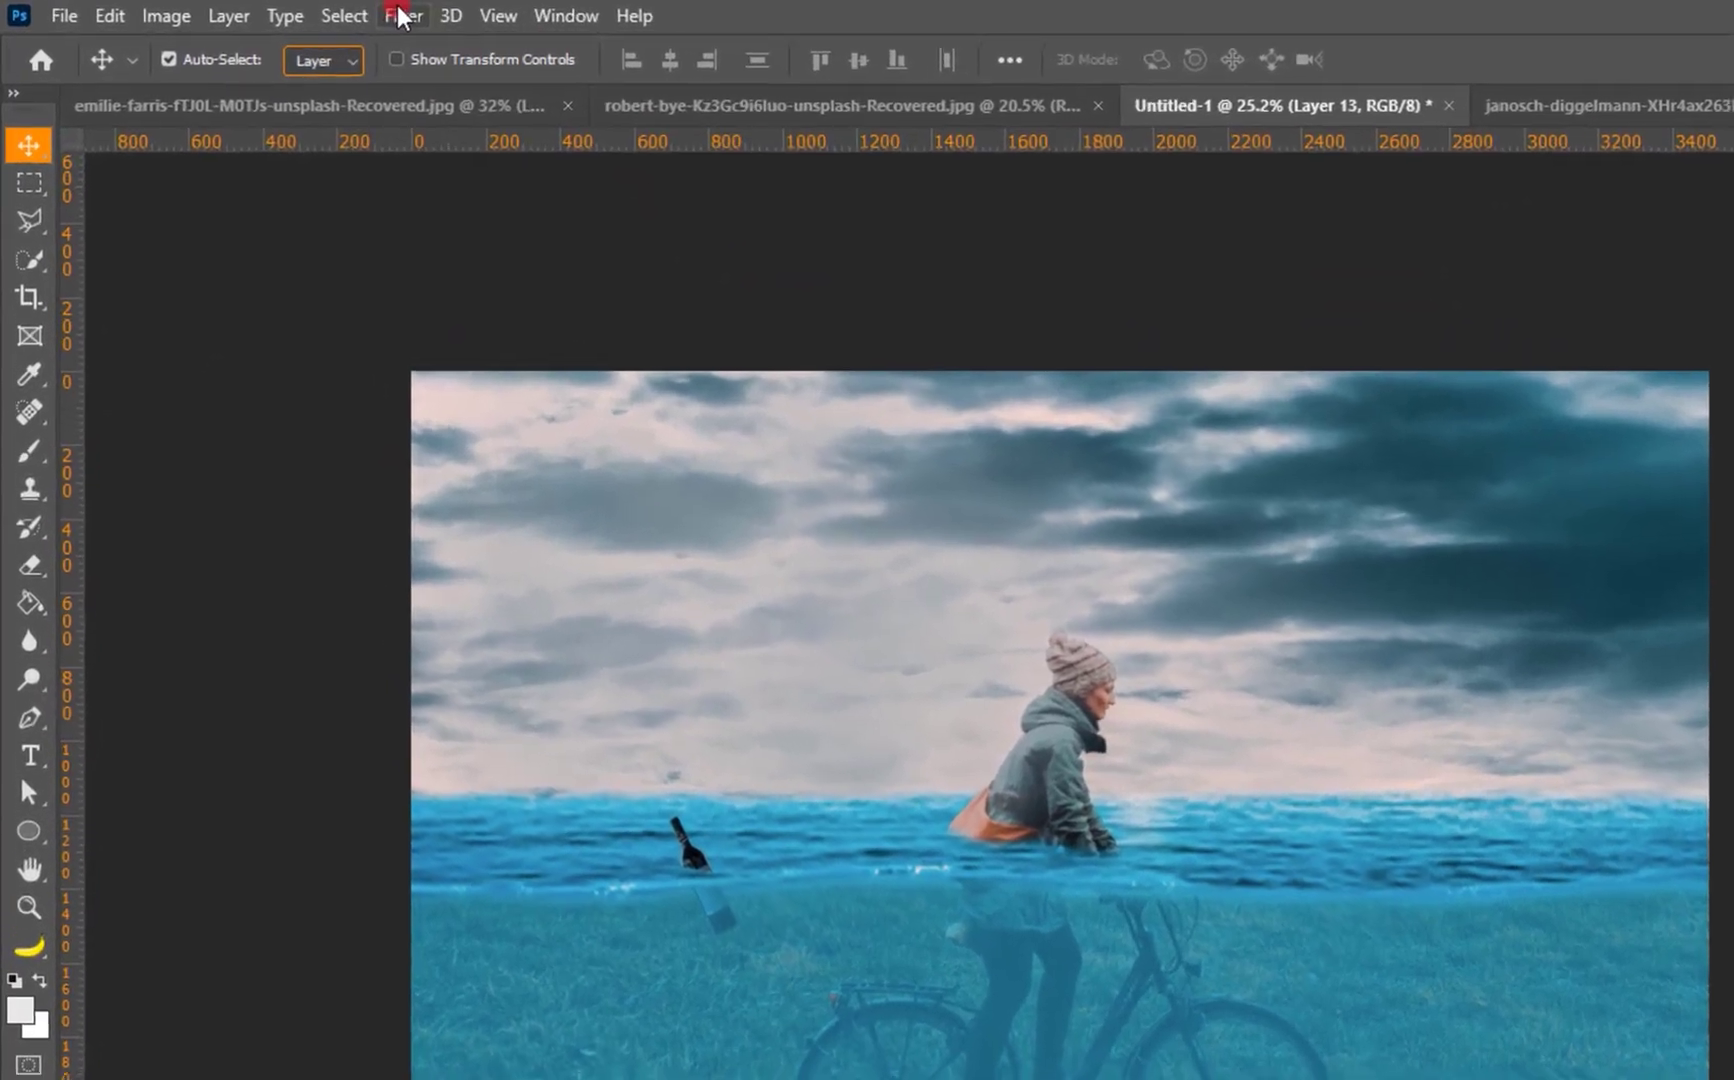
left_click(284, 11)
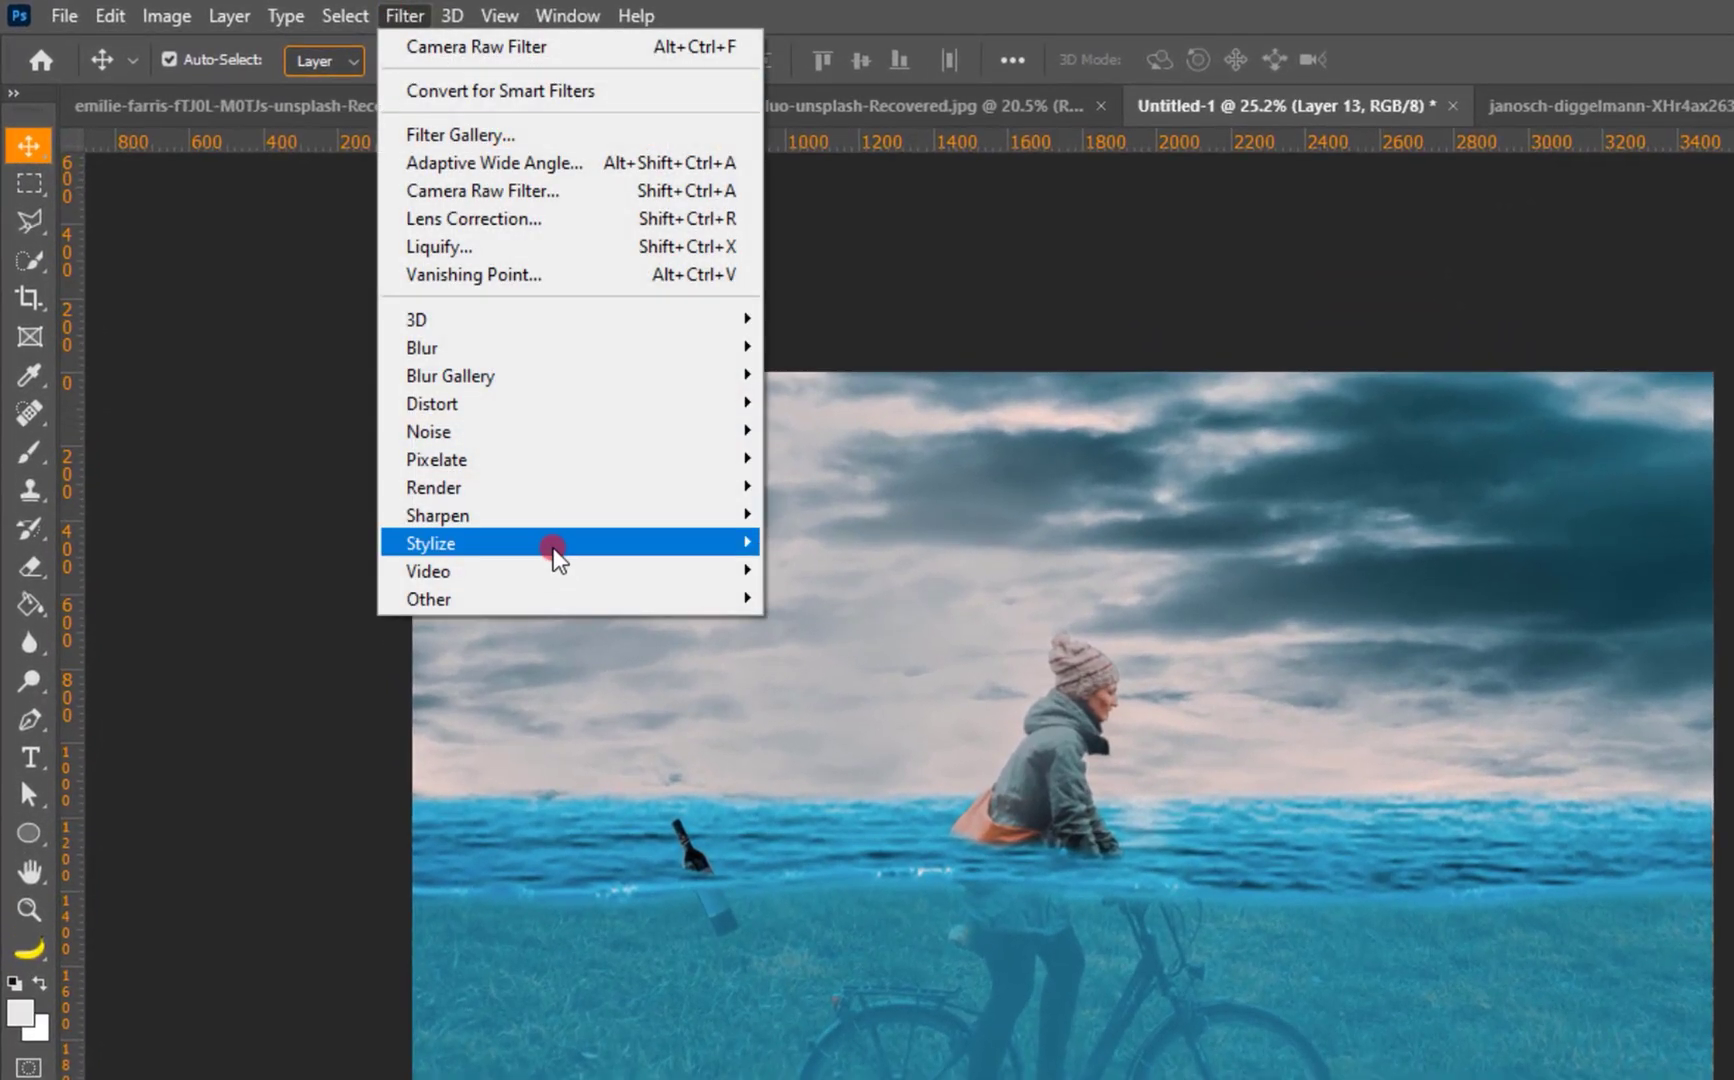
mouse_move(627, 600)
left_click(815, 626)
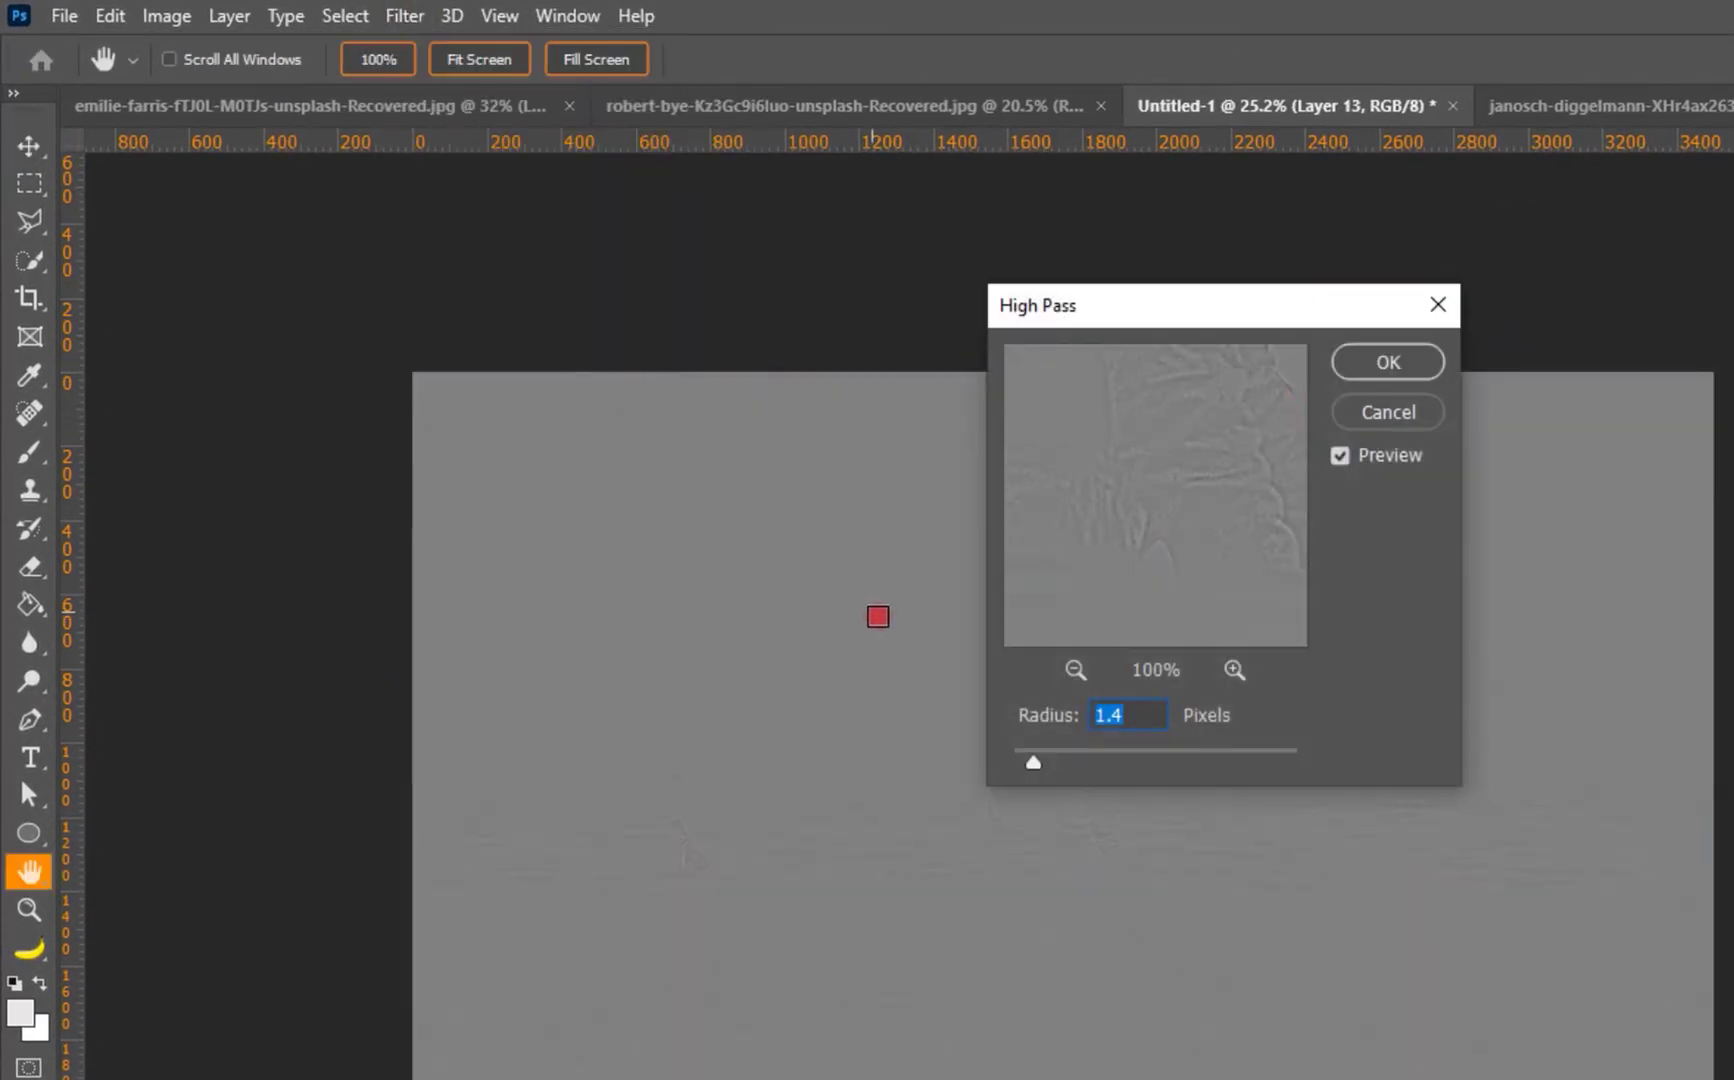
left_click_drag(1033, 760, 1033, 755)
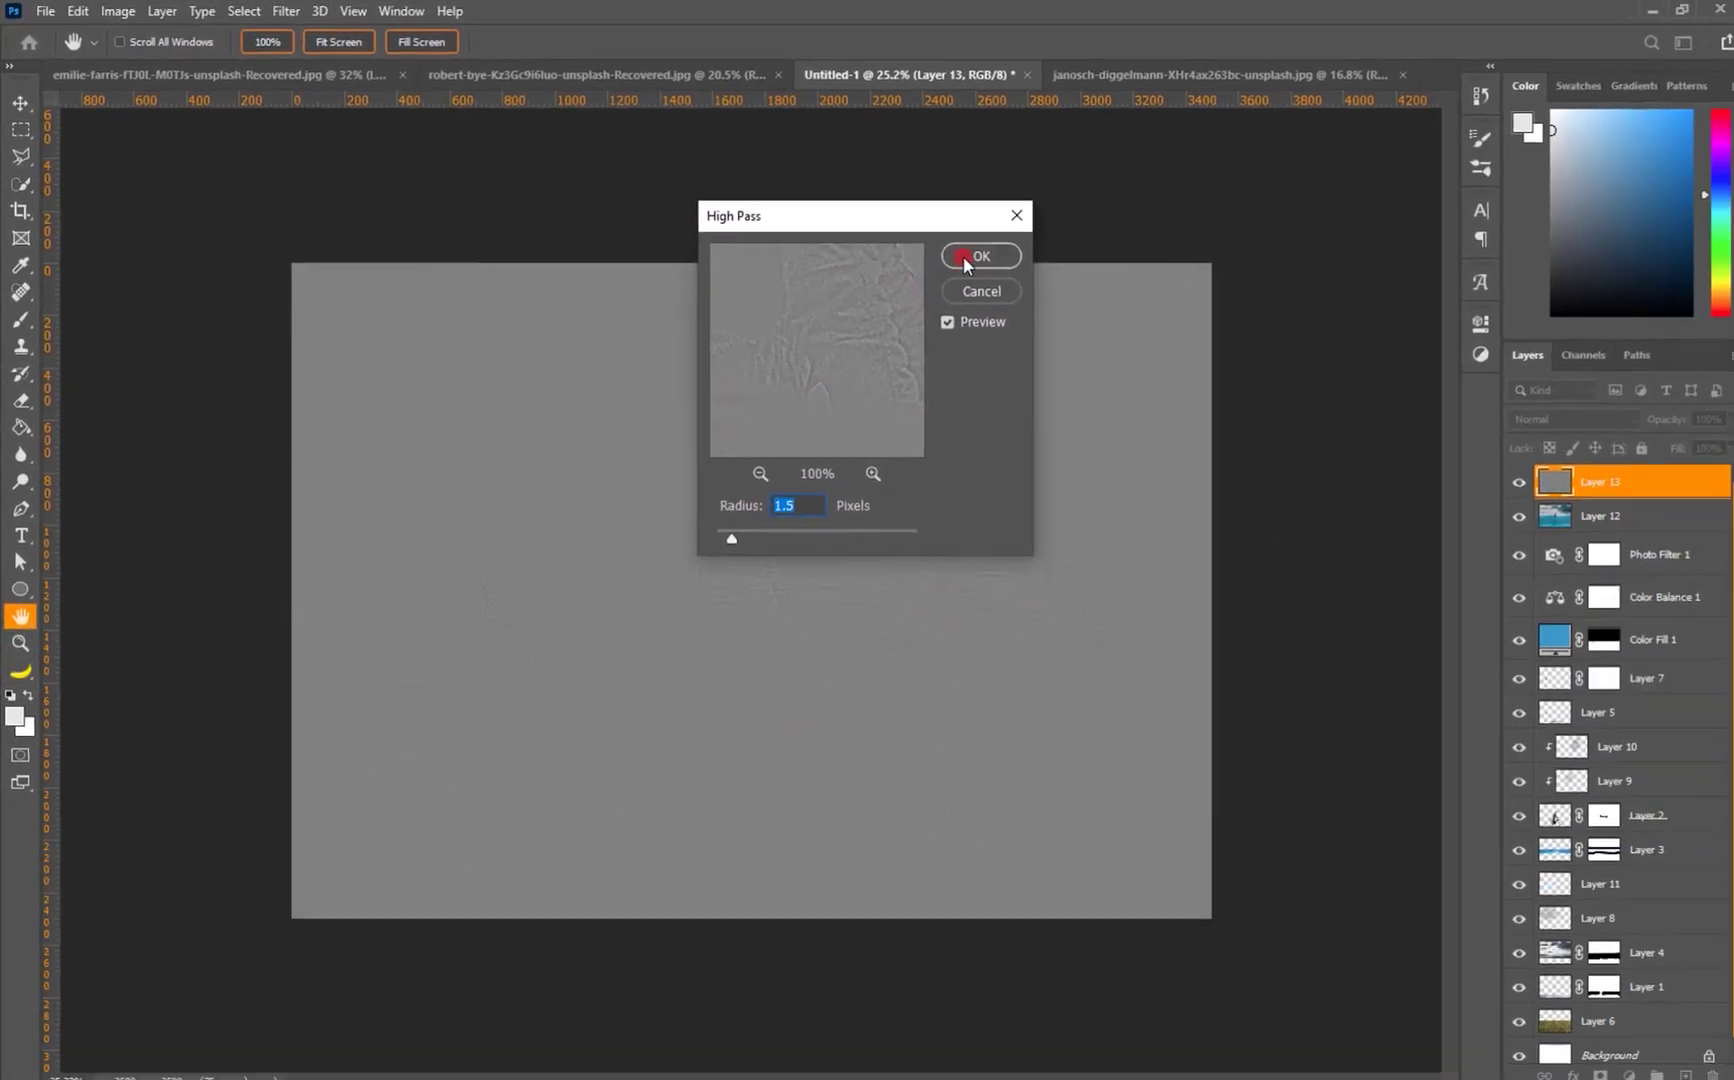
left_click(963, 256)
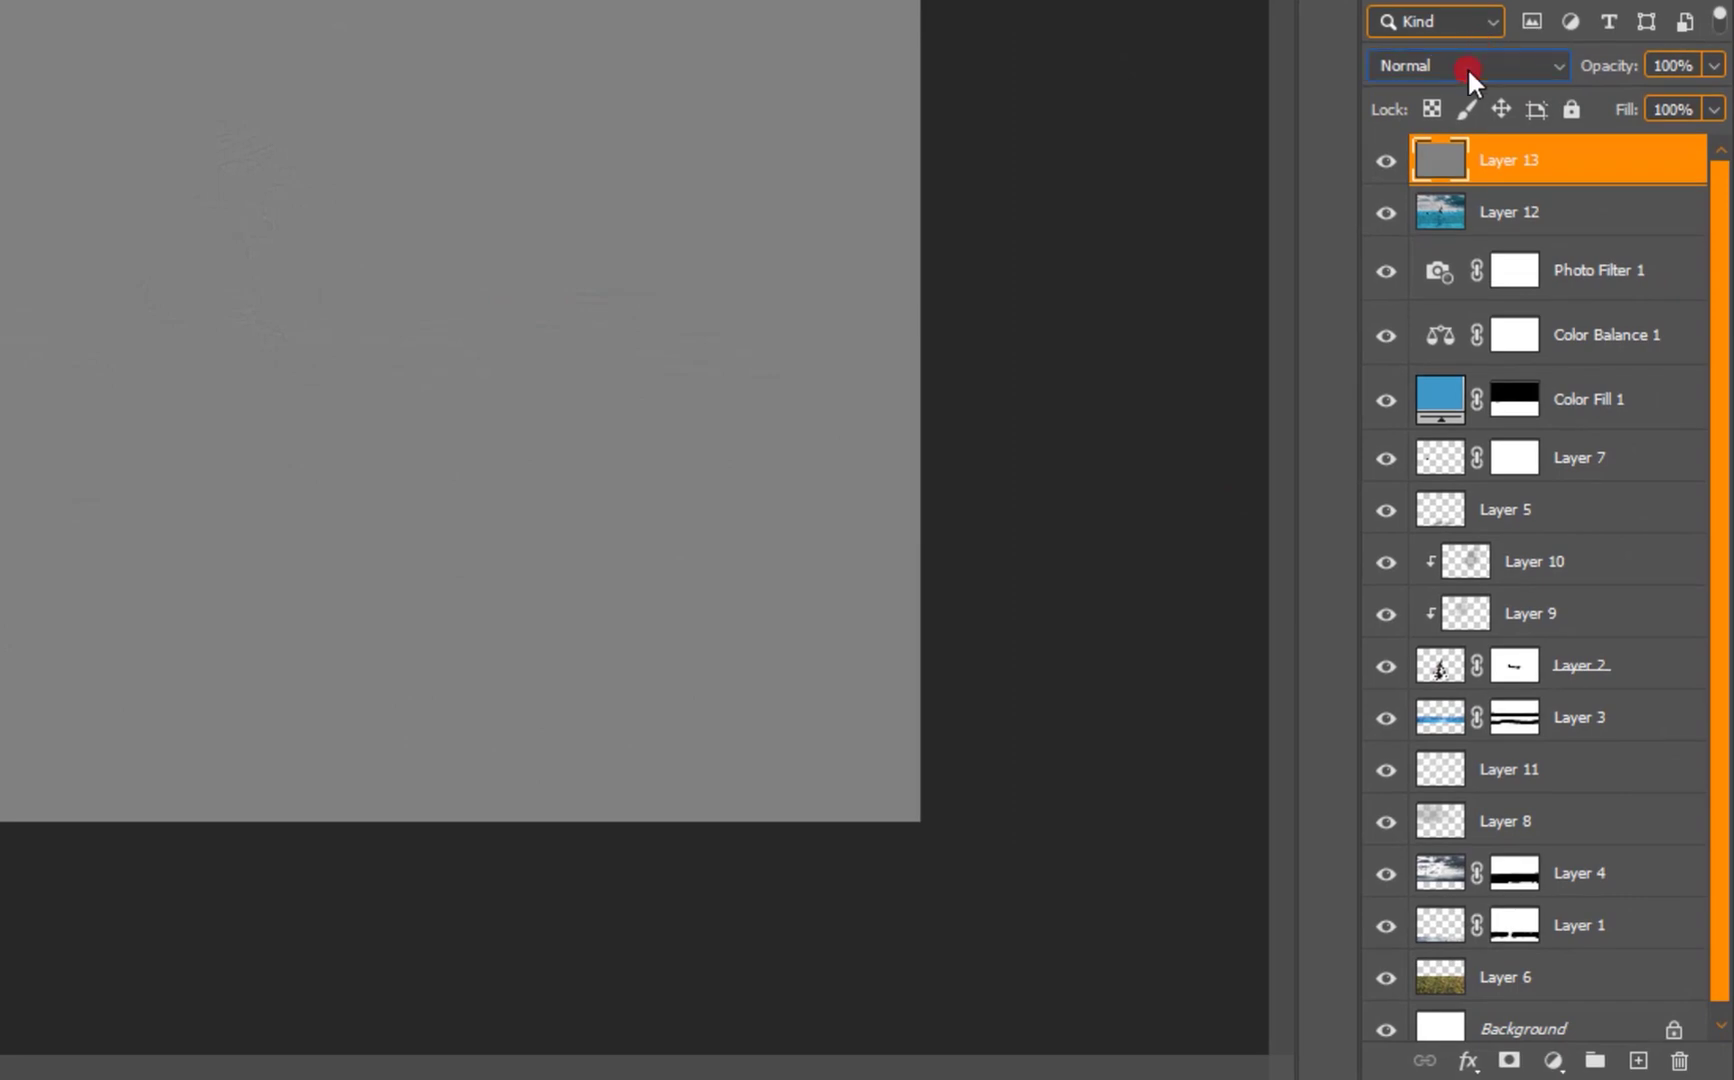
Set the High Pass layer's blend mode to Soft Light and stamp all visible layers into another new top layer.
left_click(1467, 66)
left_click(1439, 474)
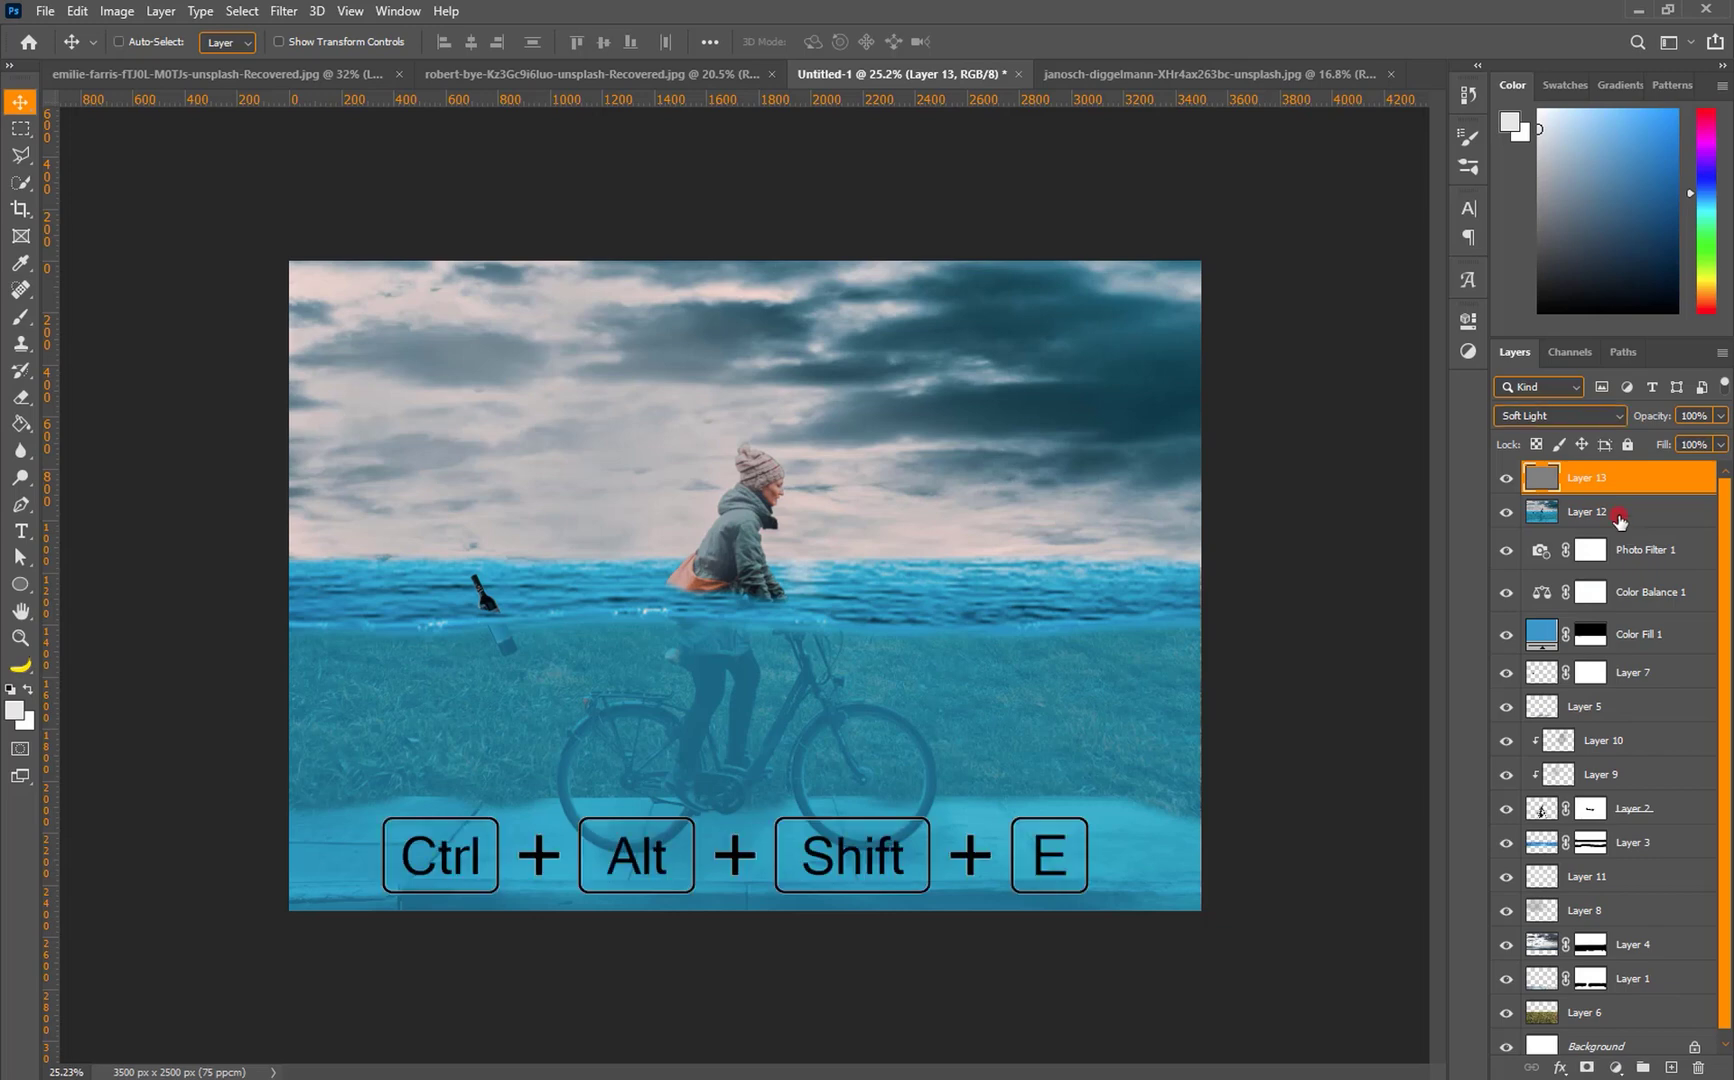
key("ctrl+alt+shift+e")
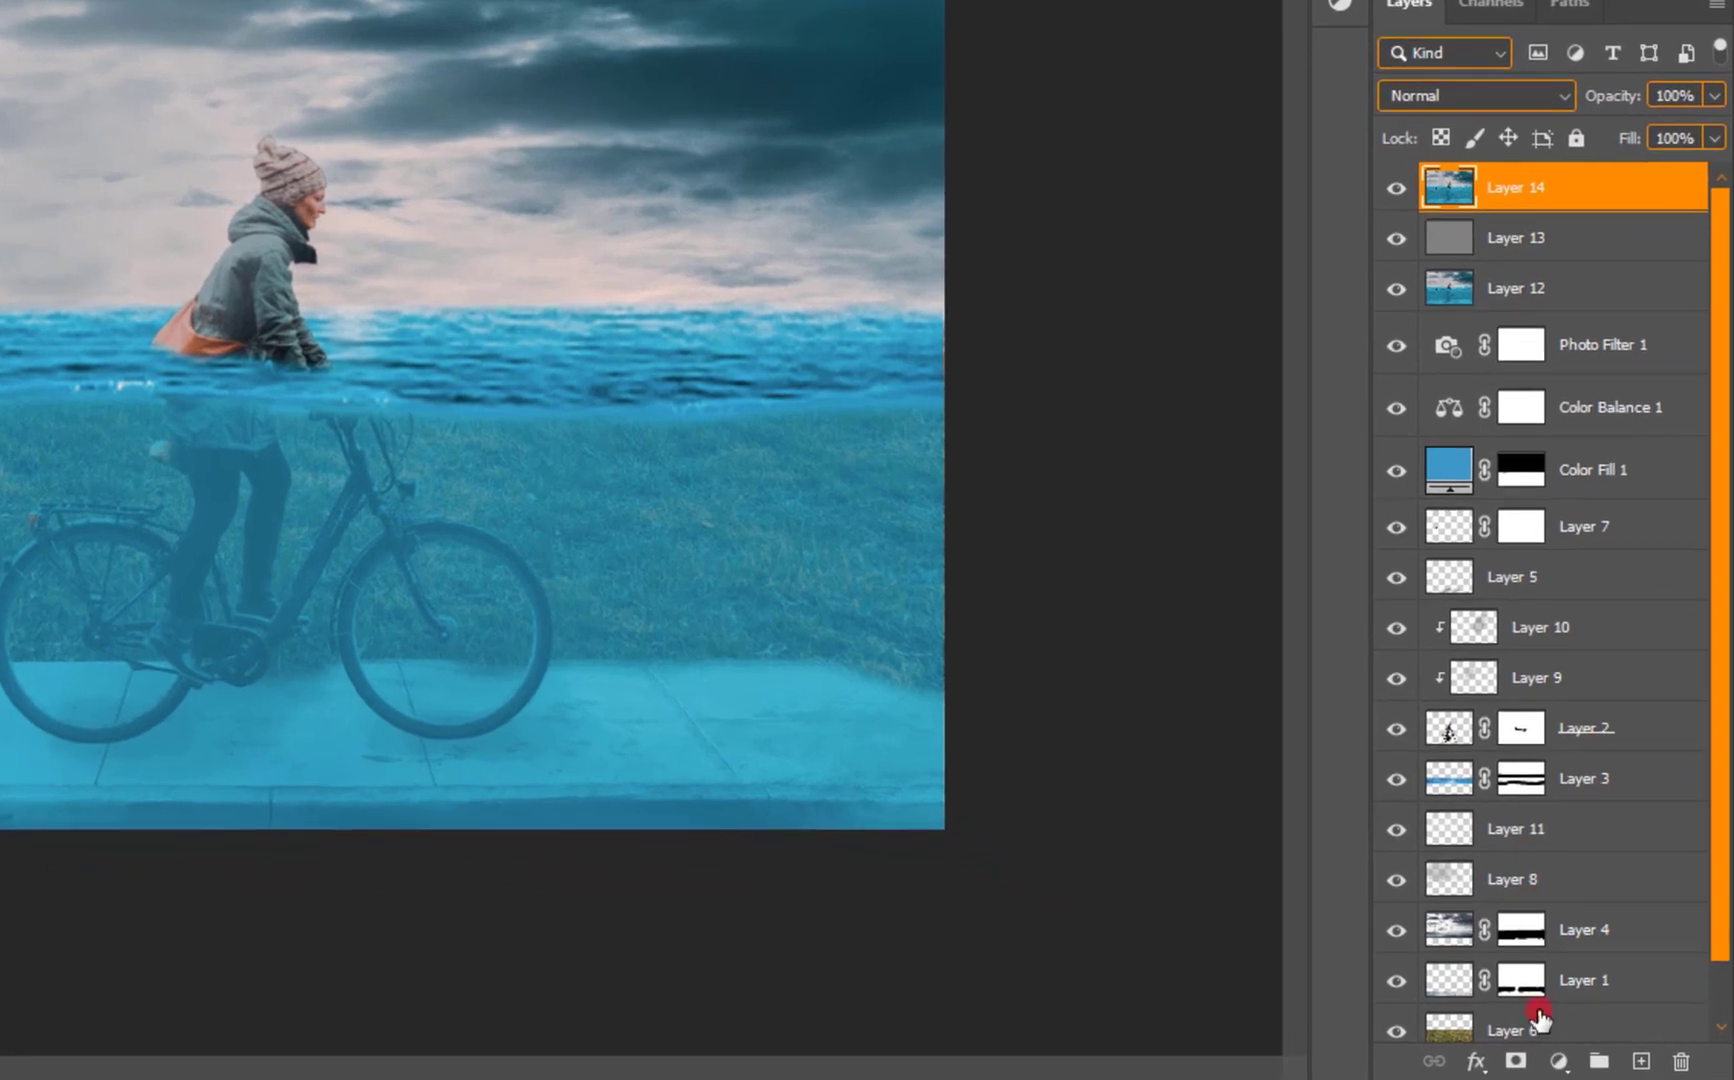
Add a Color Lookup adjustment layer on top using the Crisp_Warm.look 3D LUT, keeping its opacity at 100%.
left_click(1614, 1067)
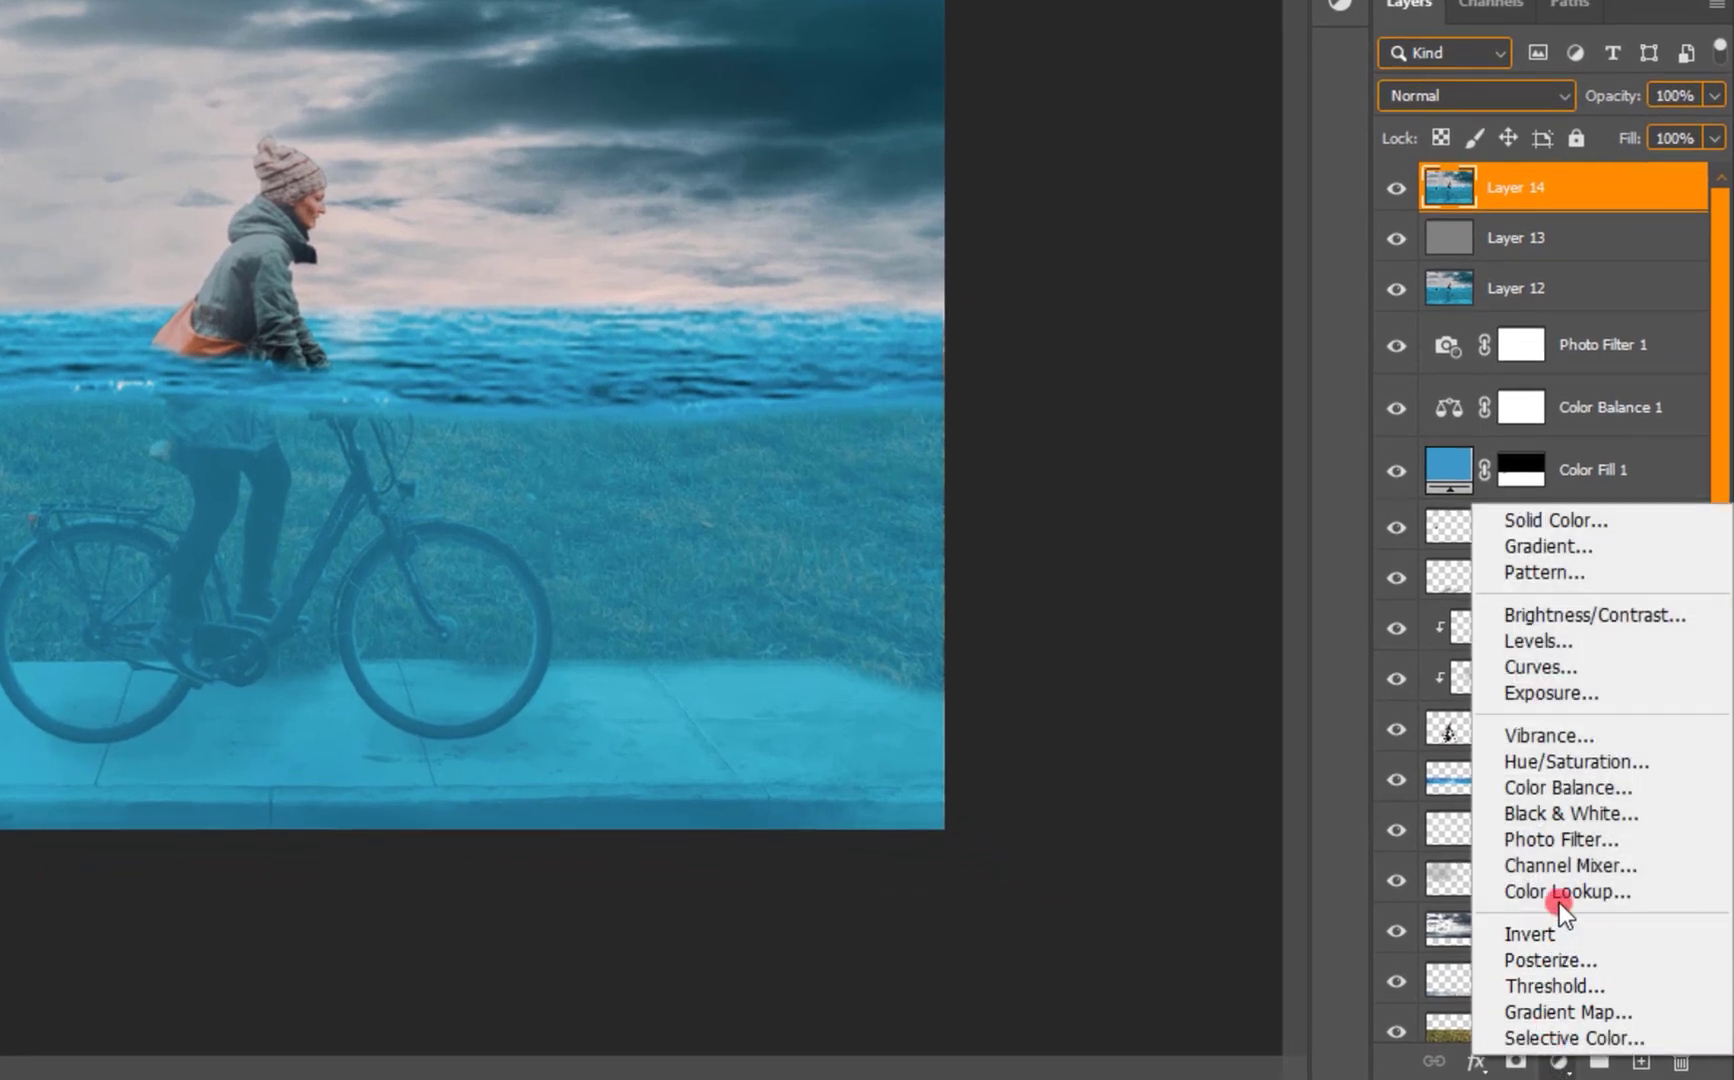
left_click(1560, 893)
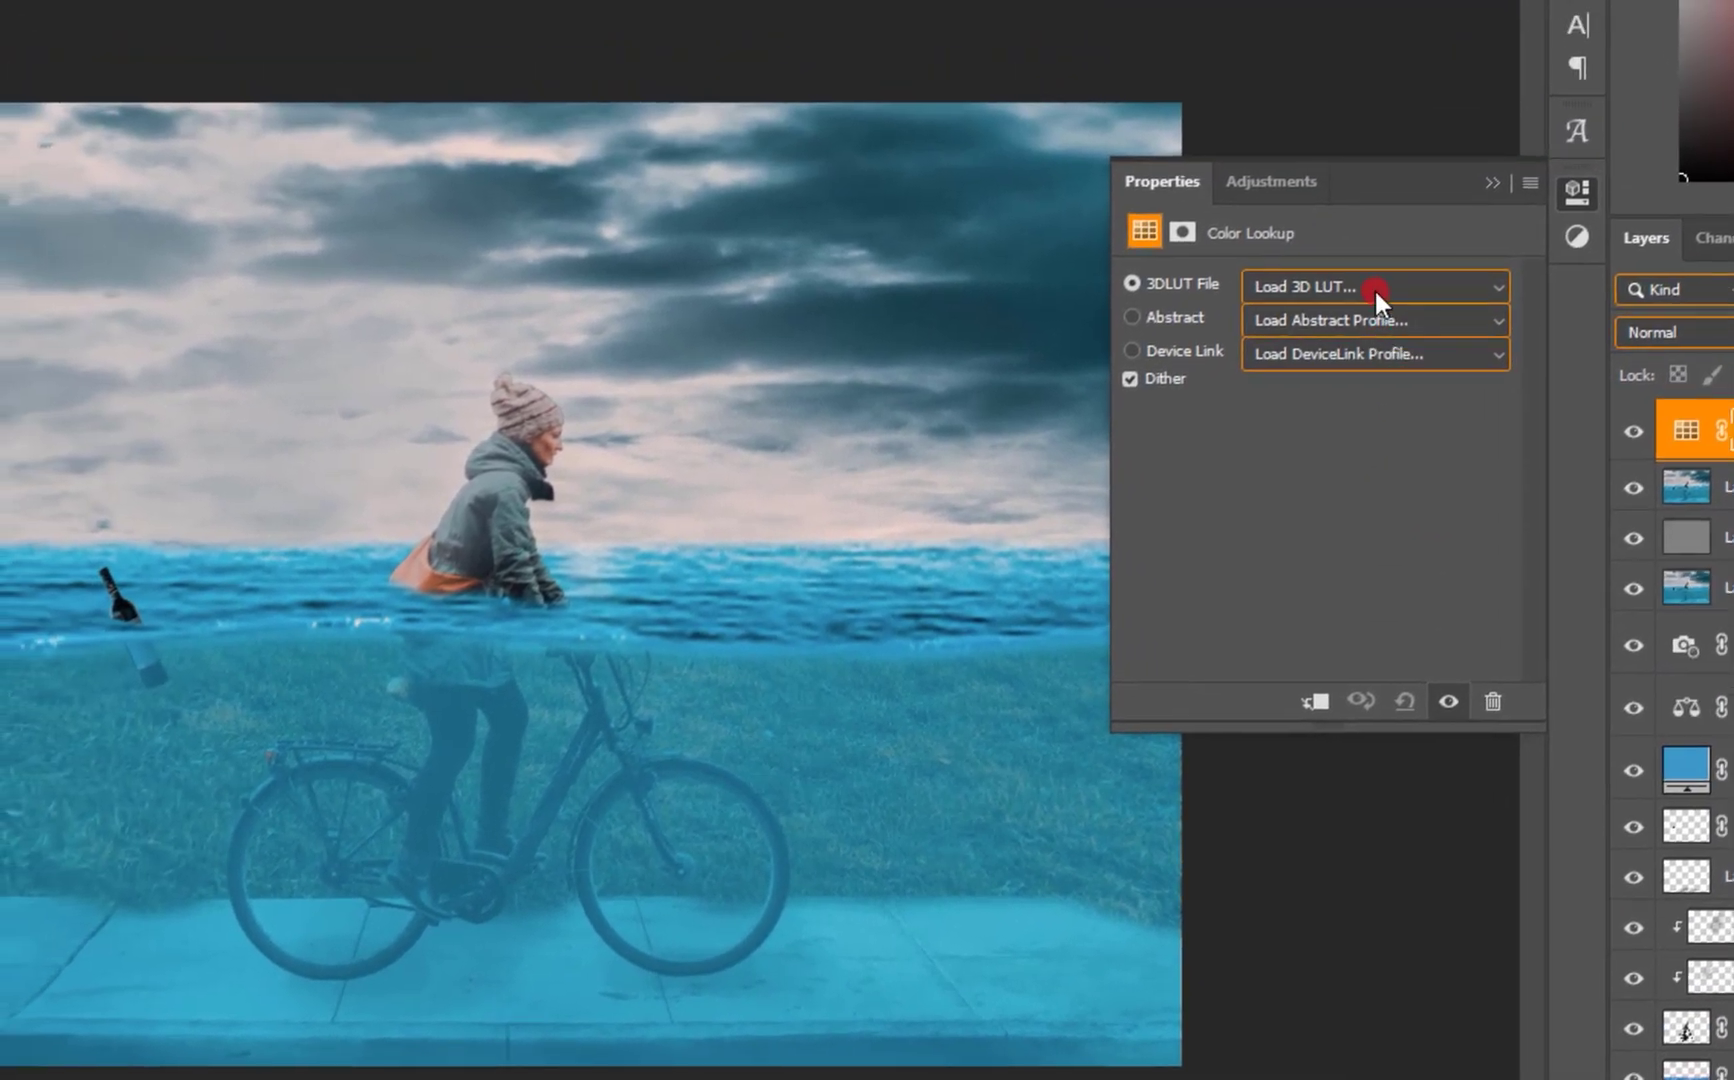
left_click(1374, 287)
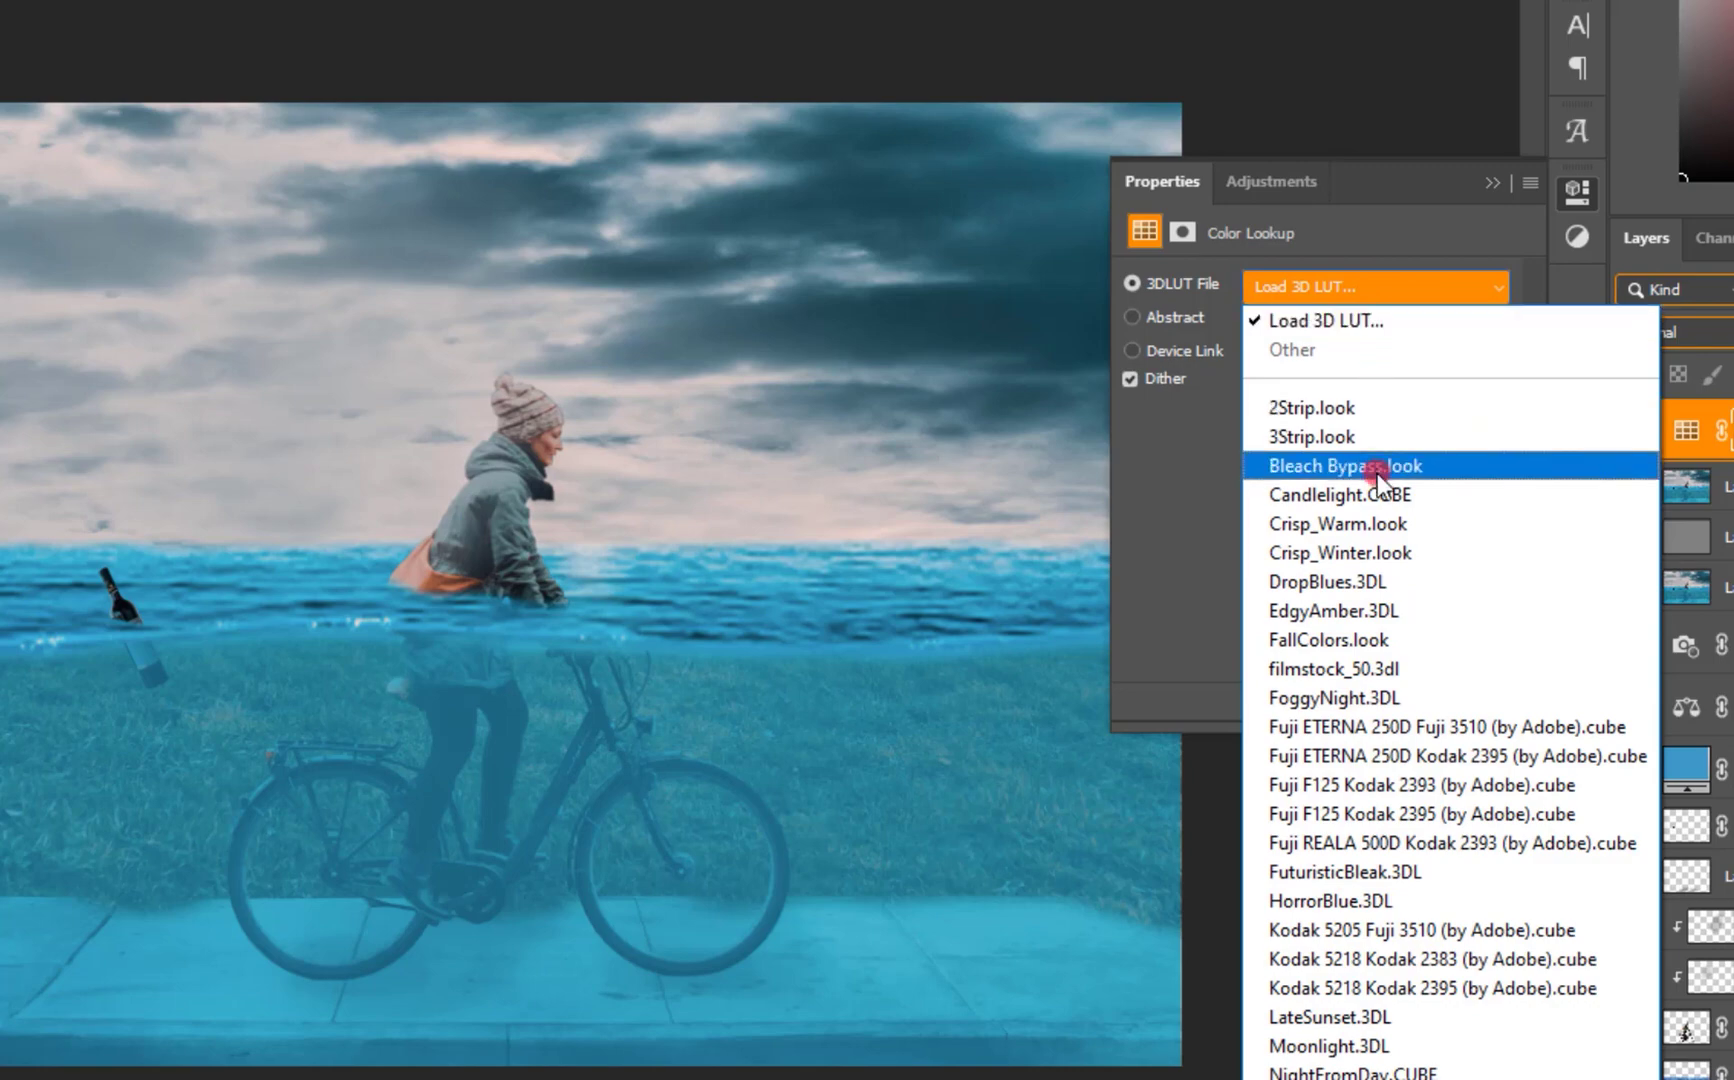
left_click(1389, 522)
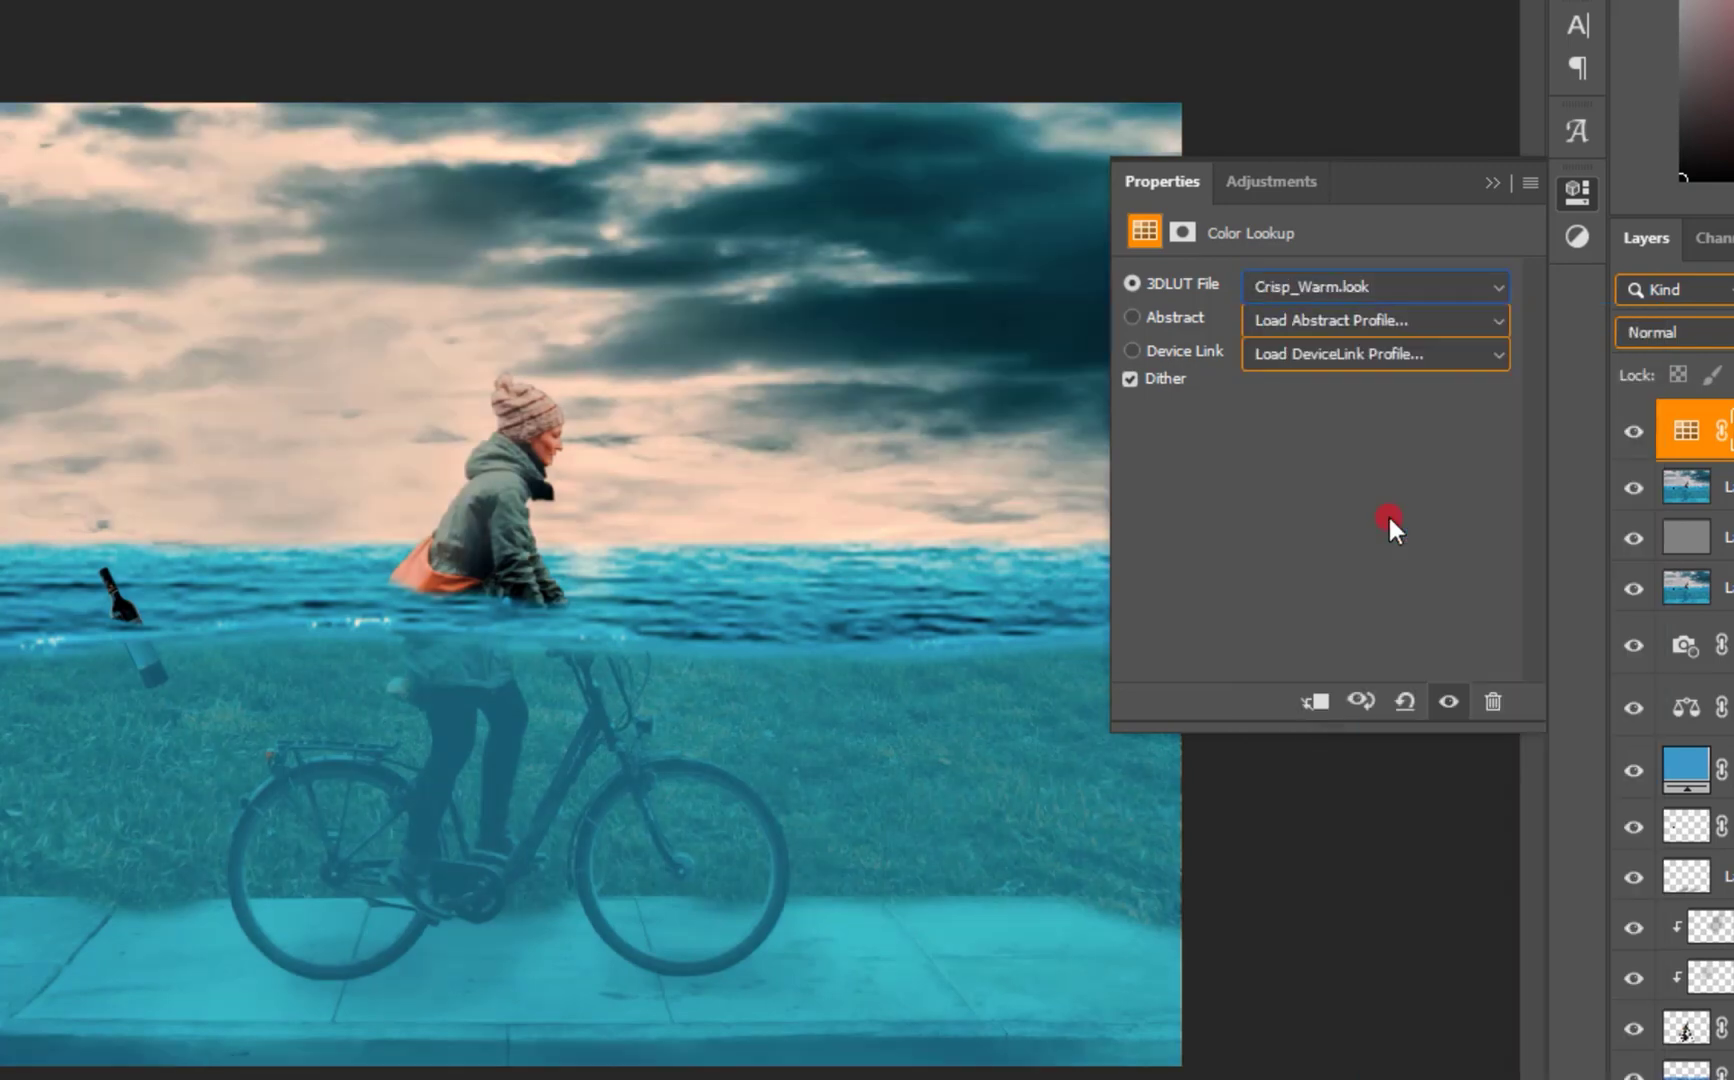
key("Down")
key("Up")
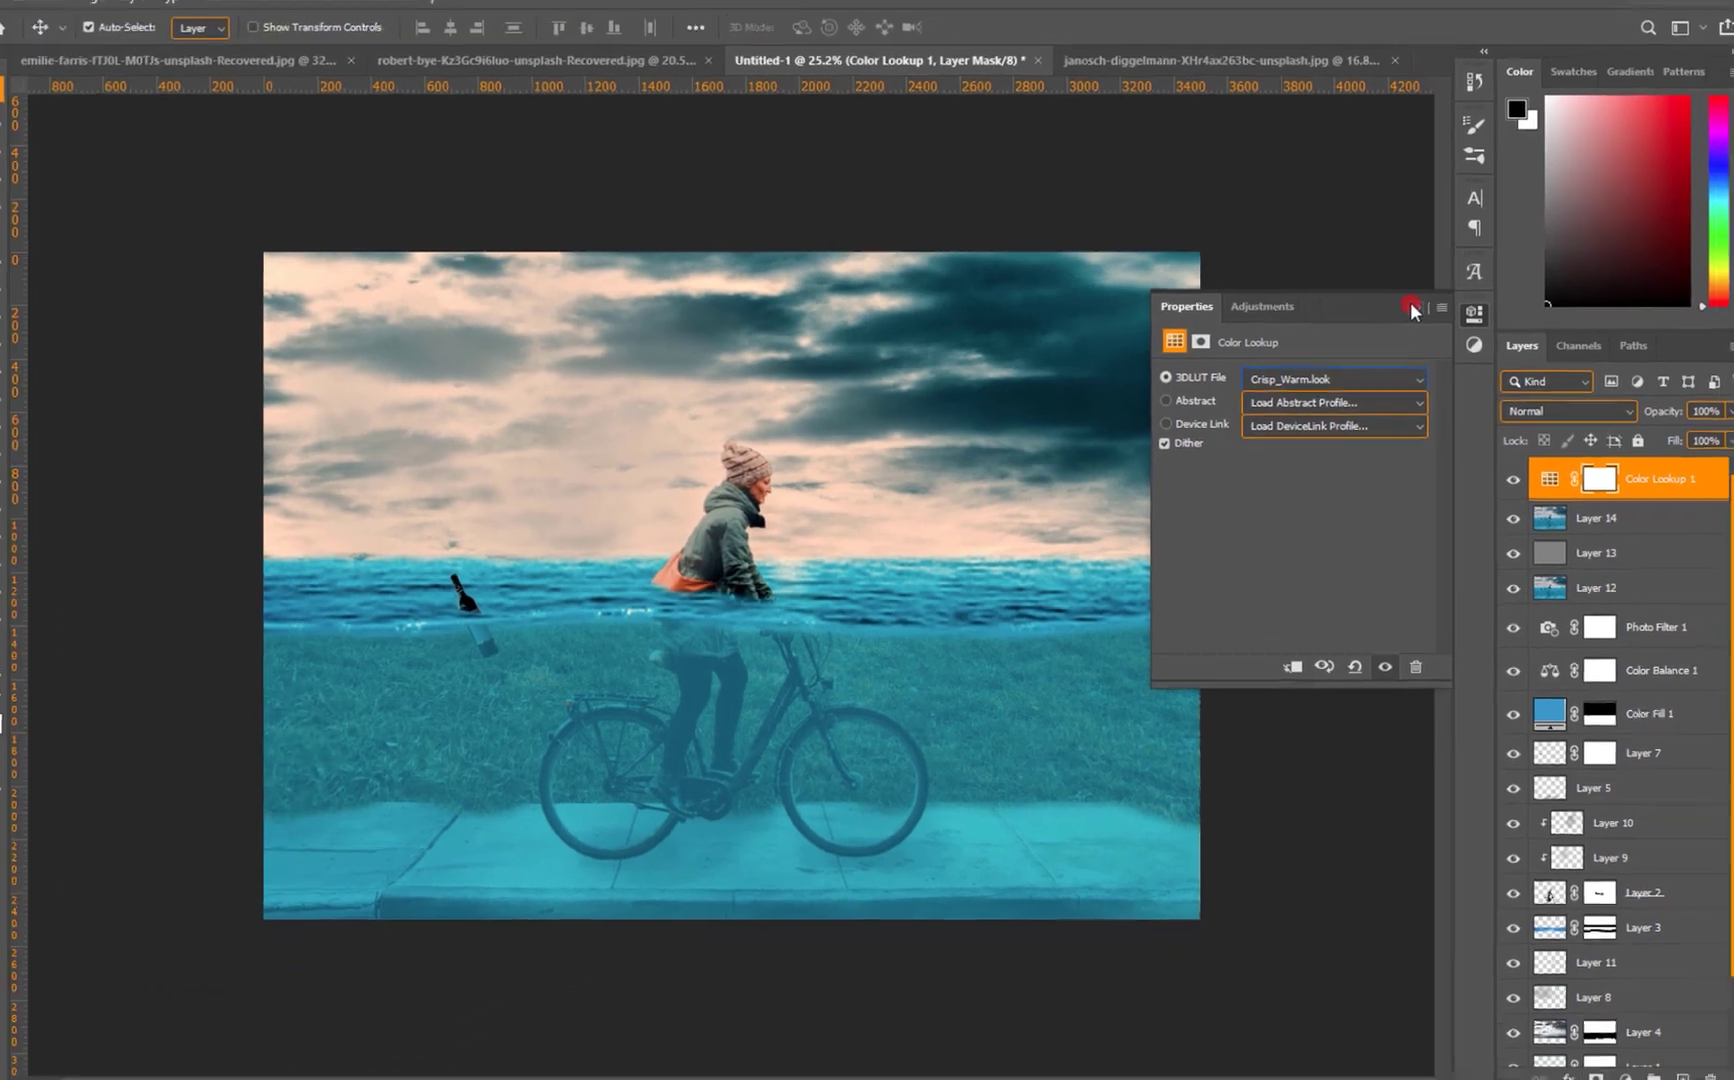
left_click(1473, 211)
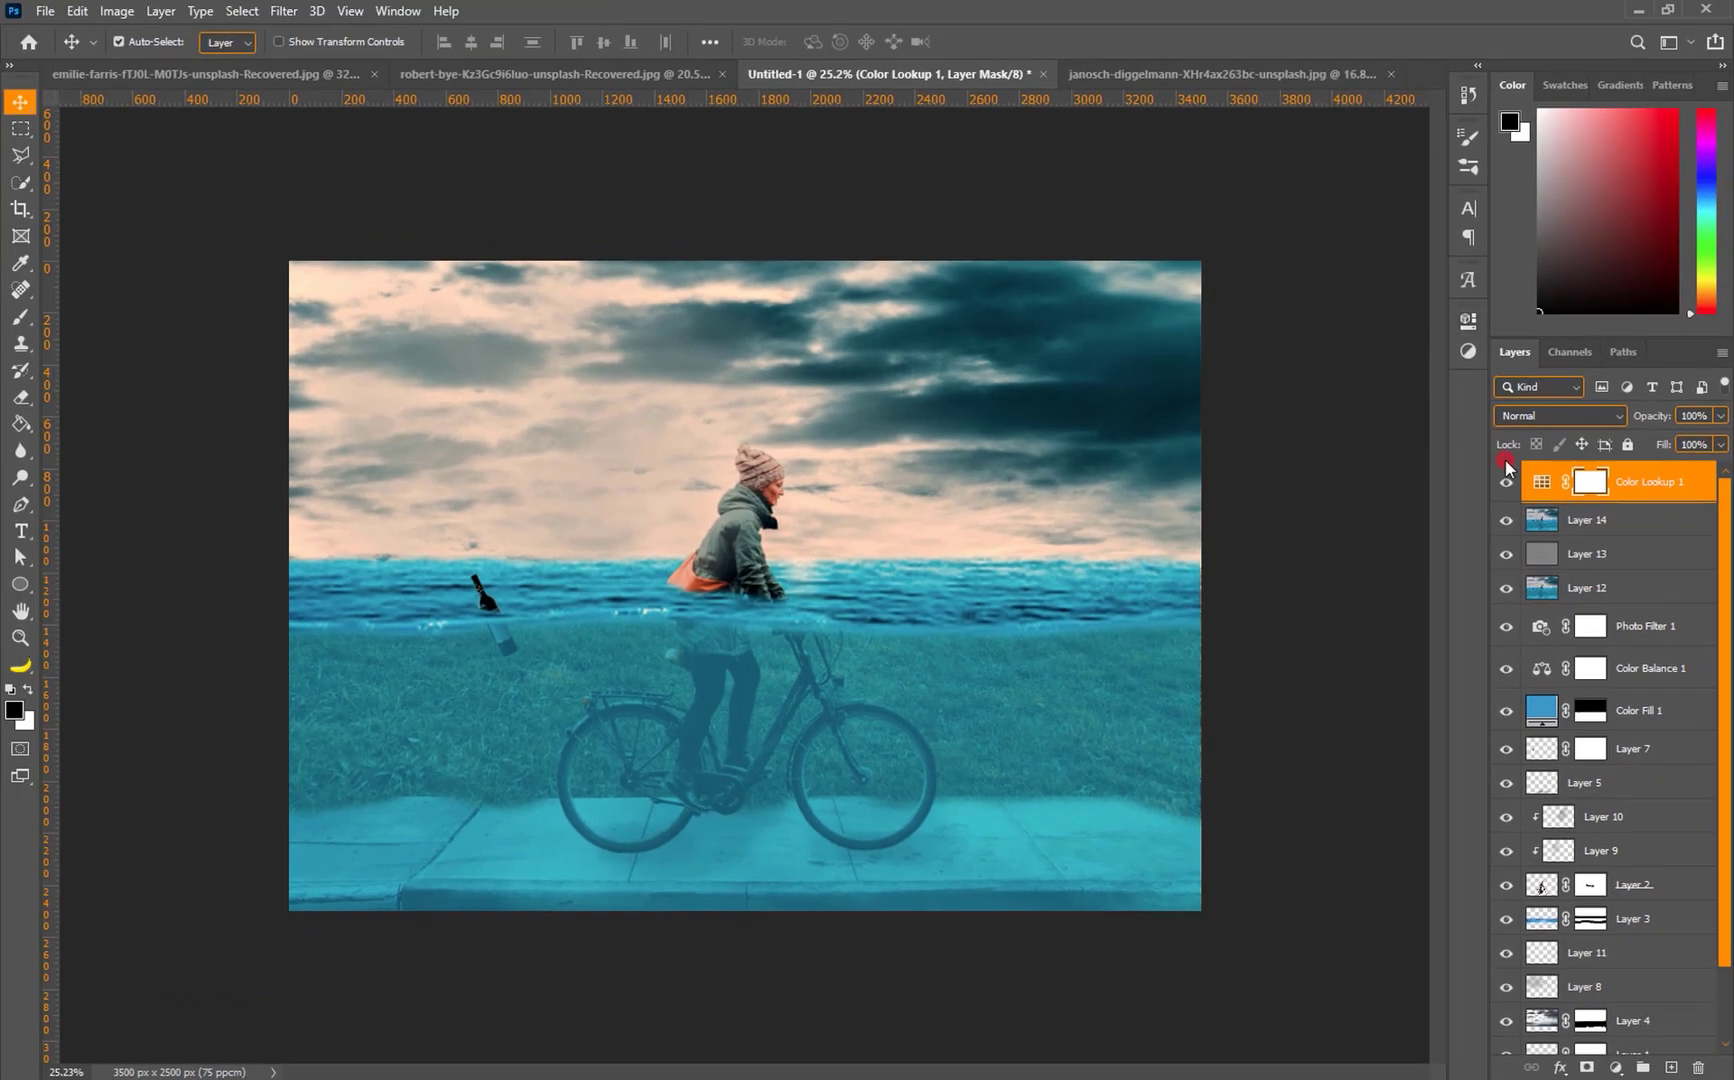
left_click(1720, 415)
mouse_move(1719, 438)
left_mouse_down()
mouse_move(1702, 446)
mouse_move(1722, 446)
left_mouse_up()
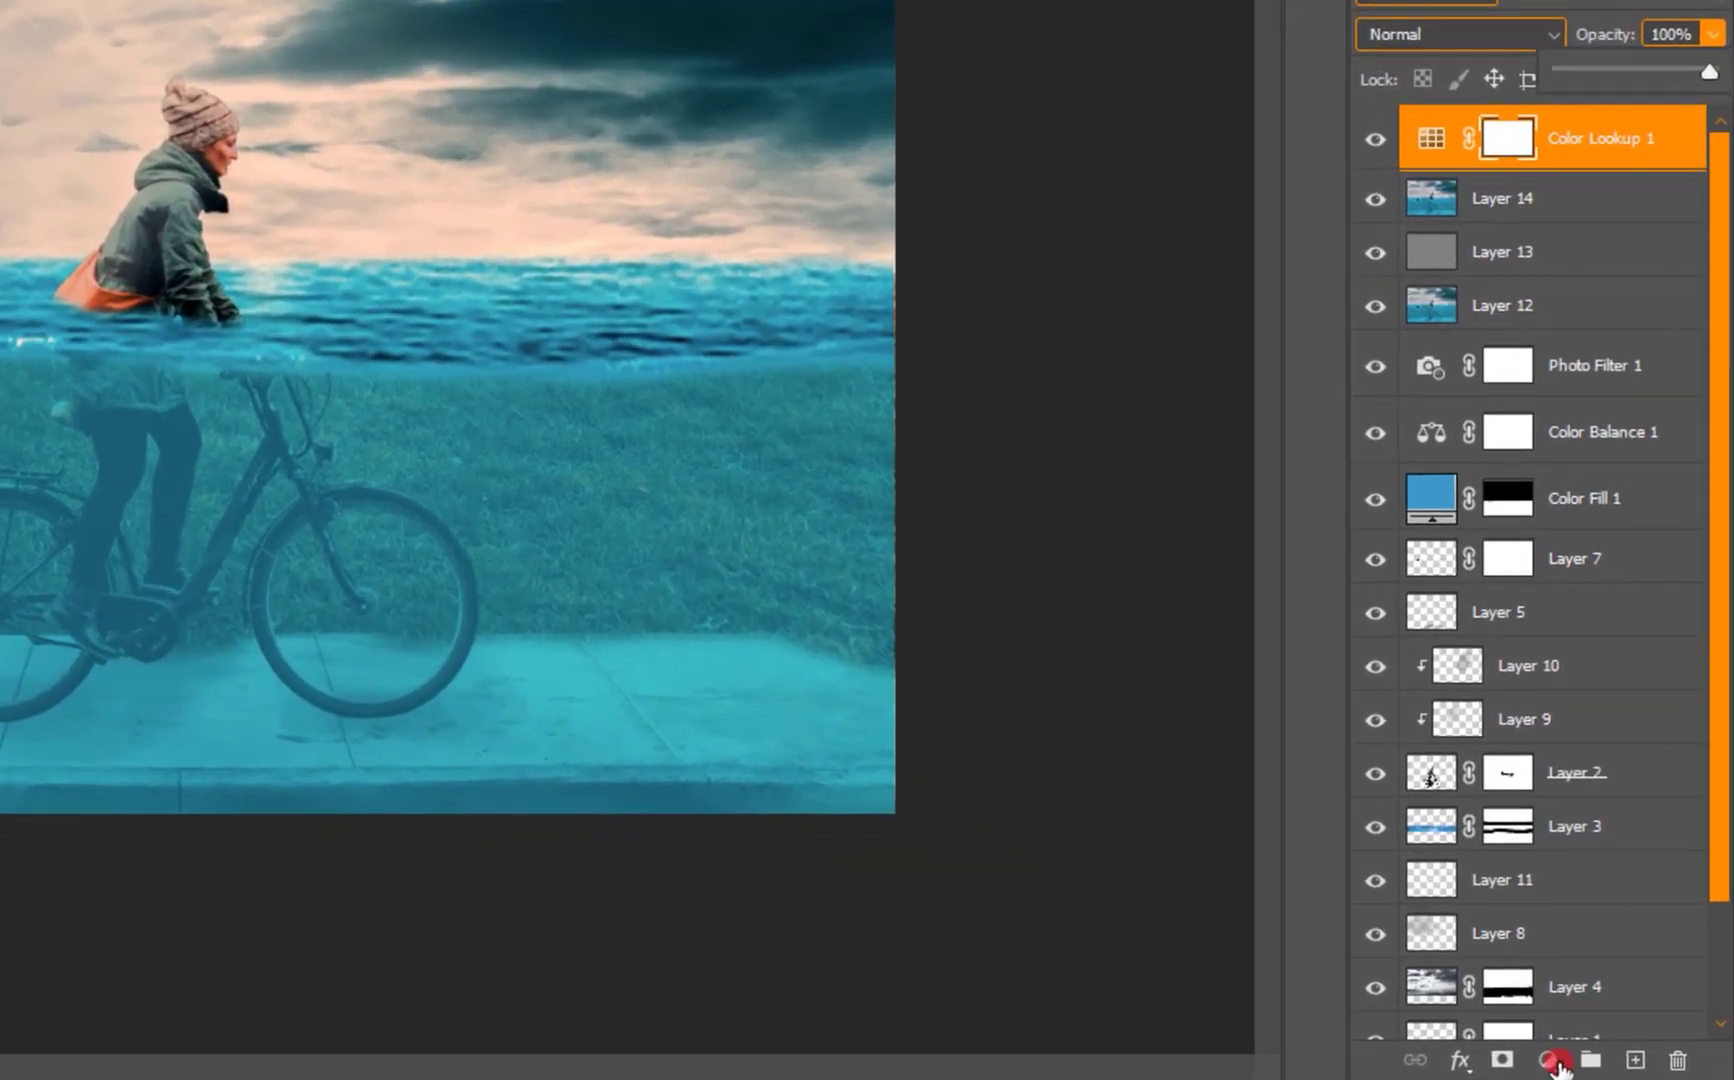
Add a Color Balance adjustment layer on top with midtones at +4 Cyan-Red and +11 Yellow-Blue.
left_click(1617, 1067)
left_click(1557, 775)
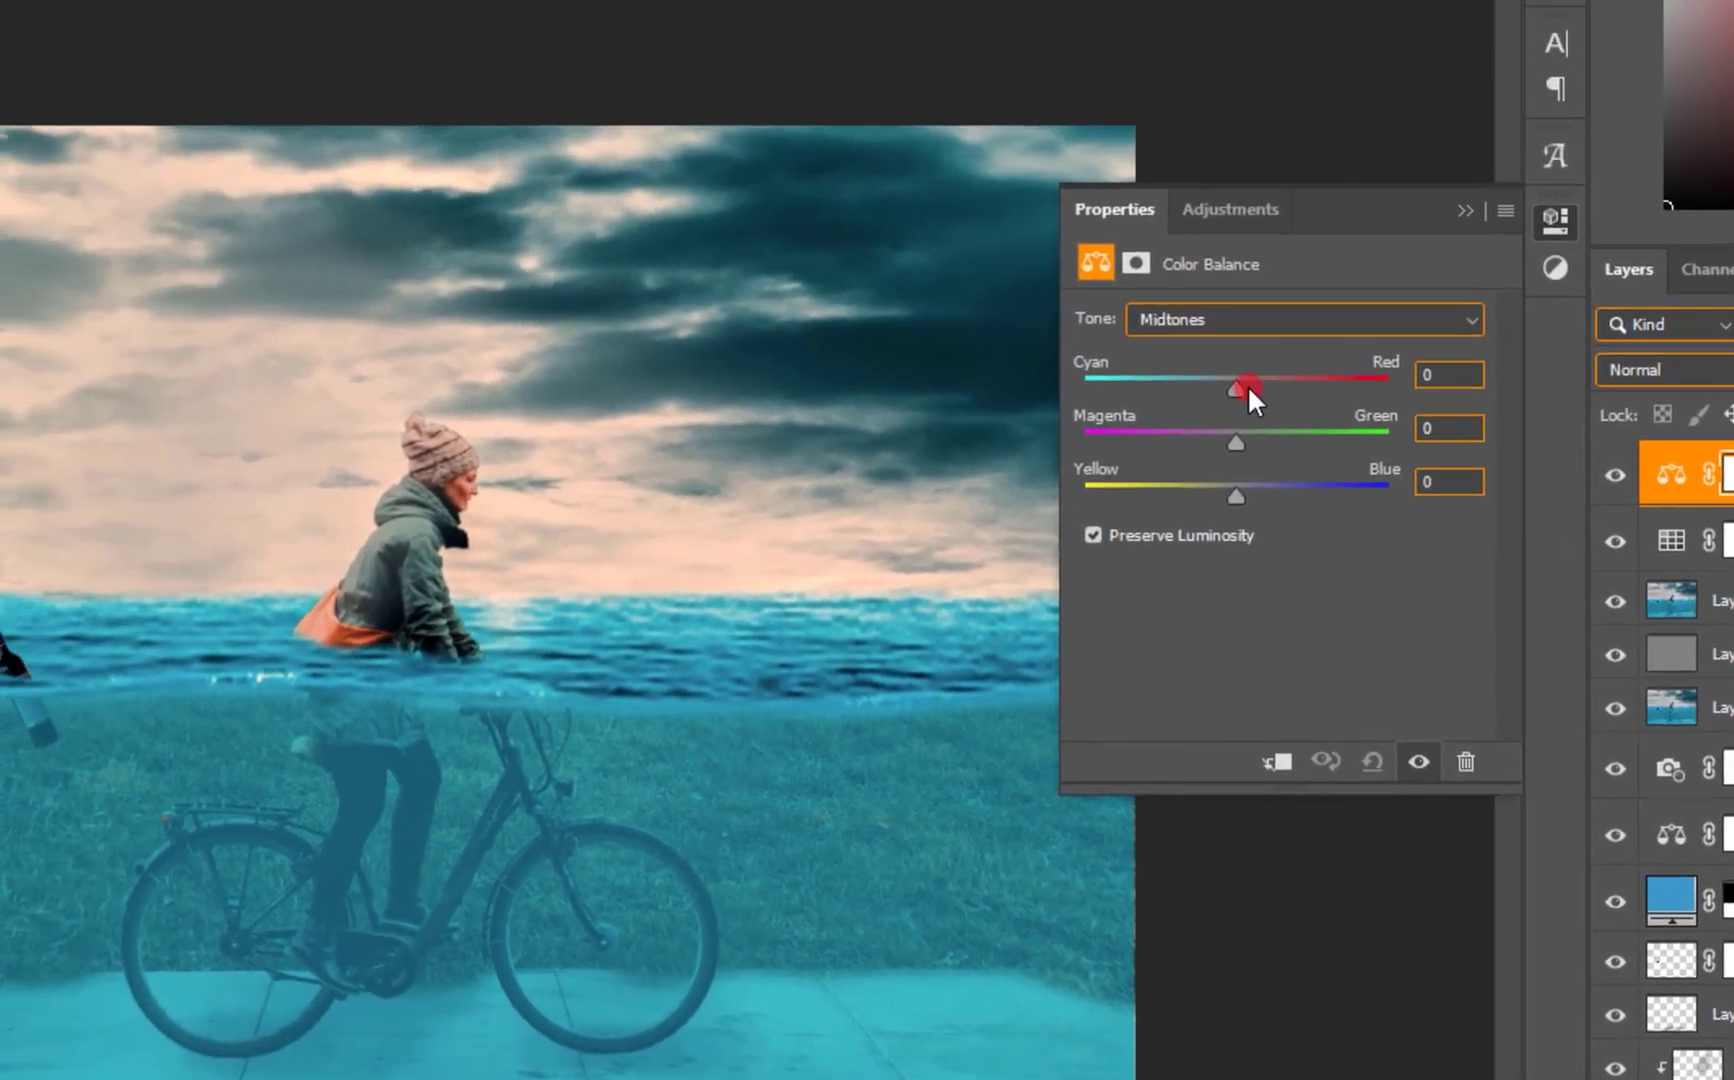
mouse_move(1248, 385)
left_mouse_down()
mouse_move(1203, 387)
mouse_move(1275, 387)
mouse_move(1247, 388)
left_mouse_up()
mouse_move(1236, 495)
left_mouse_down()
mouse_move(1271, 494)
mouse_move(1251, 494)
left_mouse_up()
mouse_move(1246, 387)
left_mouse_down()
mouse_move(1221, 383)
mouse_move(1241, 383)
left_mouse_up()
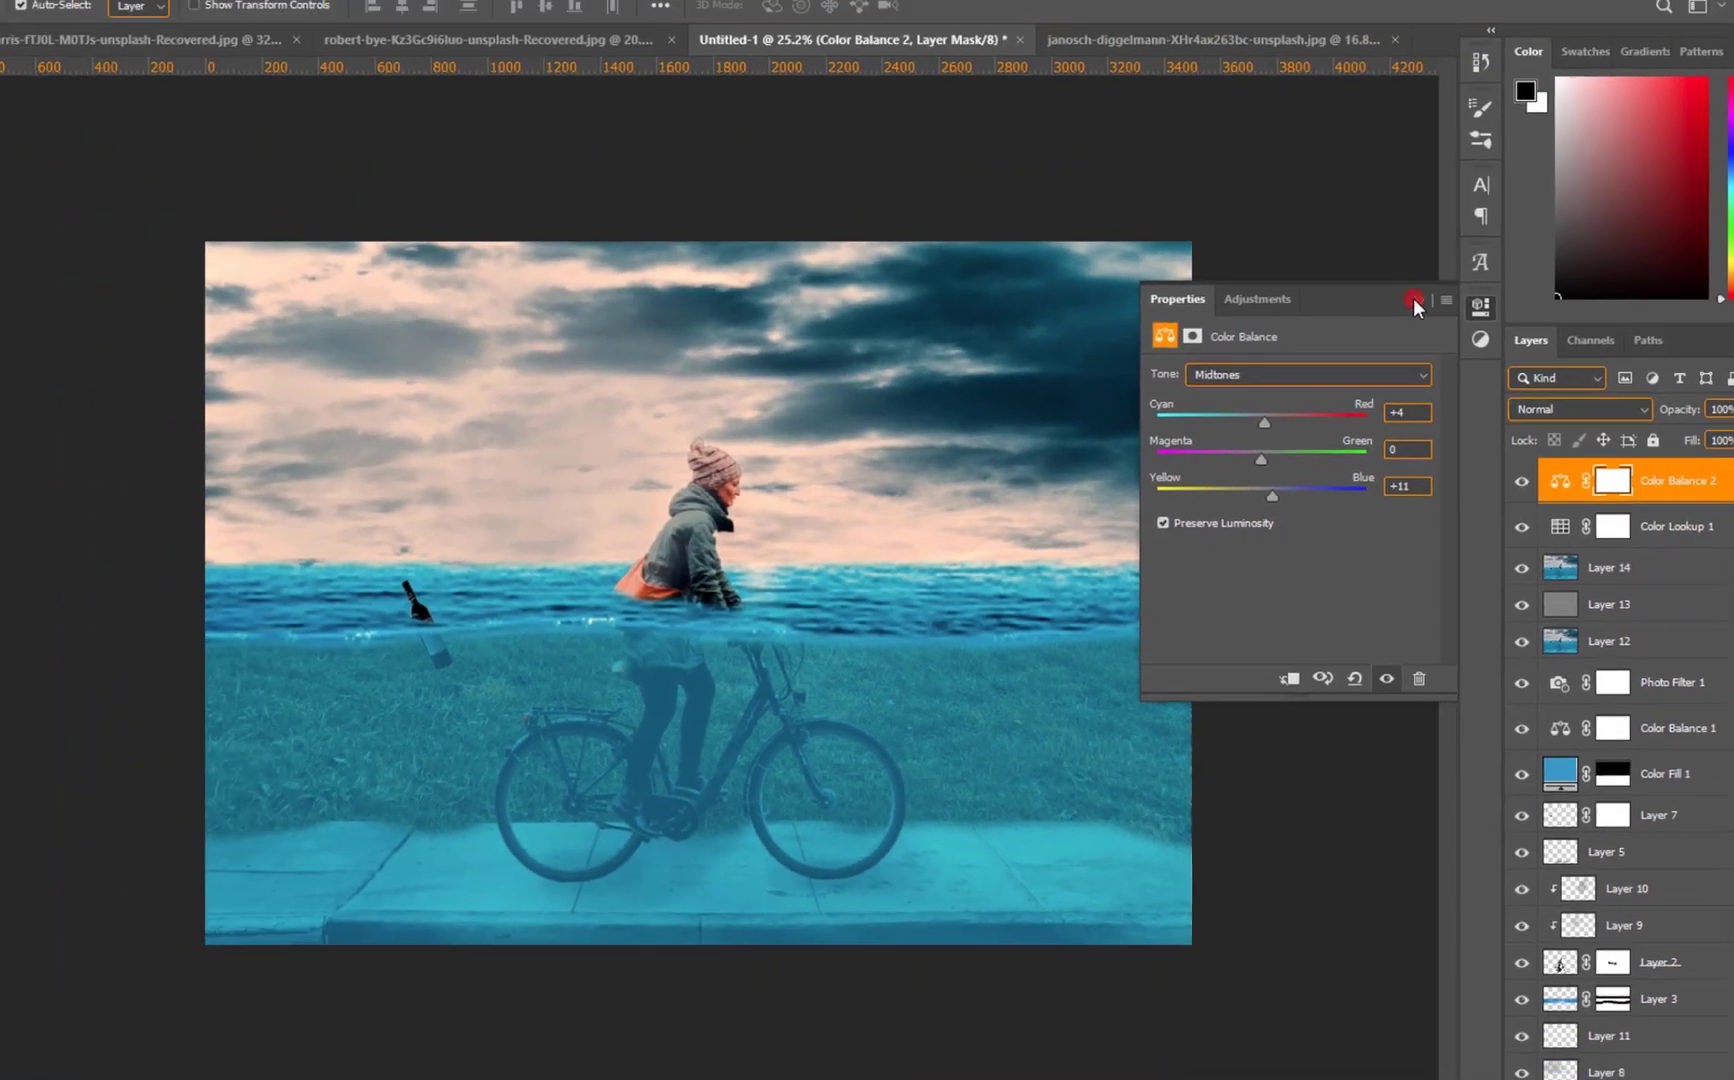
left_click(1465, 211)
Examine the whole composite and compare it with and without the top Color Balance and Color Lookup adjustments.
scroll(525, 643, "down", 1)
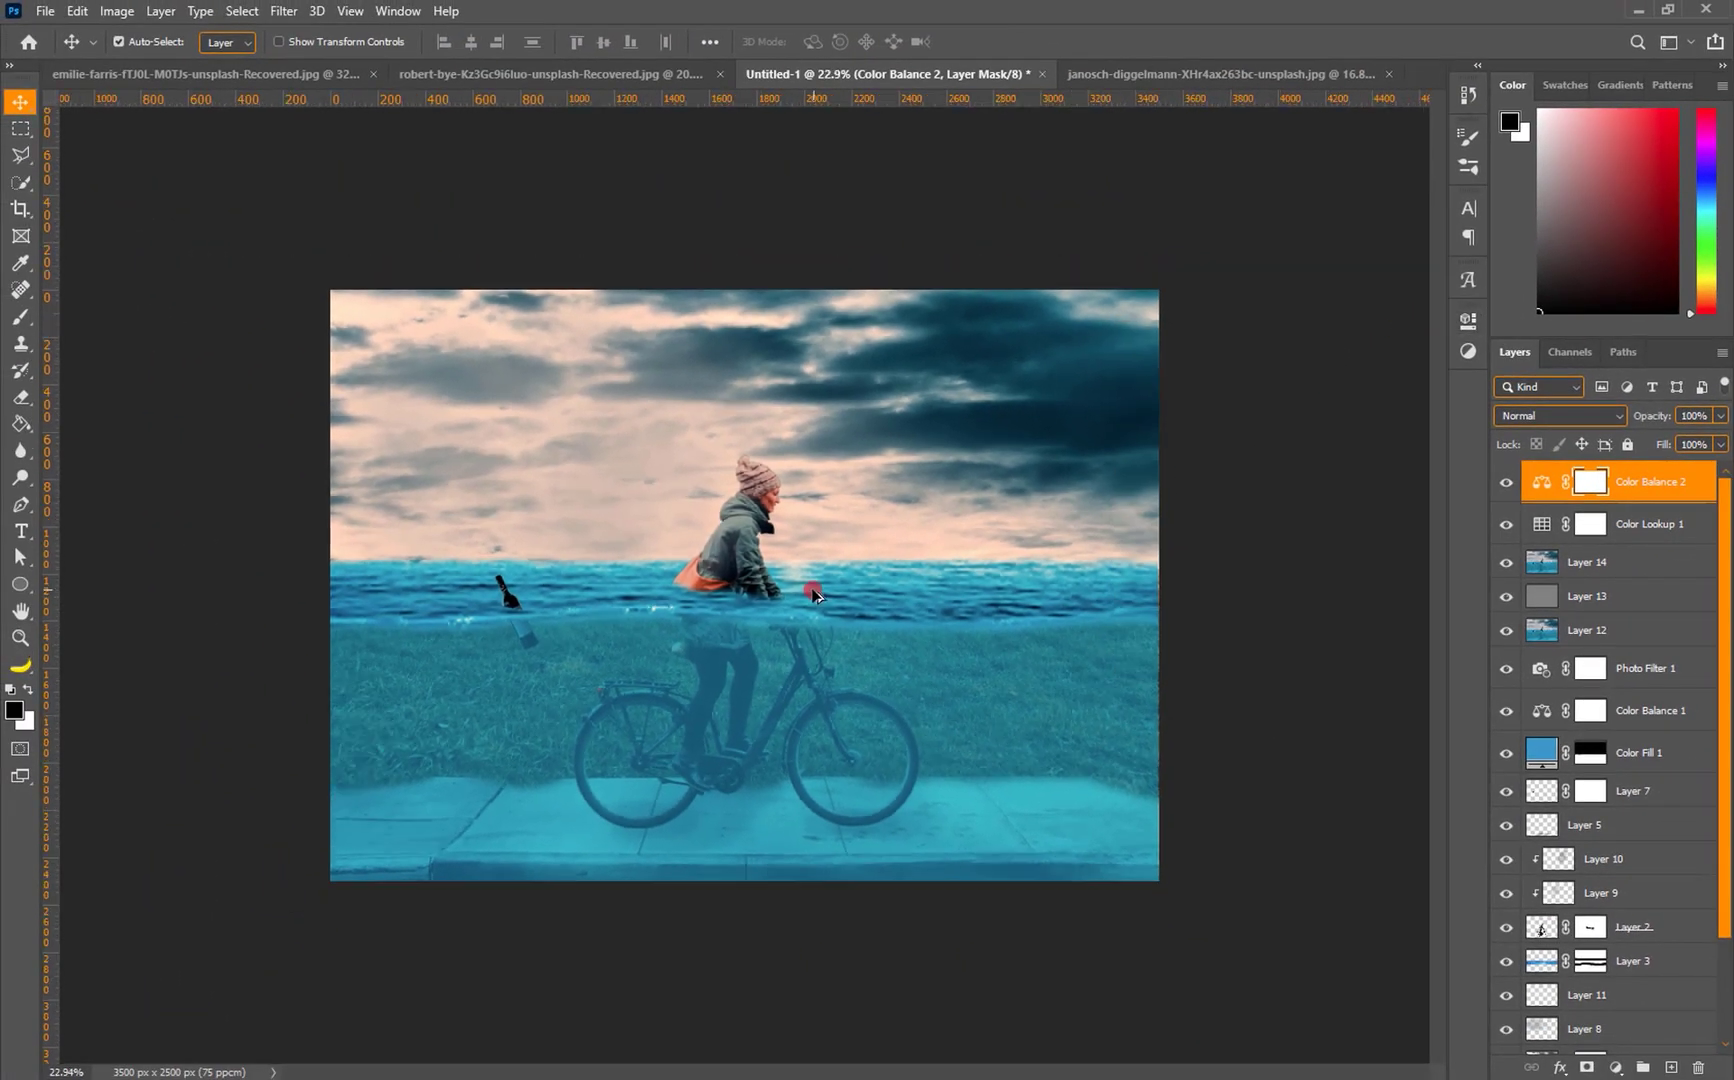
scroll(813, 595, "down", 1)
scroll(800, 585, "up", 3)
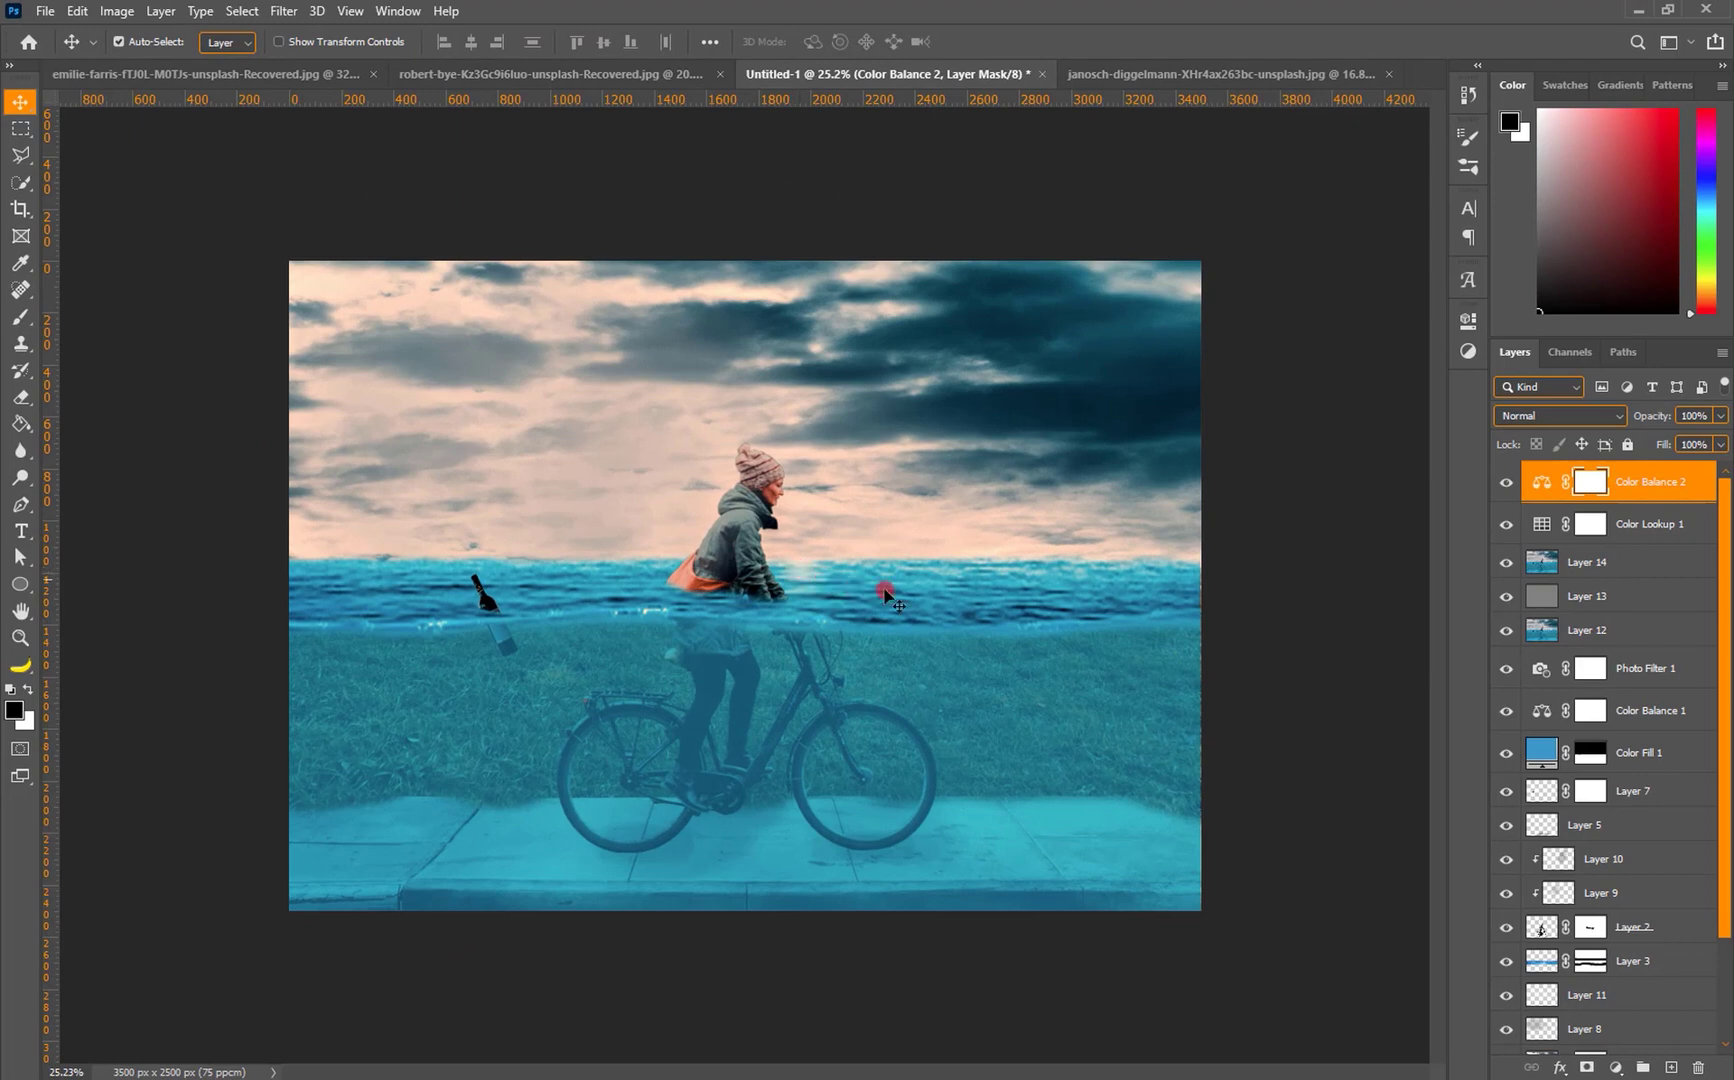
scroll(1535, 695, "down", 2)
scroll(1518, 650, "up", 2)
left_click(1506, 483)
left_click(1506, 483)
left_click(1507, 523)
left_click(1507, 523)
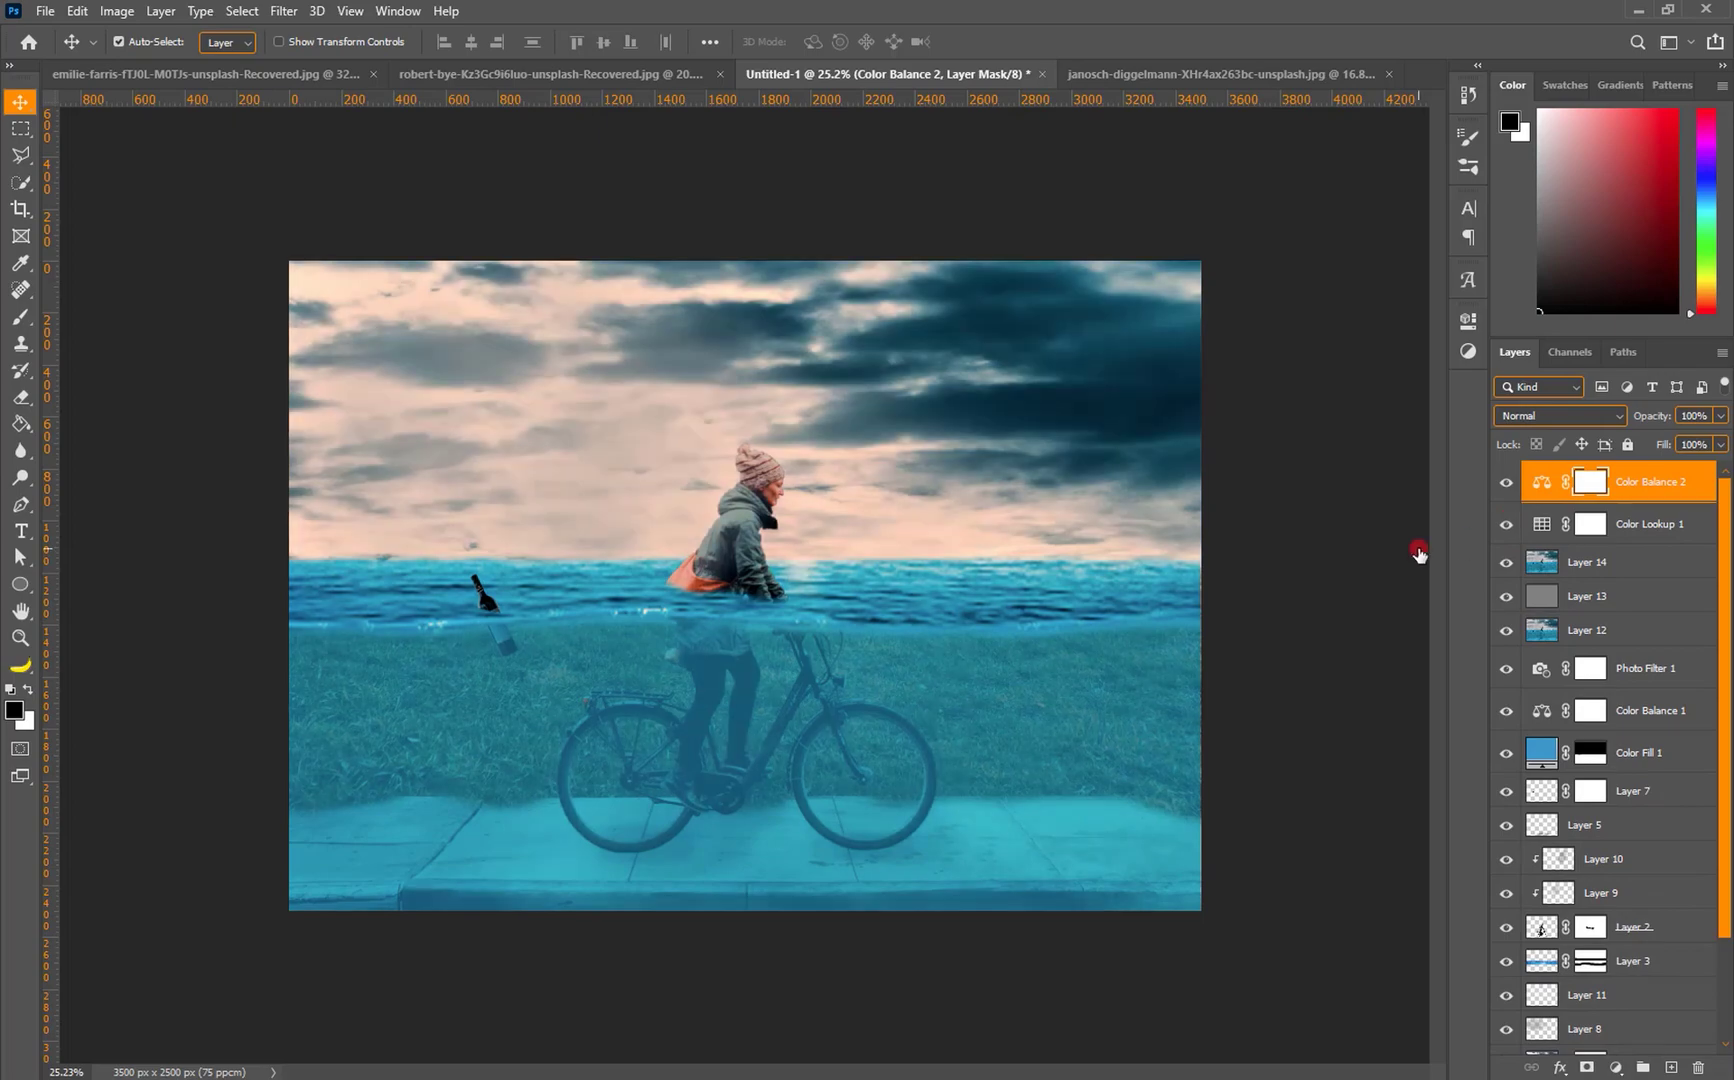